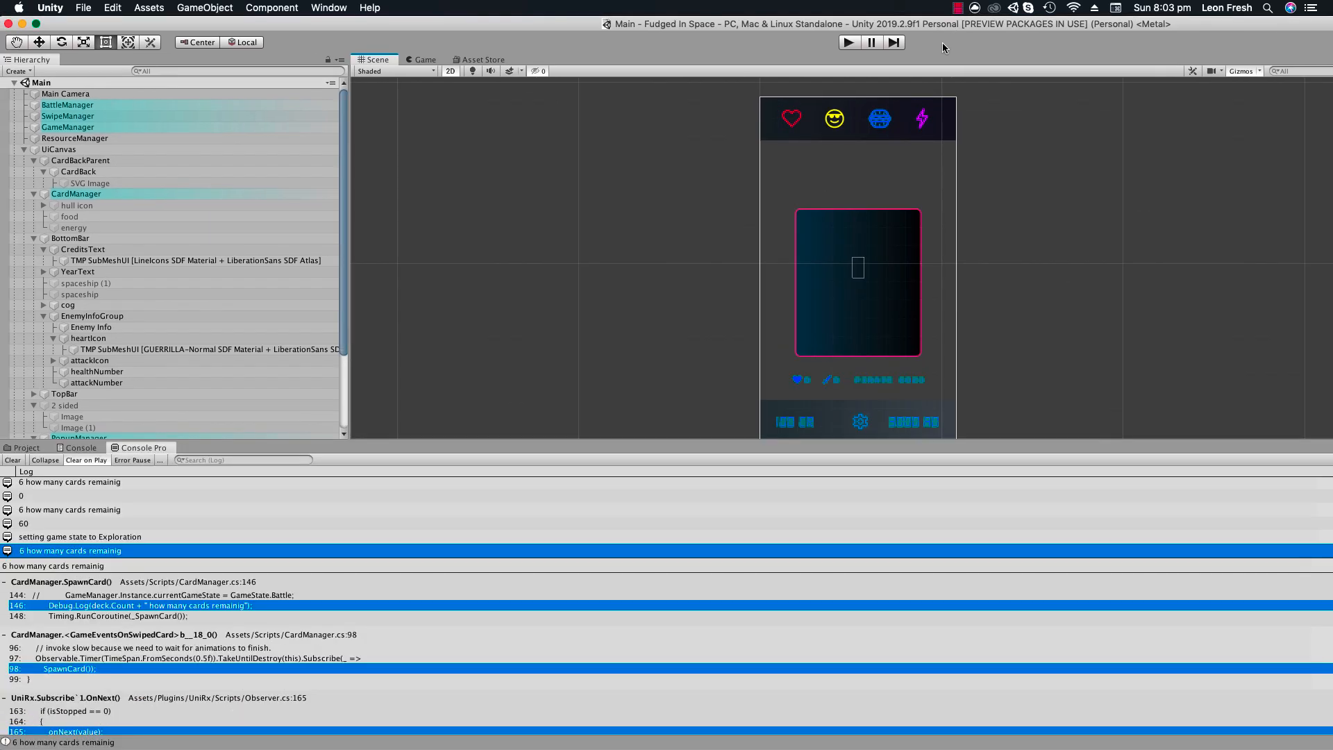
Run the game in play mode with the Game view and the editor window enlarged.
left_click_drag(516, 22, 523, 22)
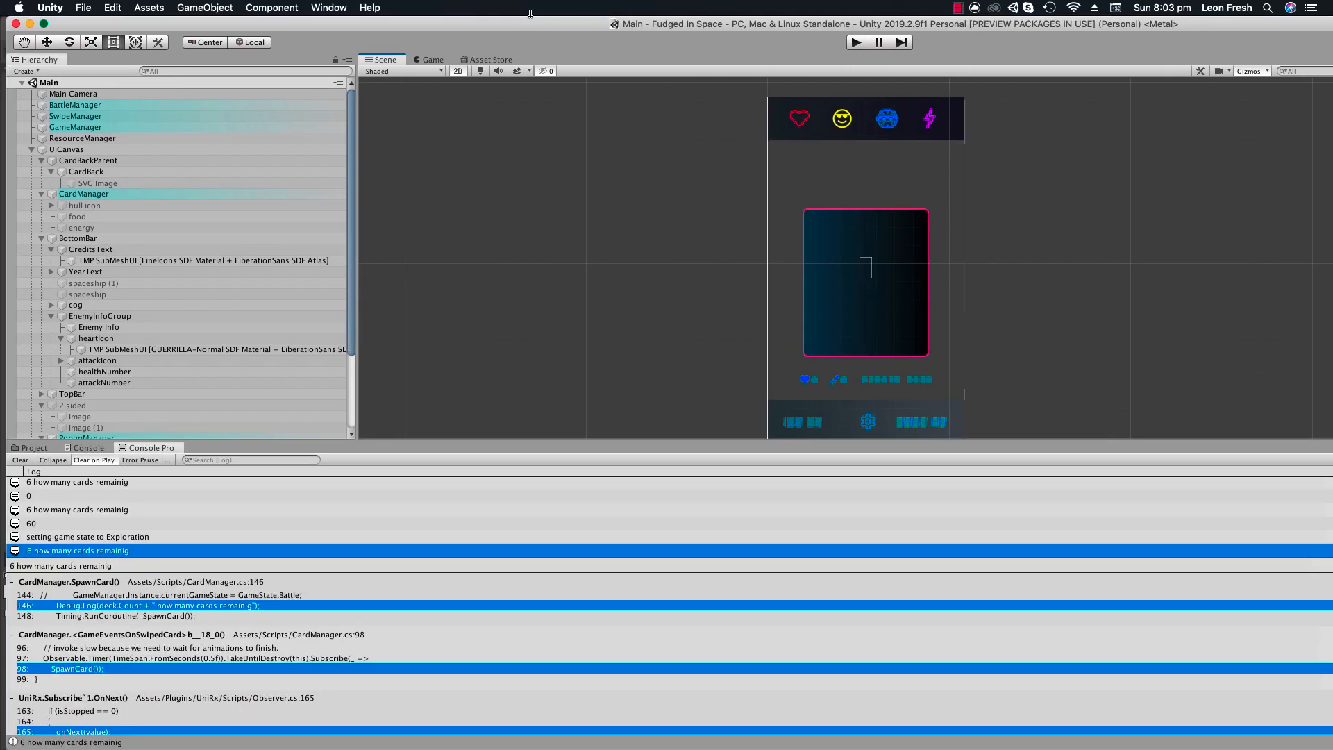
key("super+p")
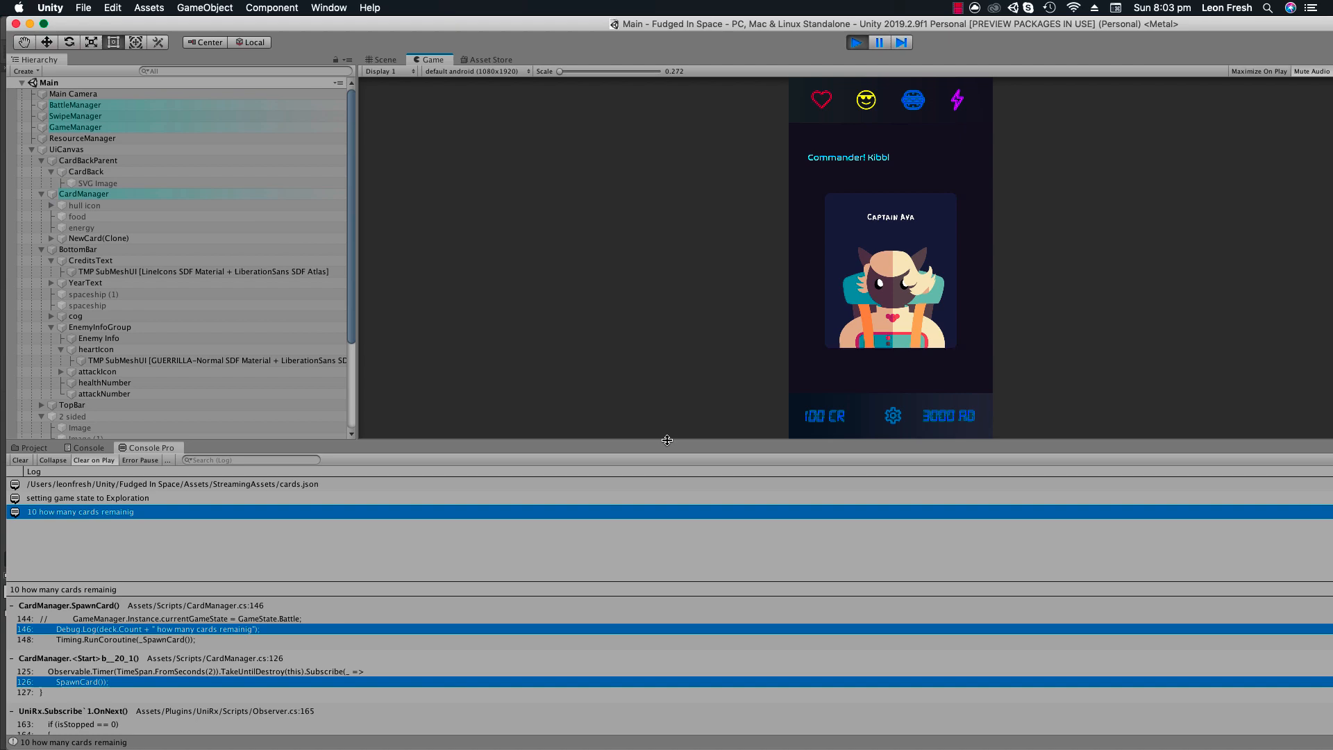
left_click_drag(437, 444, 437, 617)
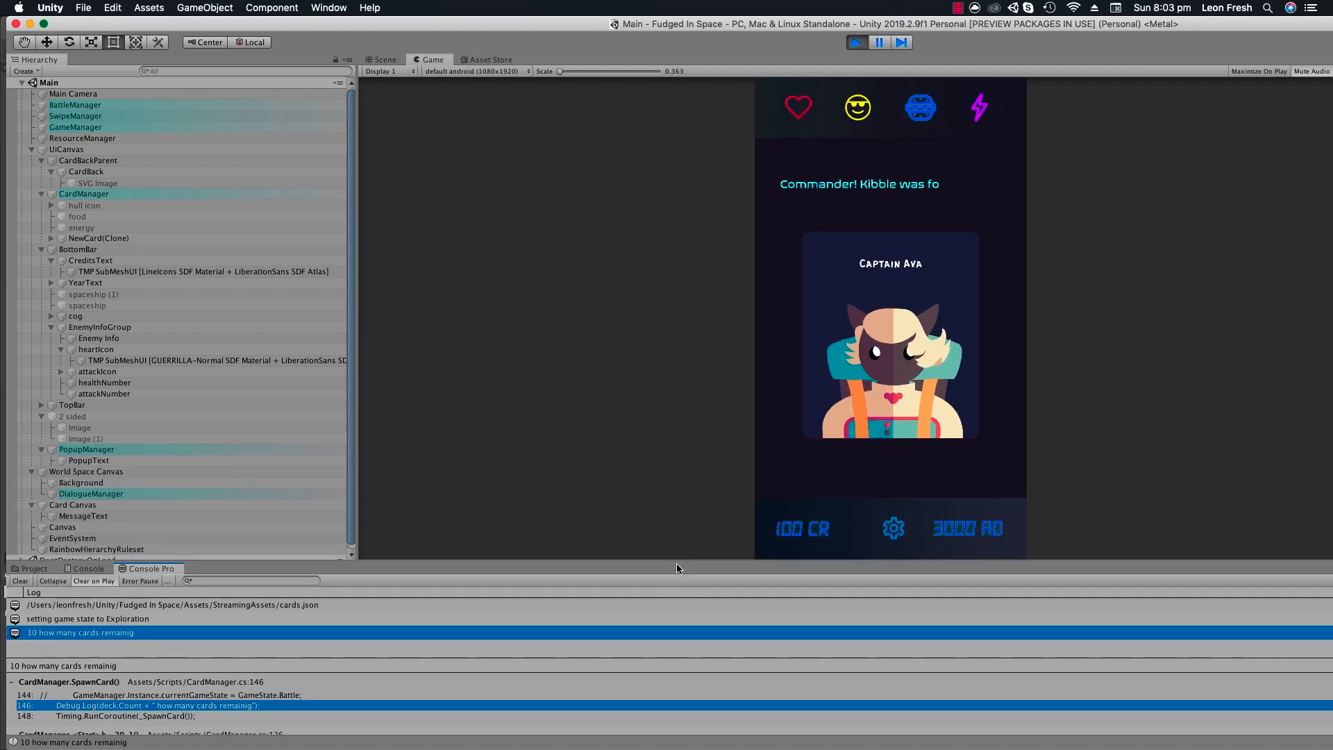
left_click_drag(882, 324, 694, 295)
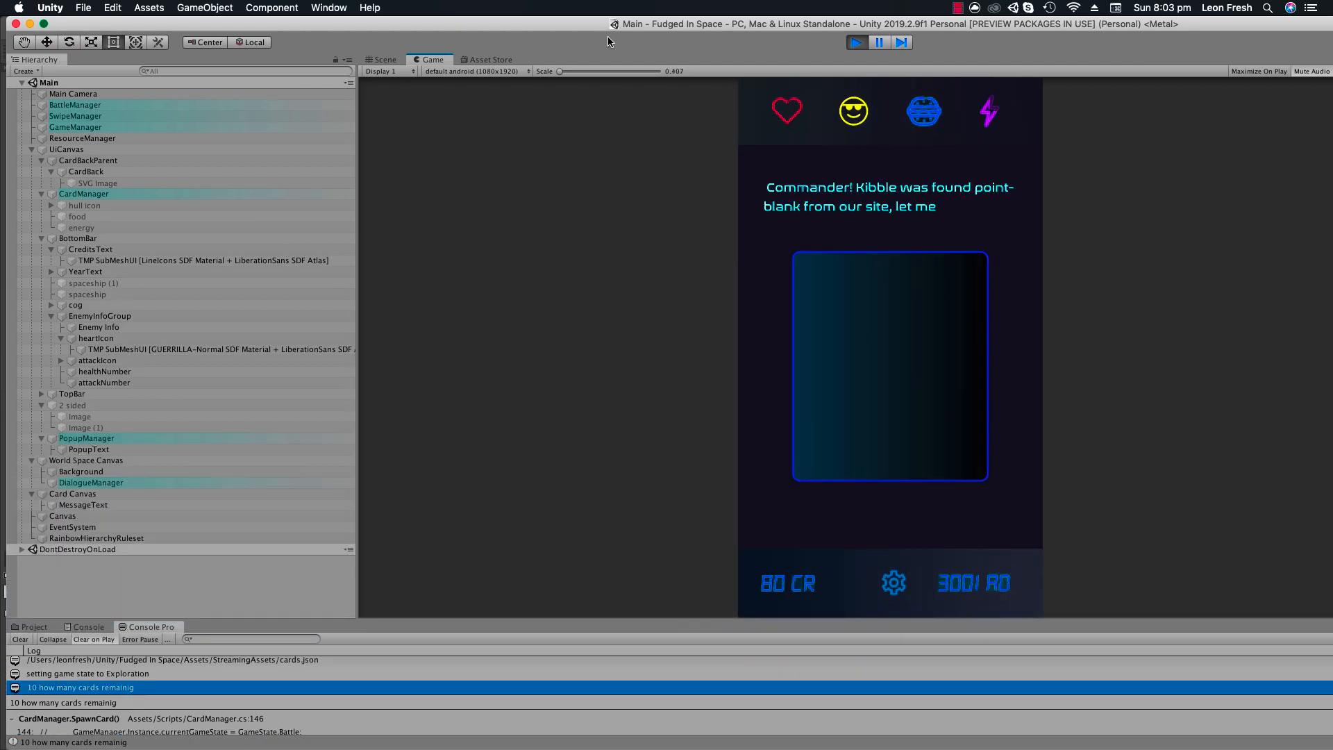
left_click_drag(68, 25, 114, 30)
left_click(90, 28)
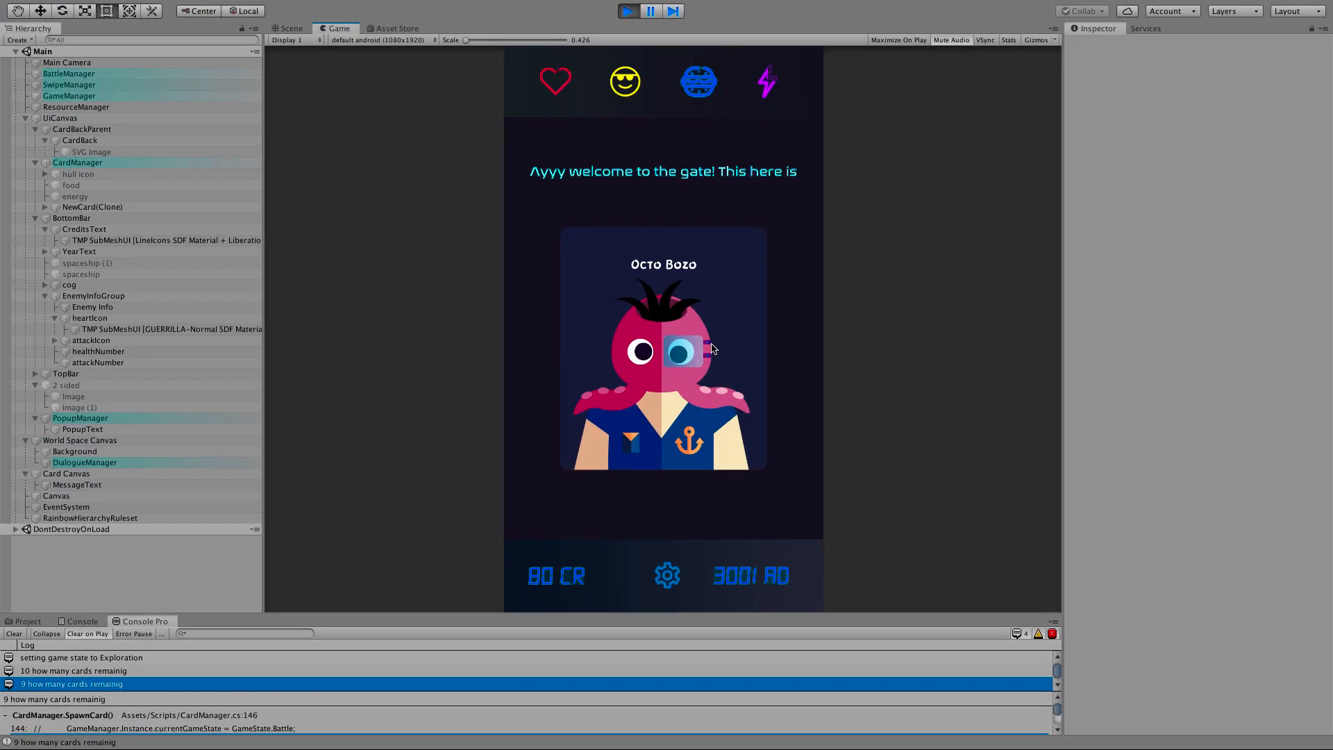
Play through the game by swiping its cards until the deck resets, and exit play mode.
left_click_drag(722, 342, 798, 333)
left_click_drag(723, 364, 614, 337)
left_click_drag(678, 385, 827, 356)
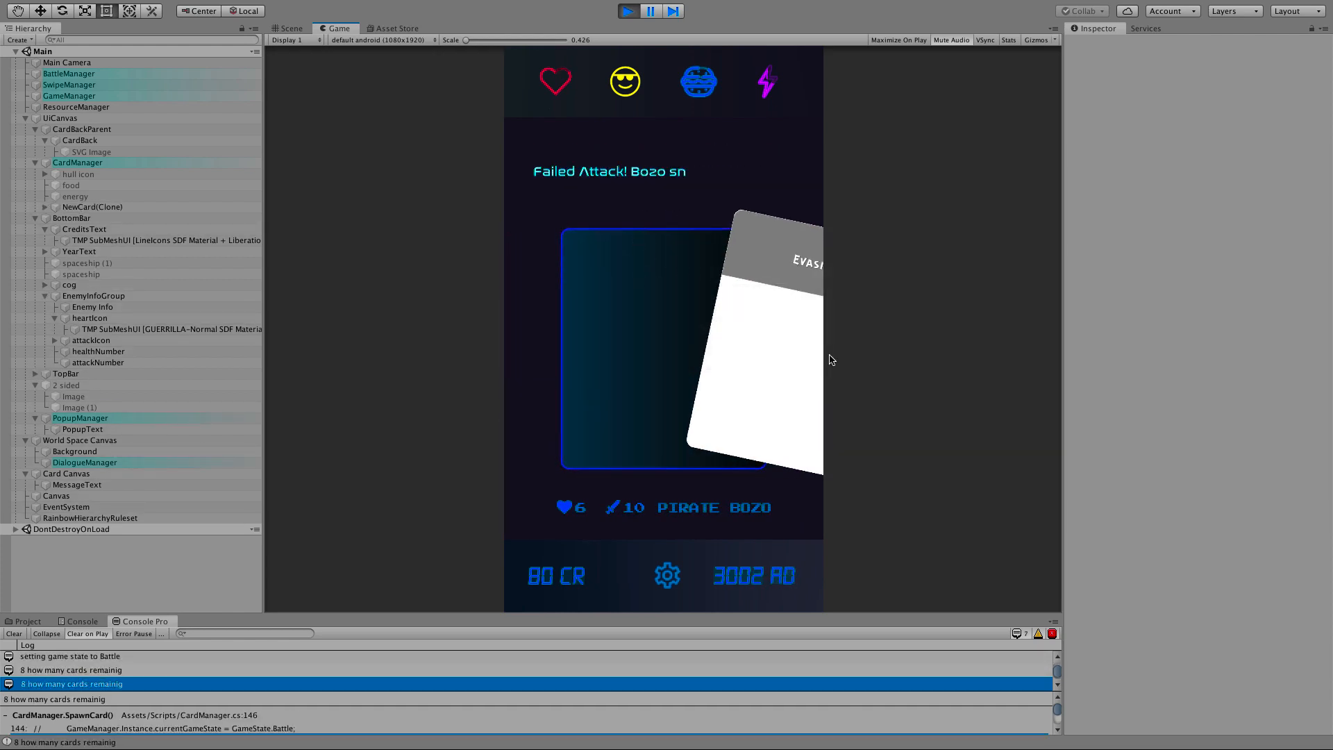
left_click_drag(670, 318, 614, 327)
left_click_drag(660, 440, 729, 381)
left_click_drag(619, 365, 590, 361)
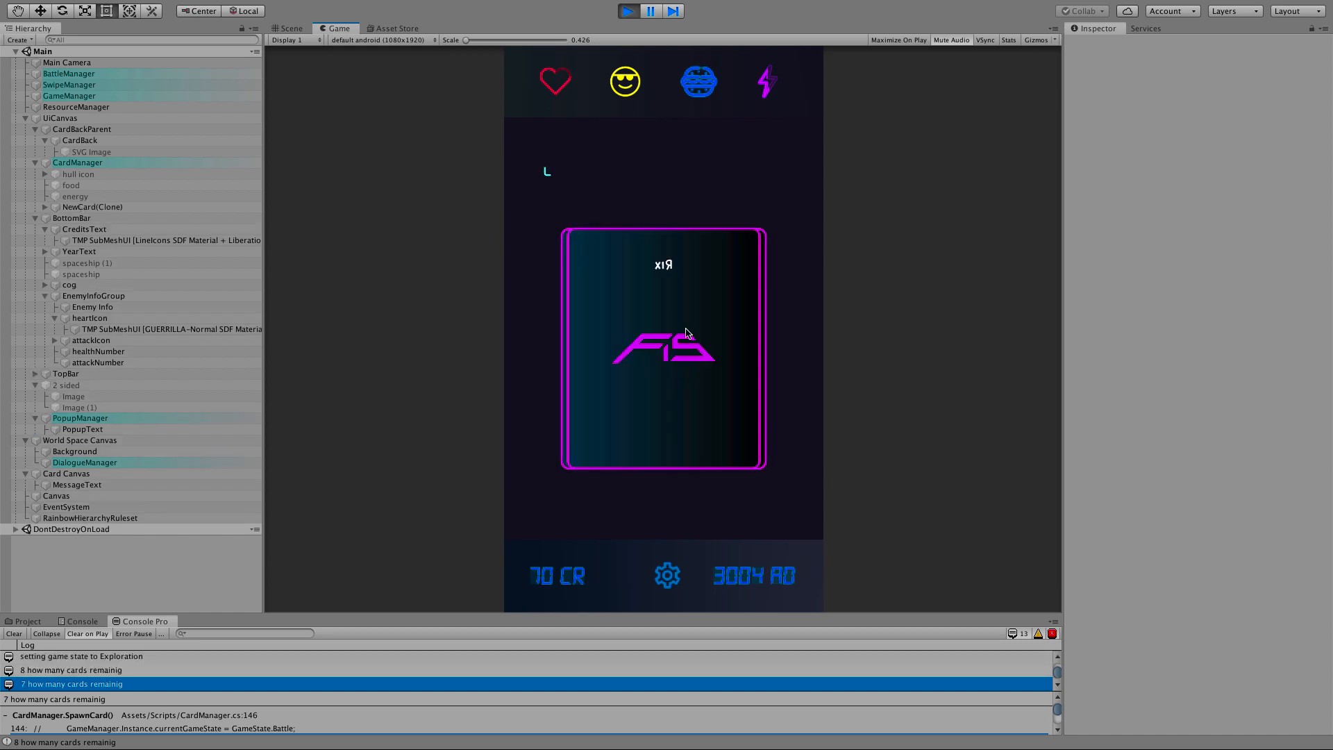
left_click_drag(665, 335, 704, 308)
left_click_drag(665, 353, 759, 347)
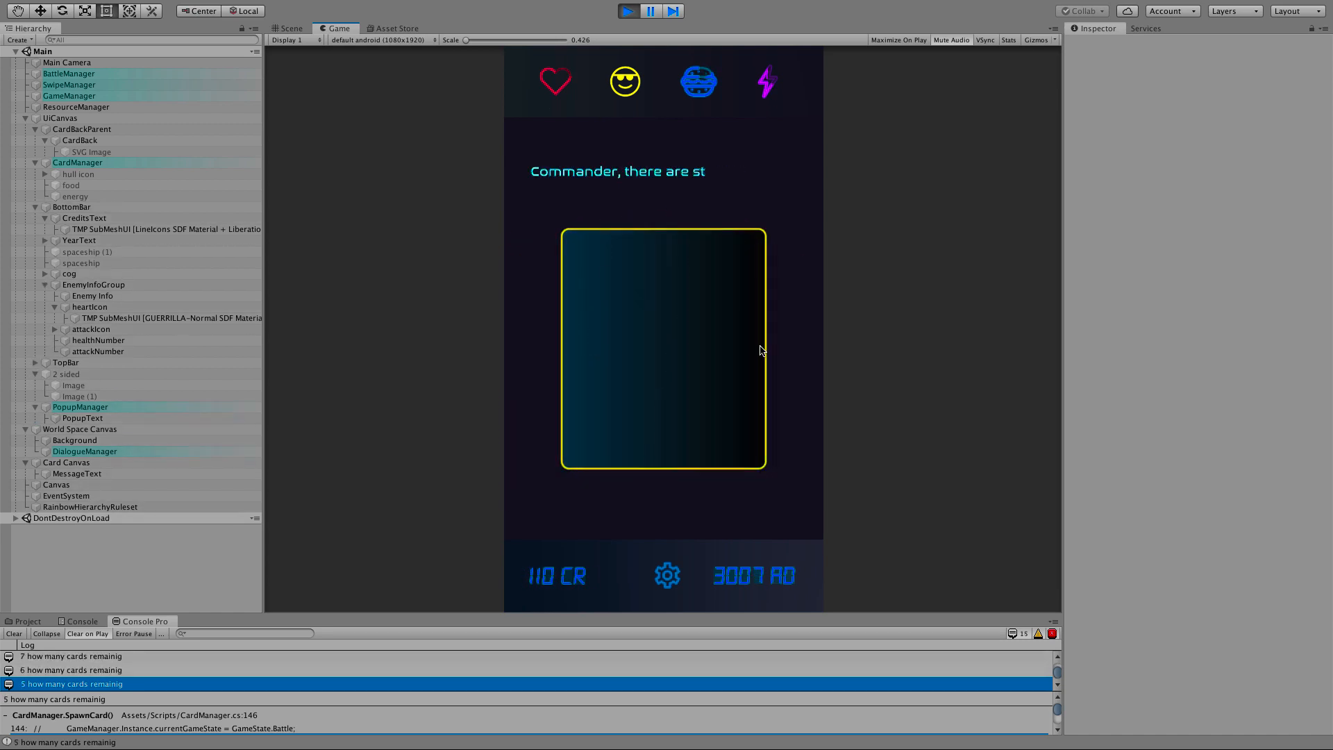
left_click_drag(580, 331, 611, 321)
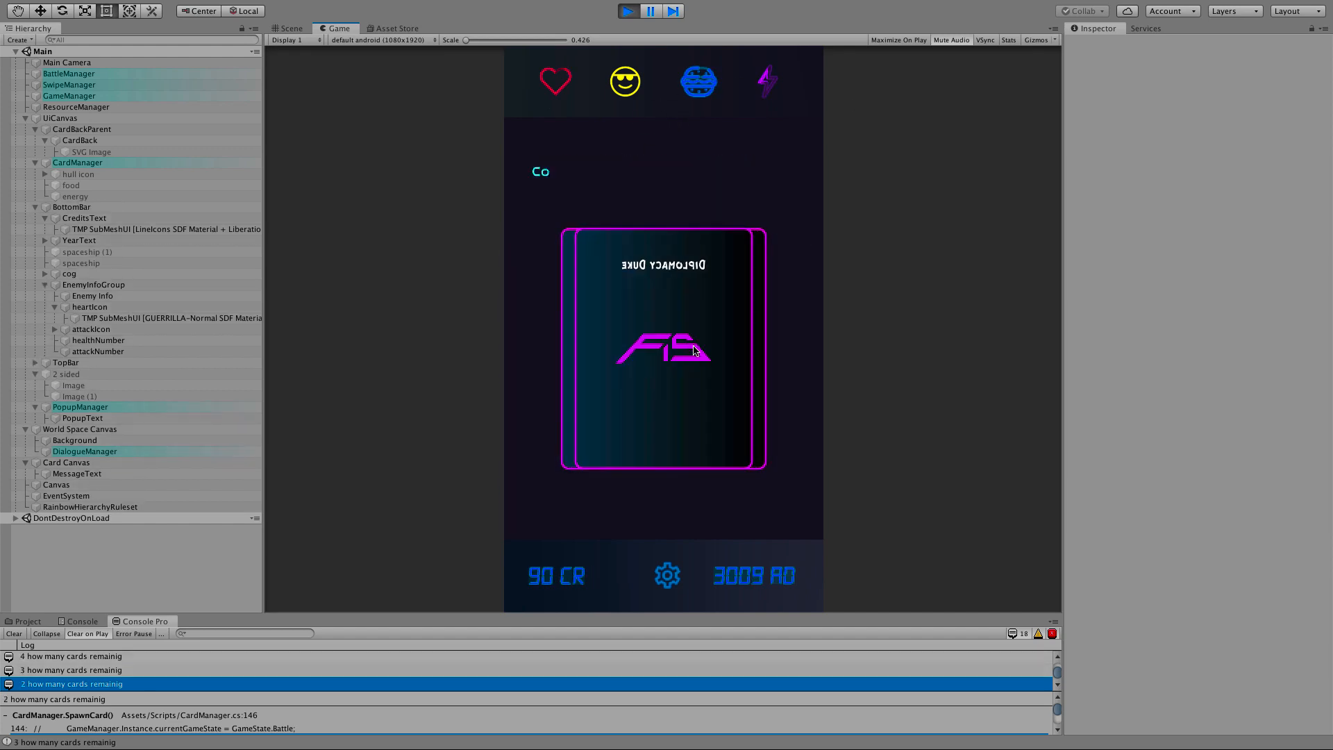
left_click_drag(660, 359, 809, 368)
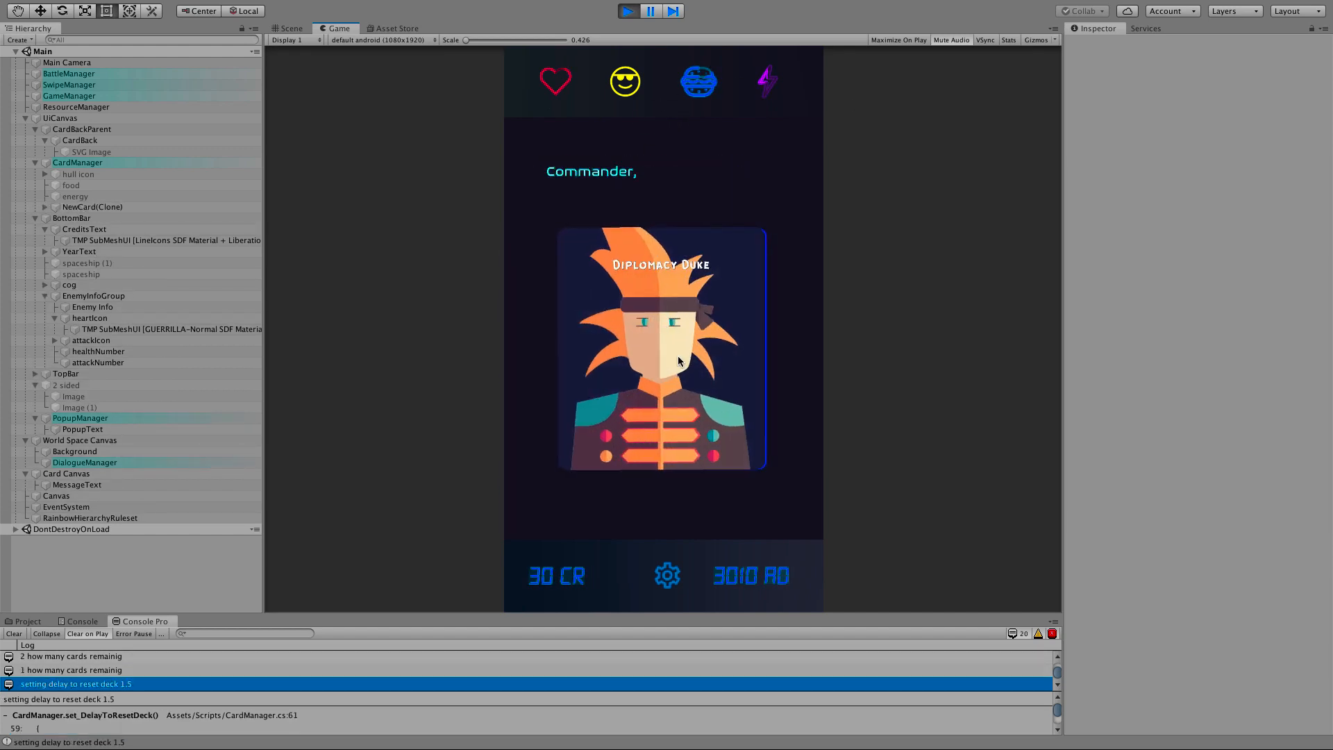
left_click_drag(678, 355, 486, 351)
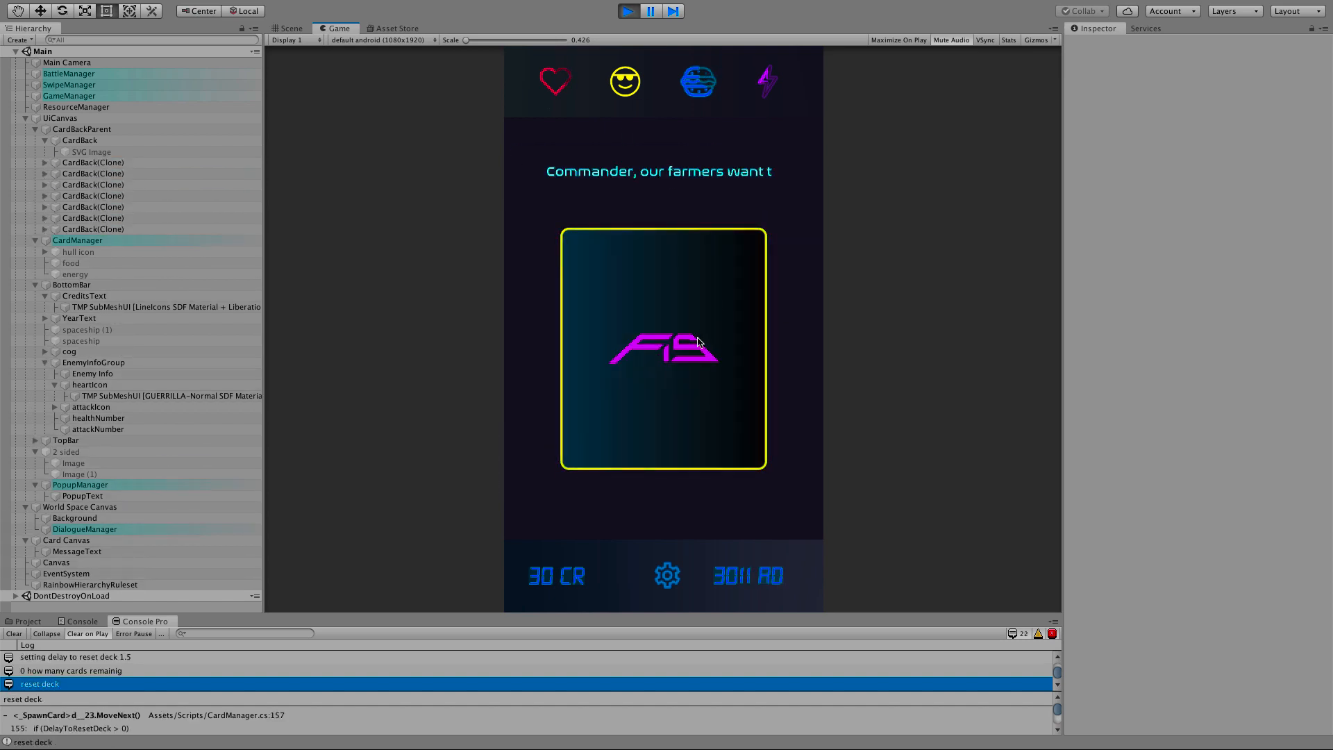
left_click(627, 11)
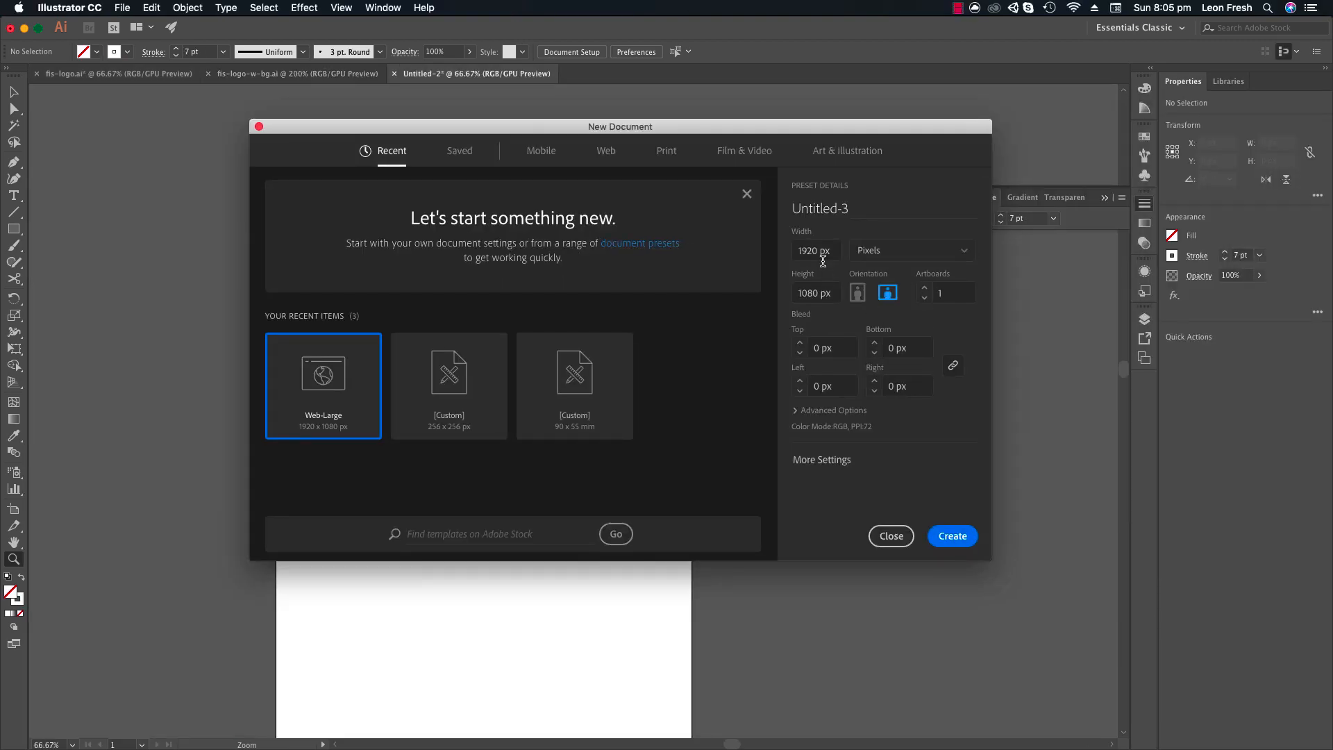
left_click(819, 252)
type("900")
key("Tab")
type("3000")
left_click(891, 536)
Switch snapping from pixels to the grid and show the document grid.
scroll(548, 278, "down", 3)
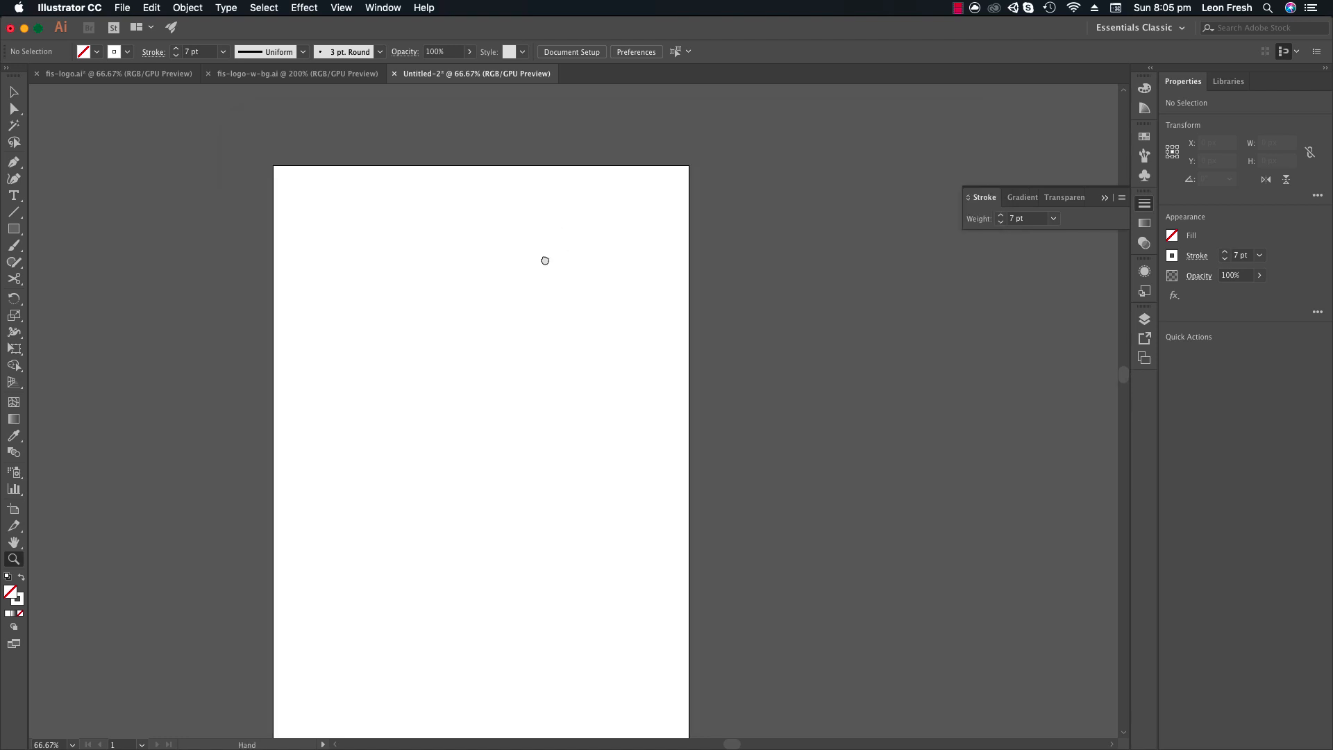
left_click(373, 5)
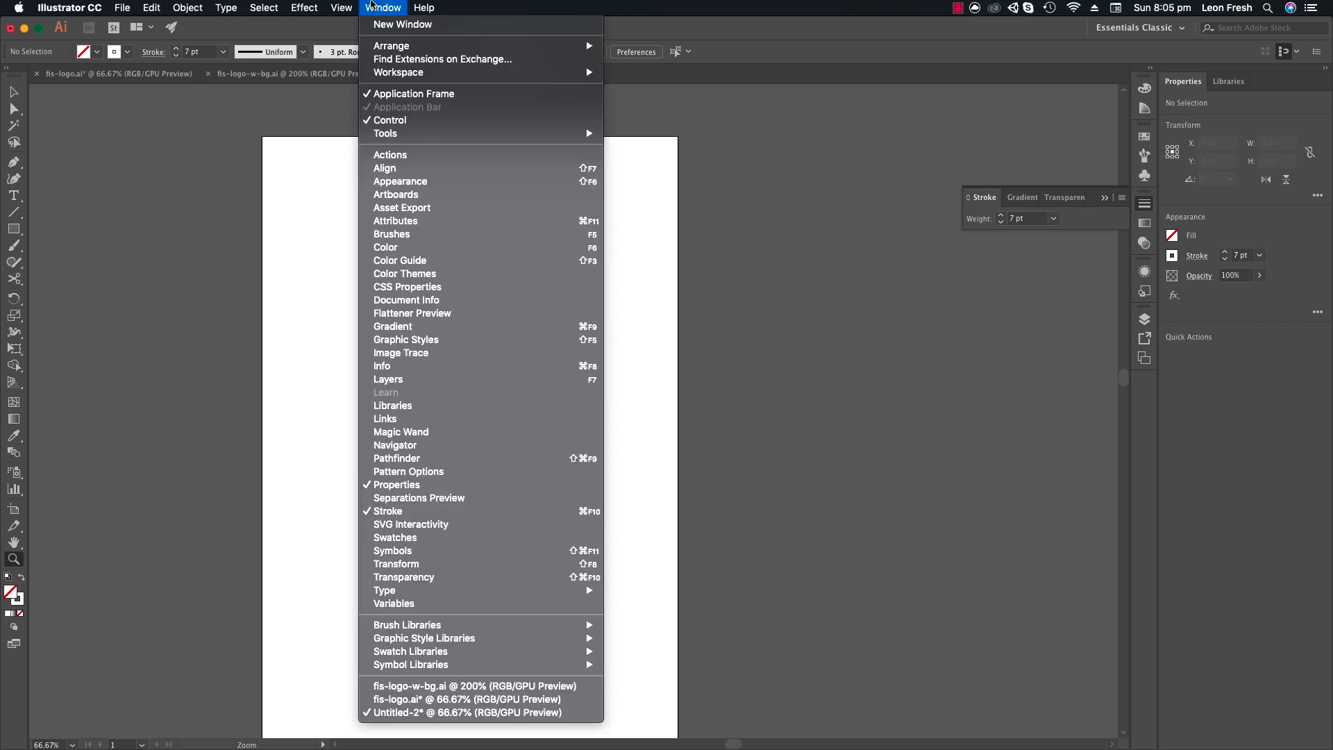
mouse_move(347, 5)
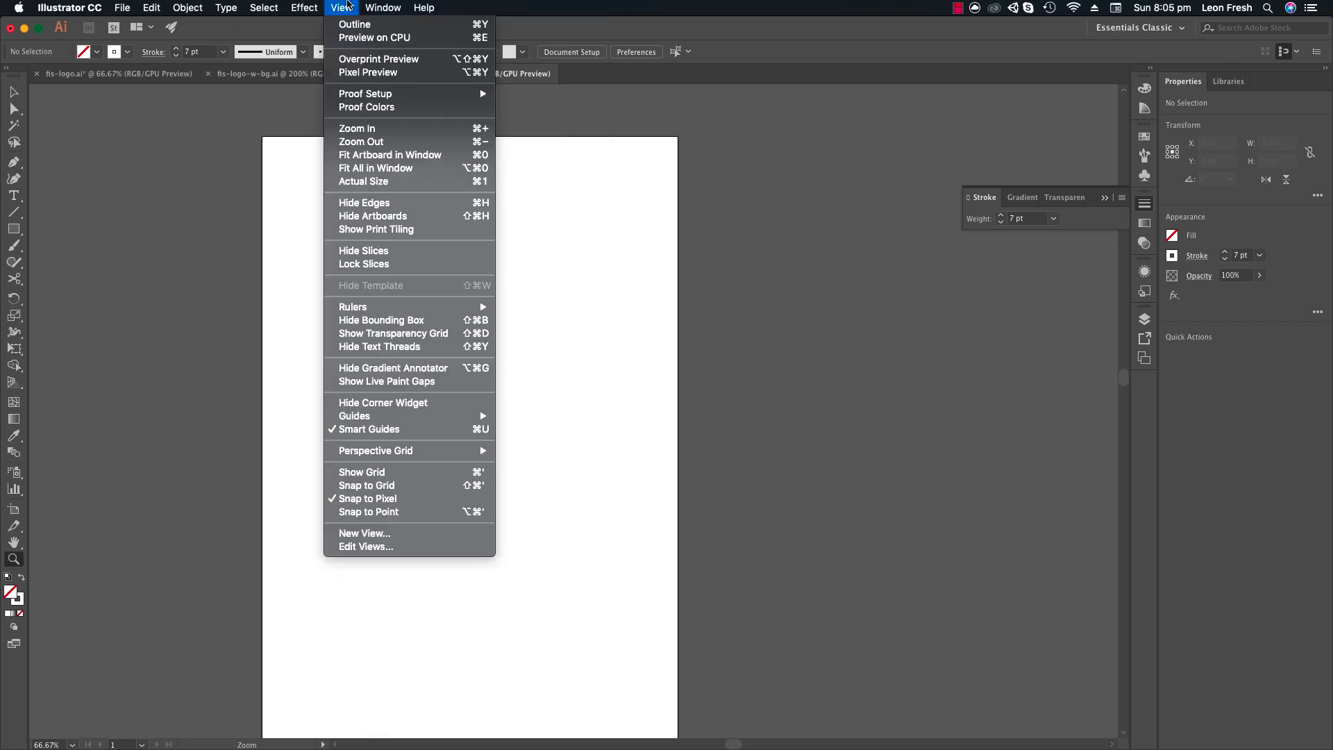
left_click(375, 485)
left_click(341, 8)
left_click(380, 498)
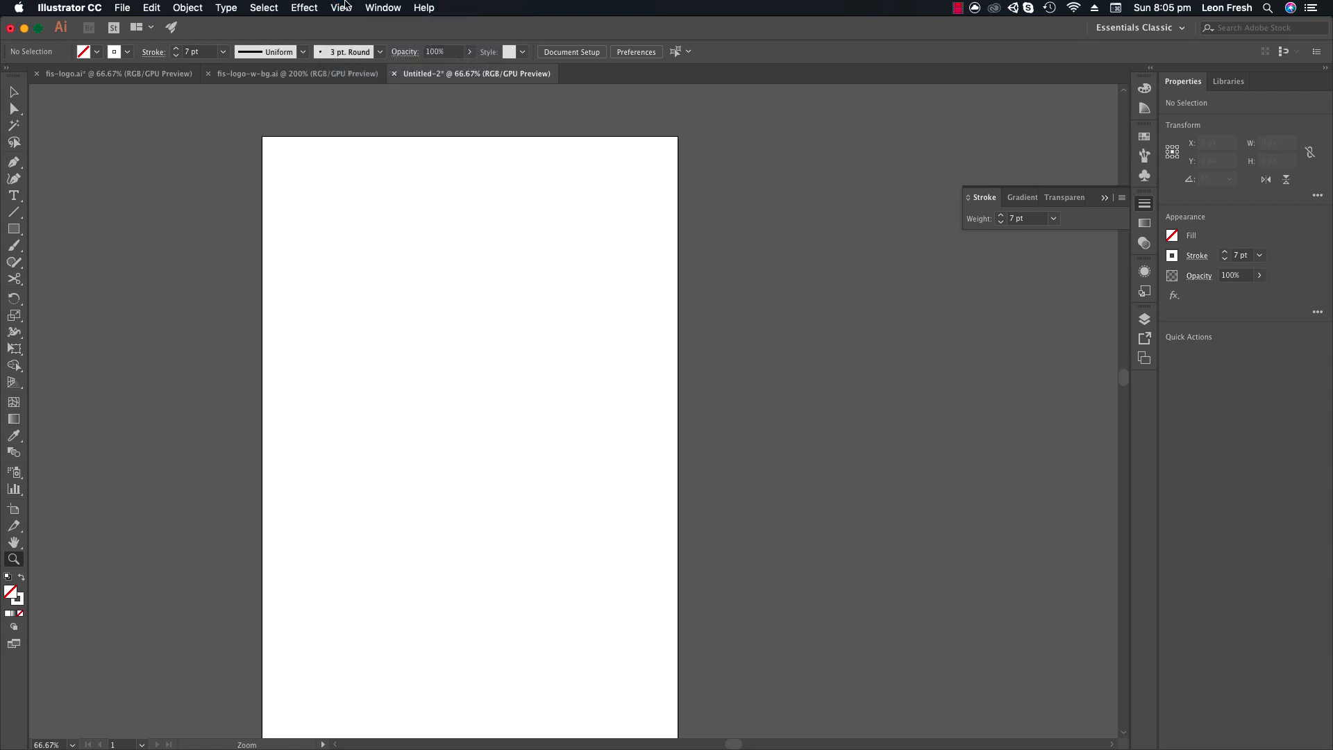
left_click(341, 7)
left_click(375, 472)
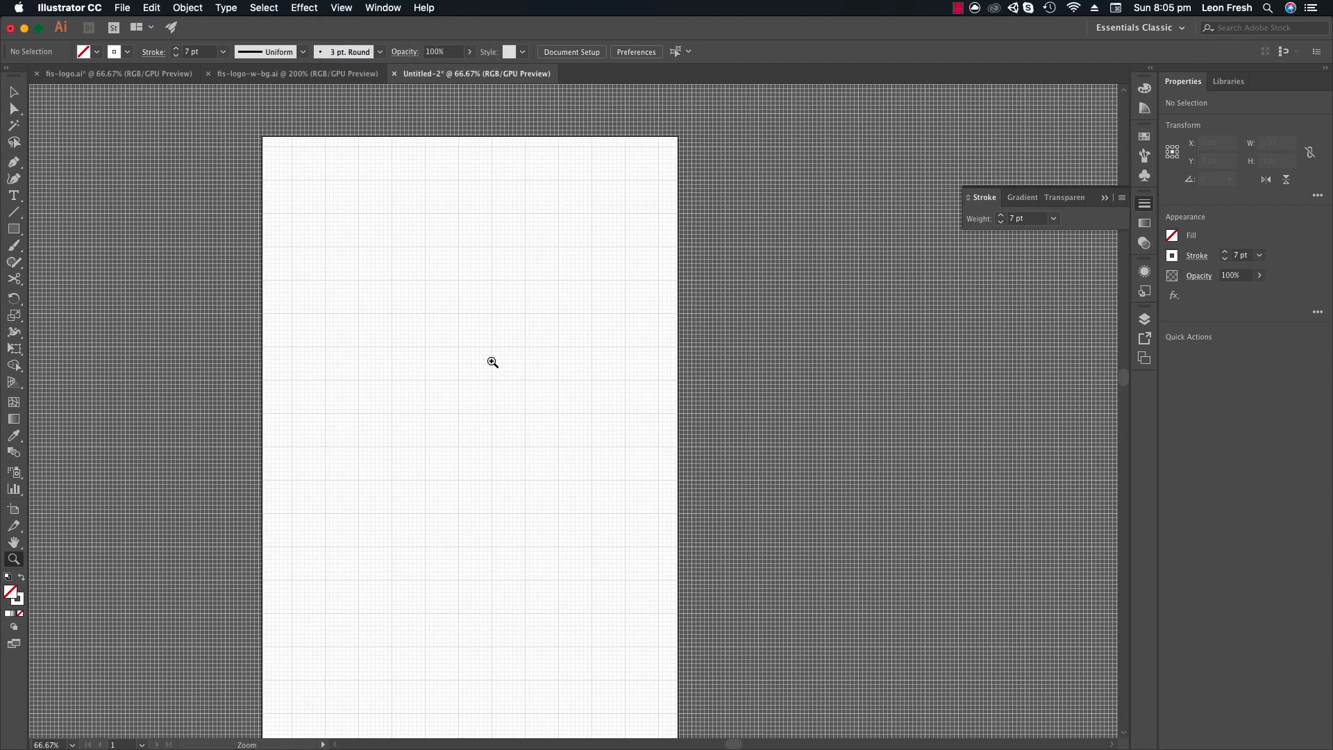
left_click_drag(465, 299, 474, 298)
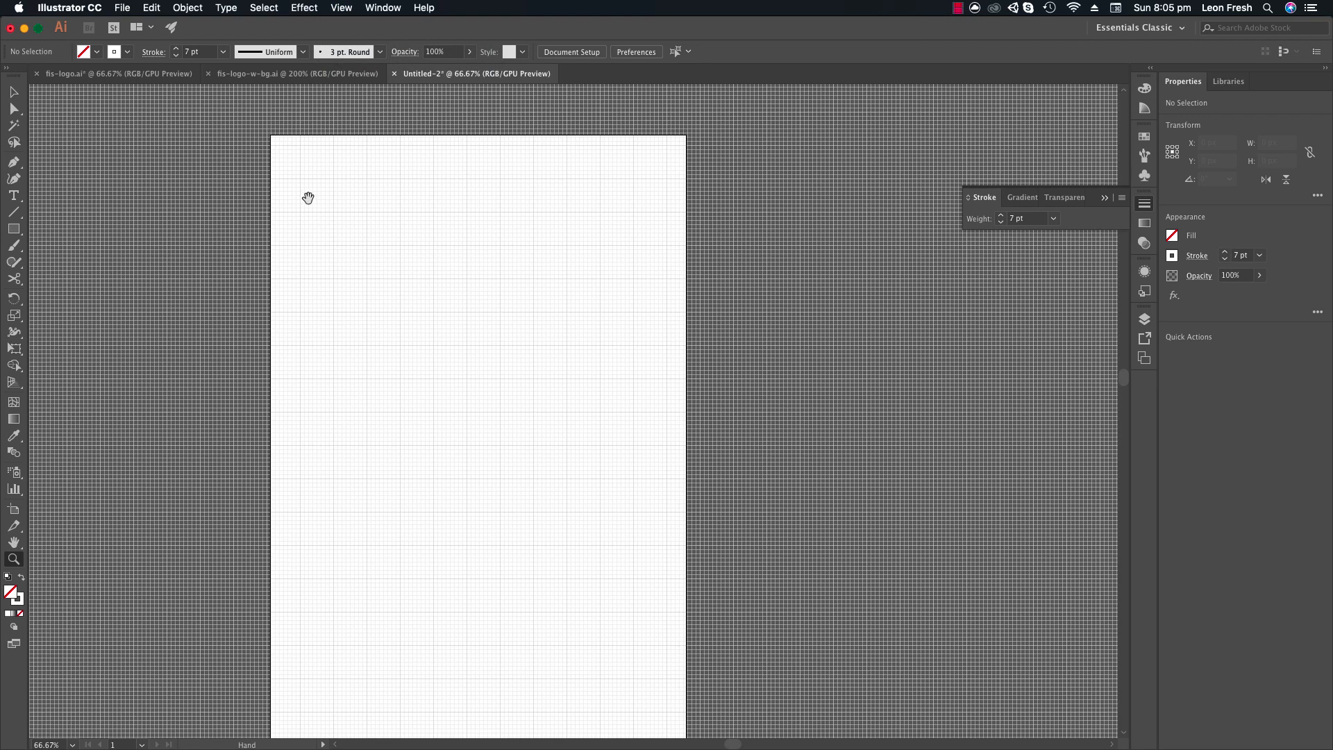
Draw a straight diagonal path with the Pen tool, 144 px wide and 144 px high, from X 720, Y -648 to X 576, Y -504.
left_click(13, 161)
left_click(366, 278)
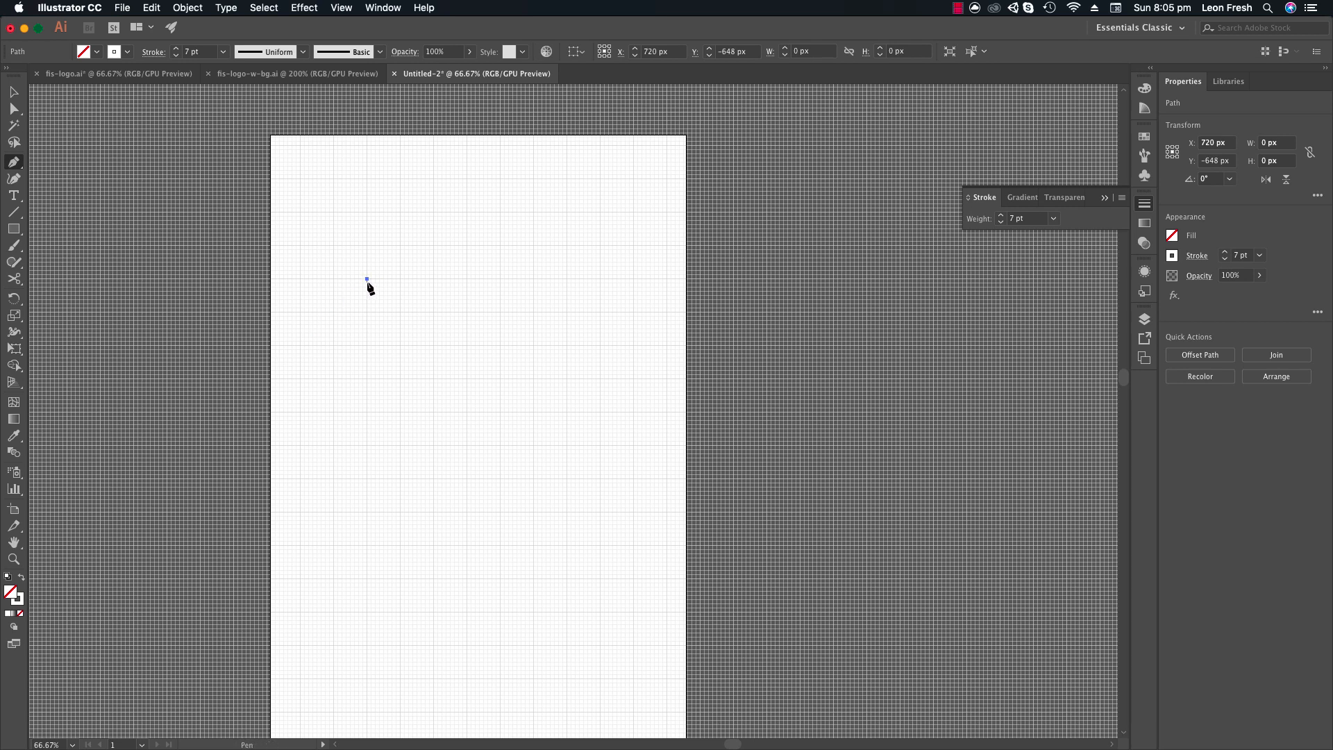
left_click(299, 346)
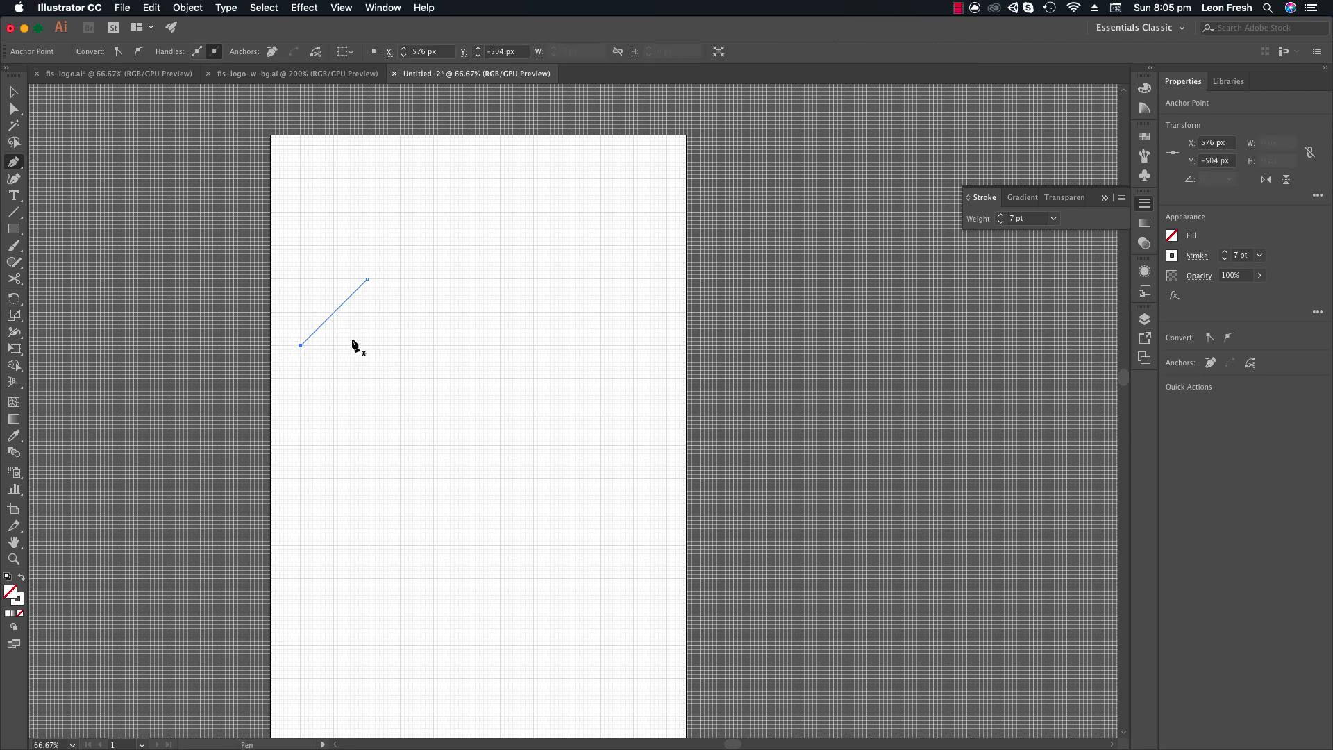
Give the diagonal line a black stroke.
key("z")
left_click_drag(372, 357, 559, 360)
key("v")
key("a")
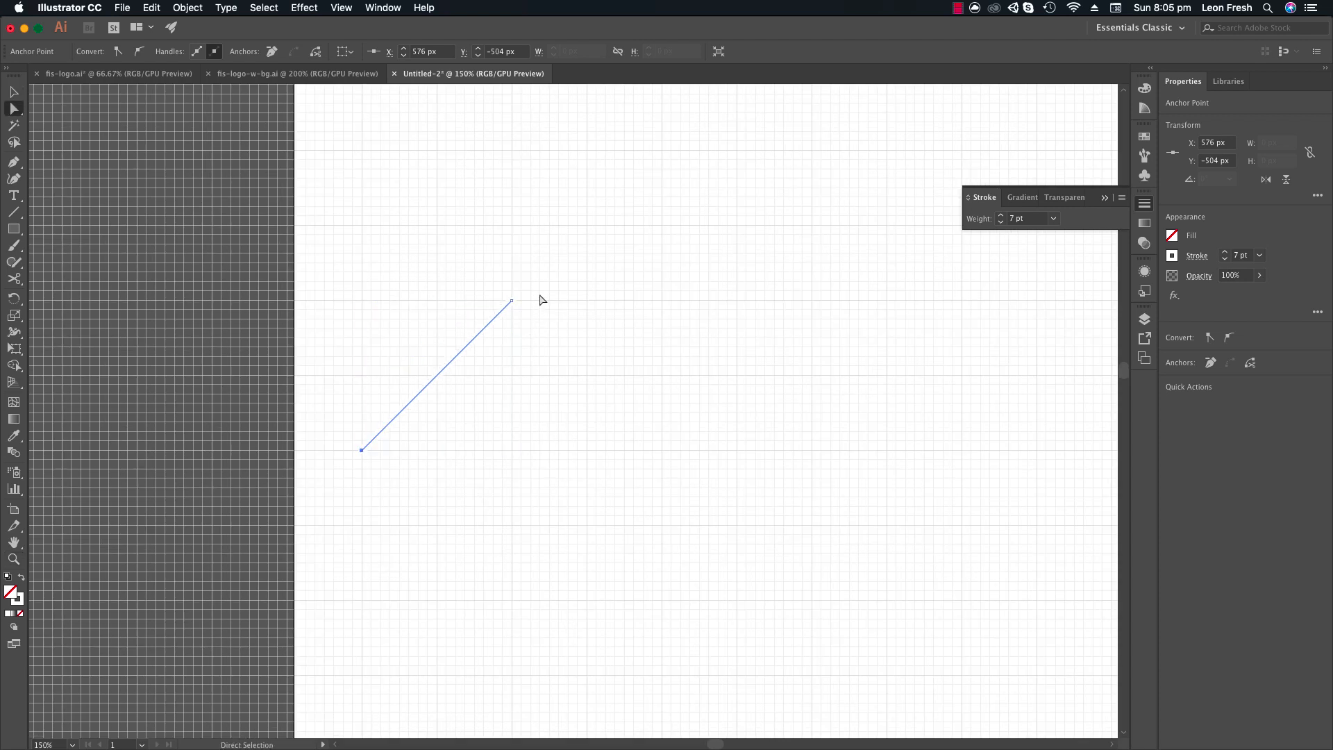
left_click_drag(540, 293, 339, 400)
key("v")
left_click(356, 265)
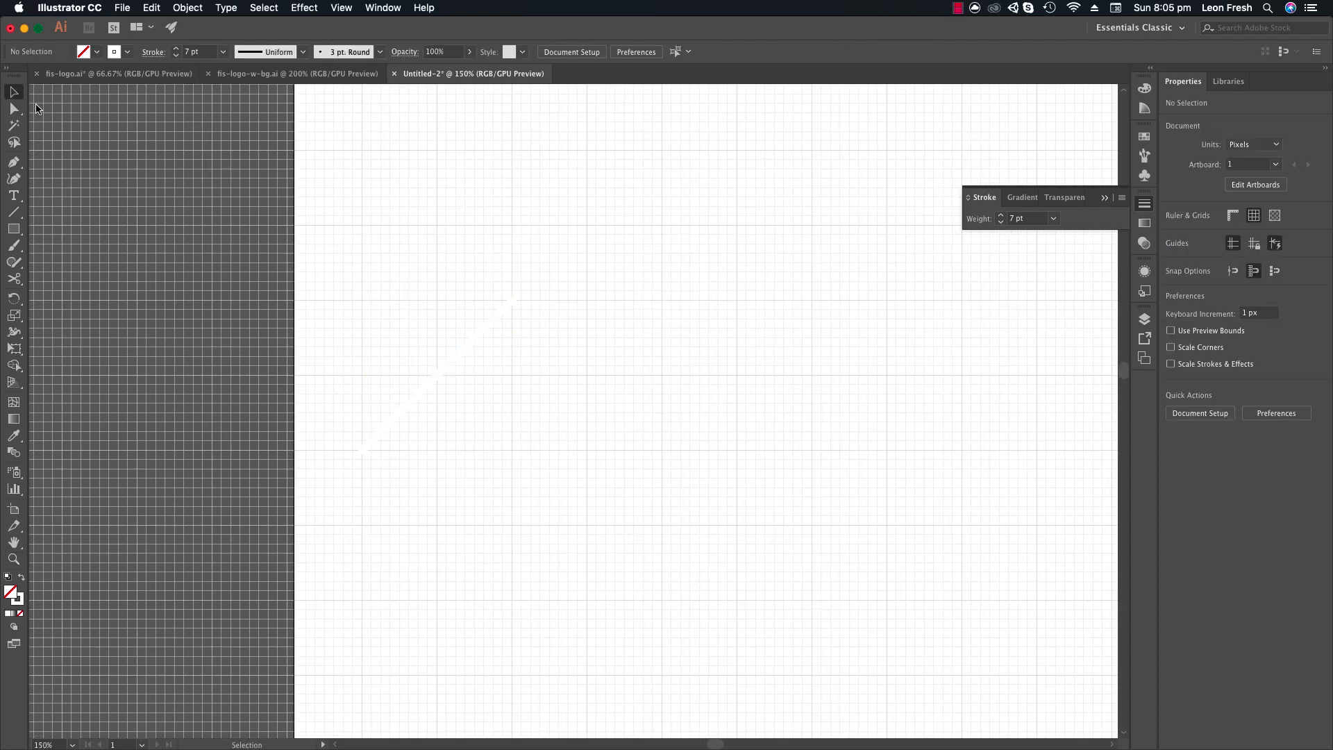
left_click_drag(391, 294, 504, 351)
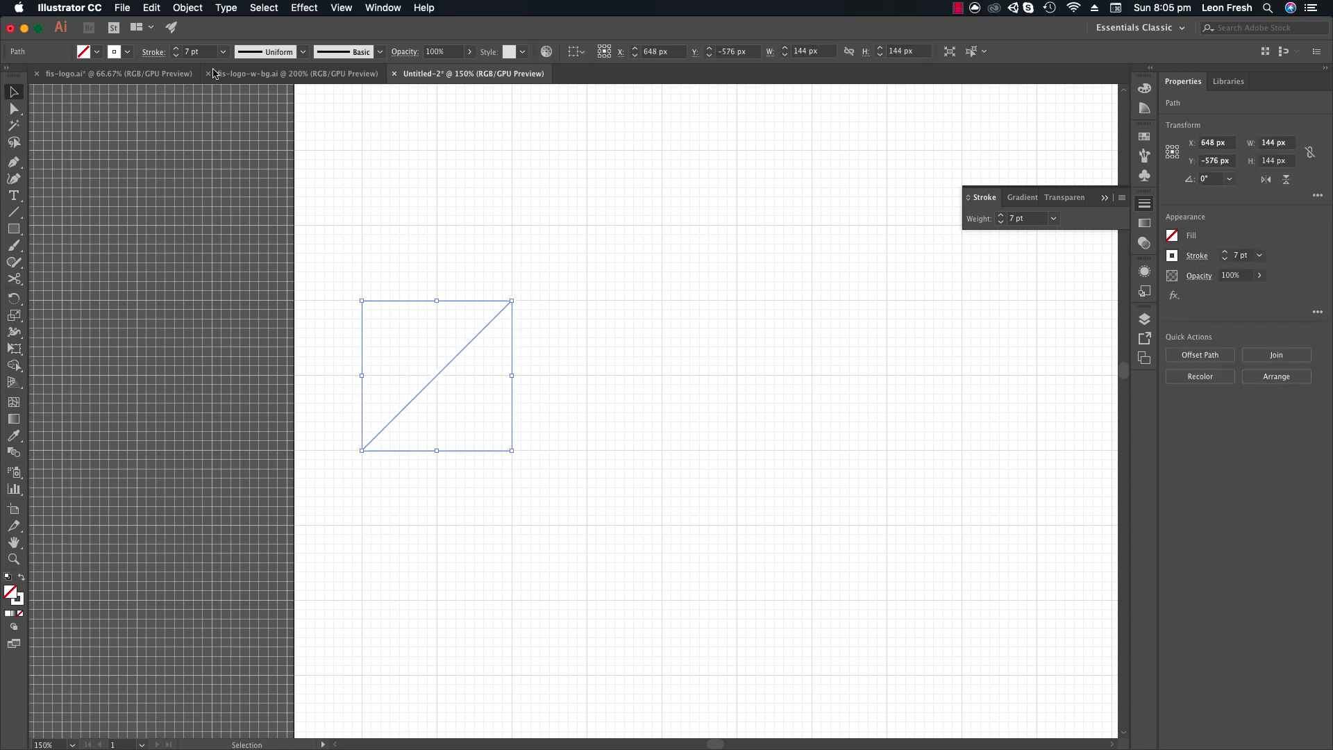
left_click(129, 52)
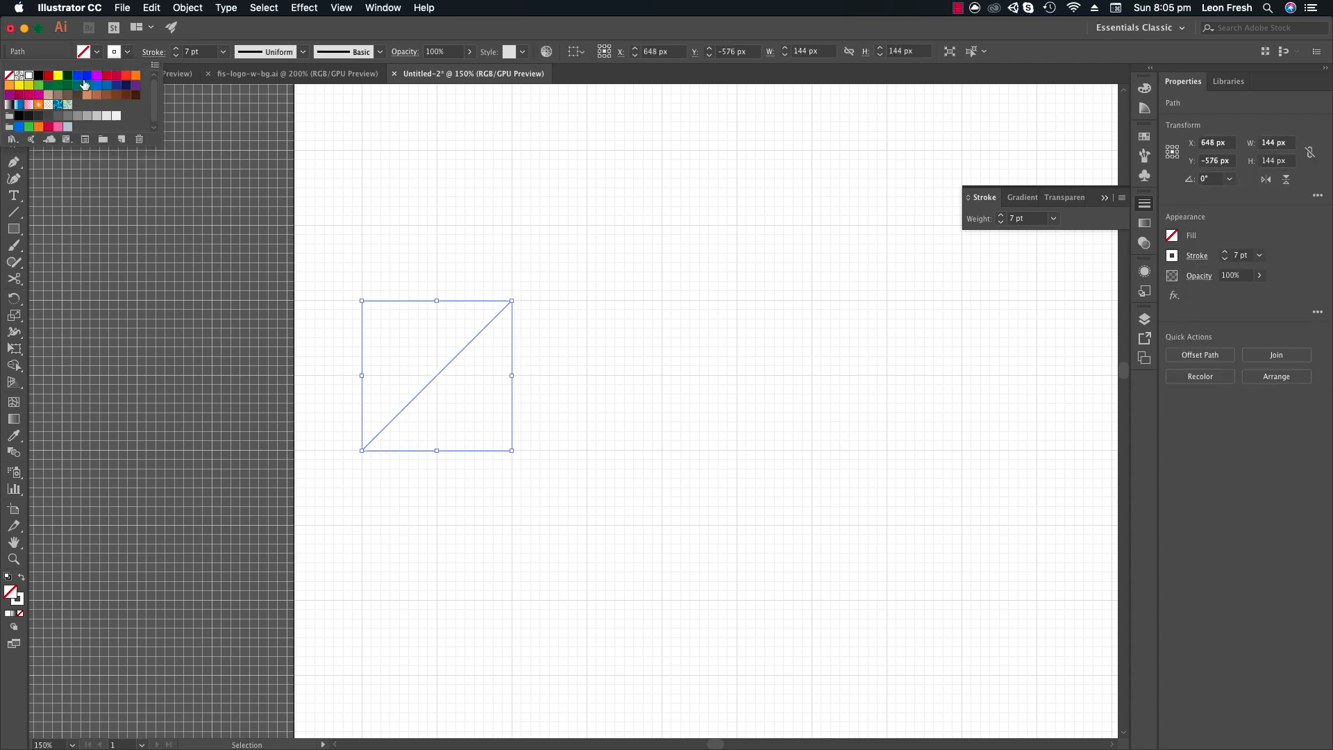
left_click(40, 76)
Set the diagonal line's stroke weight to 18 pt.
left_click(176, 48)
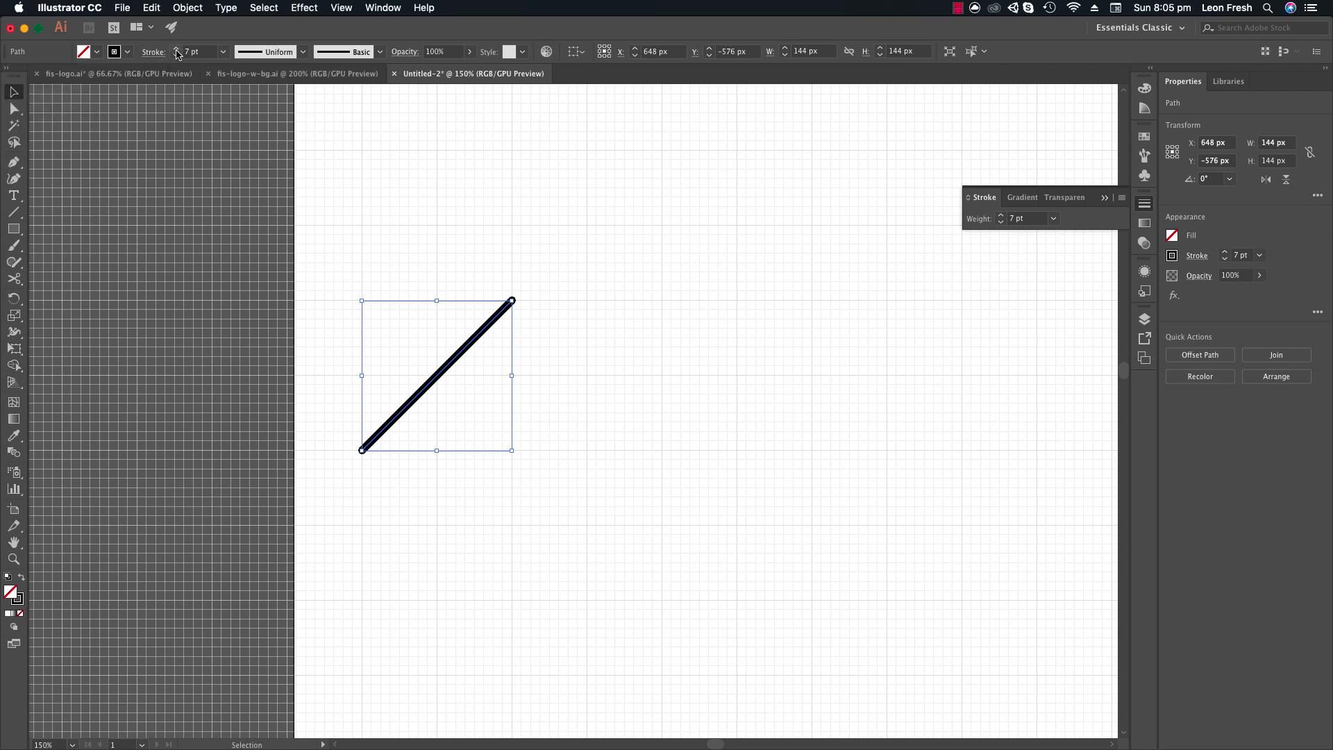
left_click(176, 49)
left_click(176, 48)
left_click(177, 49)
left_click(177, 49)
left_click(177, 49)
left_click(176, 49)
left_click(176, 48)
left_click(176, 49)
left_click(176, 48)
left_click(176, 48)
left_click(176, 49)
left_click(176, 48)
left_click(176, 49)
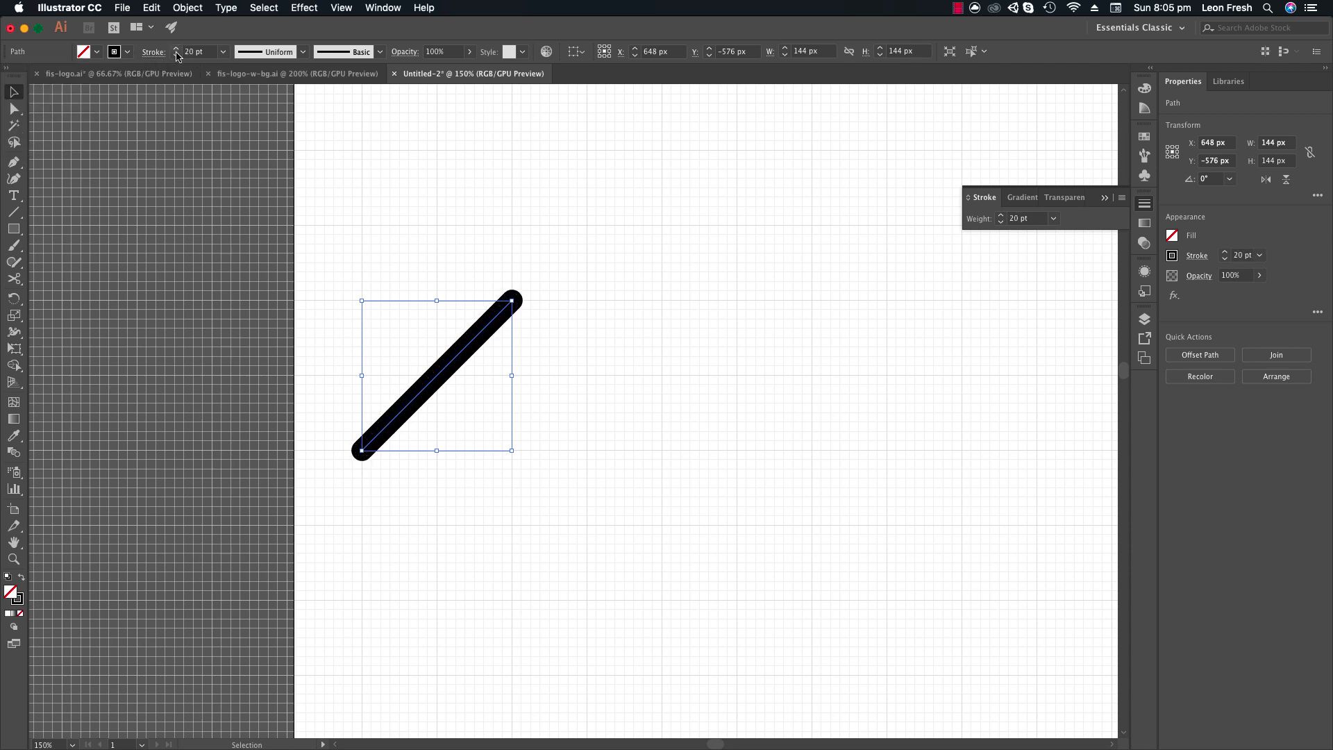
left_click(1225, 258)
left_click(1225, 258)
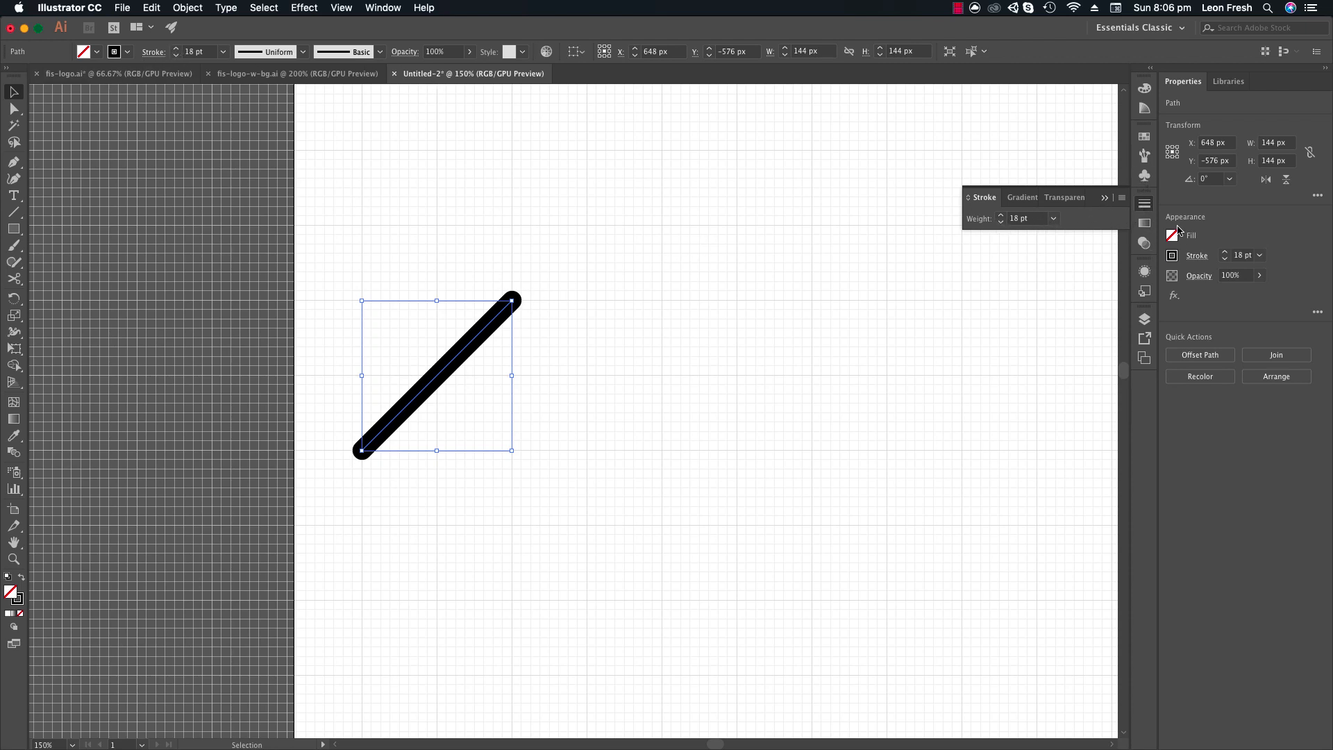
Give the diagonal line's stroke butt caps and miter corners, and deselect it.
left_click(1200, 256)
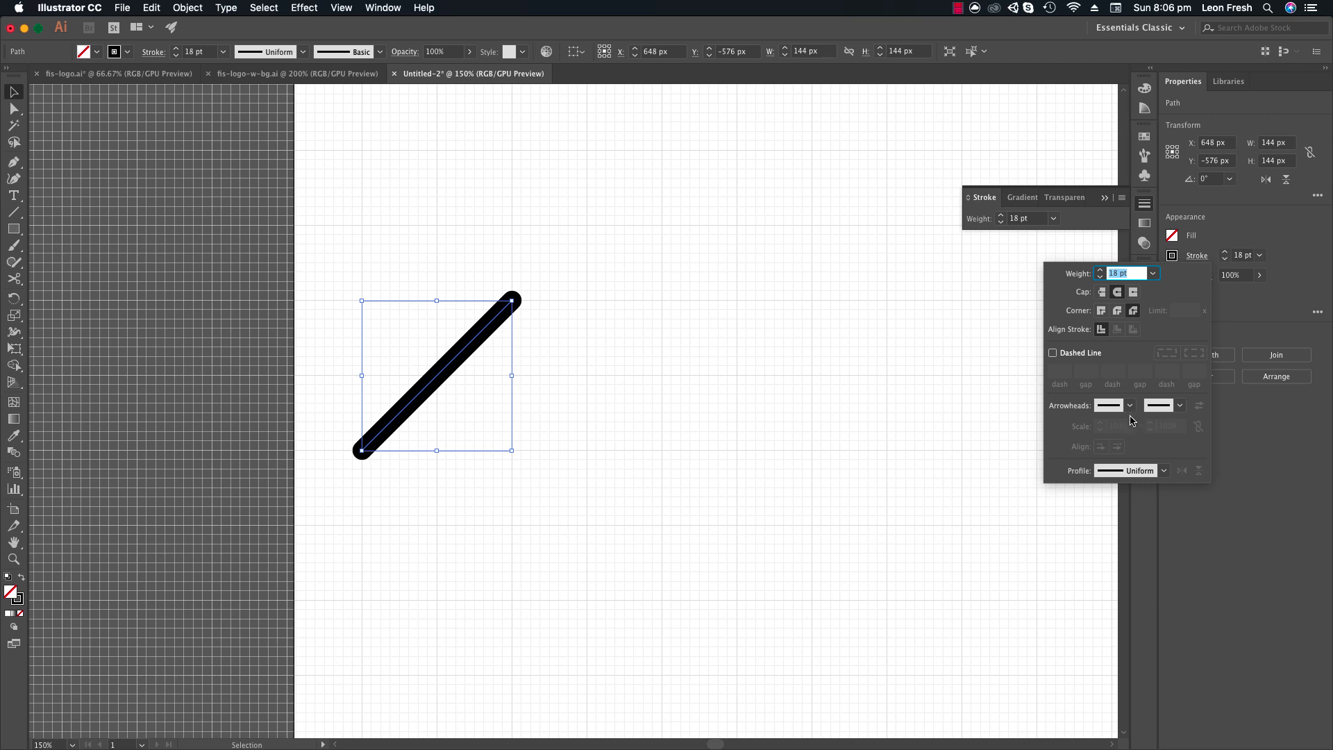
left_click(1102, 310)
left_click(1101, 293)
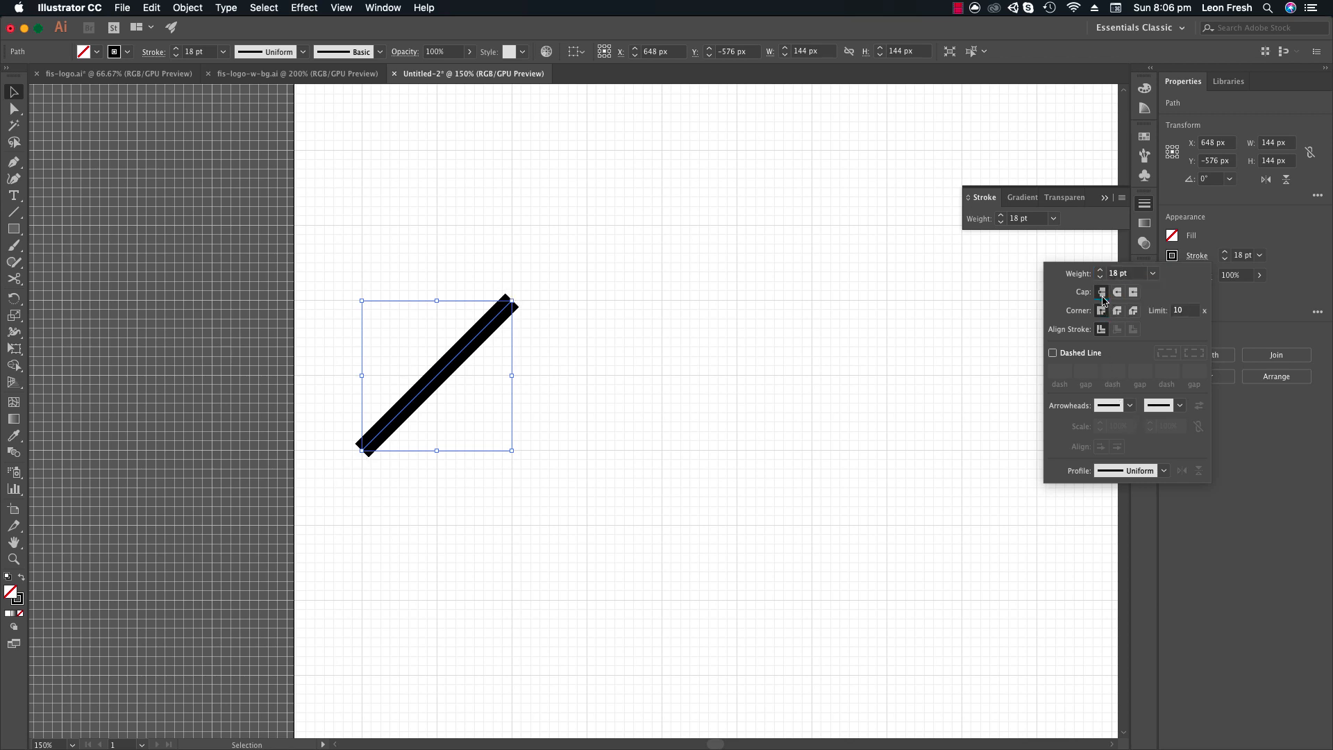
left_click(631, 377)
left_click(609, 410)
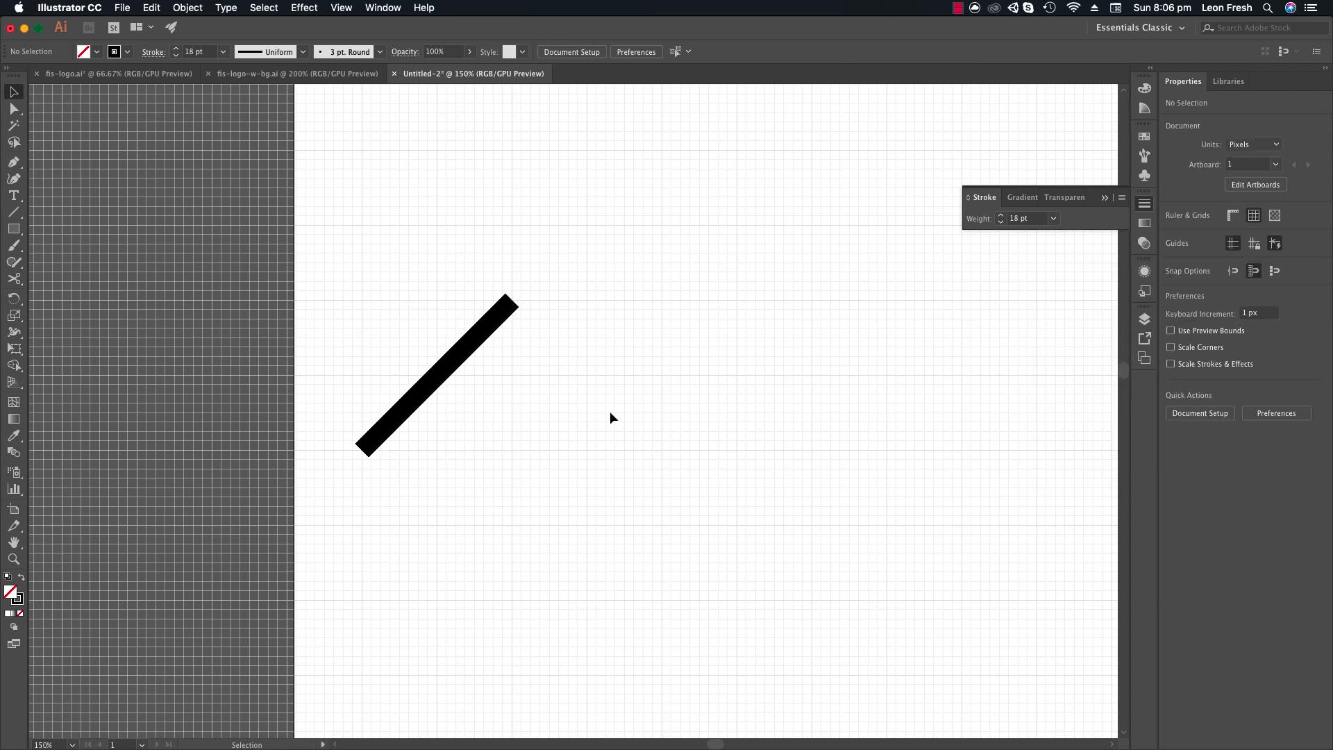
Continue the path from its upper end with a 144 px horizontal segment to X 864, Y -648 using the Pen tool.
left_click_drag(609, 411, 348, 431)
left_click(515, 369)
key("z")
left_click_drag(515, 371, 598, 373)
left_click(529, 357)
key("a")
key("v")
left_click_drag(636, 288, 522, 466)
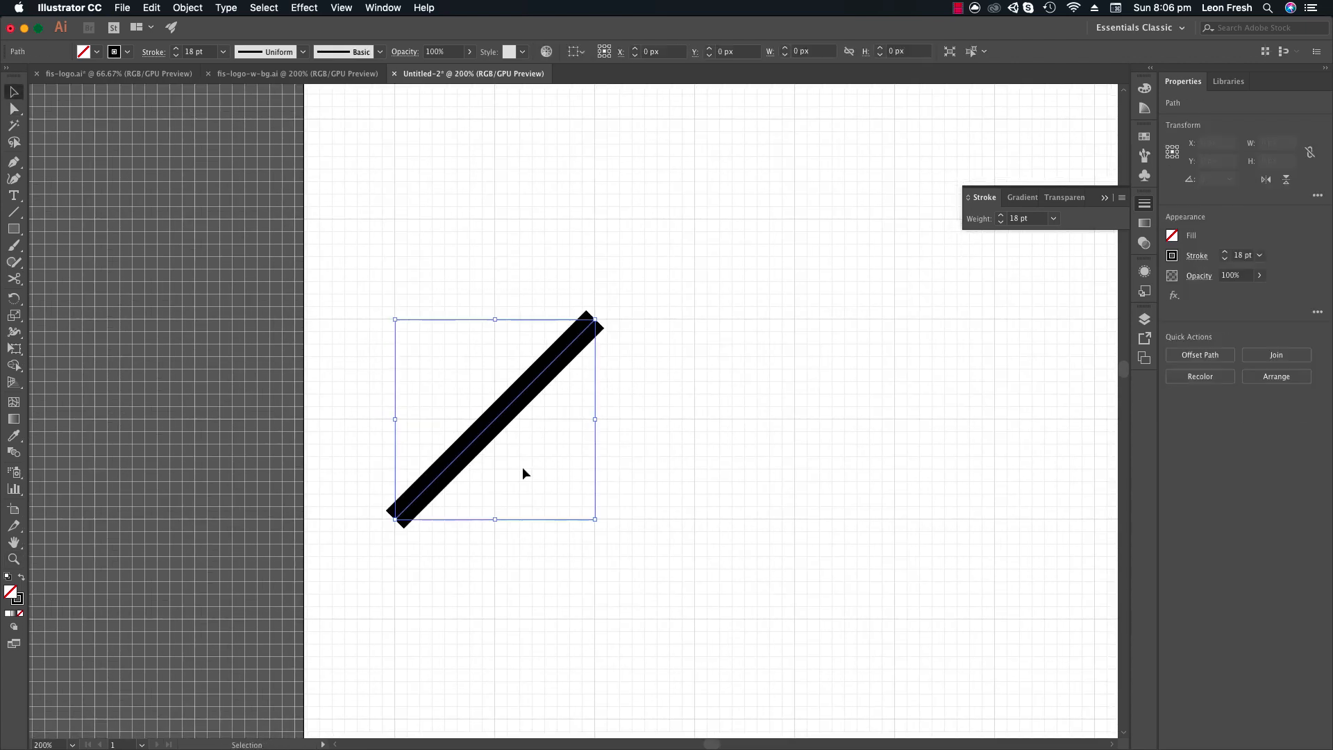
left_click_drag(632, 432, 542, 407)
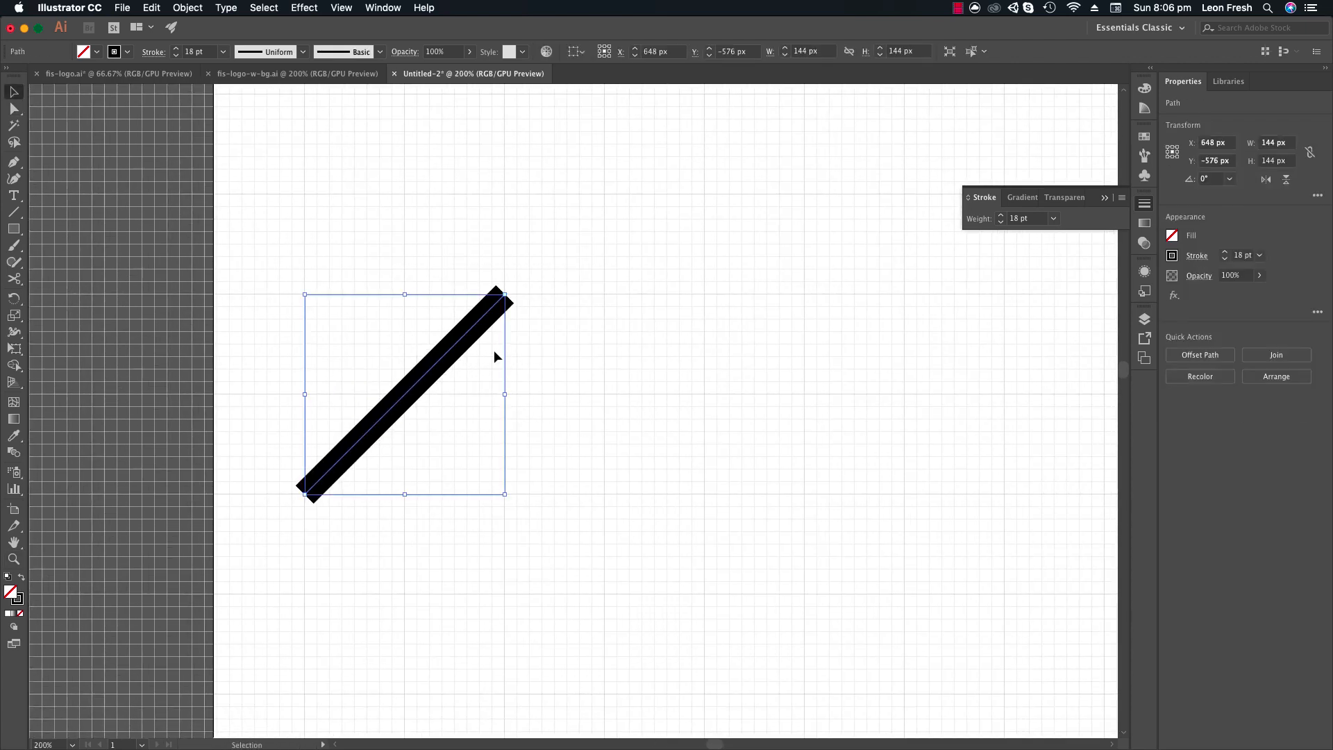
left_click(562, 321)
key("p")
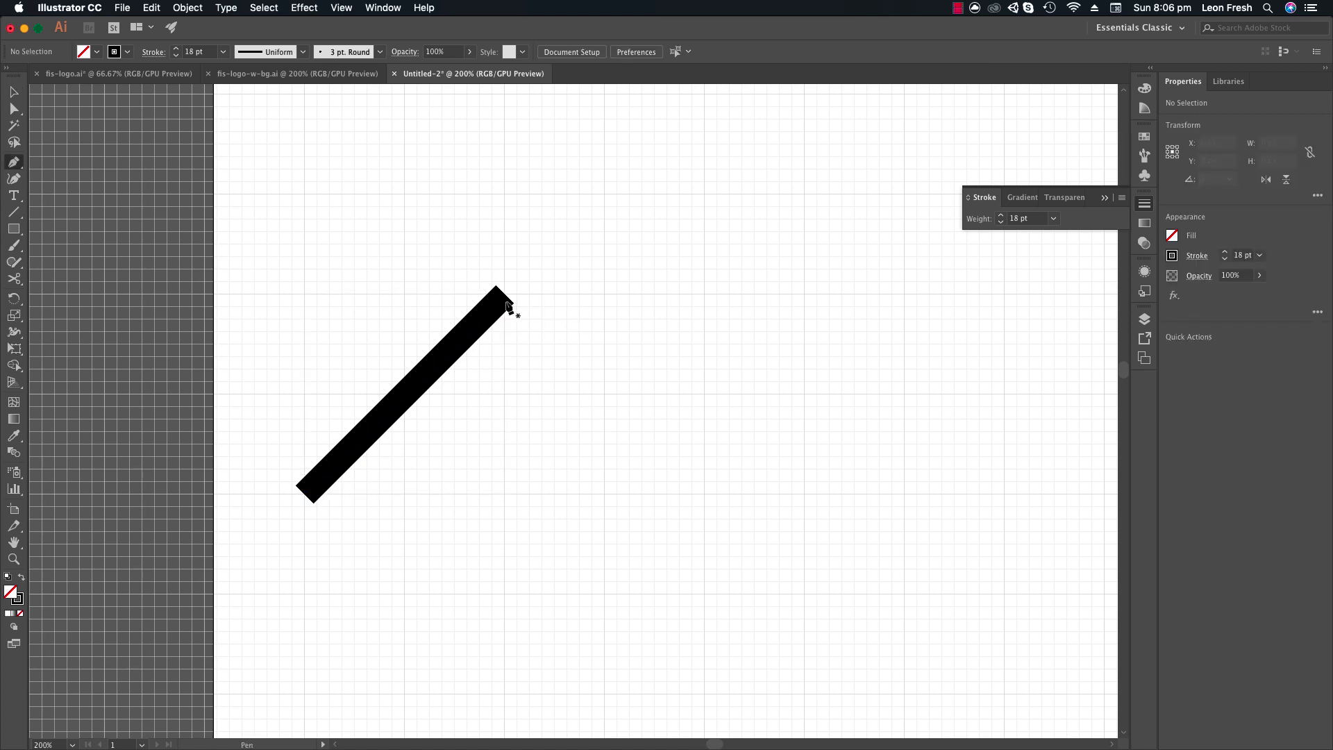
left_click(505, 295)
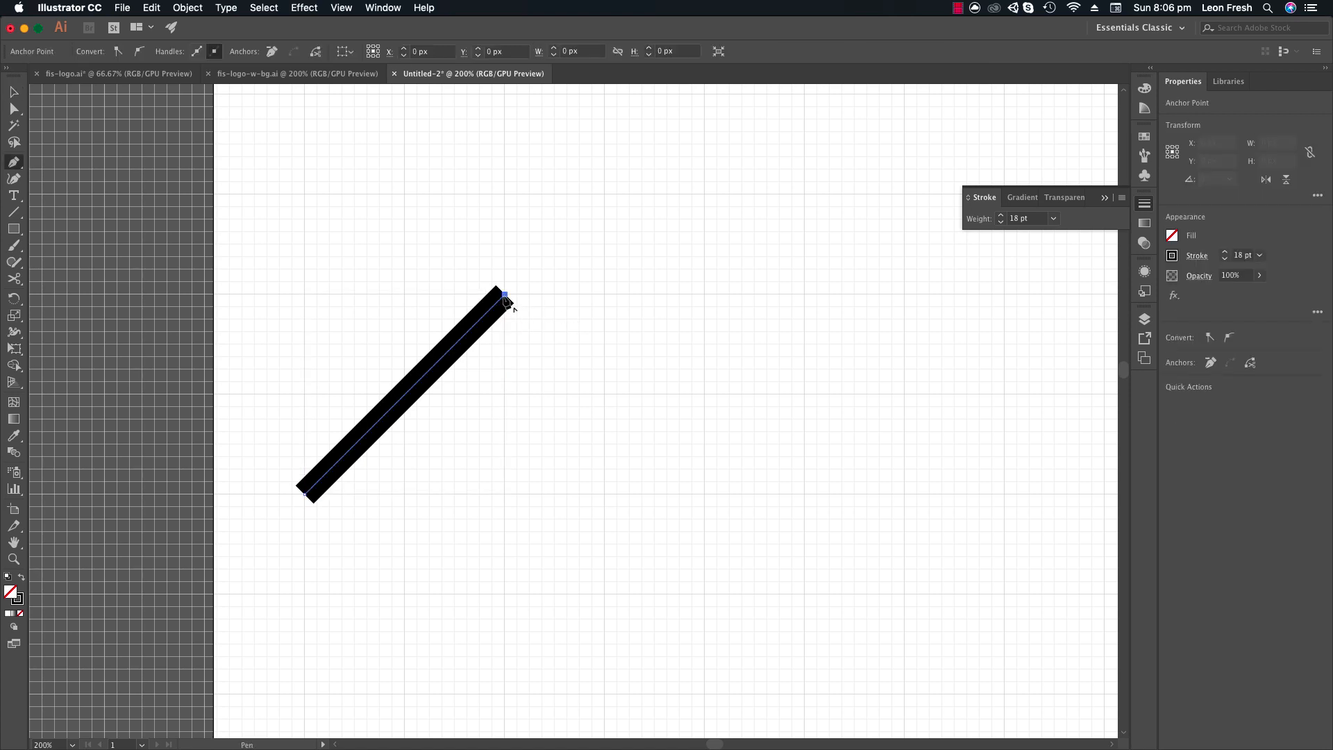
left_click(704, 294)
key("v")
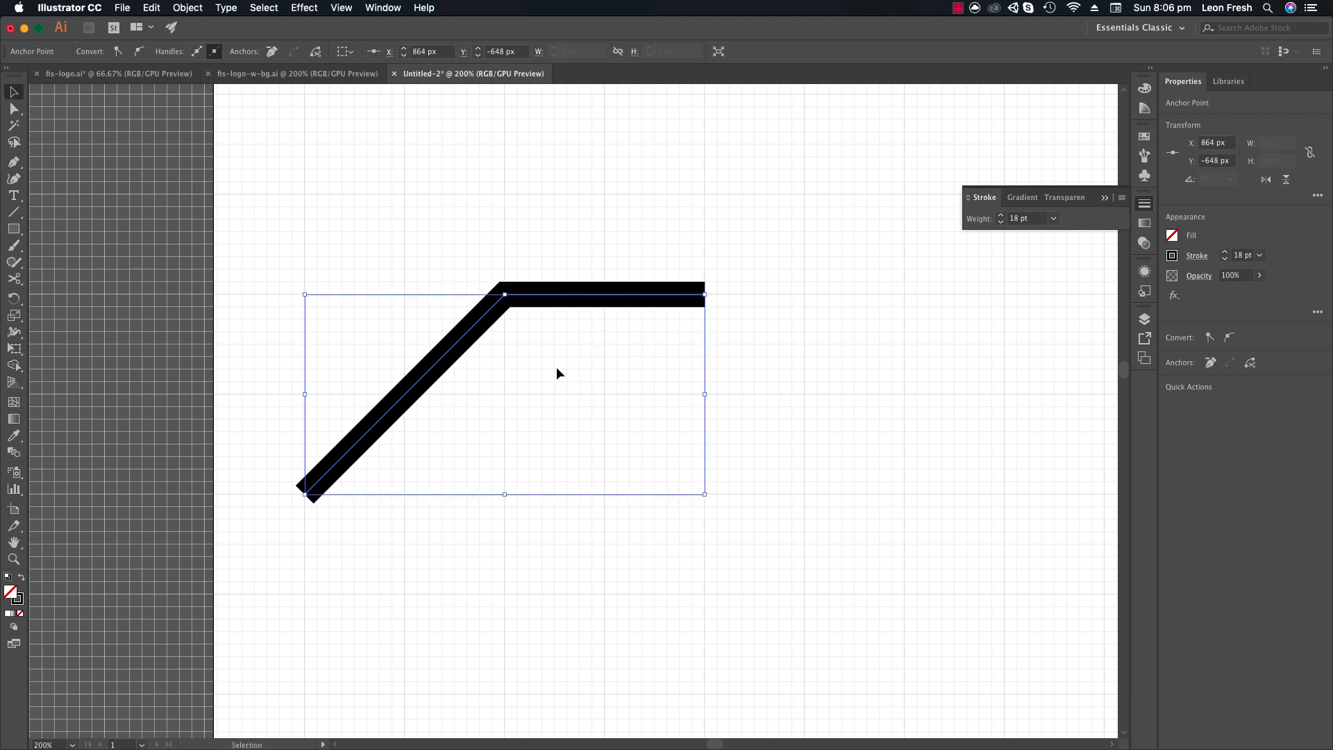
left_click(556, 373)
left_click(449, 357)
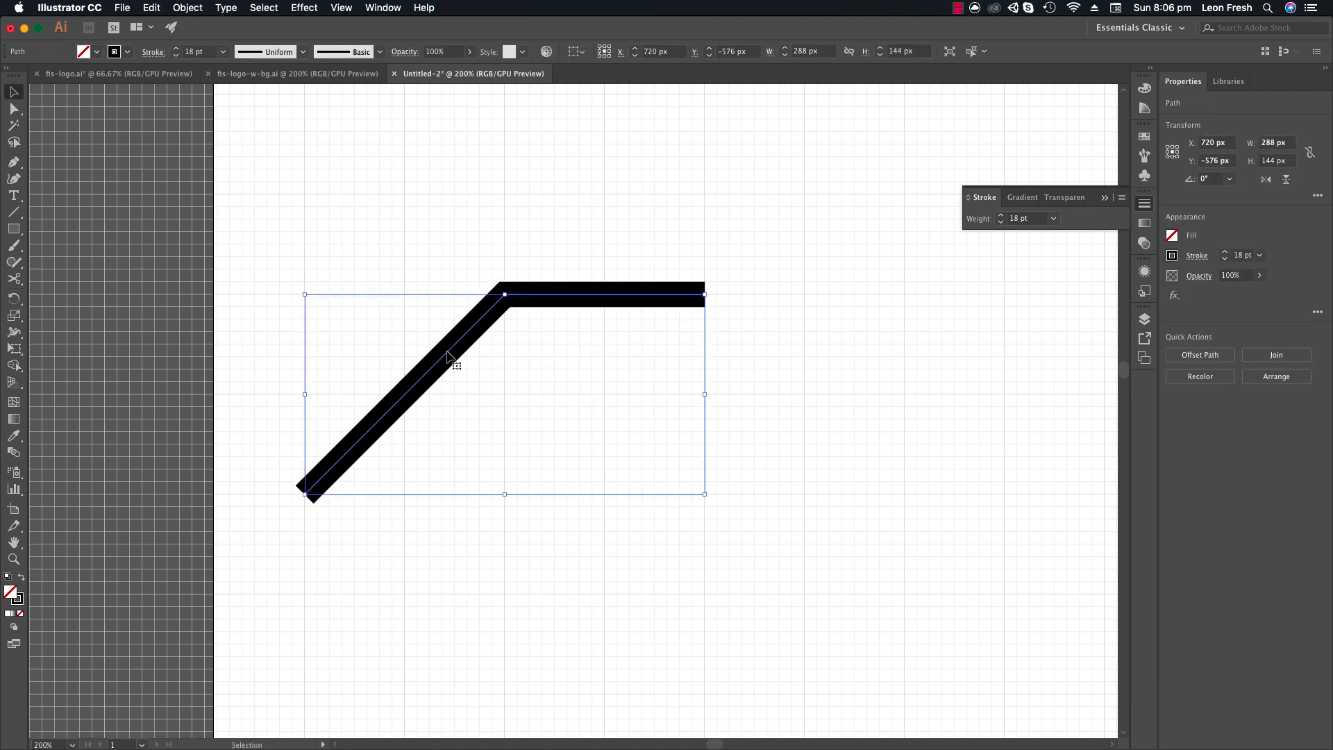
key("p")
left_click(451, 355)
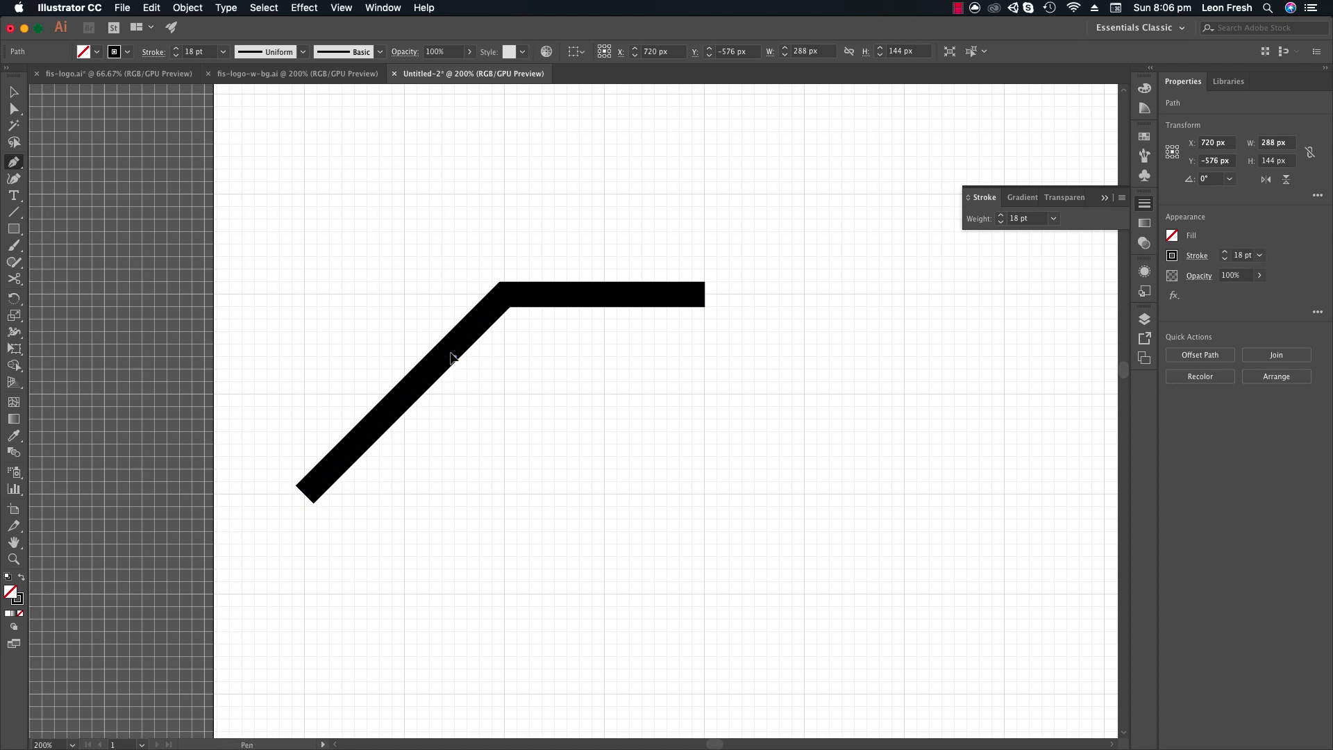
key("super+z")
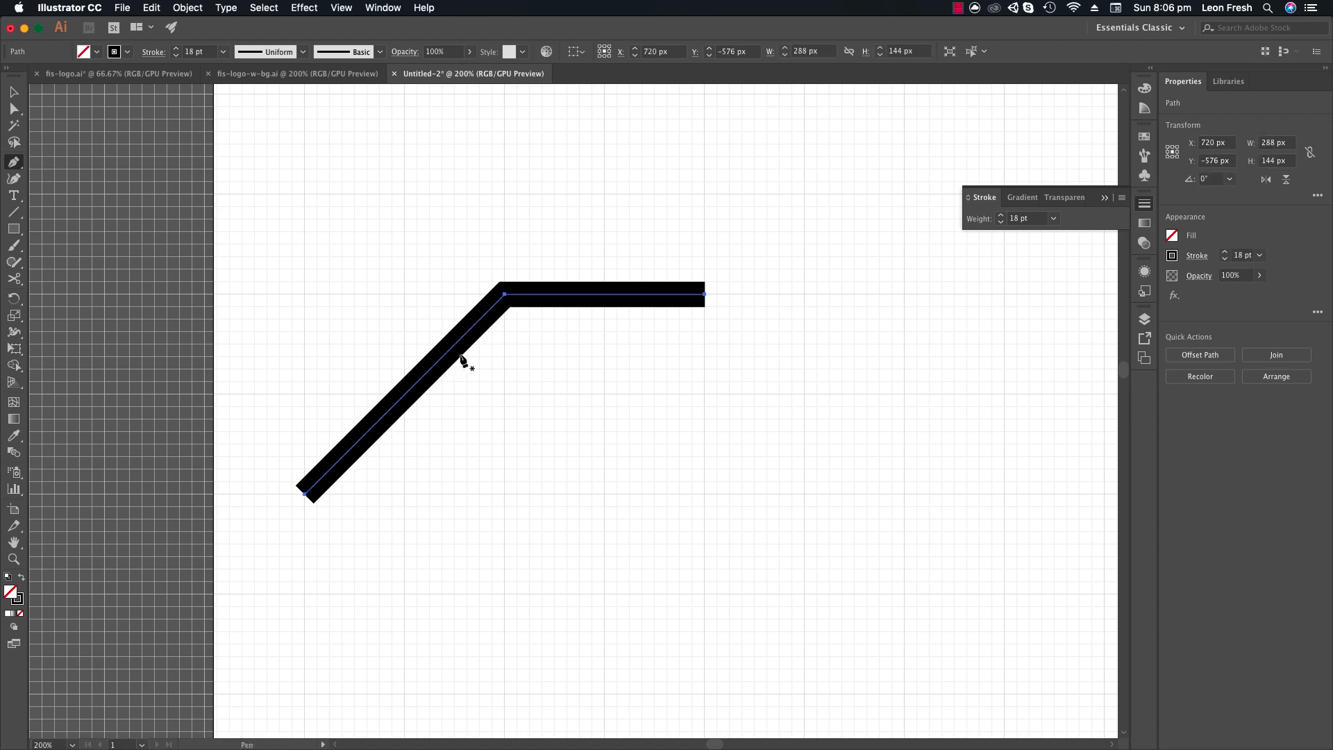
Draw the F's horizontal crossbar with the Pen tool at Y -603 px, meeting the diagonal stroke, and deselect it.
left_click(629, 356)
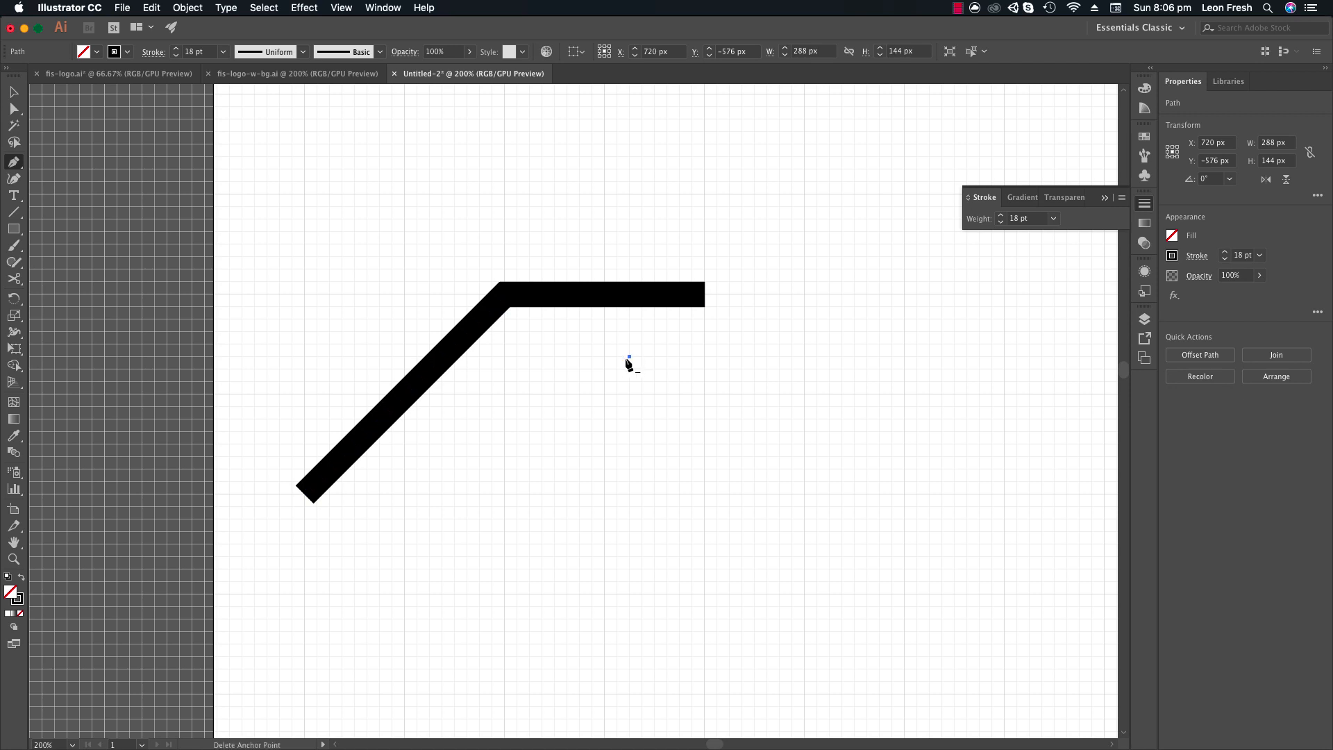
left_click(439, 361)
key("v")
left_click(624, 418)
key("space")
mouse_move(609, 420)
left_mouse_down()
mouse_move(561, 356)
mouse_move(524, 357)
left_mouse_up()
Draw the I as a vertical 18 pt line at X 846 px, running about 99 px down from Y -603 px.
key("i")
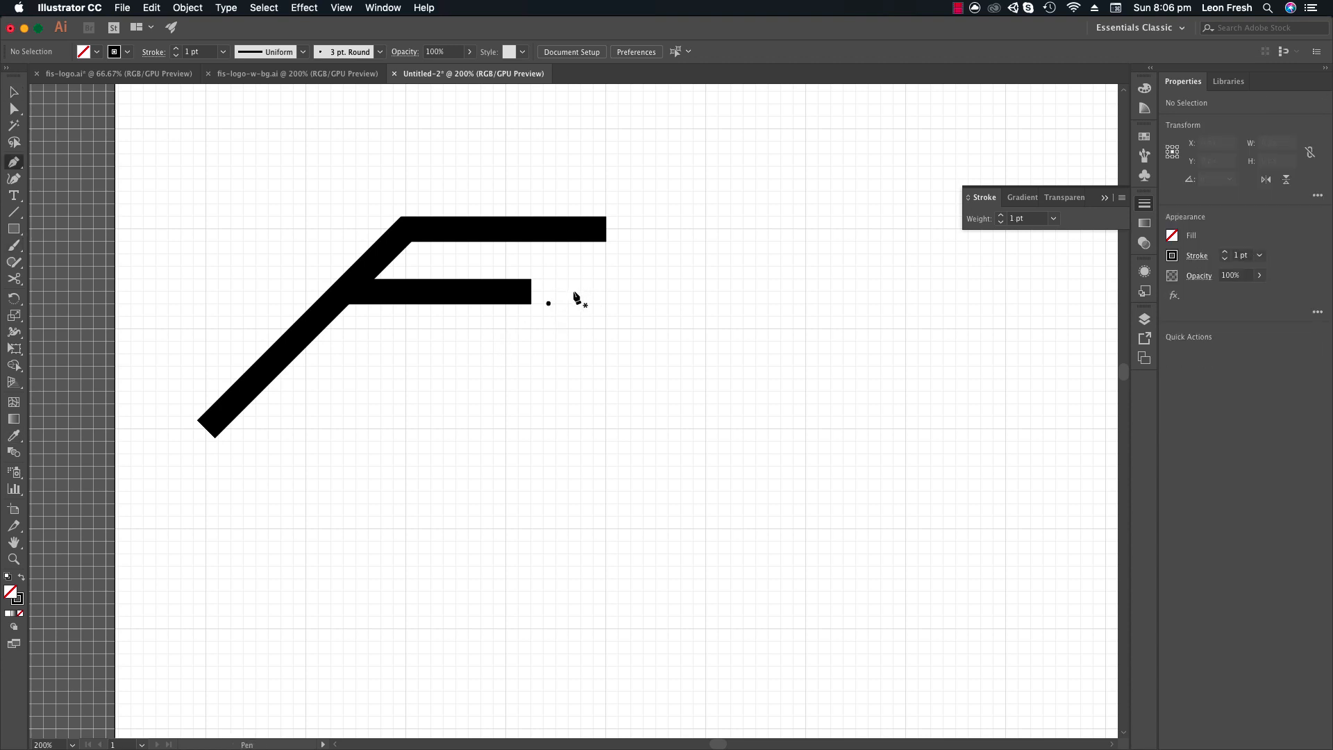
key("v")
key("p")
left_click(581, 291)
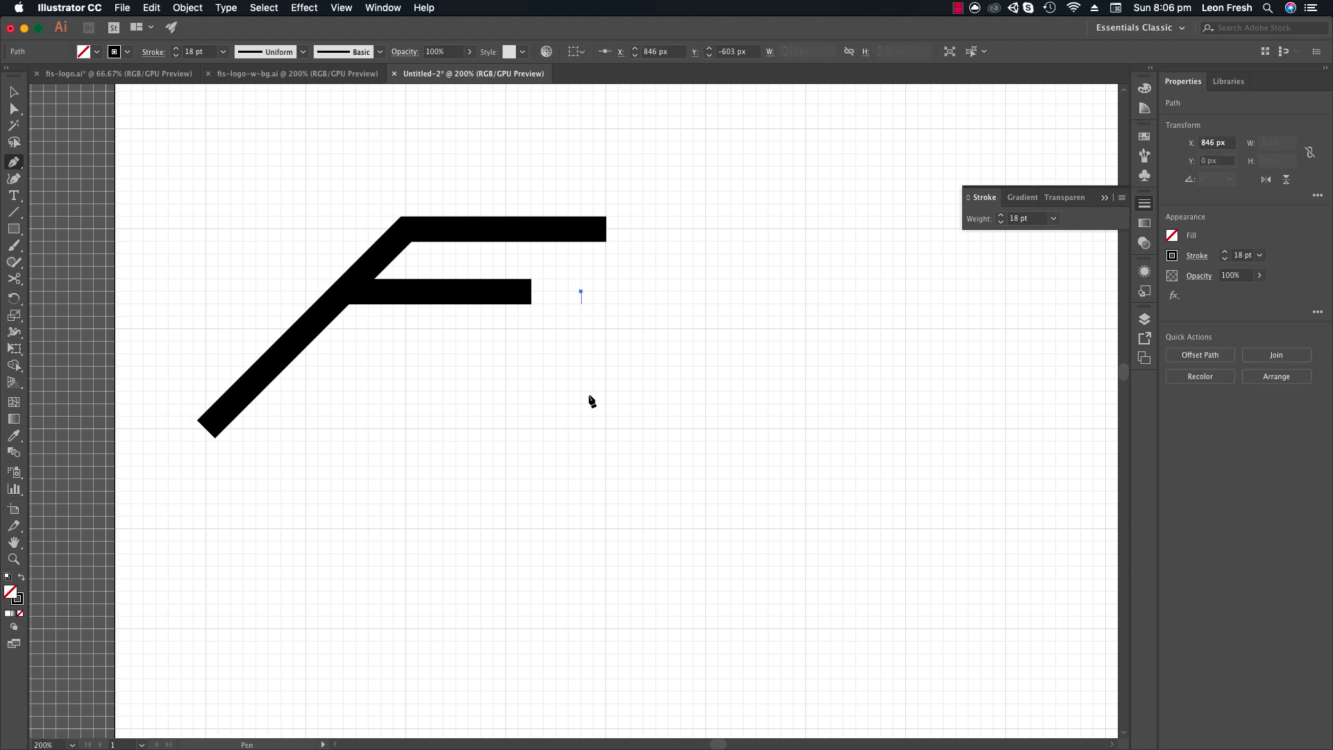
left_click(581, 429)
Extend the top of the I's vertical stroke 9 px upward and move the whole stroke to X 855 px.
key("a")
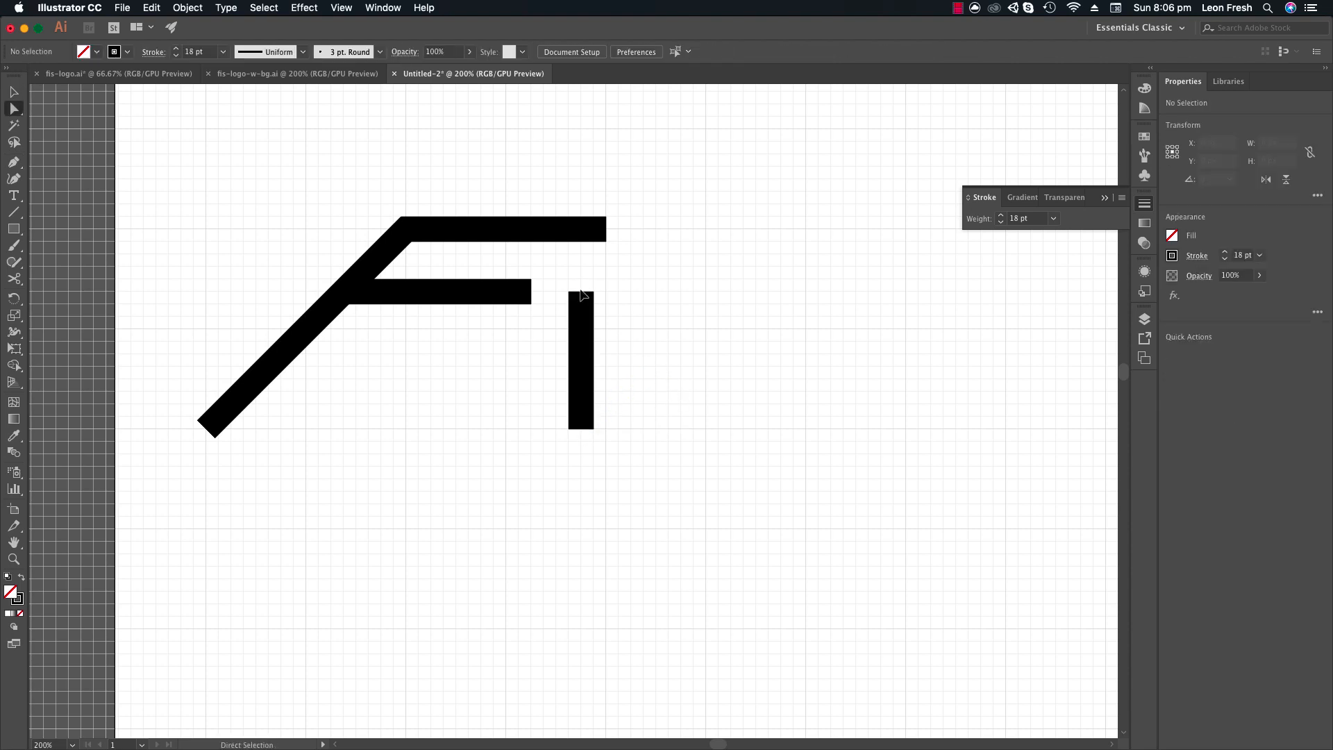
left_click(581, 291)
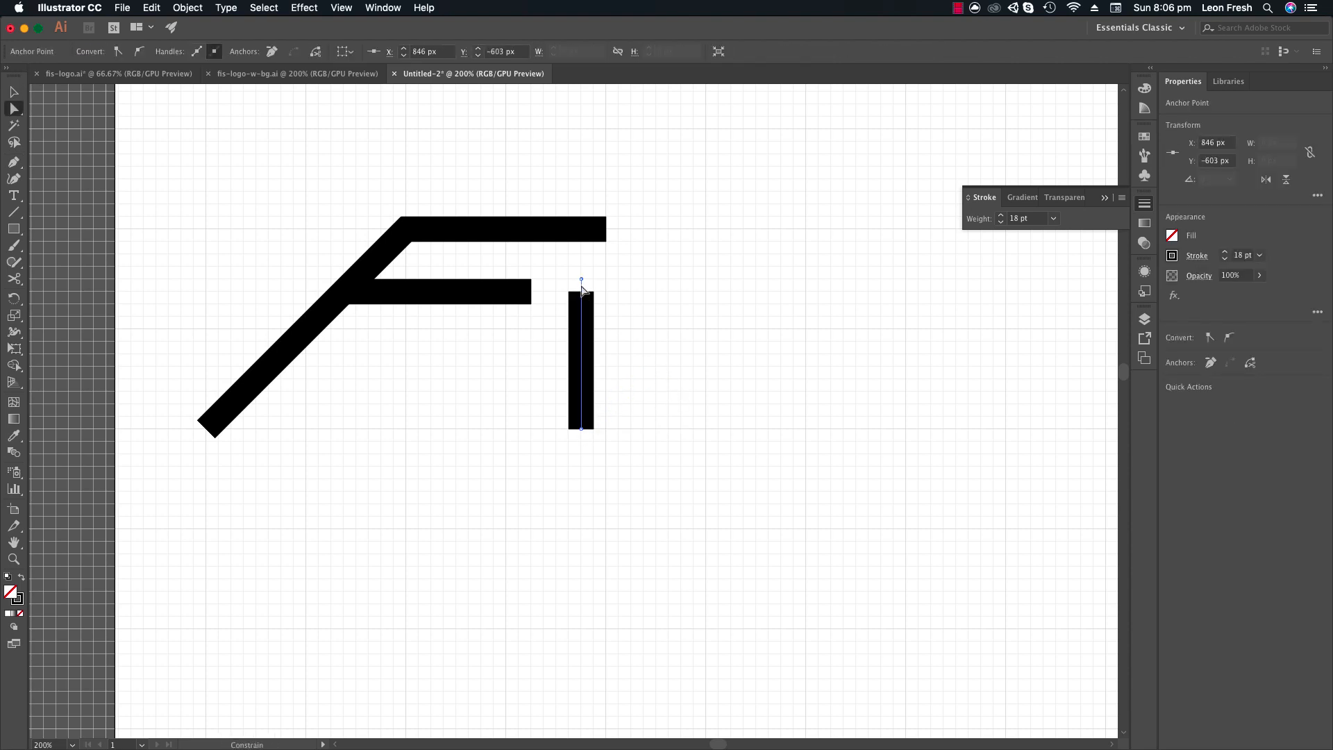
left_click_drag(582, 286, 581, 284)
left_click(694, 312)
key("space")
left_click_drag(693, 313, 663, 310)
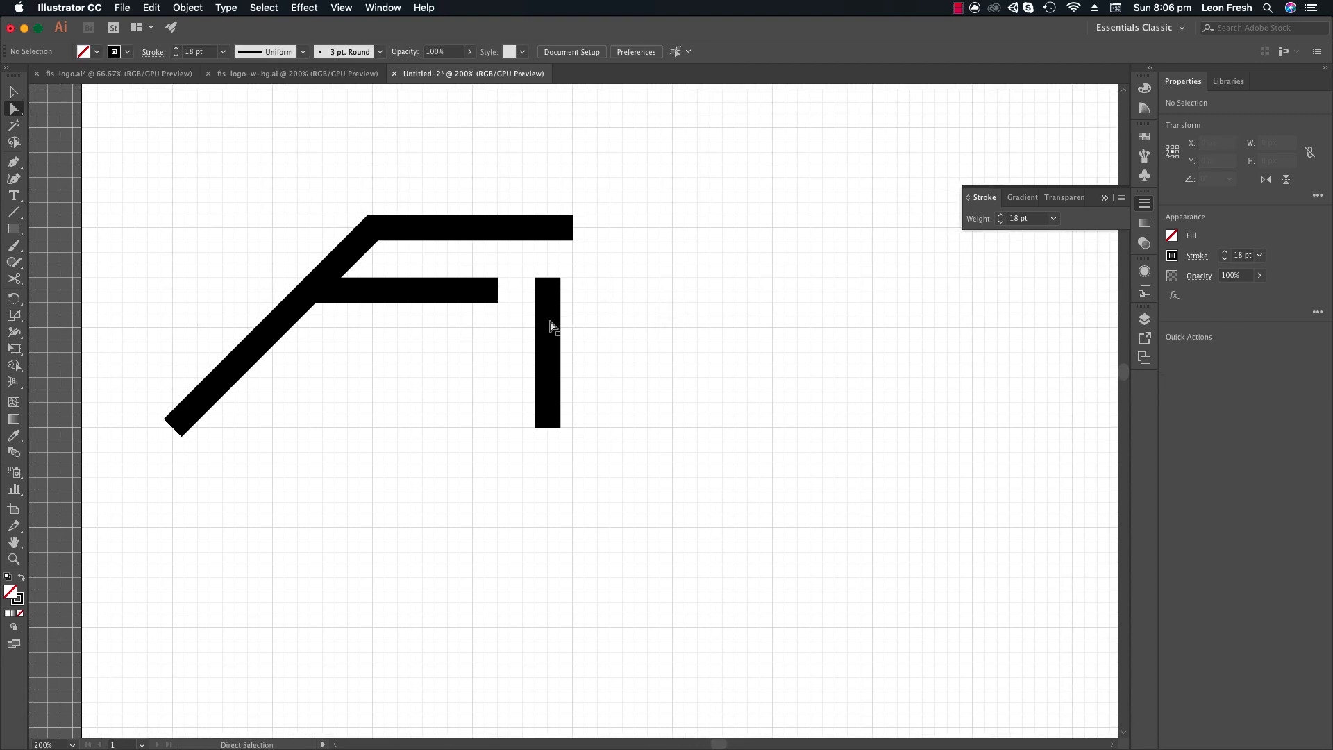
left_click_drag(550, 326, 563, 324)
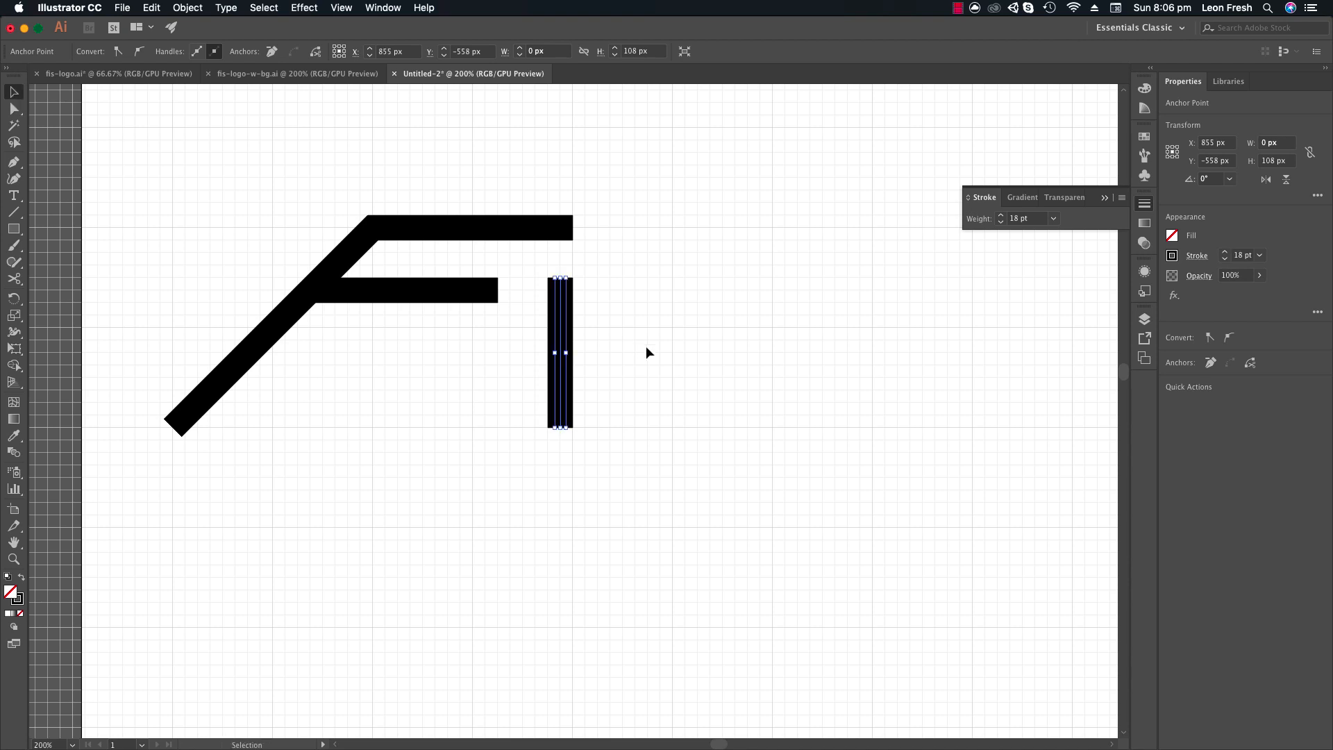
Lengthen the F's crossbar toward the I until the gap between them equals one stroke width.
mouse_move(499, 269)
left_mouse_down()
mouse_move(489, 309)
mouse_move(510, 290)
left_mouse_up()
left_click(530, 277)
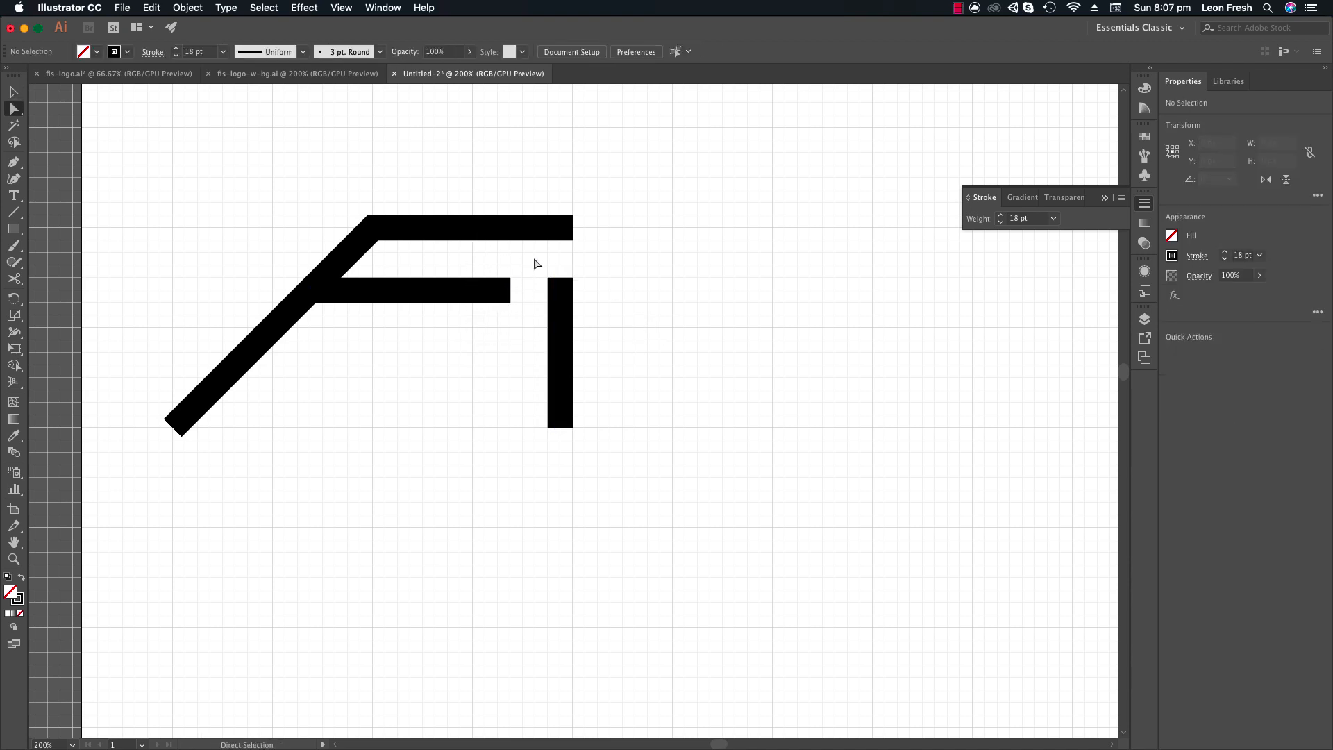
scroll(672, 295, "up", 5)
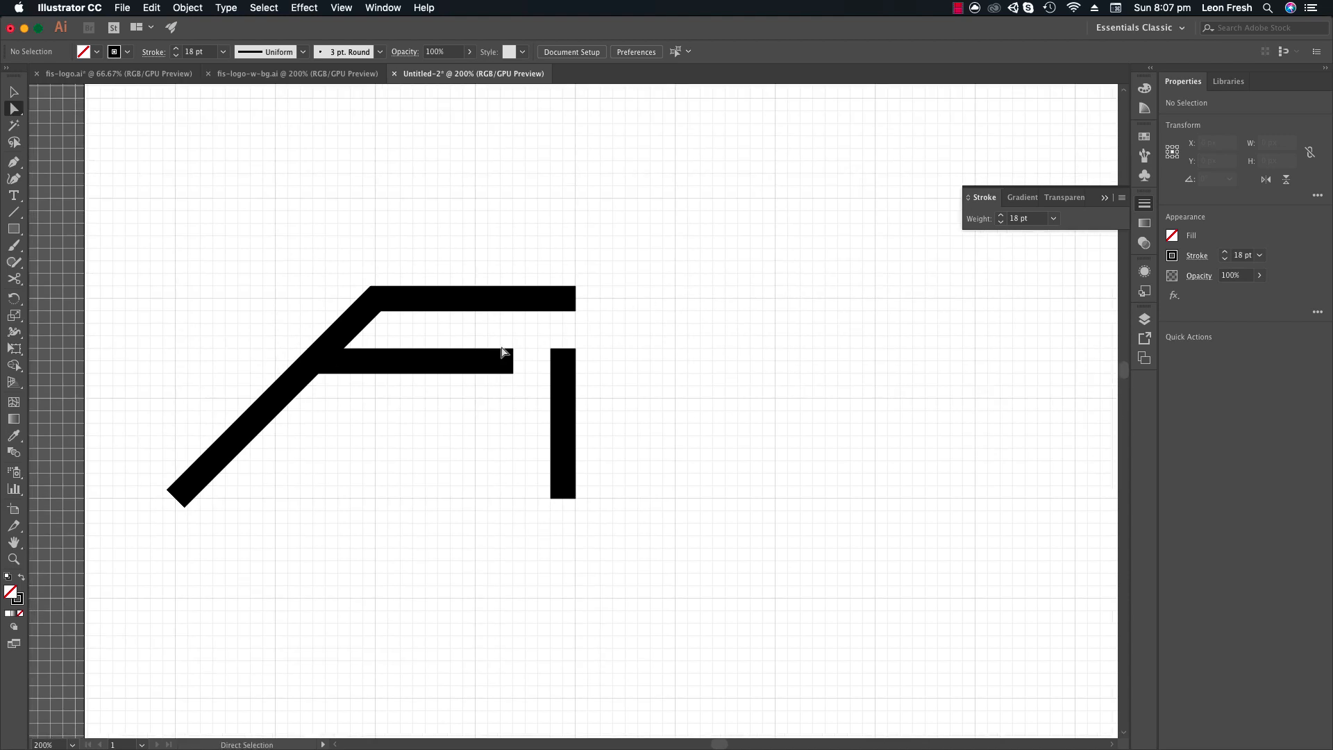
left_click(513, 361)
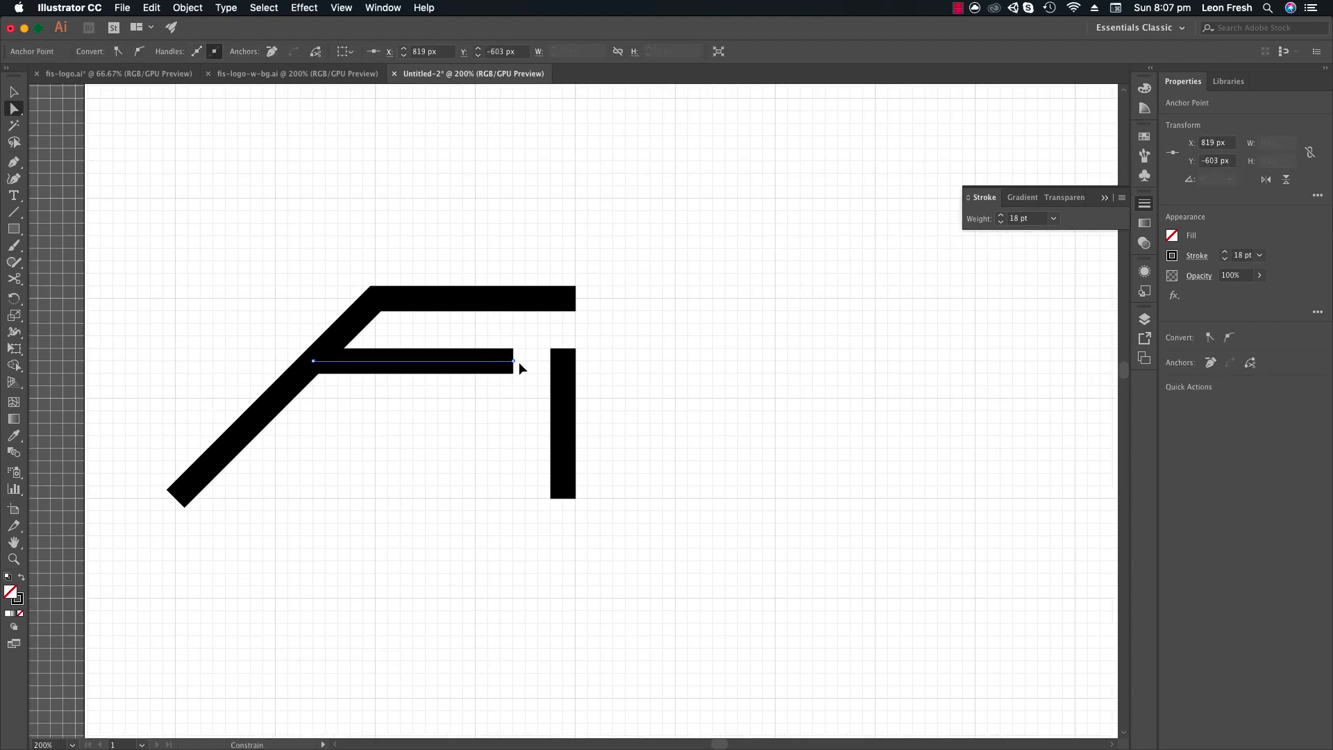
left_click(654, 327)
left_click_drag(654, 327, 613, 285)
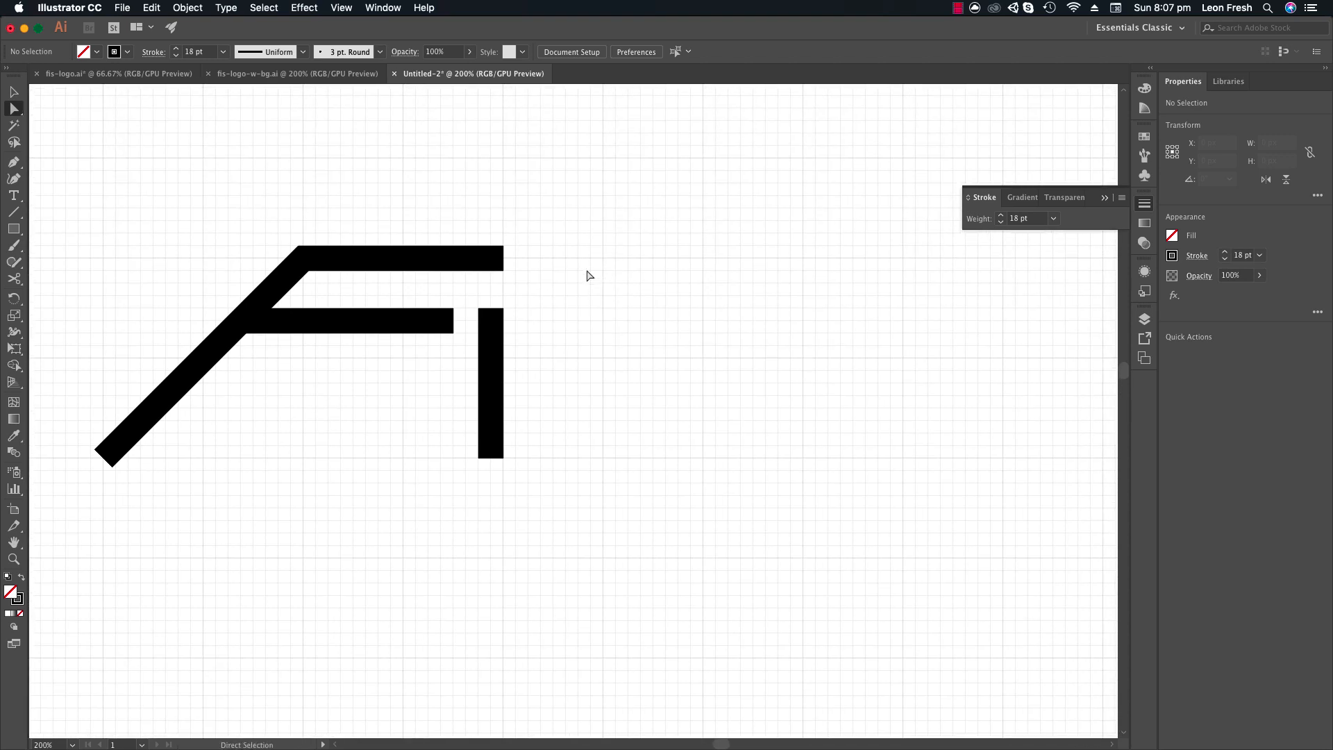
Draw the S's top bar from X 882, Y -648 to X 1008, Y -648, ending in a short diagonal hook at X 1021.5, Y -634.5.
key("p")
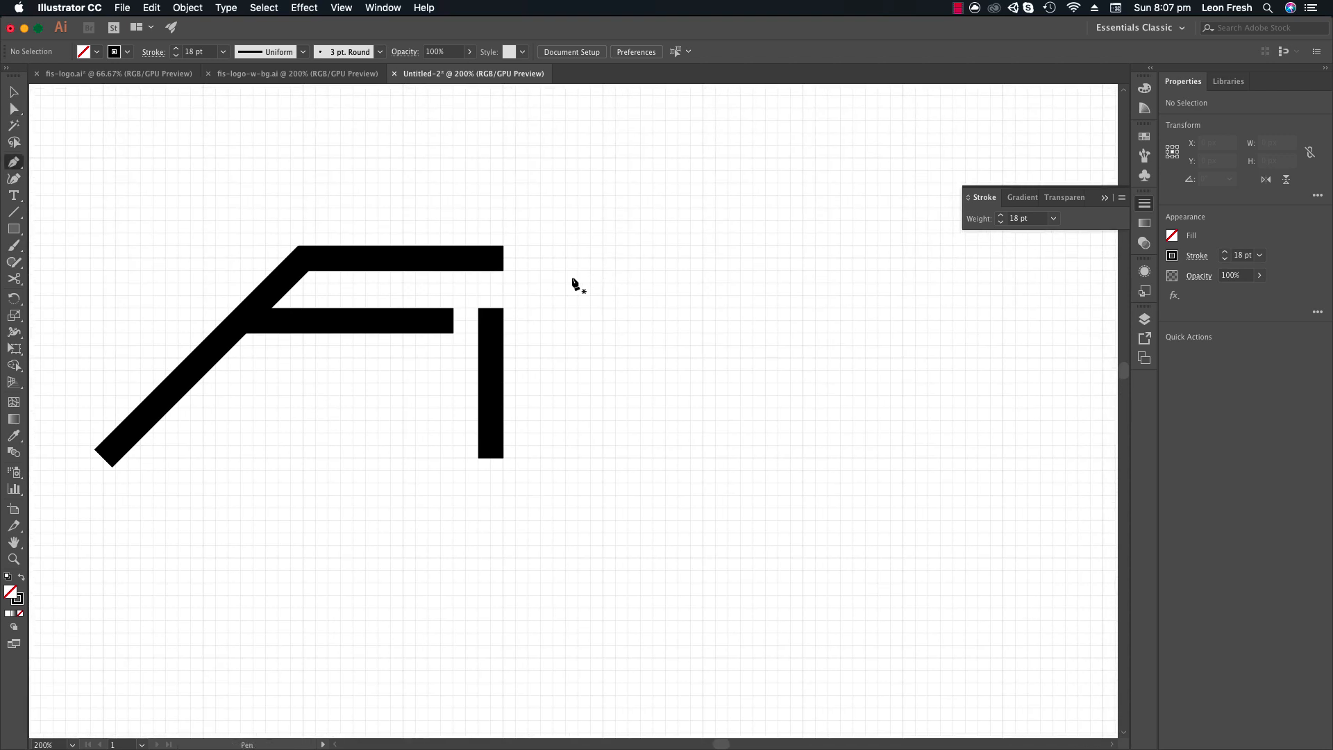
left_click(528, 258)
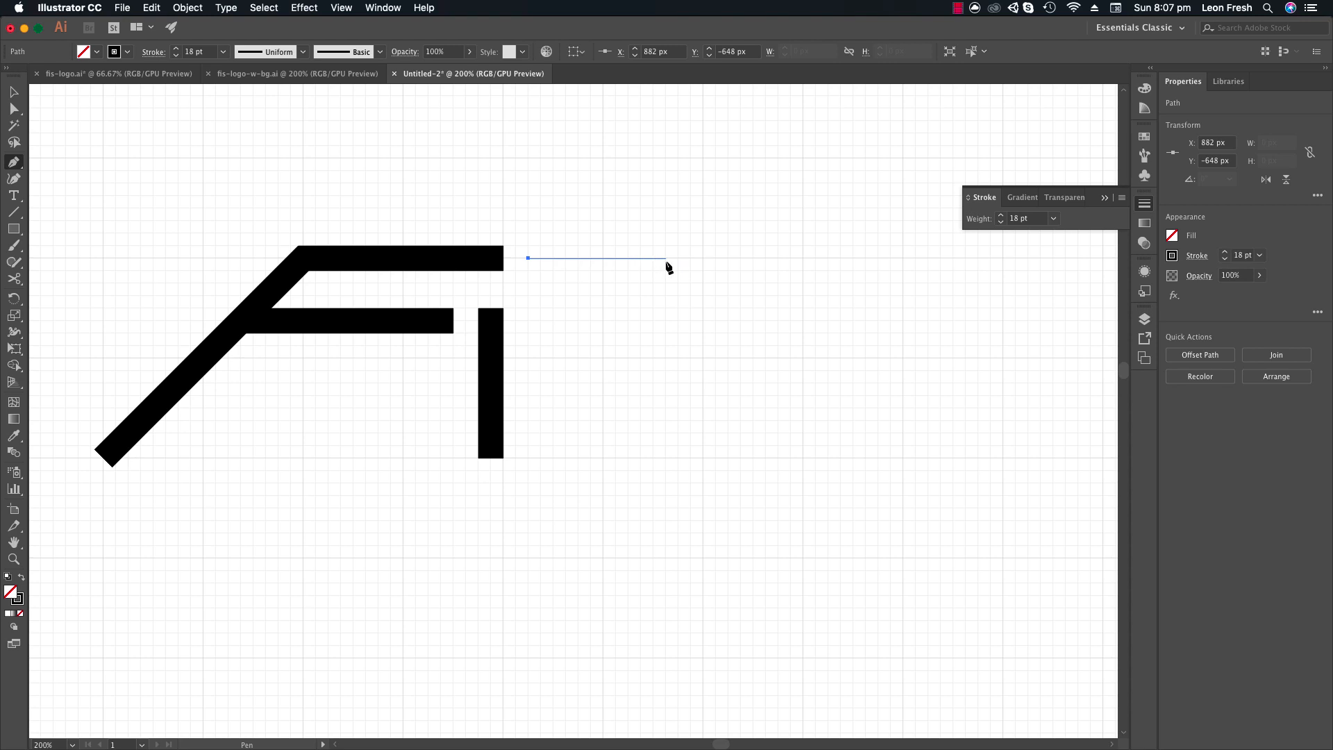
left_click(703, 259)
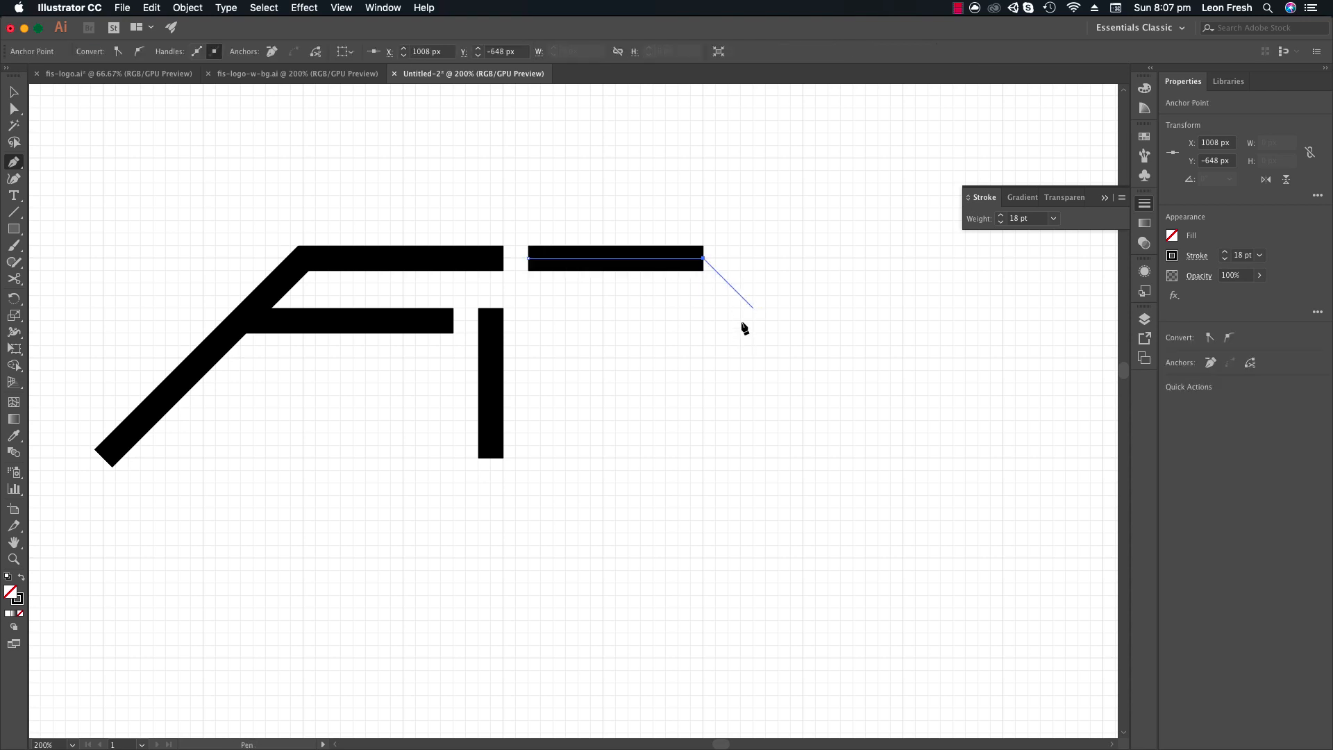
left_click(713, 281, "shift")
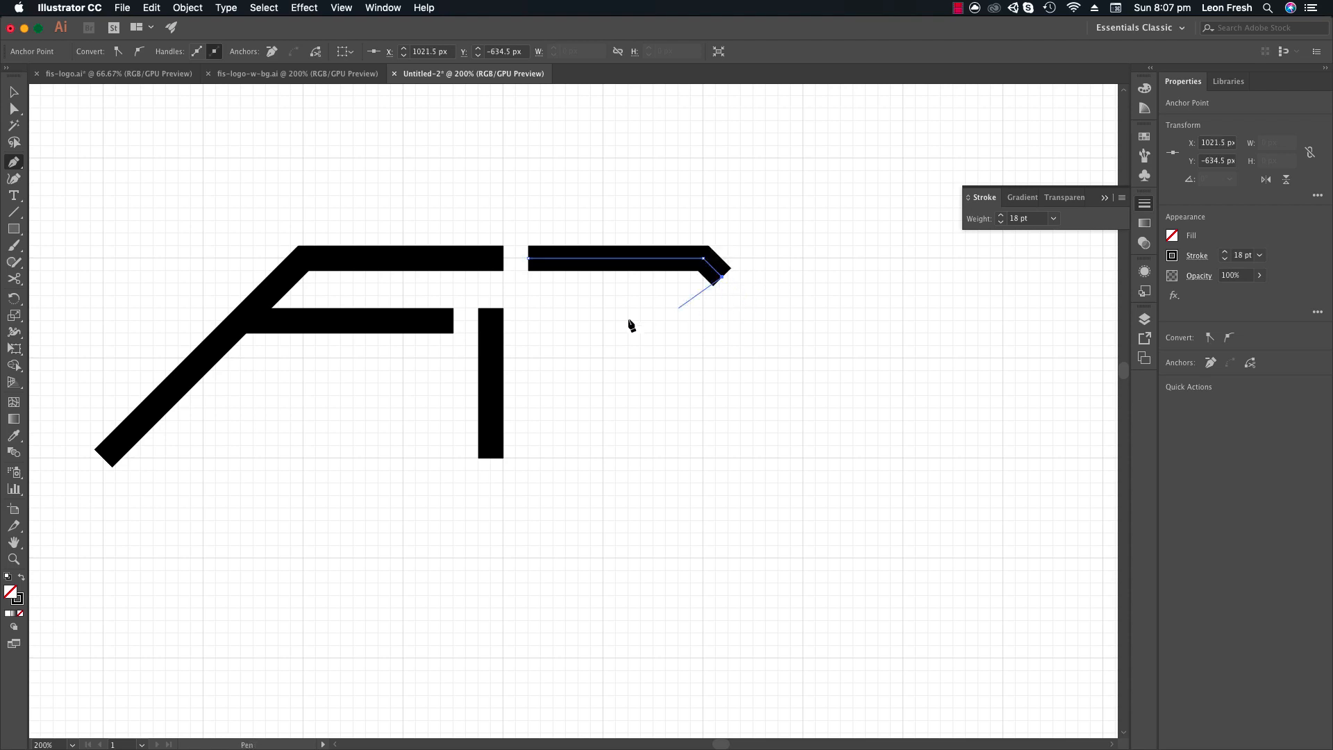
key("v")
left_click(668, 292)
Continue the S from its top bar's open start down to X 882, Y -603 and across to X 981, Y -603.
key("p")
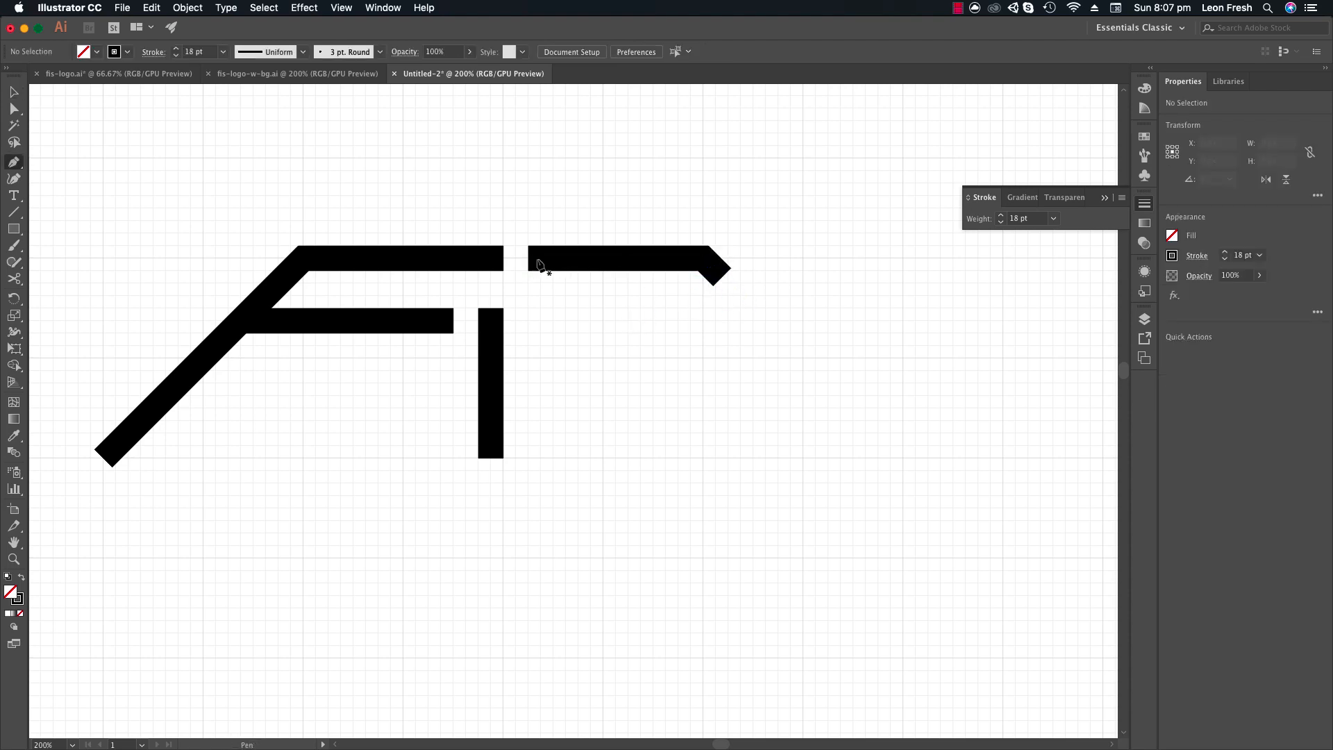
key("a")
left_click(532, 266)
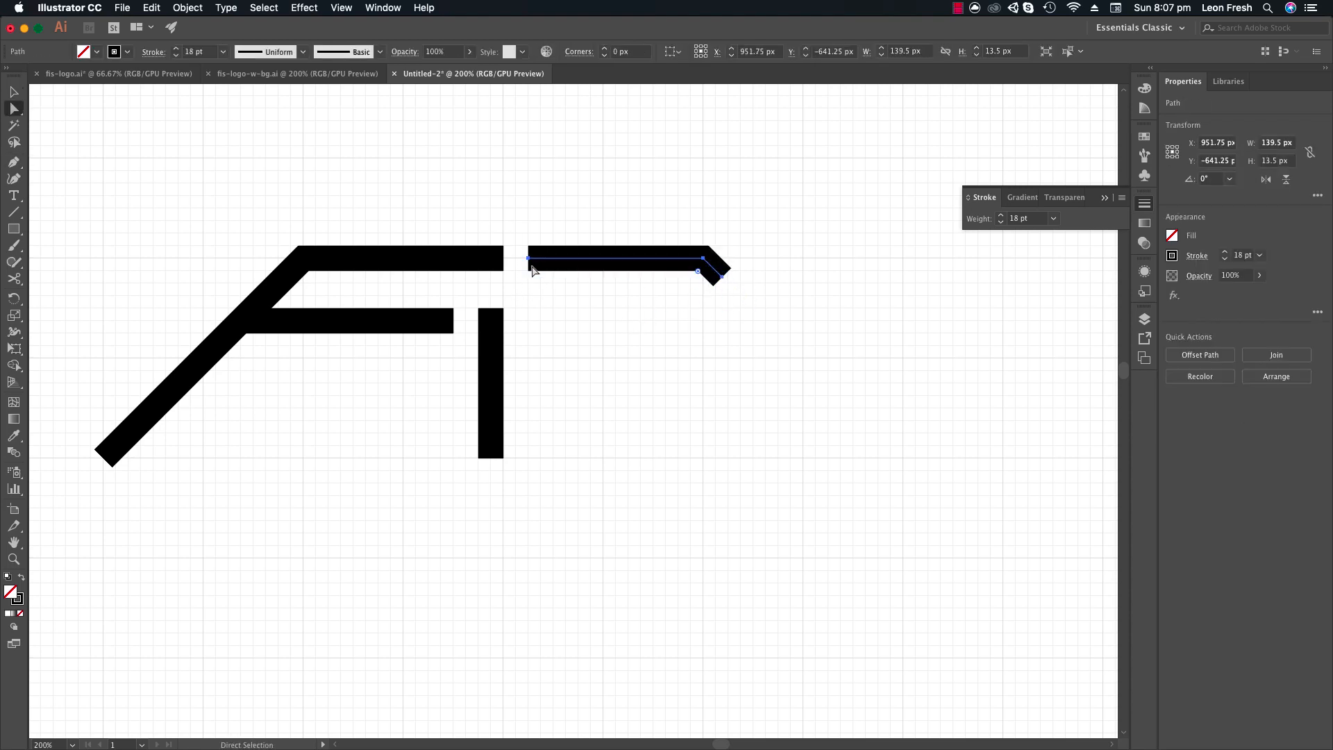
key("p")
left_click(529, 258)
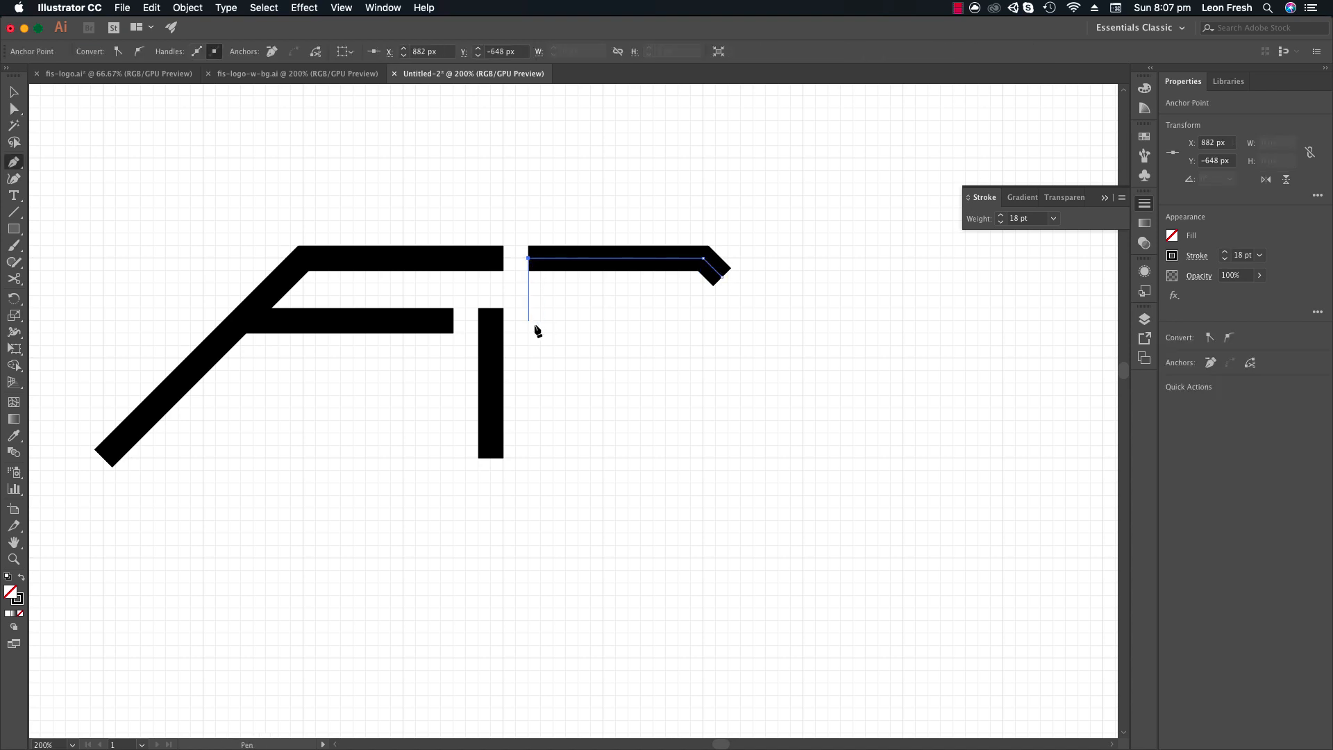
left_click(529, 320)
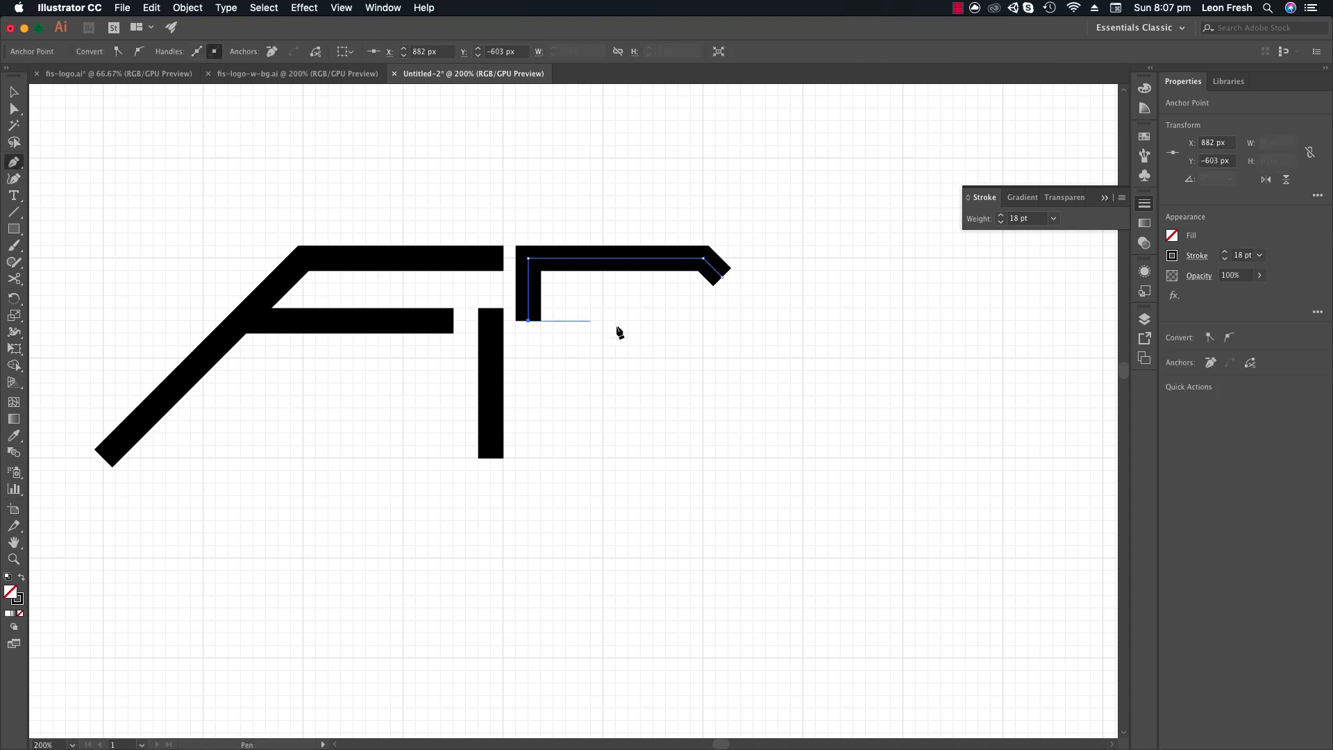
left_click(667, 321)
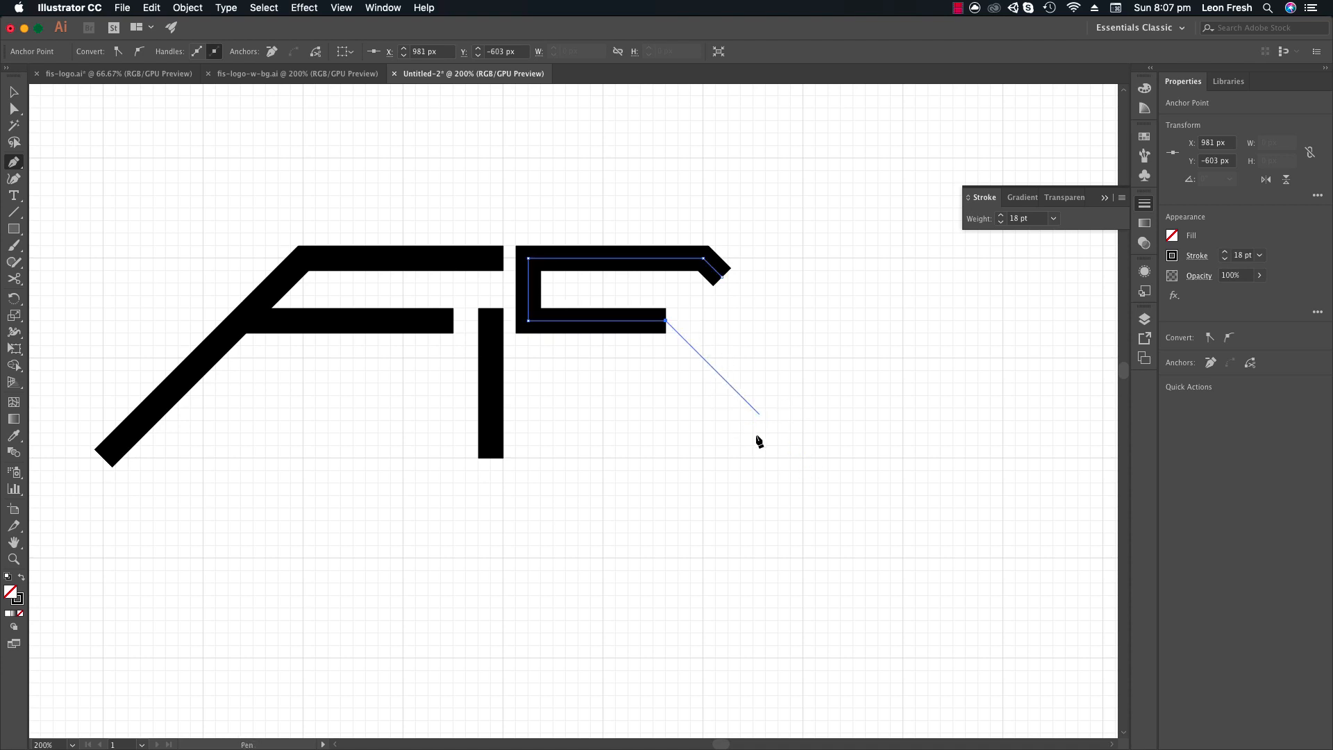
Finish the S with a diagonal down to X 1080, Y -504 and a horizontal base back to X 882, Y -504.
left_click(803, 457)
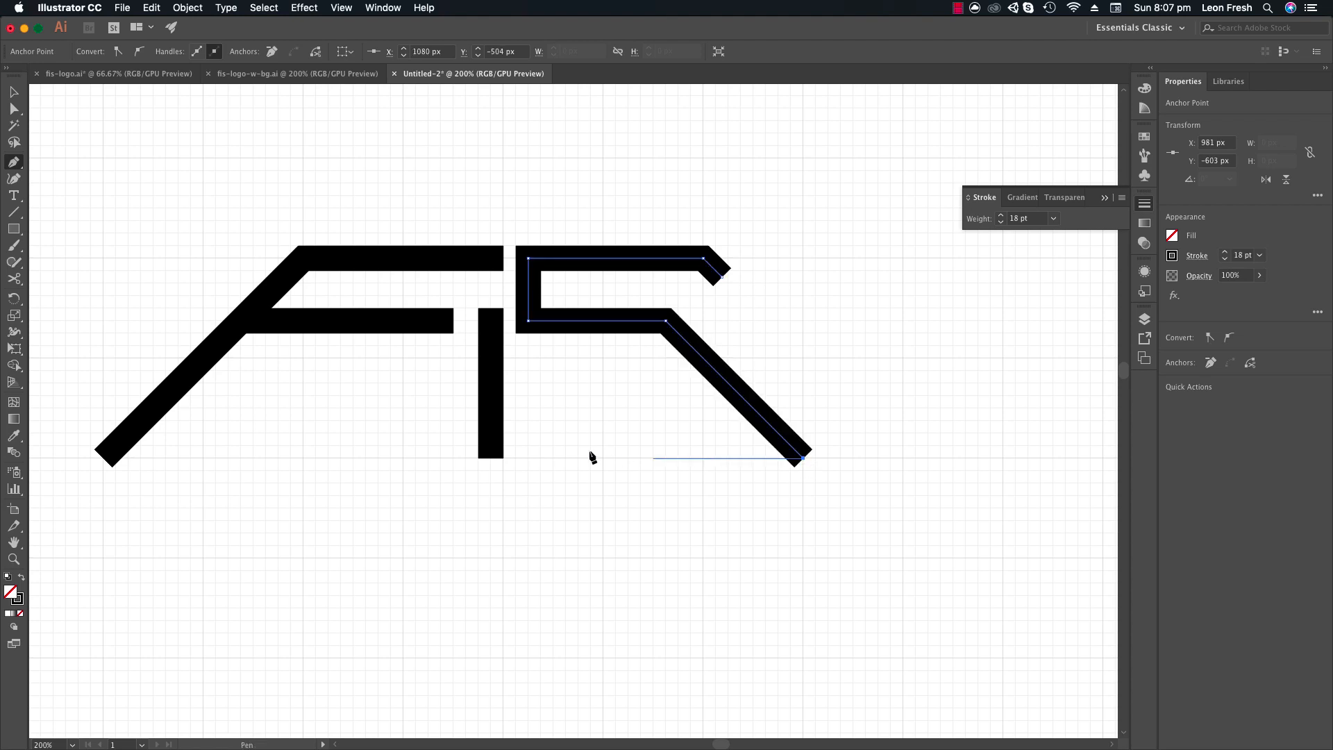
left_click(530, 458)
key("a")
left_click(848, 462)
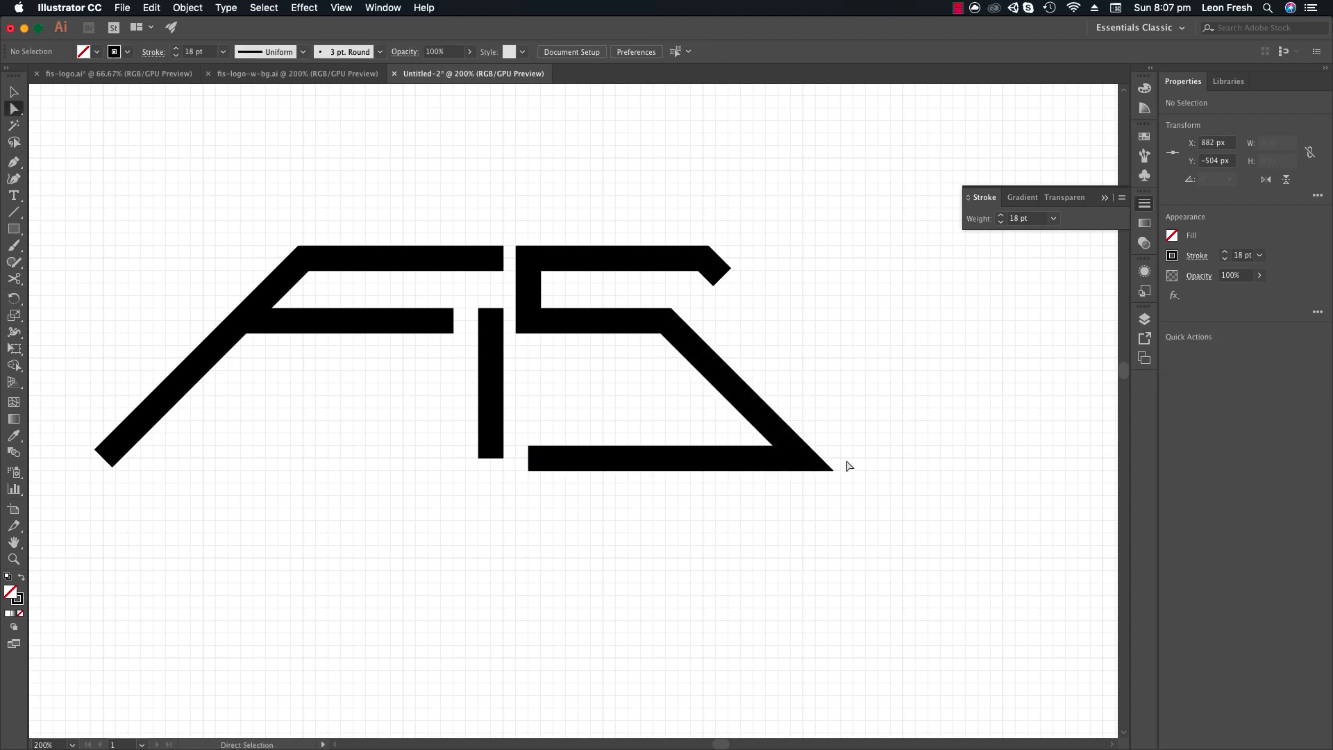
Move the S's lower-right corner to X 1089, Y -513 and the base's open end 9 px left and 9 px up.
left_click(792, 453)
left_click_drag(800, 460, 819, 446)
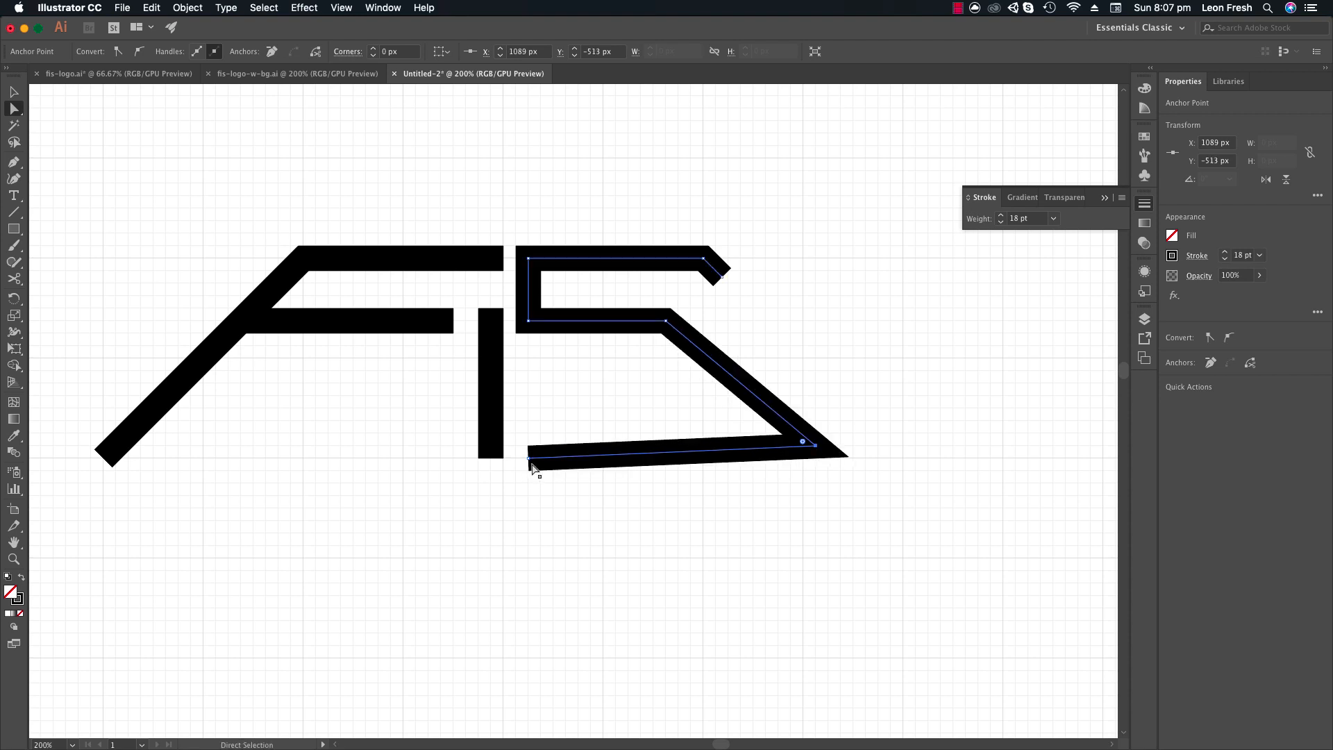
left_click_drag(531, 464, 521, 447)
left_click(530, 420)
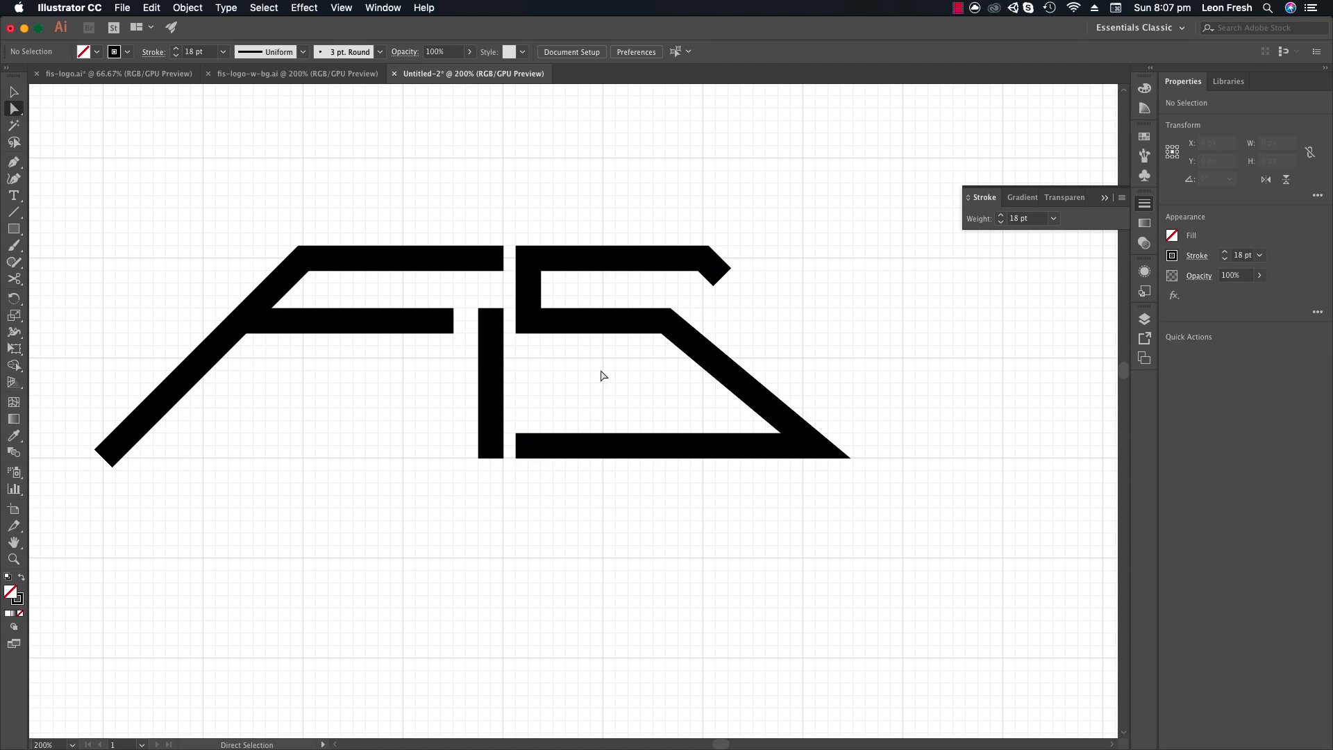
Select the three left-hand anchors of the S together and move them 9 px to the right.
left_click(537, 321)
key("v")
left_click(618, 226)
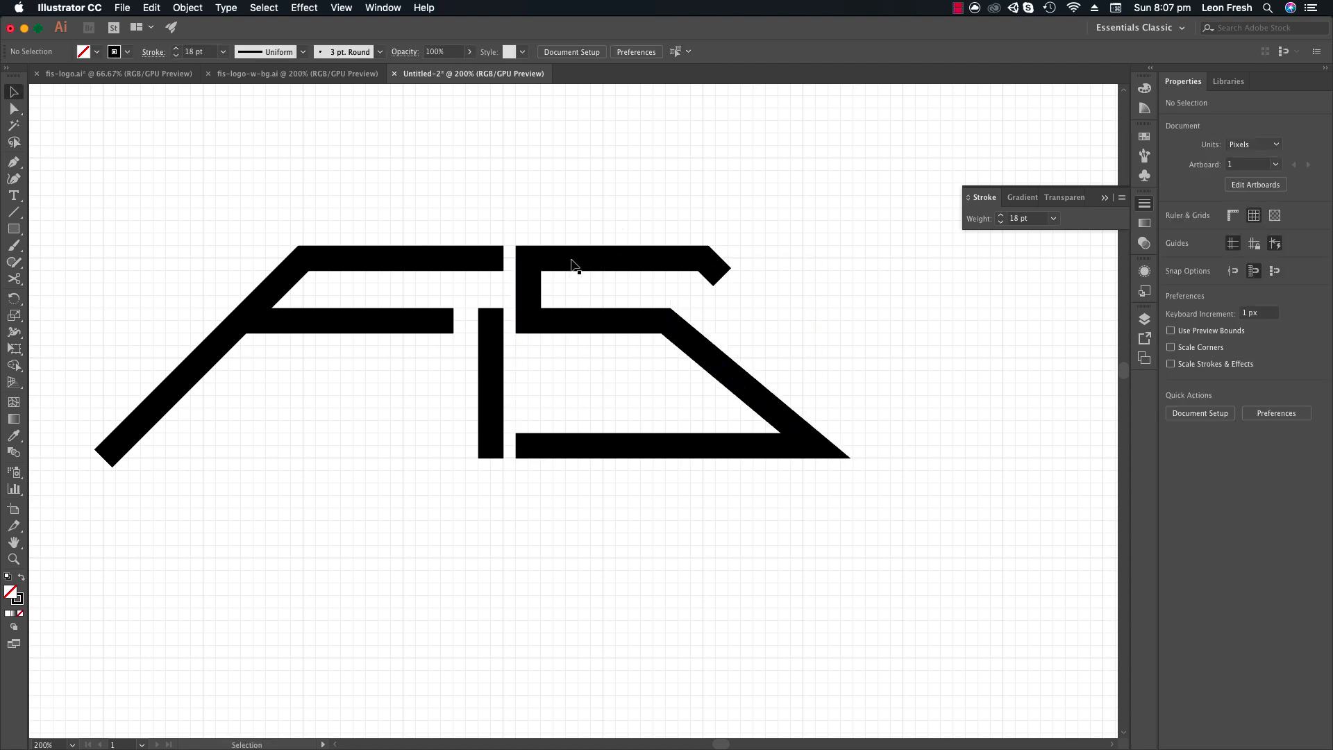
key("a")
left_click_drag(514, 236, 540, 493)
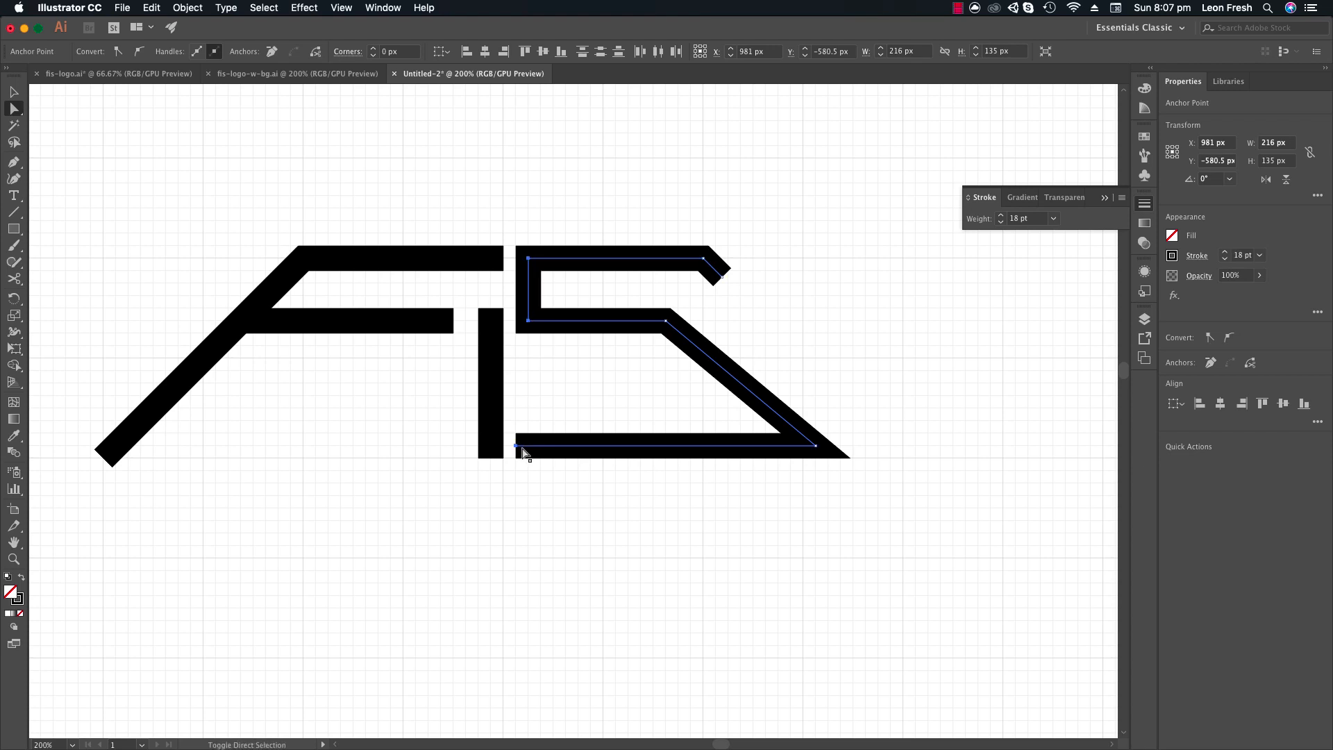
left_click_drag(515, 446, 528, 446)
left_click(541, 384)
Shift the S's upper hook about 36 px left and its long diagonal segment about 27 px right, keeping their angles.
left_click(722, 276)
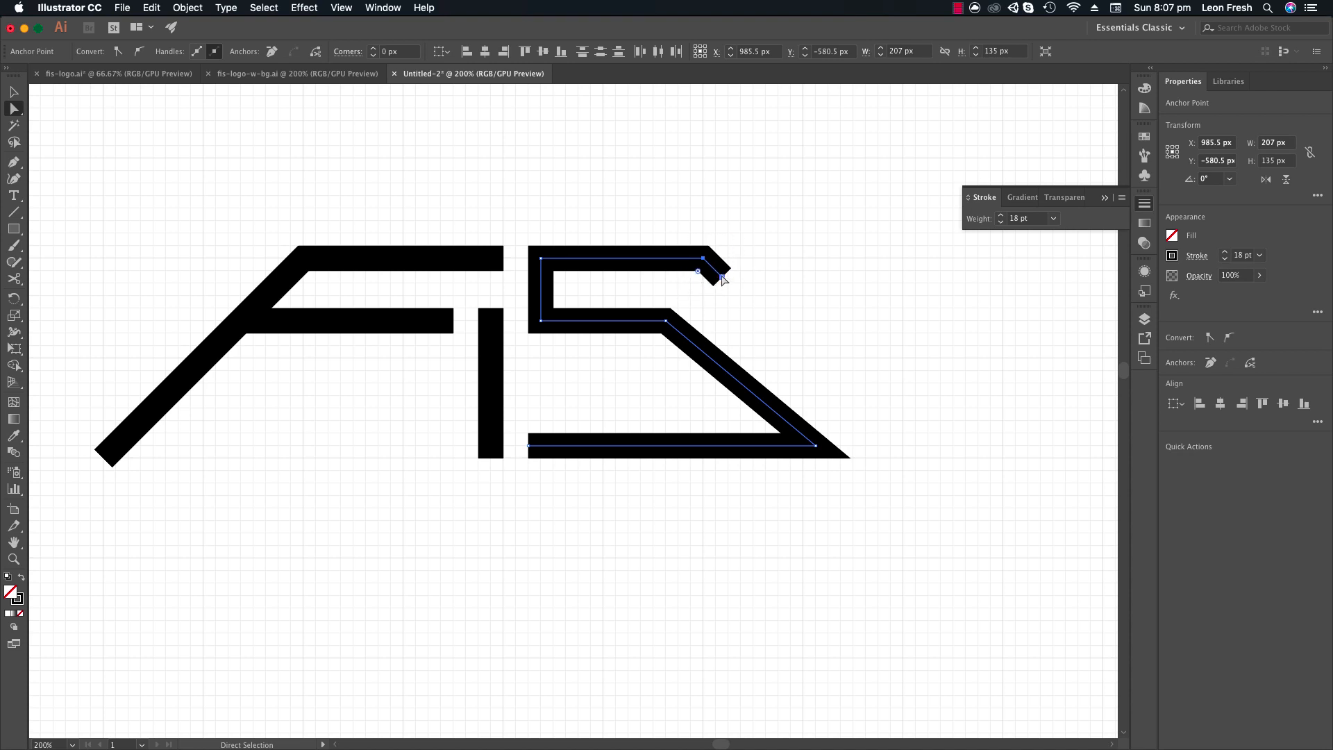
left_click_drag(721, 279, 672, 279)
mouse_move(930, 317)
left_mouse_down()
mouse_move(935, 330)
mouse_move(612, 498)
mouse_move(528, 527)
mouse_move(694, 496)
mouse_move(633, 497)
left_mouse_up()
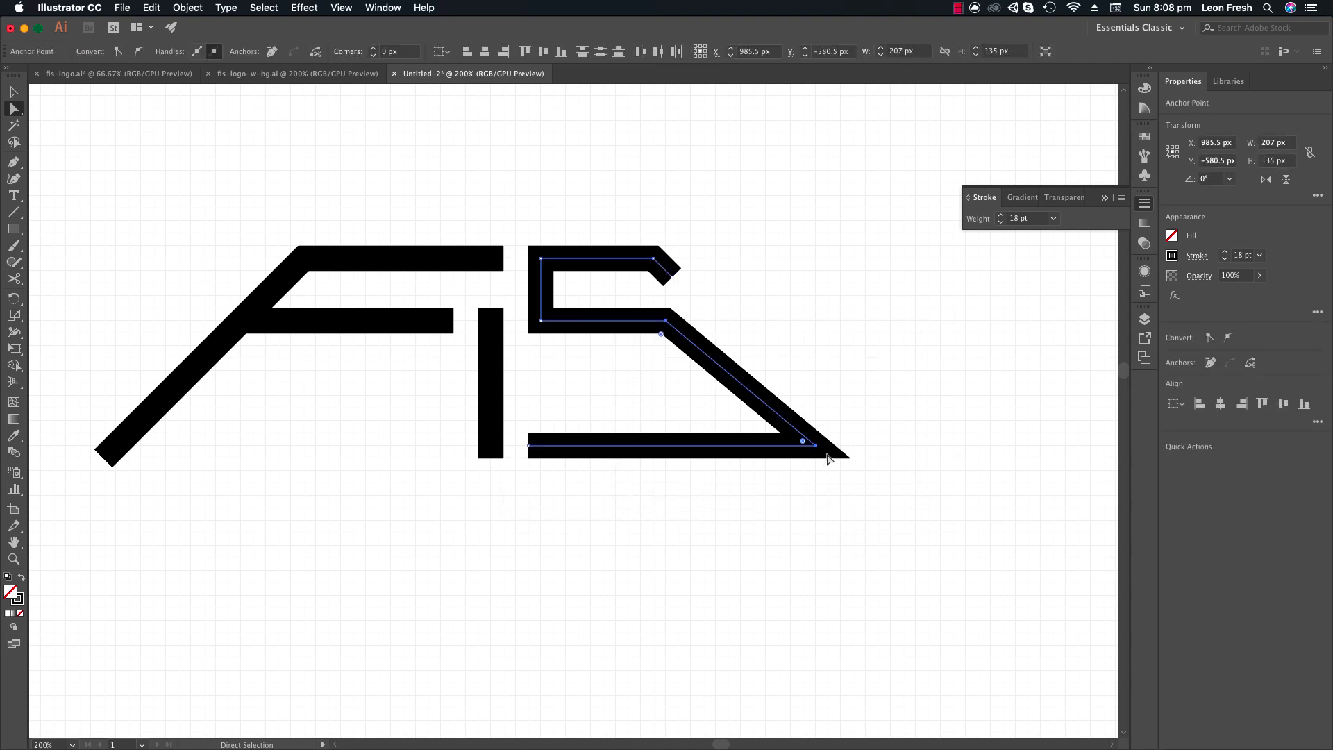
left_click_drag(816, 447, 850, 444)
left_click(833, 312)
Examine the overall proportions of the FIS lettering on the artboard, both zoomed out and close up.
key("z")
left_click(535, 404, "alt")
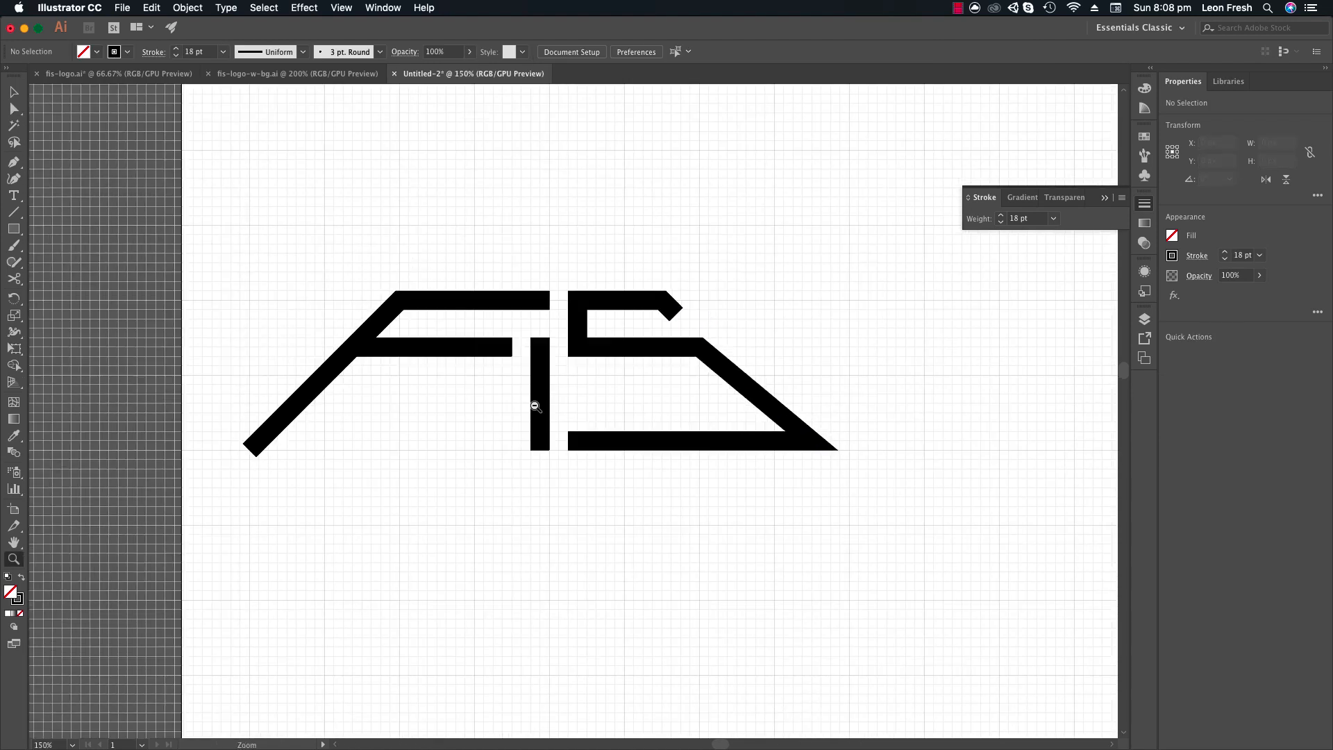
left_click(535, 403, "alt")
left_click(659, 438, "alt")
left_click_drag(543, 445, 613, 466)
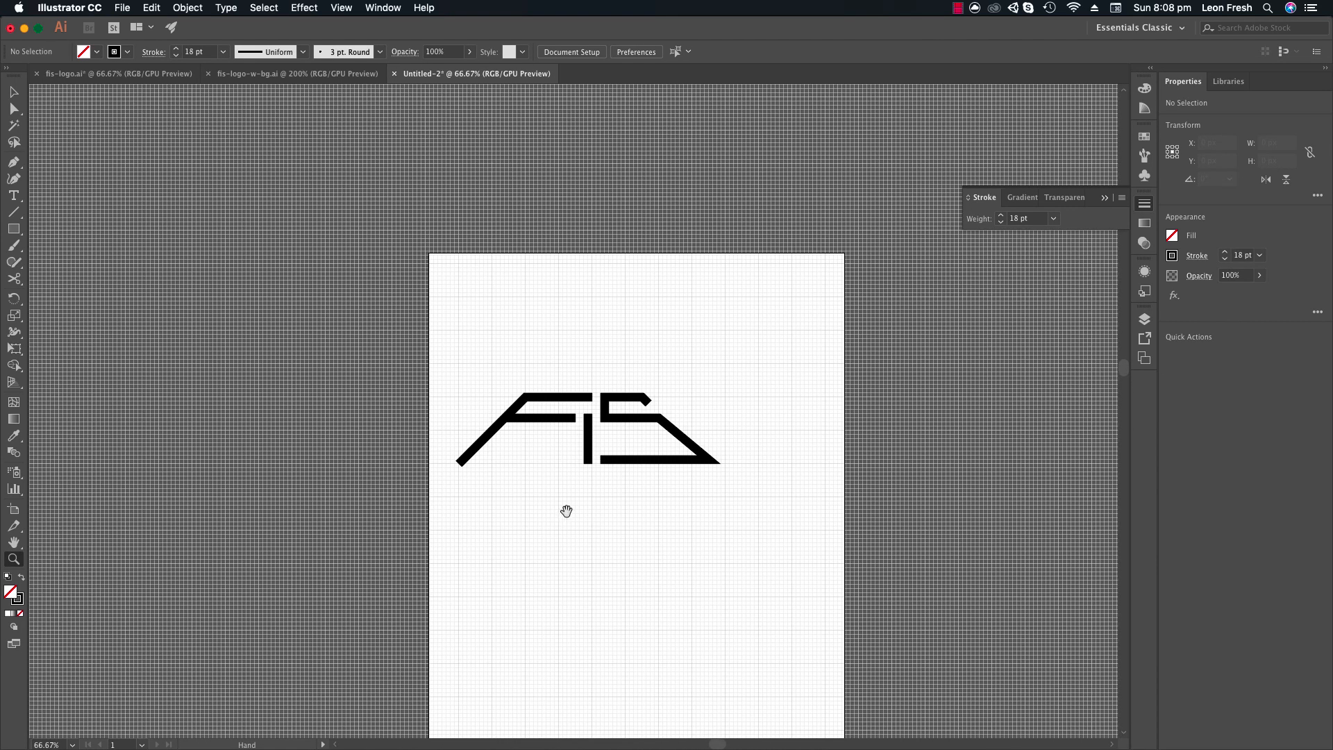
left_click(568, 456)
left_click(567, 456)
left_click(584, 372)
left_click_drag(607, 395, 505, 416)
key("a")
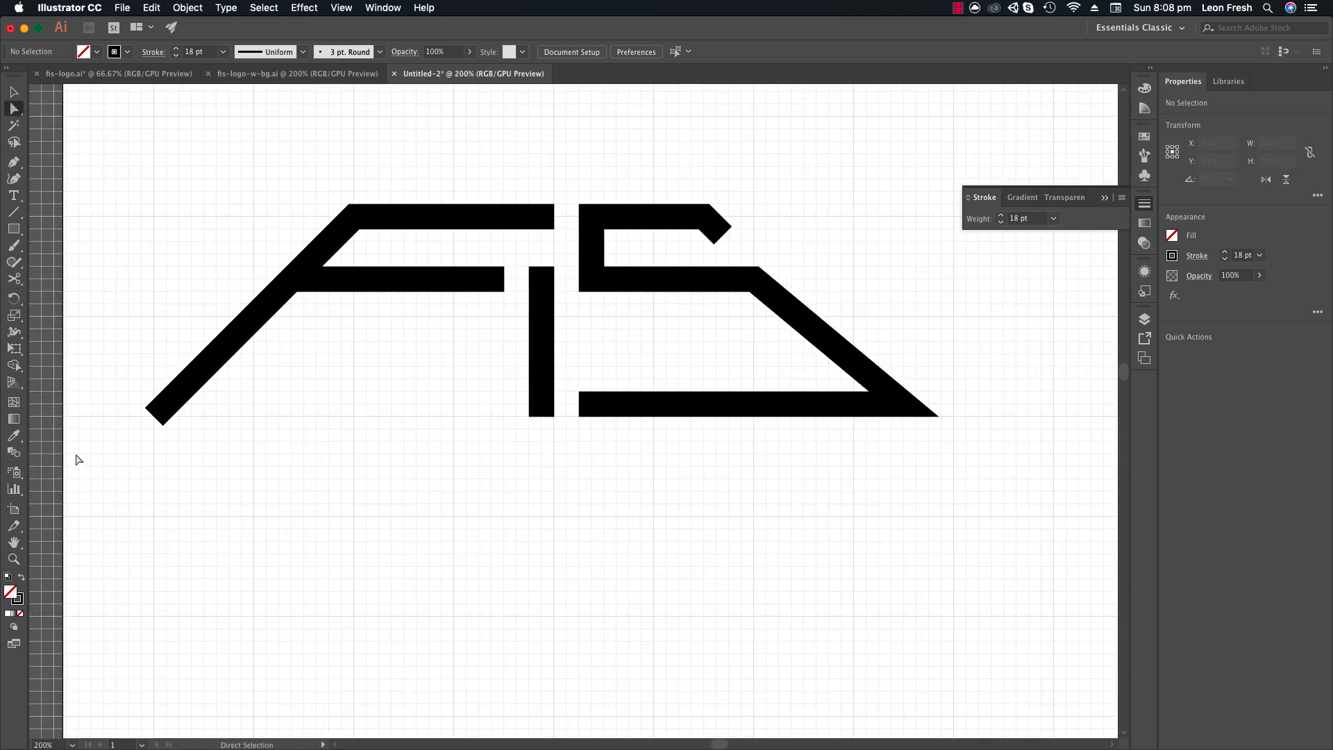
left_click_drag(99, 447, 776, 351)
left_click_drag(430, 393, 761, 385)
left_click(501, 438)
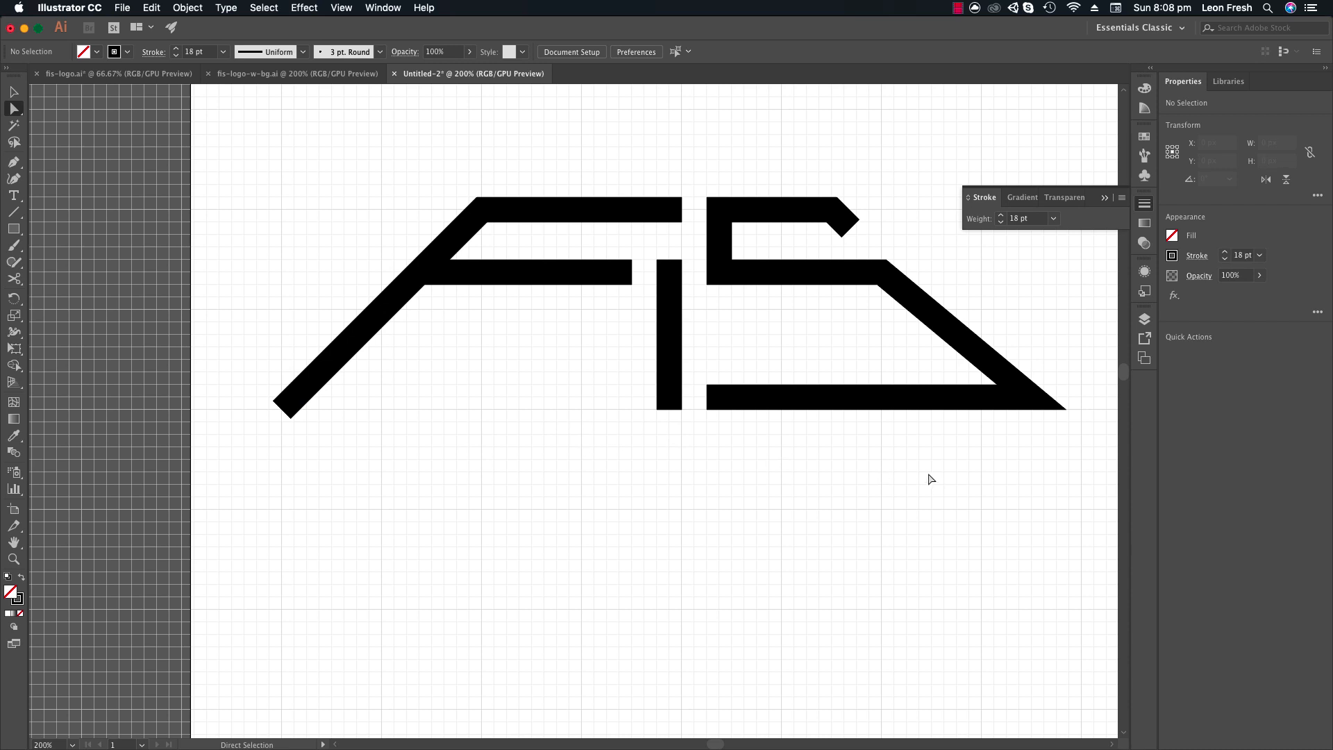
Raise the S's lower-right corner to X 1080, Y -549 and level the base's open end with it.
left_click(1030, 397)
left_click_drag(1032, 401, 978, 355)
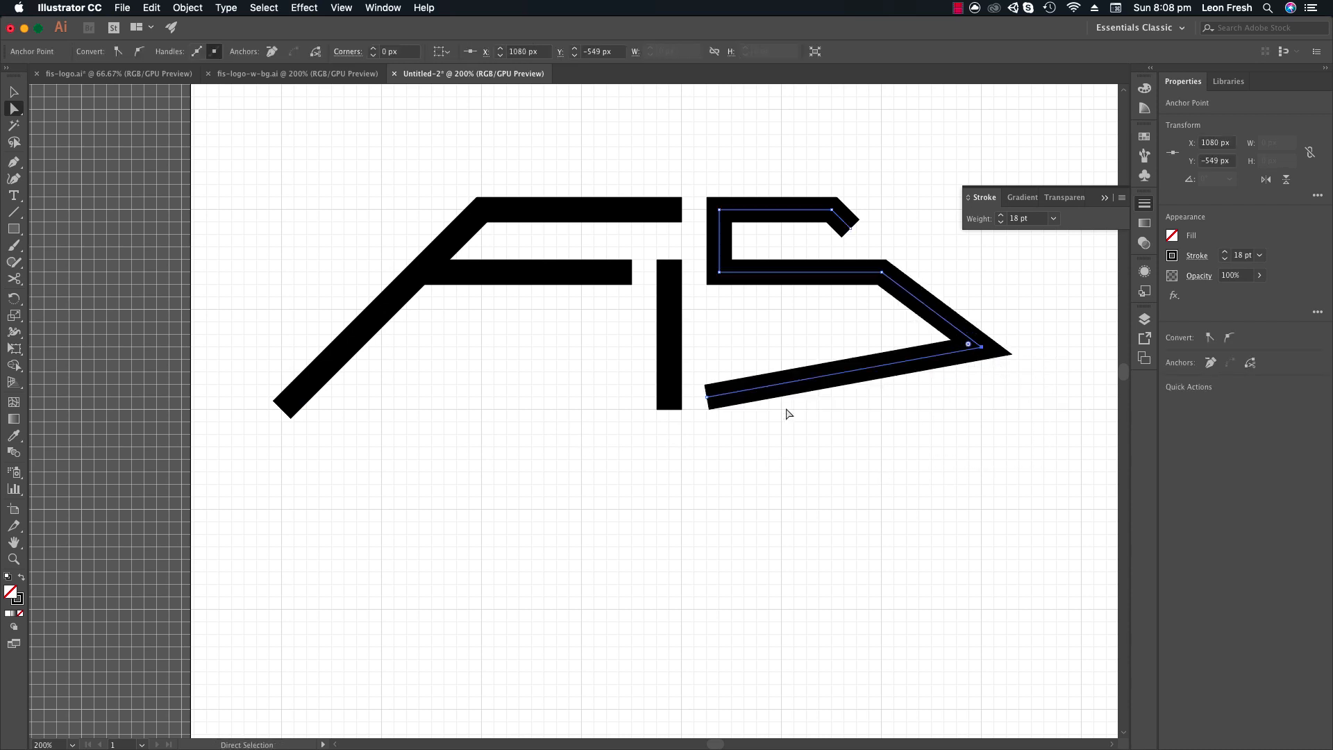
left_click(697, 427)
left_click_drag(708, 395, 707, 351)
left_click(741, 417)
scroll(741, 417, "up", 1)
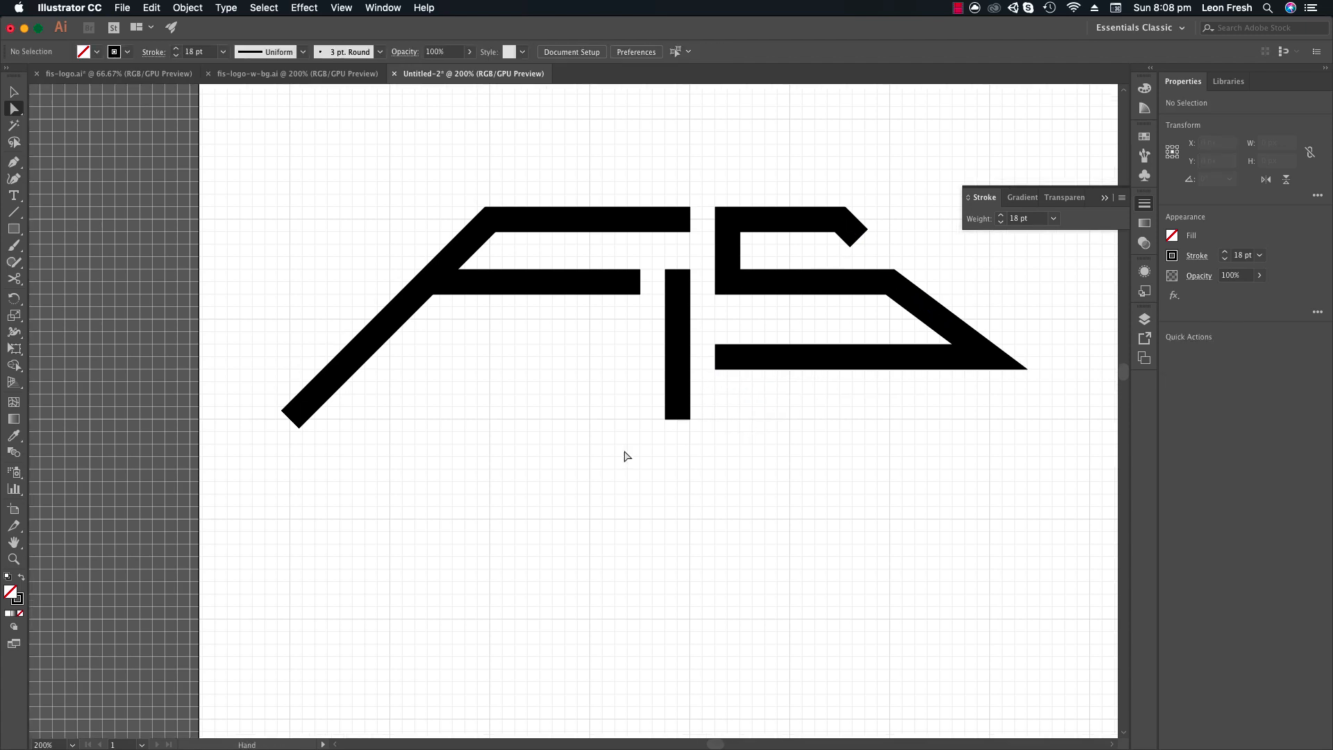
Shorten the I and the F's diagonal leg from below by about 36 px, keeping the leg's angle.
left_click(675, 421)
left_click_drag(676, 420, 678, 369)
left_click(737, 410)
scroll(555, 417, "left", 5)
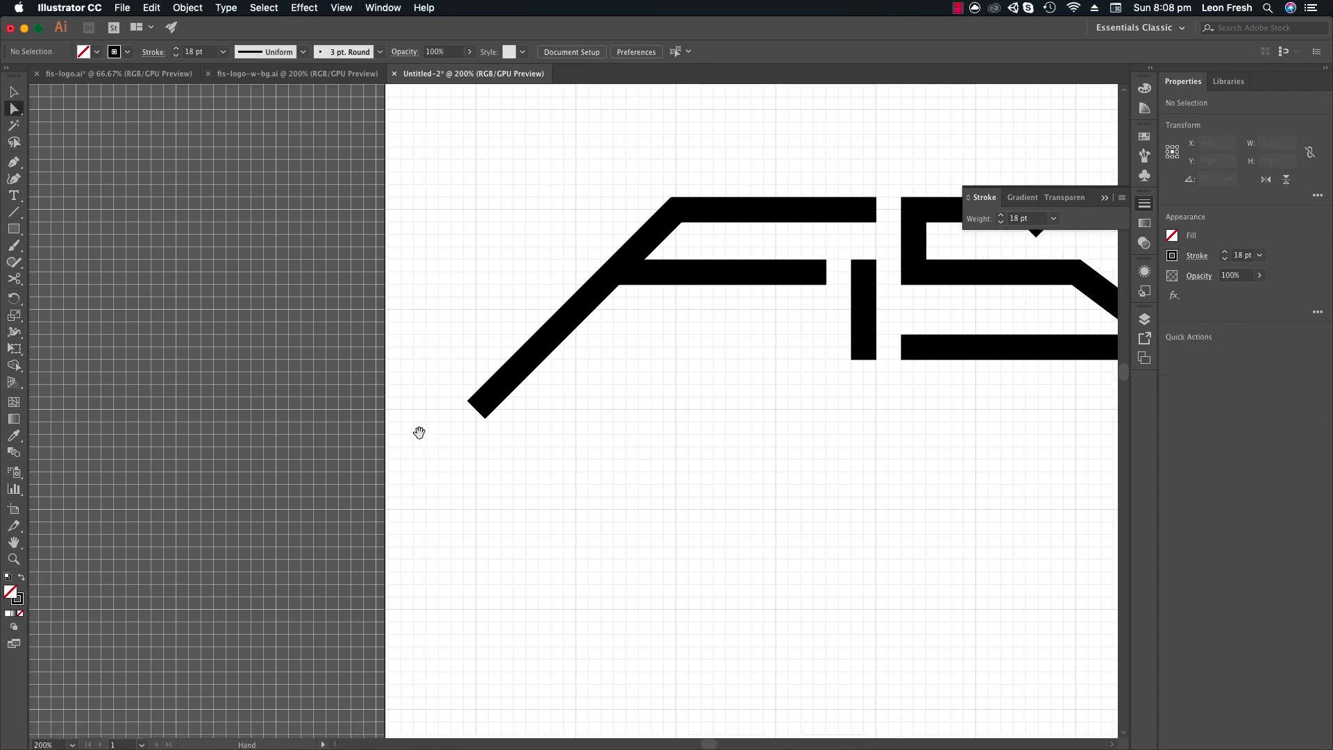
left_click_drag(409, 437, 635, 368)
left_click_drag(478, 414, 533, 363)
left_click(577, 368)
Show the rulers and place a horizontal guide along the lower edge of the I and S.
scroll(660, 366, "right", 5)
scroll(660, 365, "down", 1)
left_click_drag(234, 348, 935, 284)
key("super+r")
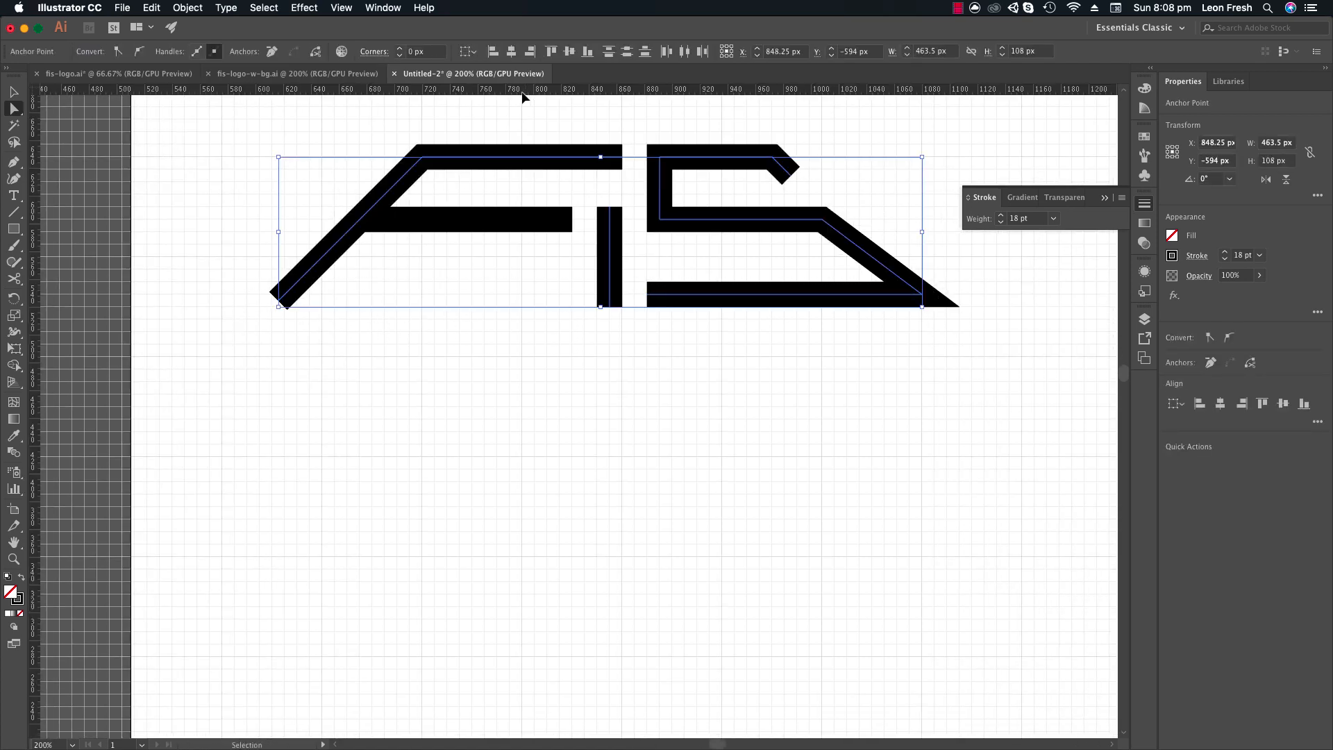
left_click_drag(522, 90, 614, 306)
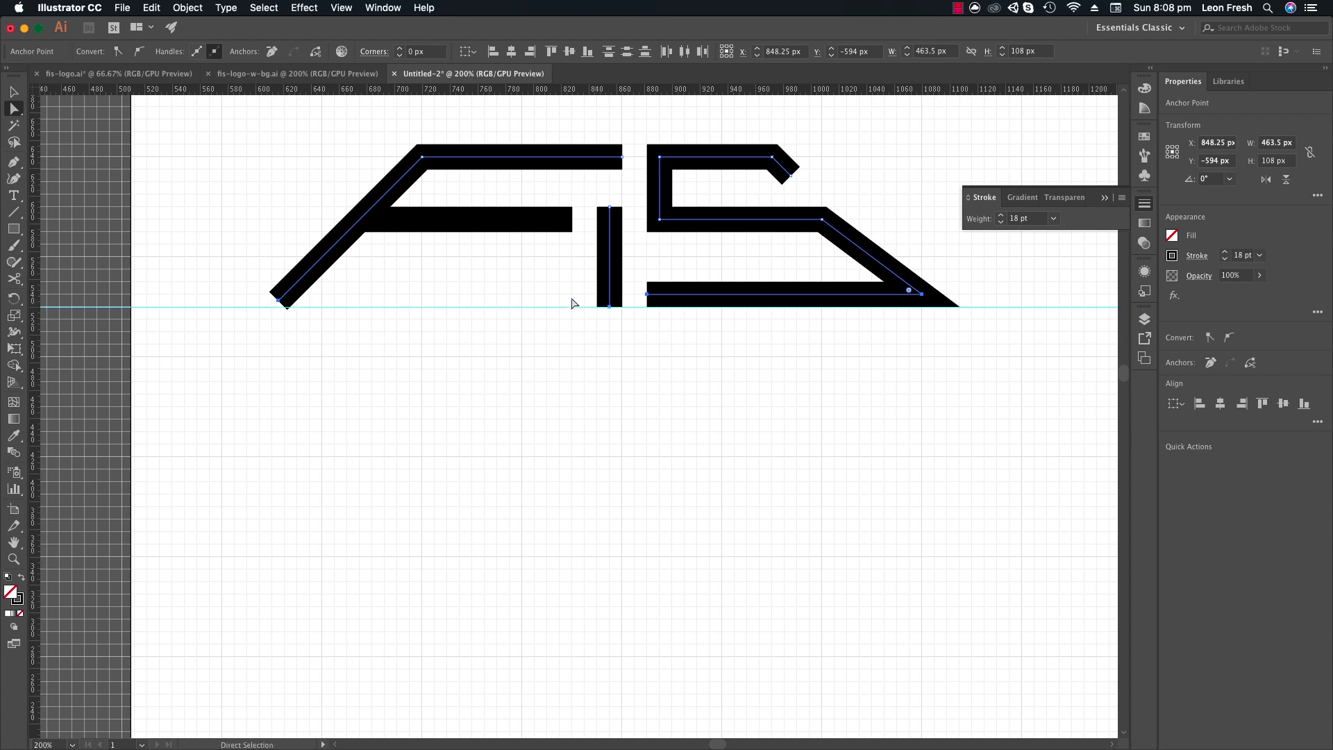
Extend the F's diagonal leg at its existing angle until its end passes fully below the baseline guide.
left_click(279, 300)
left_click_drag(278, 300, 273, 307)
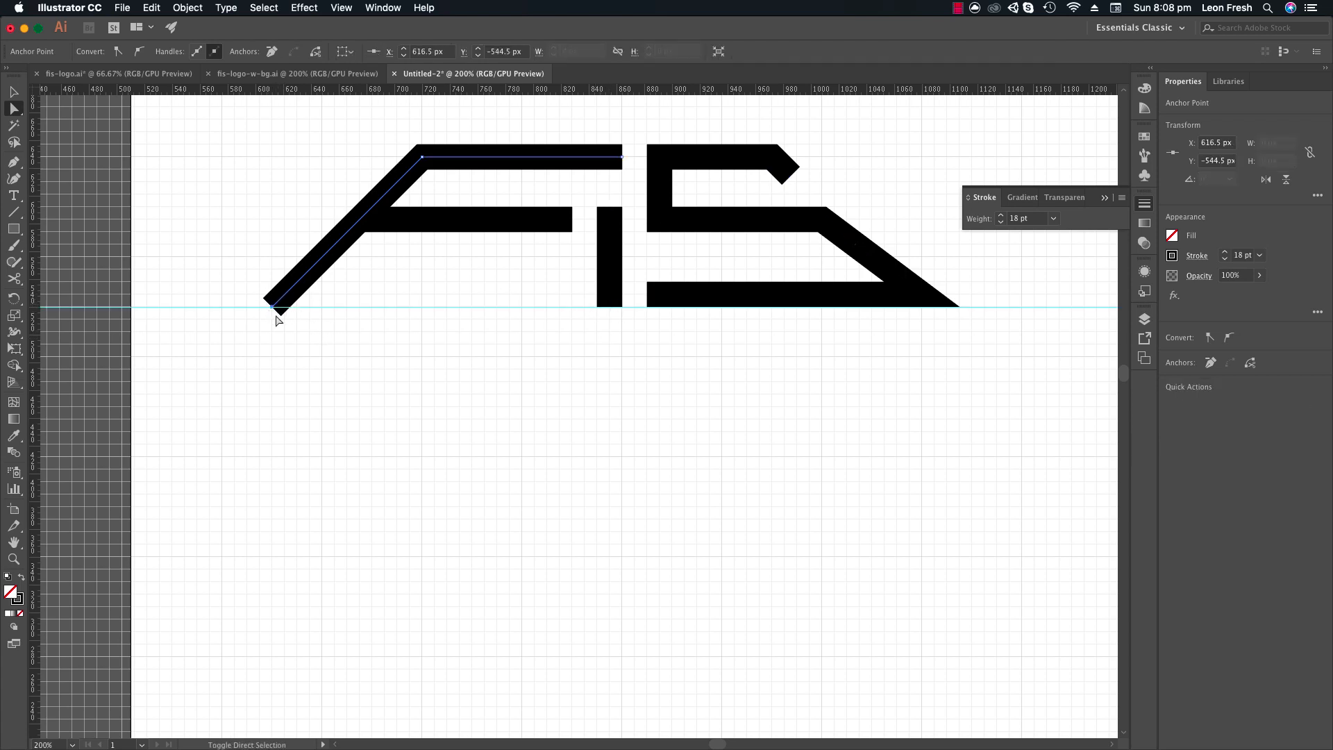
left_click(423, 344)
left_click_drag(444, 347, 419, 381)
left_click(244, 344)
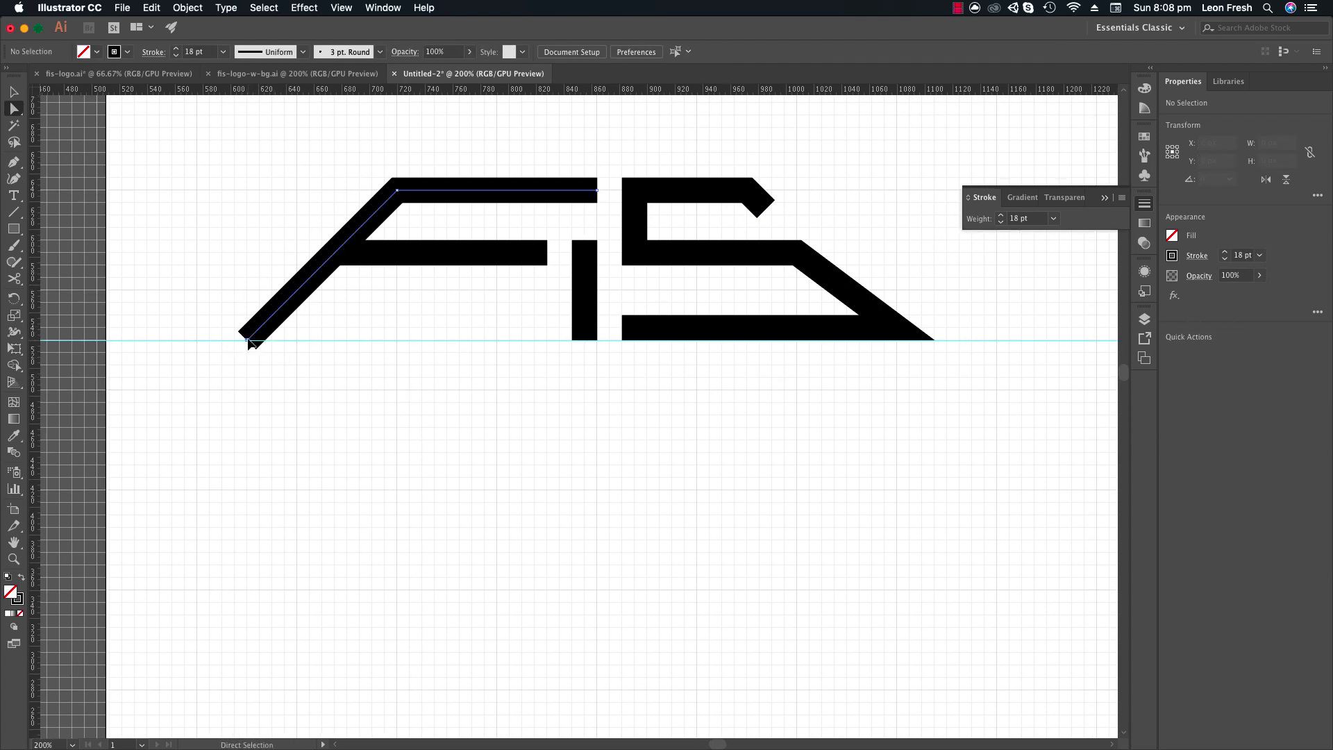
left_click_drag(244, 344, 235, 352)
left_click(283, 369)
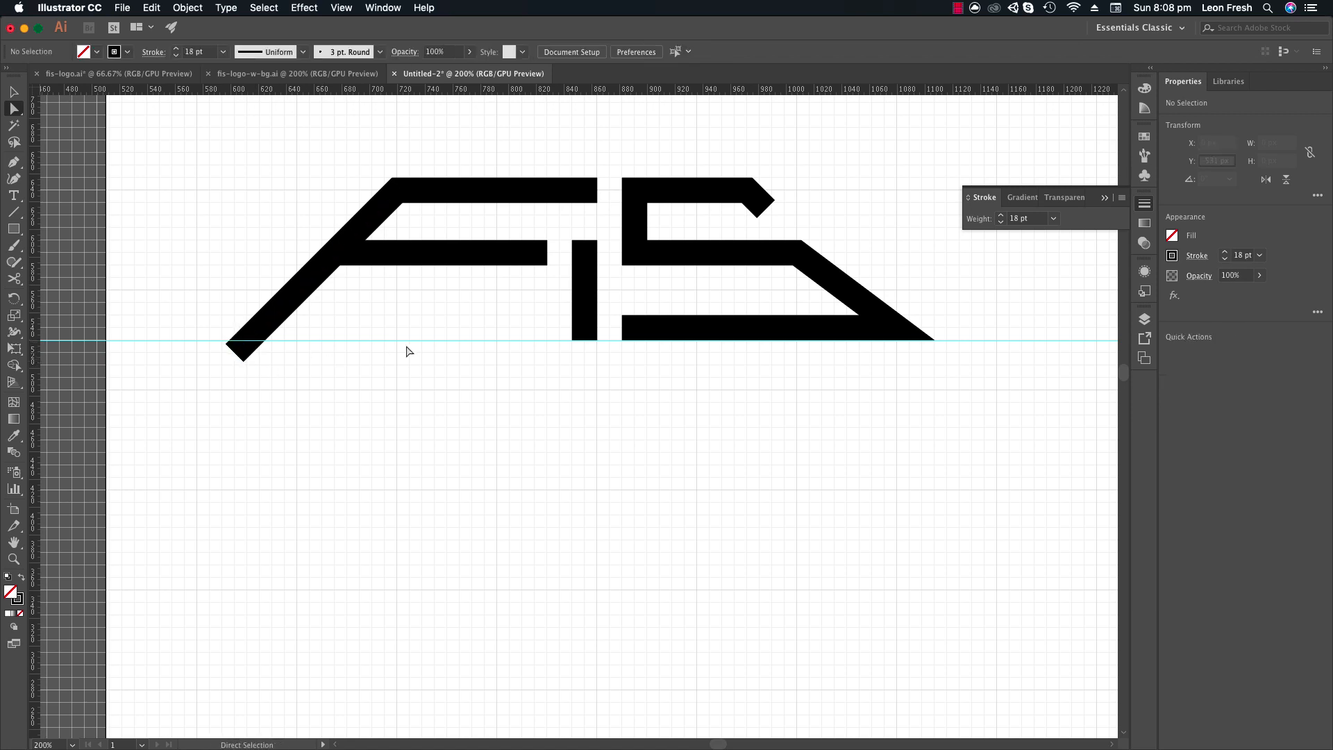
Examine the shortened FIS lettering against the baseline guide, both from afar and close up.
scroll(636, 420, "up", 2)
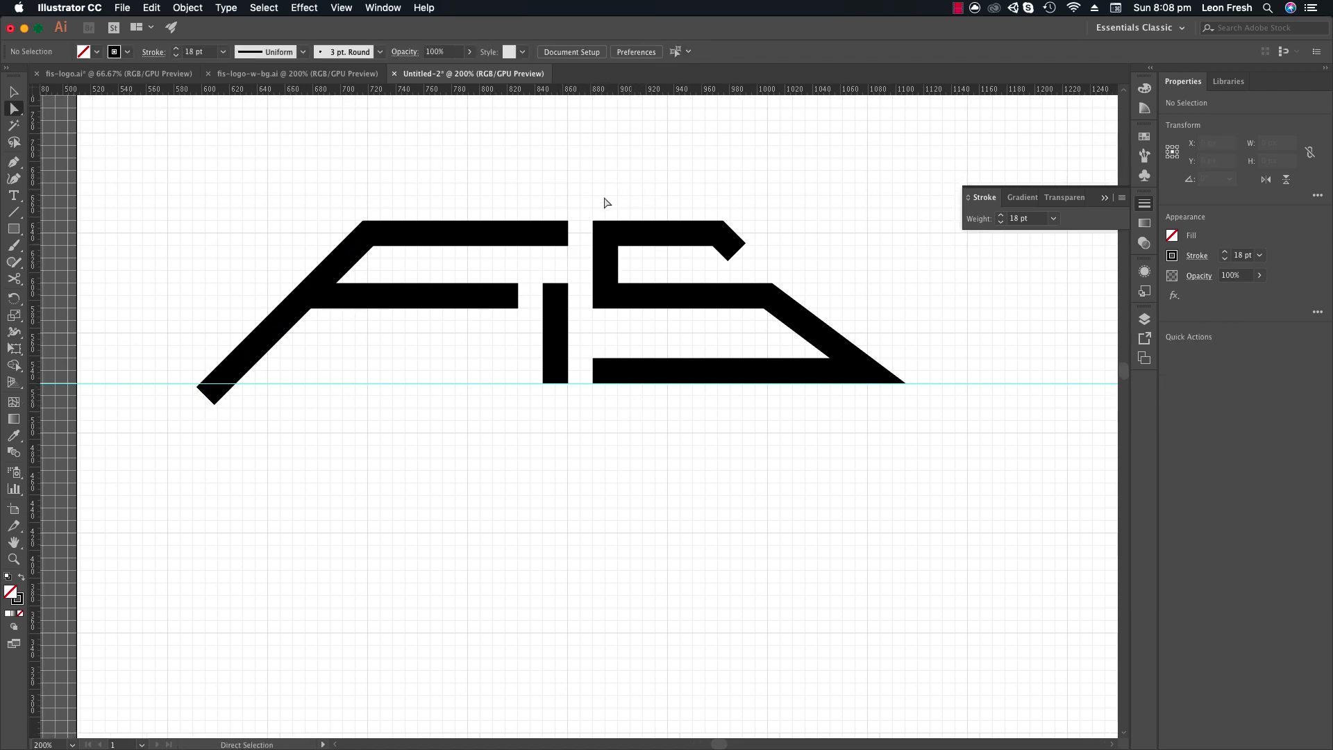
scroll(627, 298, "up", 1)
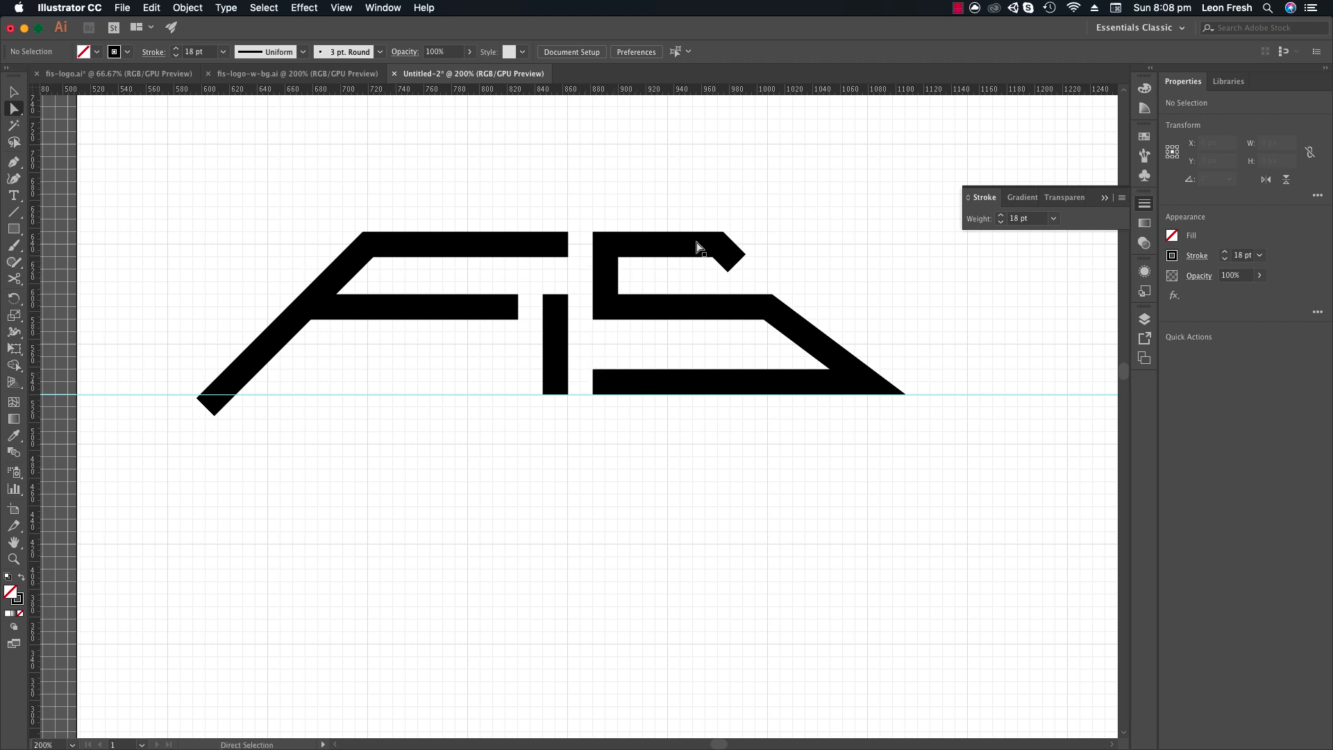
key("v")
mouse_move(826, 215)
left_mouse_down()
mouse_move(711, 323)
mouse_move(601, 381)
mouse_move(620, 384)
left_mouse_up()
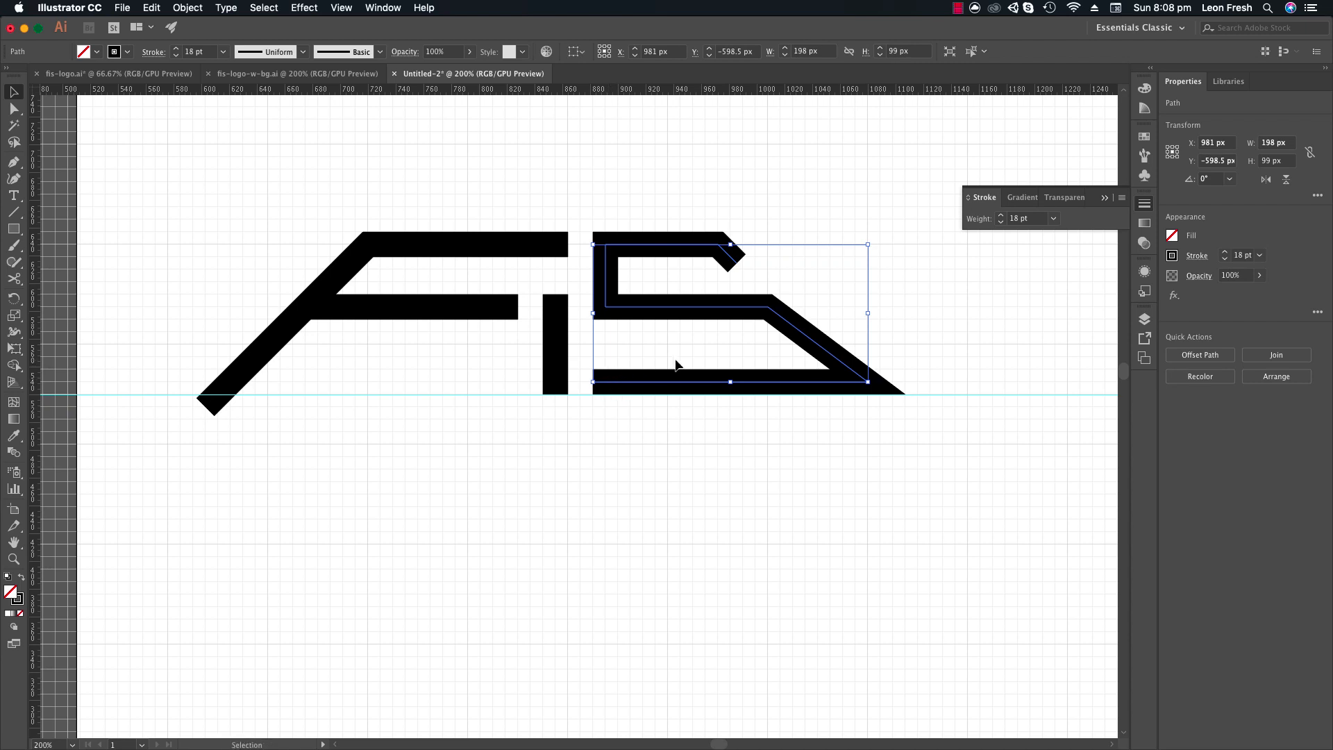
left_click(703, 441)
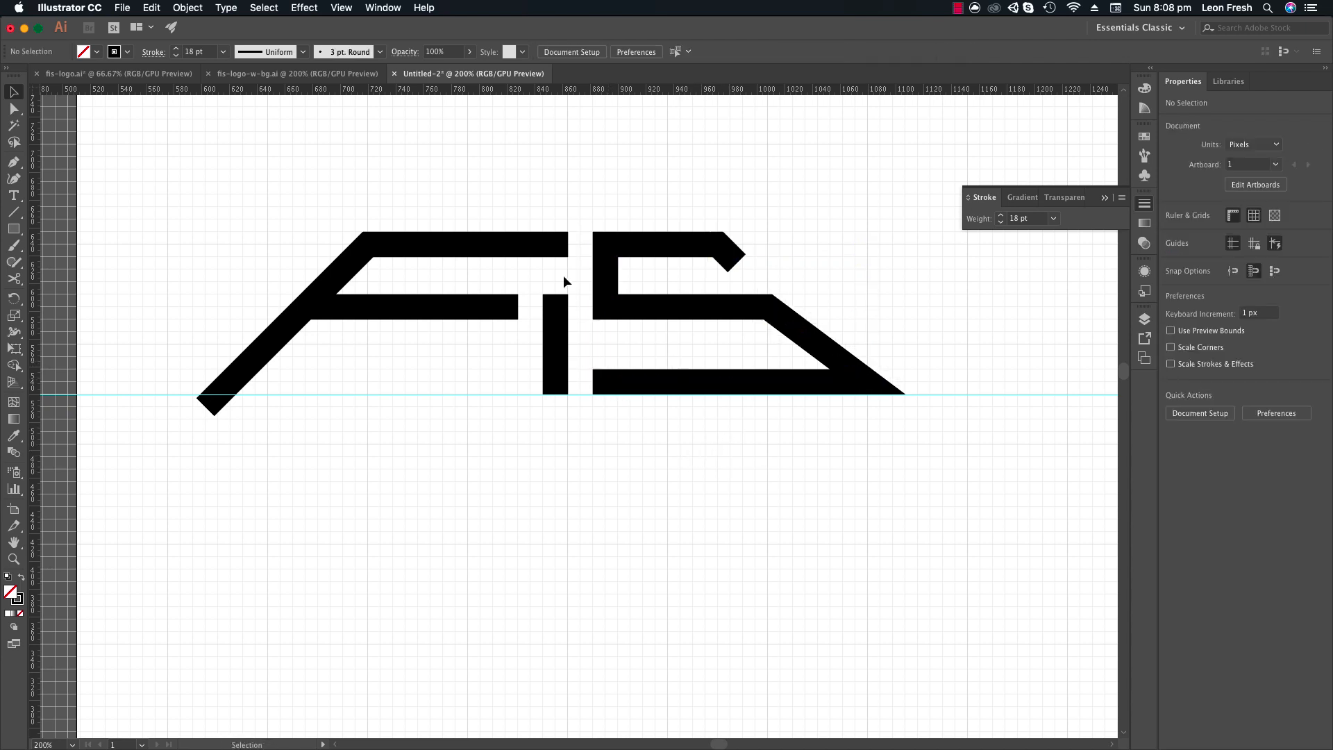
key("z")
left_click(536, 298, "alt")
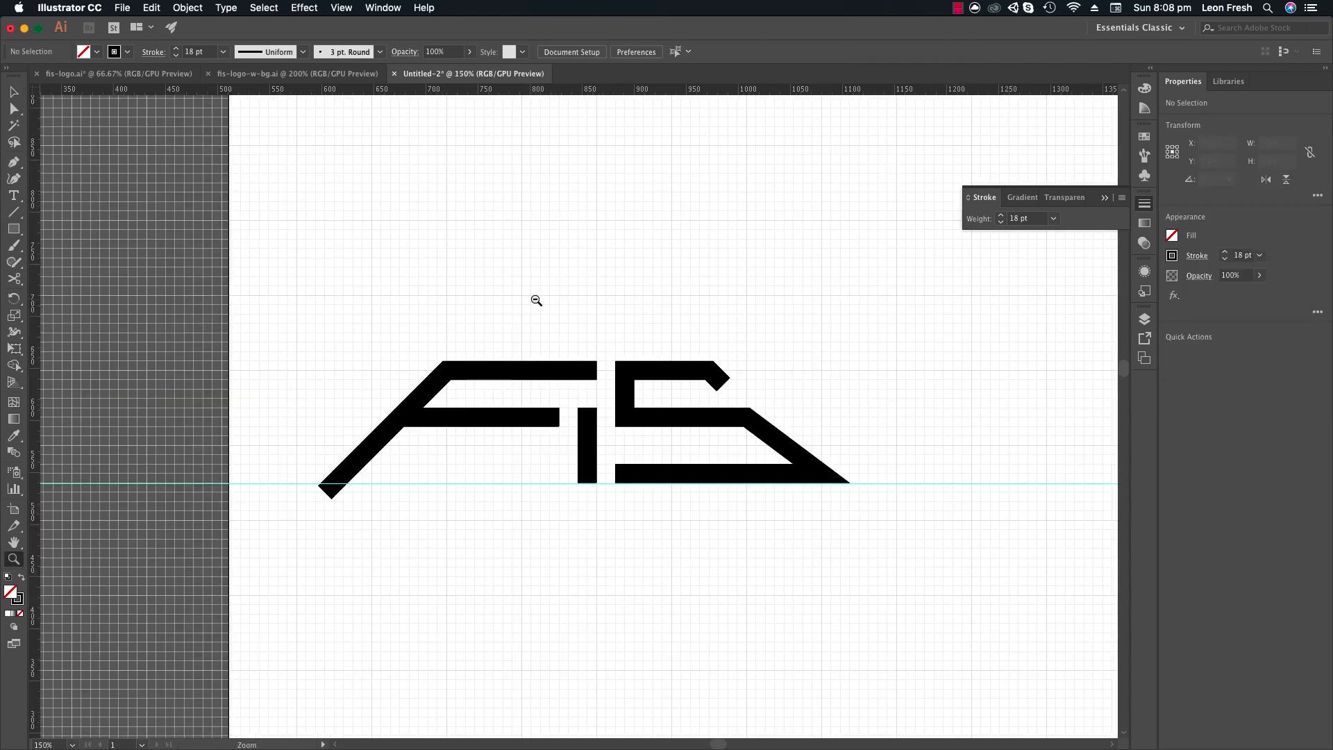
left_click(555, 347, "alt")
left_click(587, 413, "alt")
left_click(598, 439, "alt")
scroll(621, 430, "down", 1)
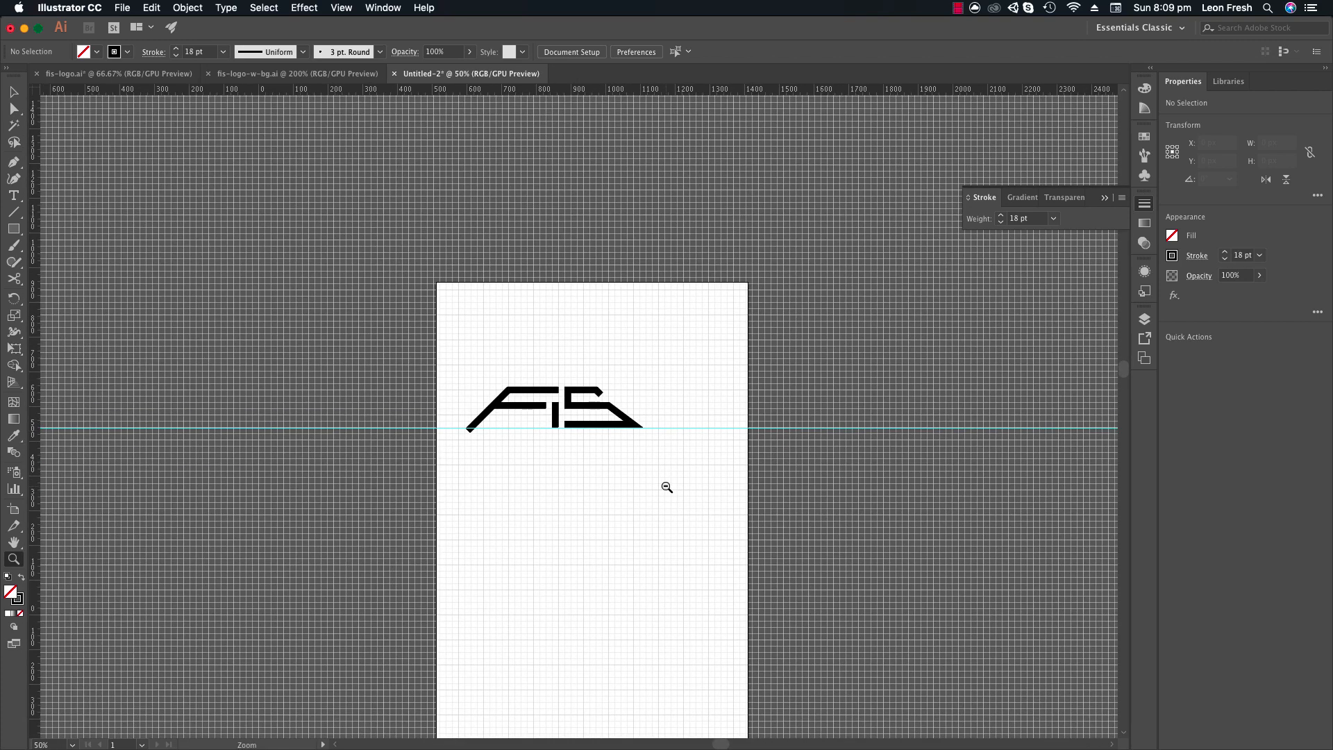
left_click(610, 409)
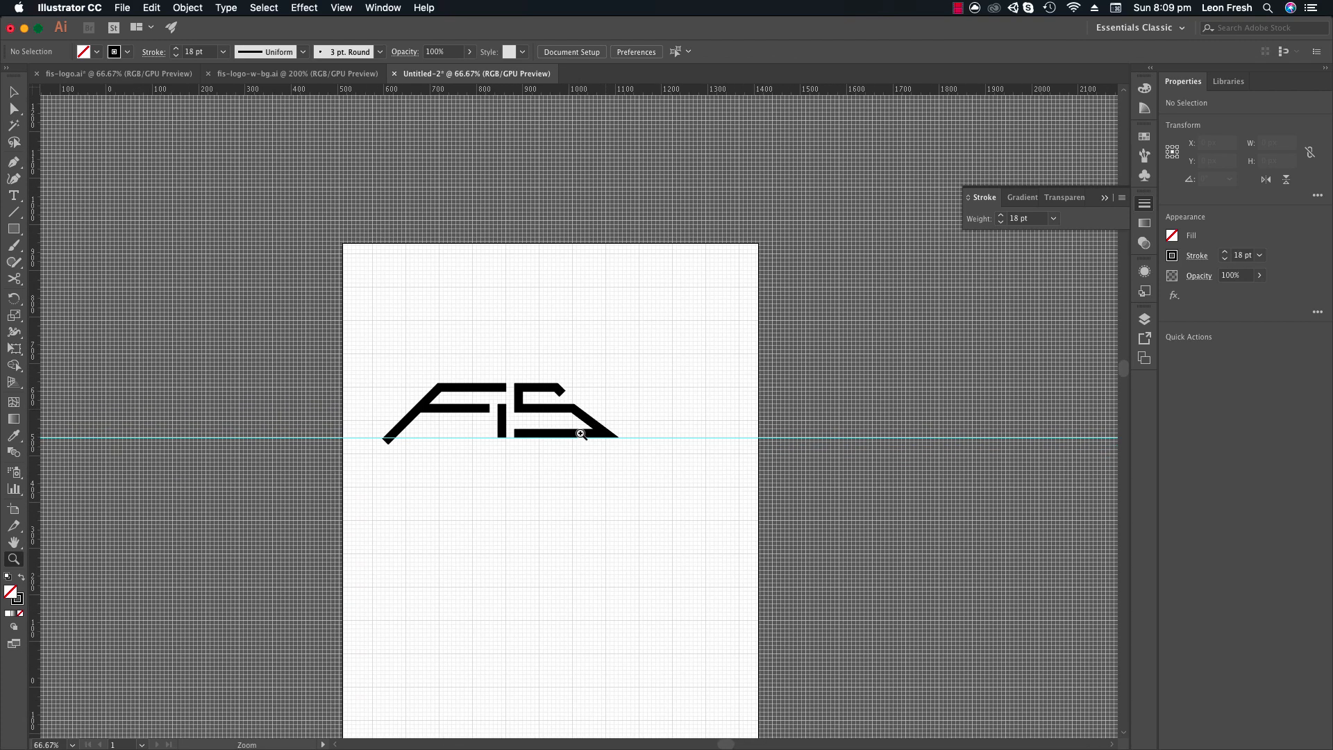
left_click(583, 439)
left_click(582, 438)
left_click_drag(470, 351, 637, 368)
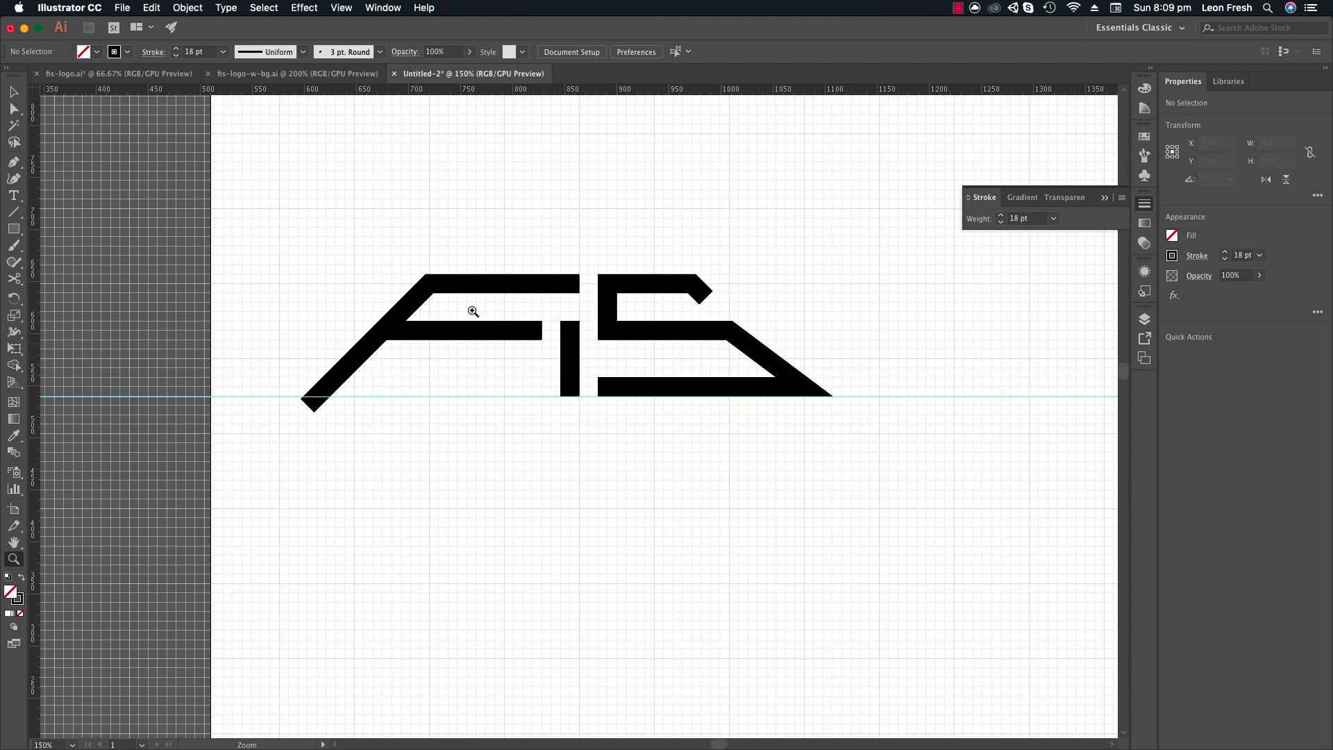
Duplicate the complete FIS lettering onto the pasteboard to the left of the artboard as an editable backup.
key("v")
left_click_drag(793, 227, 451, 355)
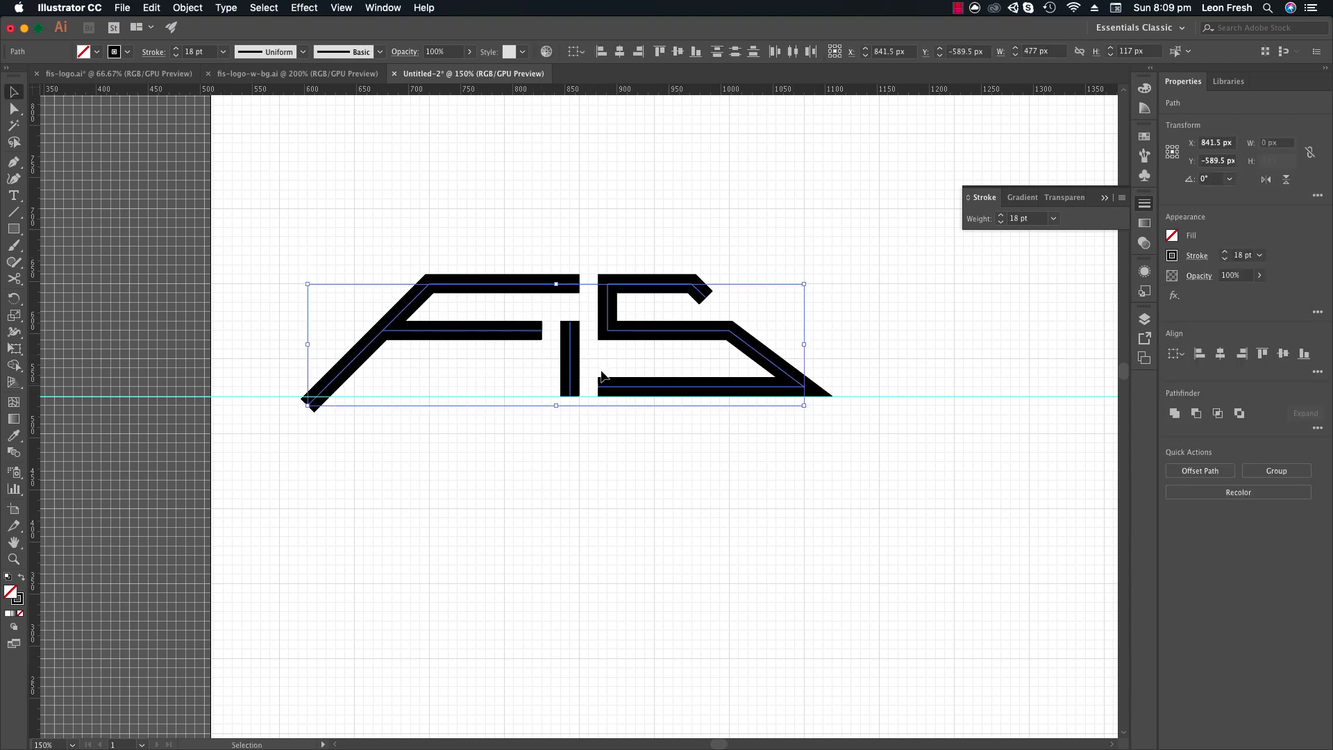
key("z")
left_click(548, 372, "alt")
left_click(562, 385, "alt")
key("v")
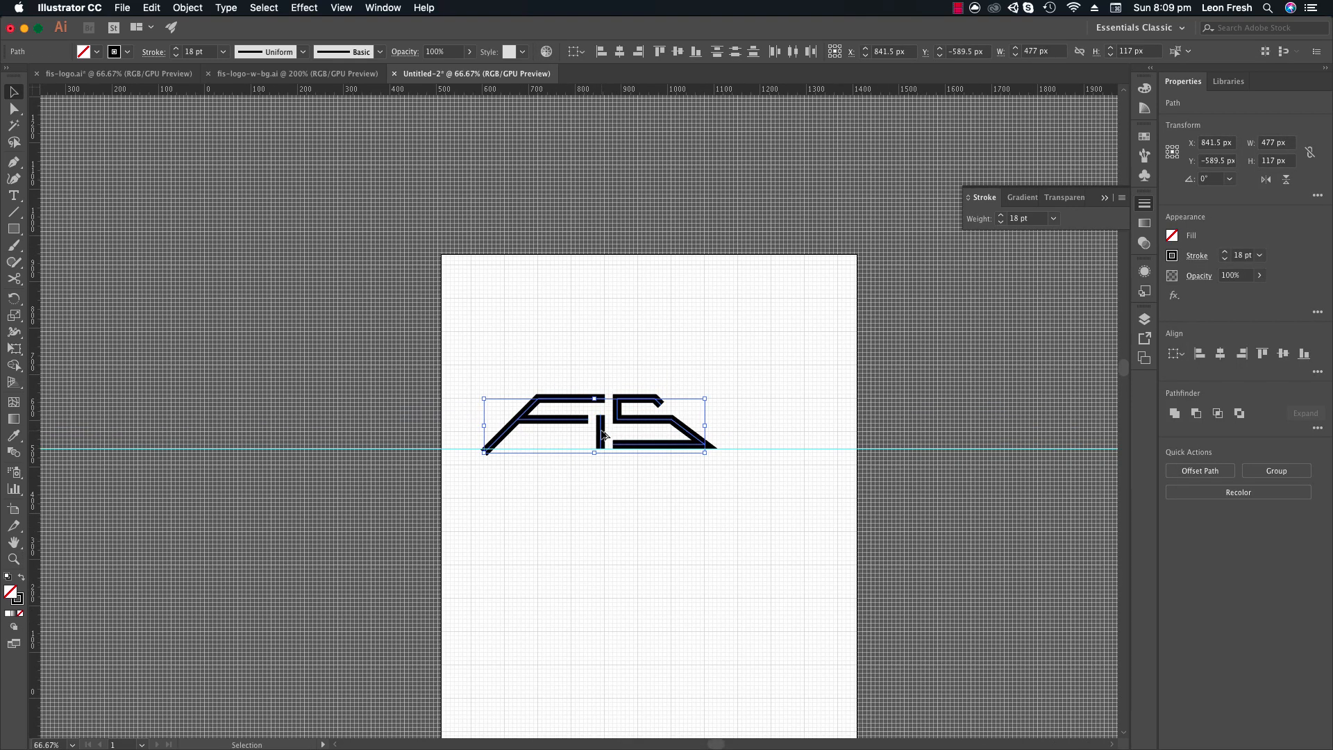
left_click_drag(601, 435, 305, 365)
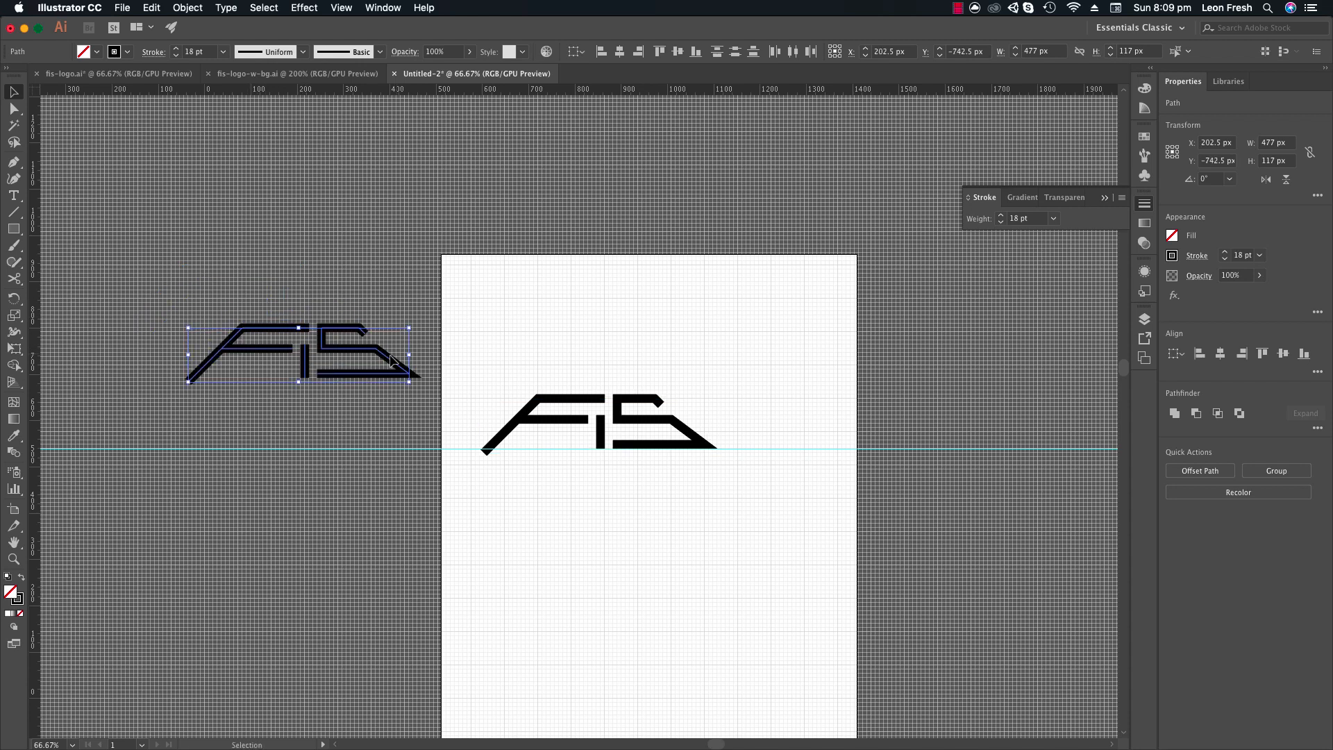
Move the backup lettering on the pasteboard to X 148.5, Y -697.5, farther from the artboard.
left_click(469, 391)
key("z")
left_click(549, 426)
key("v")
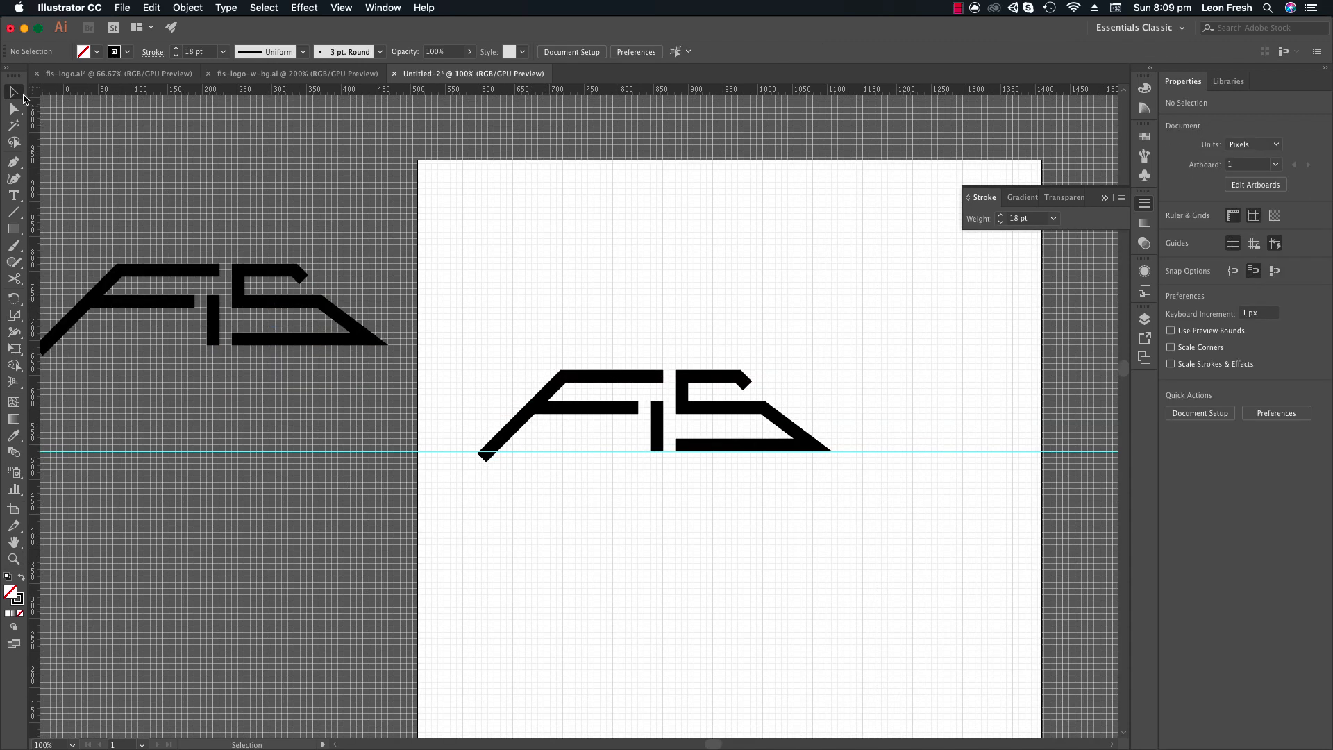
scroll(500, 417, "left", 1)
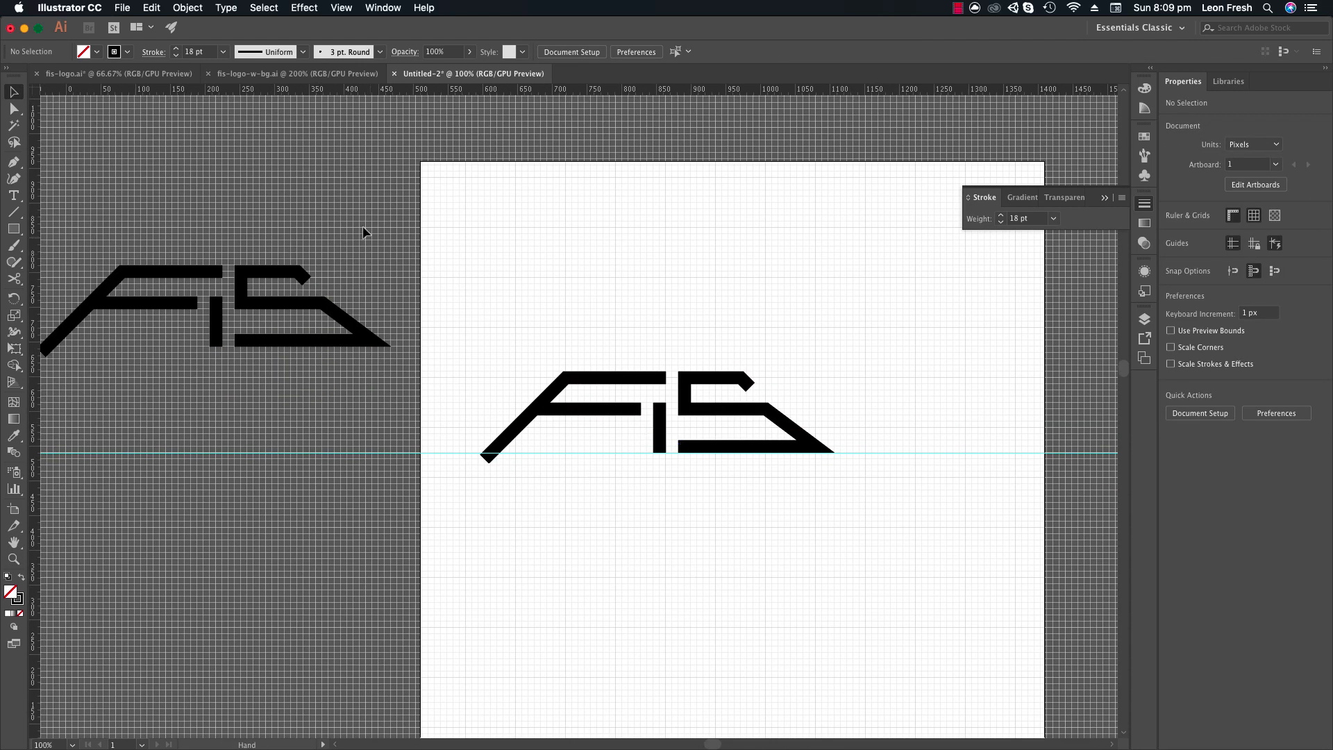
left_click_drag(364, 227, 214, 326)
left_click(353, 325)
scroll(297, 279, "left", 1)
left_click_drag(194, 245, 283, 334)
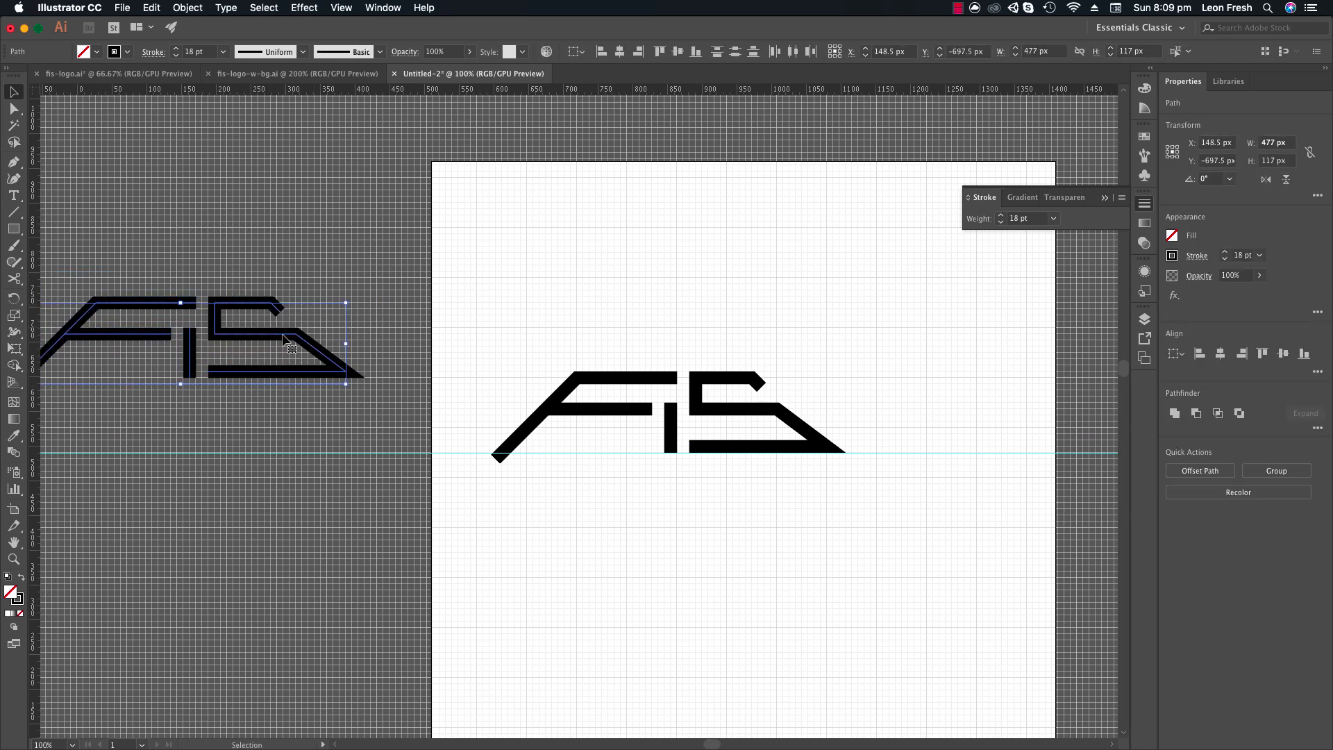
left_click(411, 353)
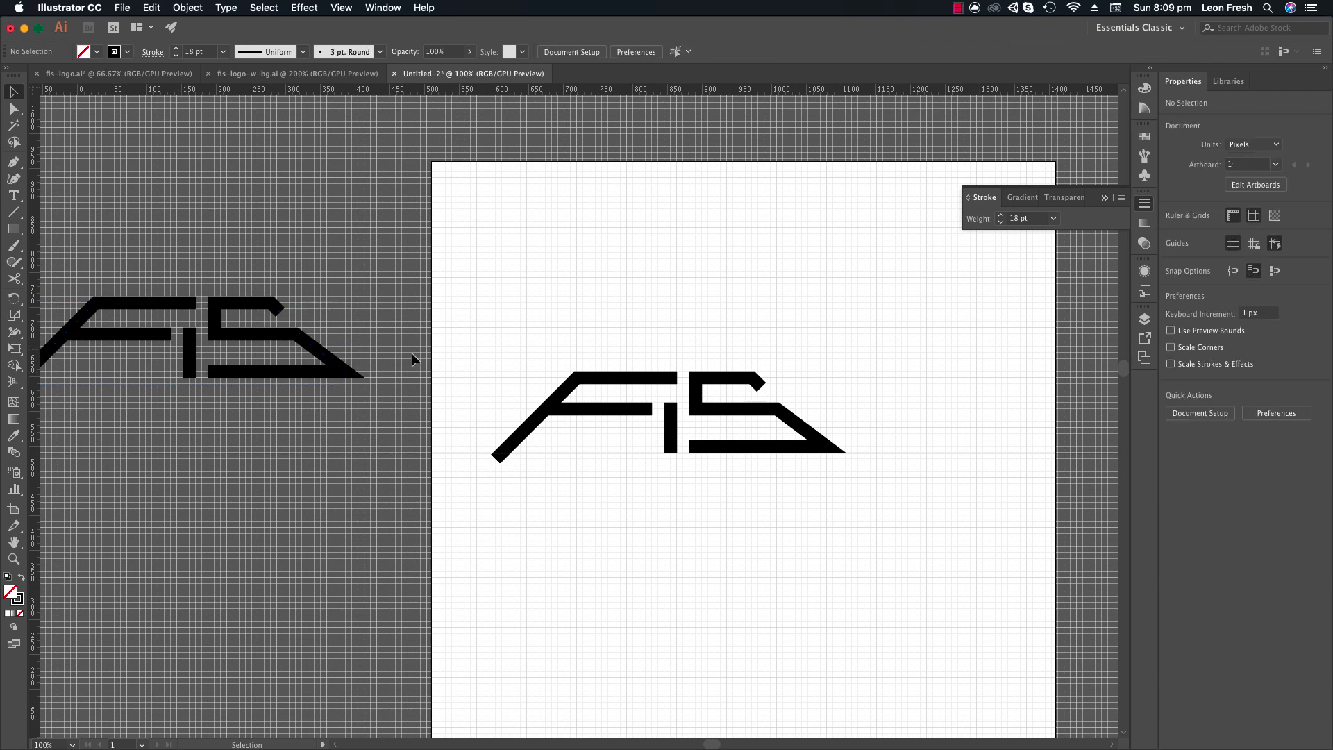
Expand the fill and stroke of all the FIS lettering on the artboard into filled shapes.
left_click(517, 383, "super")
left_click_drag(606, 419, 646, 421)
left_click_drag(875, 468, 467, 390)
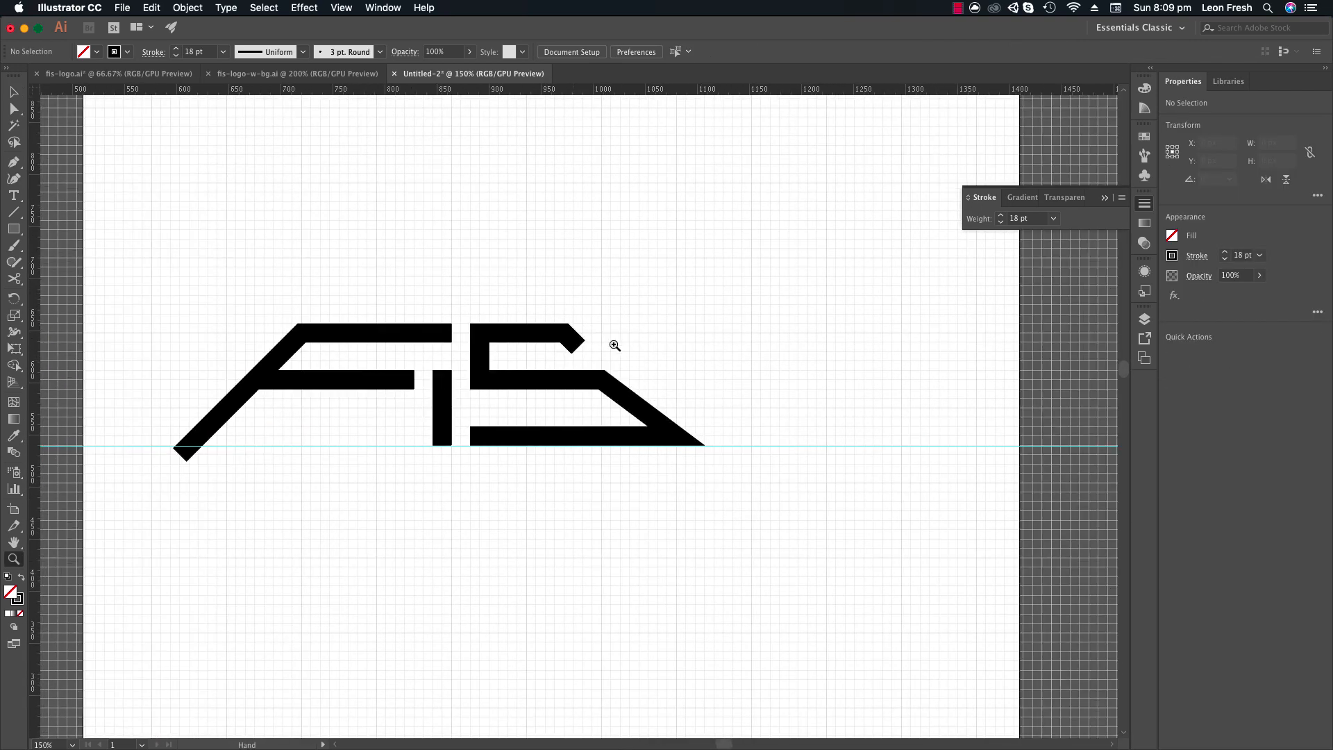
left_click_drag(650, 289, 269, 406)
left_click(464, 422, "alt+super")
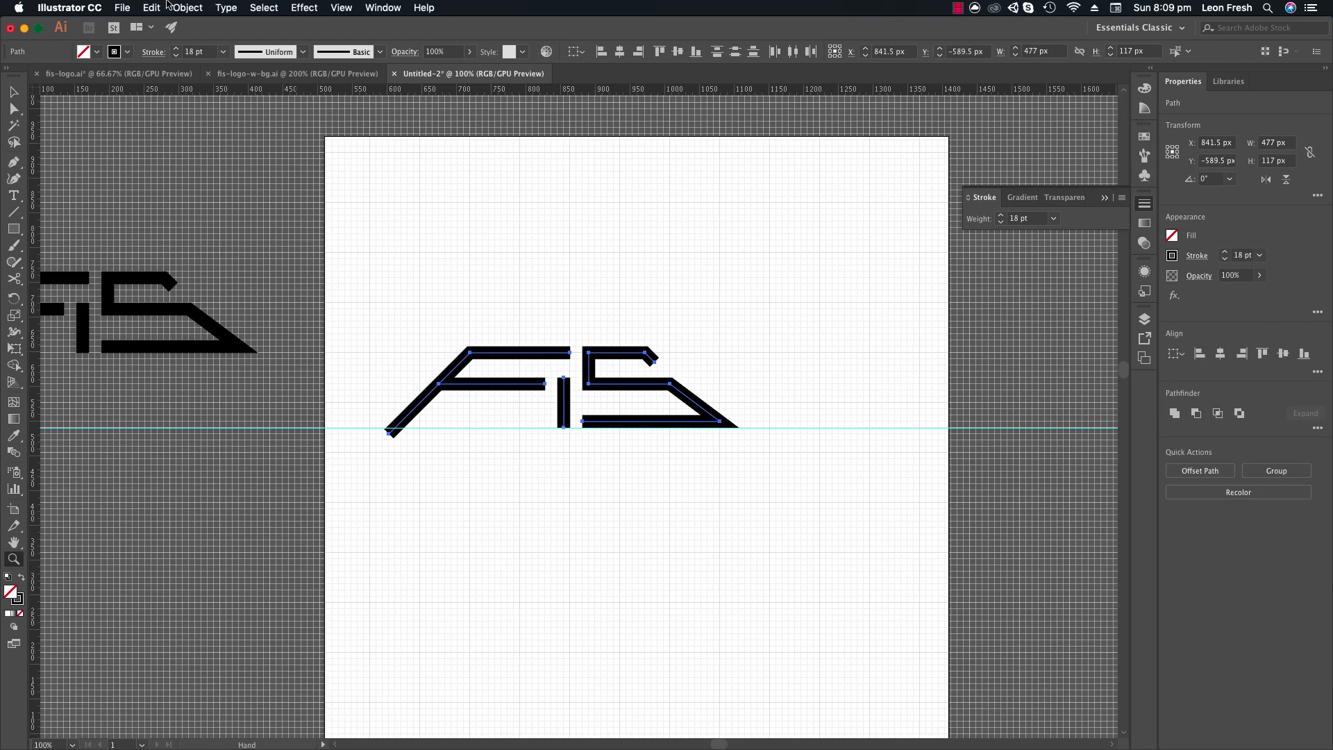
left_click(164, 7)
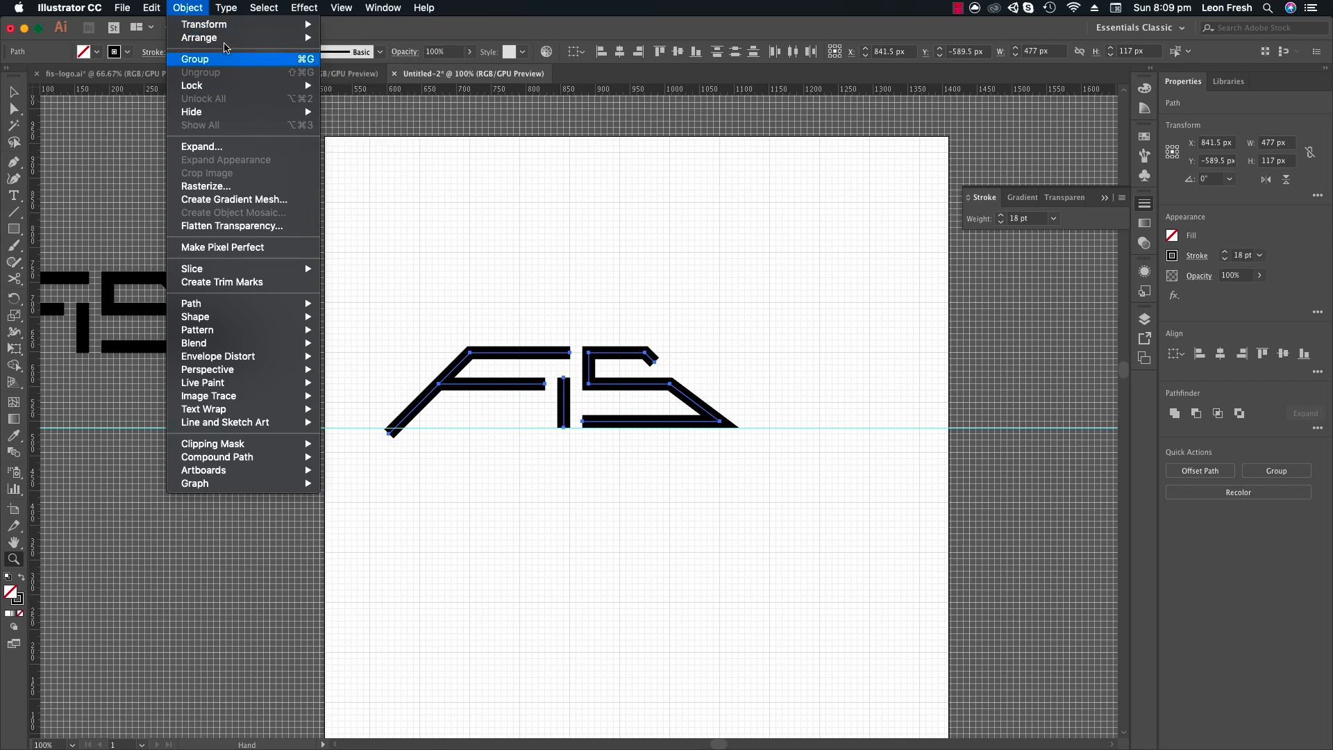
left_click(202, 147)
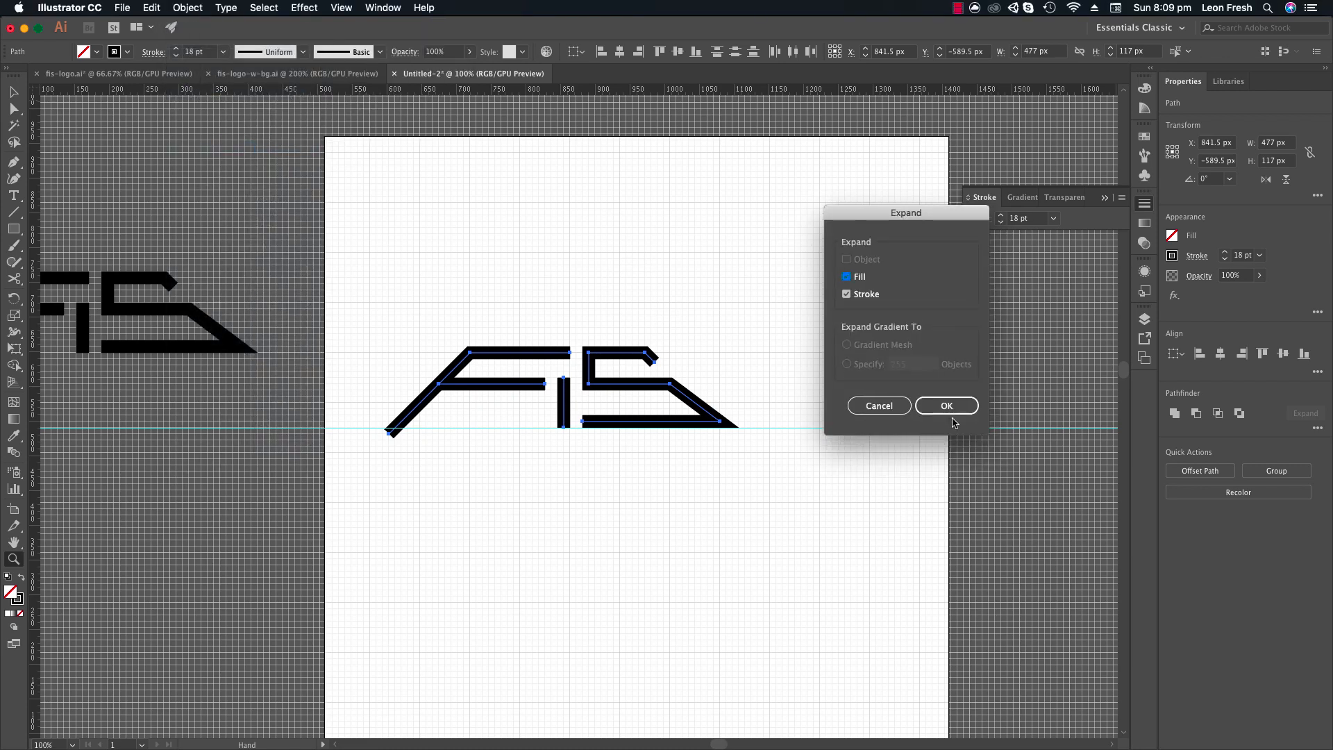
left_click(947, 406)
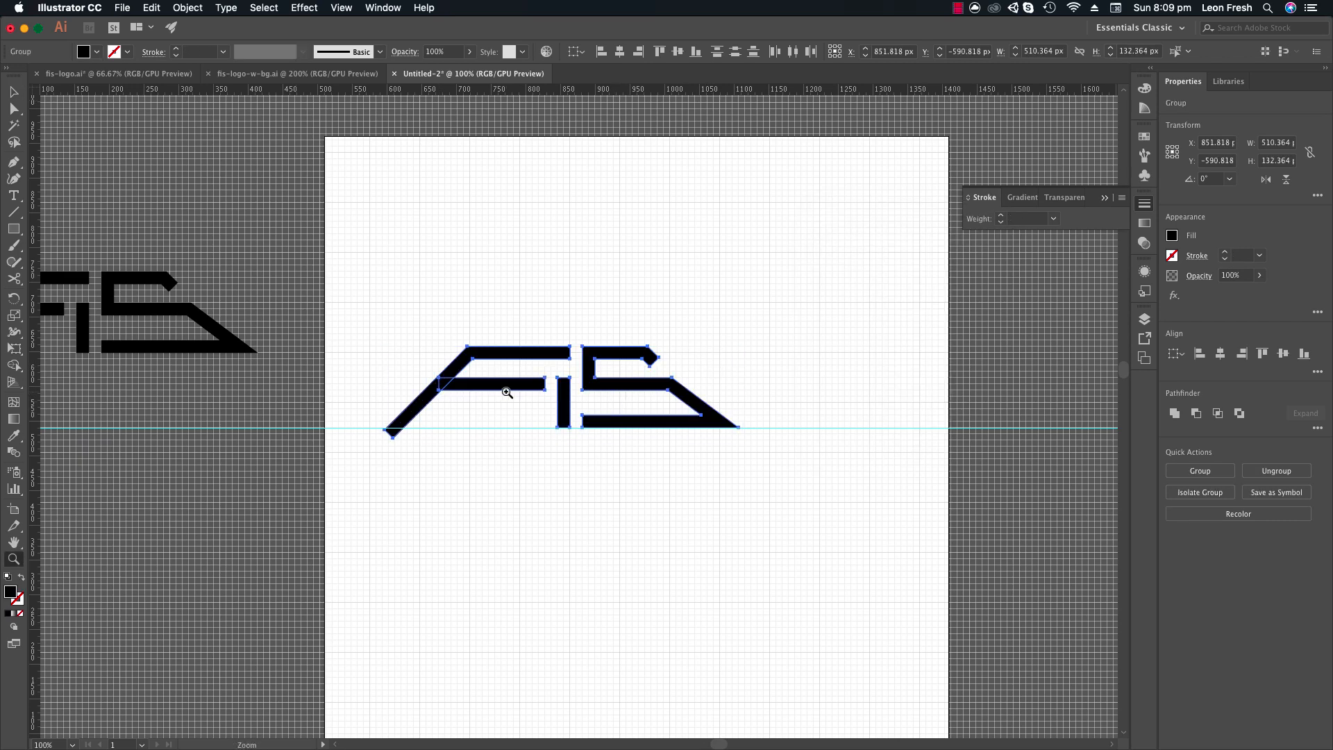
Merge the F's middle crossbar with its diagonal stroke into one shape using the Shape Builder tool.
left_click(506, 393)
left_click(495, 417)
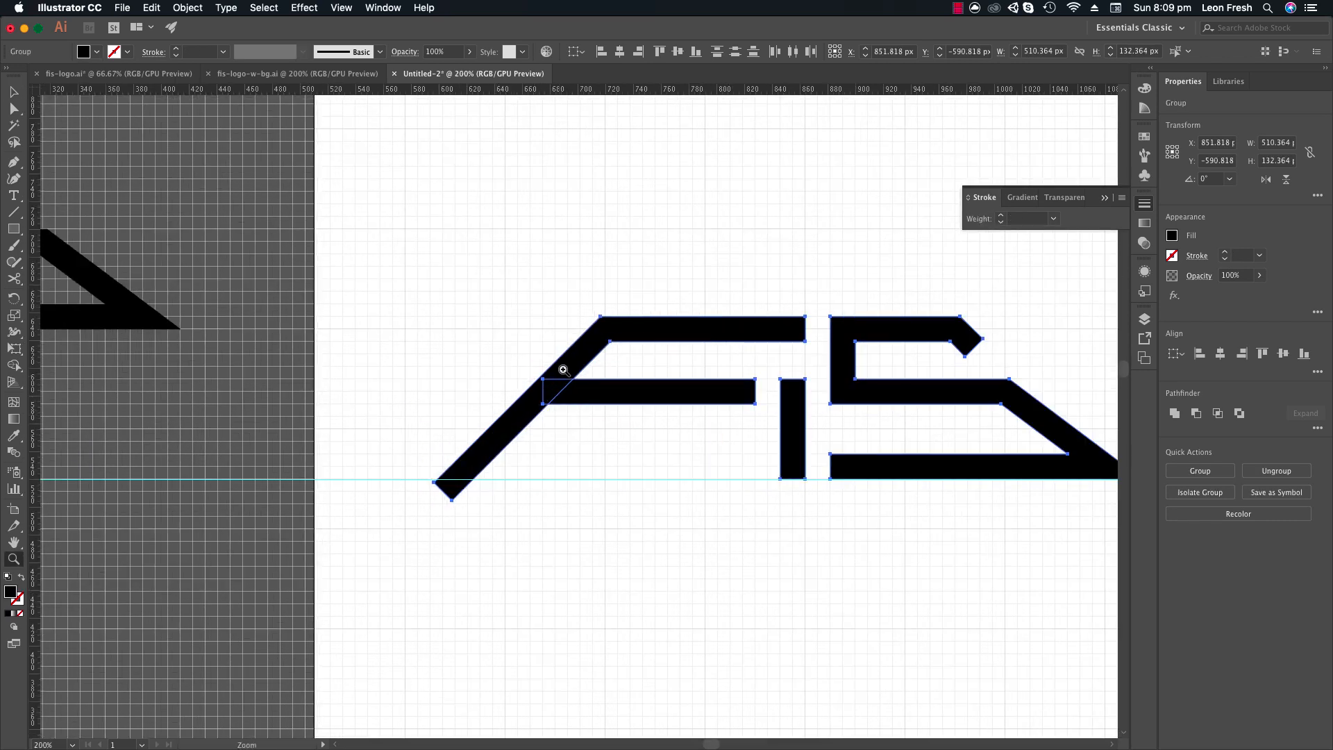
left_click_drag(575, 416, 368, 405)
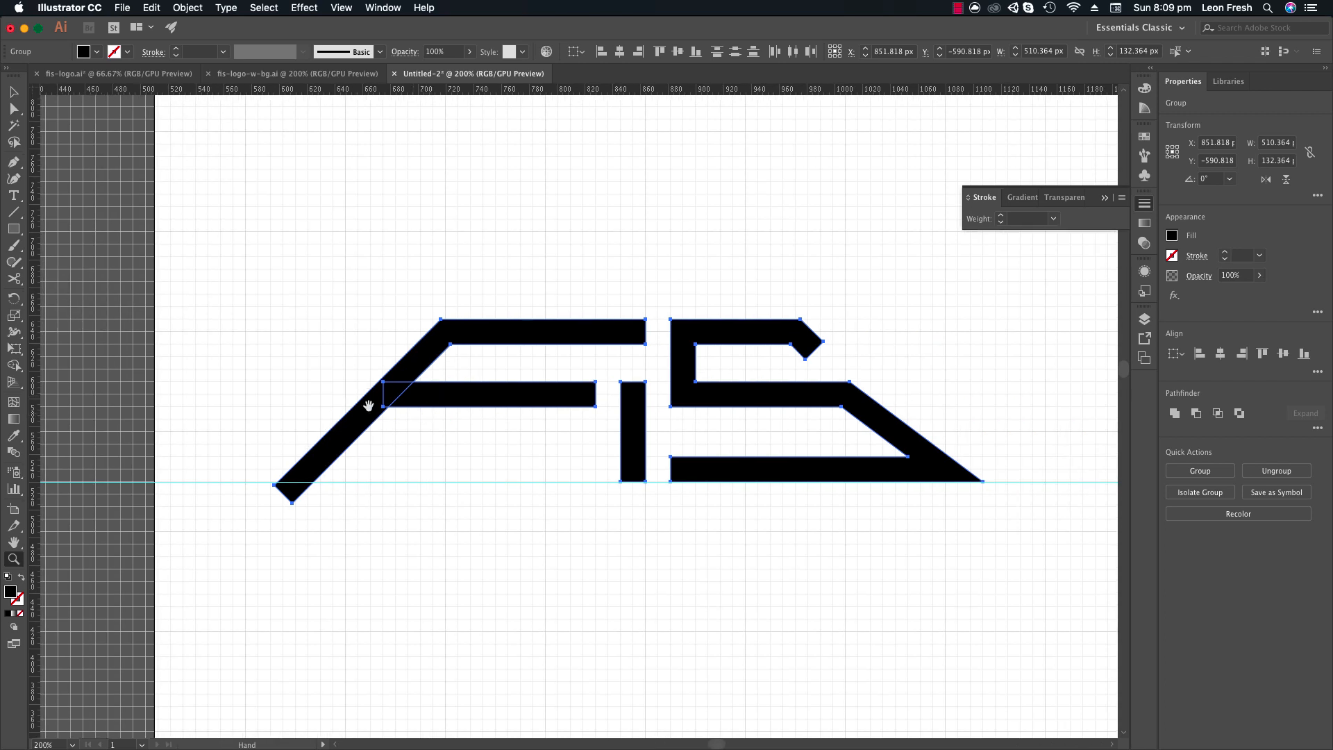
scroll(464, 403, "up", 1)
key("v")
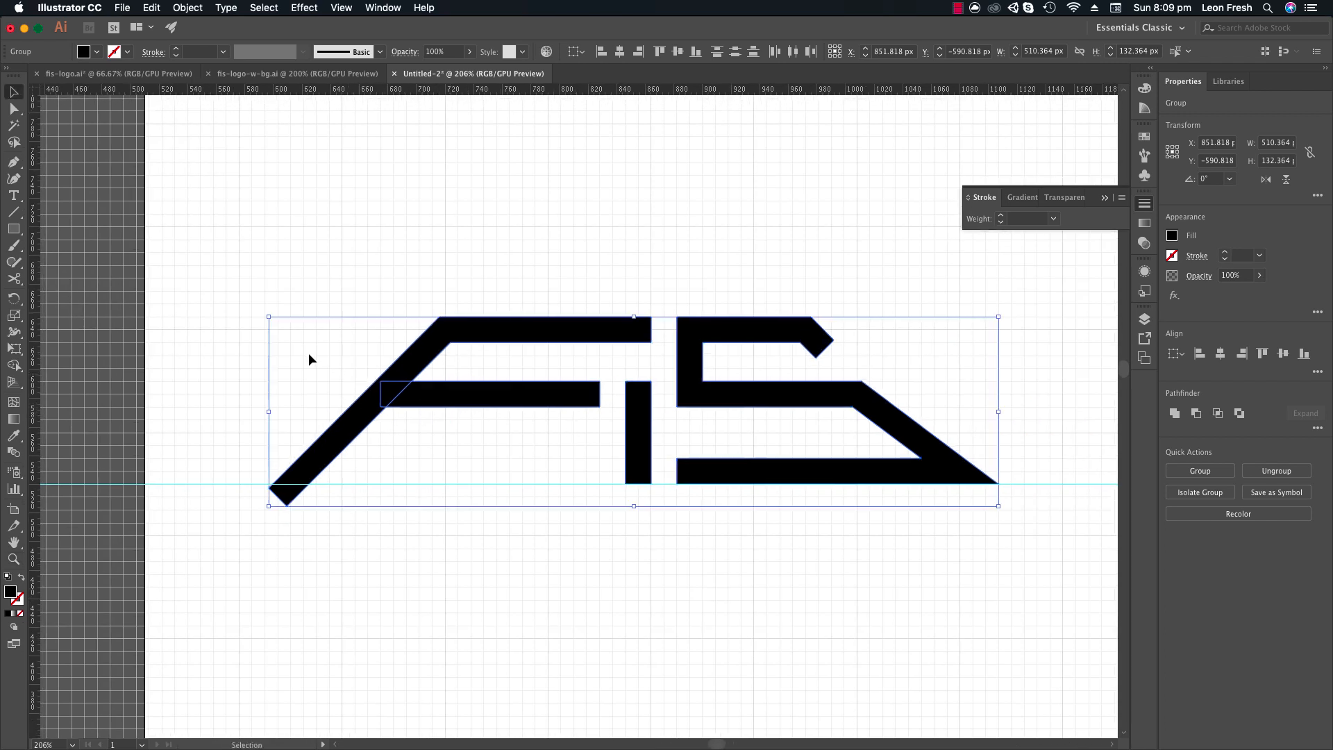
left_click(13, 365)
left_click_drag(369, 397, 458, 395)
key("v")
left_click(277, 276)
left_click_drag(360, 326, 297, 315)
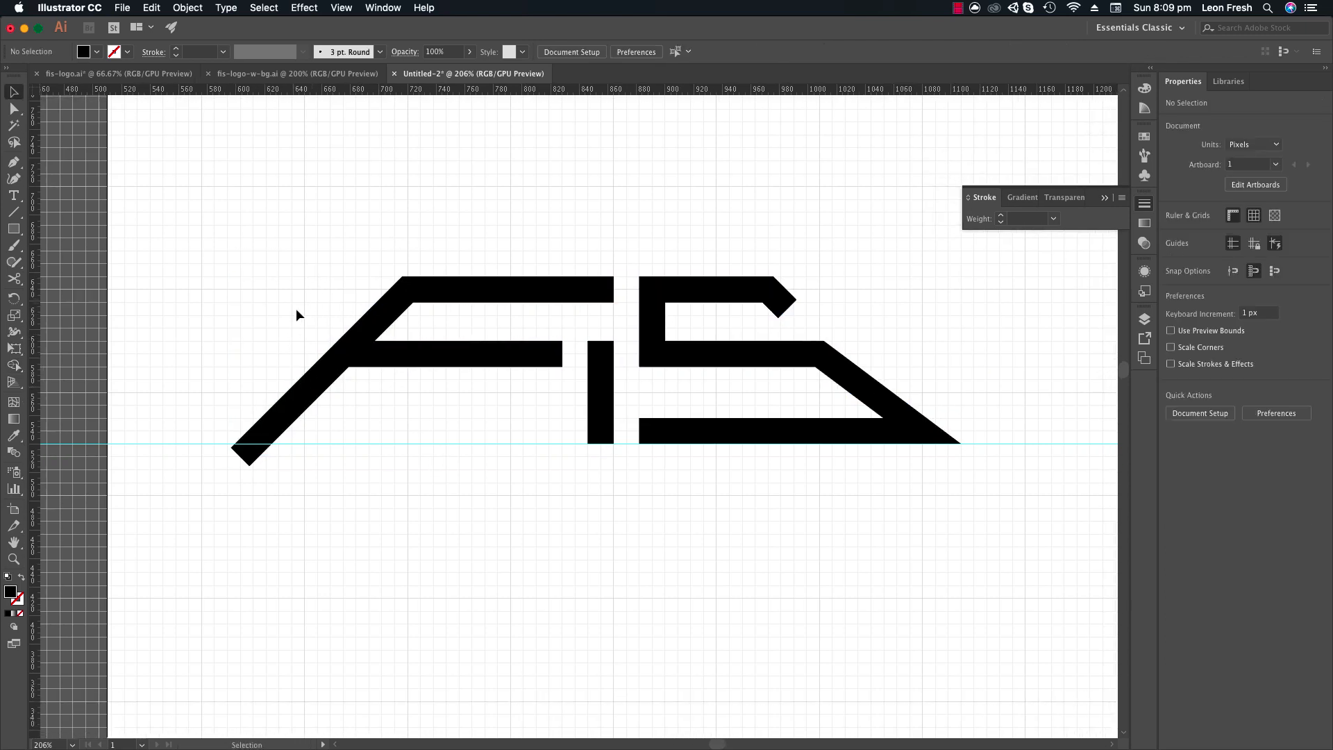
Draw a filled rectangle about 225 × 54 px directly below the baseline guide, covering the F's overhanging foot.
key("m")
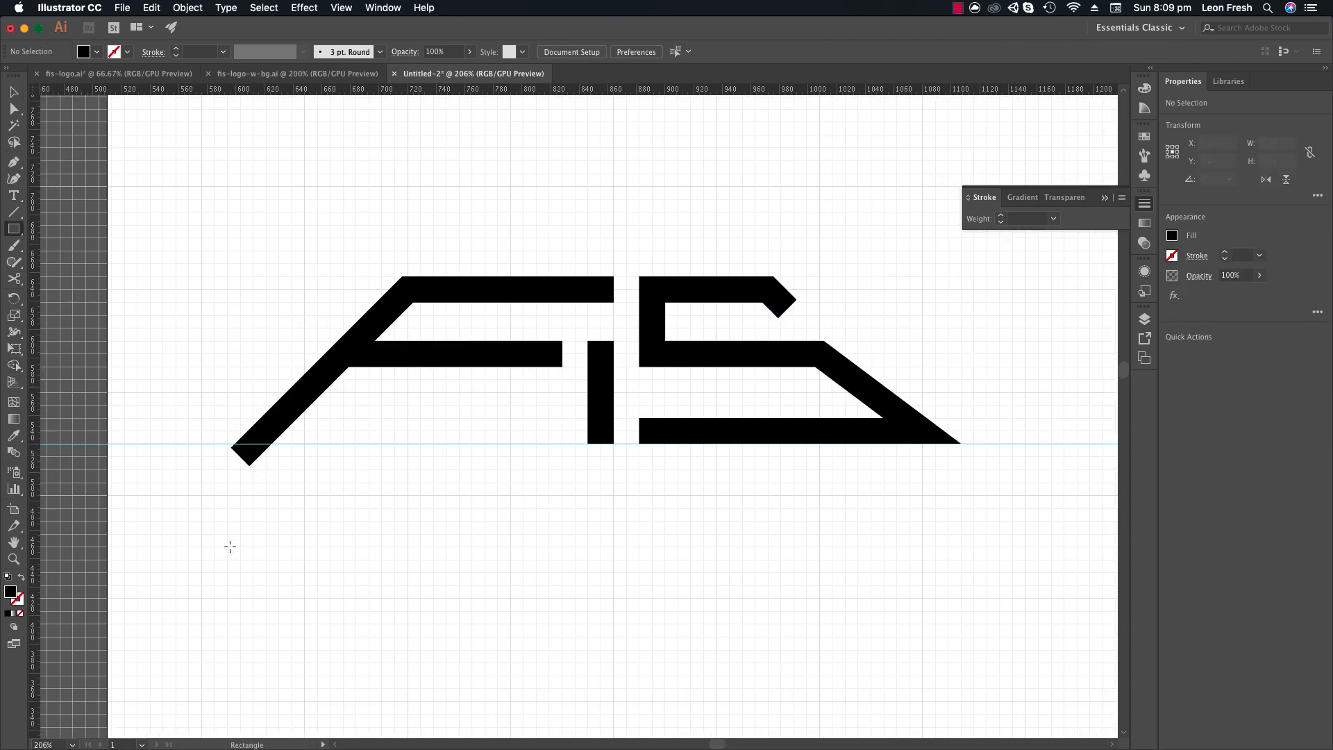
left_click_drag(176, 520, 498, 443)
key("v")
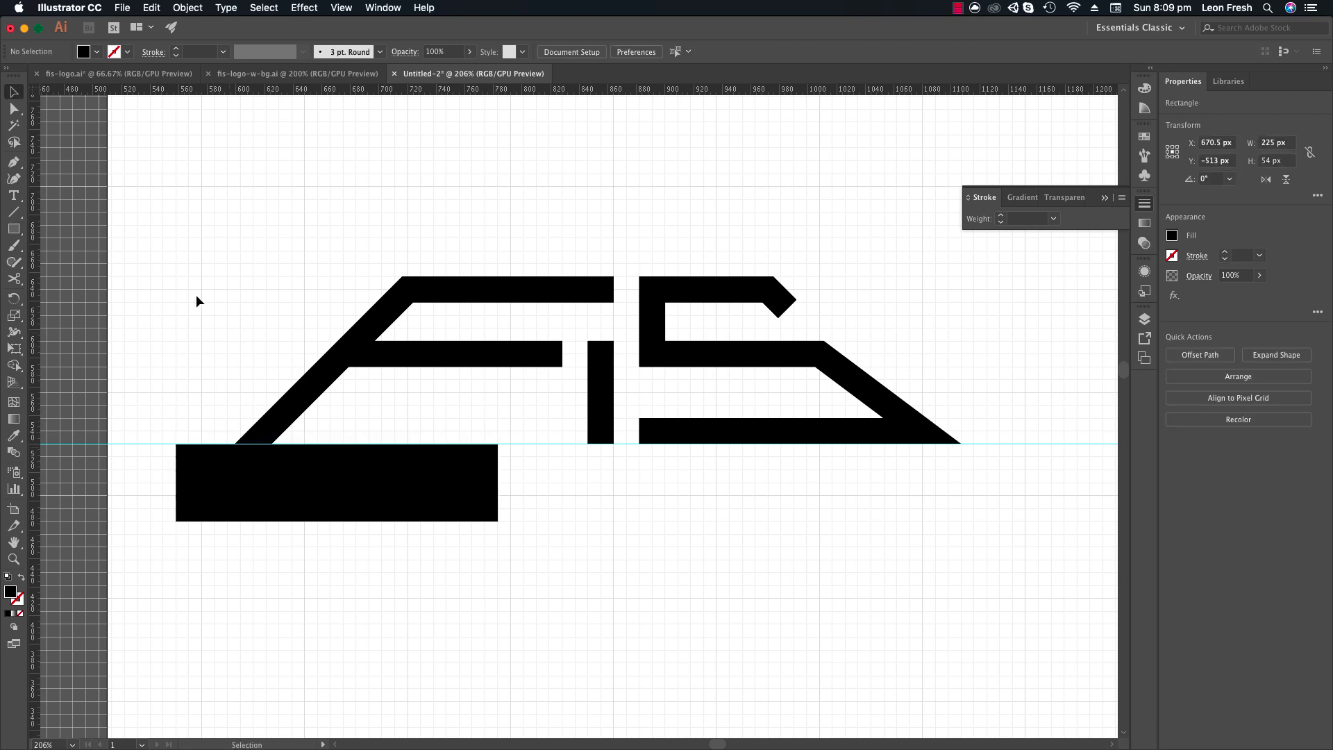
Cut away the rectangle and the part of the F's foot below the baseline using the Shape Builder tool.
left_click_drag(197, 298, 678, 443)
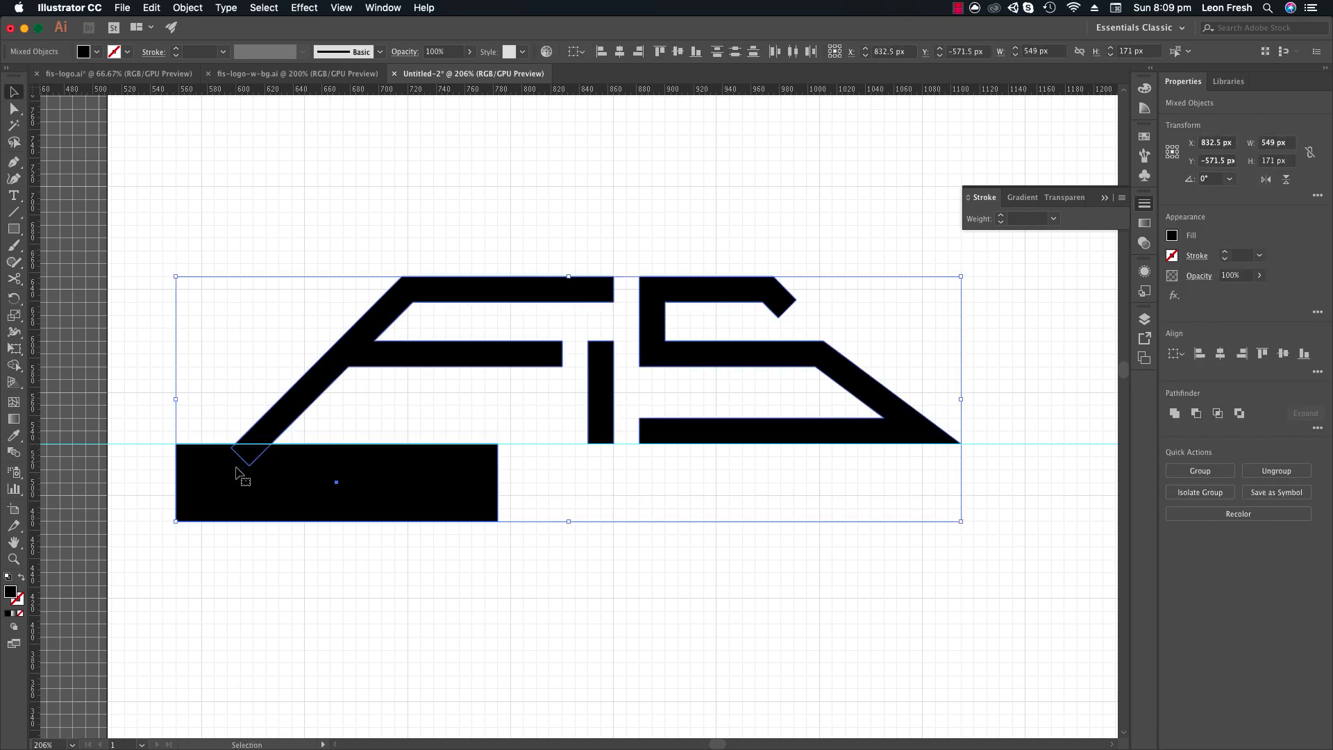
key("shift+m")
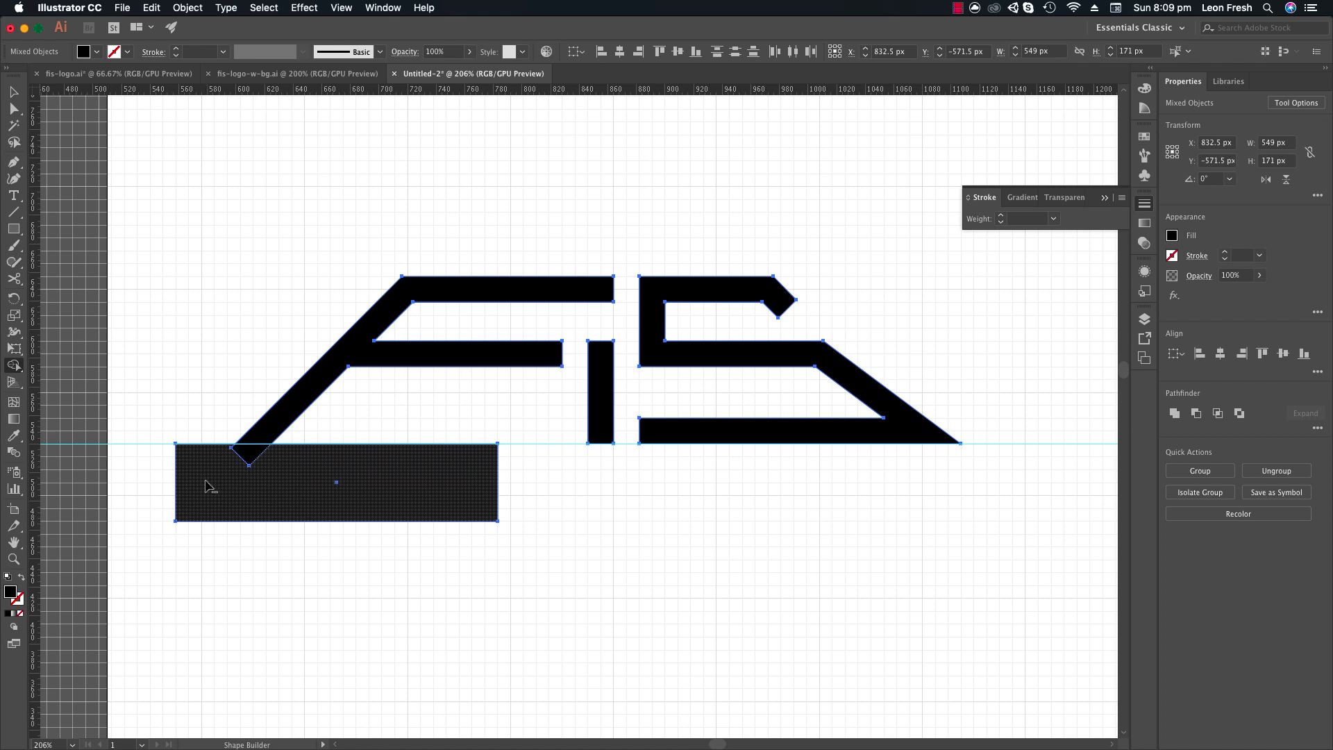
left_click_drag(271, 469, 207, 456)
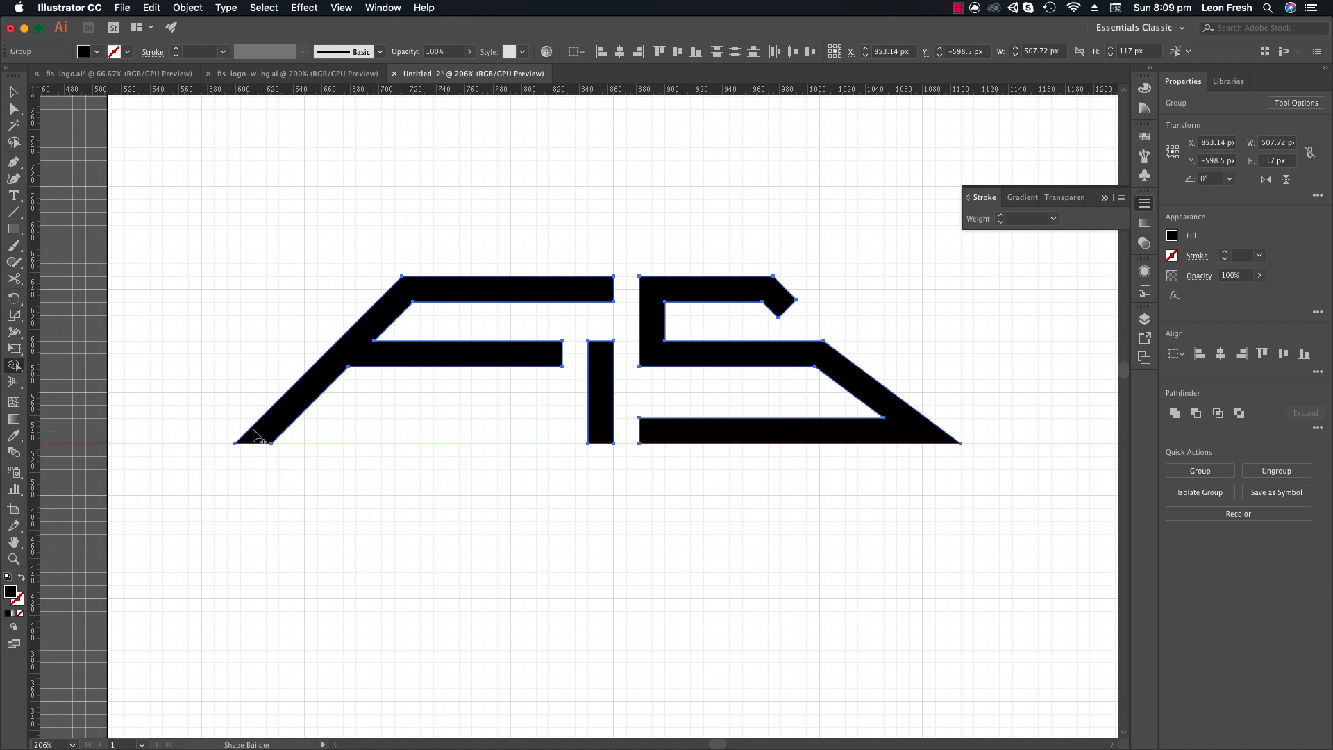
key("v")
left_click(207, 377)
Slant the right ends of the F's top bar and crossbar by moving their lower corner anchors inward about 18 px.
mouse_move(350, 316)
left_mouse_down()
mouse_move(254, 296)
mouse_move(306, 321)
left_mouse_up()
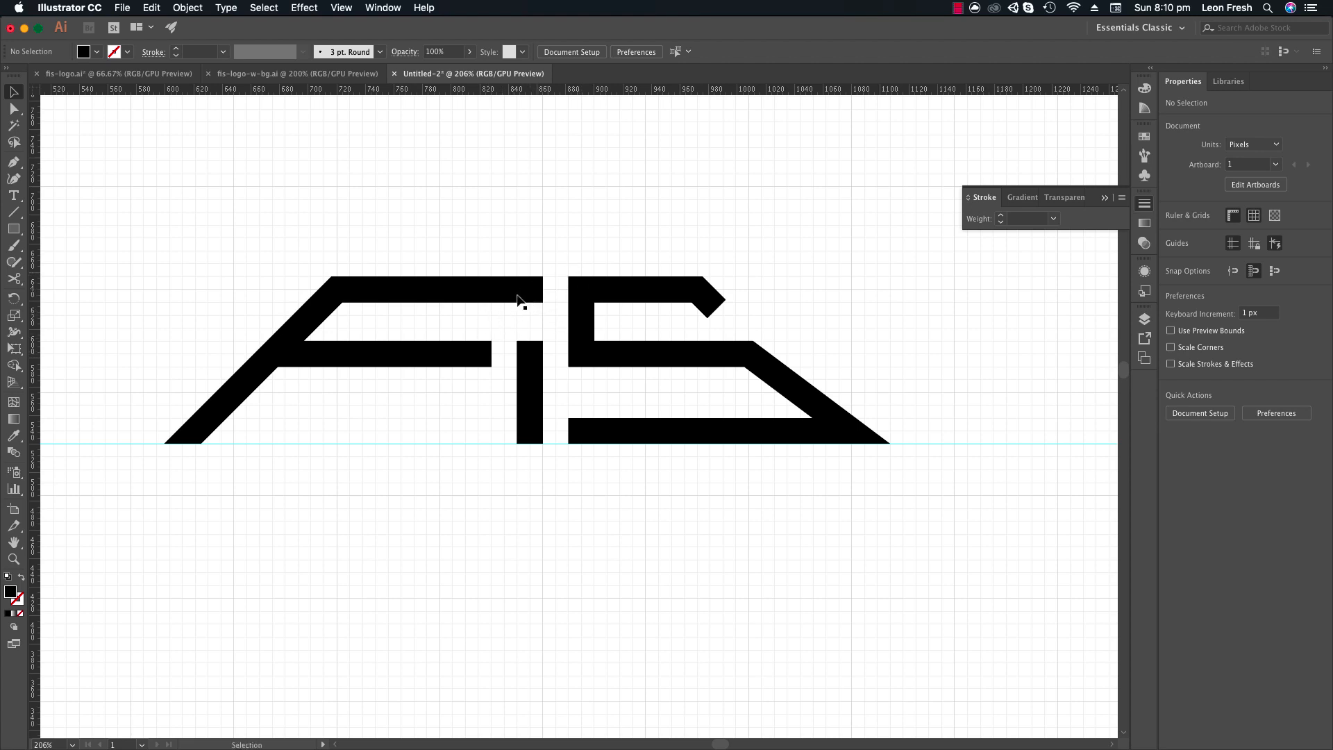
key("a")
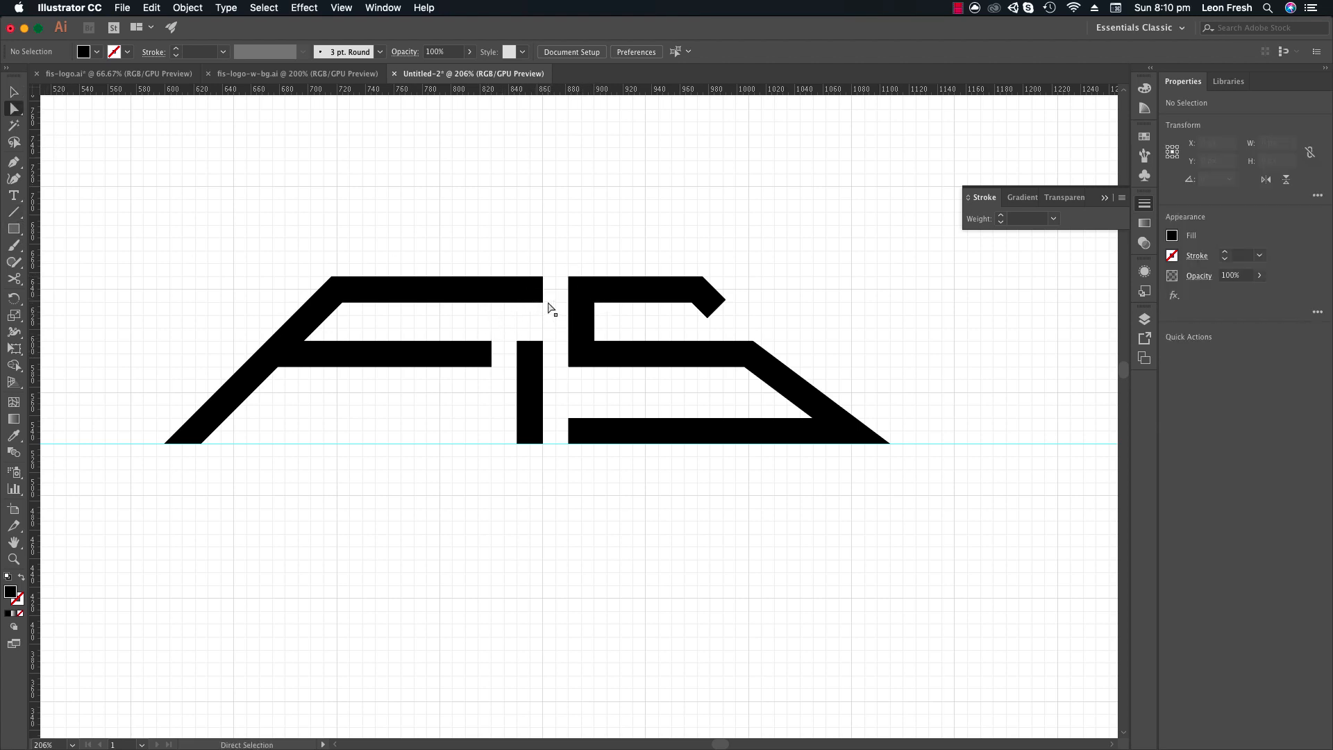
left_click(543, 303)
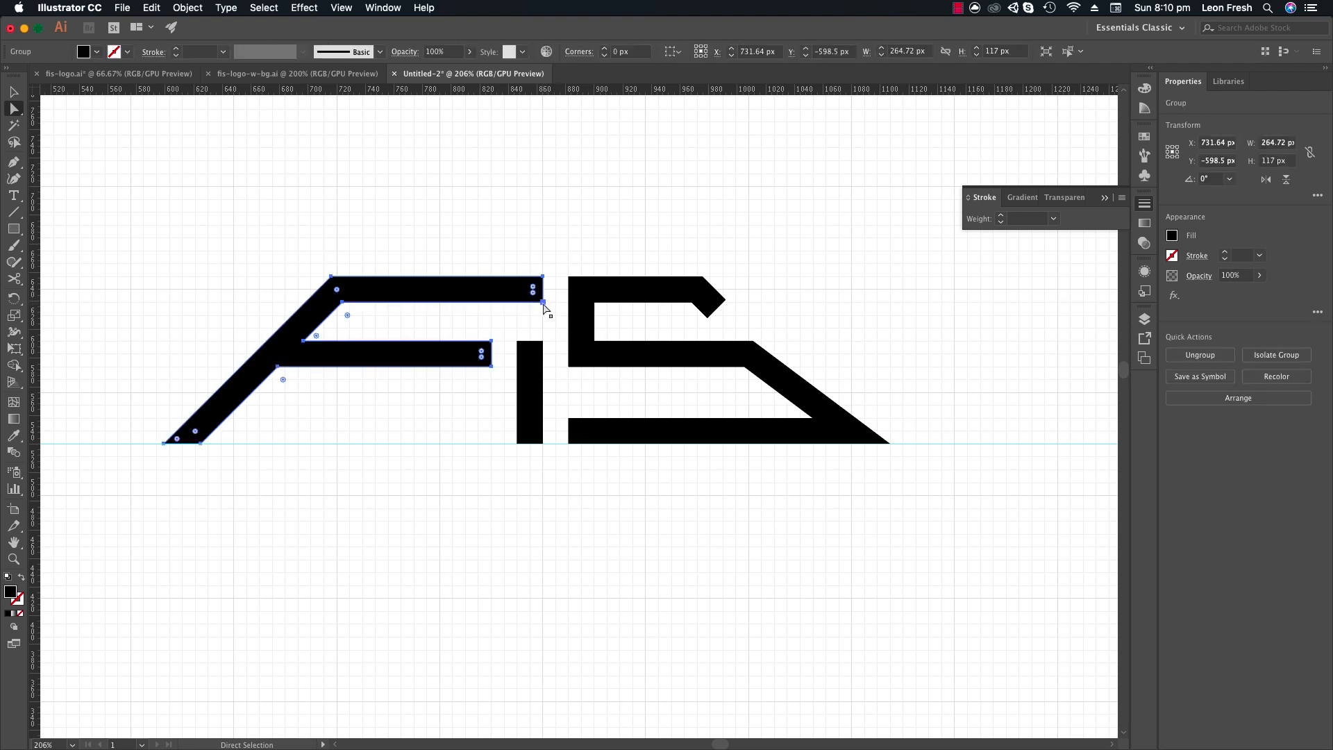
left_click(543, 302)
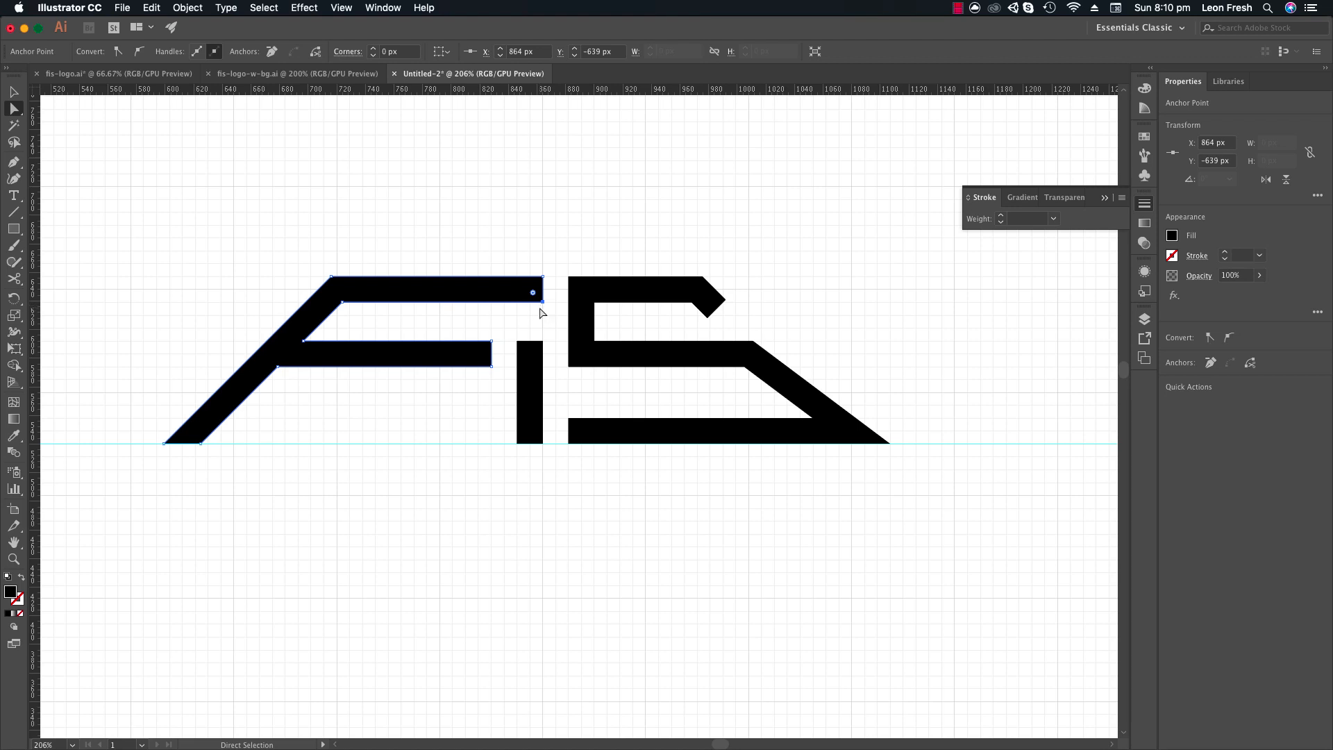
left_click_drag(542, 306, 520, 302)
left_click_drag(490, 366, 465, 367)
left_click(505, 320)
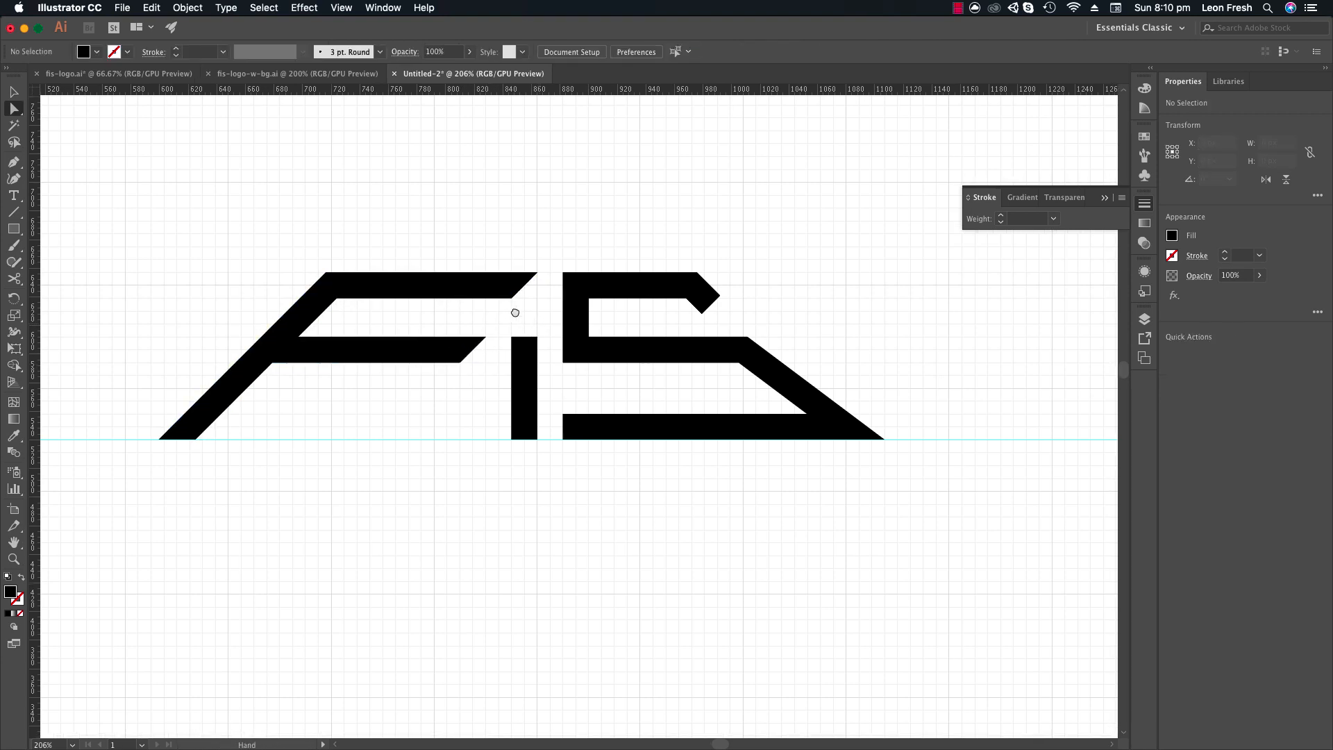
Slant the top of the I by lowering its upper-left anchor to the level of the F crossbar's underside.
scroll(510, 313, "down", 2)
scroll(510, 313, "right", 3)
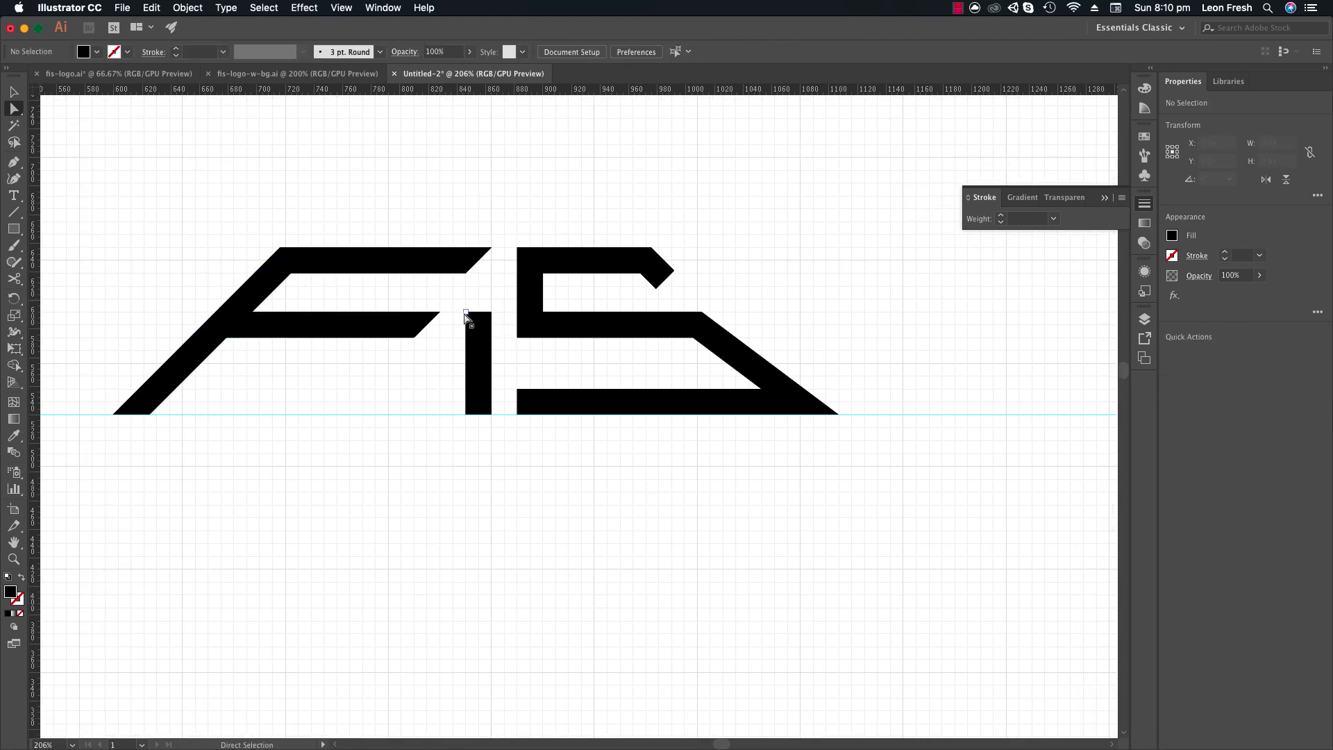
left_click_drag(466, 314, 465, 337)
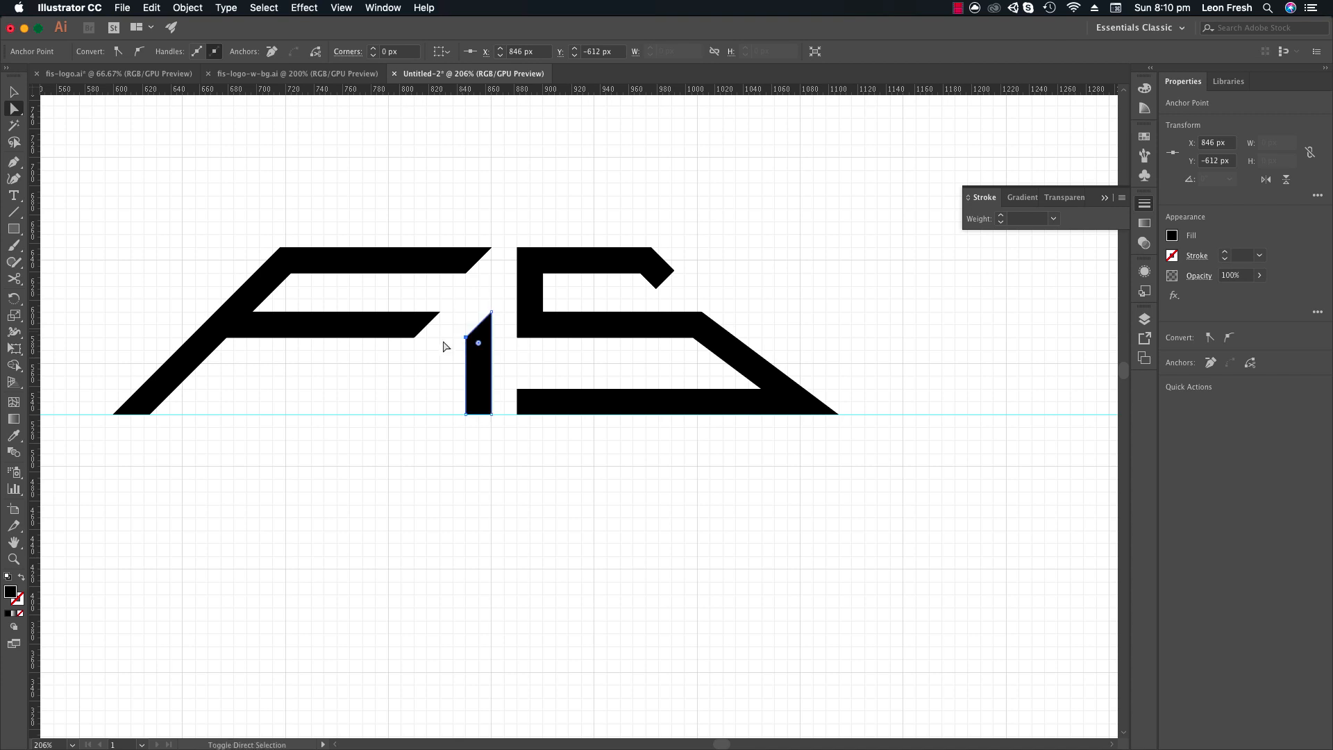
left_click(409, 380)
scroll(378, 384, "left", 1)
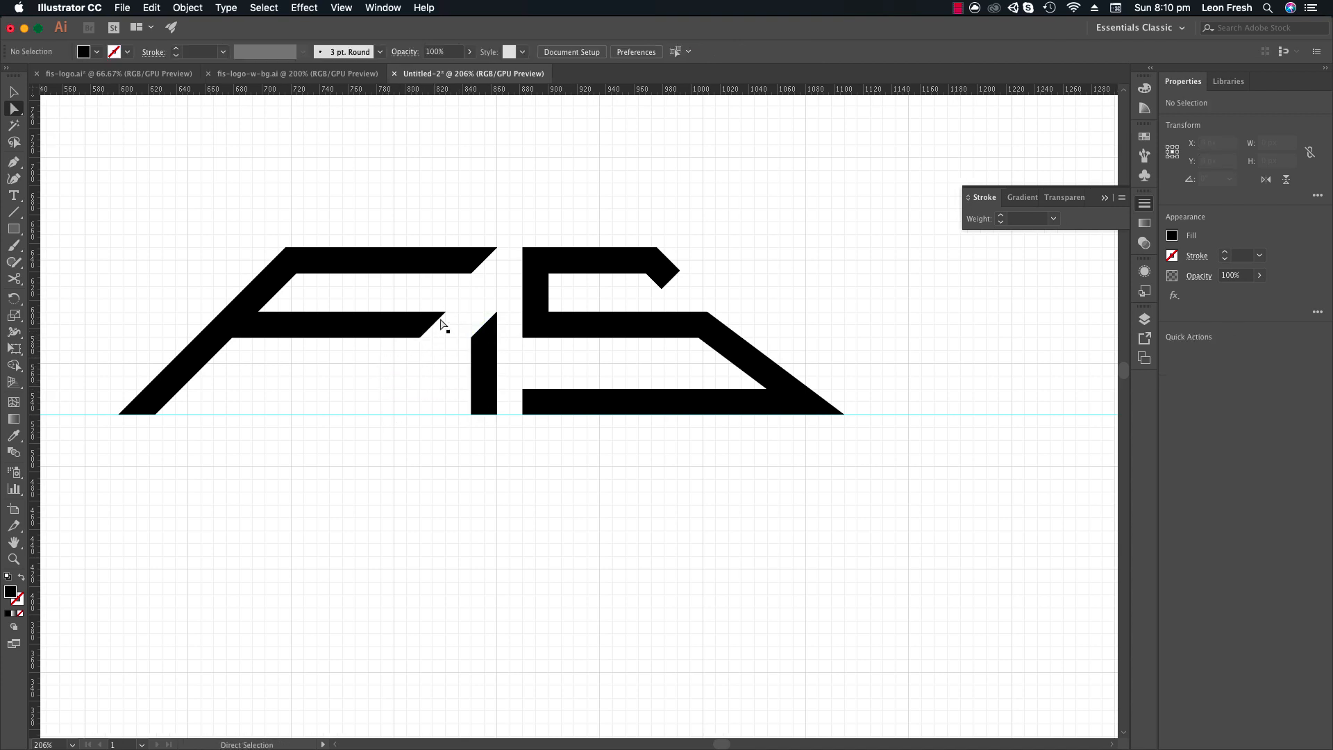
Extend the slanted end of the F's top bar toward the S, bringing its tip to X 873 px.
left_click(493, 250)
left_click(471, 273)
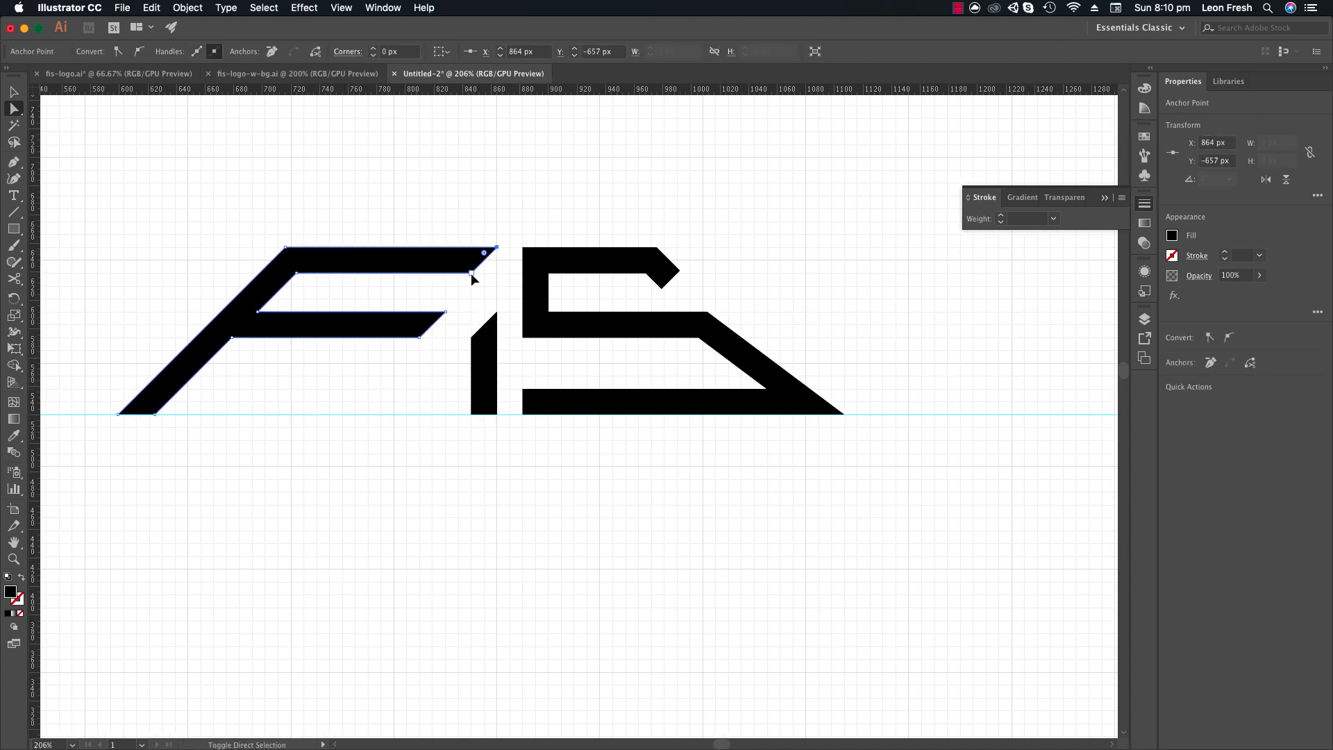
left_click_drag(489, 272, 489, 272)
Extend the slanted end of the F's crossbar about 18 px until its tip lines up with the I's left edge.
left_click(452, 313)
left_click(444, 315)
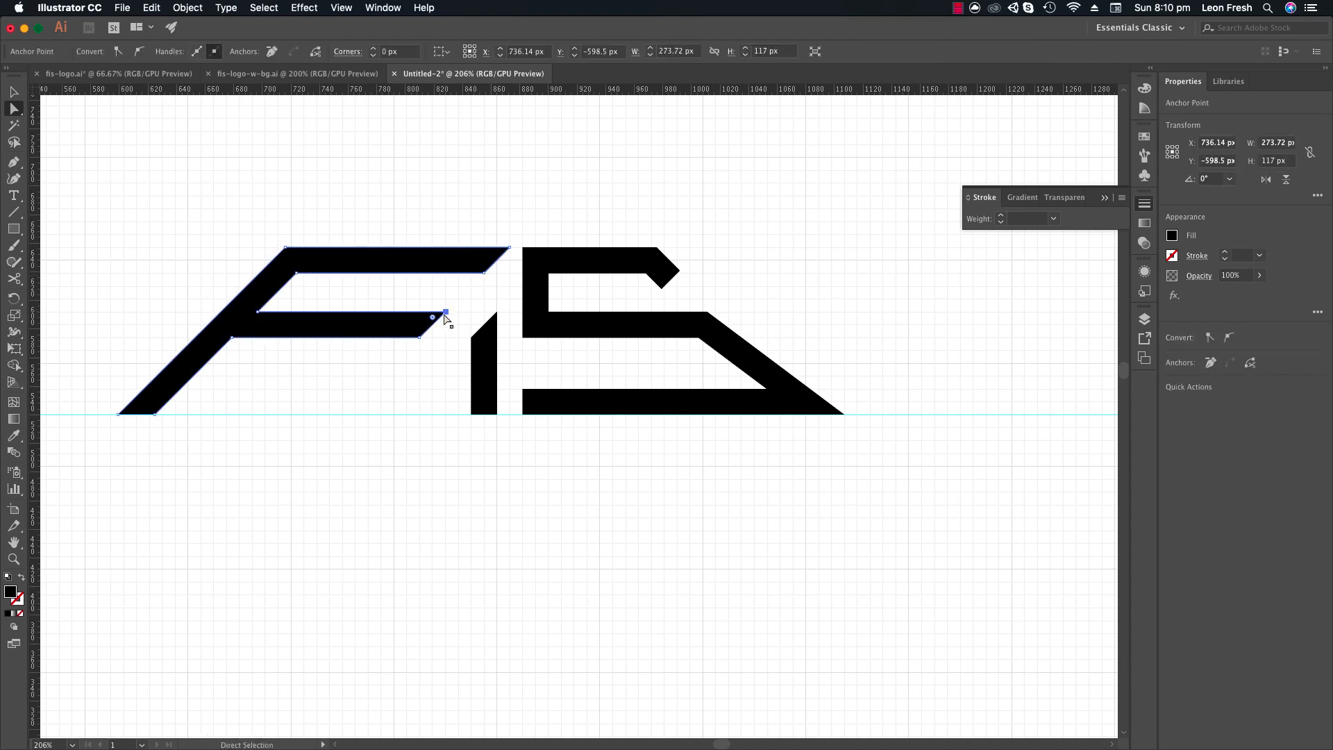
left_click(445, 313)
left_click(420, 338, "shift")
left_click_drag(438, 335, 447, 336)
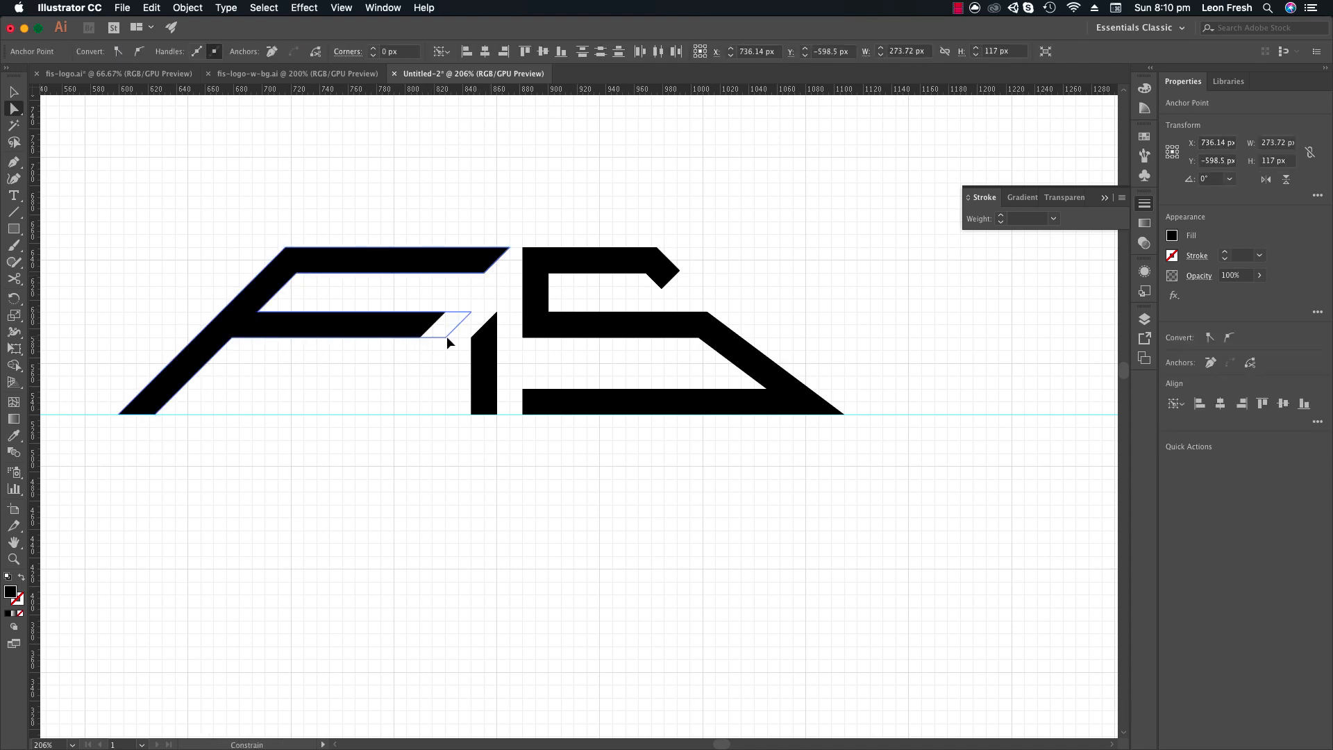
left_click(499, 274)
Add anchor points to the S's left edge at Y -639 px and its top edge, about 18 px from their shared corner.
left_click_drag(526, 276, 416, 237)
left_click(372, 236)
left_click(374, 235)
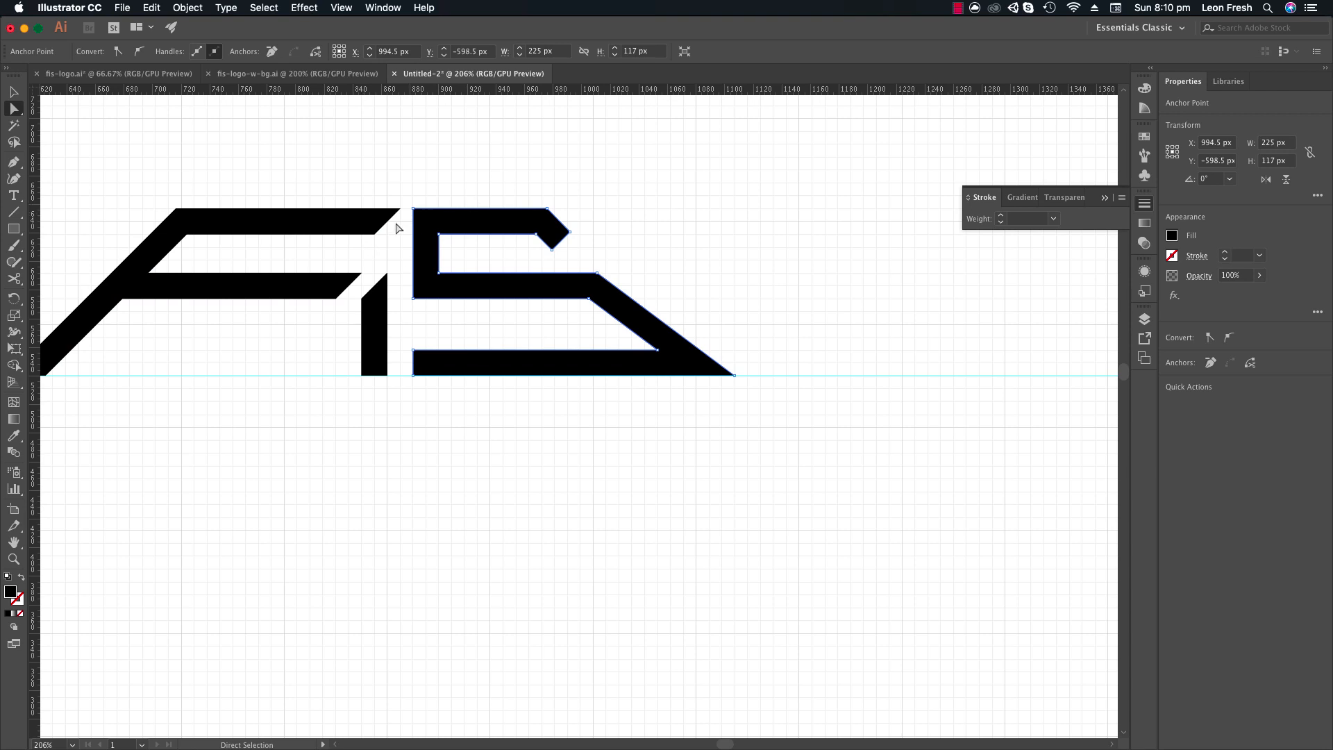
left_click(406, 243)
left_click_drag(400, 253, 439, 282)
left_click(461, 265)
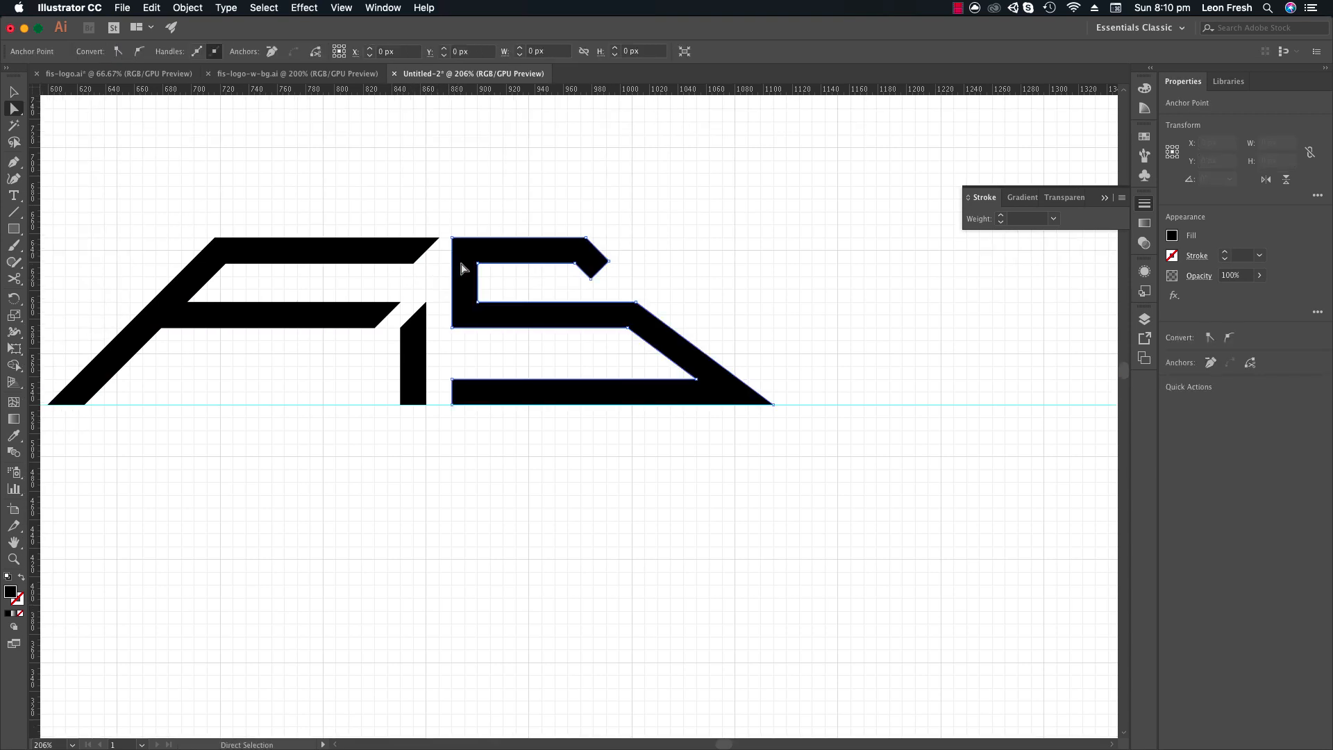
key("z")
left_click(463, 276)
left_click_drag(647, 422, 611, 380)
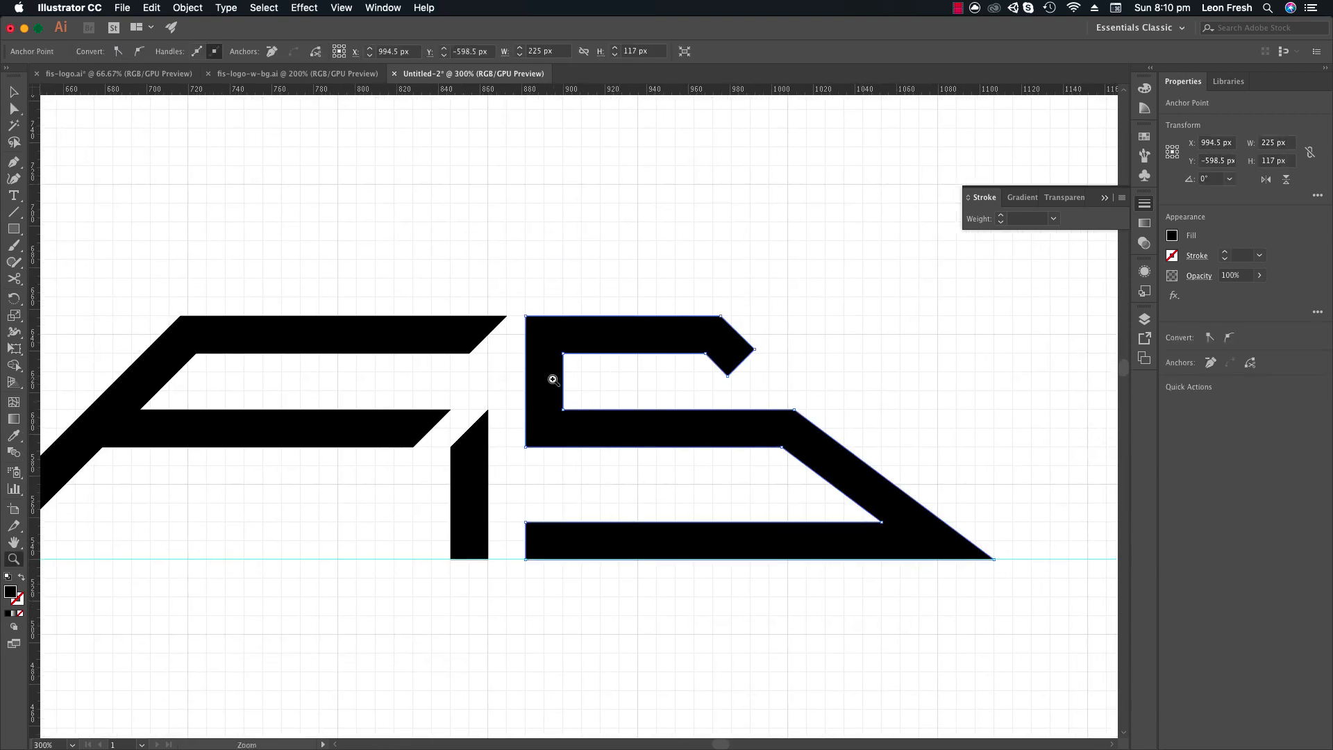
key("p")
left_click(526, 354)
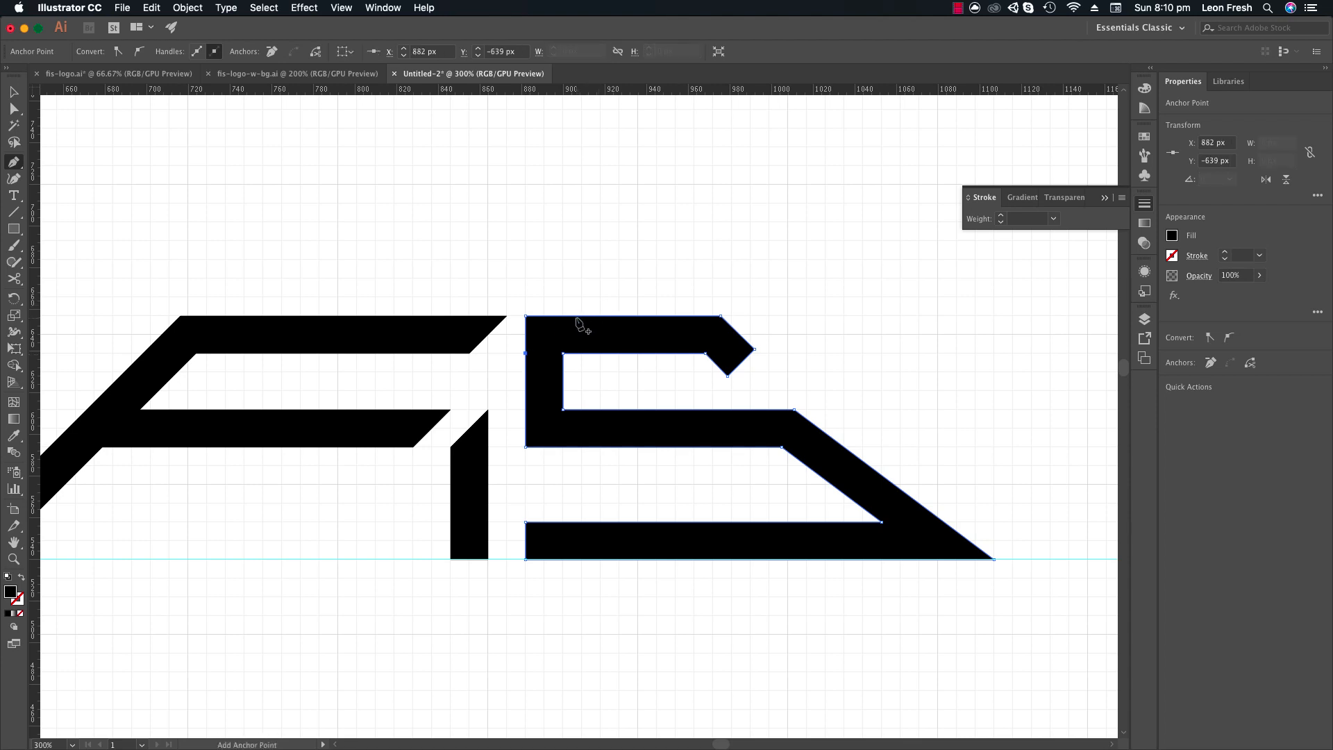
Try to delete the anchor at the S's outer upper-left corner.
key("a")
left_click(526, 316)
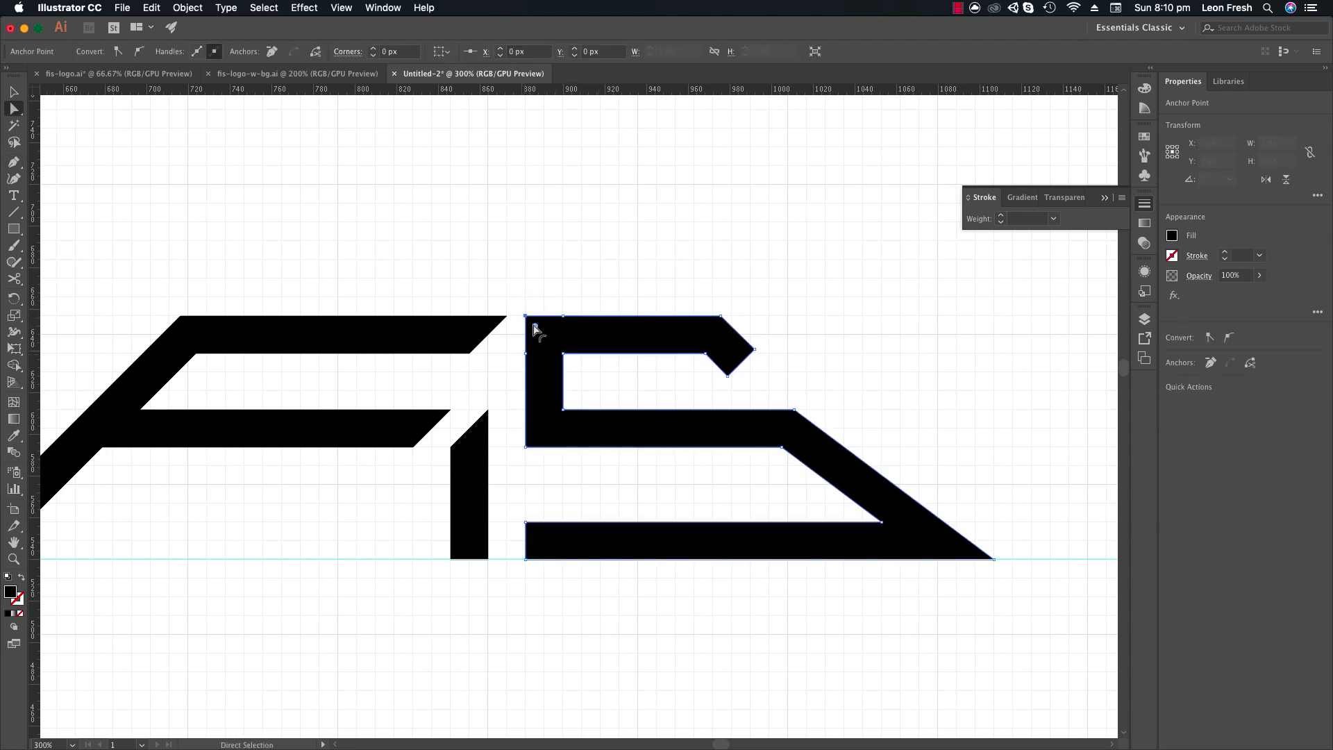
left_click(535, 302)
left_click(532, 340)
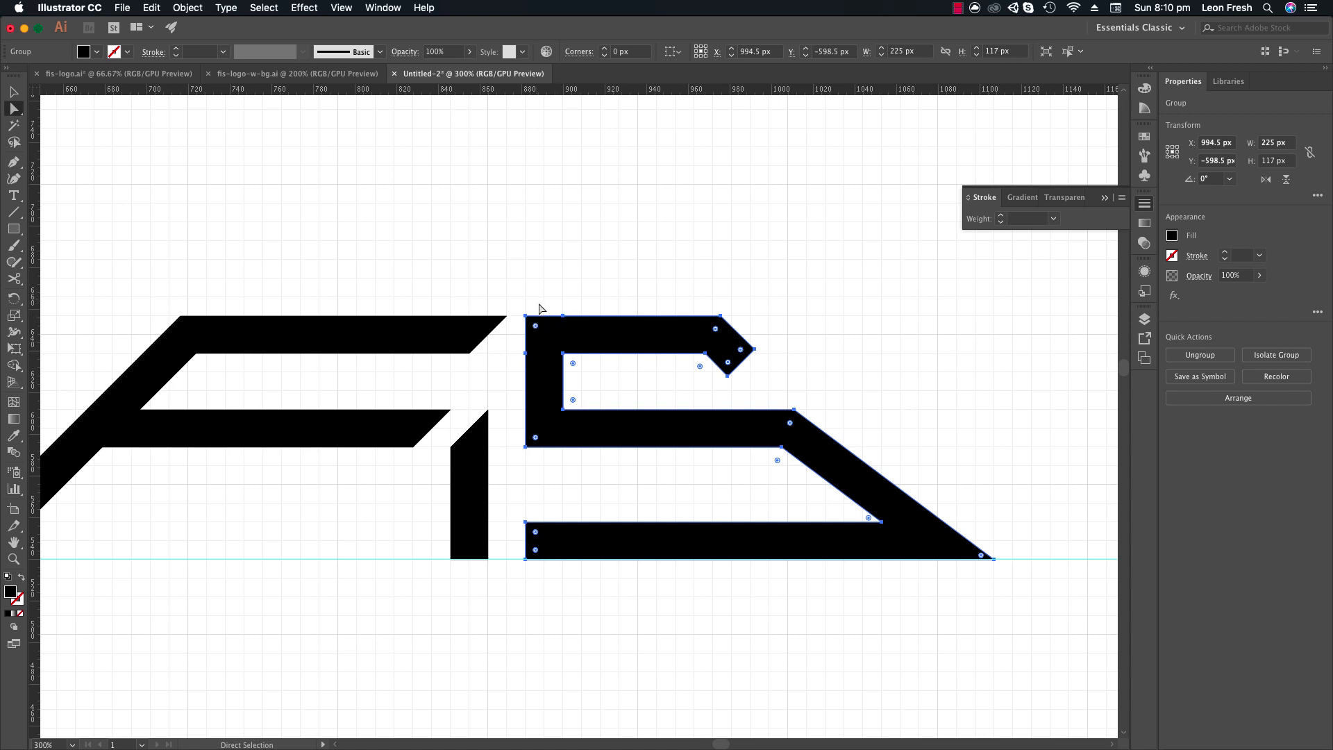
key("Delete")
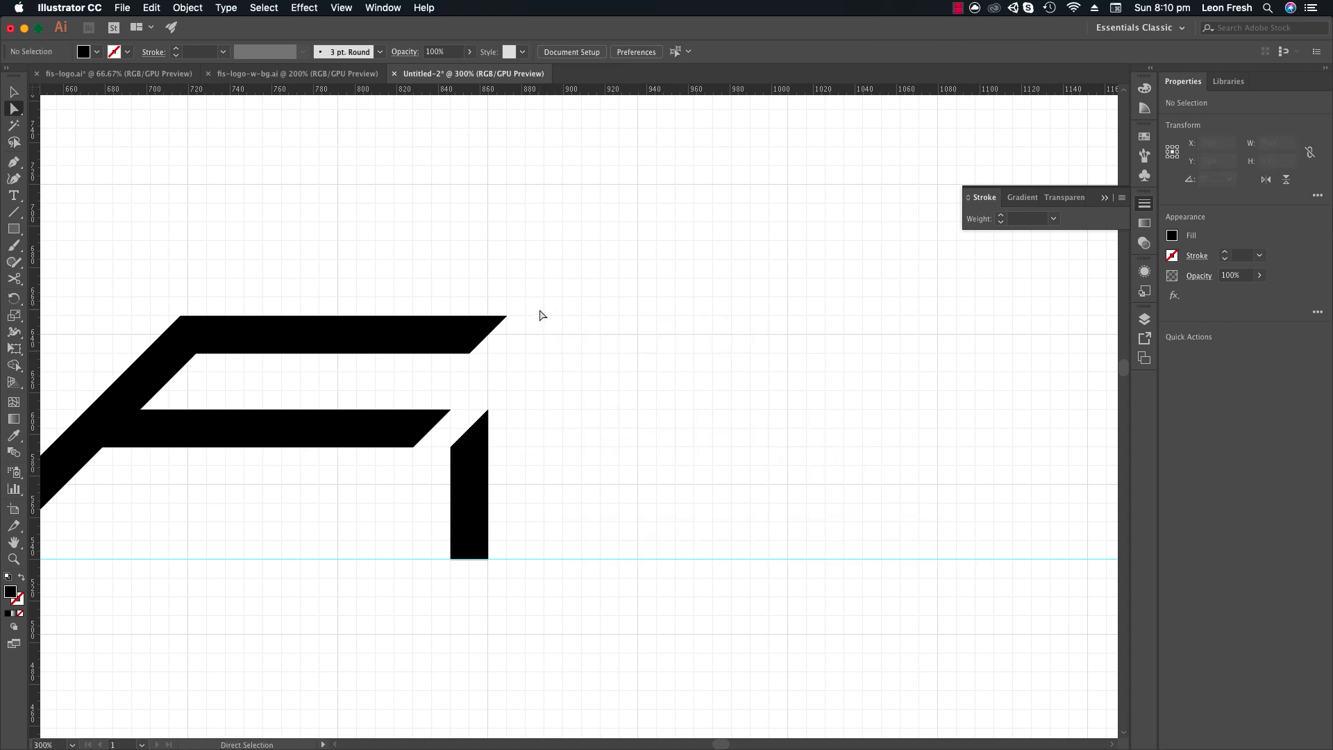
key("super+z")
Remove only the S's outer upper-left corner anchor so the corner is cut diagonally.
left_click_drag(535, 305, 522, 328)
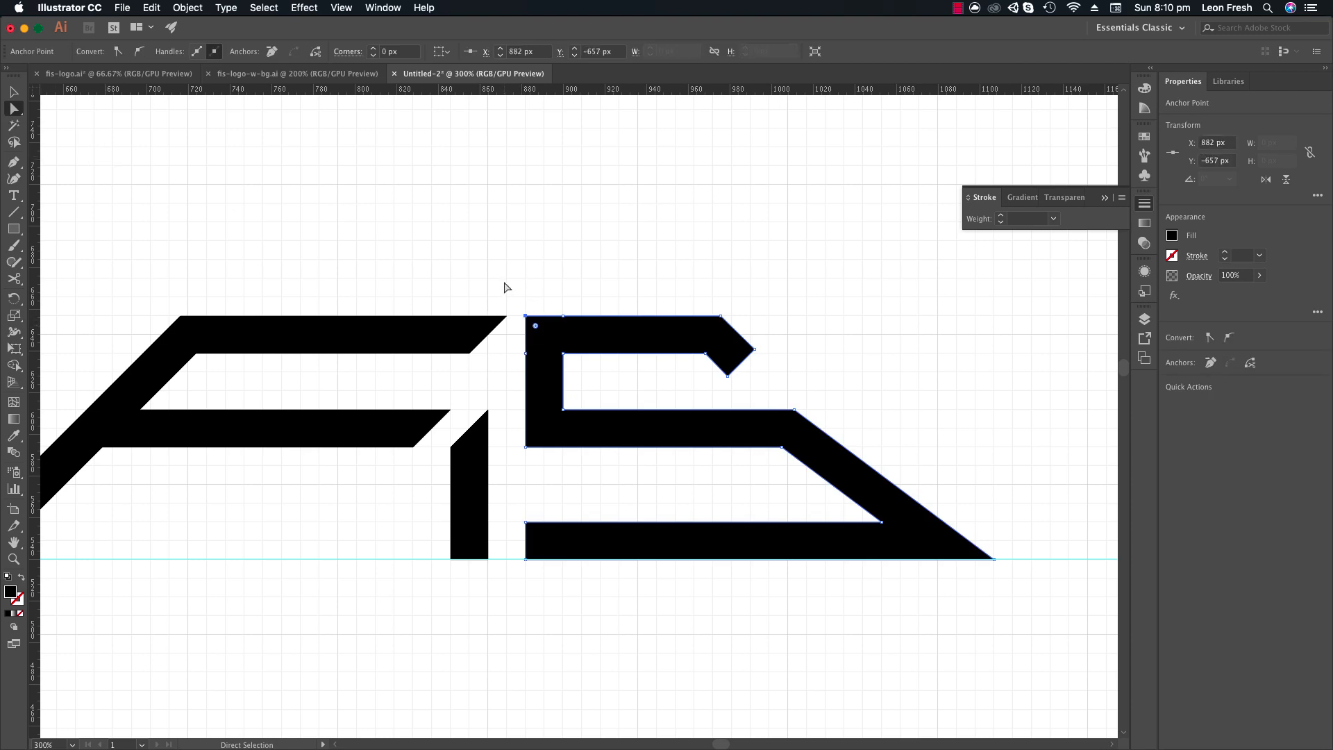
key("super+z")
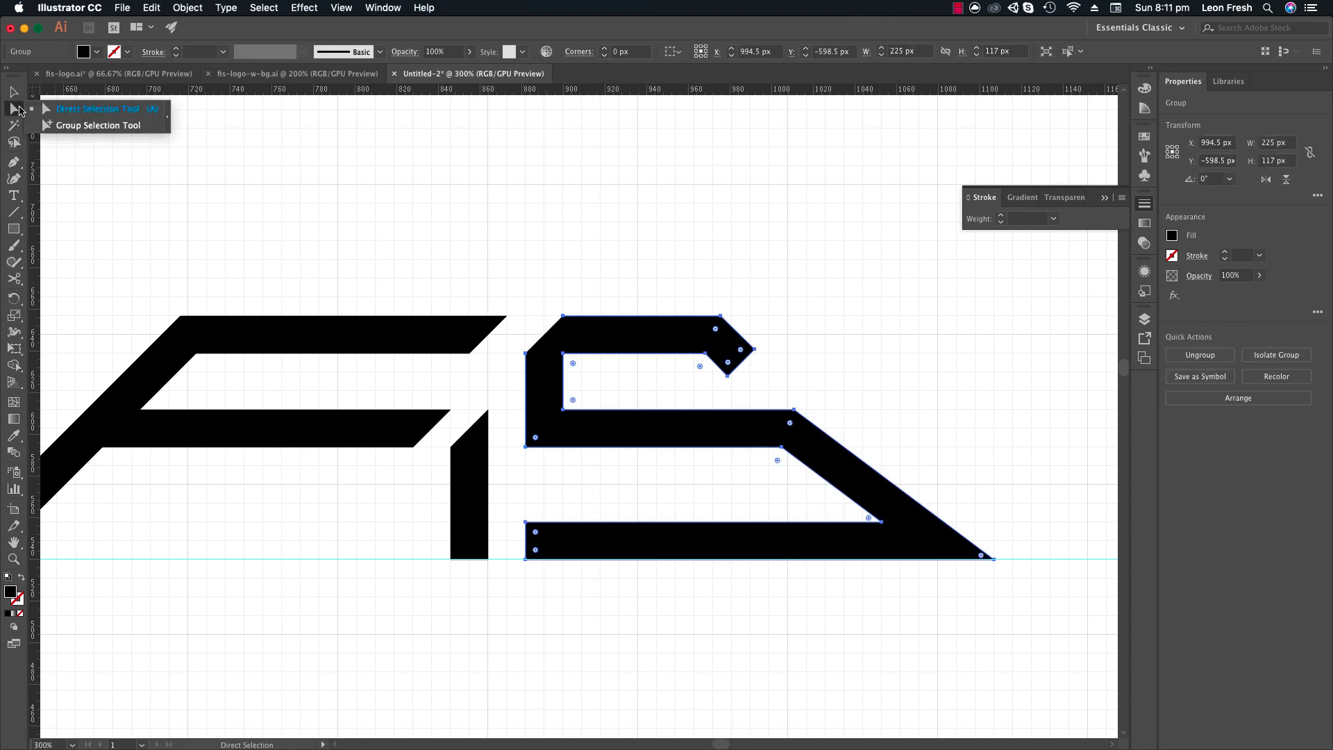
left_click(568, 288)
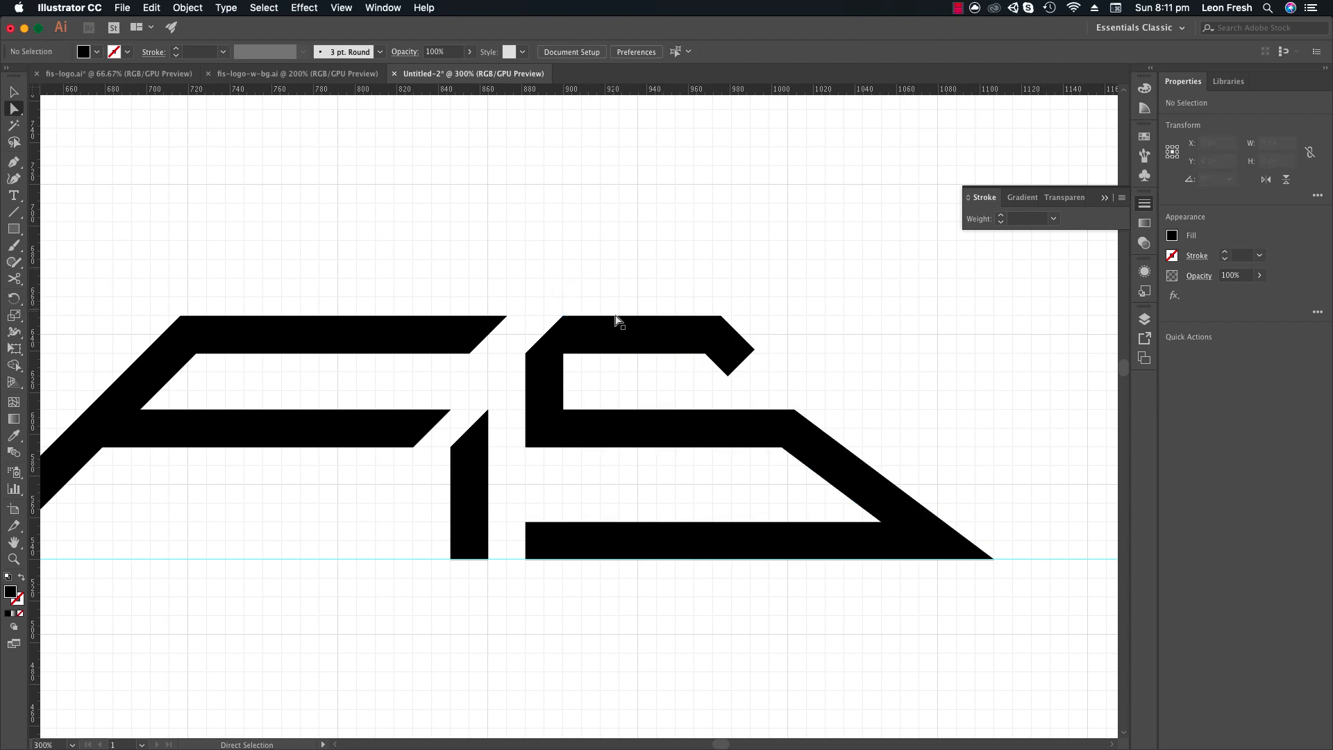
Close the S's open path across the cut upper-left corner using the Pen tool.
key("p")
left_click(563, 318)
left_click(526, 353)
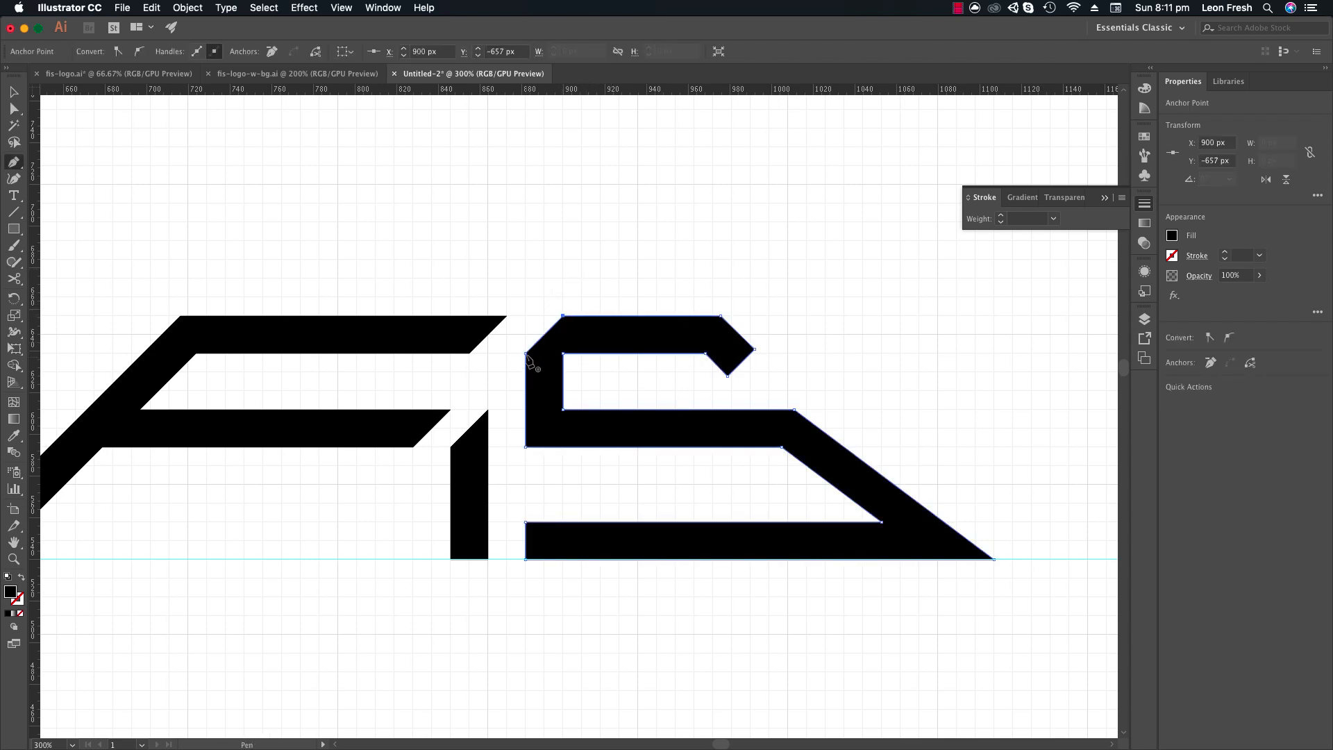
key("v")
left_click(540, 317)
left_click(563, 326)
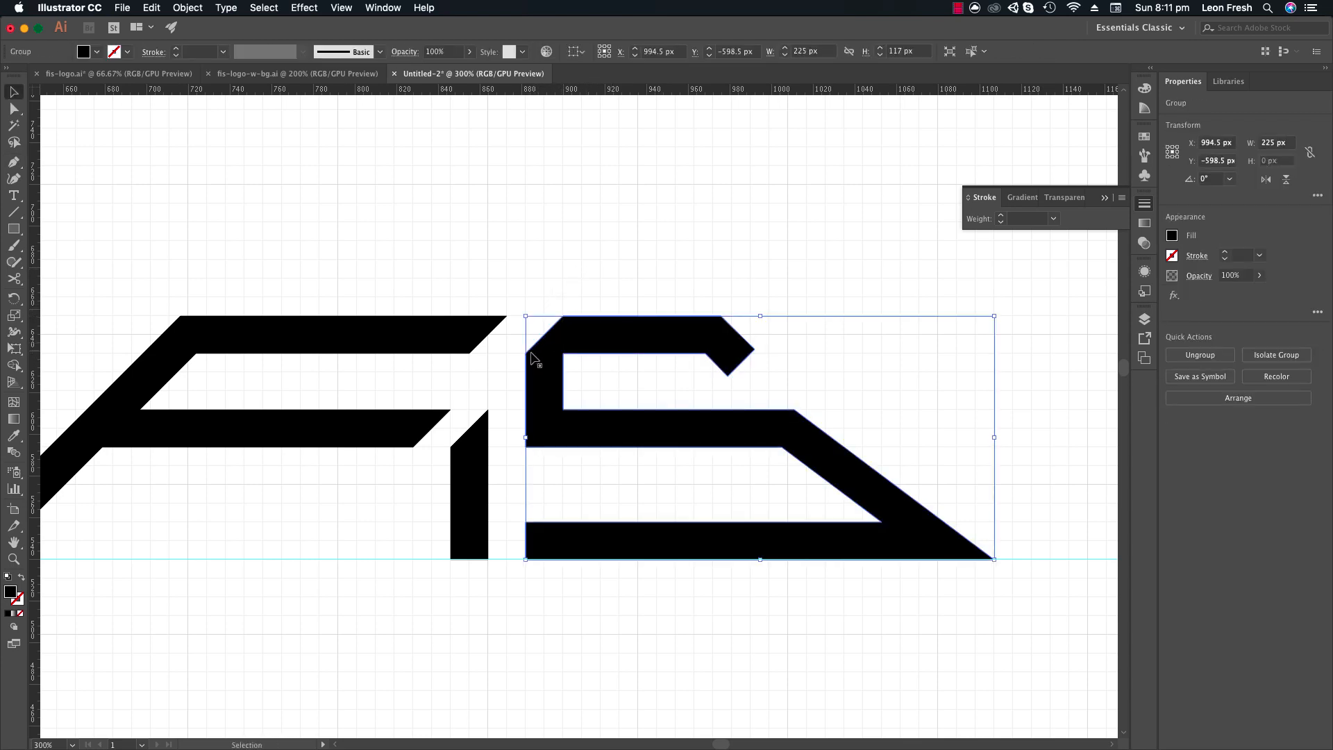
left_click(551, 276)
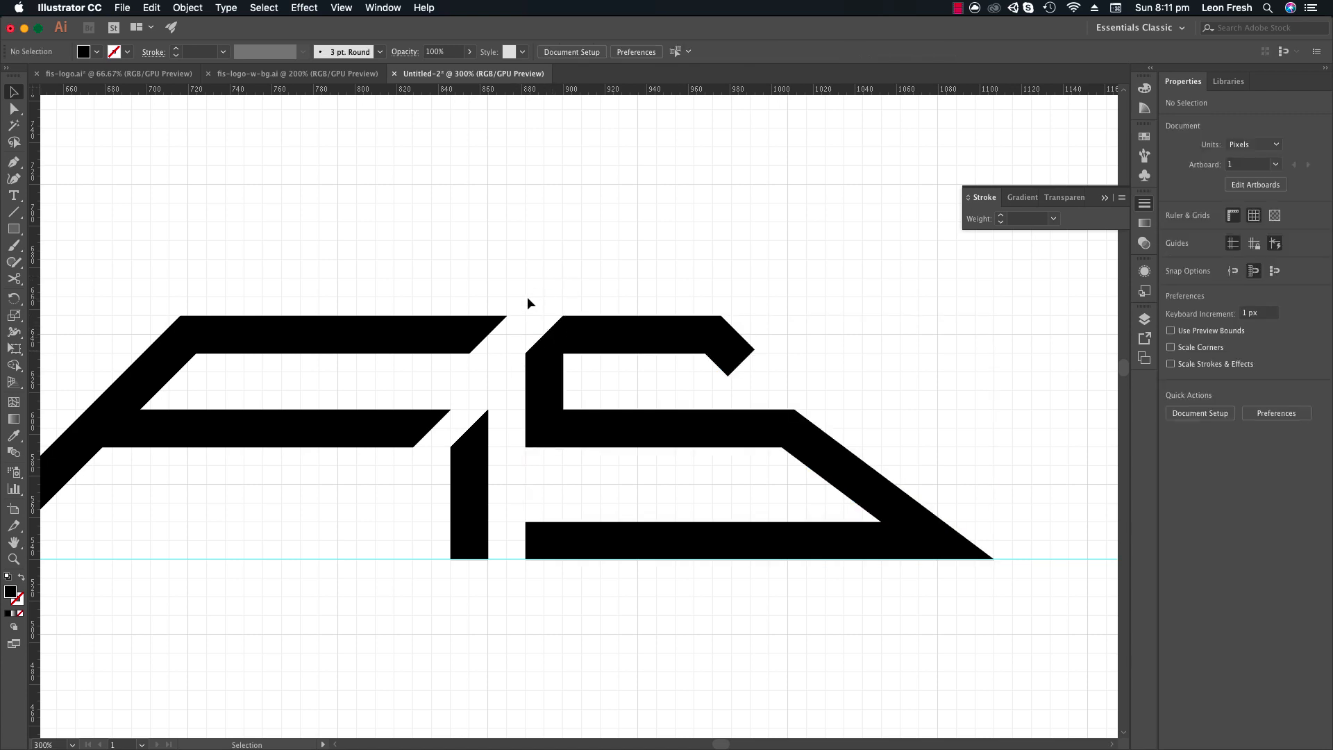
Extend the slanted end of the F's top bar until its tip lines up with the S's left edge at X 882 px.
left_click_drag(528, 298, 578, 248)
key("a")
left_click(549, 248)
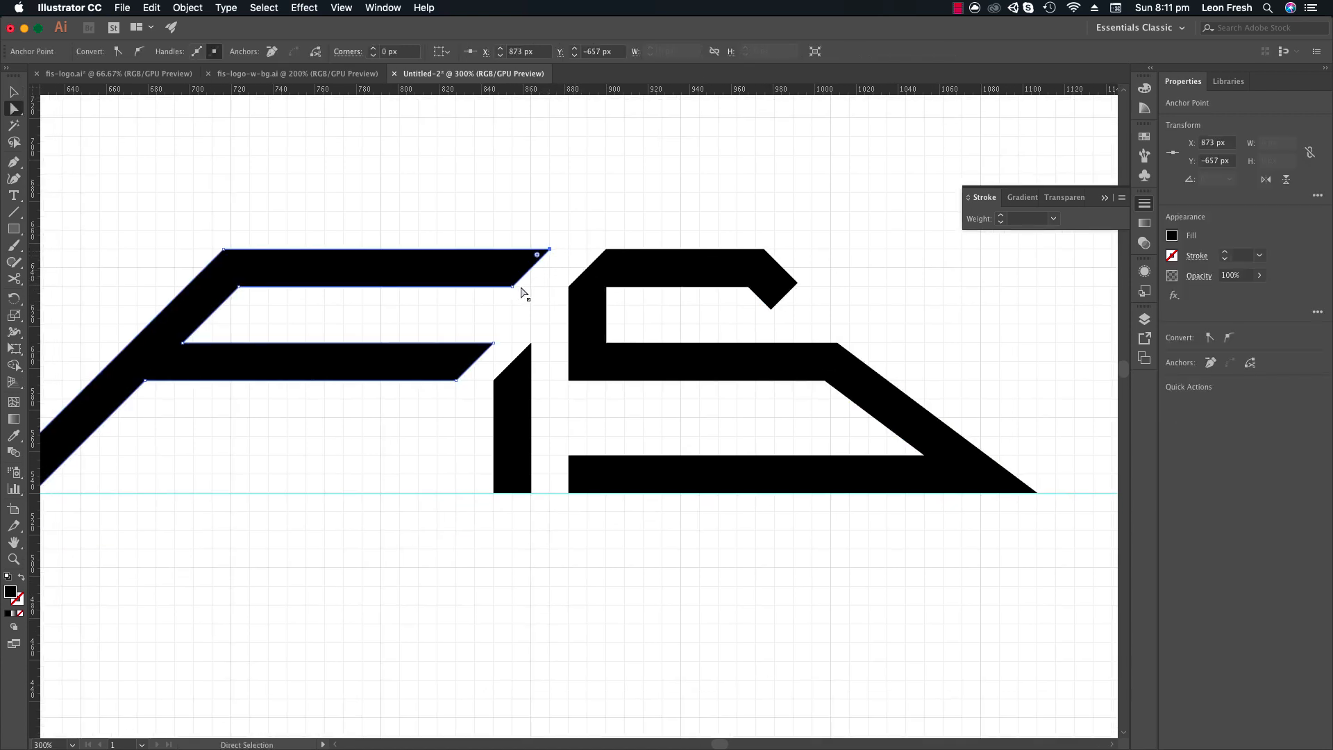
left_click(512, 286, "shift")
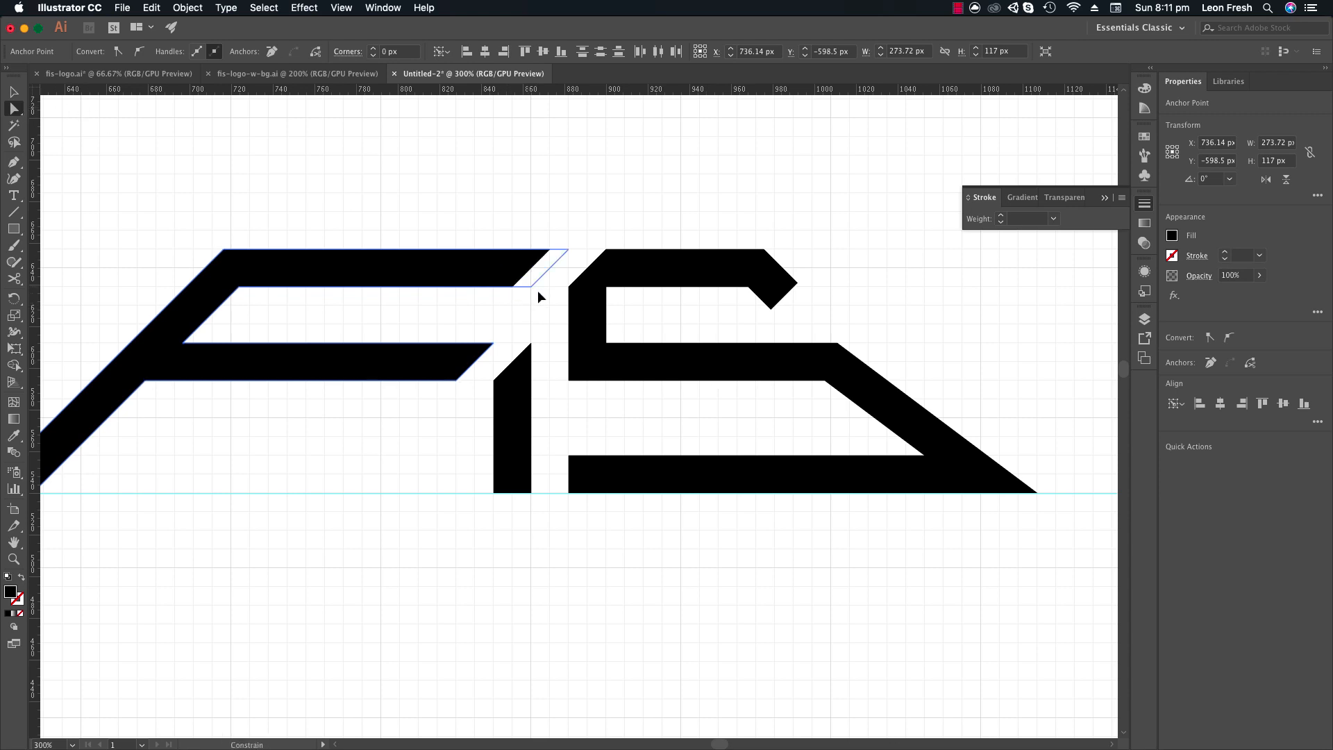
left_click_drag(538, 291, 538, 291)
left_click(609, 212)
Try moving the F's outer upper-left corner anchor diagonally down its leg to about X 709, Y -650 px.
left_click_drag(615, 346, 651, 245)
left_click(613, 210)
left_click_drag(875, 159, 610, 242)
left_click(610, 155)
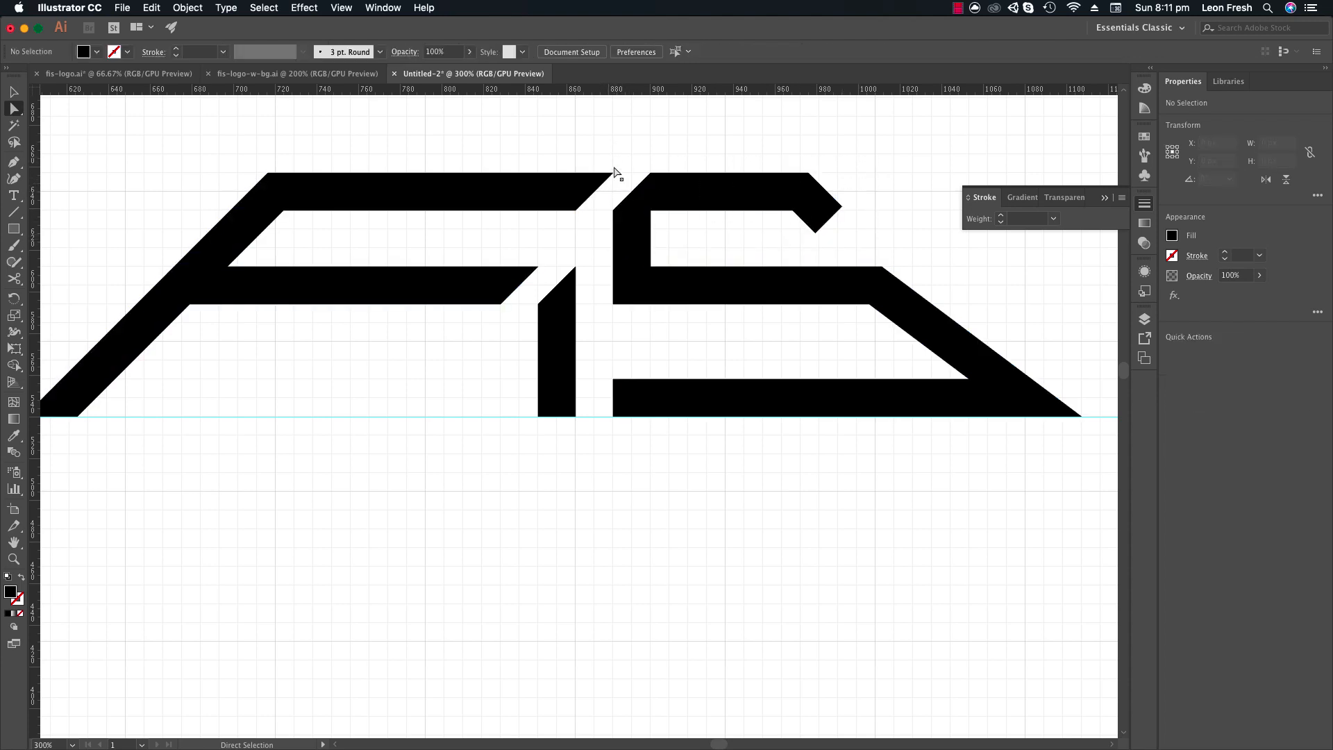
left_click(613, 172)
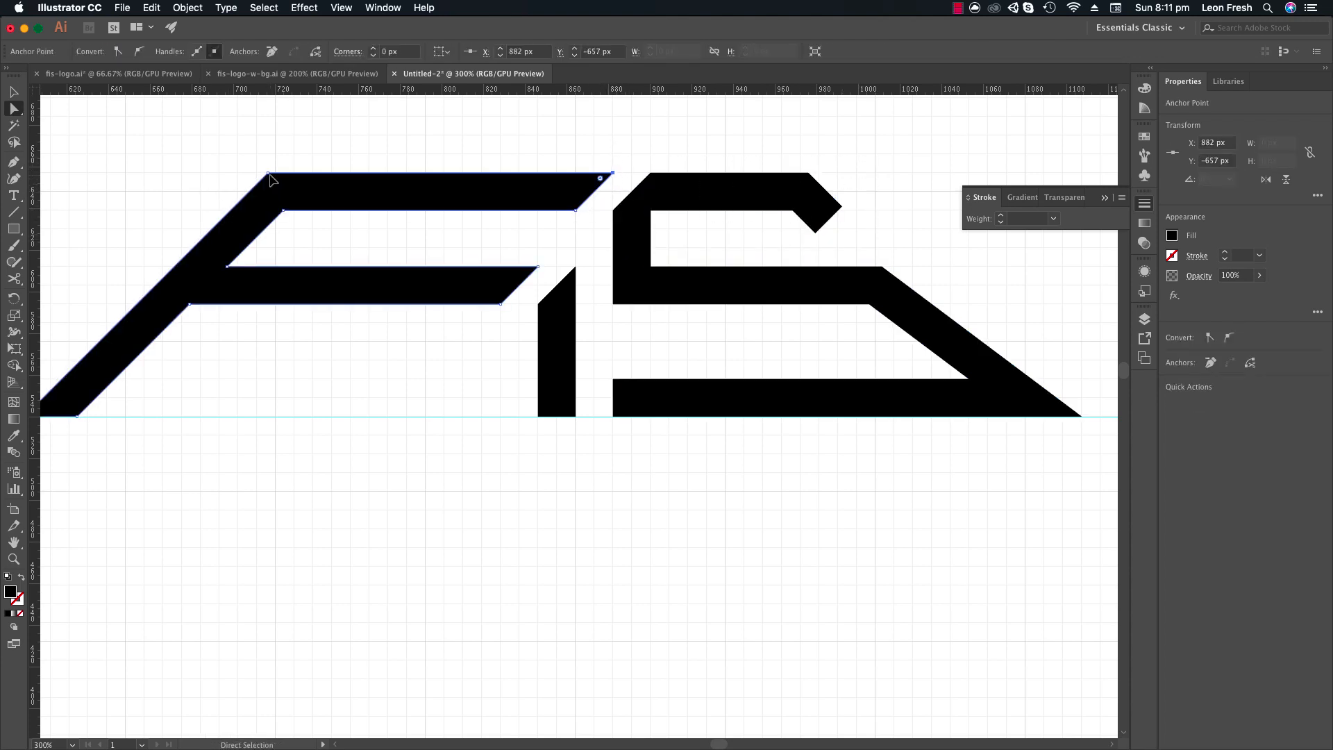
left_click_drag(270, 178, 255, 194)
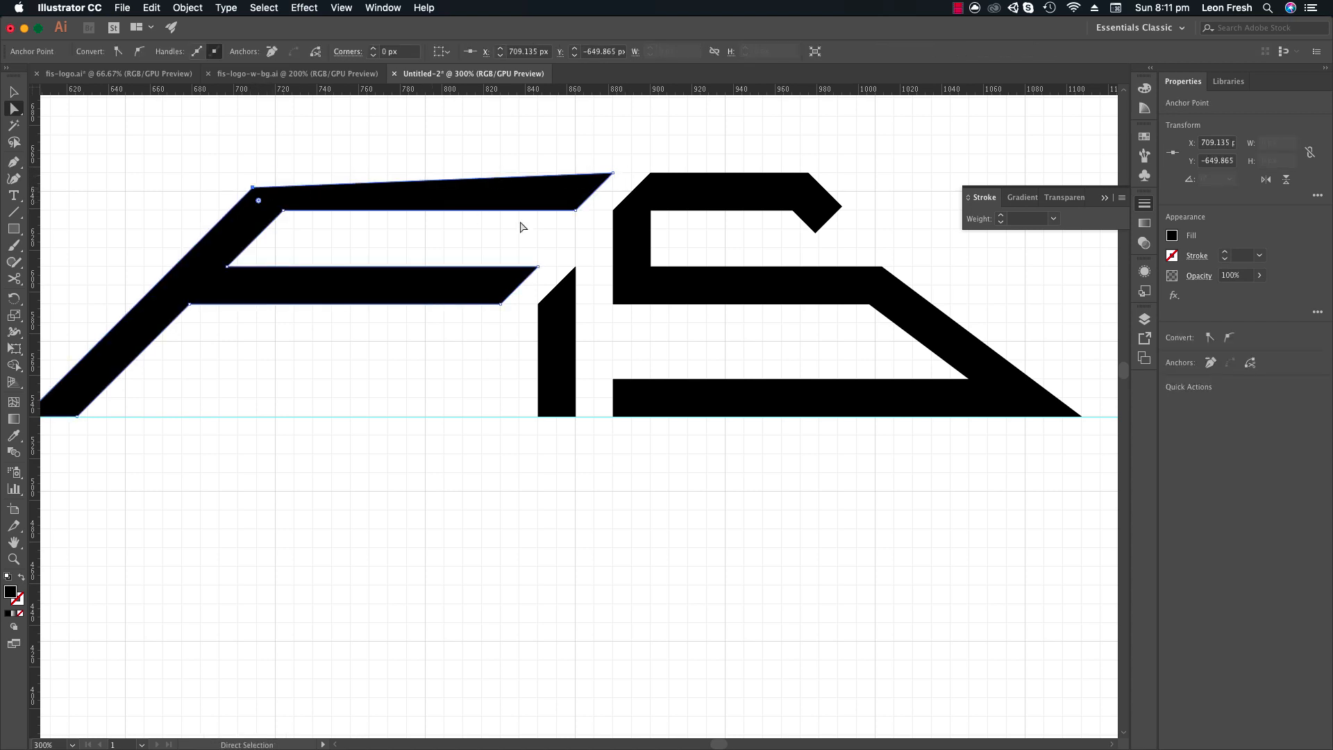
key("super+z")
left_click(566, 261)
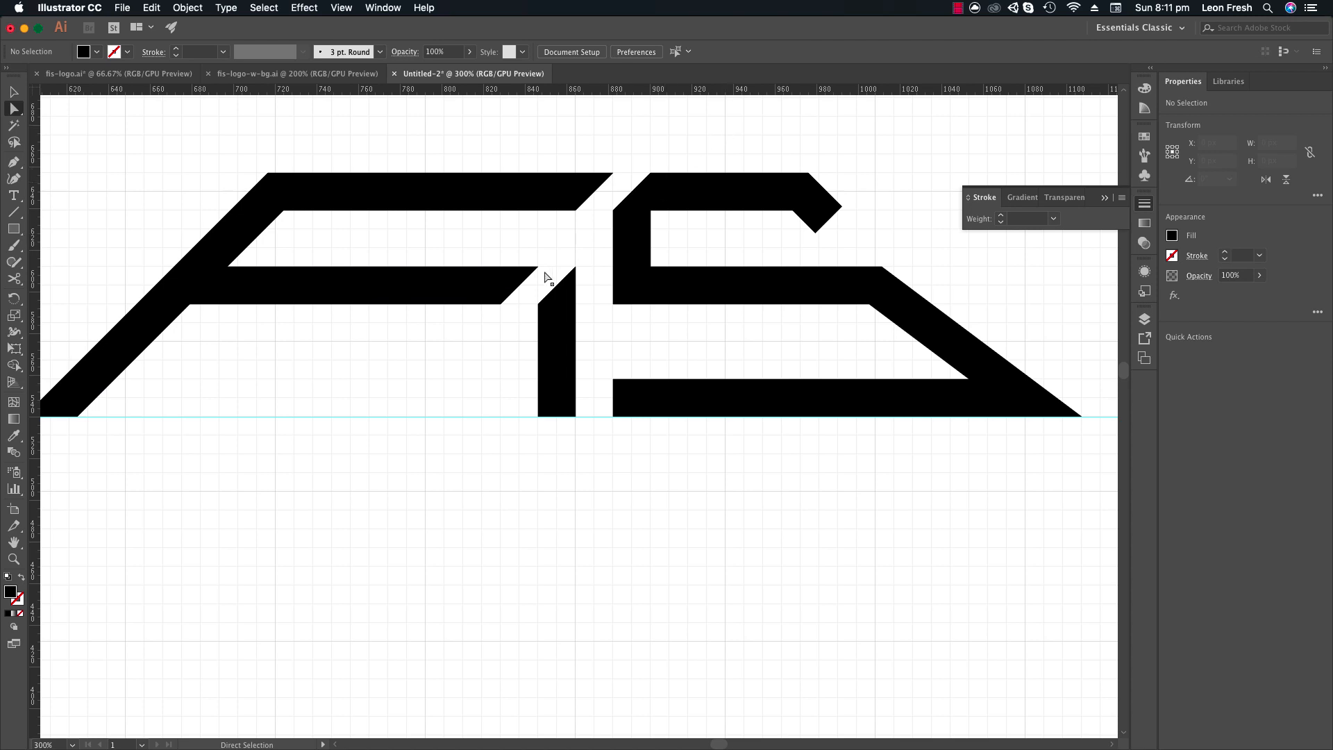
Draw a 45-degree diagonal line about 121.5 px wide and 121.5 px high across the gap between the letters.
left_click(14, 212)
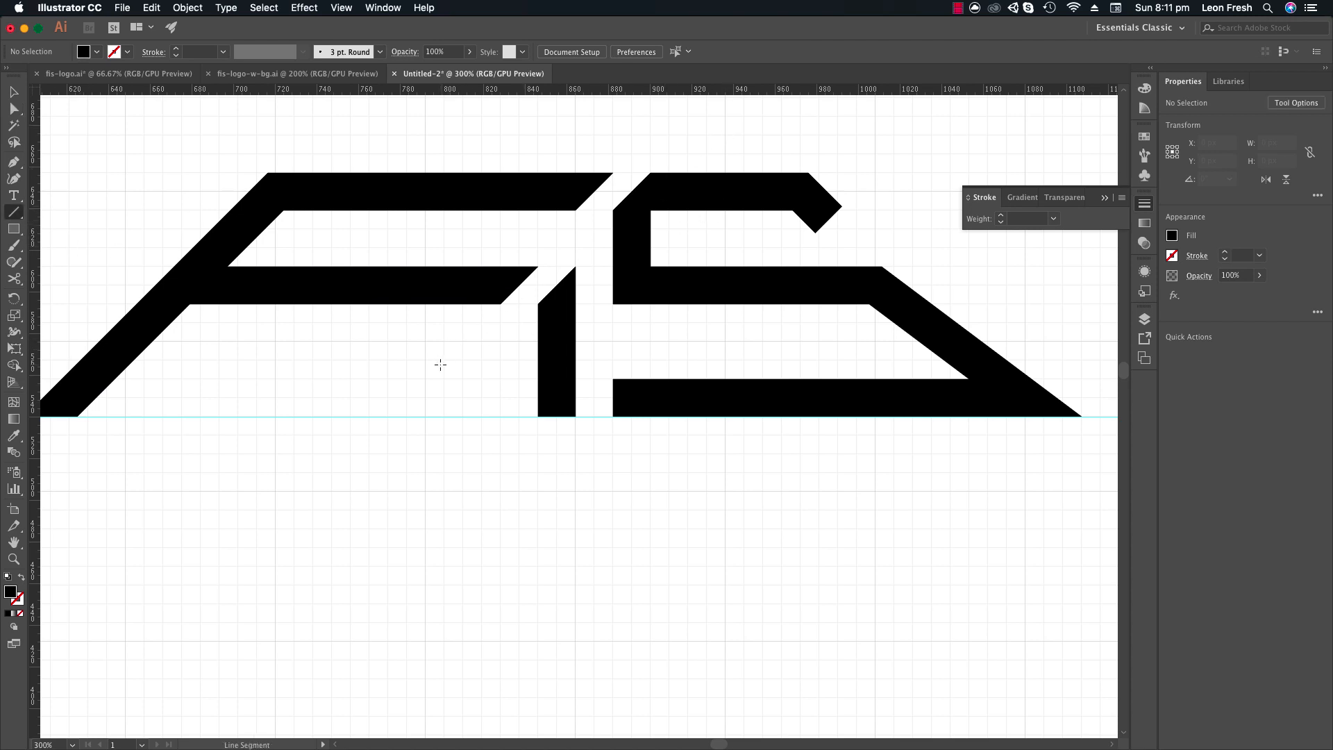
mouse_move(461, 379)
left_mouse_down()
mouse_move(766, 139)
mouse_move(719, 132)
mouse_move(721, 121)
mouse_move(687, 202)
mouse_move(693, 170)
mouse_move(483, 293)
mouse_move(434, 388)
left_mouse_up()
key("Delete")
key("v")
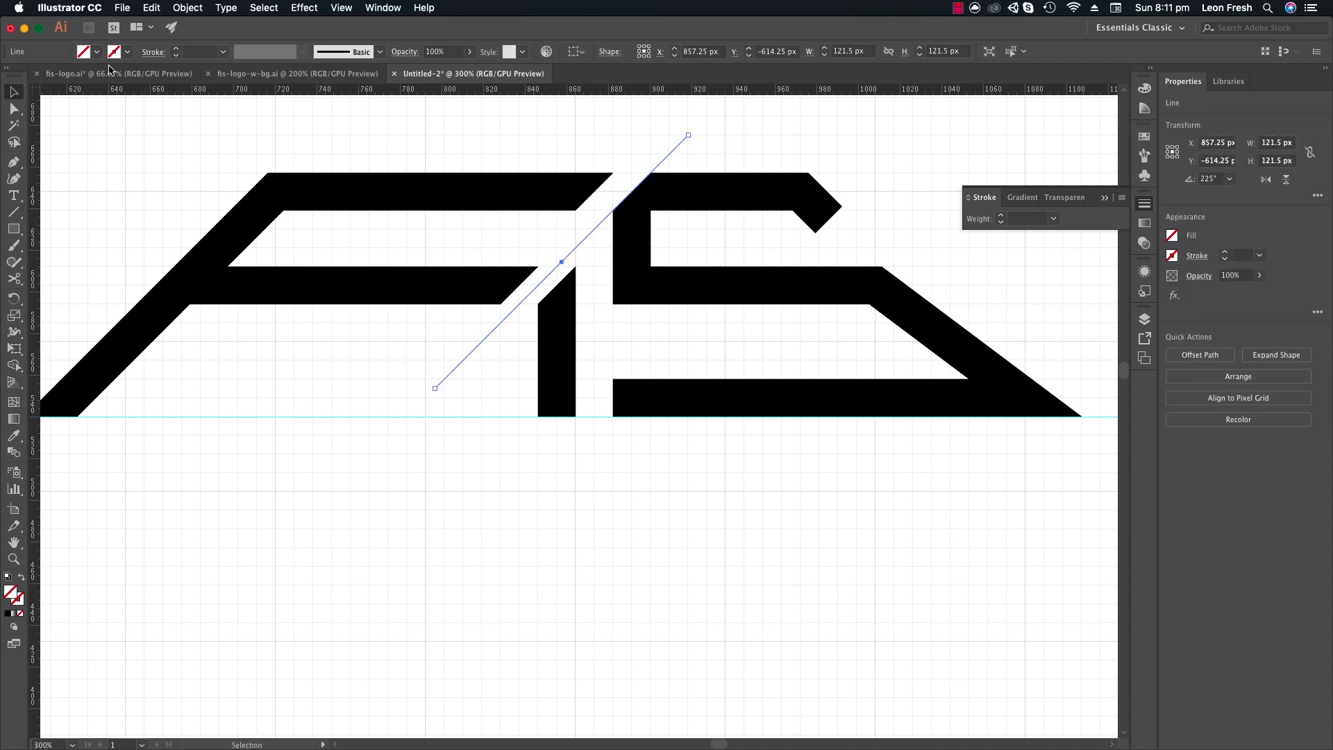
Give the diagonal line a black 1 pt stroke with no fill and align it with the I's slanted top edge.
left_click(101, 54)
left_click(39, 74)
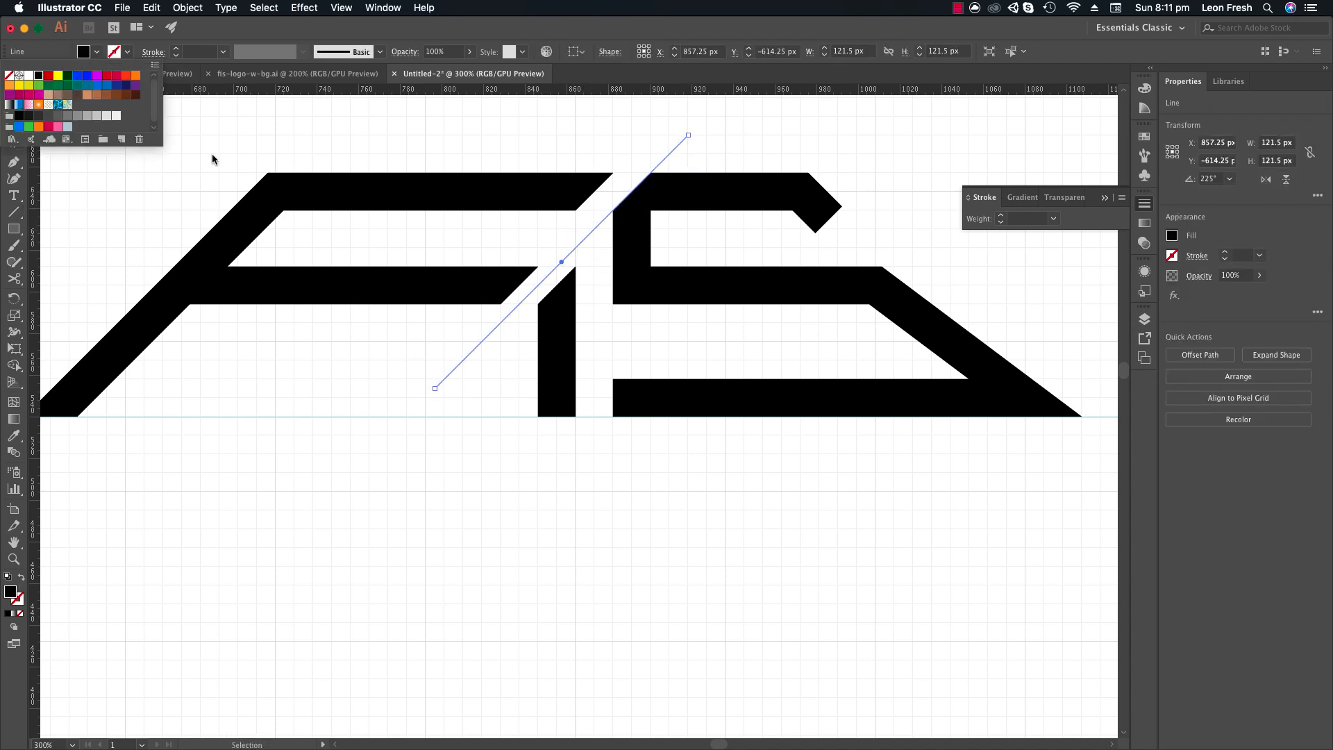
left_click(375, 196)
key("shift+x")
left_click(589, 255)
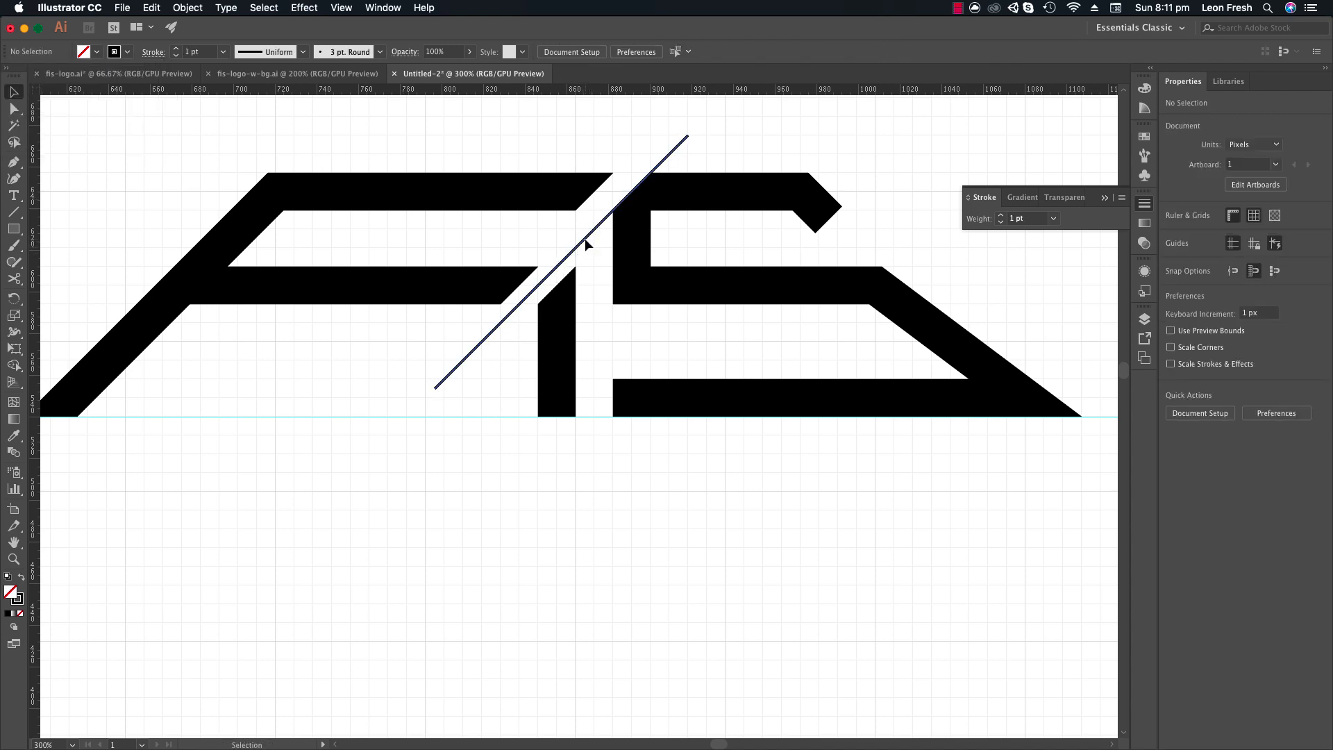
left_click_drag(585, 239, 526, 358)
left_click(590, 297)
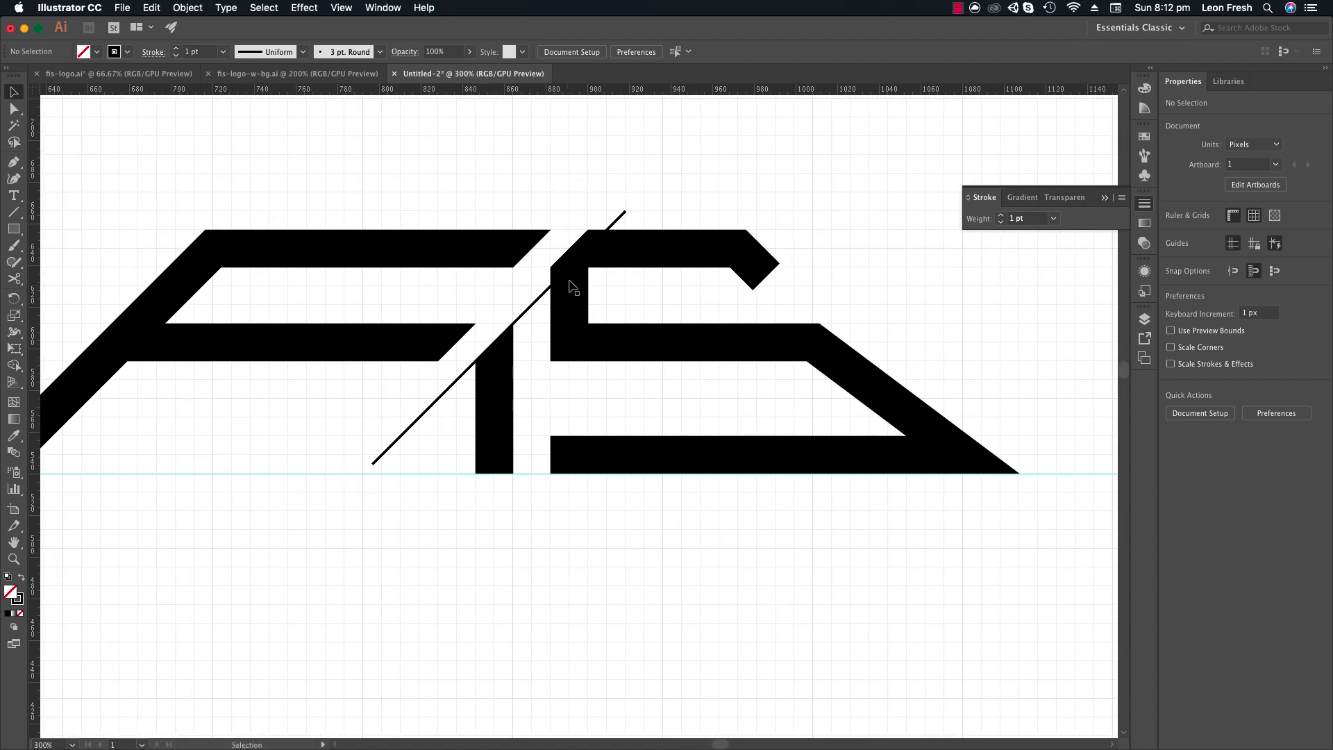
Try moving the lower anchor of the S's cut corner straight down onto the diagonal line.
key("a")
left_click(552, 268)
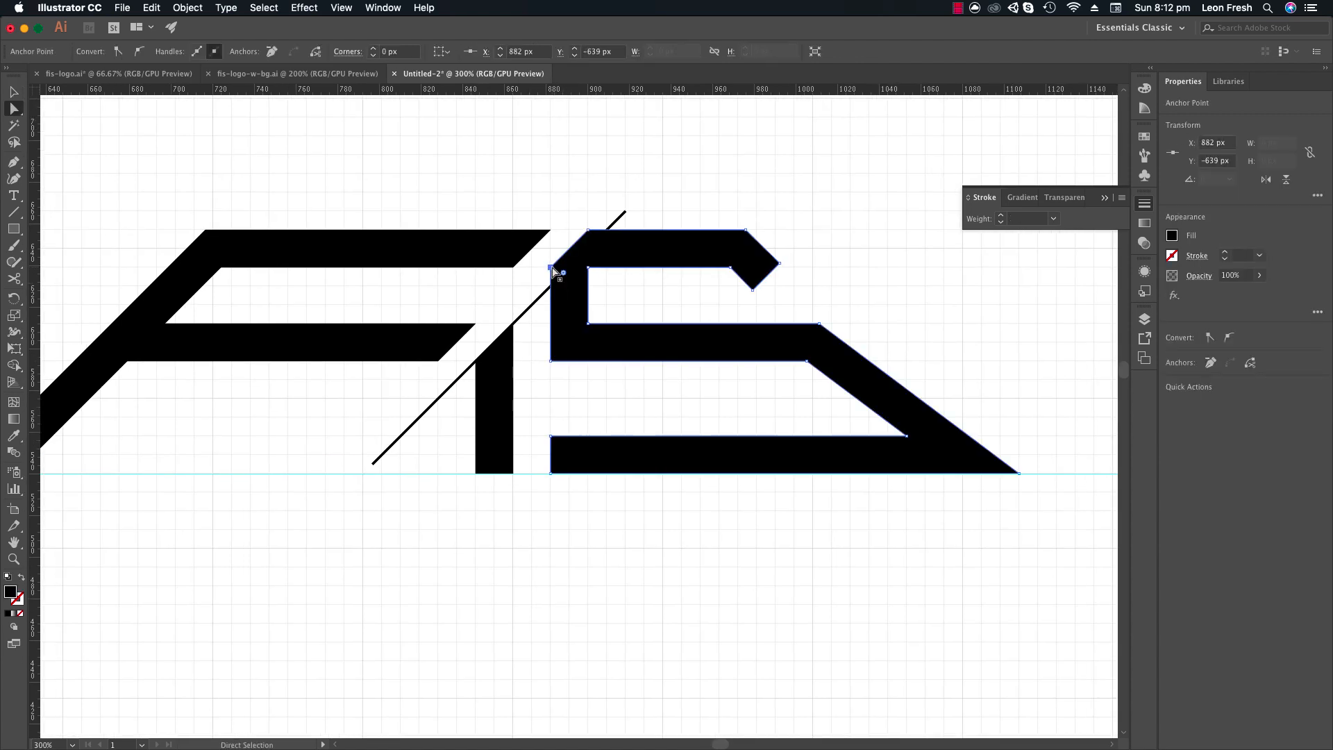
left_click_drag(552, 268, 552, 285)
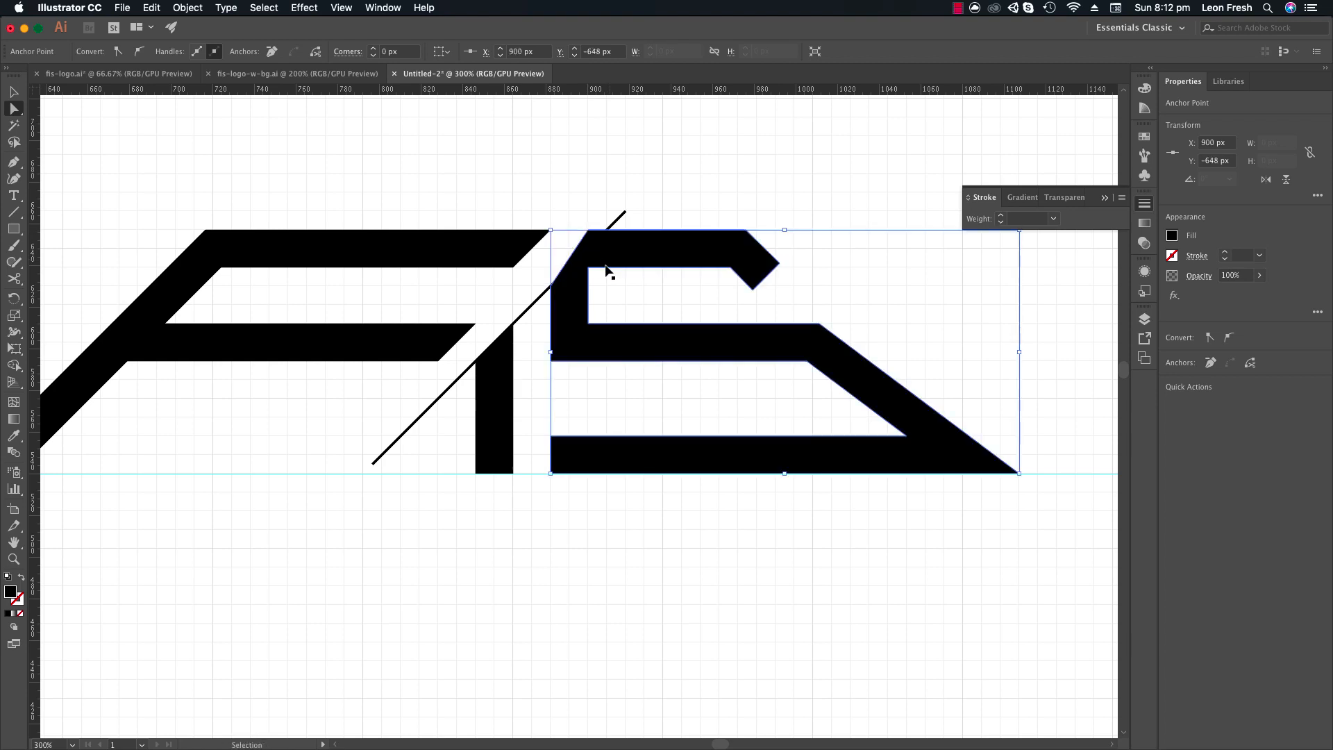
key("super+z")
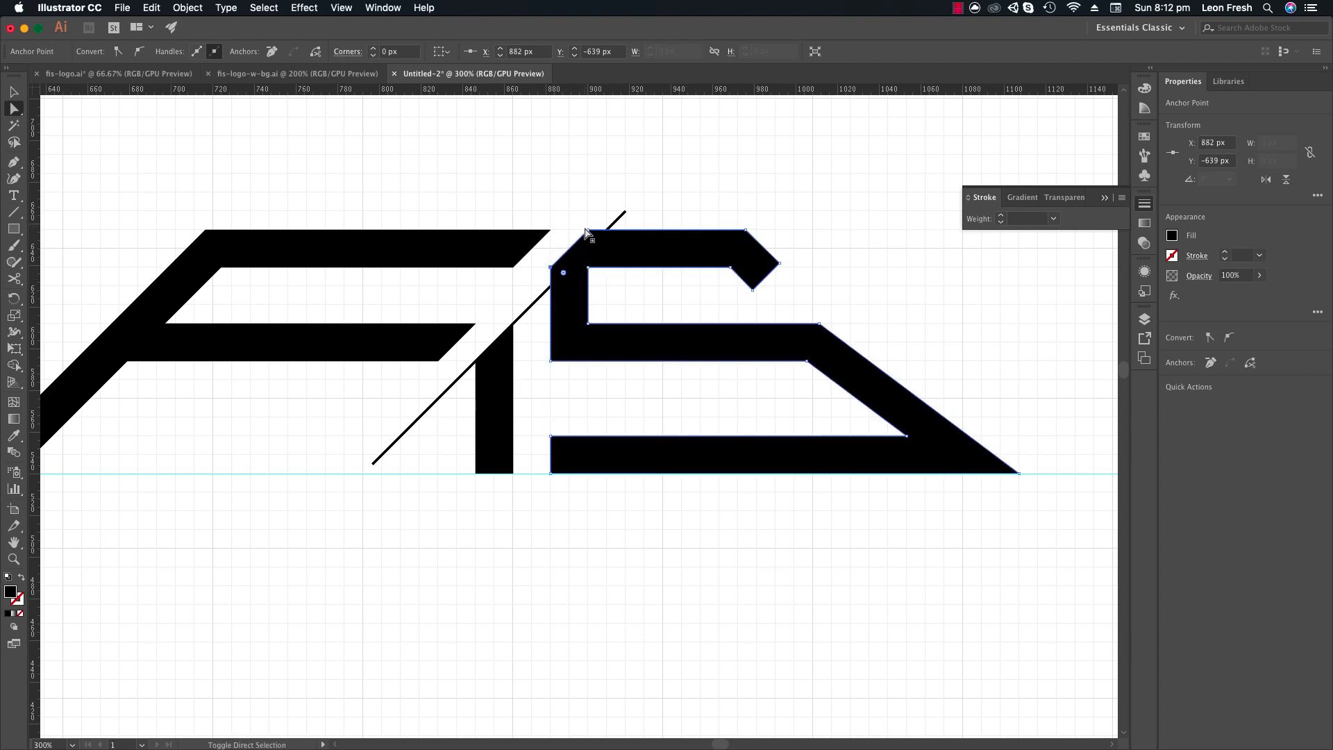
Lower all anchors of the S's top bar and hook until the corner cut meets the diagonal line, making the S 108 px high.
left_click(587, 233)
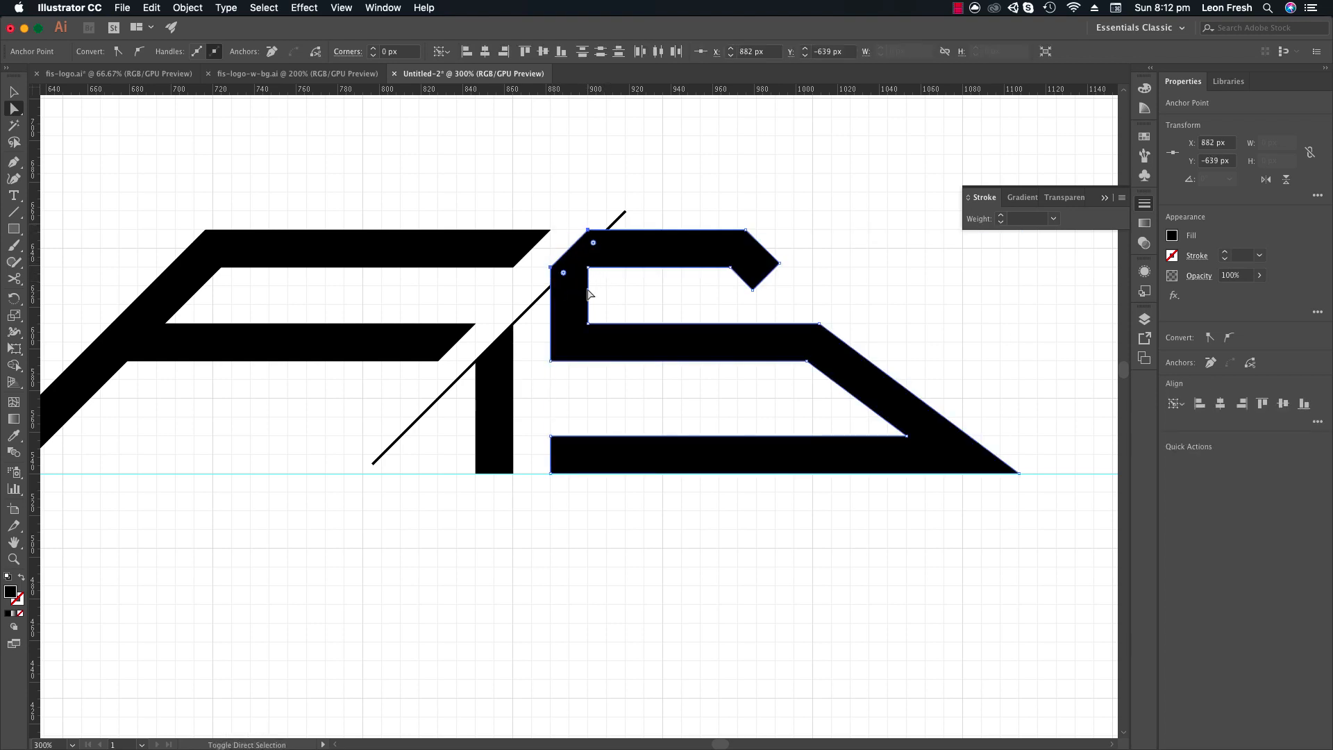
left_click(551, 268, "shift")
left_click(588, 231, "shift")
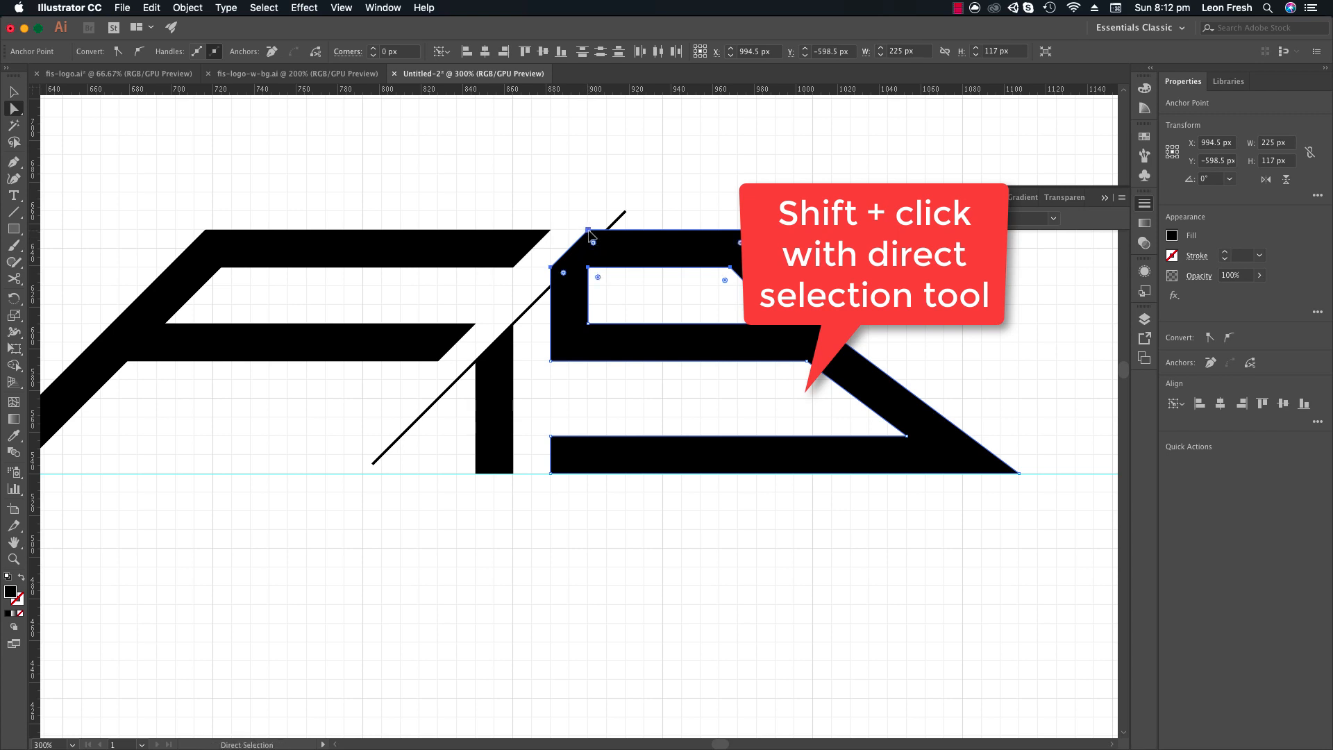
left_click_drag(589, 234, 590, 248)
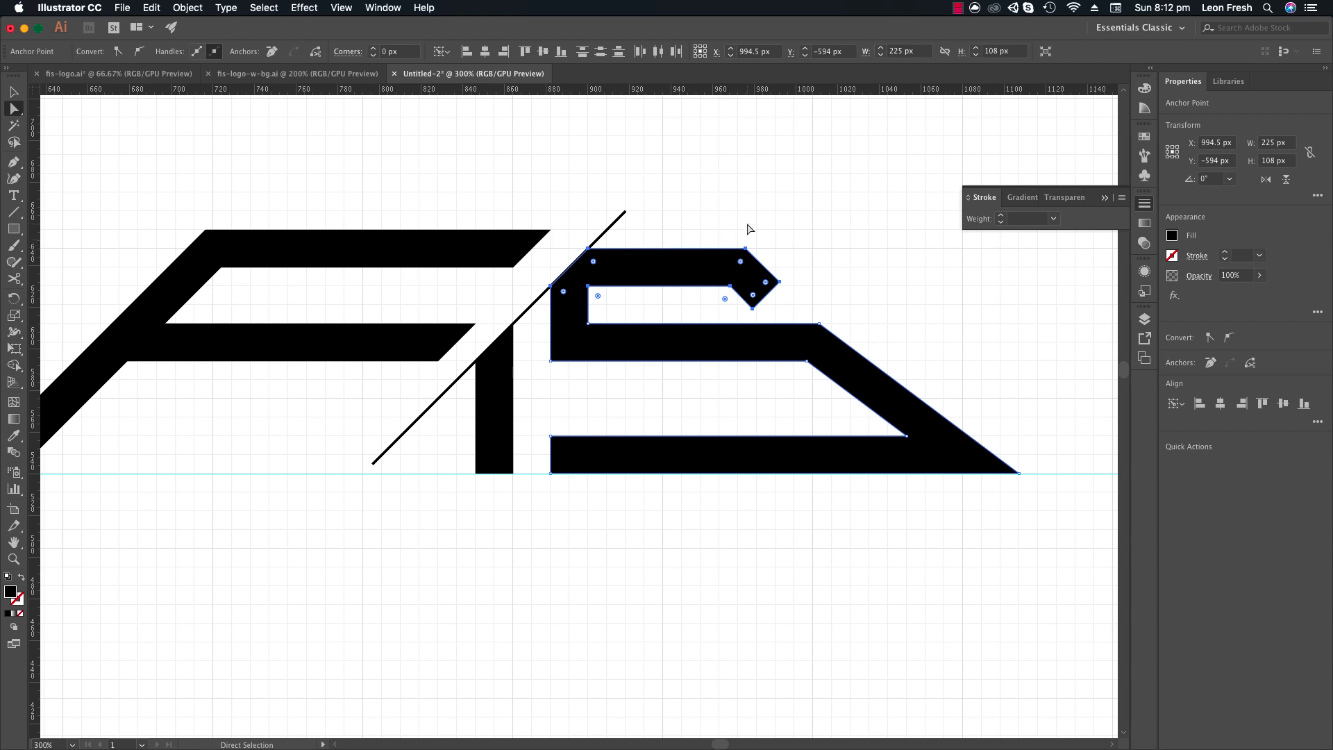
left_click(748, 229)
Shift the F's top bar anchors diagonally down along its leg to match the S, making the F 108 px high.
left_click_drag(848, 301, 852, 251)
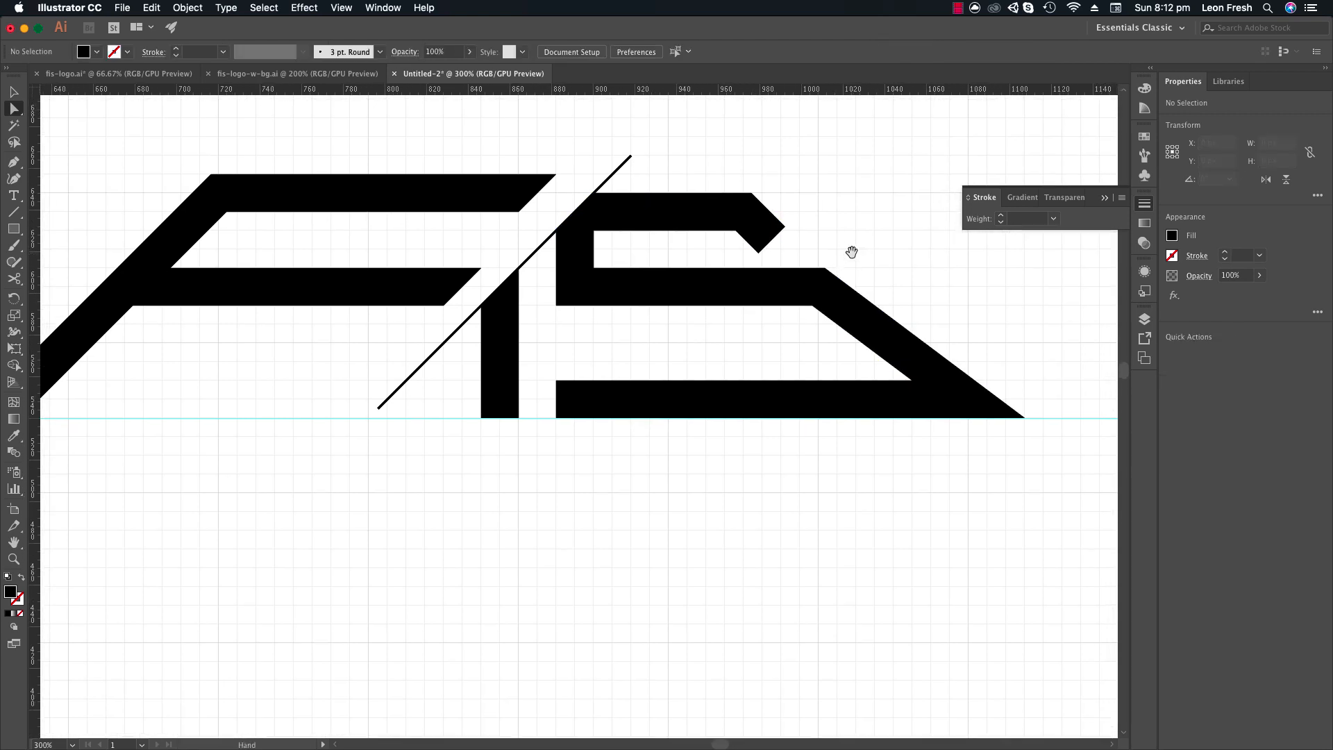
left_click_drag(379, 185, 559, 236)
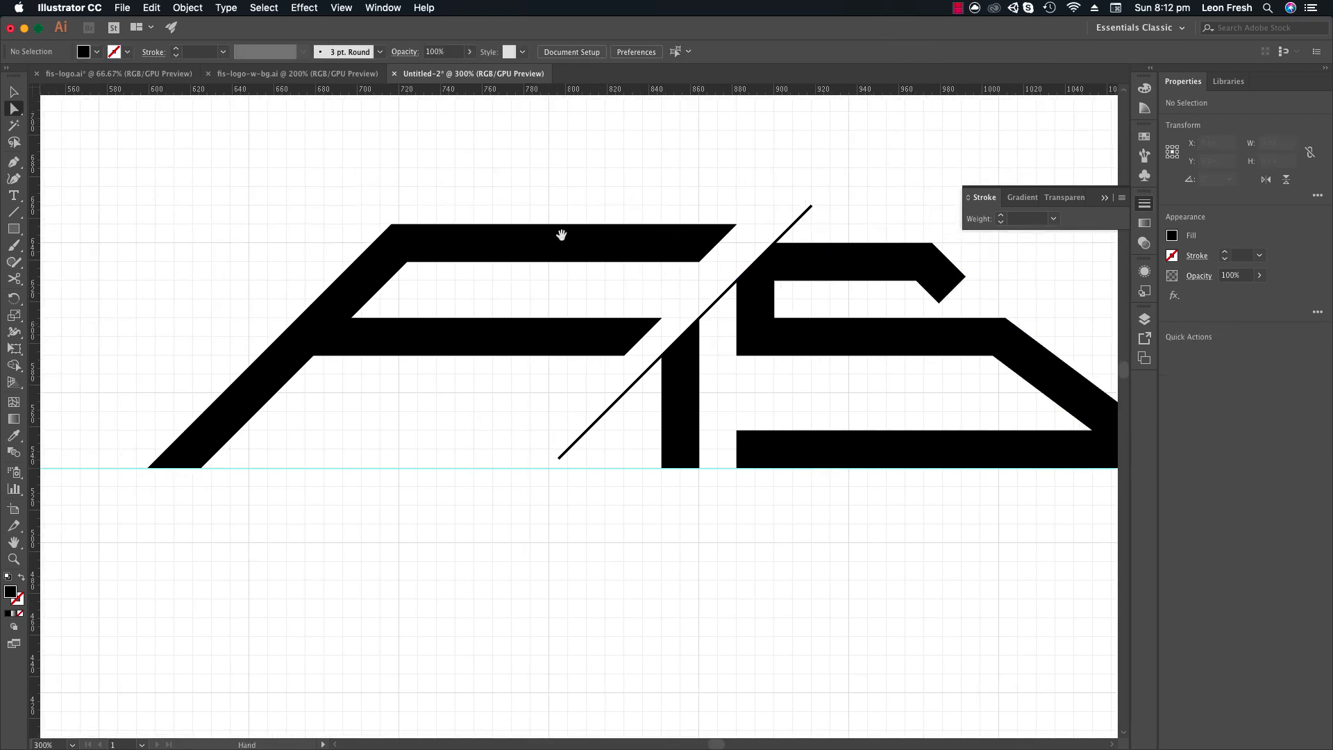
left_click(699, 263)
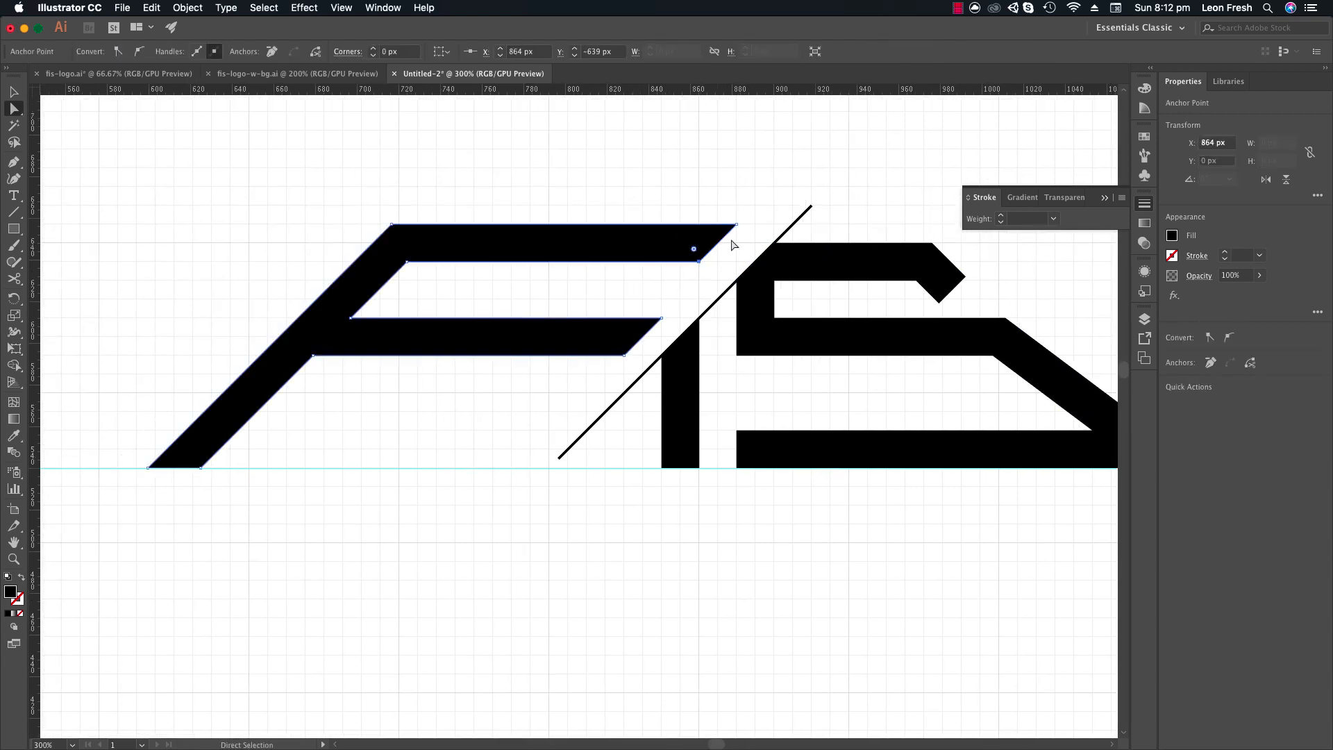
left_click(407, 263)
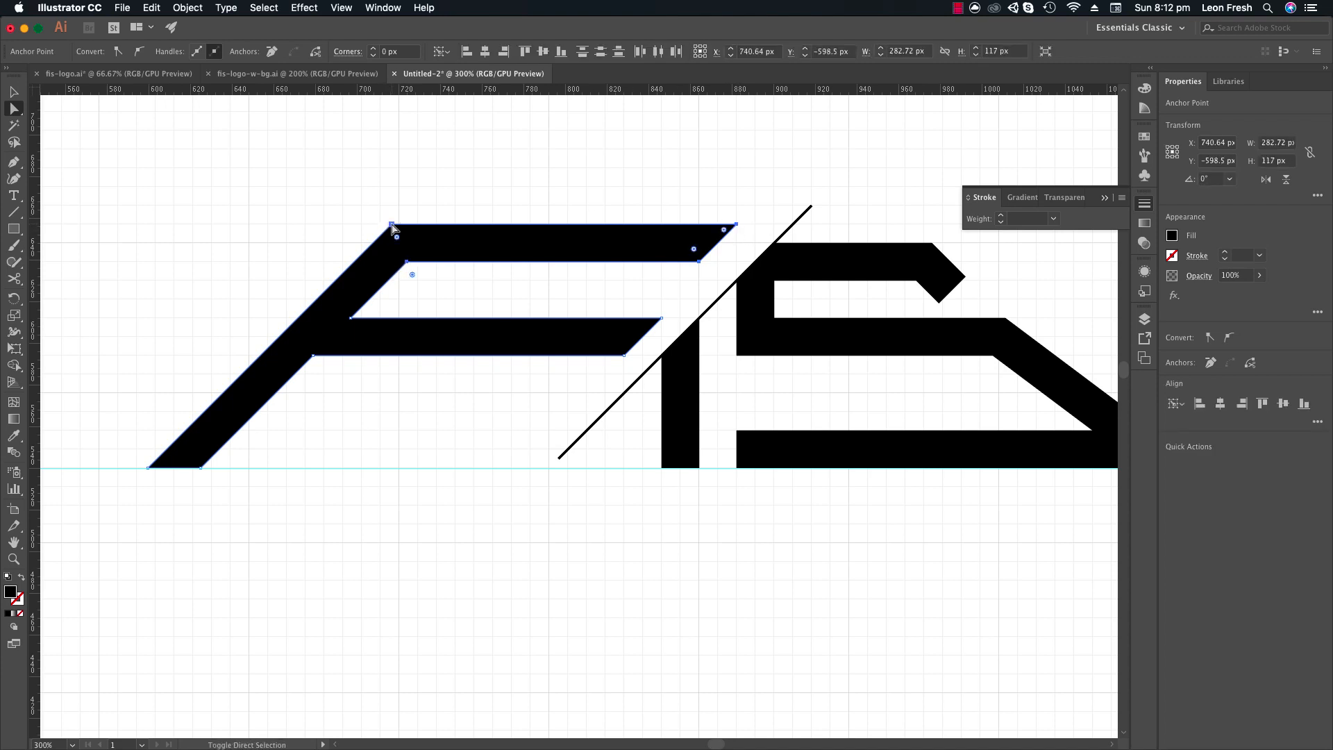
left_click_drag(392, 227, 370, 252)
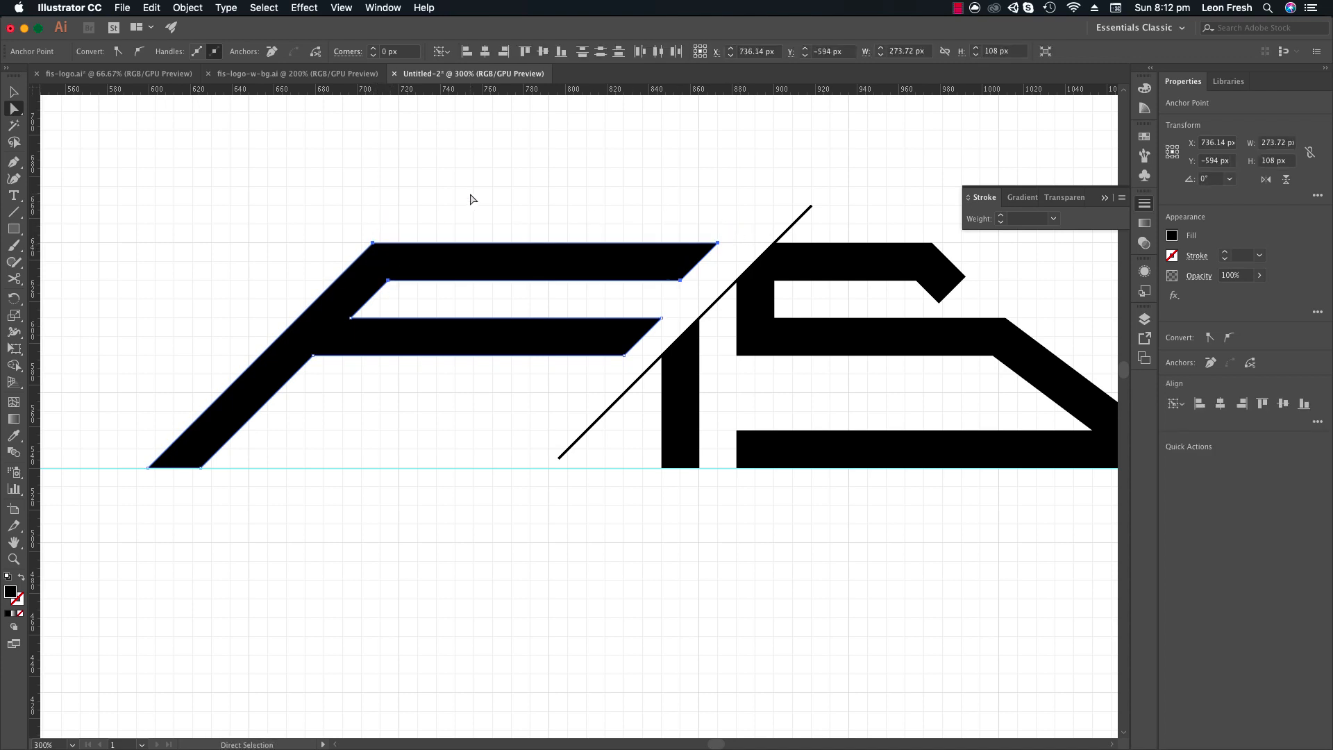
left_click(469, 199)
Delete the diagonal line crossing the letters.
key("z")
left_click(513, 315, "alt")
left_click(517, 314, "alt")
left_click_drag(583, 282, 285, 84)
key("v")
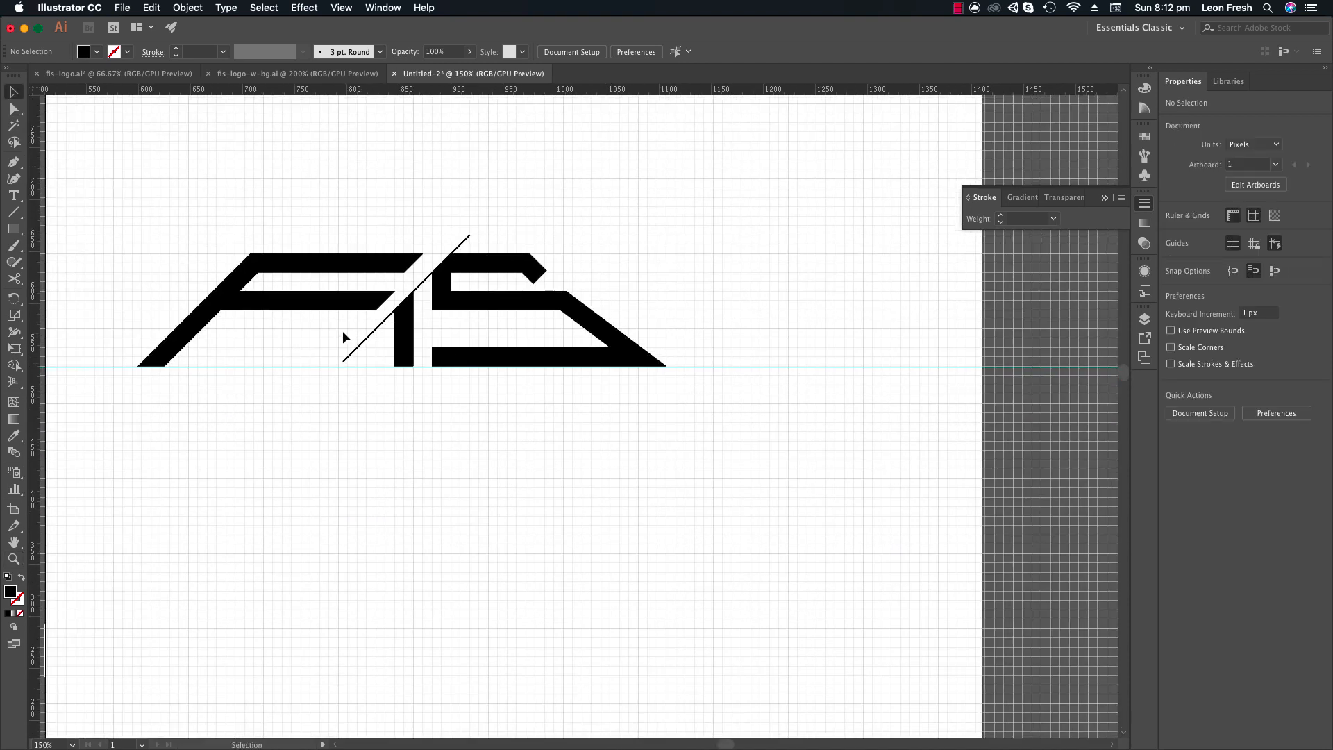
left_click(352, 352)
key("Delete")
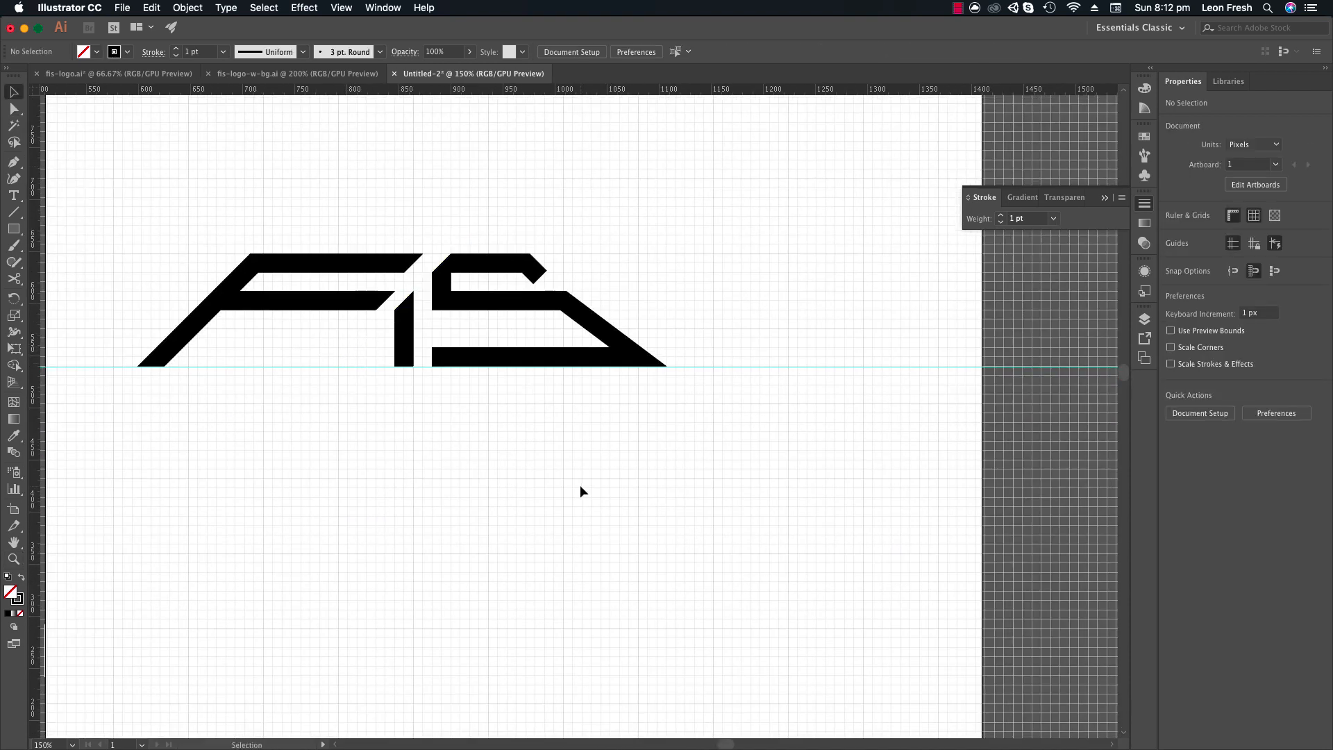
Extend the slanted end of the F's shortened top bar horizontally until its tip meets the S's left edge line.
key("z")
left_click(447, 304)
left_click(519, 404)
left_click(598, 393)
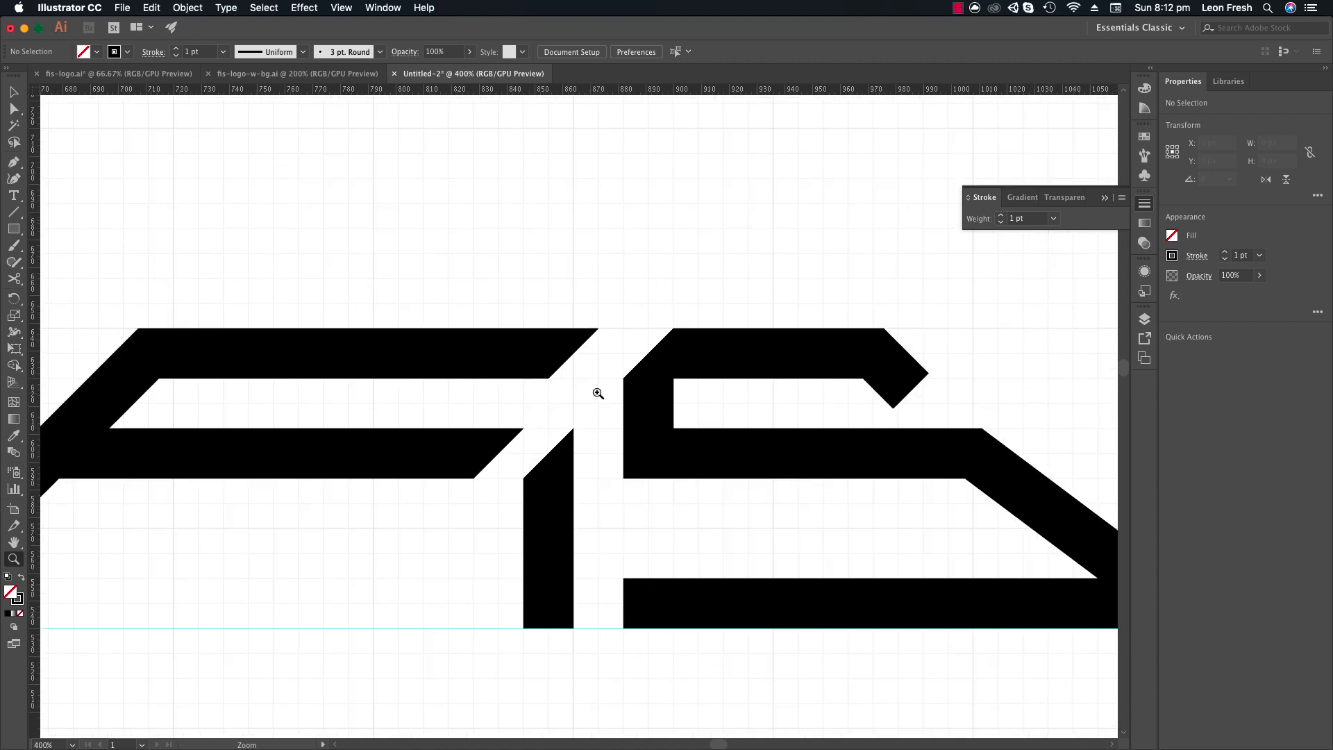
key("a")
left_click(548, 379)
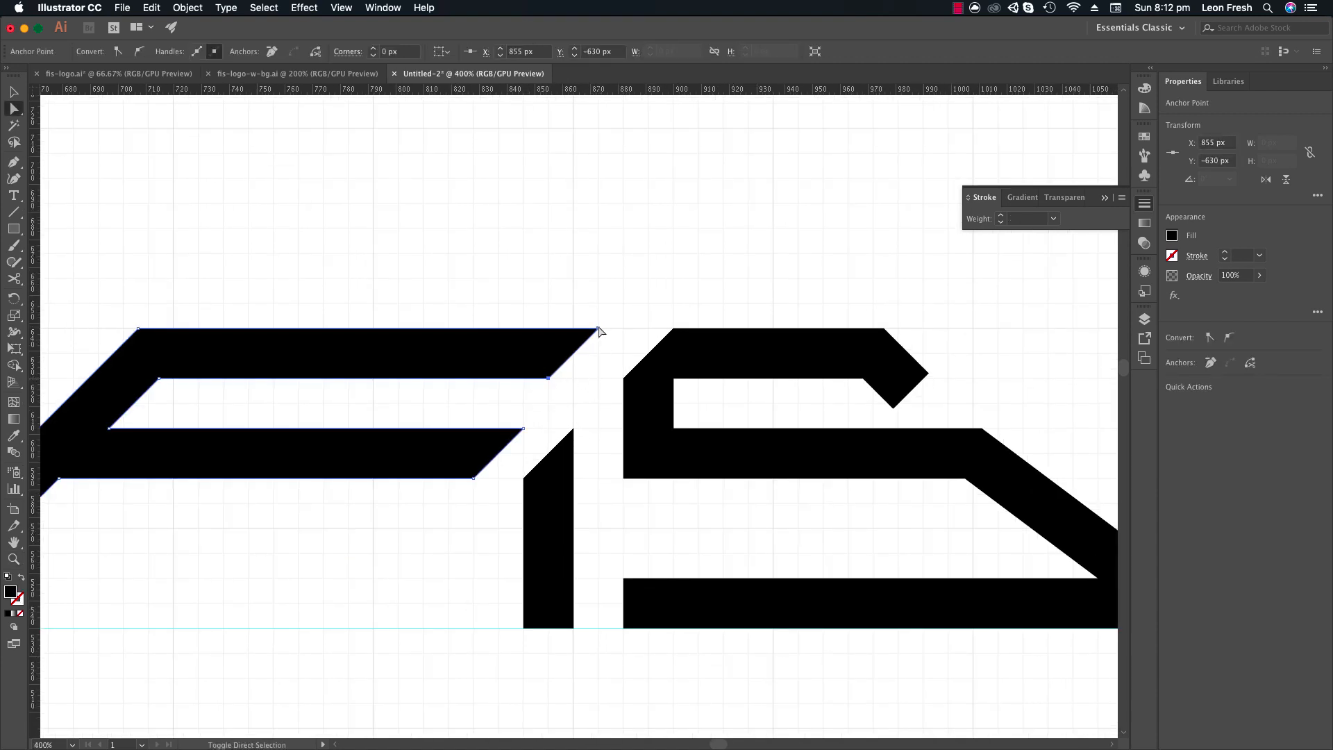
left_click(598, 327, "shift")
left_click_drag(598, 328, 624, 327)
left_click(645, 273)
Examine the proportions and diagonal gap of the whole logo, comparing it with the earlier version beside the artboard.
key("z")
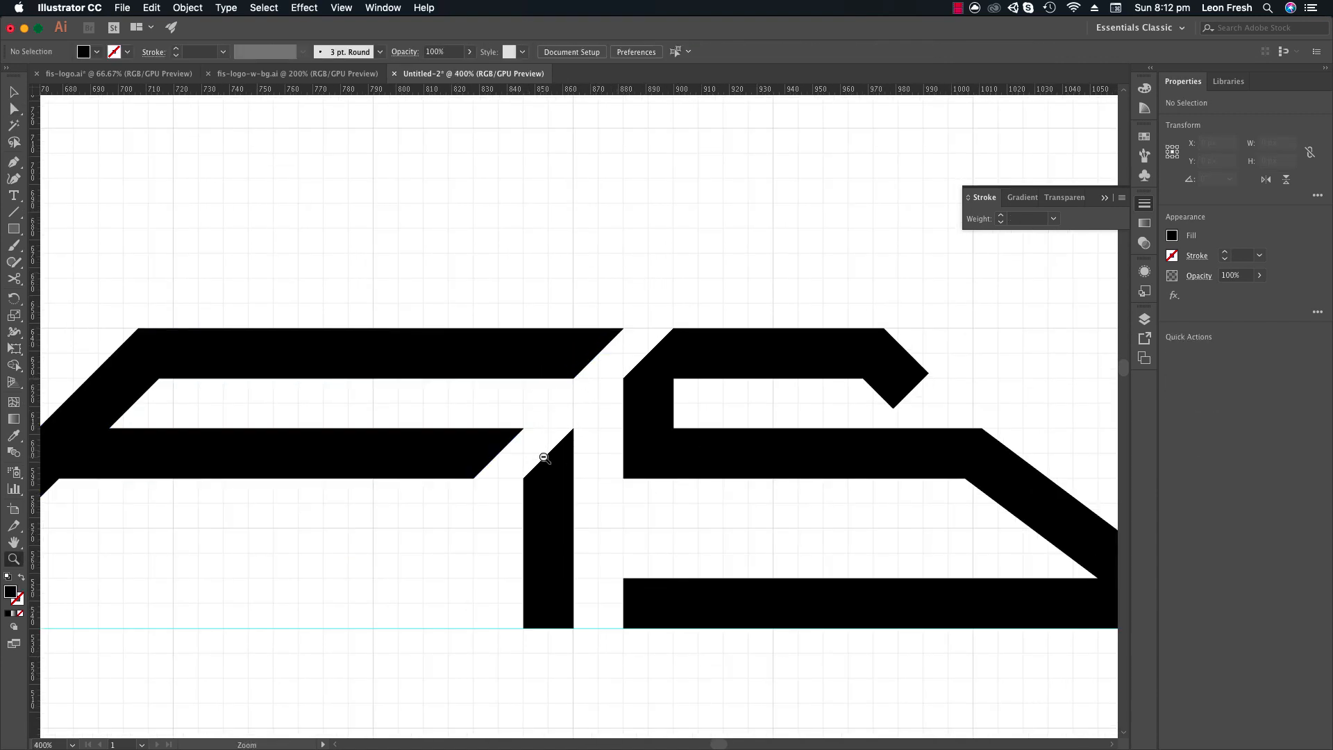
left_click(544, 458, "alt")
left_click(555, 450, "alt")
left_click(590, 423, "alt")
left_click(592, 422, "alt")
left_click(592, 430, "alt")
left_click_drag(592, 443, 665, 406)
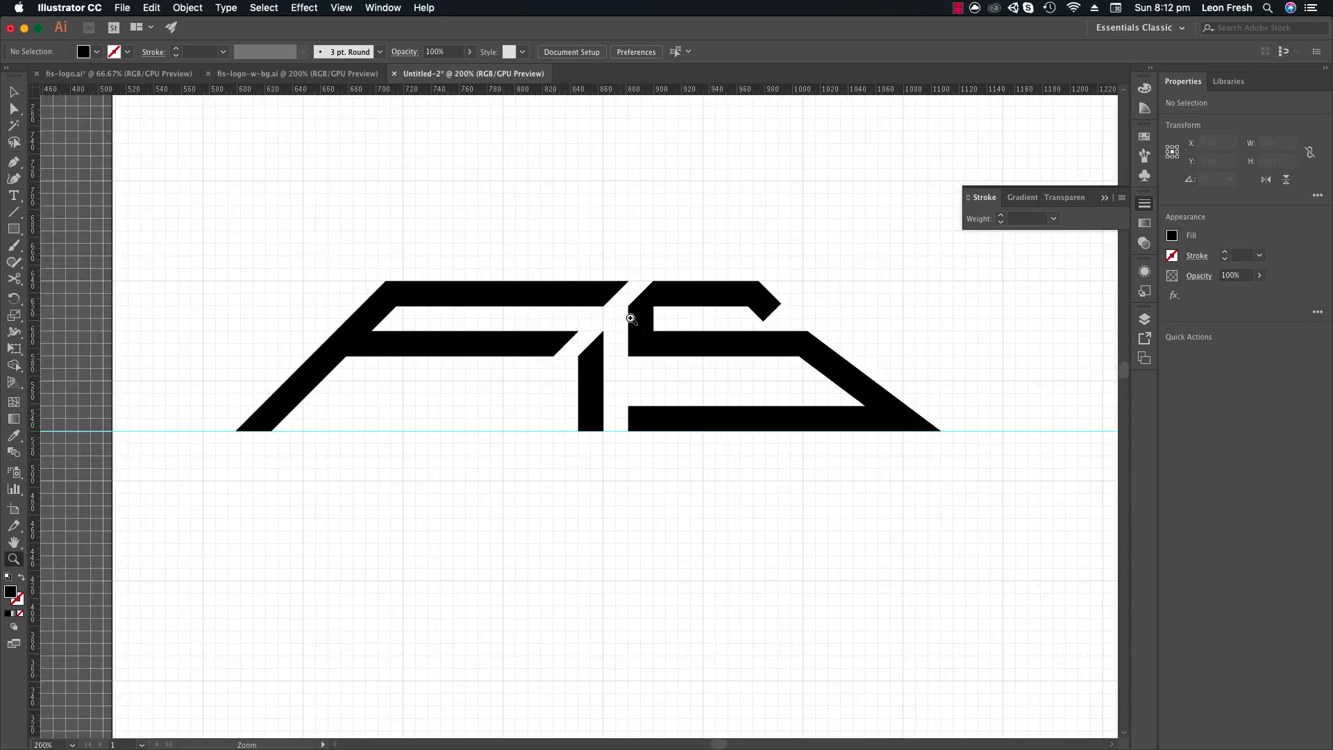
left_click(488, 375, "alt")
left_click(500, 390, "alt")
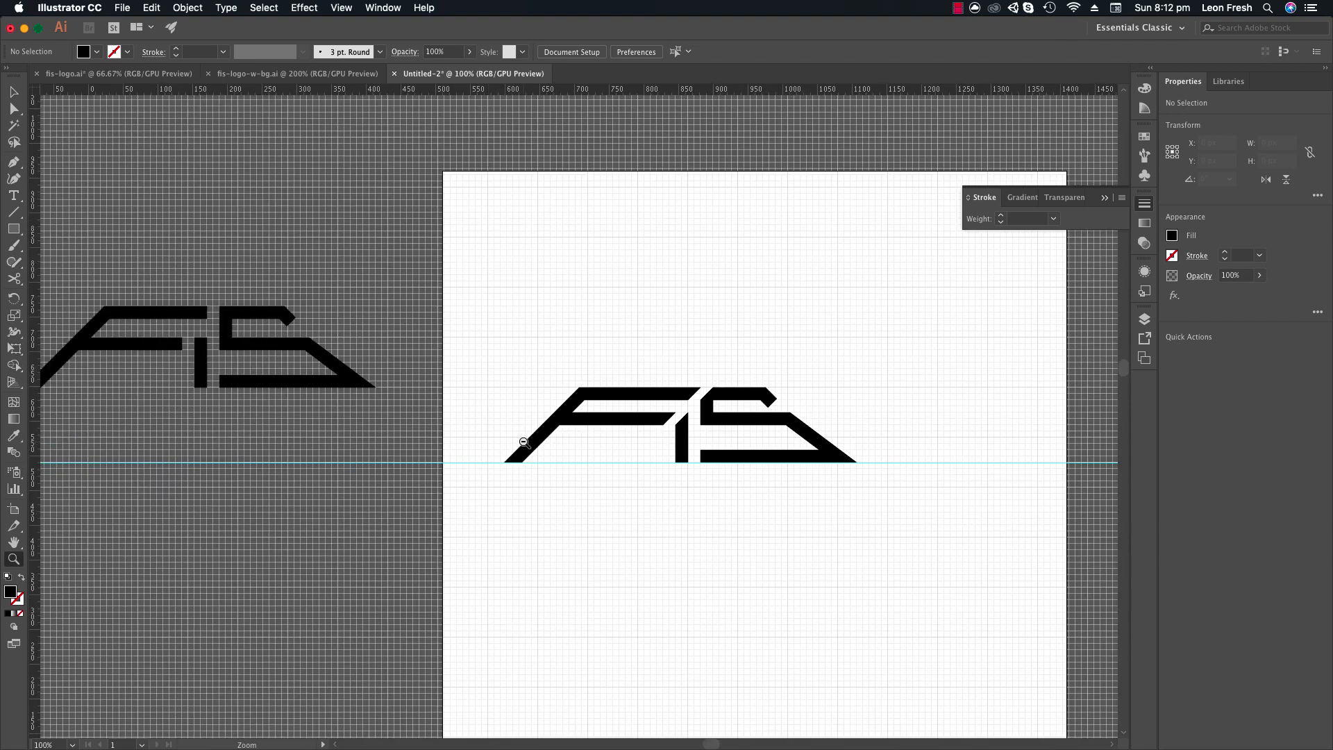
left_click(524, 443, "alt")
left_click(524, 438, "alt")
left_click_drag(680, 429, 645, 473)
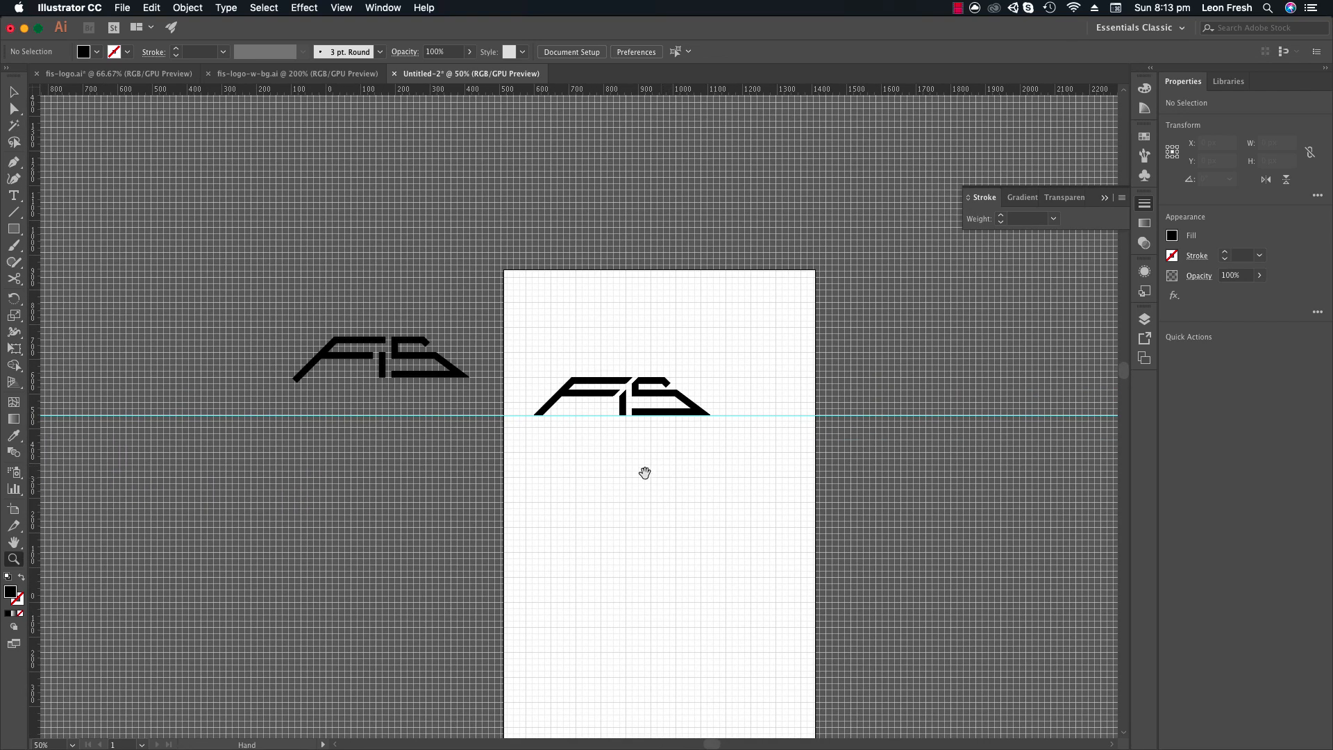
Draw a 63 by 9 px rectangle directly above the S's middle bar, beneath the hook end.
left_click(629, 414)
left_click(630, 416)
left_click(539, 399)
left_click(540, 398)
left_click(541, 395)
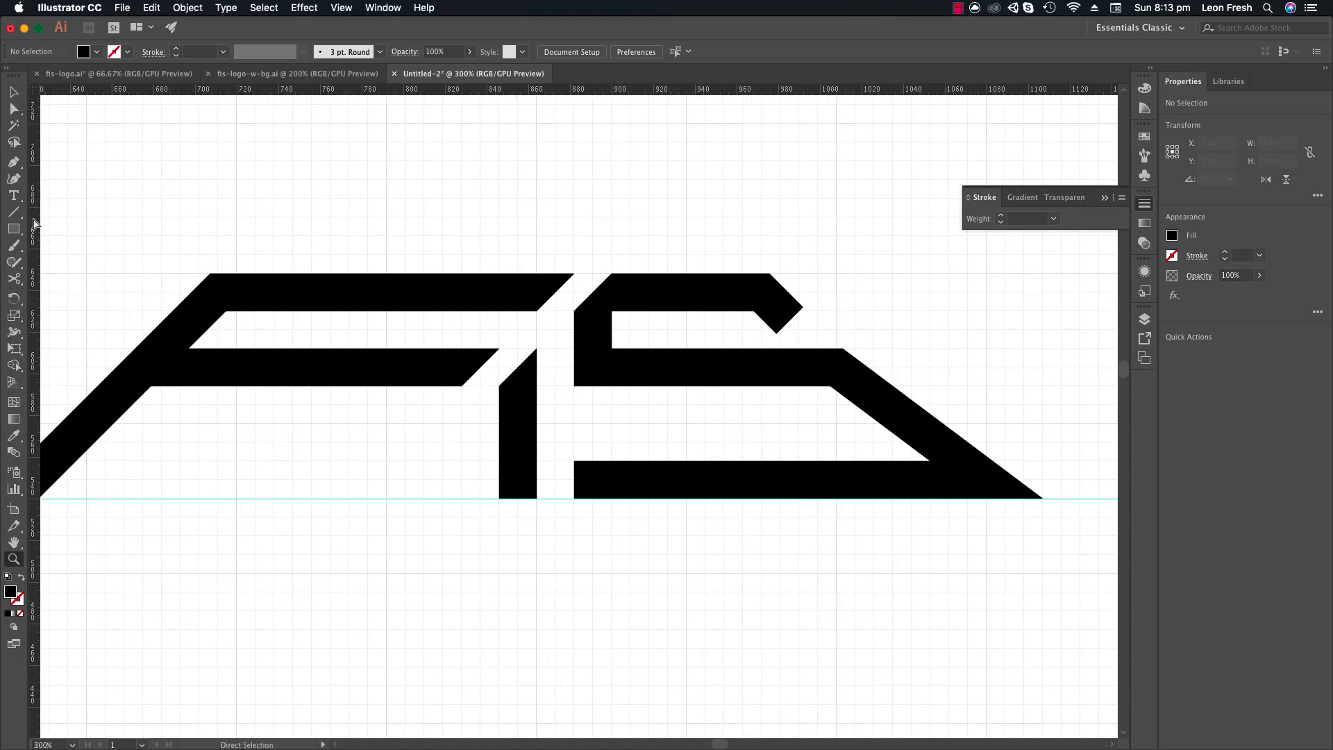
left_click(15, 230)
left_click_drag(724, 349, 855, 330)
key("z")
left_click(822, 334)
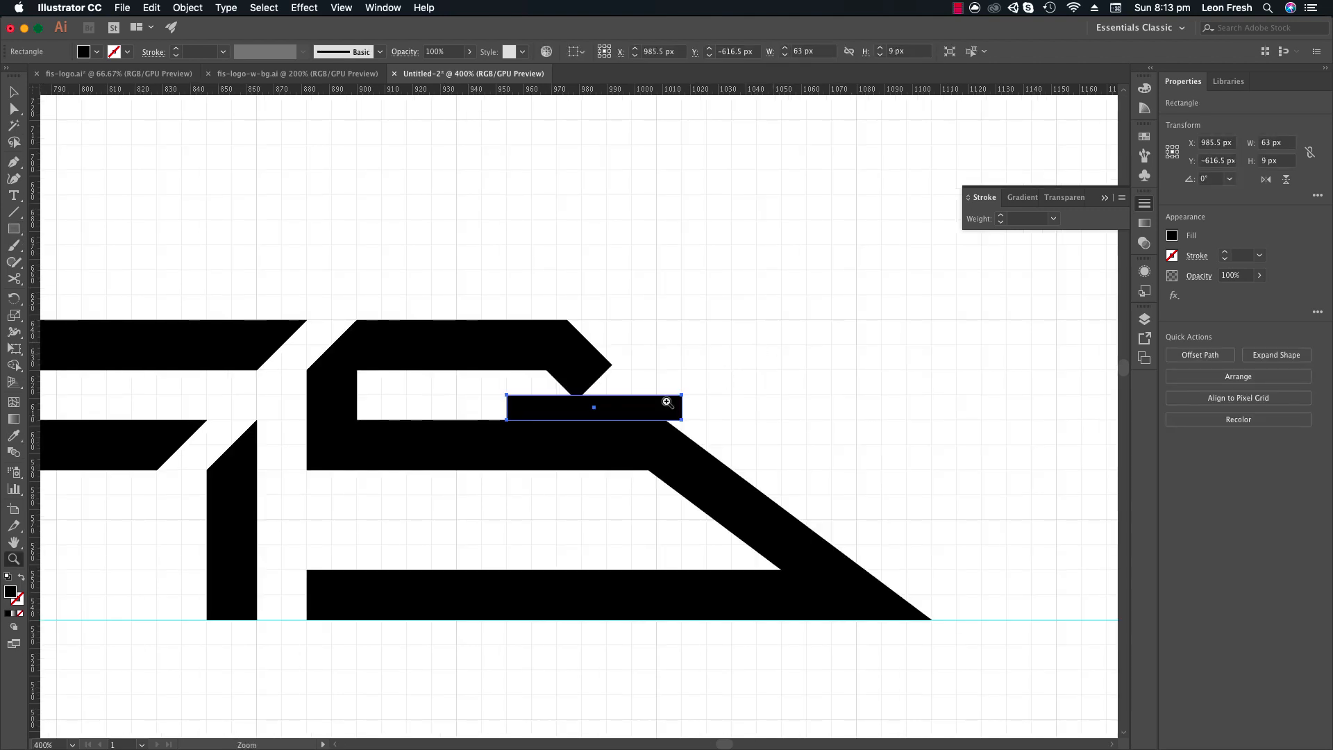
Extend the S's hook end diagonally down so it runs into the rectangle.
left_click(822, 333)
left_click(822, 334)
key("v")
left_click_drag(401, 426, 596, 390)
key("a")
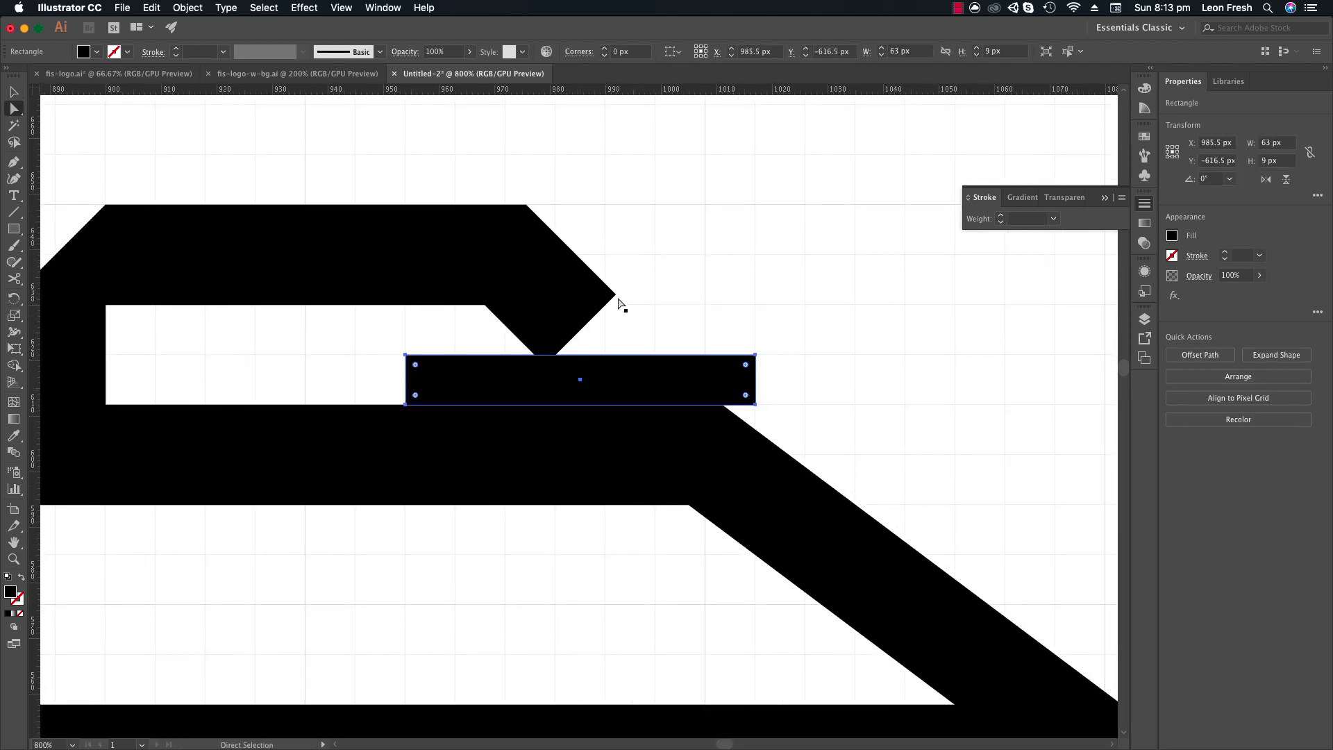
left_click(619, 299)
left_click_drag(617, 297, 695, 378)
key("v")
left_click(372, 342)
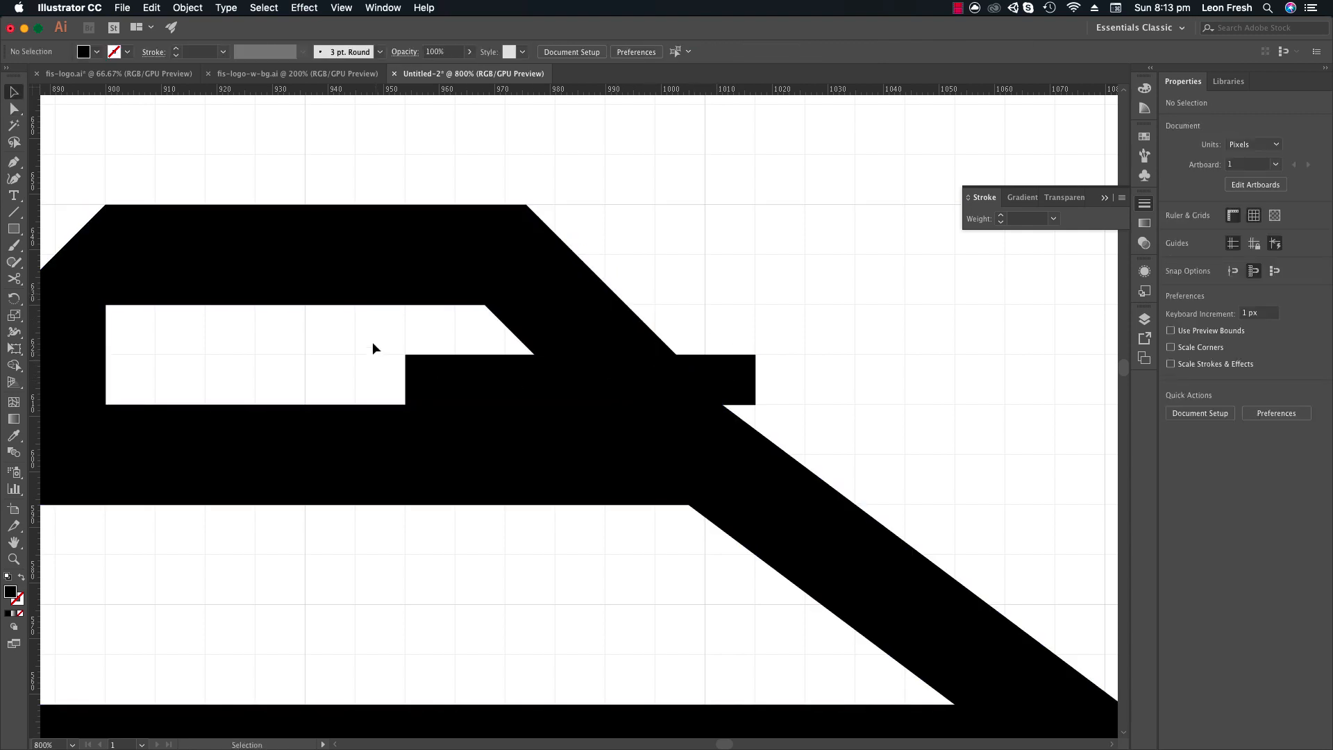
Turn off Snap to Grid and resize the rectangle to a thin strip centred in the gap between the S's top and middle bars.
left_click(563, 361)
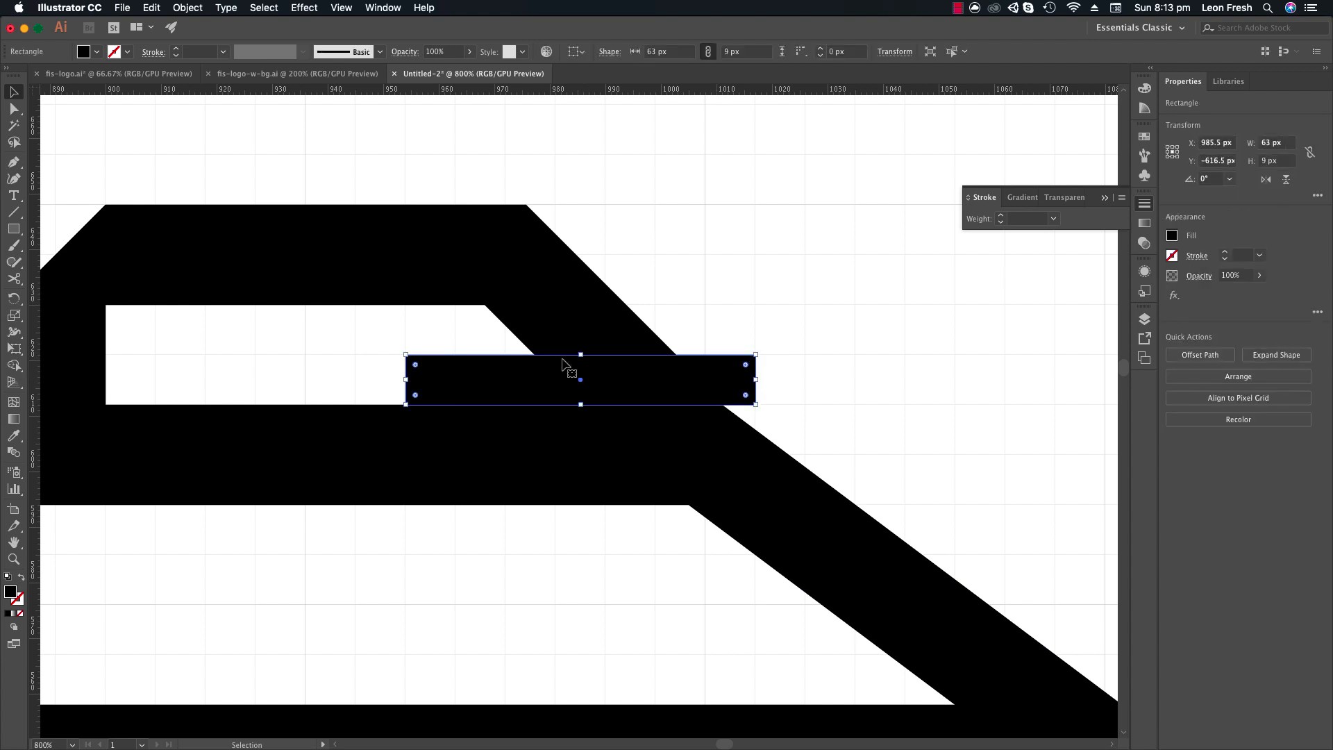
left_click_drag(580, 356, 580, 305)
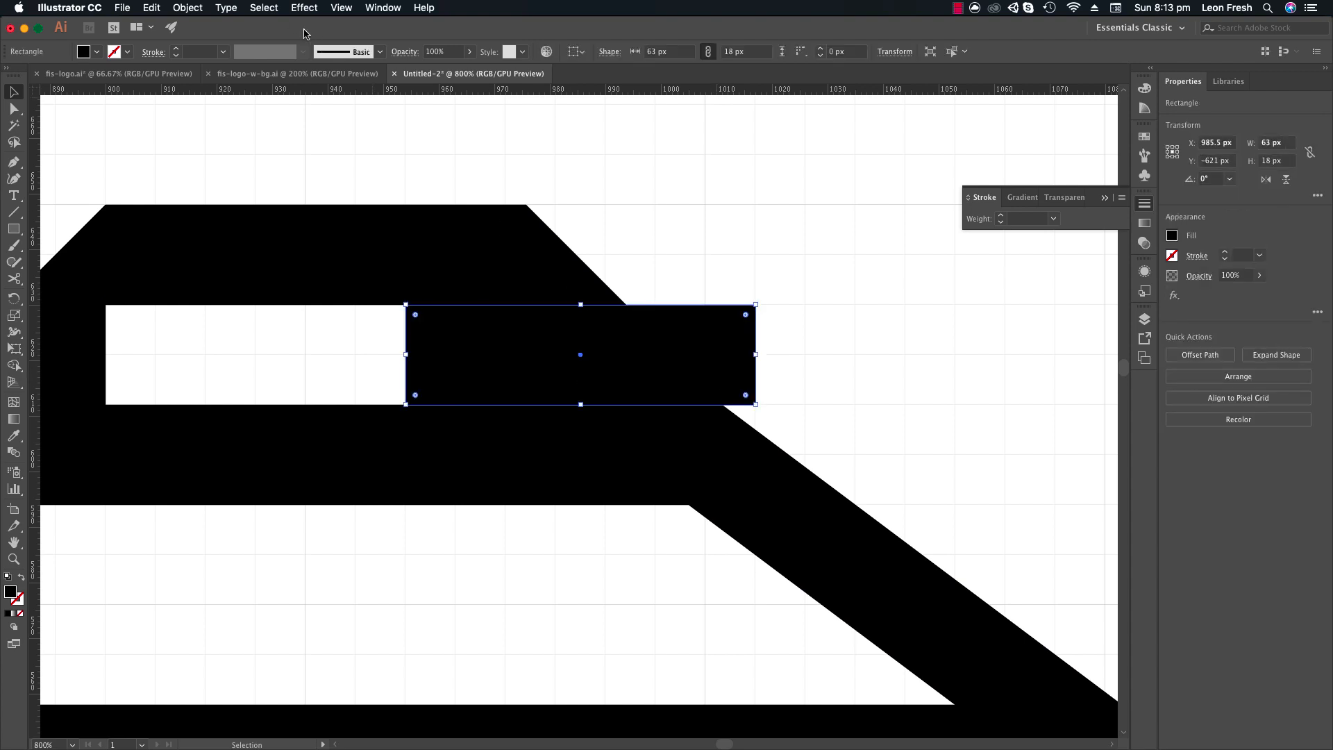
left_click(250, 9)
mouse_move(341, 7)
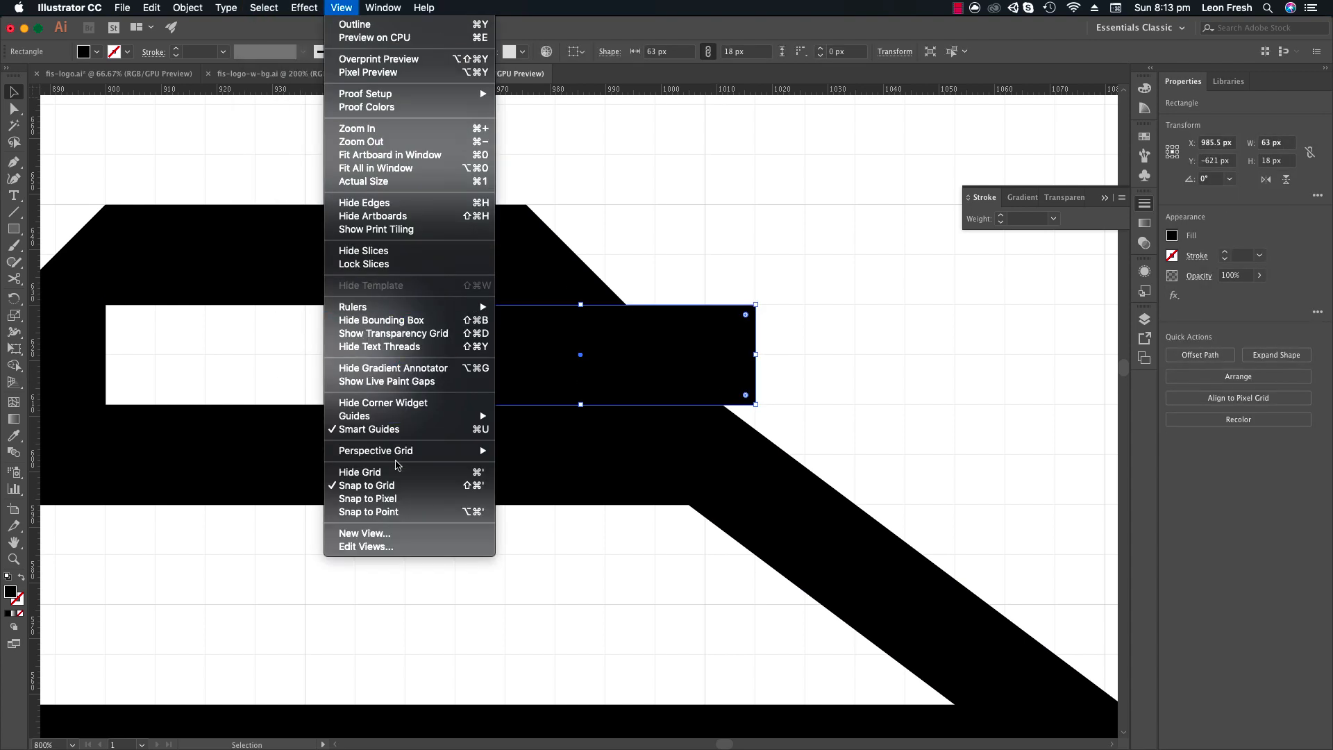
left_click(397, 486)
left_click_drag(579, 306, 589, 330)
Trim the S's hook end flat along the strip's top edge with Shape Builder, removing the strip as well.
left_click_drag(674, 450, 646, 441)
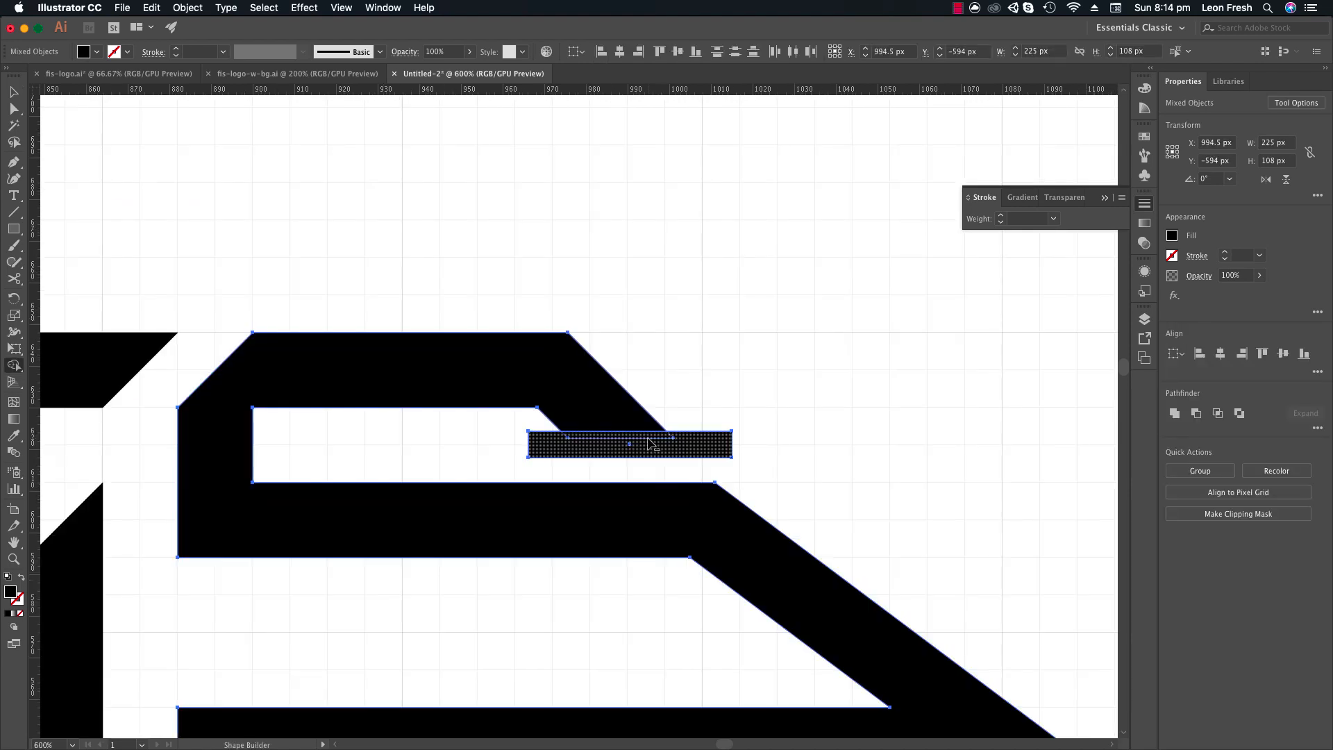
key("v")
left_click(723, 378)
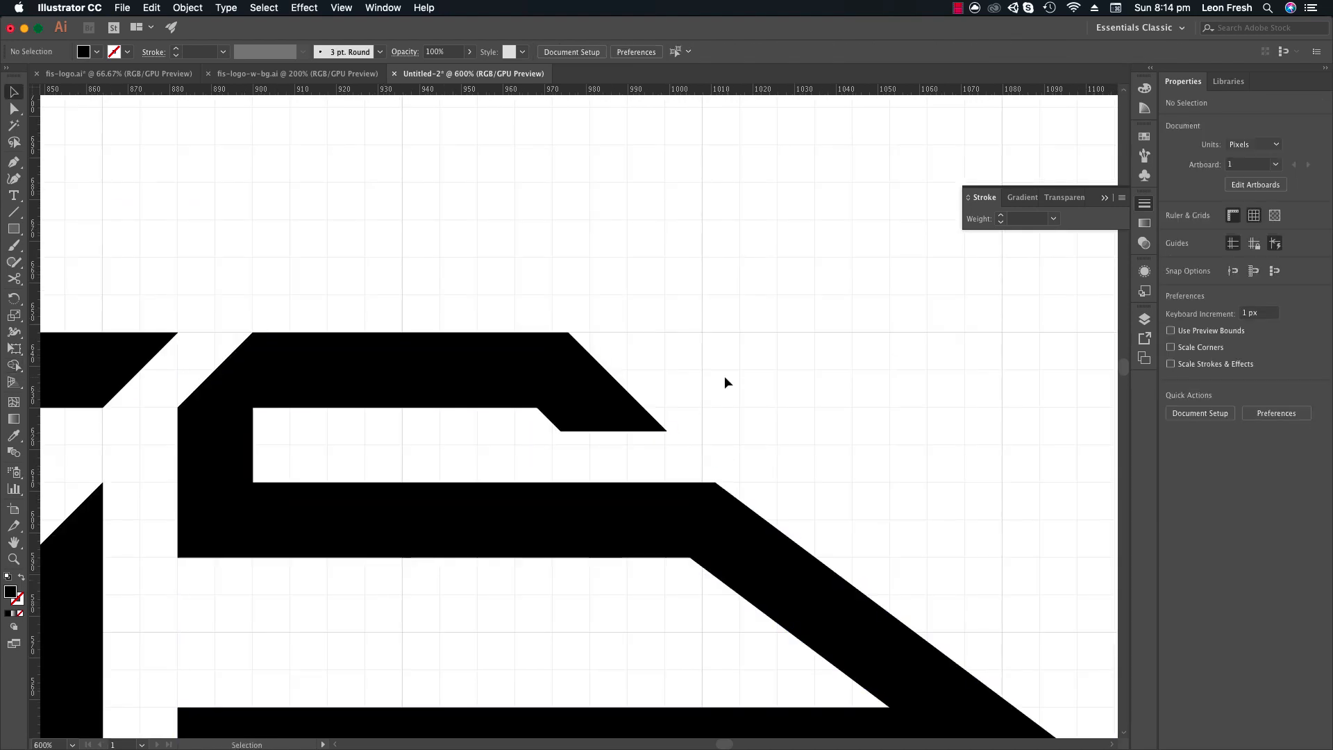
Review the complete logo with the S's flat hook end next to the earlier version.
key("z")
left_click(471, 481, "alt")
left_click(486, 486, "alt")
left_click(583, 435, "alt")
left_click_drag(573, 474, 705, 418)
left_click(637, 391, "alt")
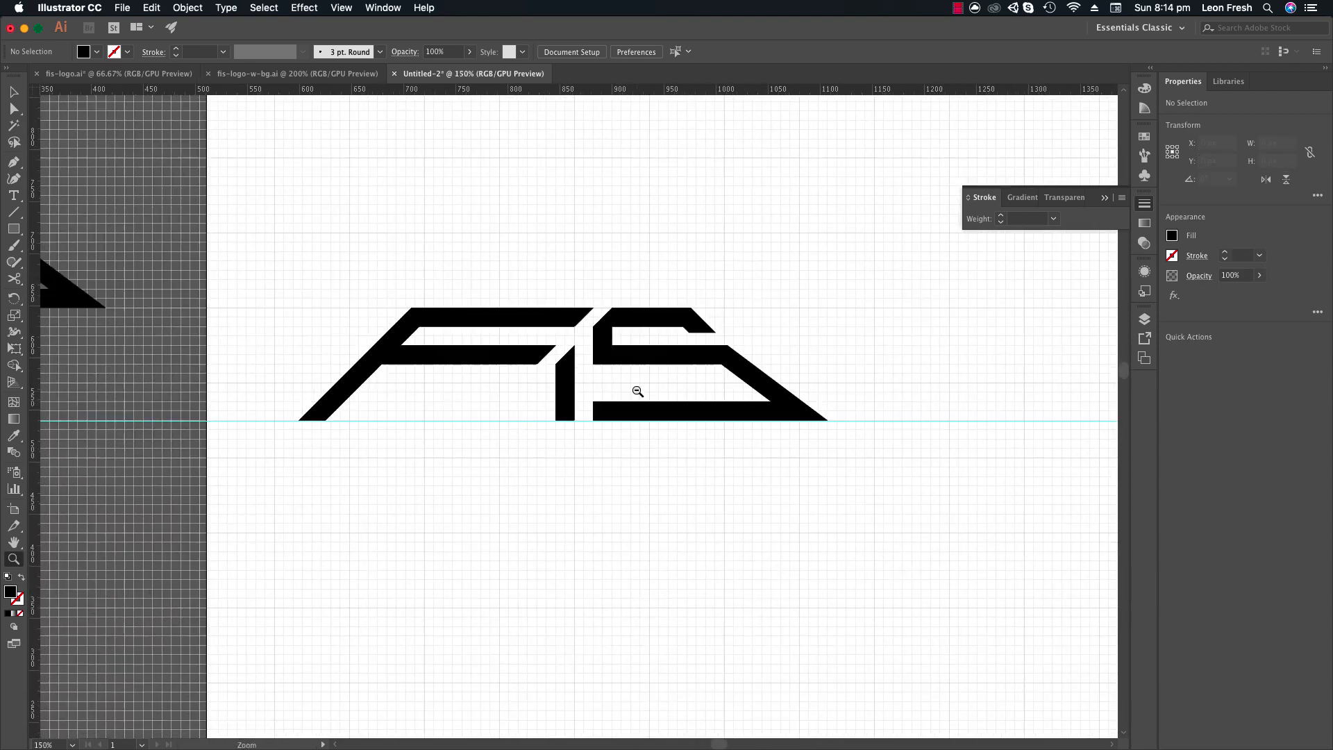
left_click(636, 389, "alt")
left_click(627, 425, "alt")
left_click_drag(626, 442, 628, 413)
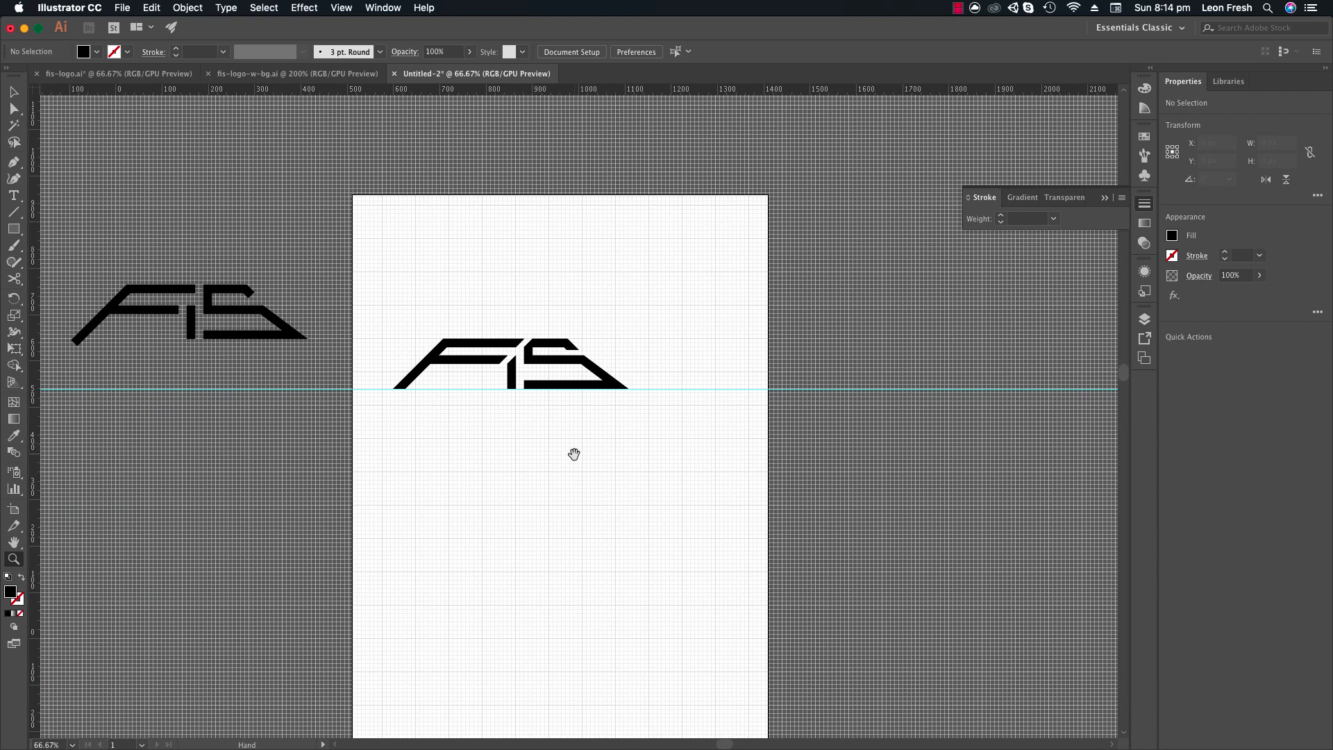
Centre the FIS logo horizontally in the upper part of the artboard and place a duplicate of it below.
left_click_drag(534, 485, 543, 460)
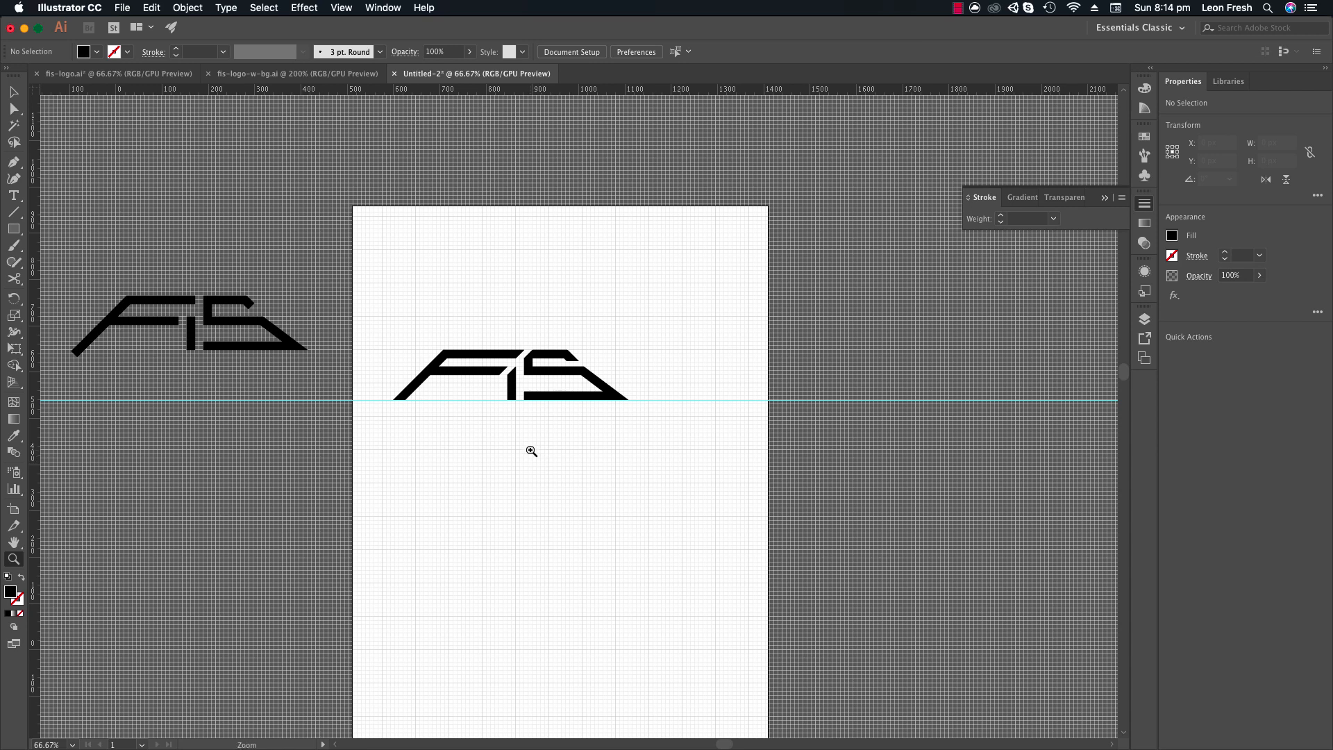
left_click_drag(500, 381, 564, 376)
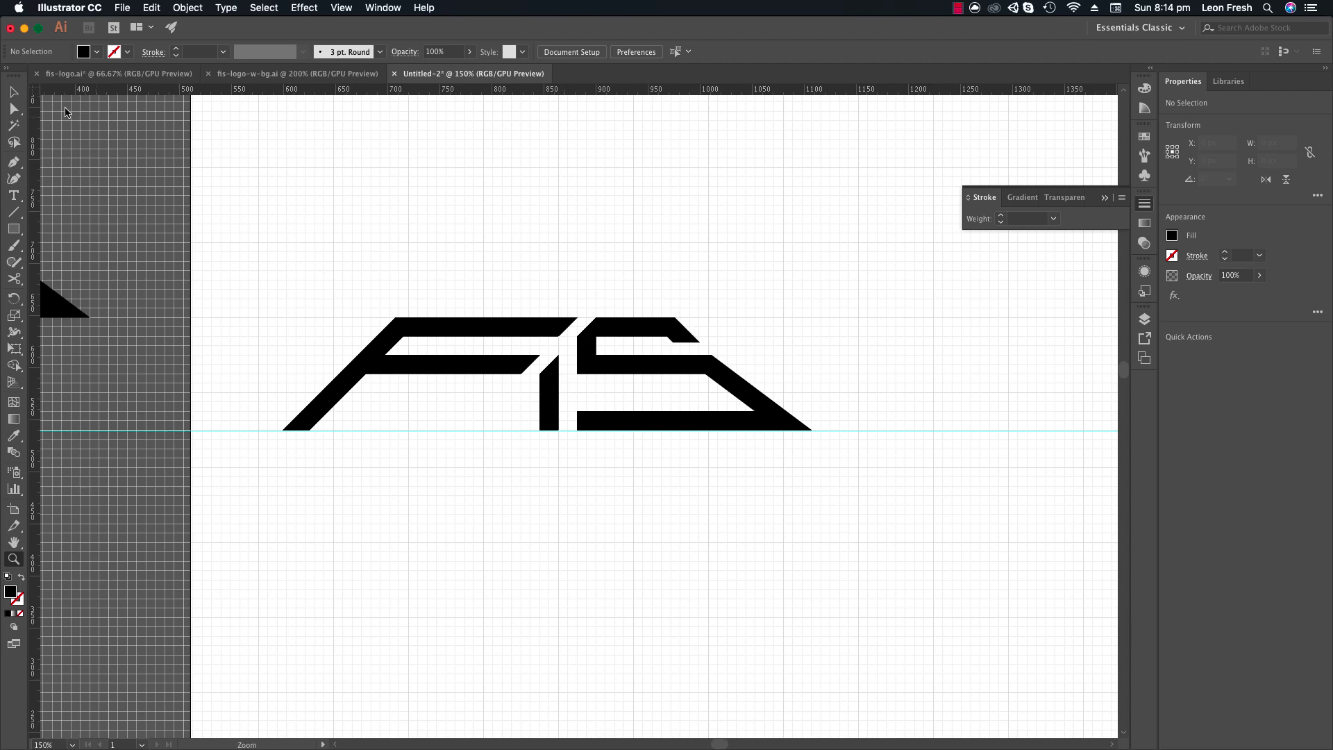
left_click(13, 91)
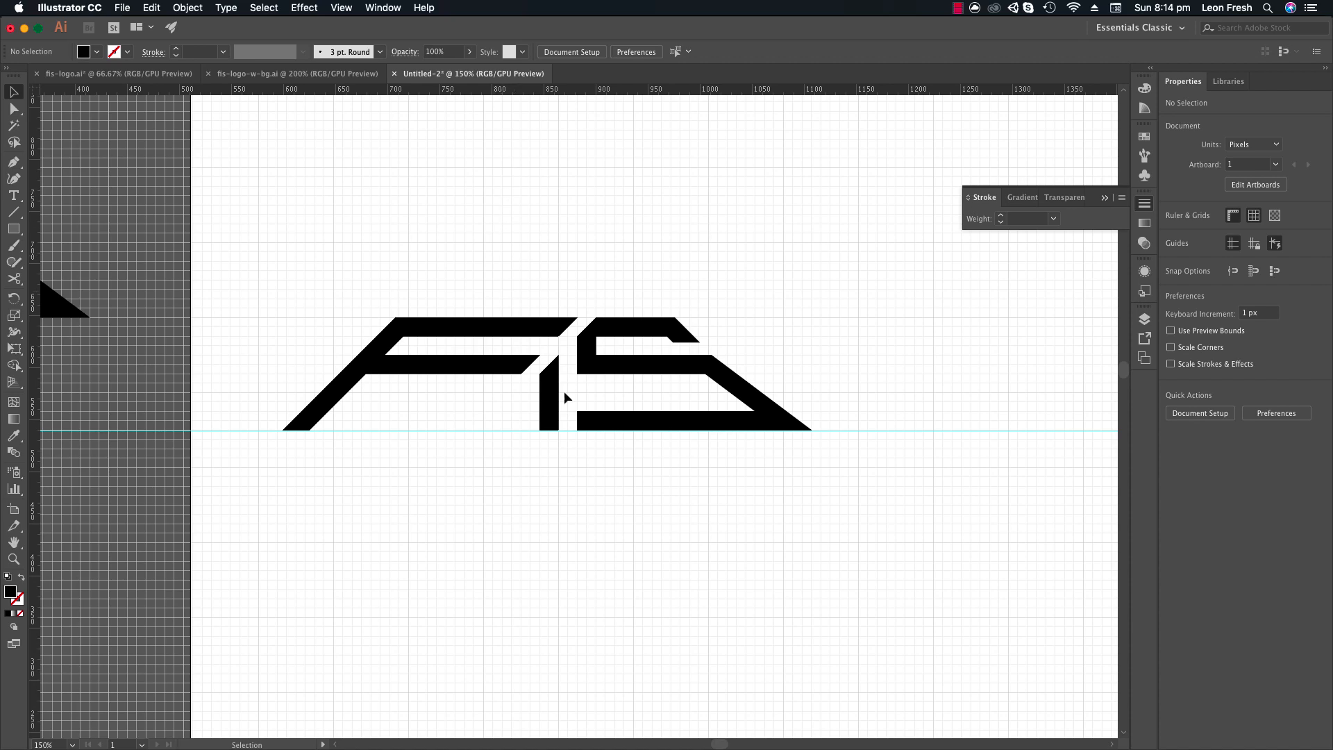
key("z")
left_click(597, 426, "alt")
left_click(597, 427, "alt")
left_click_drag(595, 429, 576, 365)
key("v")
left_click(517, 318)
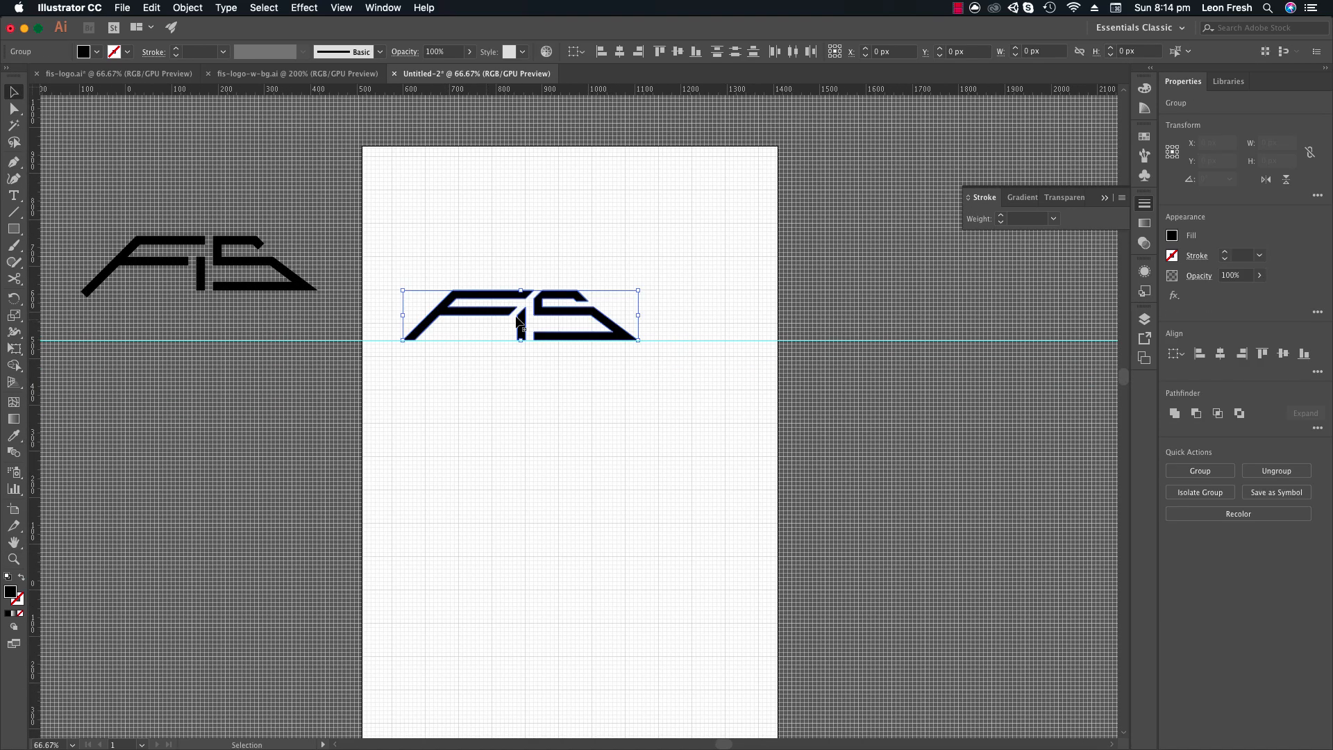
left_click_drag(553, 314, 606, 424)
left_click(440, 381)
Draw a black rectangle 900 px wide and about 342 px high across the artboard, covering the lower logo copy.
key("m")
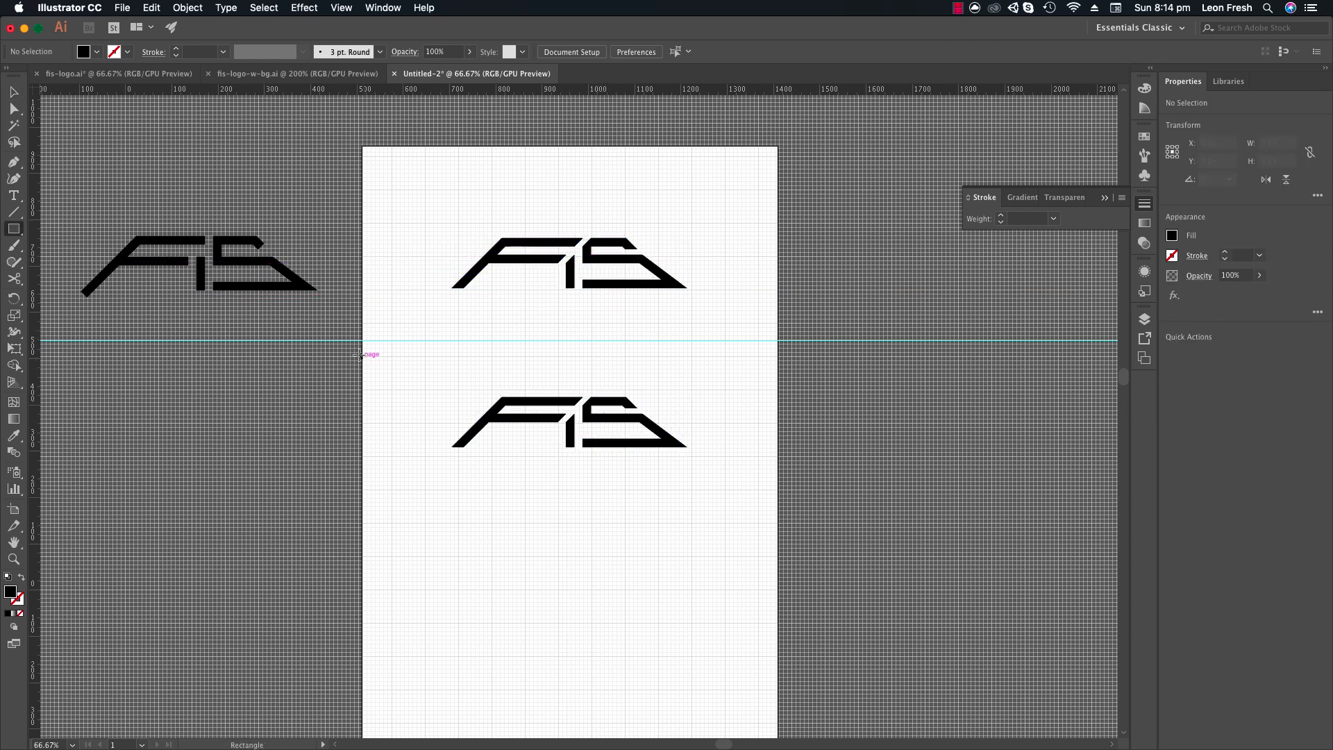
left_click_drag(360, 348, 779, 507)
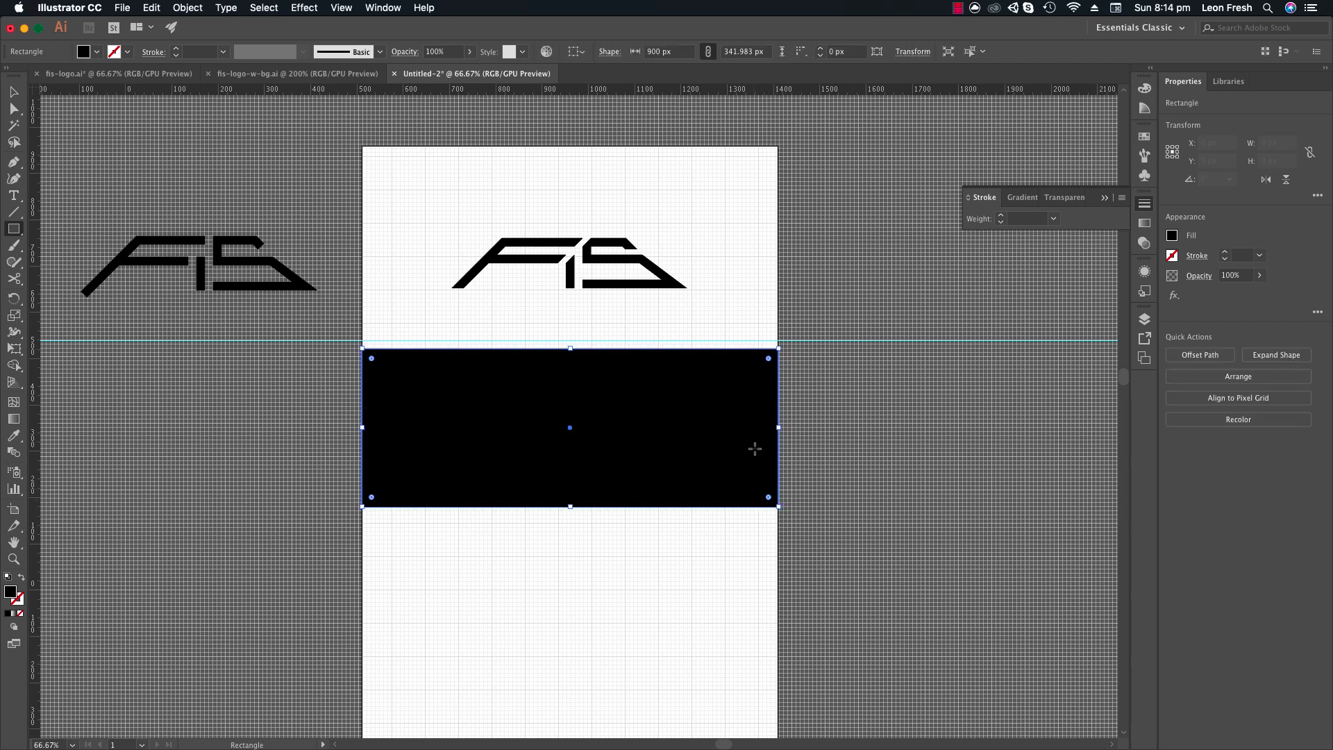
key("v")
Fill the lower logo copy with white and bring it in front of the black rectangle.
left_click_drag(728, 561, 458, 399)
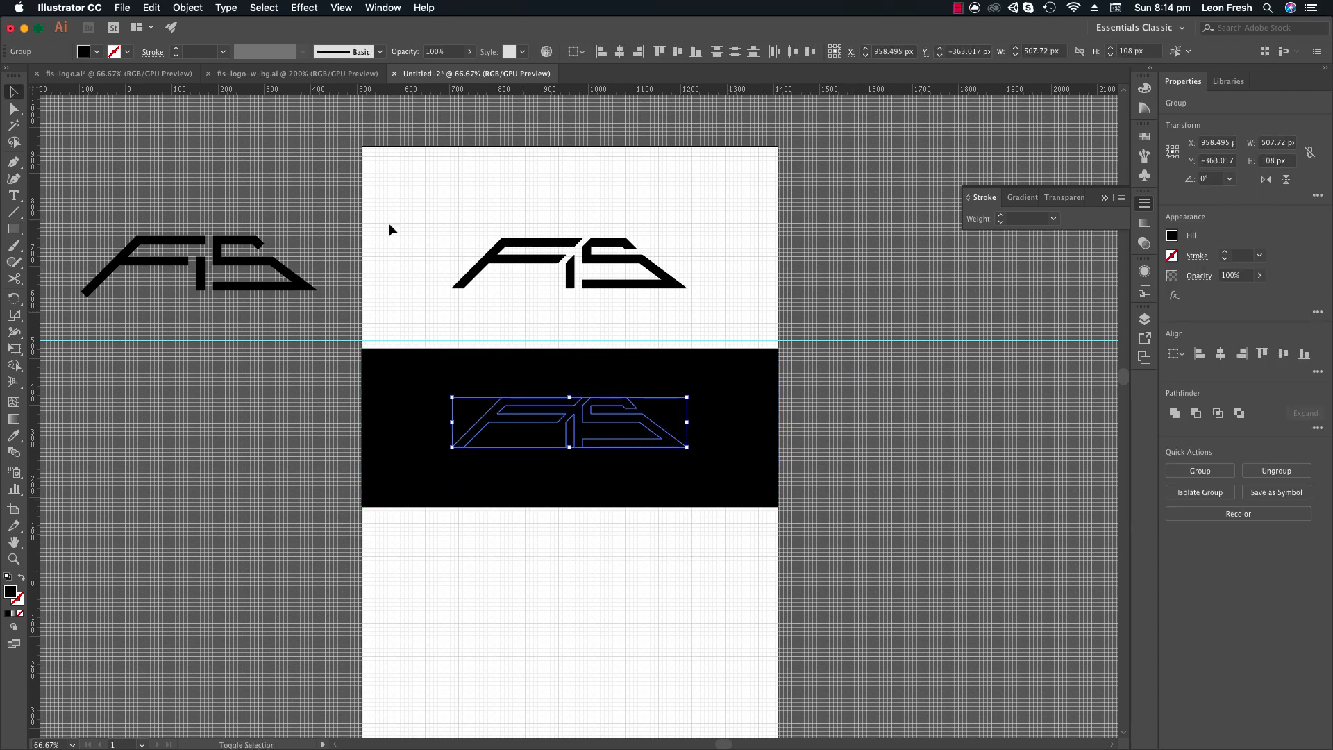
left_click(90, 52)
left_click(29, 75)
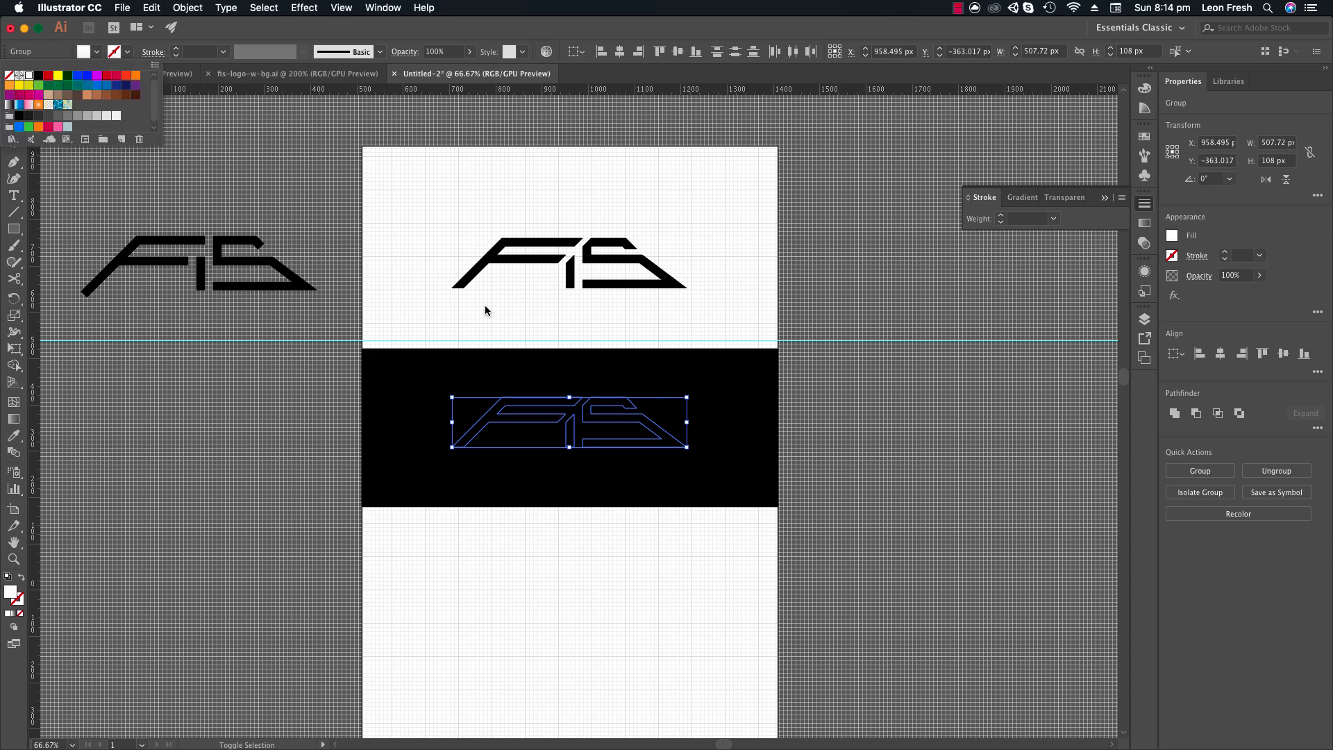
key("Escape")
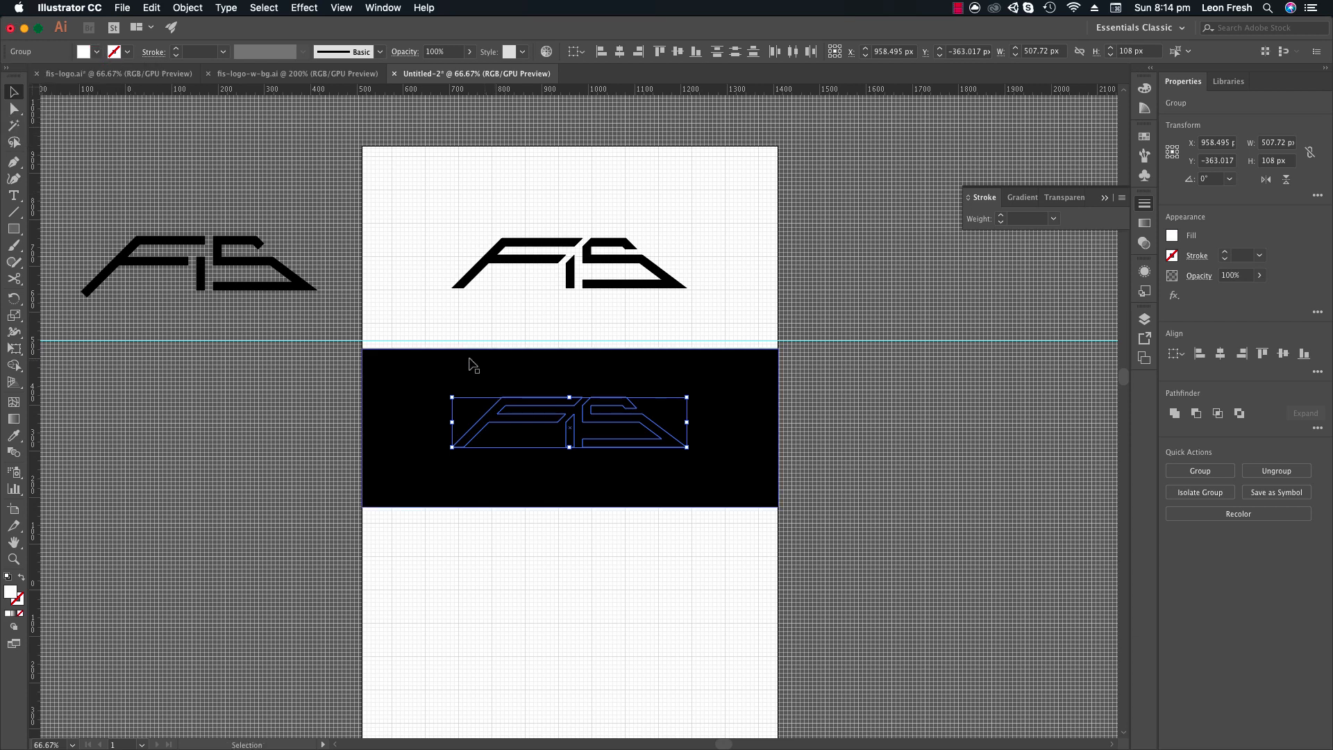
key("a")
key("shift+super+bracketright")
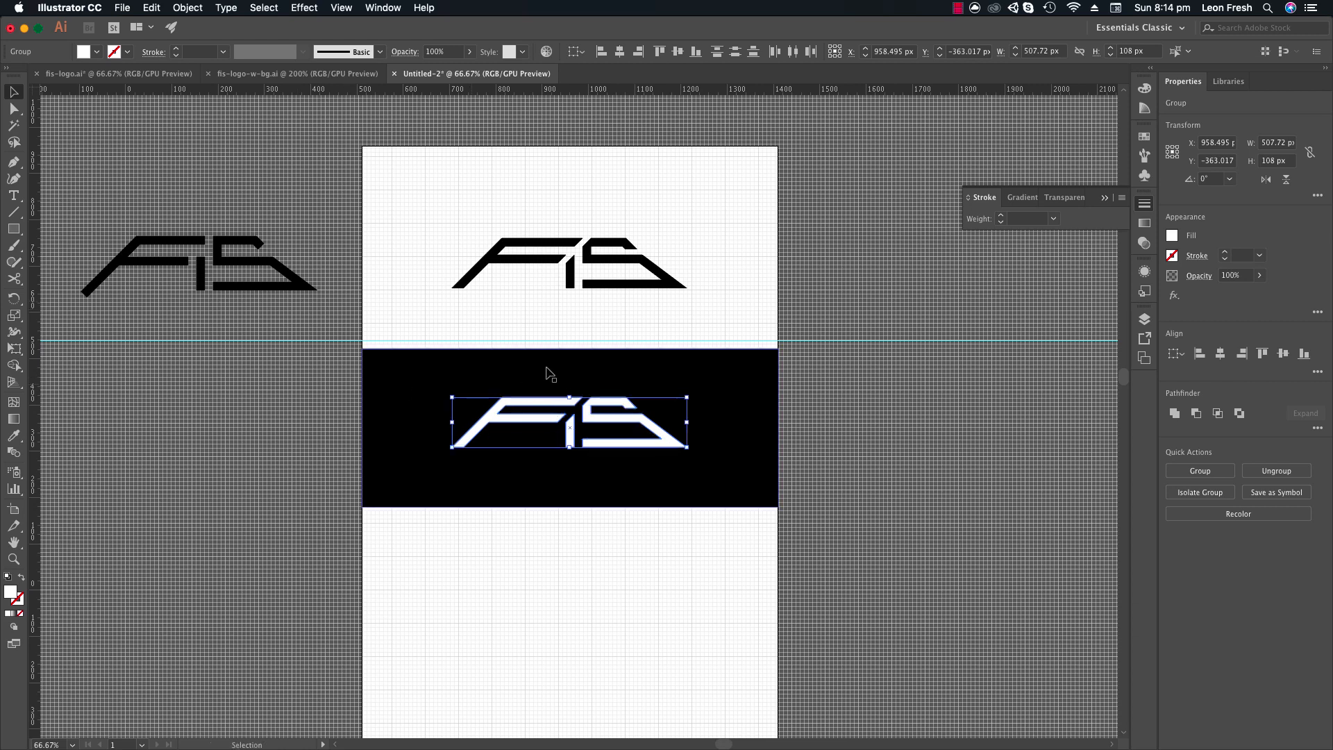
left_click(764, 208)
left_click_drag(705, 318, 704, 270)
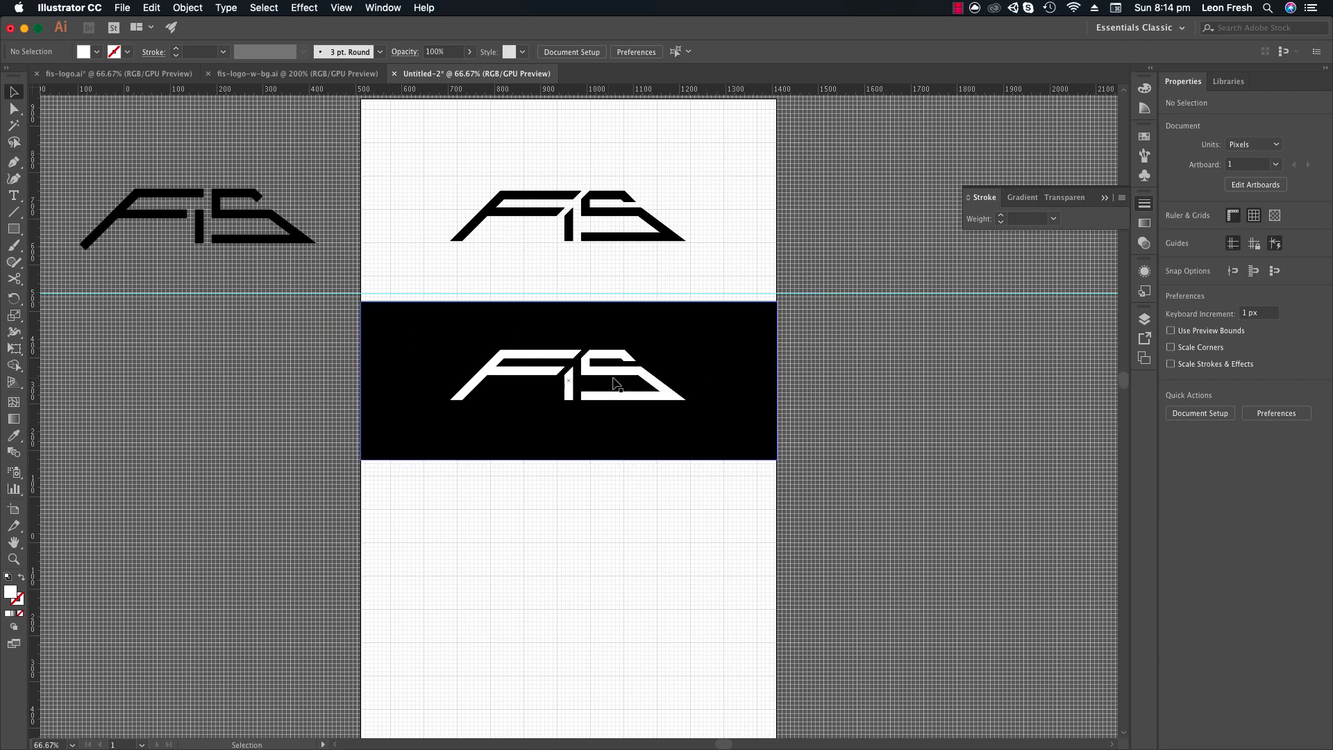
Recolour the black background rectangle to dark navy 191038.
left_click(563, 411)
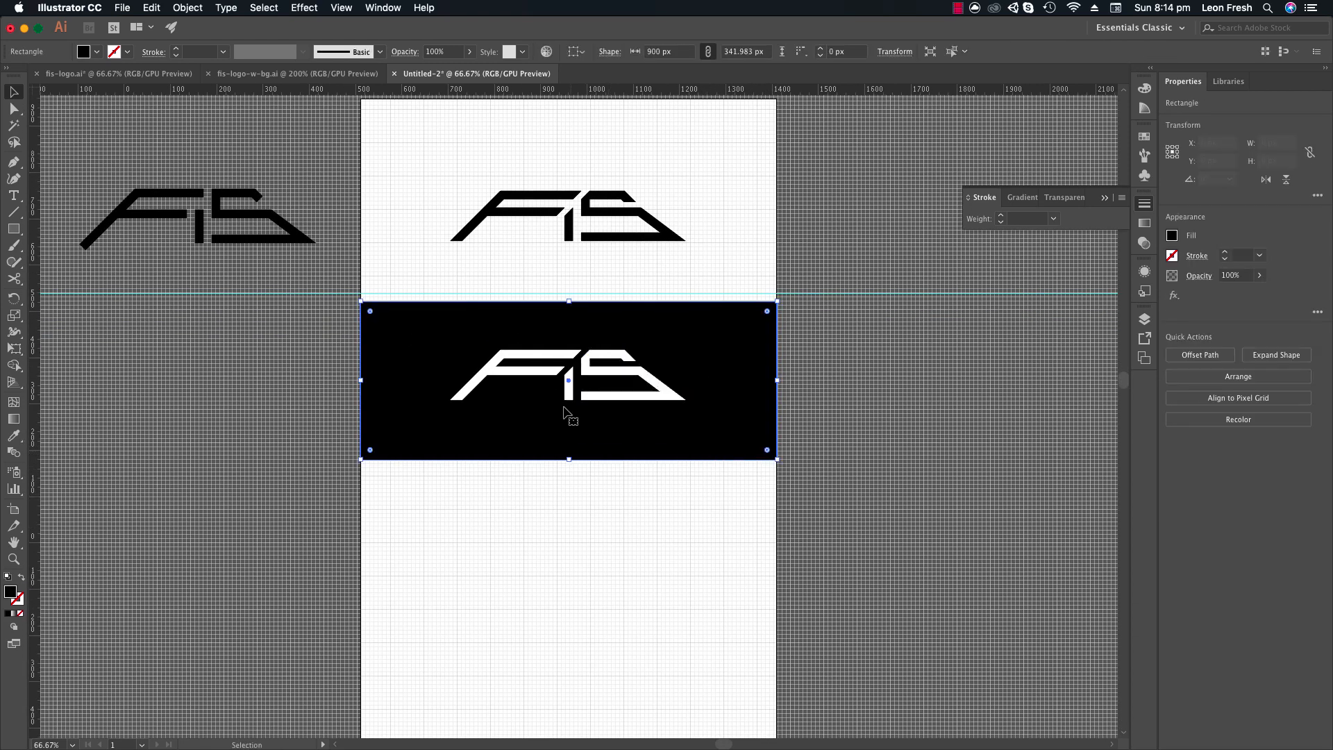
double_click(10, 592)
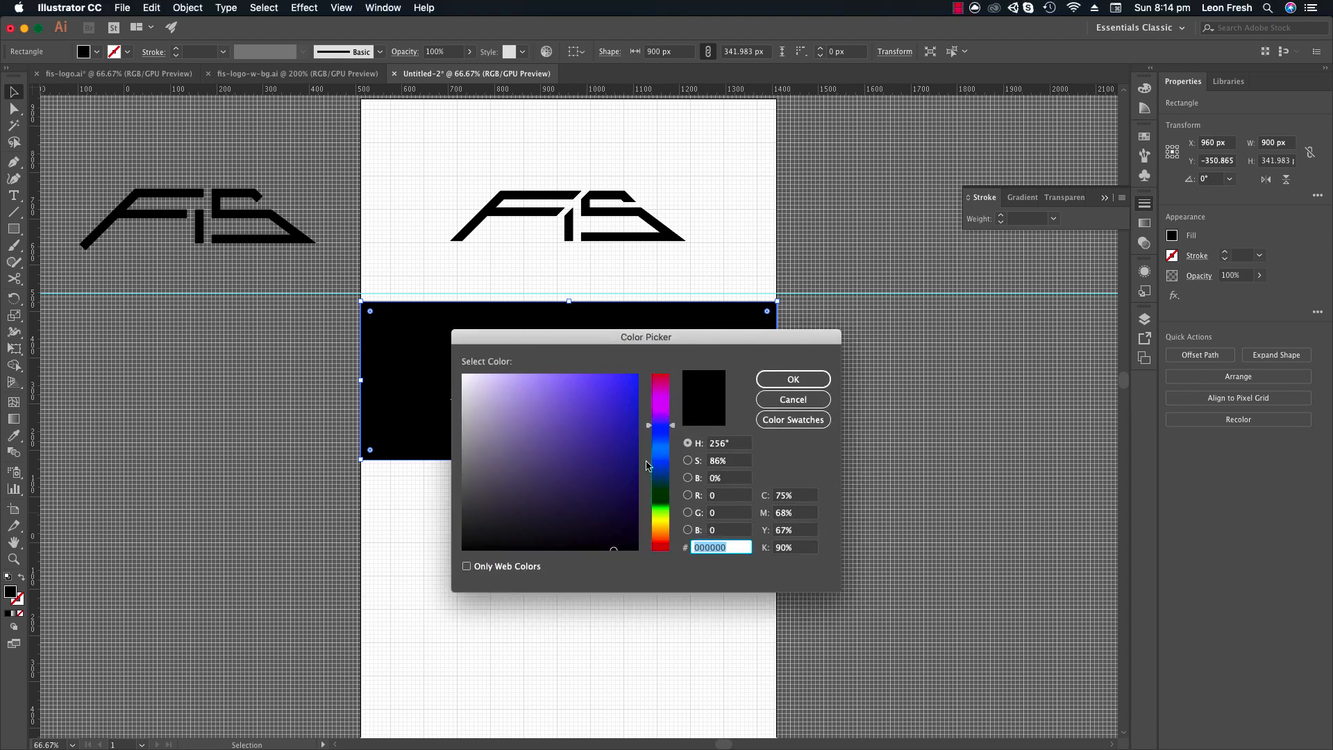
mouse_move(609, 481)
left_mouse_down()
mouse_move(624, 502)
mouse_move(614, 522)
mouse_move(586, 523)
left_mouse_up()
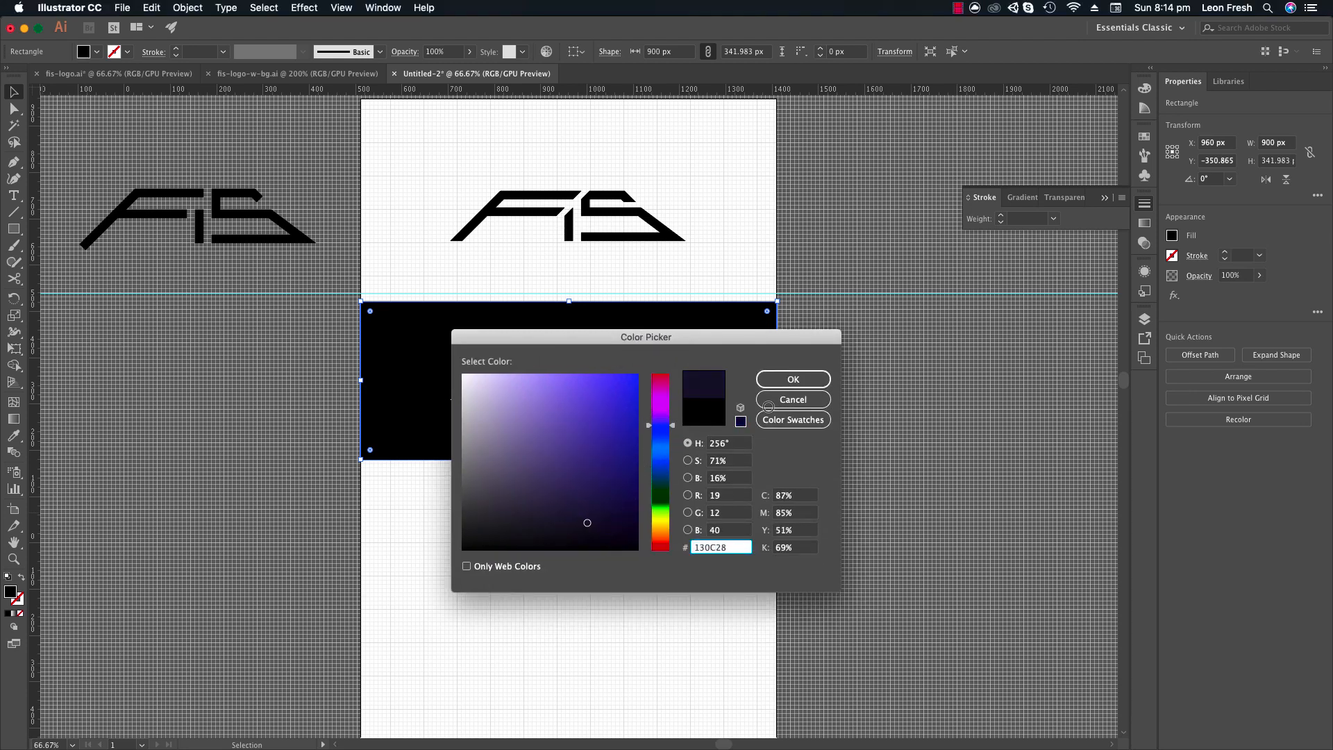
left_click(578, 506)
left_click(588, 509)
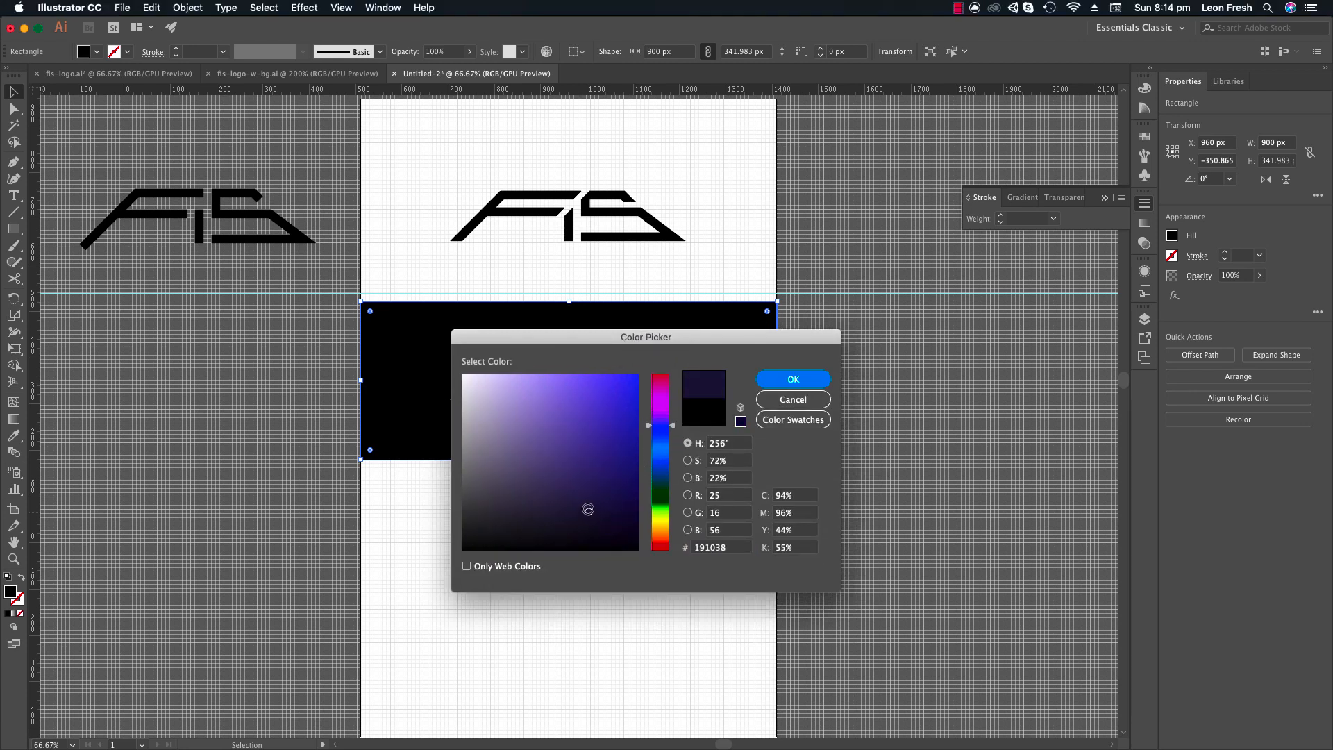
left_click(773, 382)
left_click(862, 397)
Shorten the navy rectangle slightly by raising its bottom edge towards the white logo.
left_click_drag(822, 423, 817, 454)
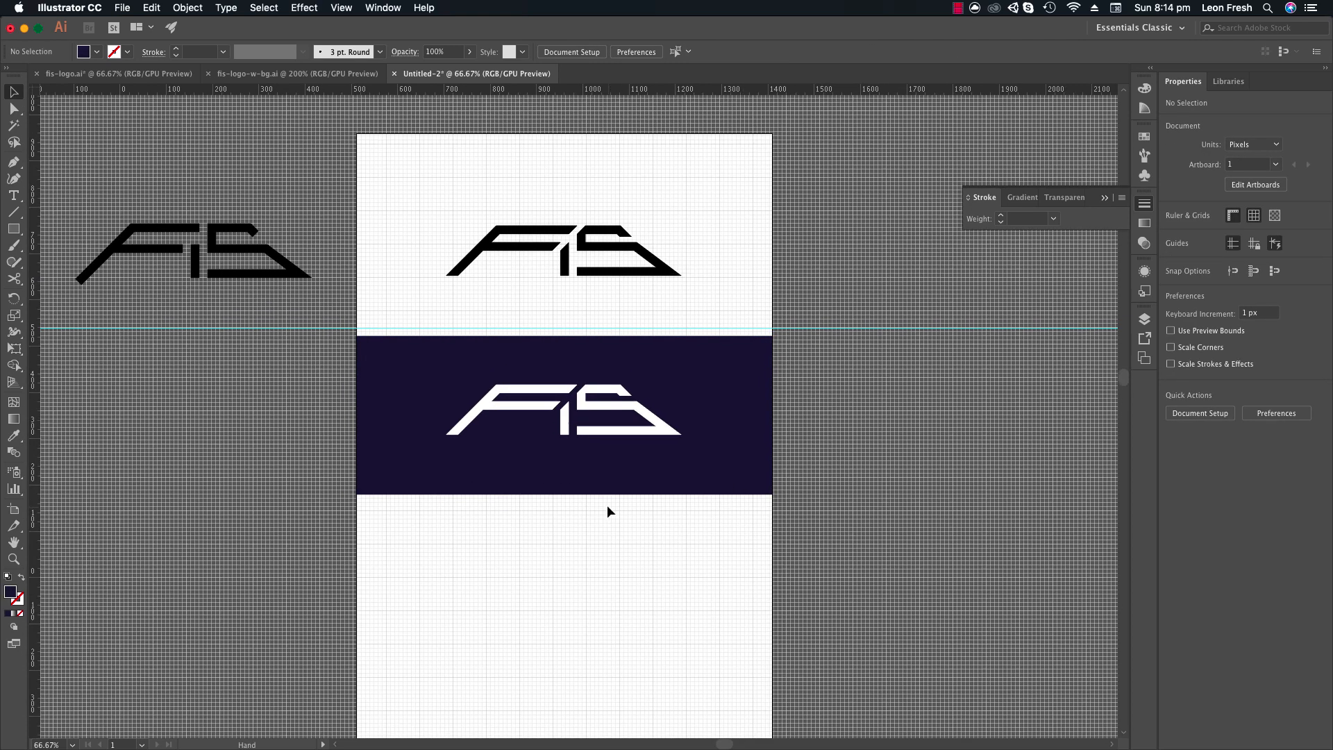
left_click(555, 478)
left_click_drag(565, 497, 565, 477)
left_click(619, 517)
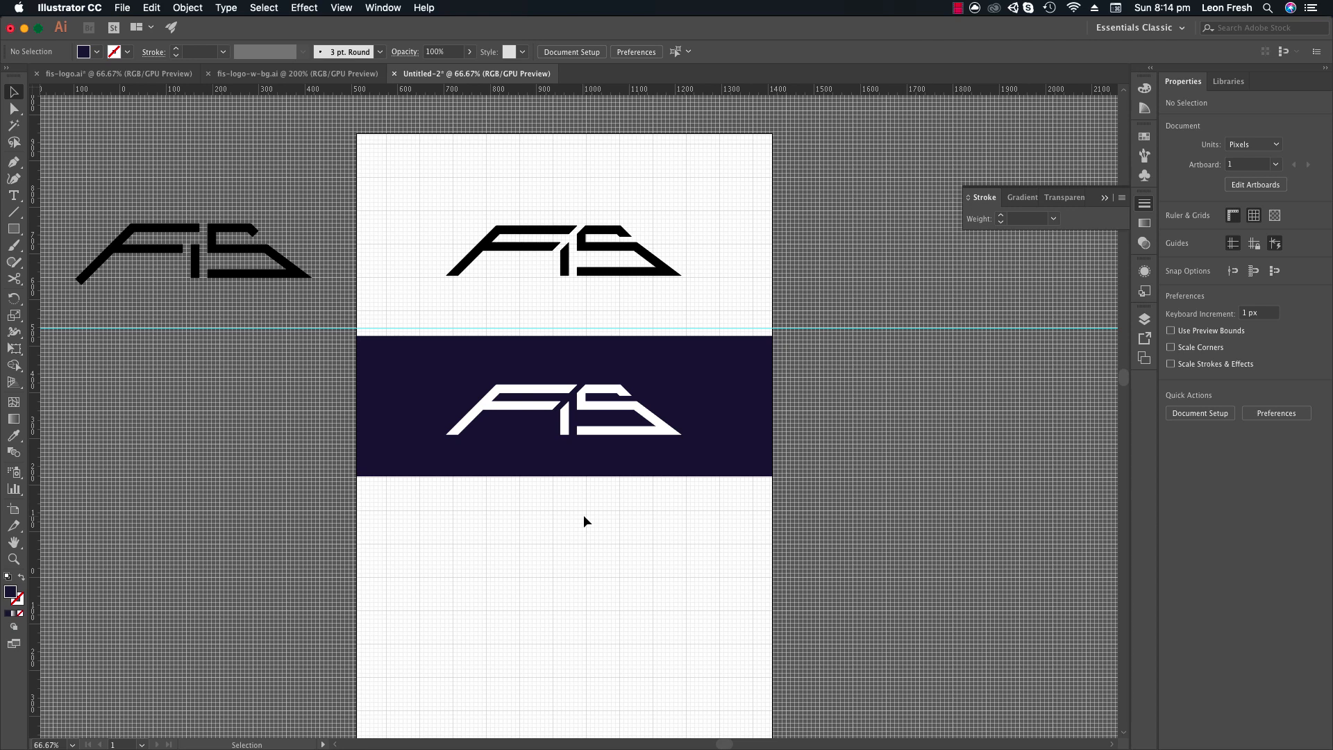
Review the black and white versions of the logo together, and switch to the fis-logo-w-bg.ai document.
key("z")
left_click_drag(561, 462, 542, 423)
left_click(542, 421)
left_click_drag(674, 427, 612, 508)
left_click(568, 468, "alt")
left_click(568, 466, "alt")
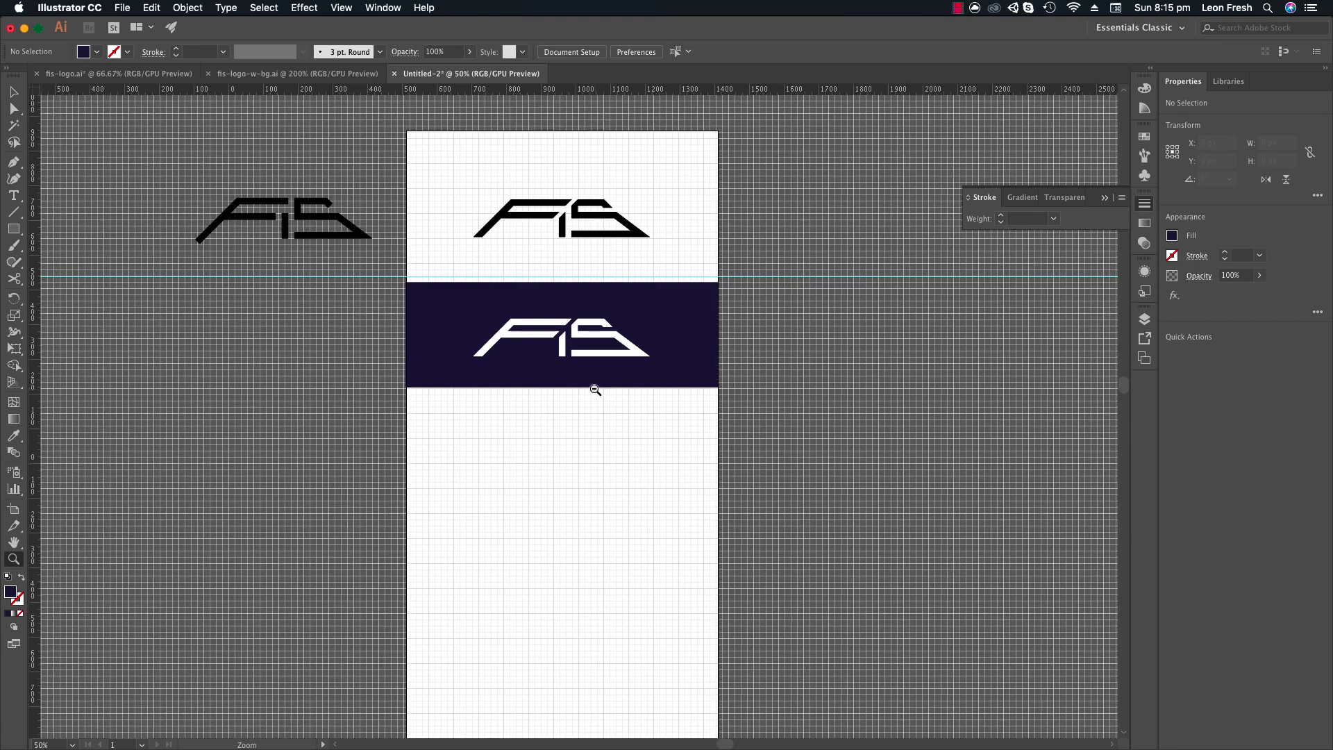
left_click(596, 390, "alt")
left_click_drag(572, 434, 542, 435)
left_click_drag(567, 516, 521, 354)
left_click(512, 294)
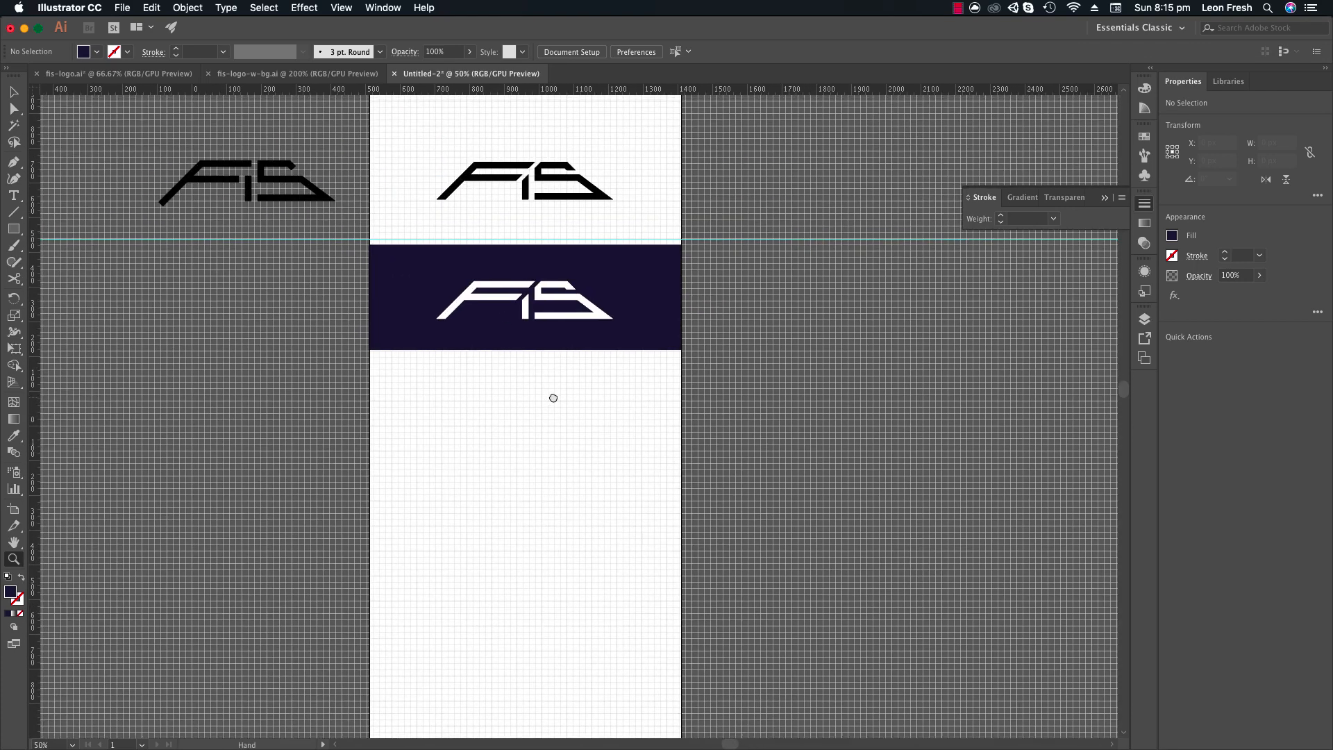
left_click(271, 74)
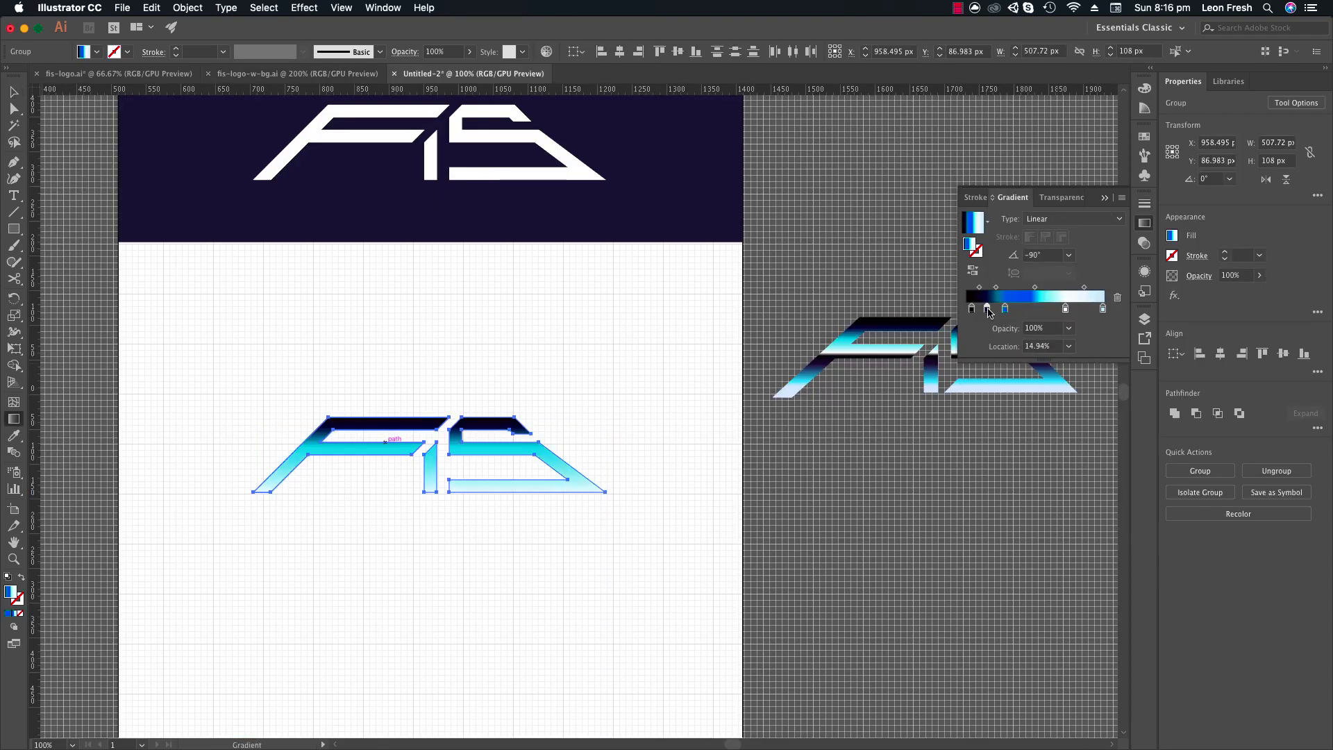
Move the blue stop of the third logo's gradient to a location of 39%.
left_click_drag(999, 309, 1019, 313)
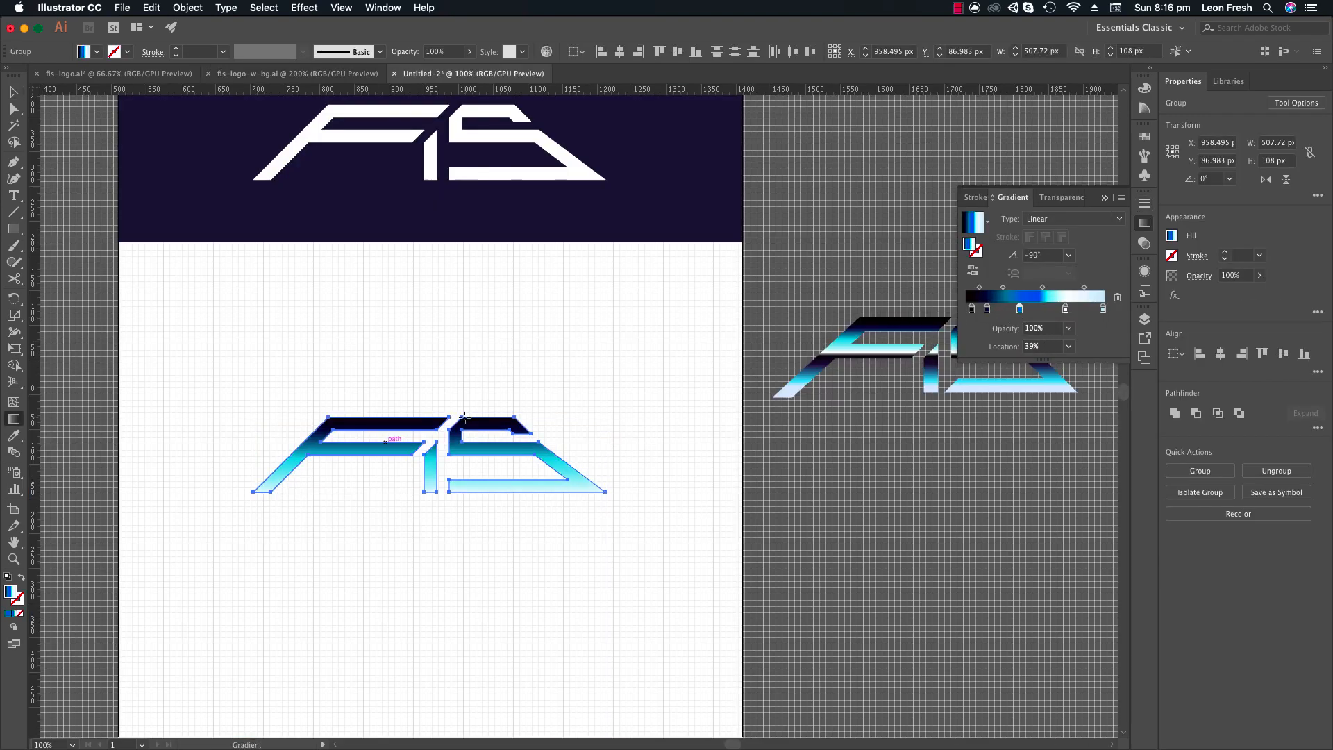
key("v")
left_click(327, 367)
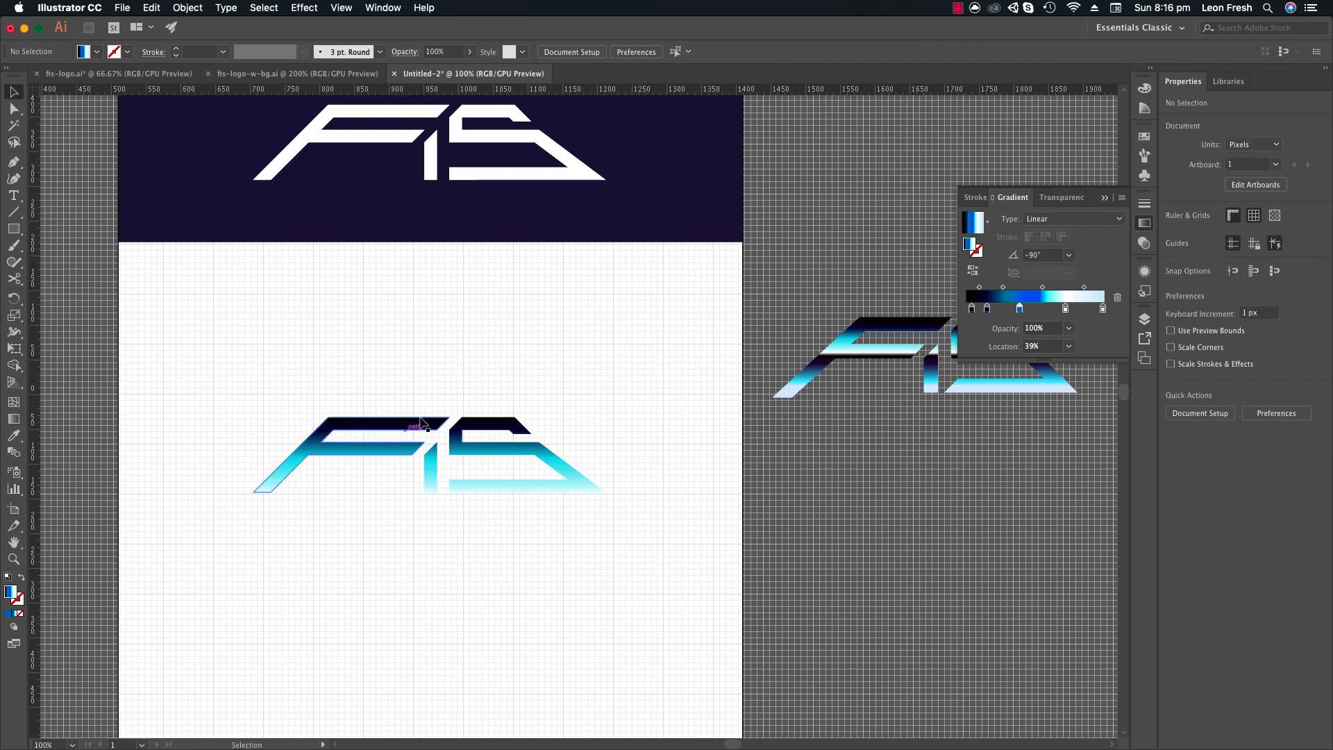
Group all parts of the gradient-filled logo below the navy rectangle.
left_click(408, 423)
left_click_drag(665, 372, 126, 547)
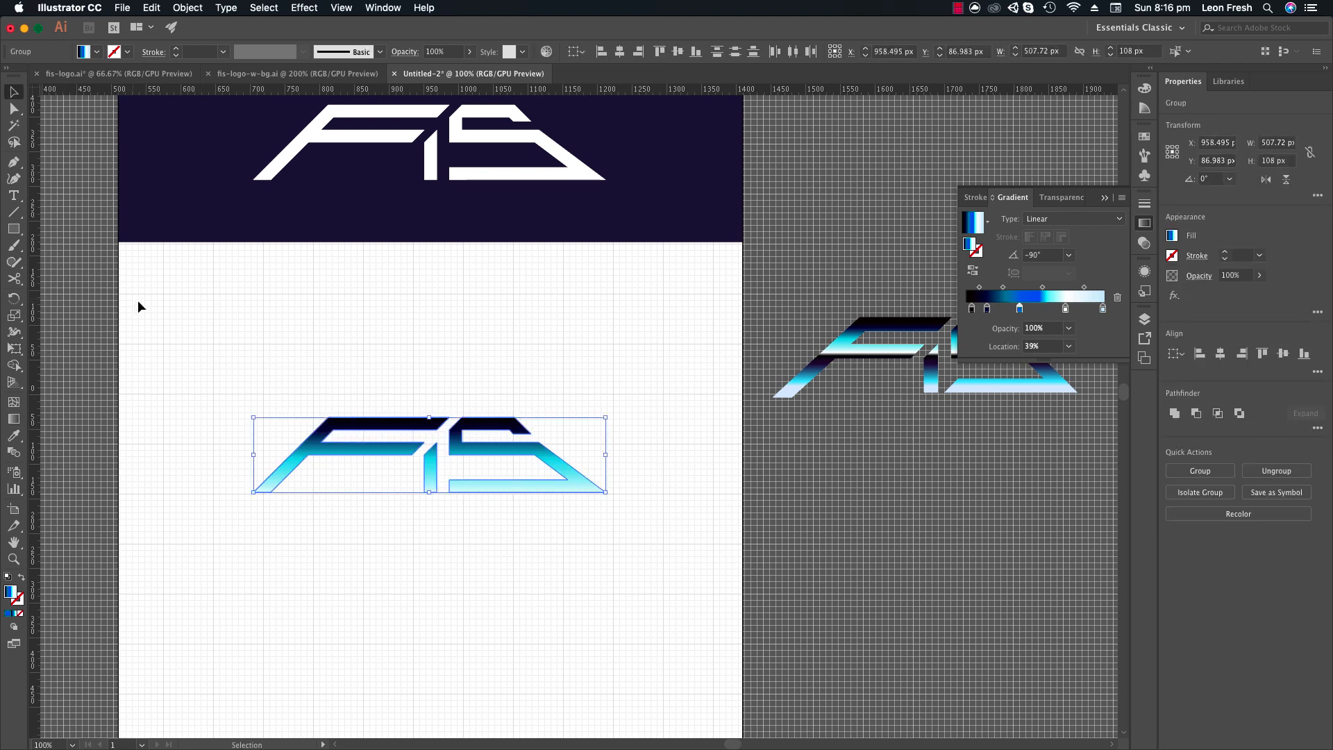
key("super+g")
left_click(490, 395)
left_click(404, 424)
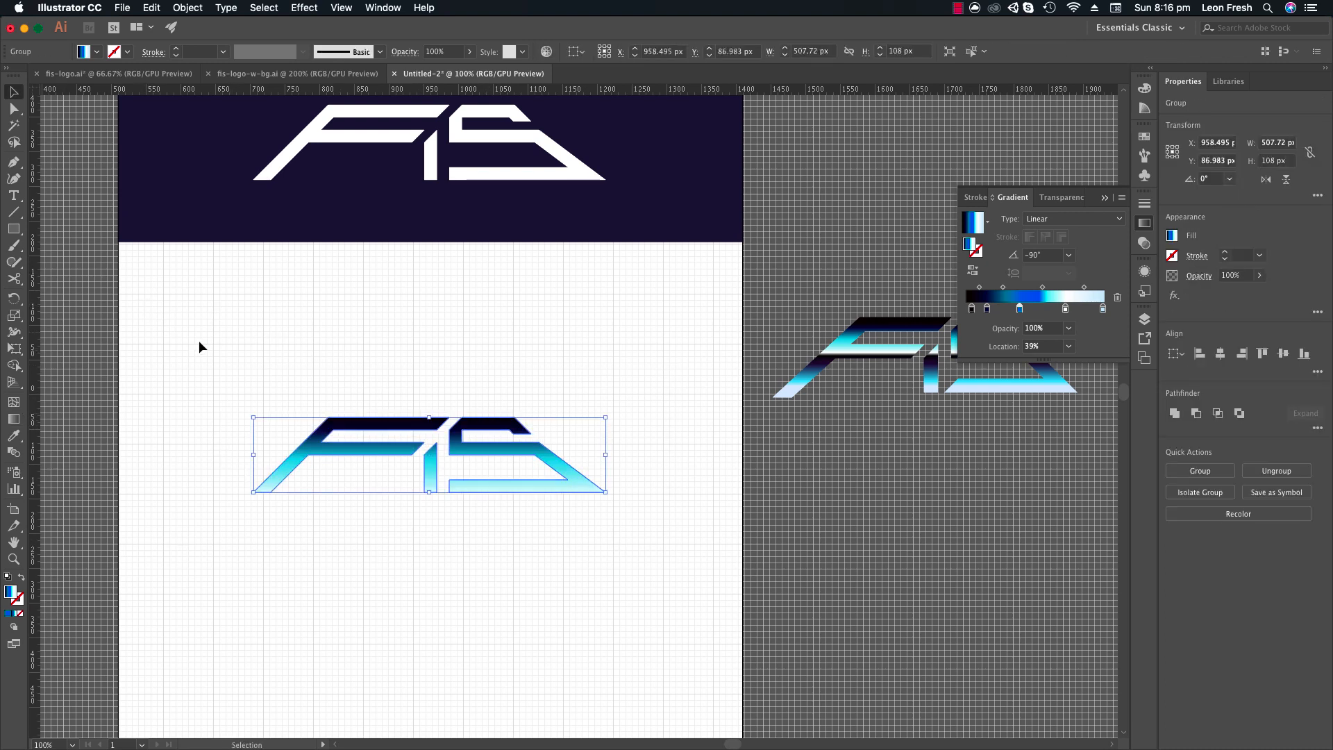
Fill the grouped logo with the white-to-black gradient swatch and swap its stops so it runs from black to white.
key("g")
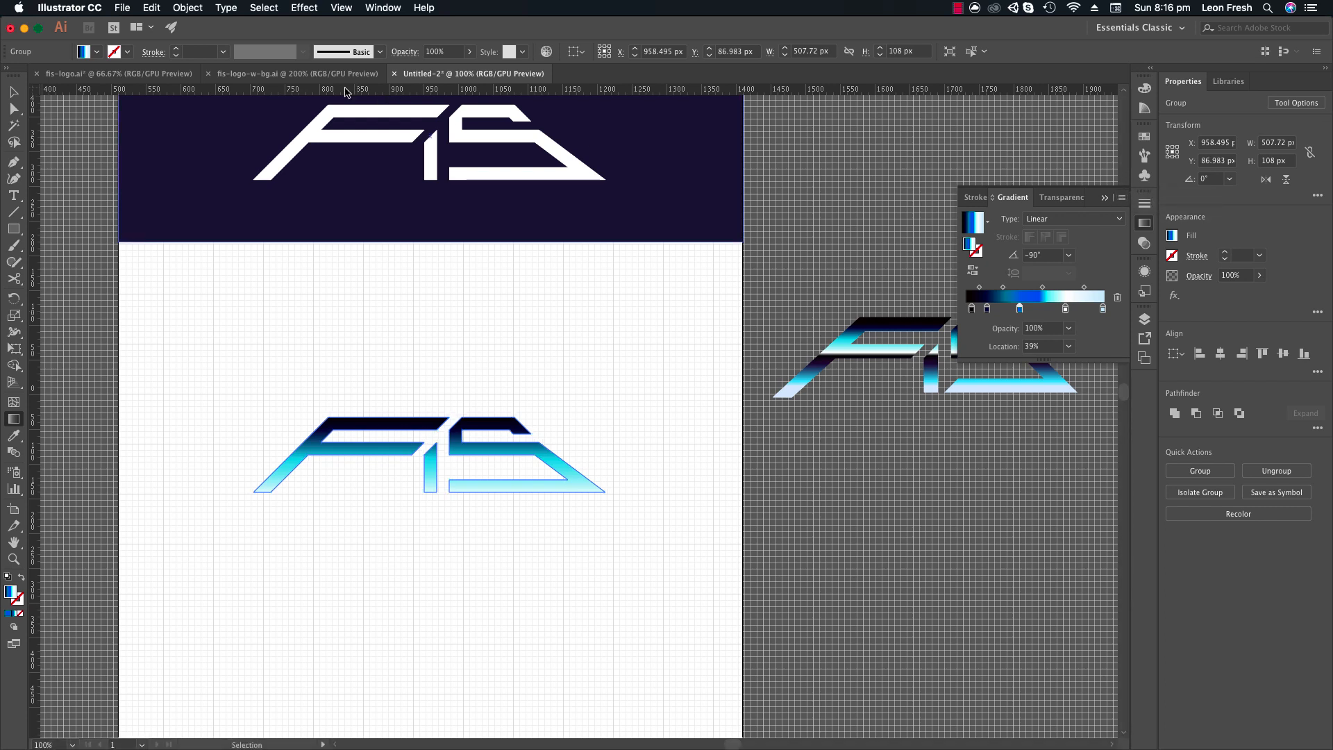
left_click(96, 51)
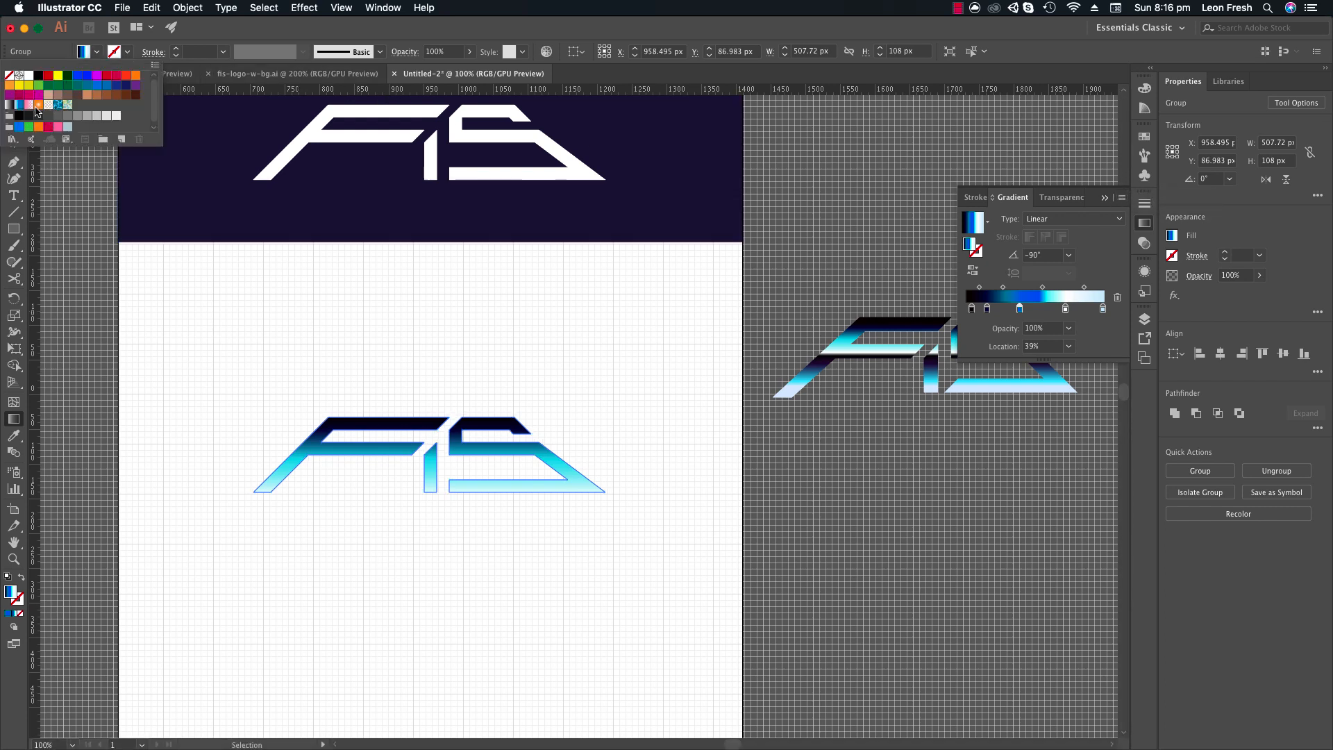
left_click(9, 104)
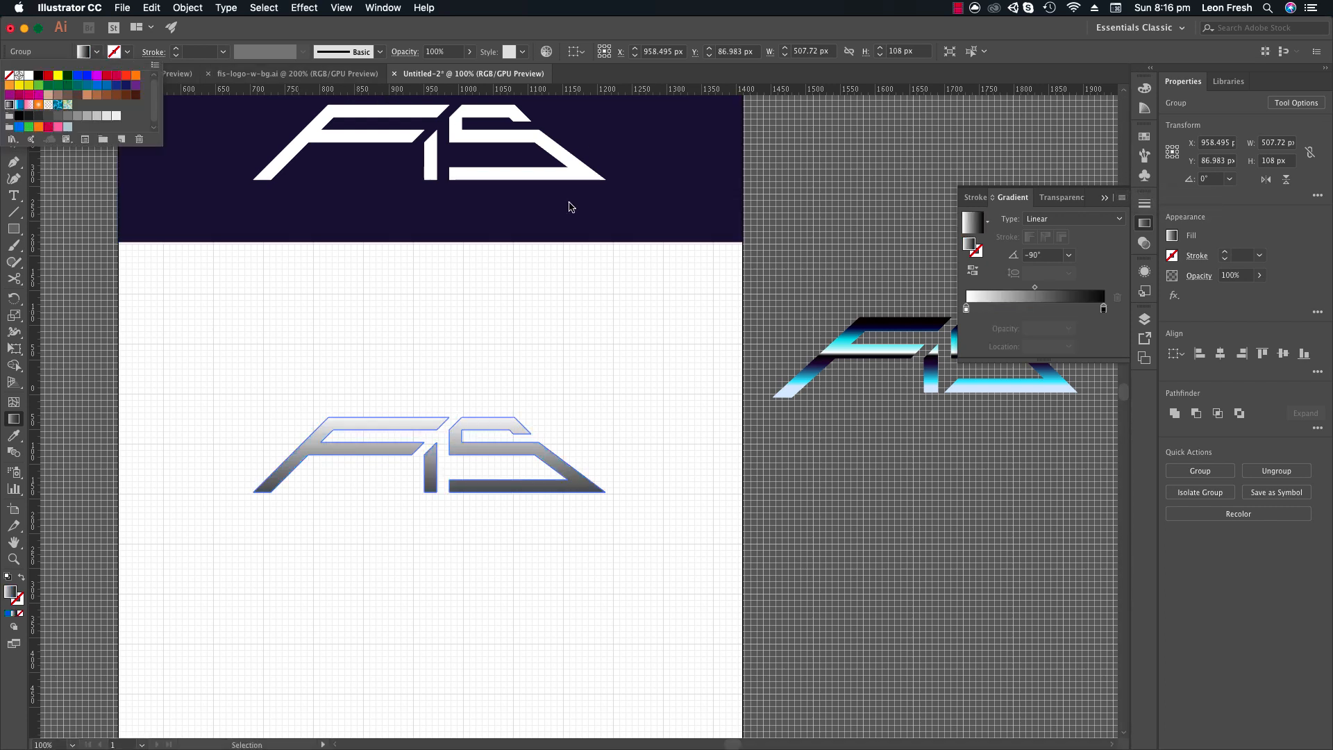
left_click(964, 311)
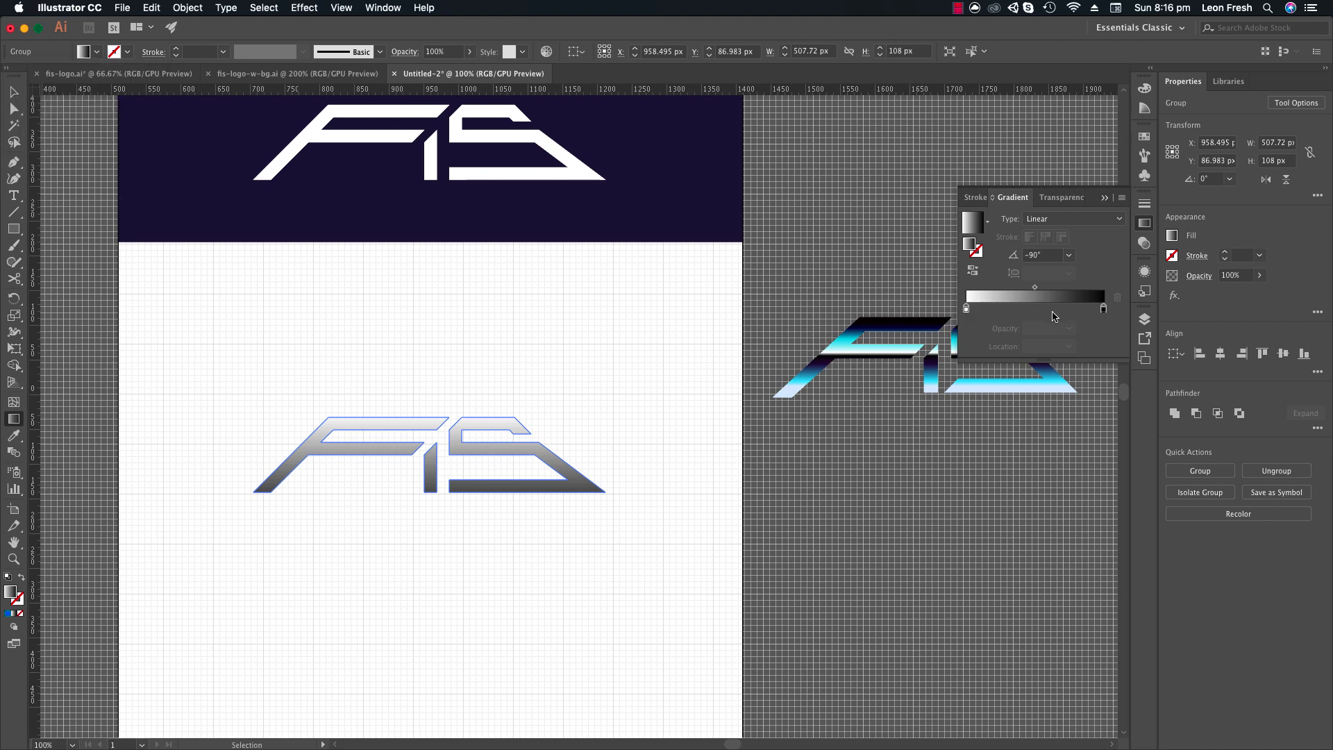
mouse_move(1104, 310)
left_mouse_down()
mouse_move(998, 311)
mouse_move(1103, 310)
left_mouse_up()
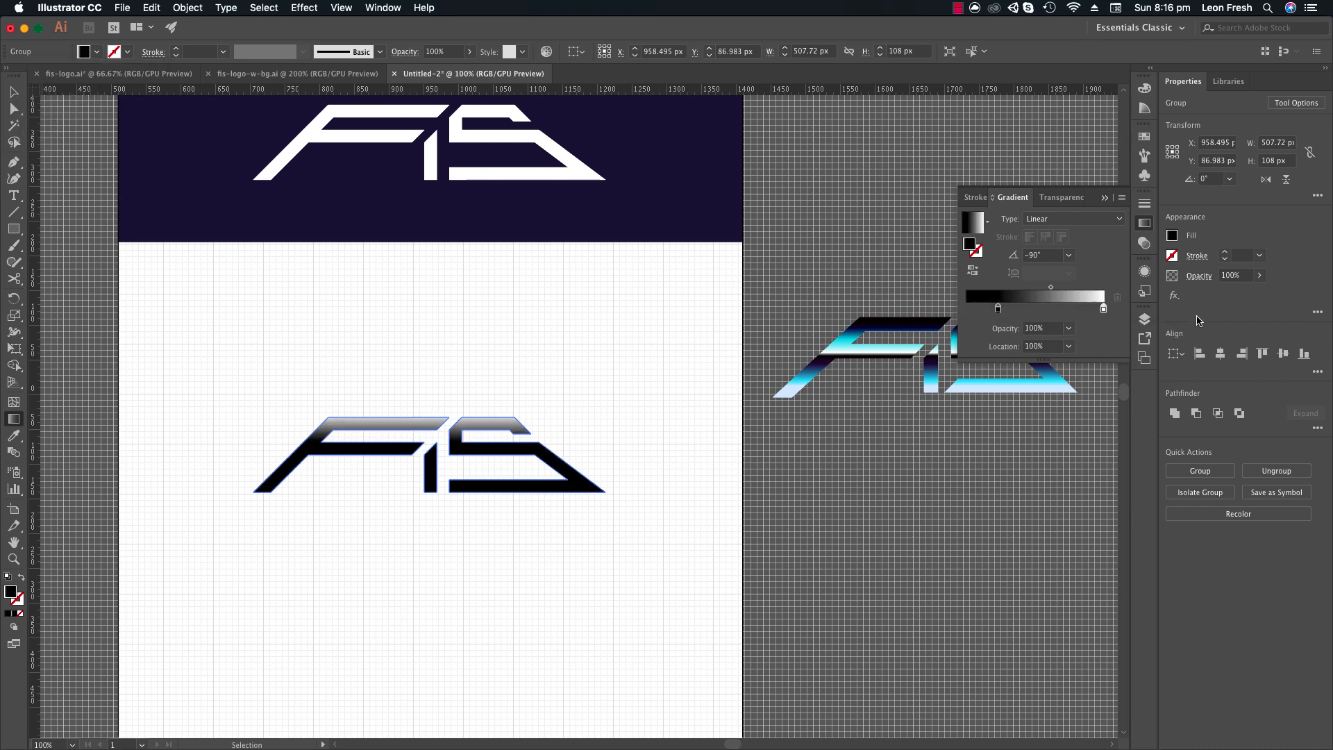
left_click_drag(997, 309, 966, 310)
Add a gradient stop near the black end at 15.64%, coloured navy with HSB values 245.6, 85.06 and 32.
left_click(991, 309)
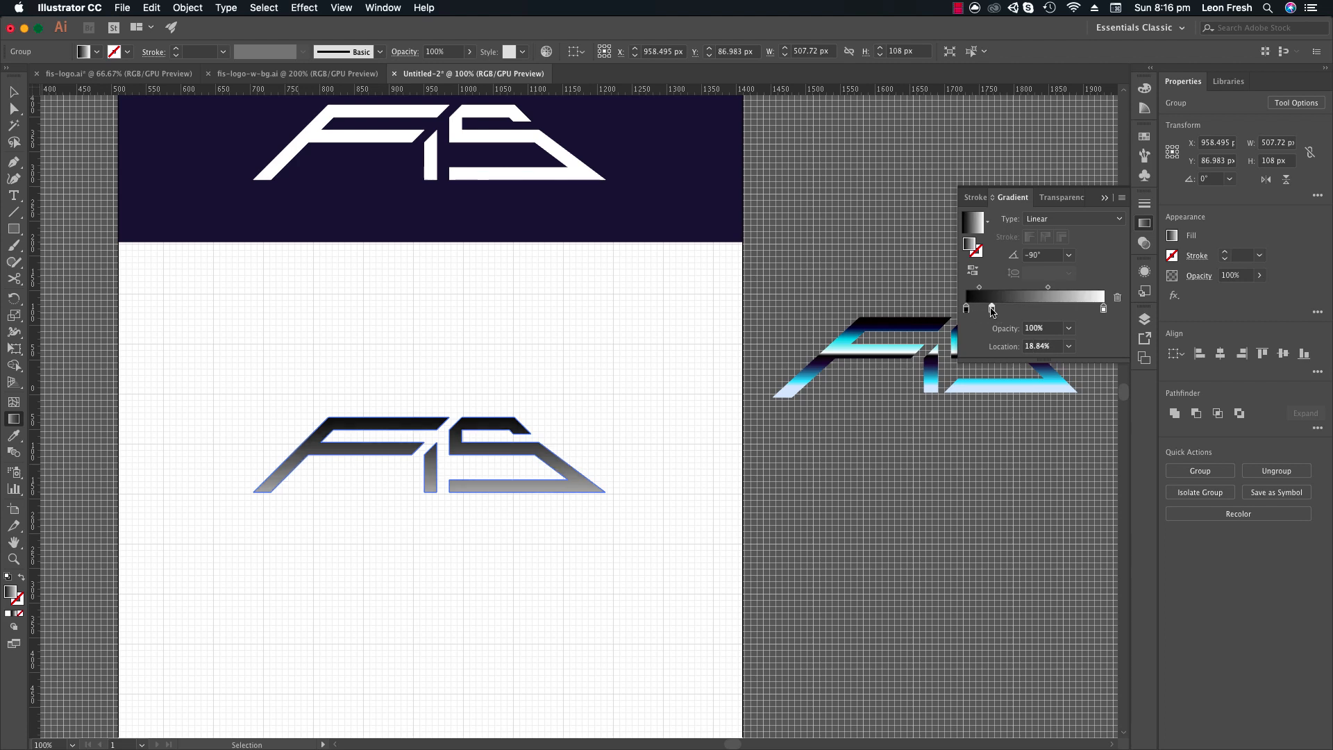
double_click(991, 309)
left_click_drag(1038, 411, 1041, 369)
left_click(1100, 322)
left_click(1122, 359)
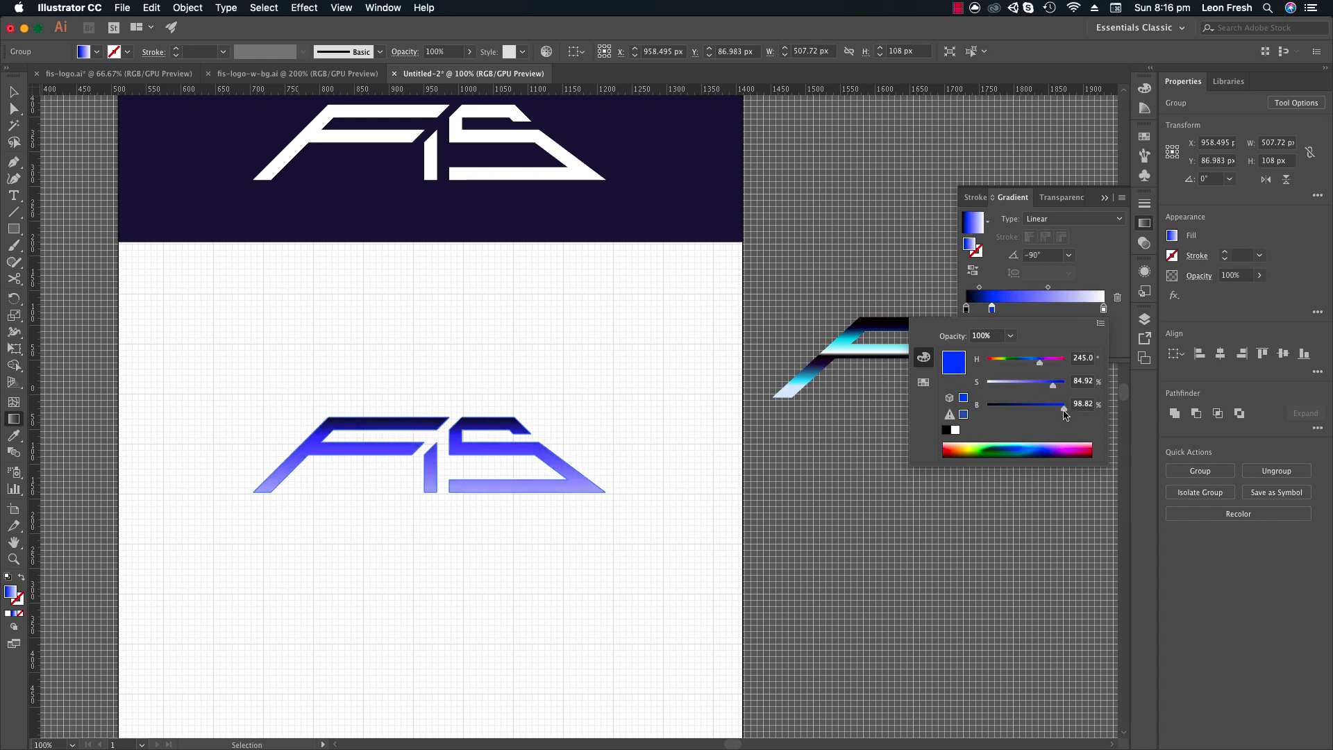
left_click_drag(1065, 413, 1013, 410)
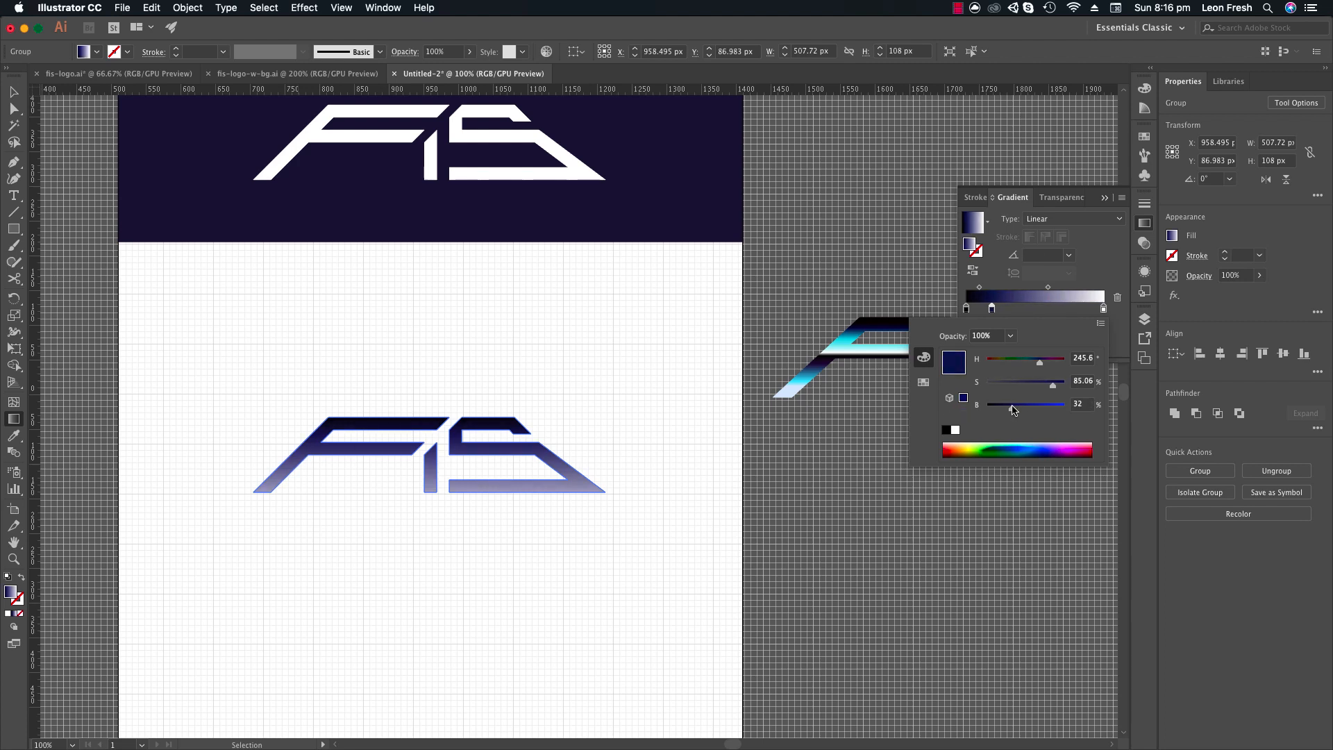
left_click(992, 310)
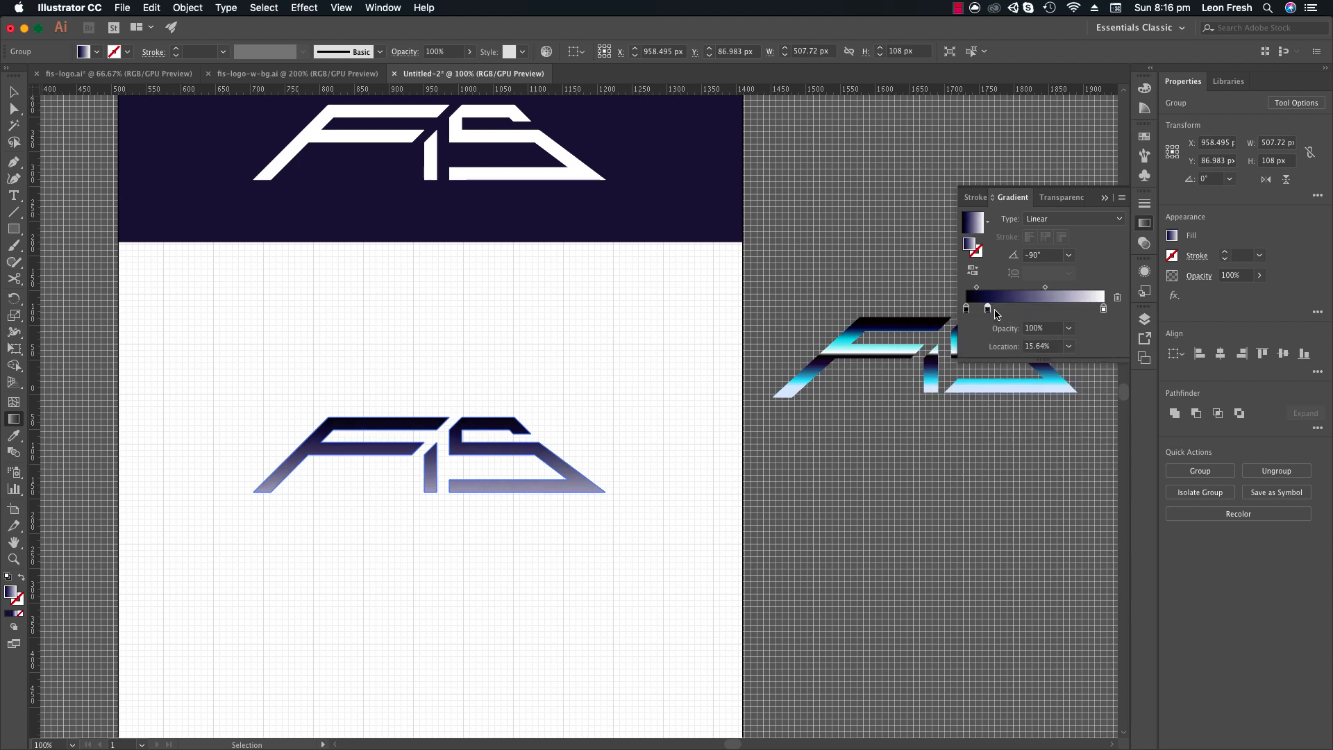
Add a gradient stop at 29.14% beside the navy one, coloured bright blue with HSB values 201.8, 100 and 100.
left_click(1006, 311)
double_click(1009, 311)
left_click(1009, 312)
left_click_drag(1012, 309, 1029, 385)
left_click(1005, 308)
double_click(1007, 310)
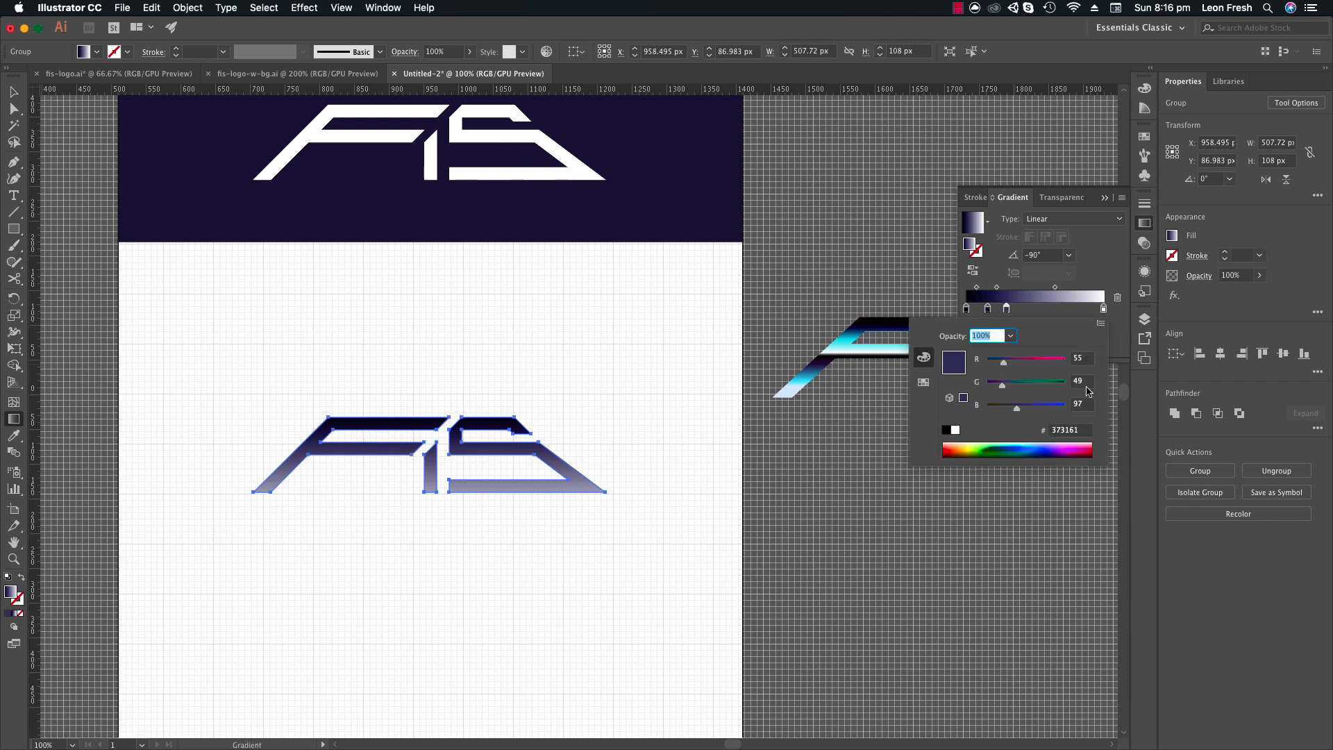
left_click(1100, 323)
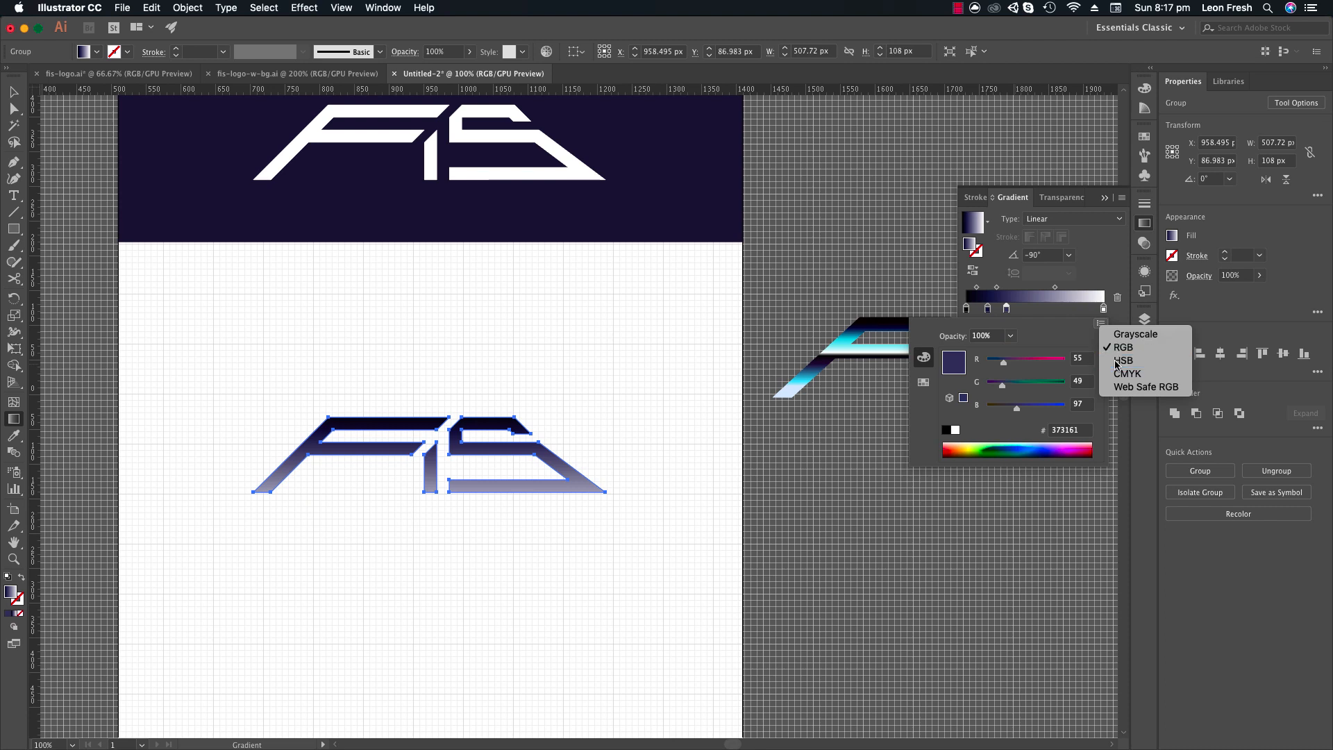
left_click(1123, 357)
left_click_drag(1023, 386, 1064, 409)
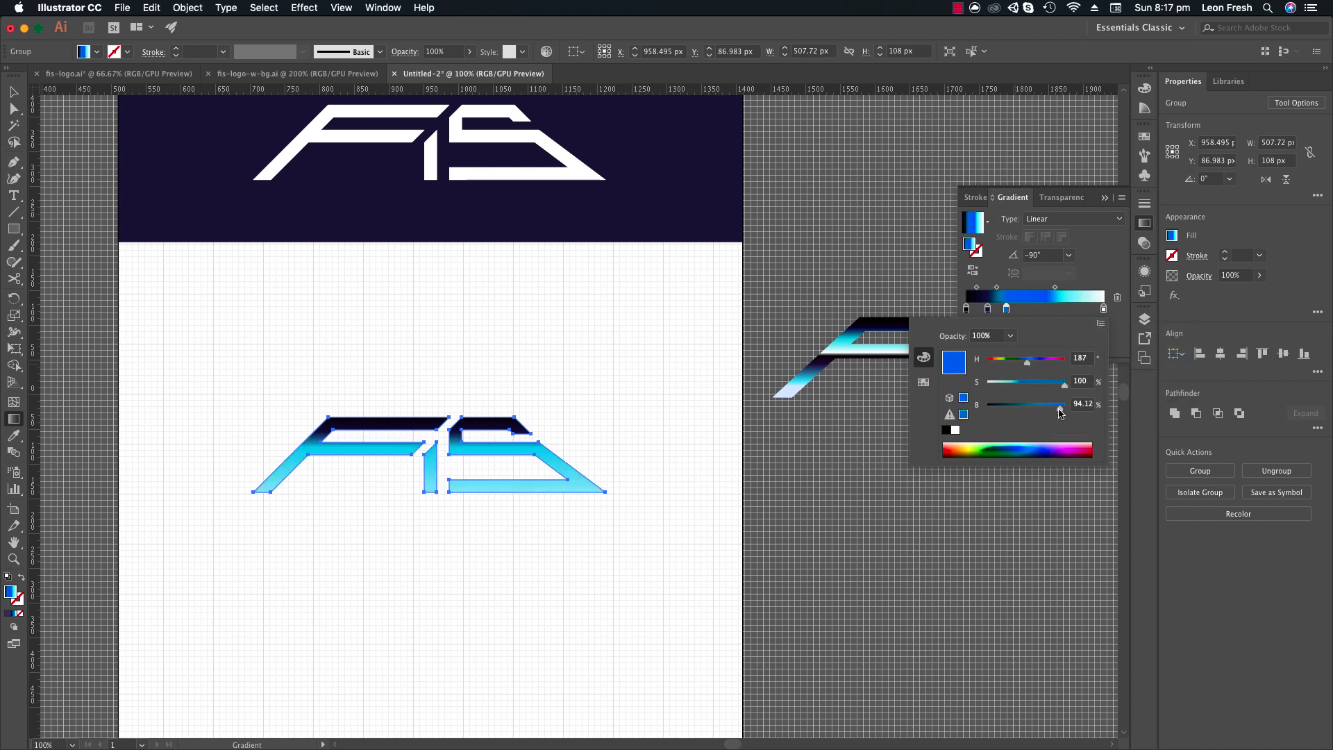
left_click_drag(1028, 366, 1032, 367)
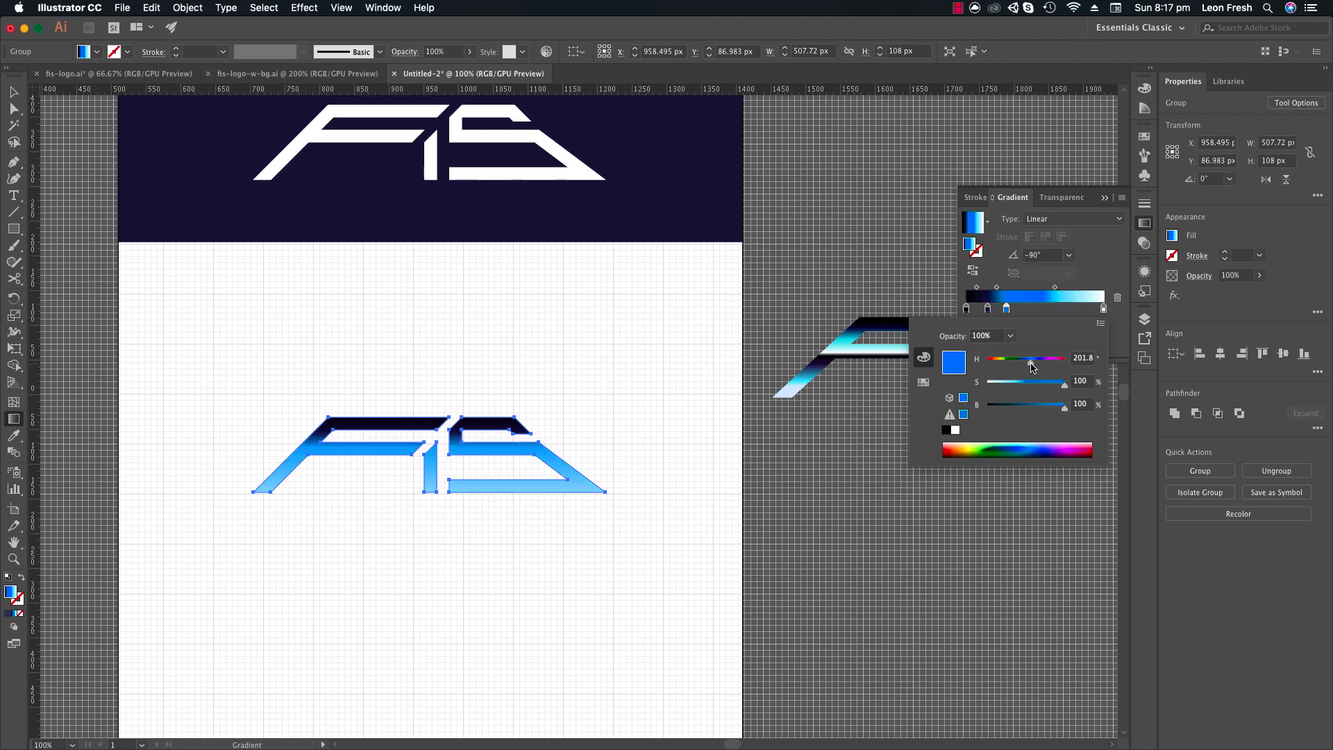
left_click(1007, 311)
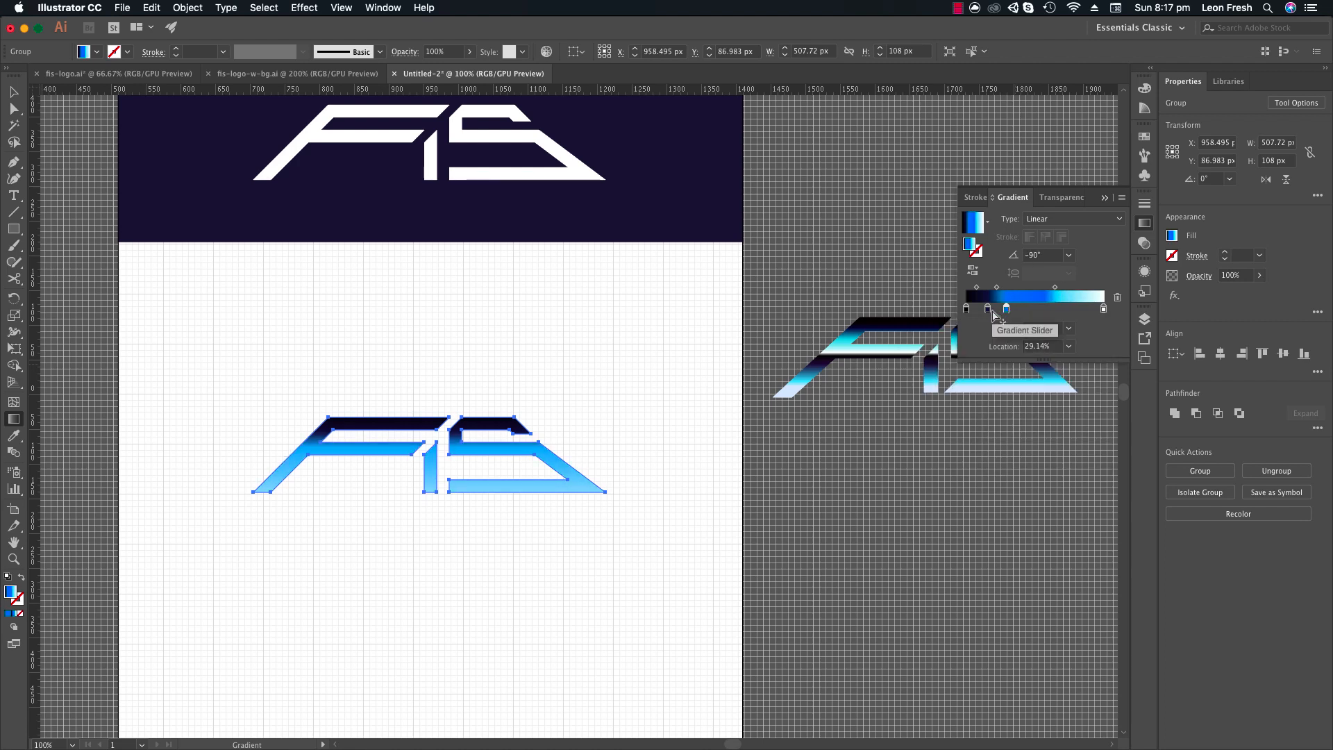
Redraw the gradient's direction and extent vertically on the logo so black fills the upper bars and blue fades to white below.
mouse_move(396, 418)
left_mouse_down()
mouse_move(396, 501)
mouse_move(377, 463)
mouse_move(377, 491)
left_mouse_up()
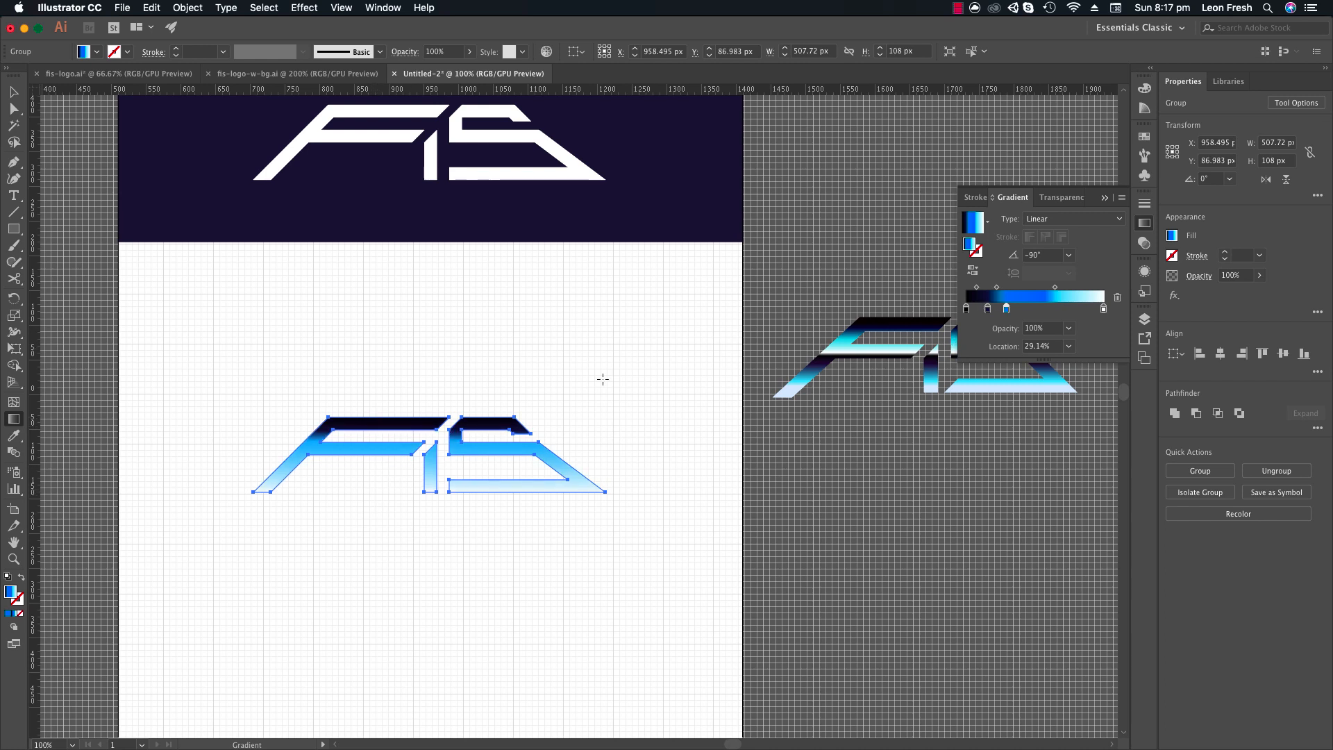
left_click_drag(388, 405, 385, 486)
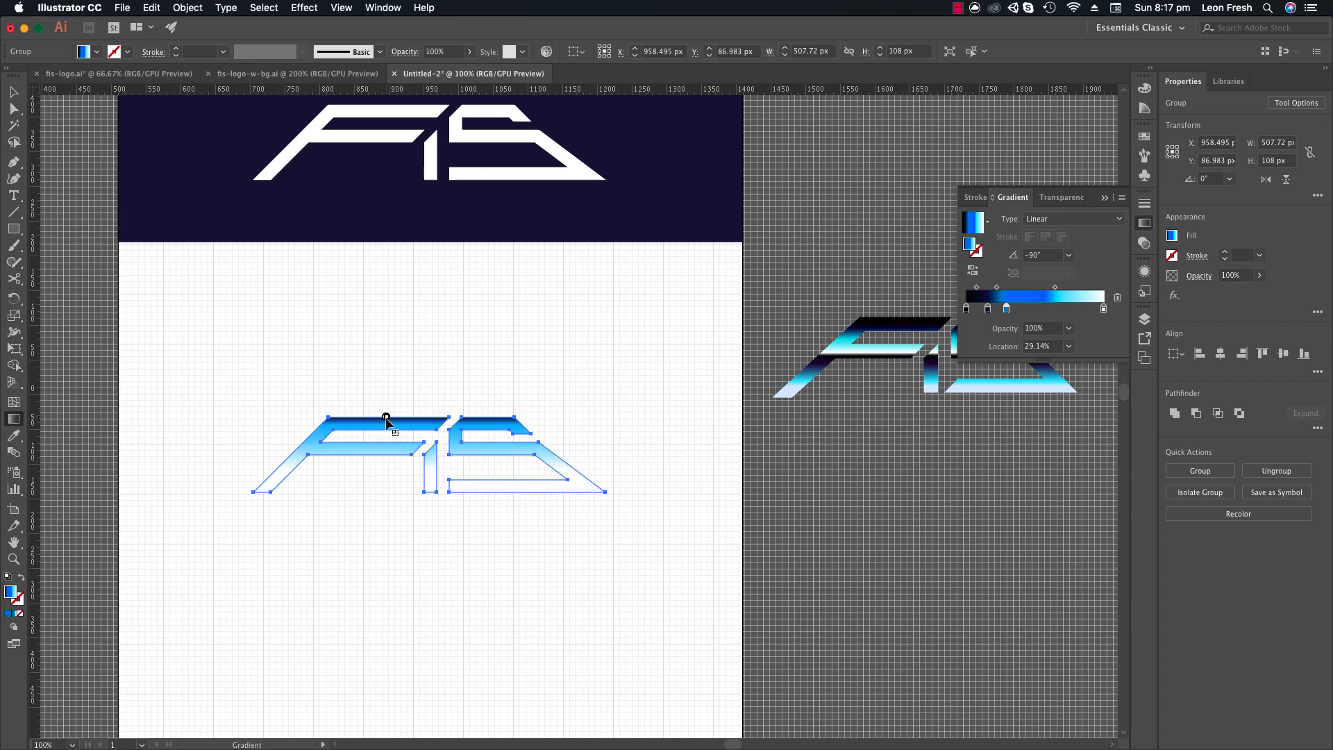
left_click_drag(386, 418, 386, 472)
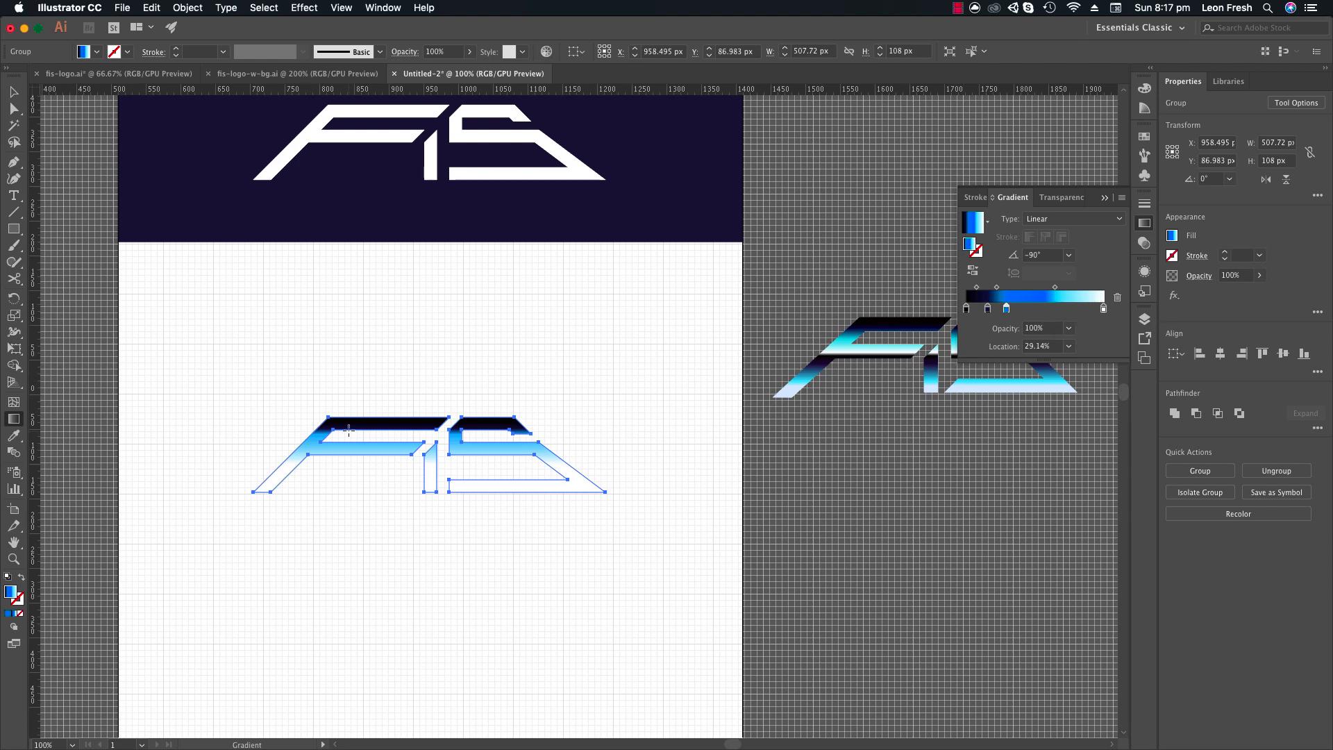
left_click_drag(349, 461, 347, 455)
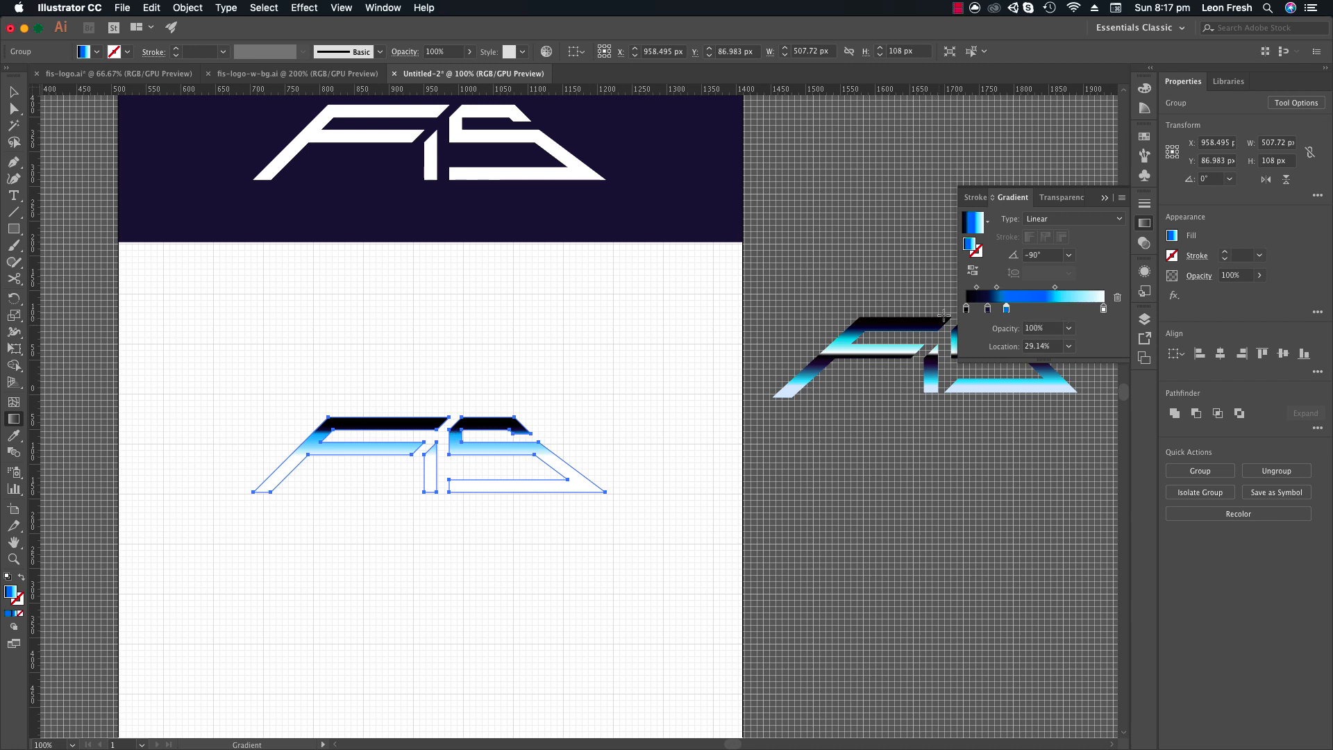
Move the navy gradient stop closer to the black end and the blue stop to a location of 36.67%.
left_click_drag(1008, 311, 979, 310)
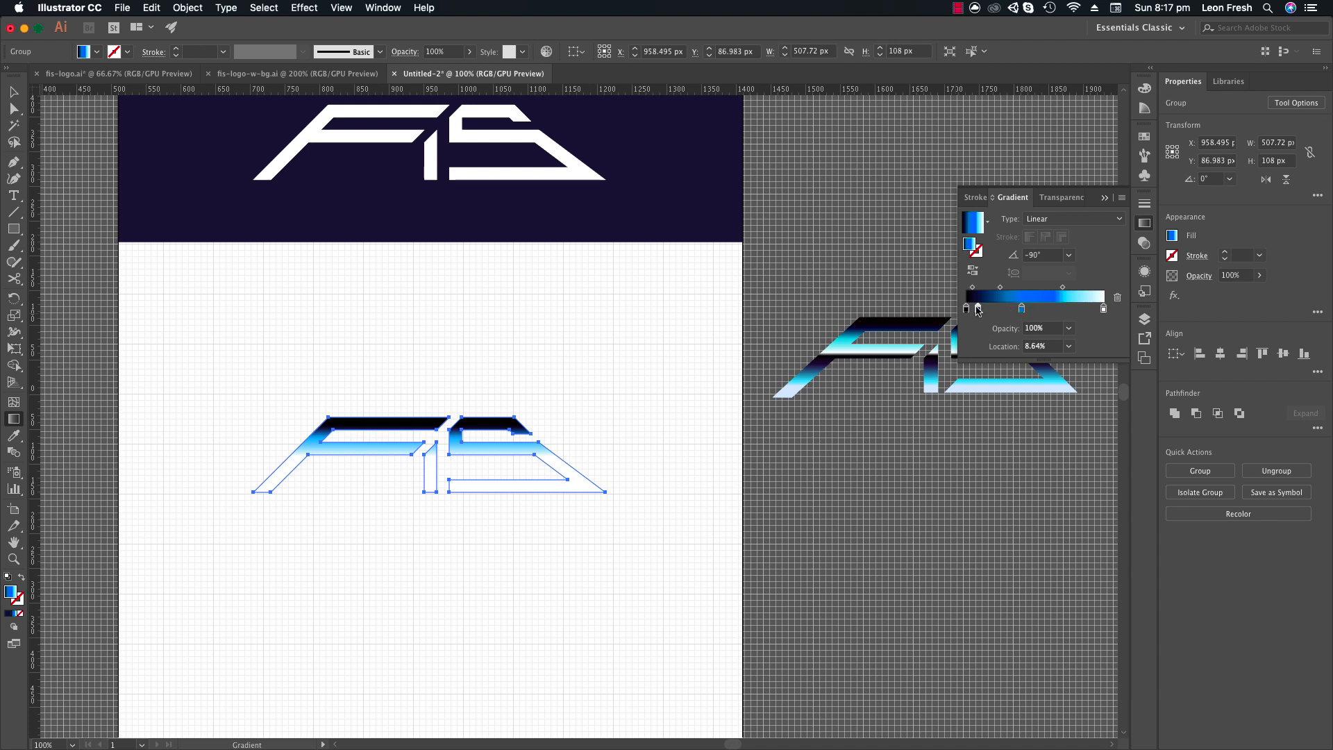
left_click_drag(978, 309, 984, 310)
left_click_drag(1021, 310, 1018, 312)
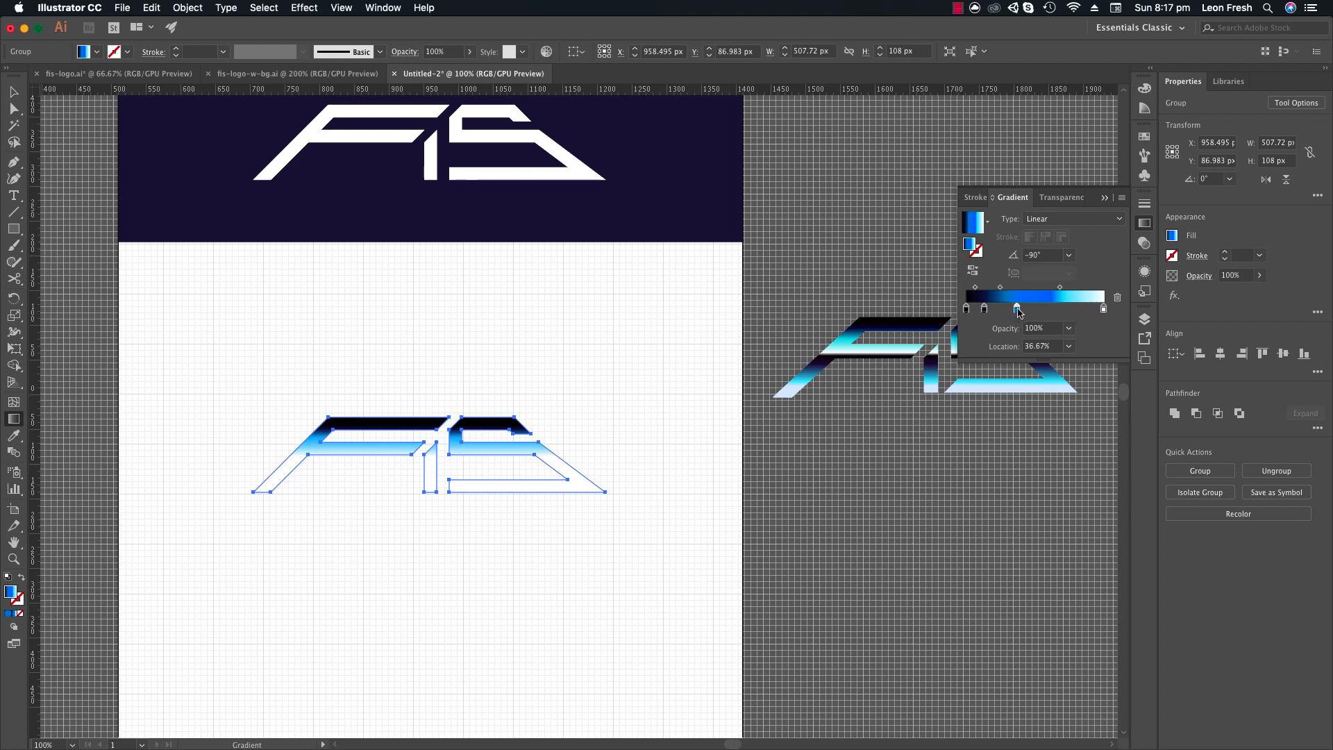
Examine the gradient's transition across the logo's letters up close, with and without the selection outline.
key("z")
left_click(420, 457)
left_click_drag(597, 401, 468, 408)
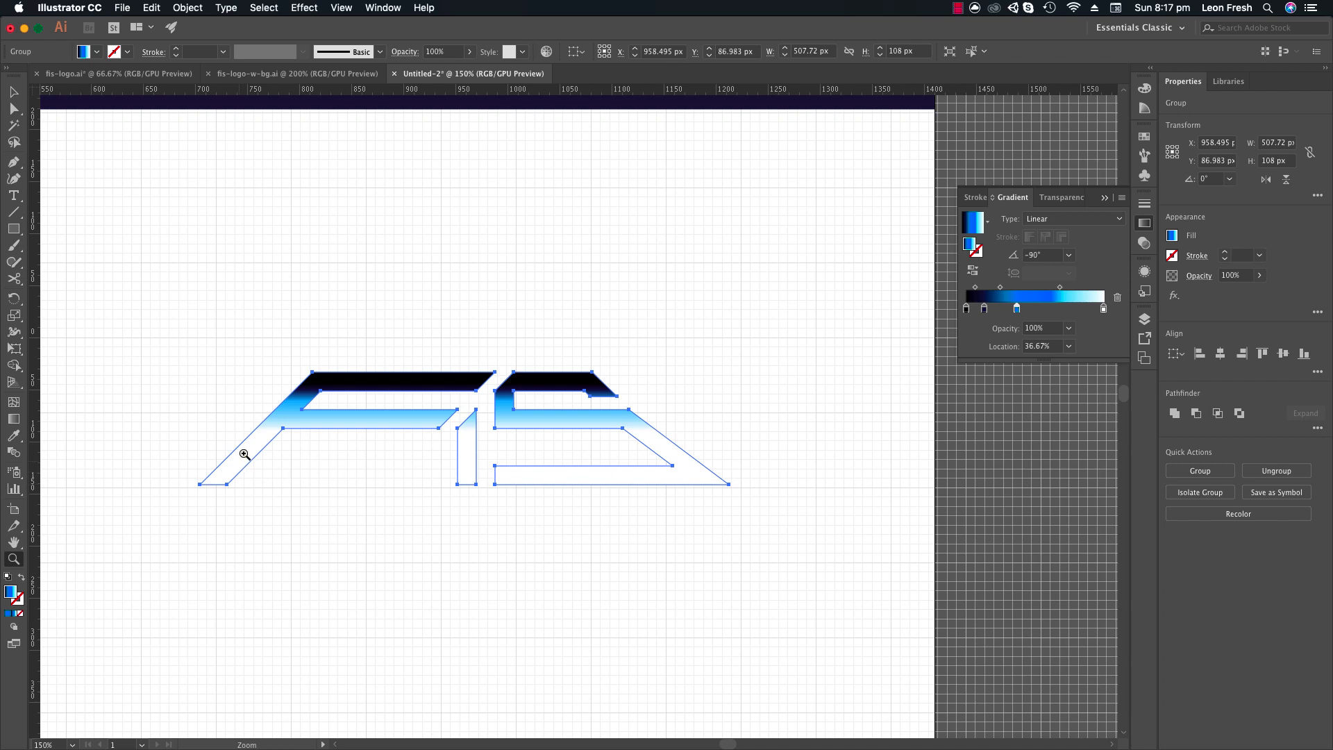
key("v")
left_click(351, 315)
left_click(553, 379)
scroll(120, 444, "left", 1)
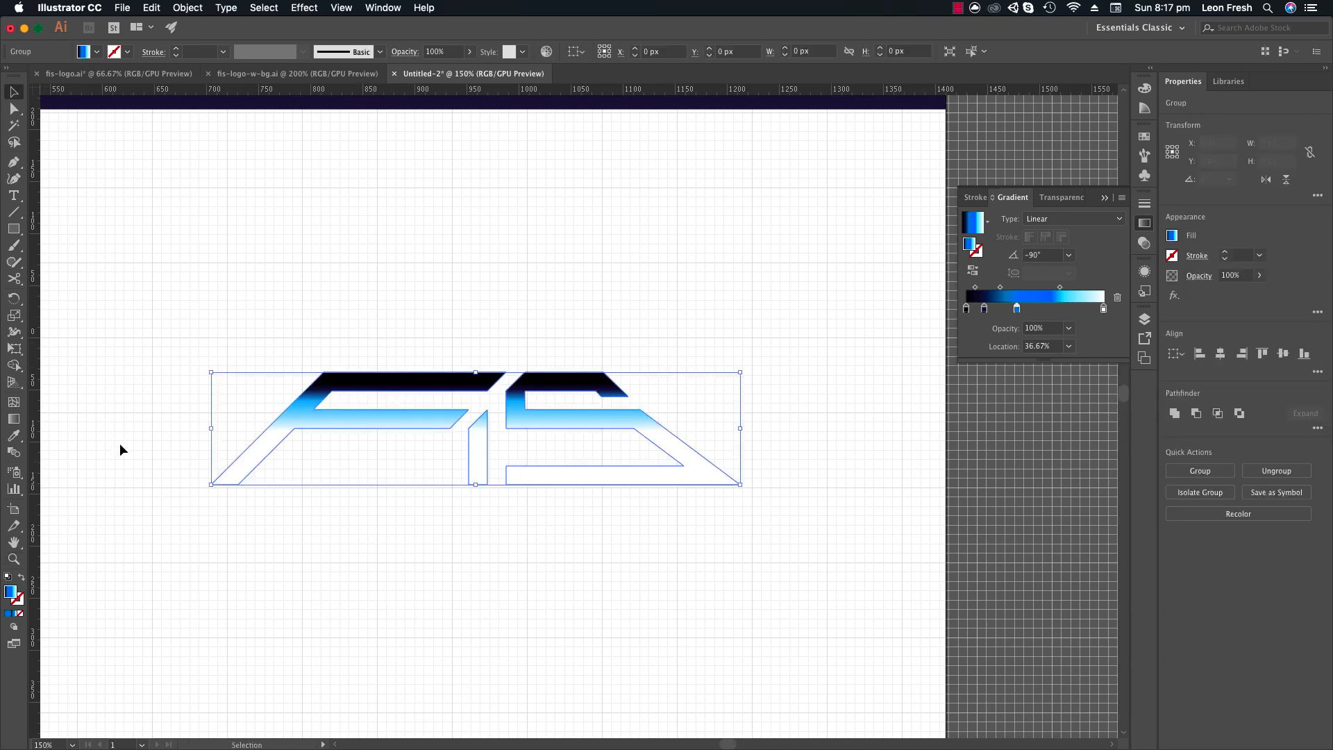
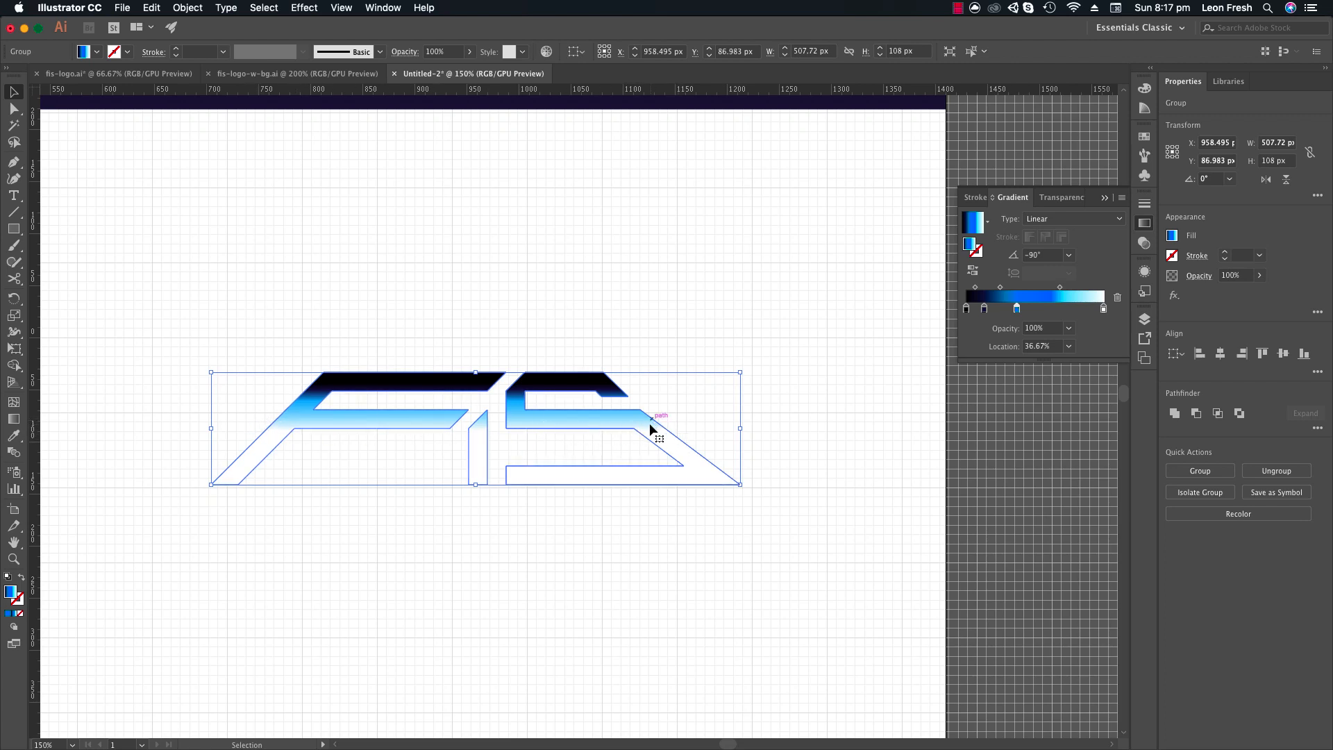
left_click(452, 351)
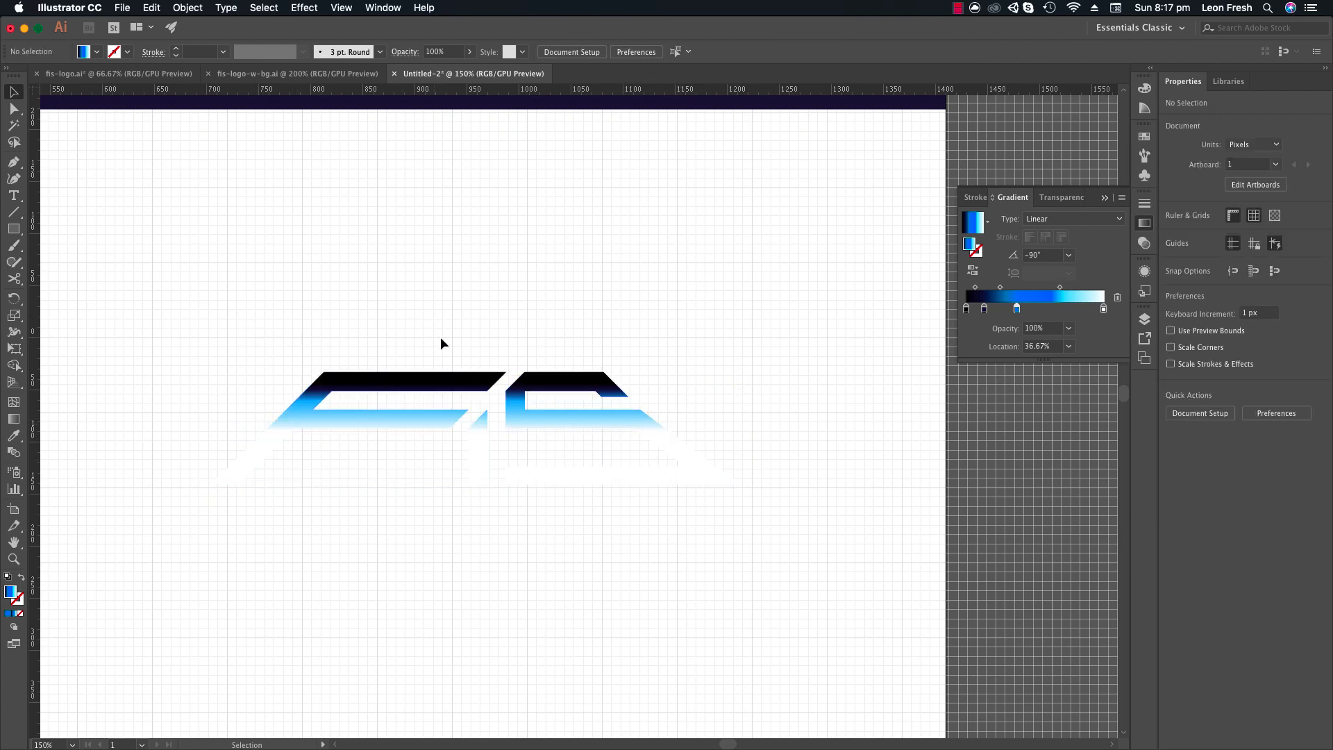
left_click_drag(602, 328, 42, 507)
left_click_drag(456, 463, 428, 459)
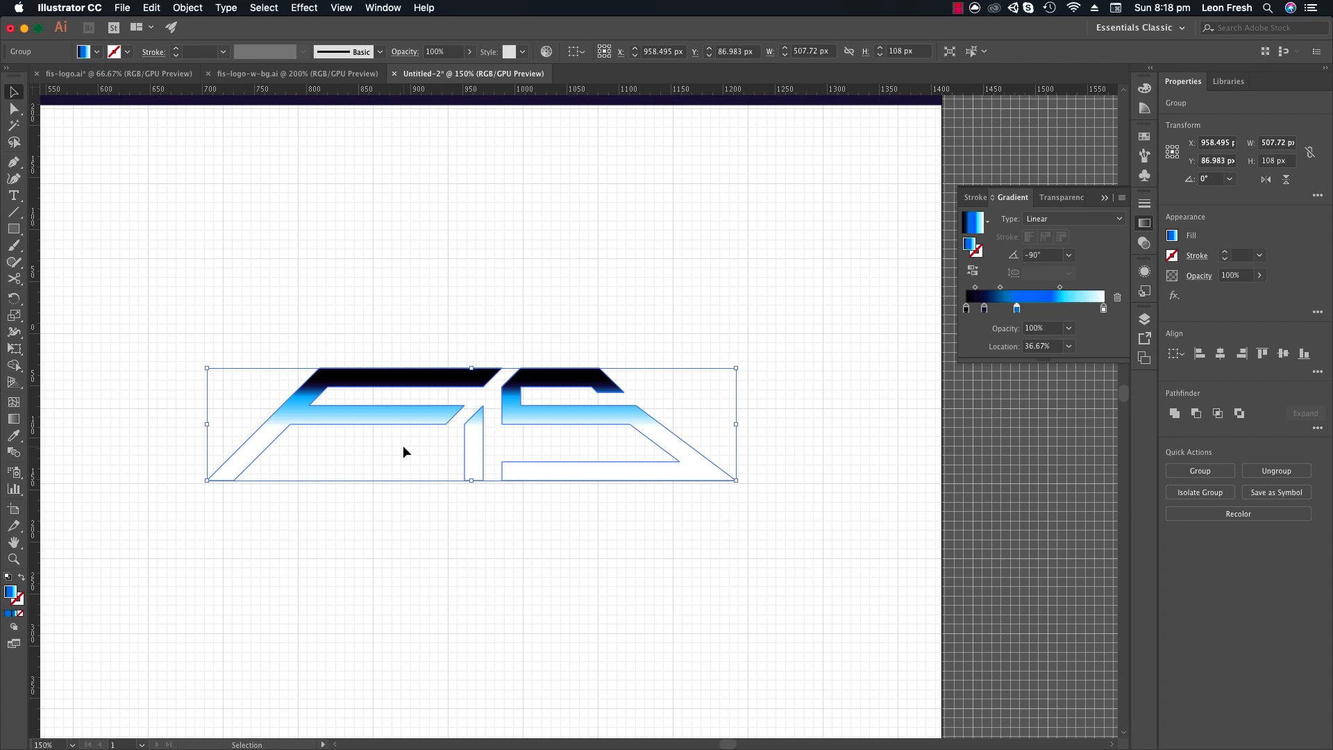
Switch to Chrome, open the "mountain silhouette" image search and look through the results.
key("super+Tab")
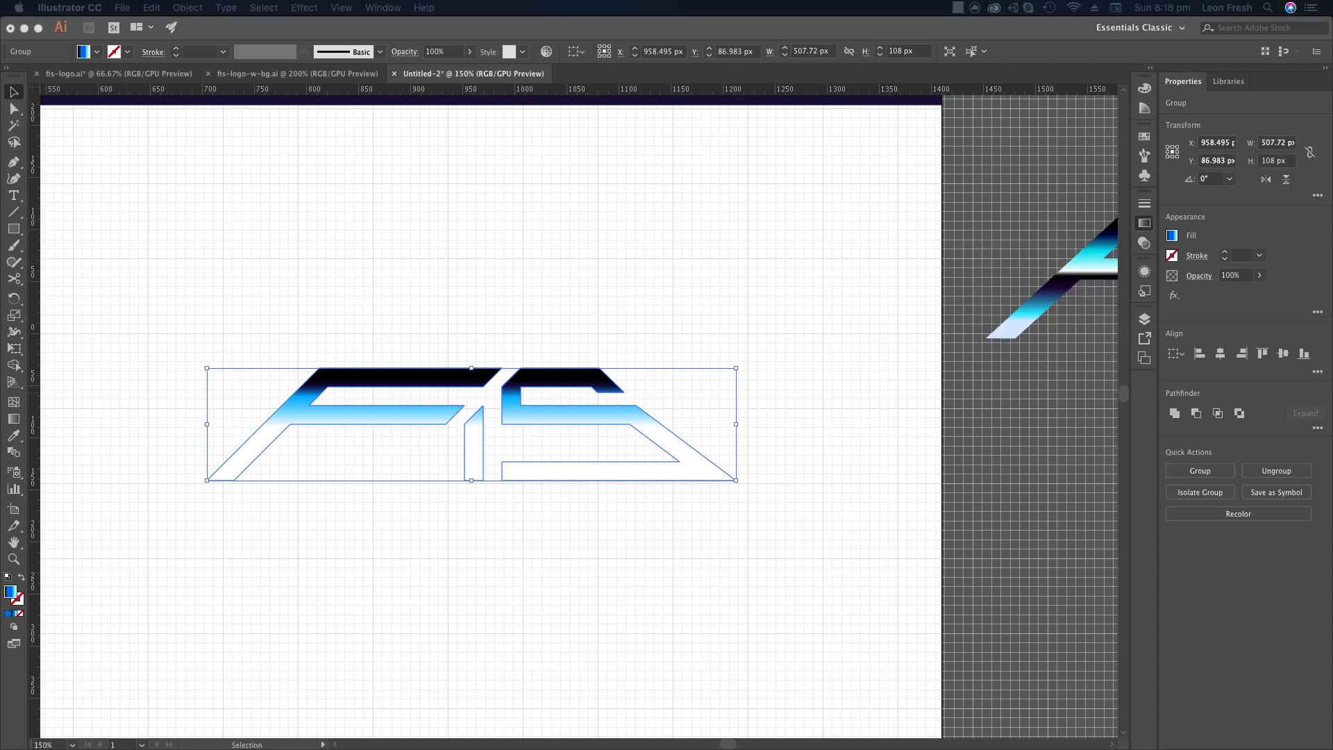
type("mountai")
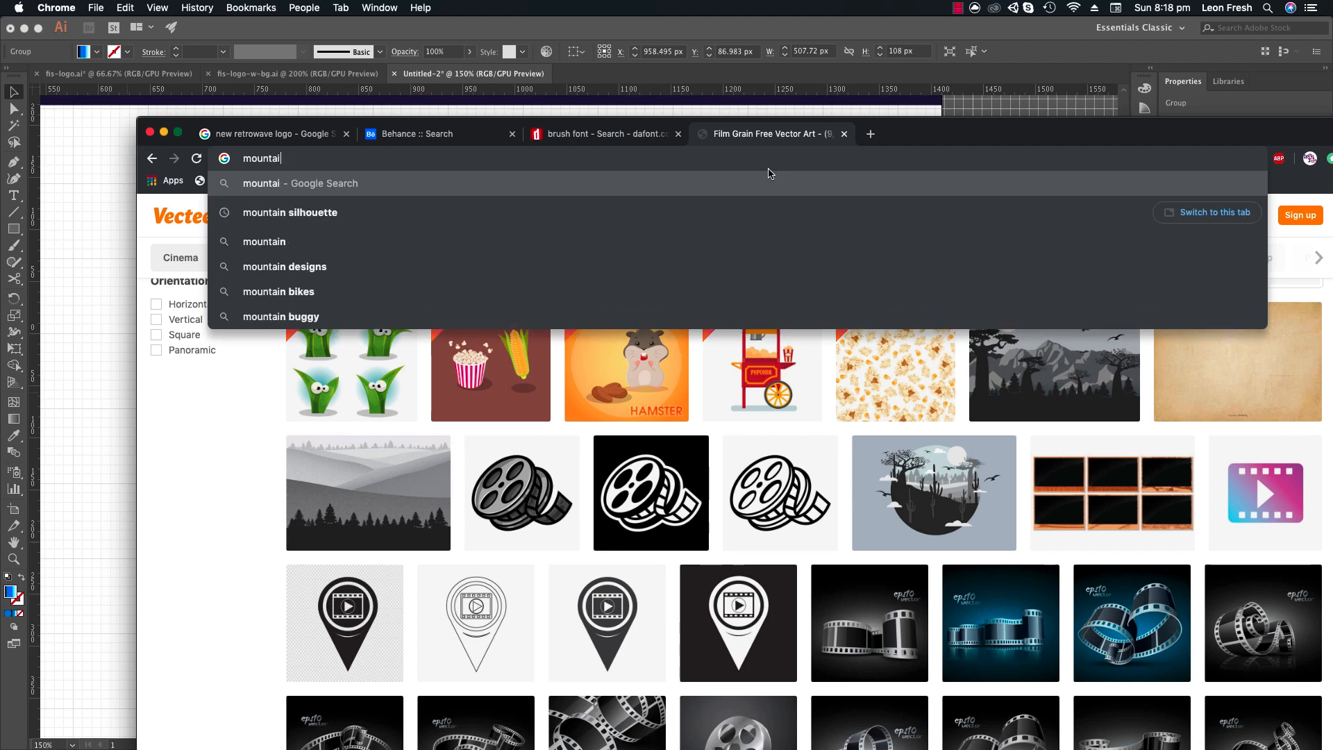
key("Down")
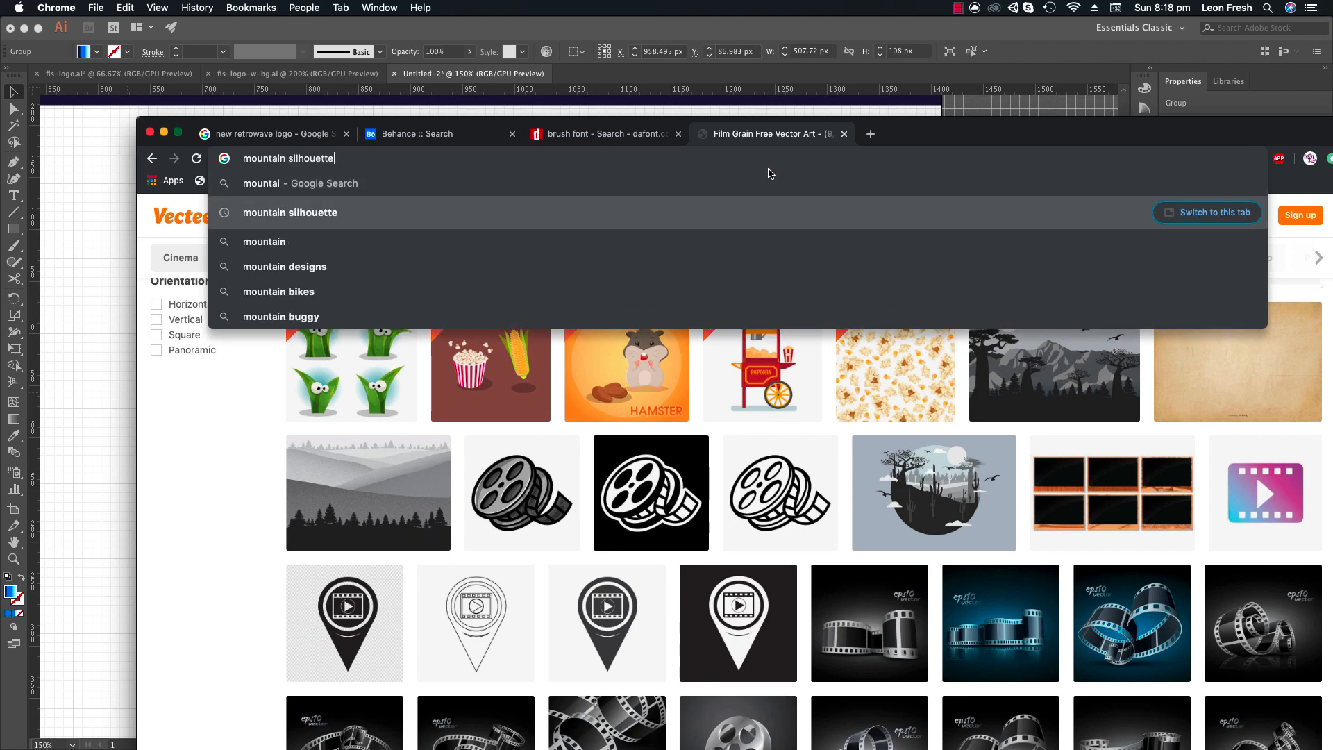
key("Return")
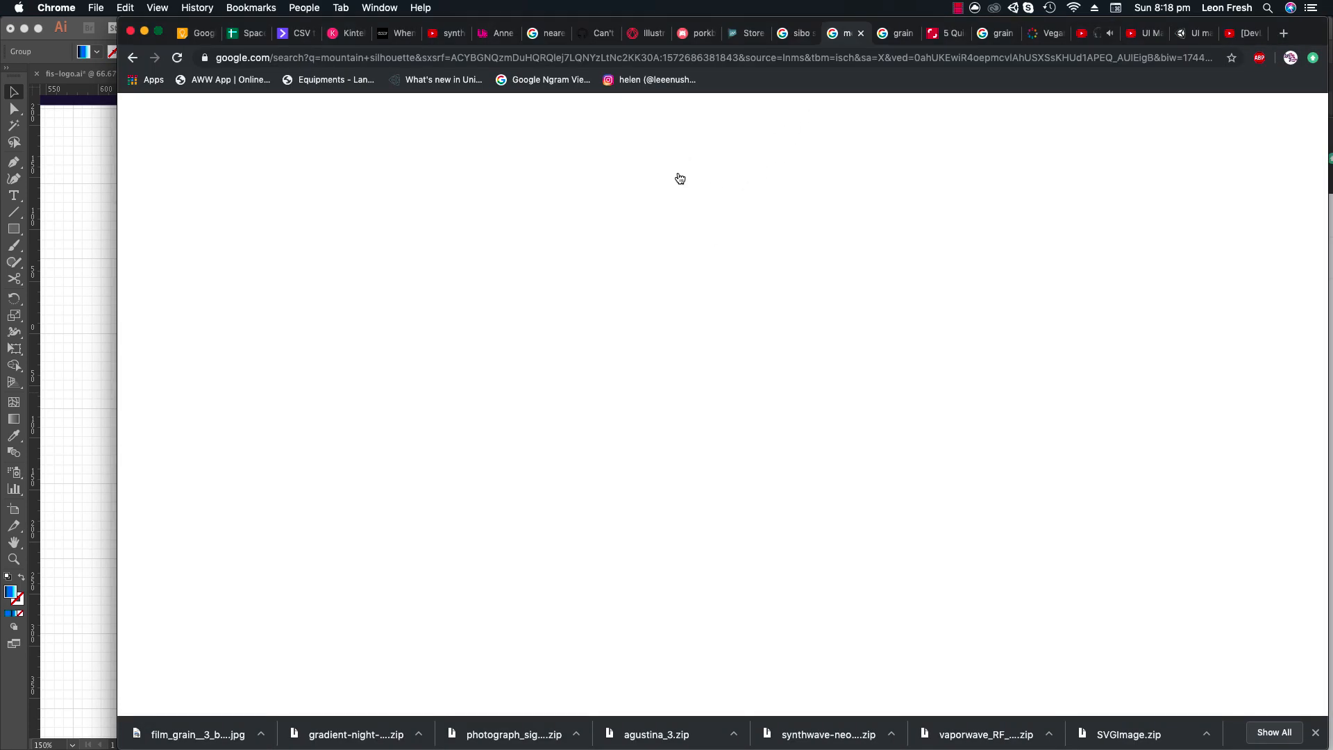
scroll(494, 331, "down", 3)
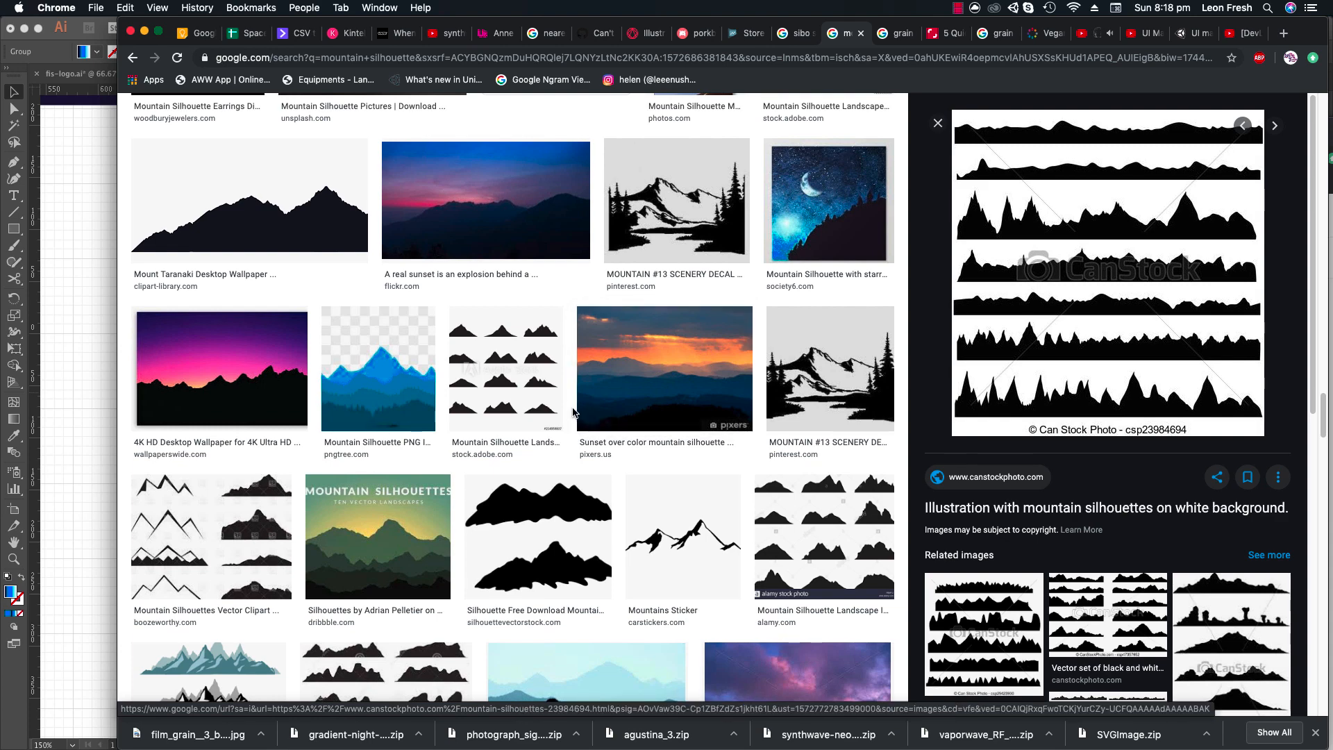
scroll(573, 412, "up", 4)
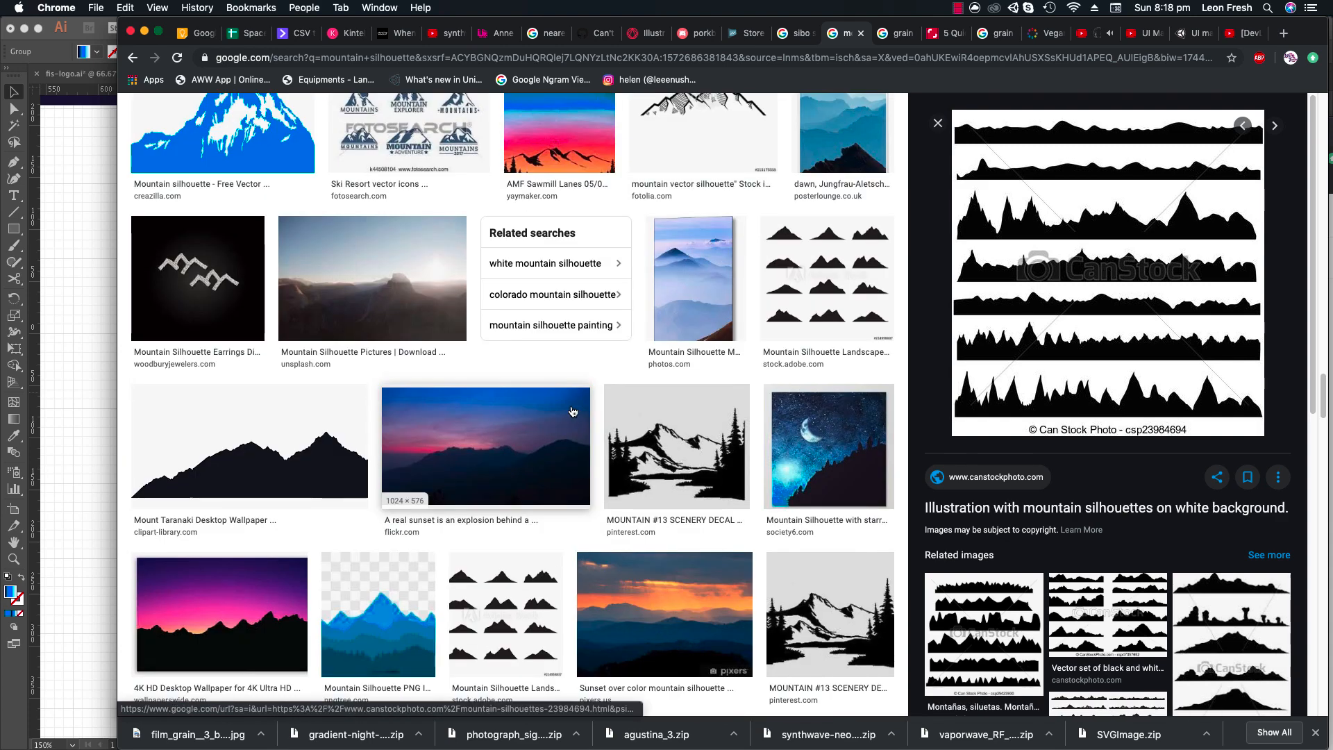
scroll(535, 404, "up", 4)
Copy the enlarged image with seven rows of mountain silhouettes and paste it into the Illustrator document.
right_click(1088, 271)
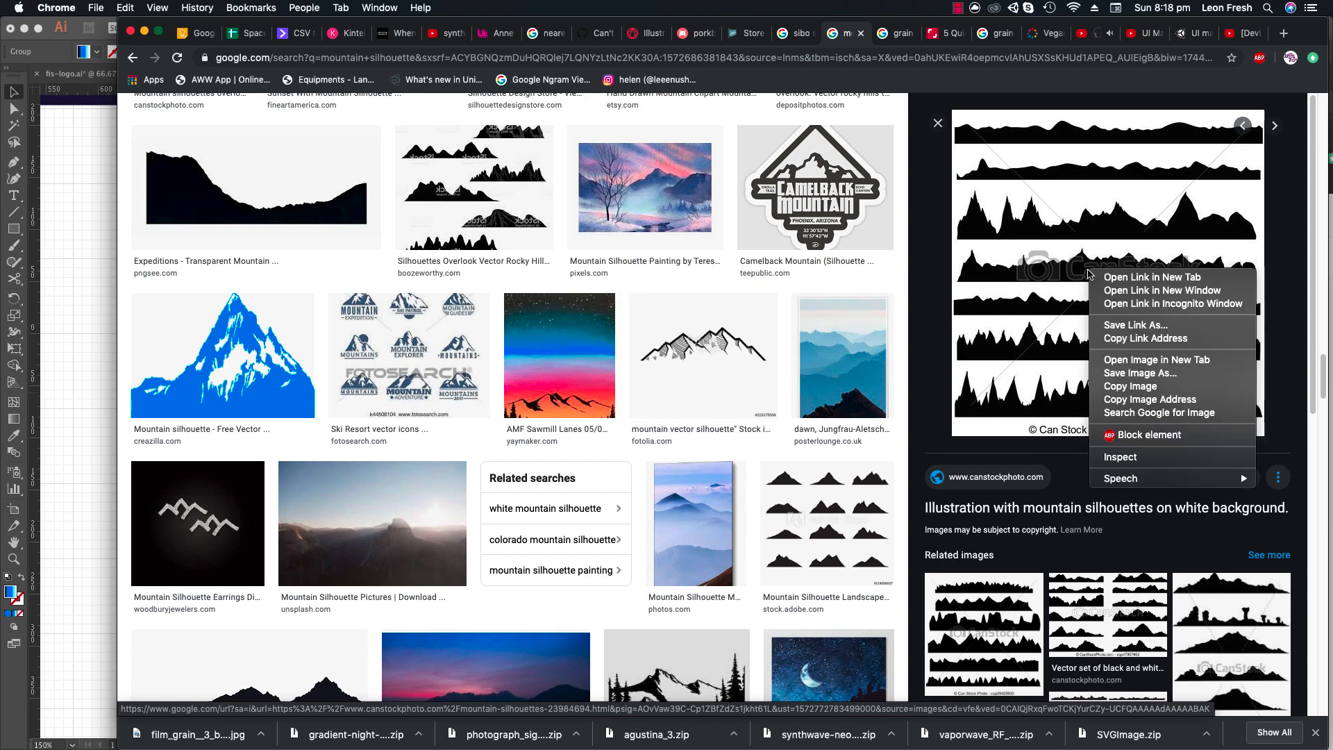
left_click(1130, 386)
scroll(485, 386, "up", 8)
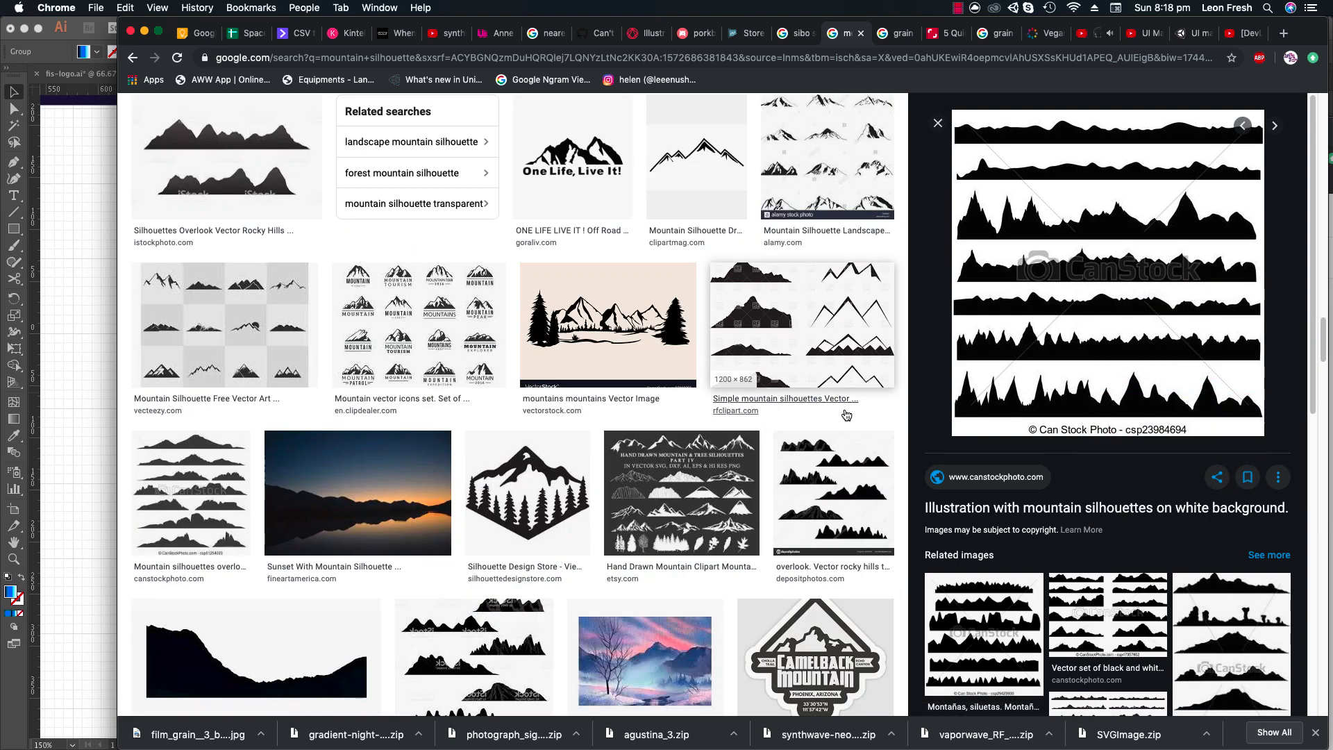
left_click(90, 360)
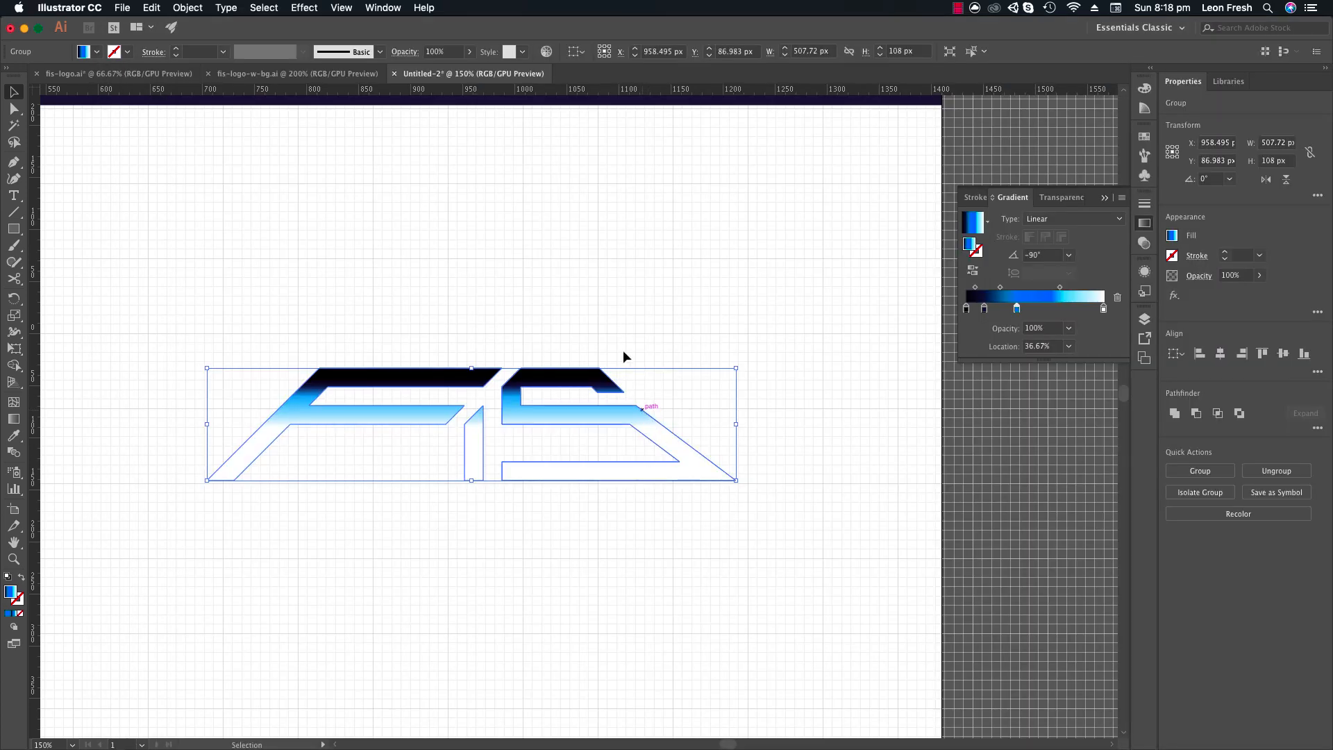
left_click(539, 323)
key("super+v")
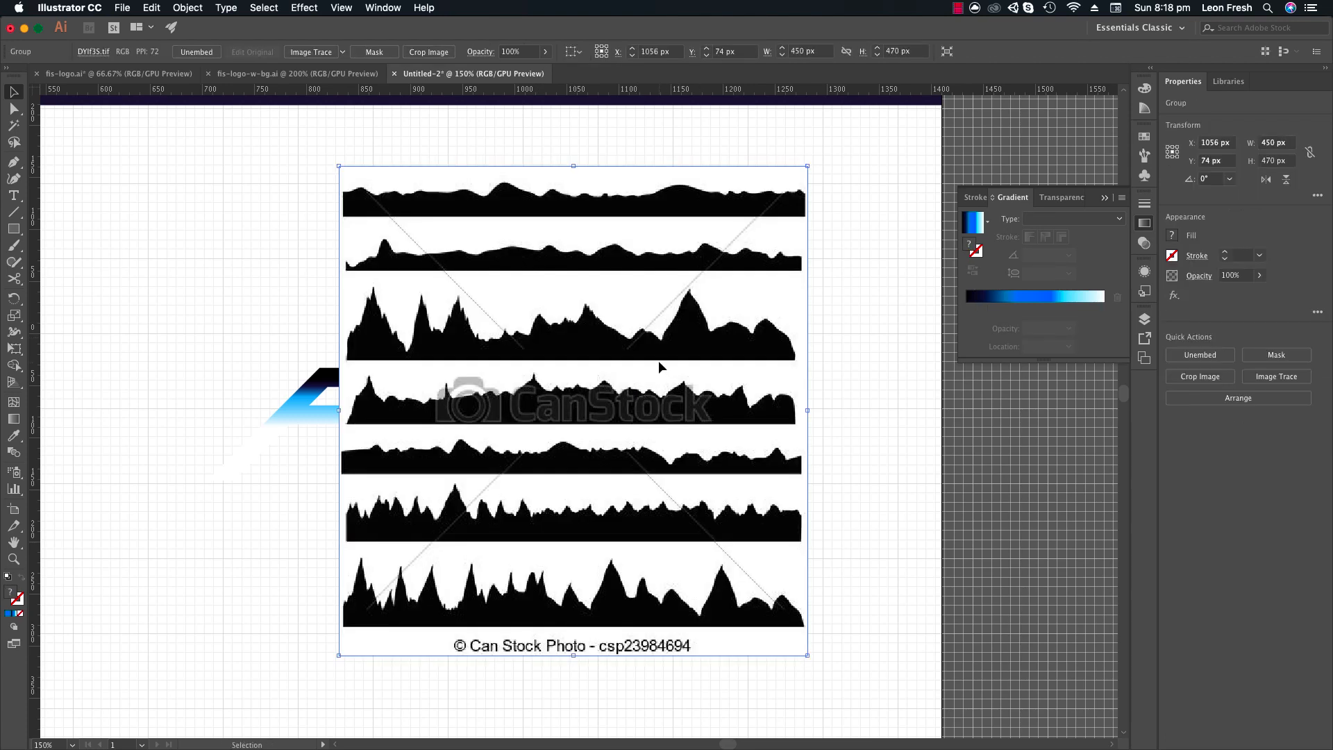
Shift the pasted mountain image further across the artboard, trace it with the Silhouettes preset and expand the tracing.
left_click_drag(655, 366, 583, 326)
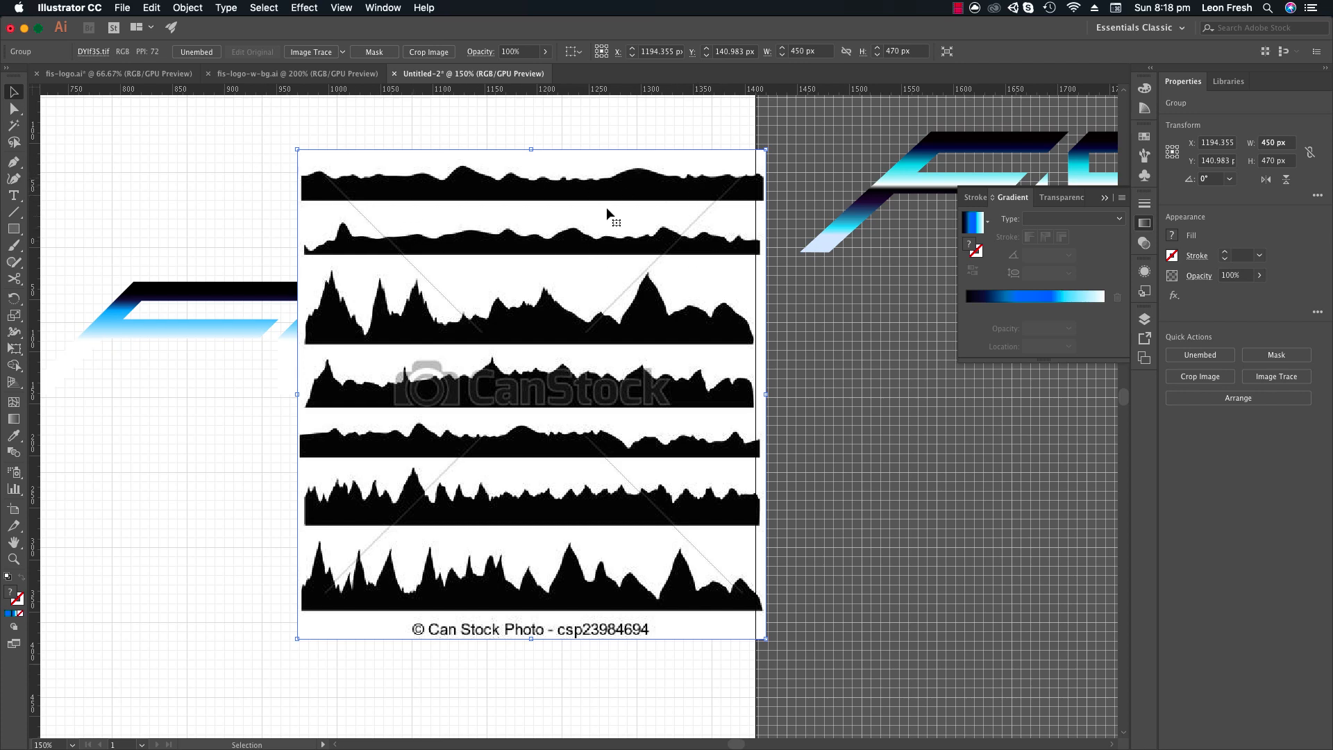
left_click_drag(553, 201, 524, 269)
left_click_drag(512, 270, 537, 241)
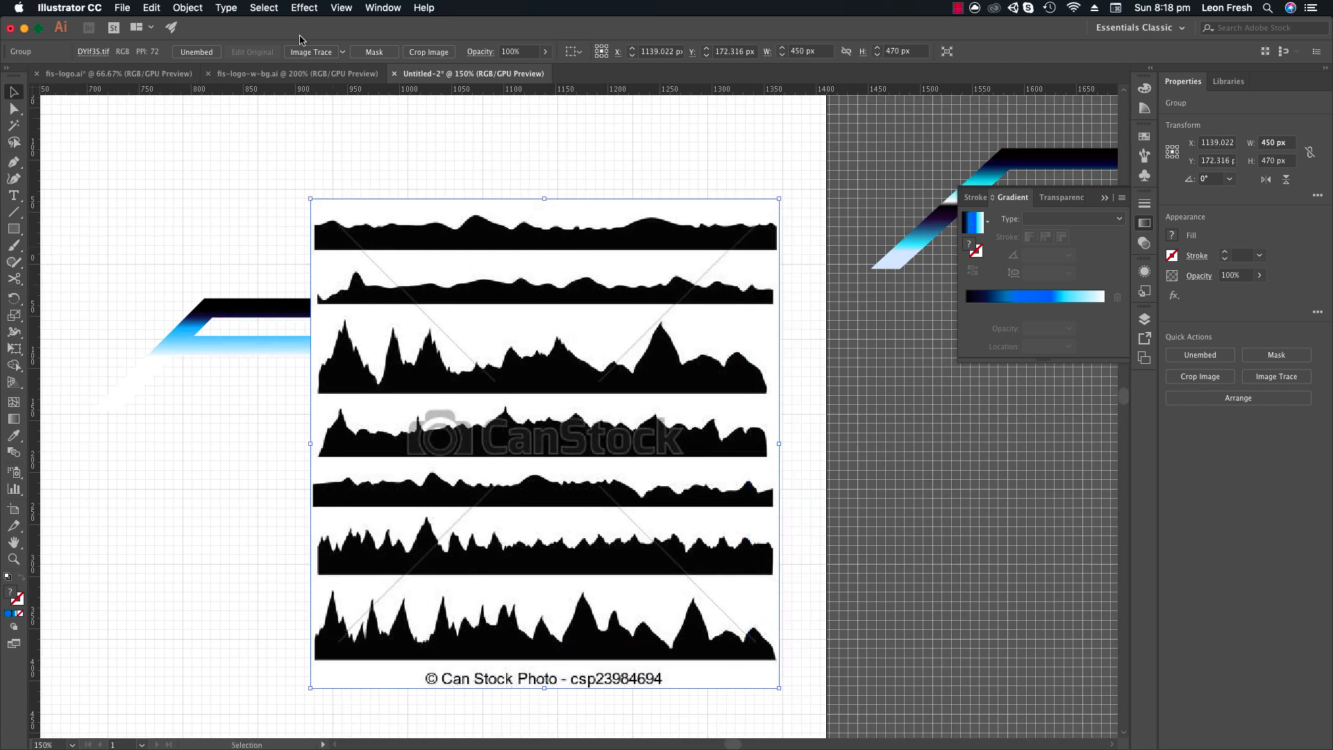
left_click(342, 52)
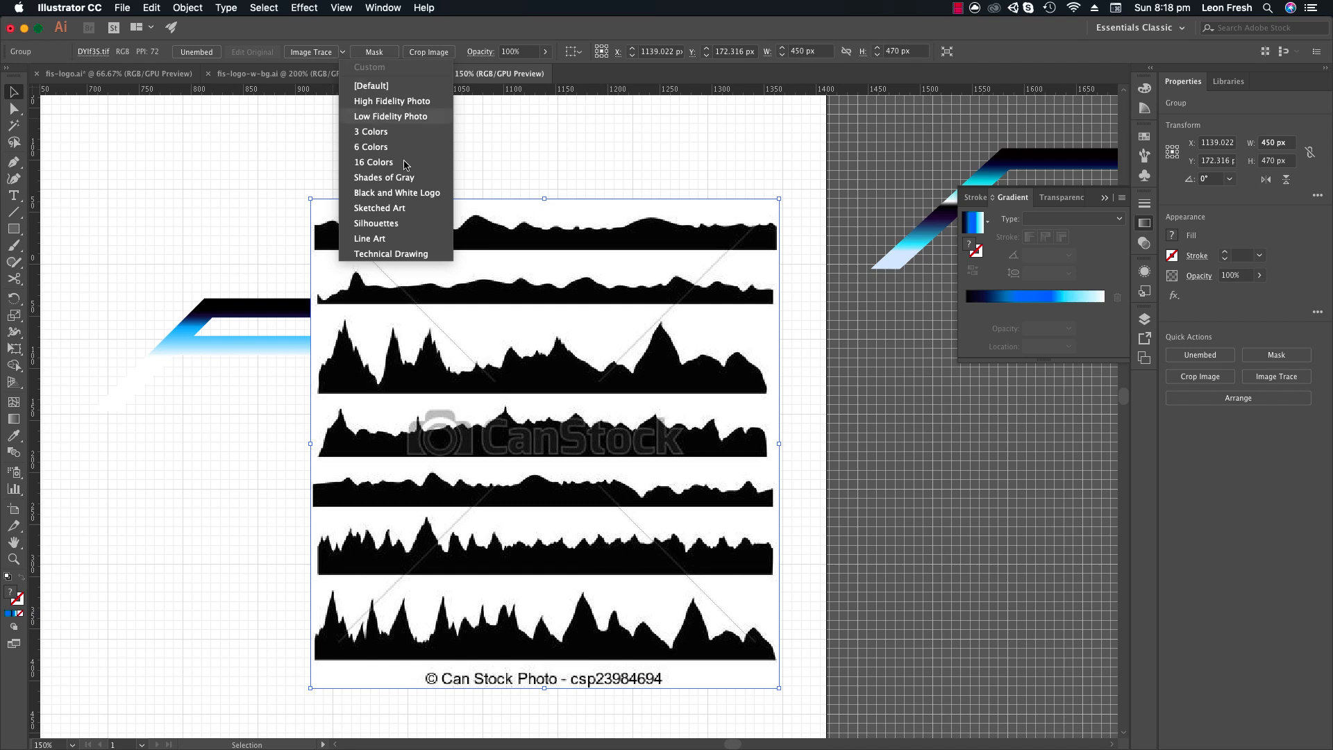
left_click(387, 225)
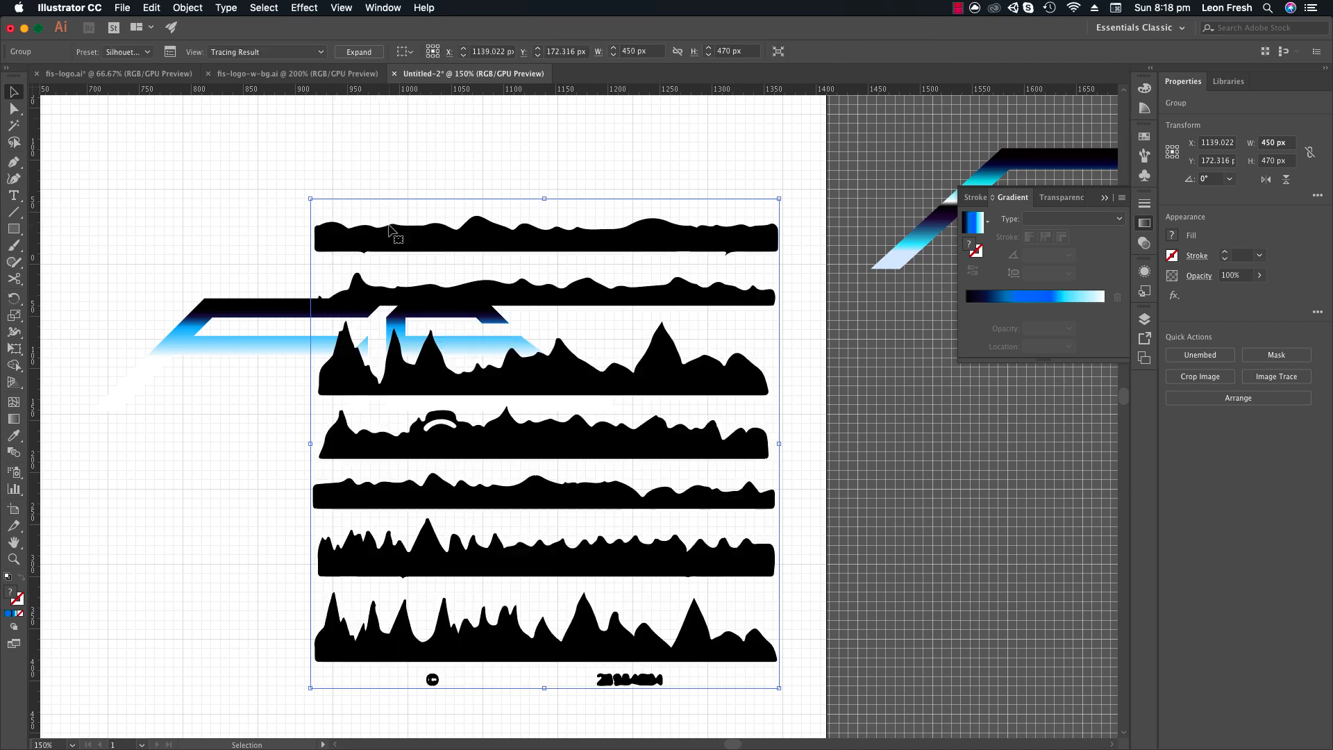
left_click(358, 53)
Move the expanded mountain silhouettes clear of the logo, down across the artboard's right edge.
mouse_move(610, 247)
left_mouse_down()
mouse_move(827, 275)
mouse_move(764, 280)
mouse_move(767, 366)
left_mouse_up()
left_click(599, 271)
left_click_drag(599, 270, 457, 83)
key("super+z")
key("super+shift+z")
left_click_drag(553, 179, 588, 214)
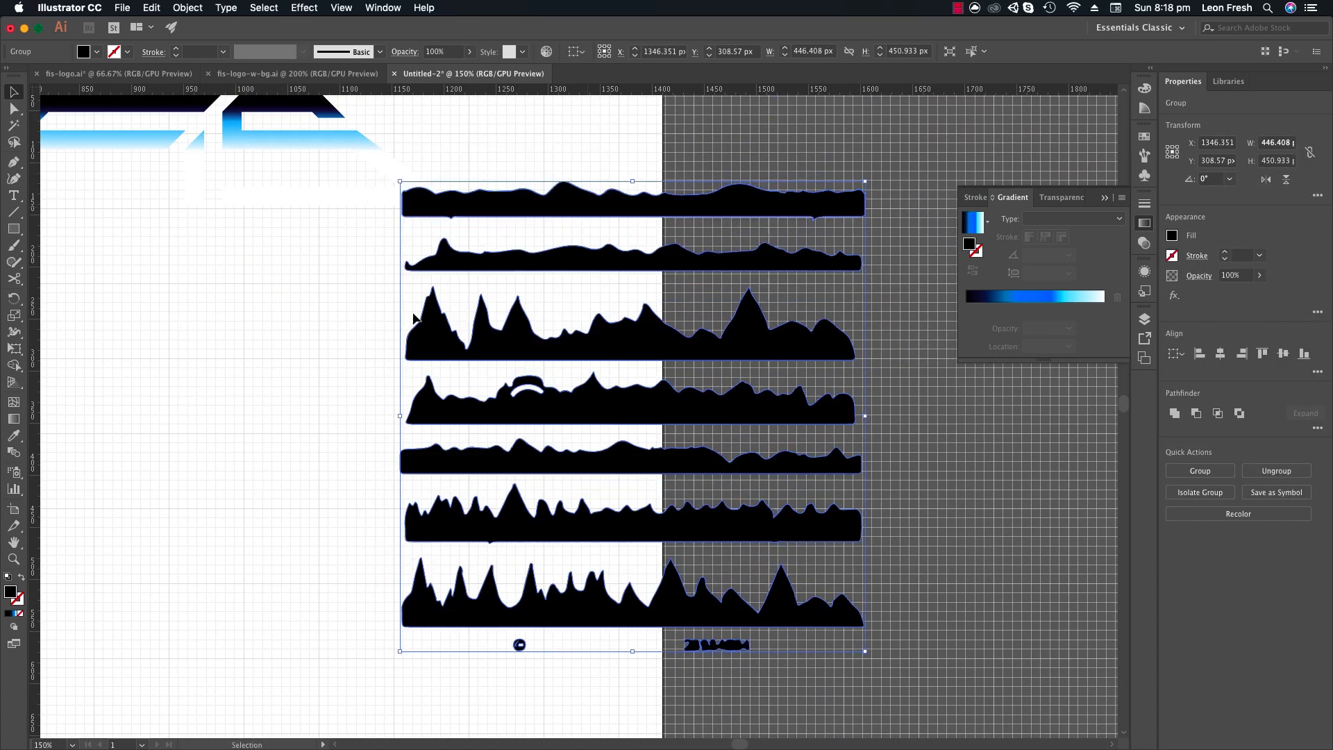
Delete every traced mountain row and the leftover caption marks, keeping only the topmost ridge silhouette.
left_click(333, 619)
key("a")
mouse_move(337, 666)
left_mouse_down()
mouse_move(946, 507)
mouse_move(873, 232)
left_mouse_up()
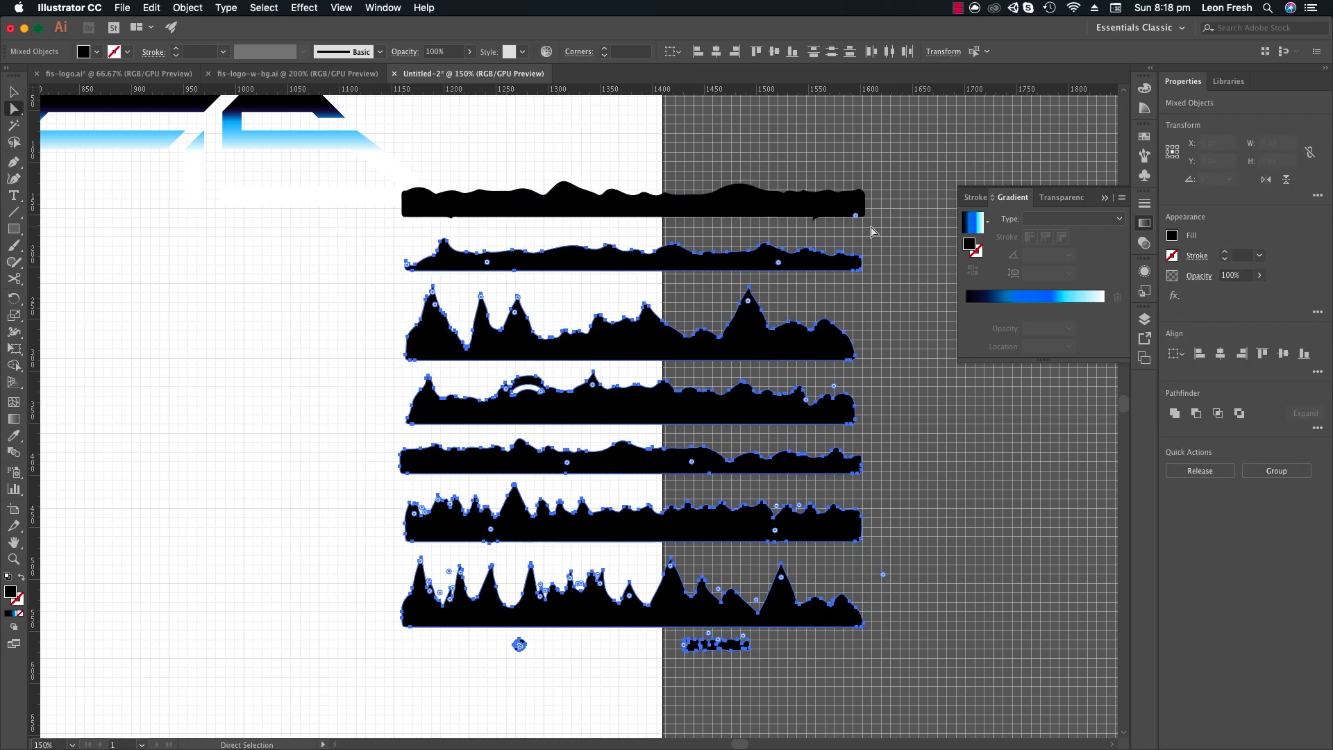
key("Delete")
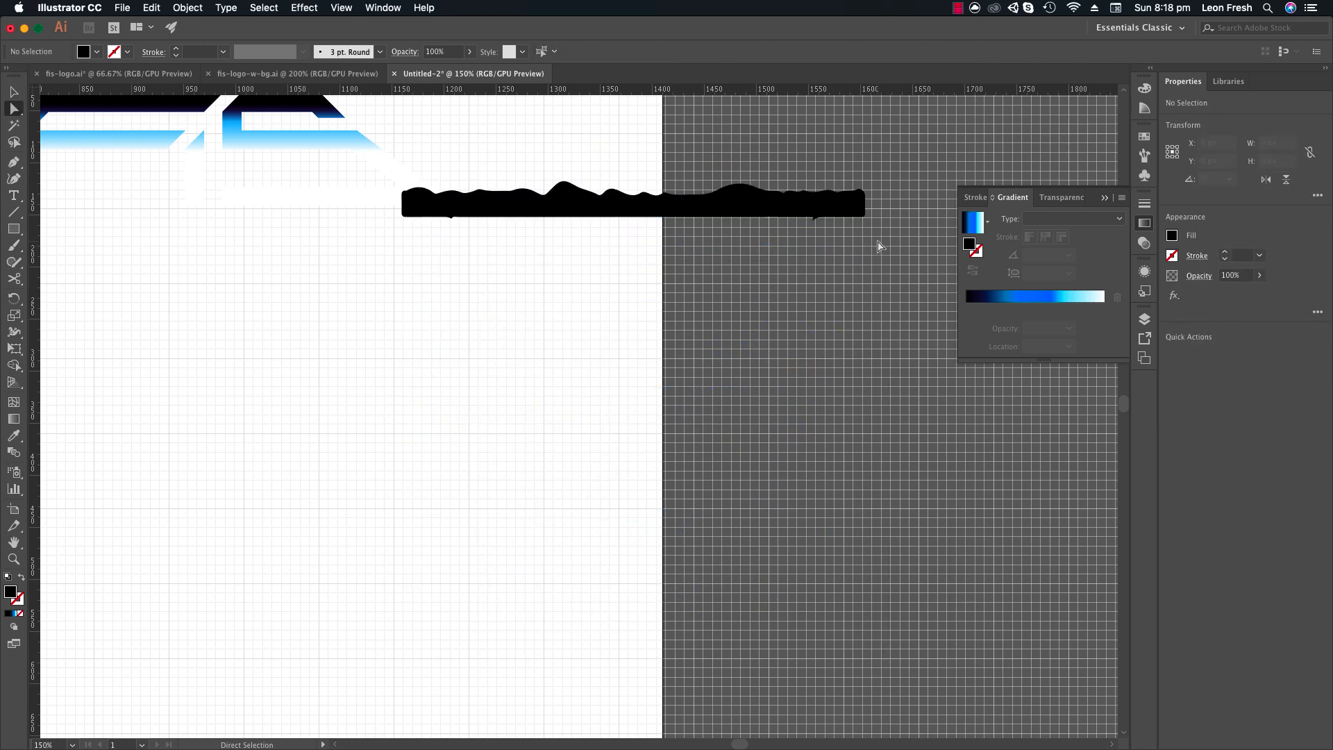
Stretch the bottom edge of the remaining ridge silhouette straight downward to make a tall solid block.
left_click(401, 216)
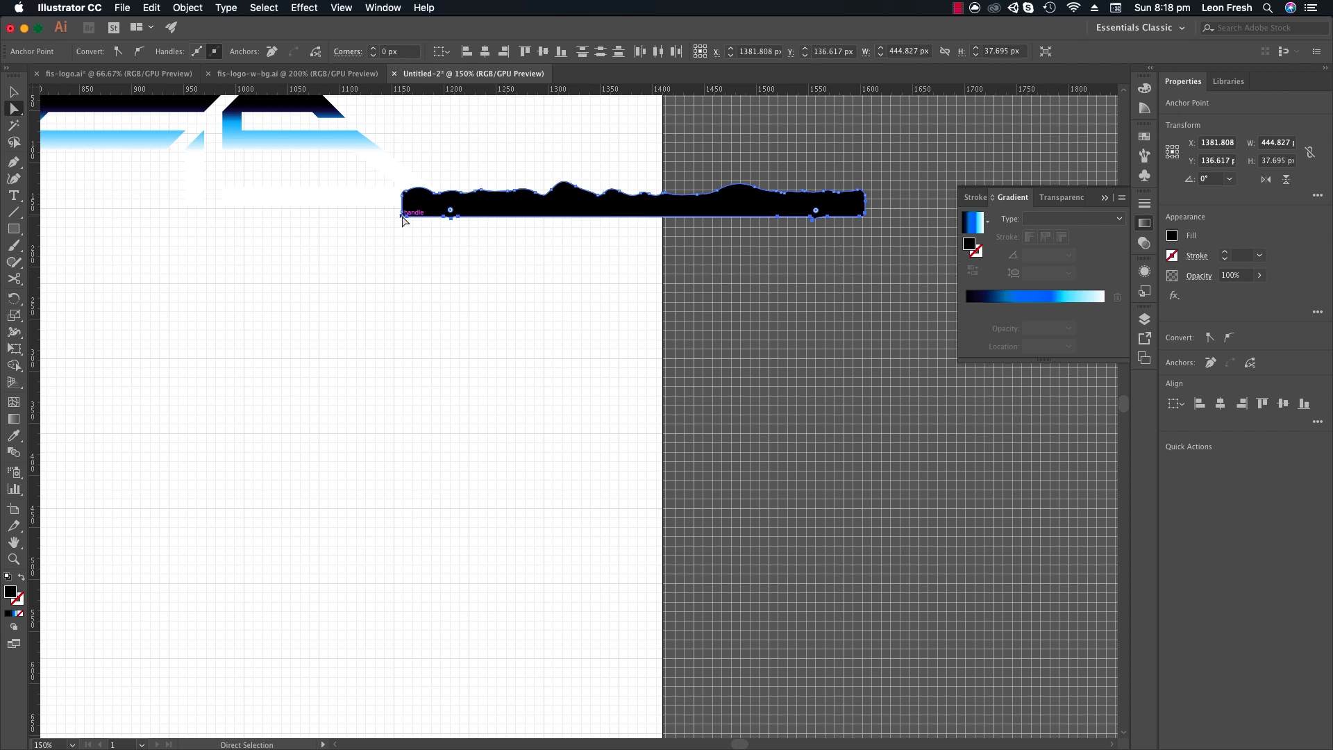
left_click_drag(402, 216, 402, 324)
key("super+z")
mouse_move(336, 286)
left_mouse_down()
mouse_move(887, 213)
mouse_move(869, 213)
mouse_move(866, 408)
left_mouse_up()
key("v")
left_click(880, 269)
left_click_drag(556, 215, 686, 341)
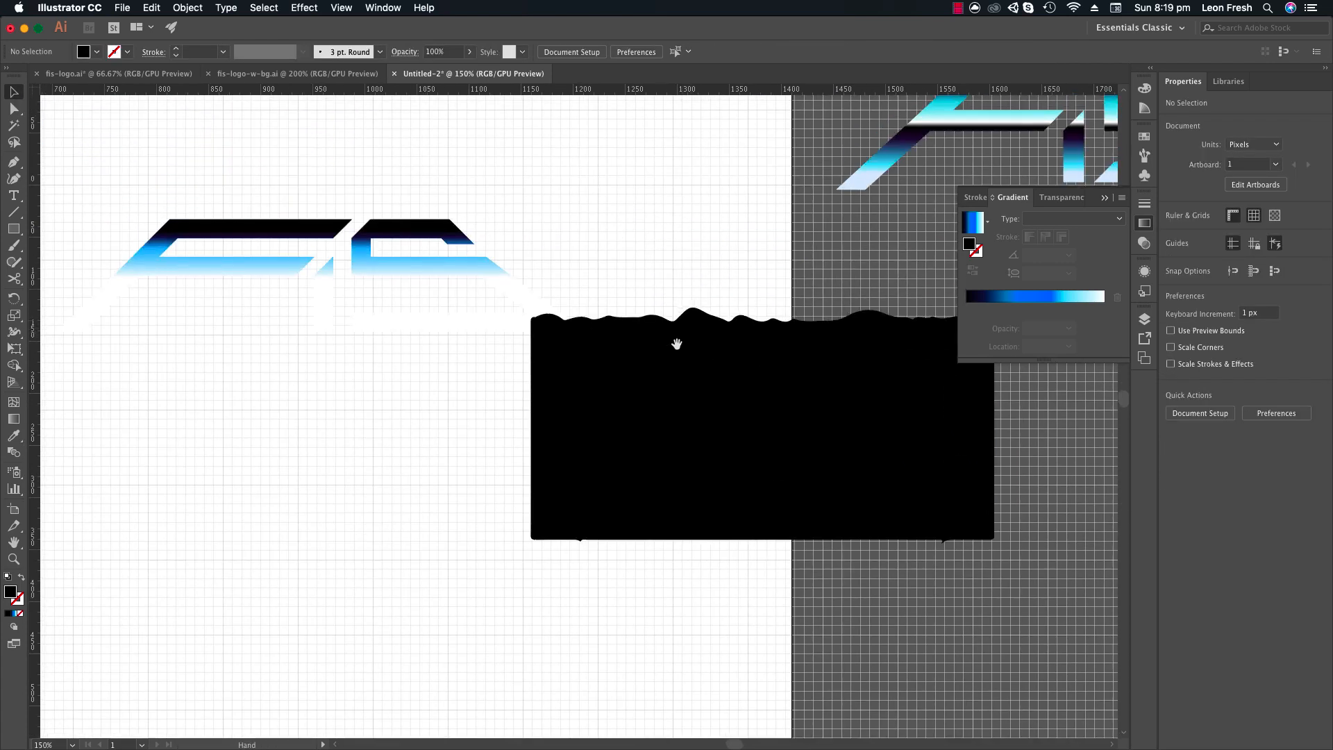
Scale the ridge silhouette block down proportionally to about 400 px wide and place it below the blue gradient logo.
left_click_drag(785, 381, 381, 395)
left_click_drag(564, 428, 1051, 428)
left_click_drag(800, 338, 607, 383)
key("e")
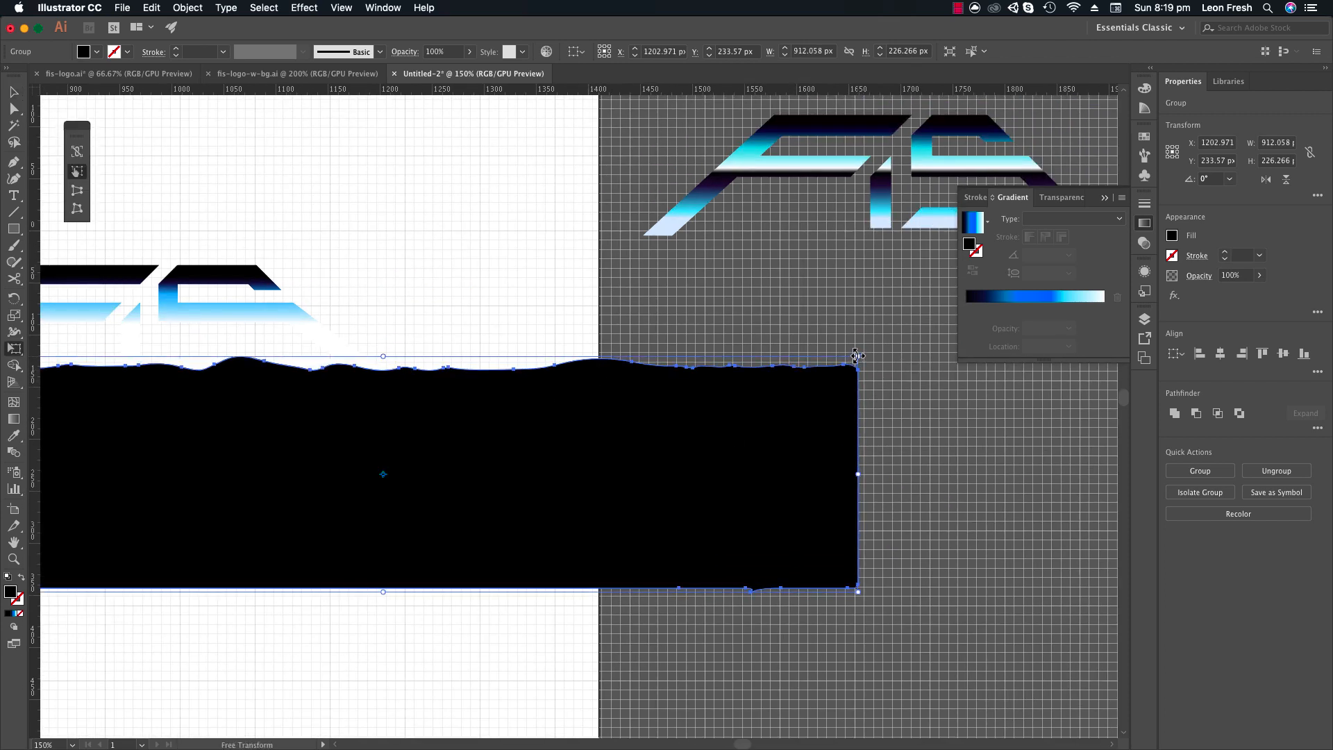
left_click_drag(857, 356, 221, 514)
left_click_drag(401, 405, 415, 401)
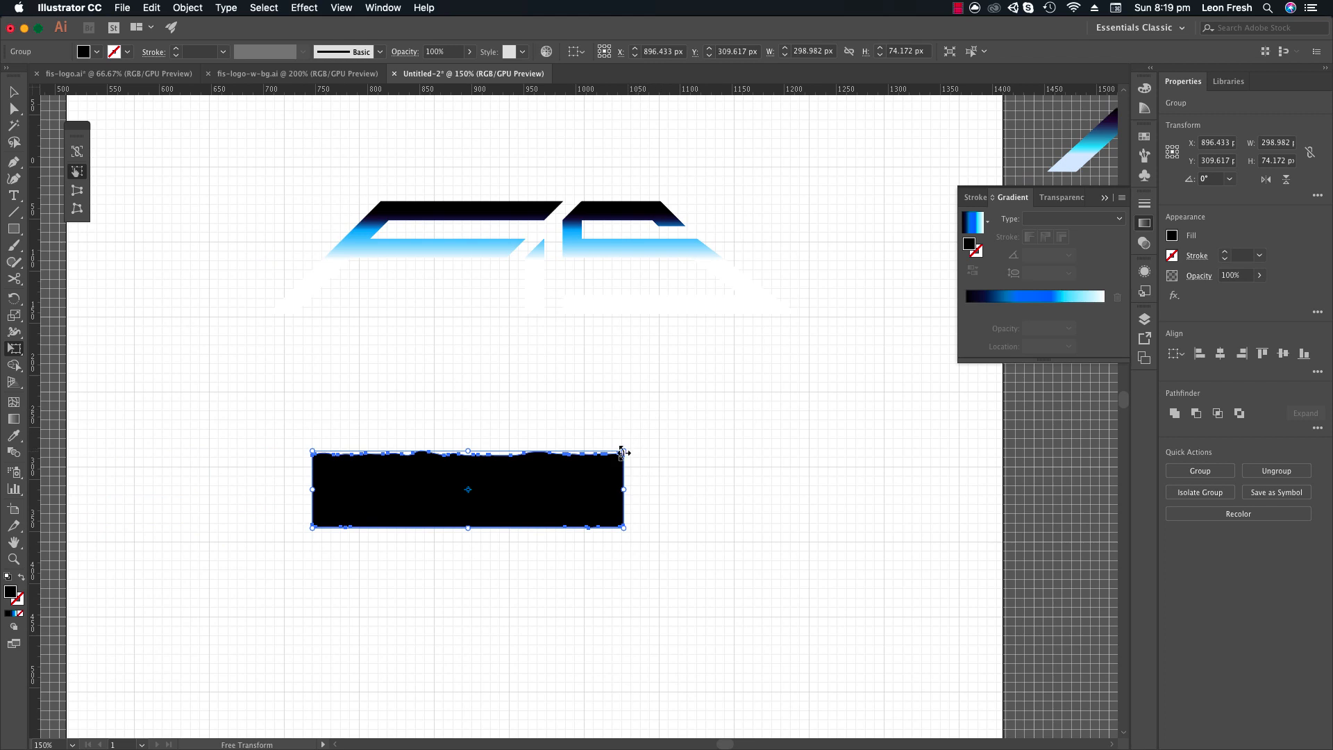
left_click_drag(623, 452, 728, 424)
key("v")
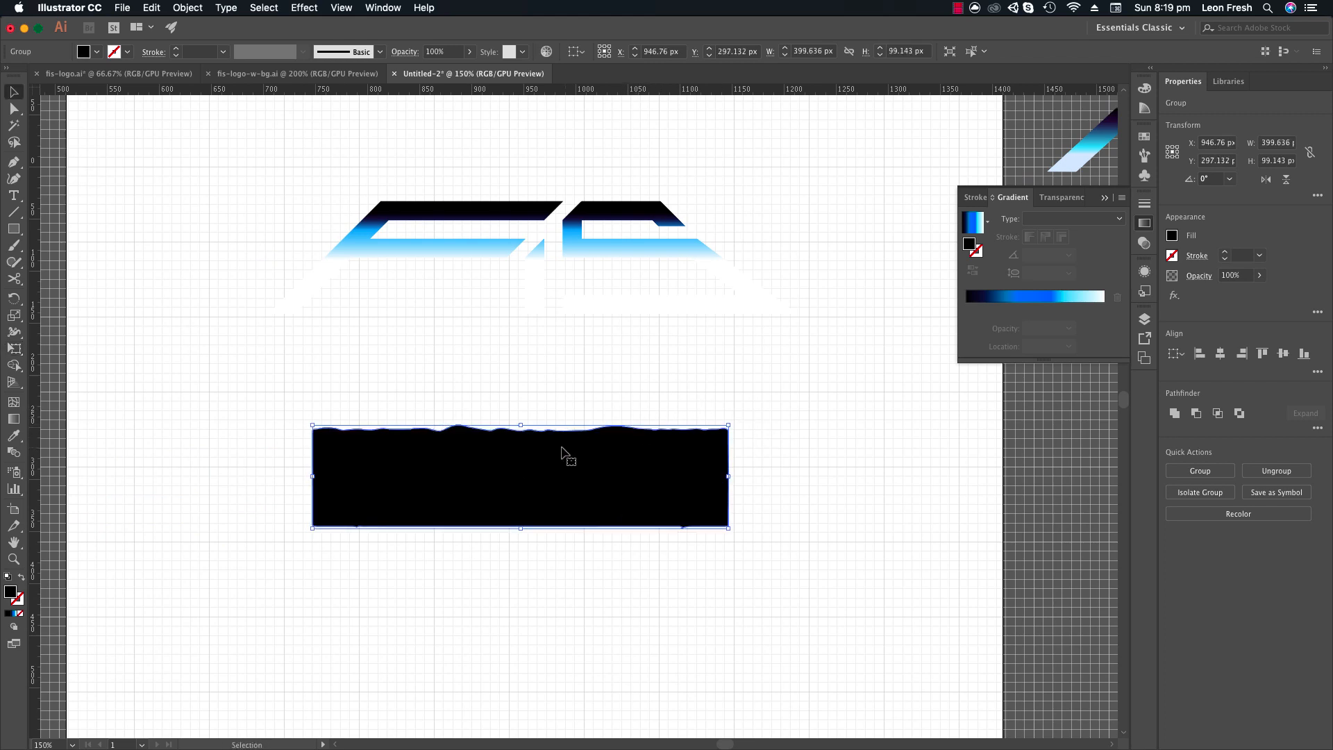
left_click_drag(575, 490, 577, 560)
Duplicate the blue gradient logo straight down into the gap between the original and the ridge block.
left_click_drag(254, 397, 908, 149)
key("space")
left_click_drag(705, 268, 656, 217)
left_click(705, 329)
left_click_drag(748, 321, 210, 127)
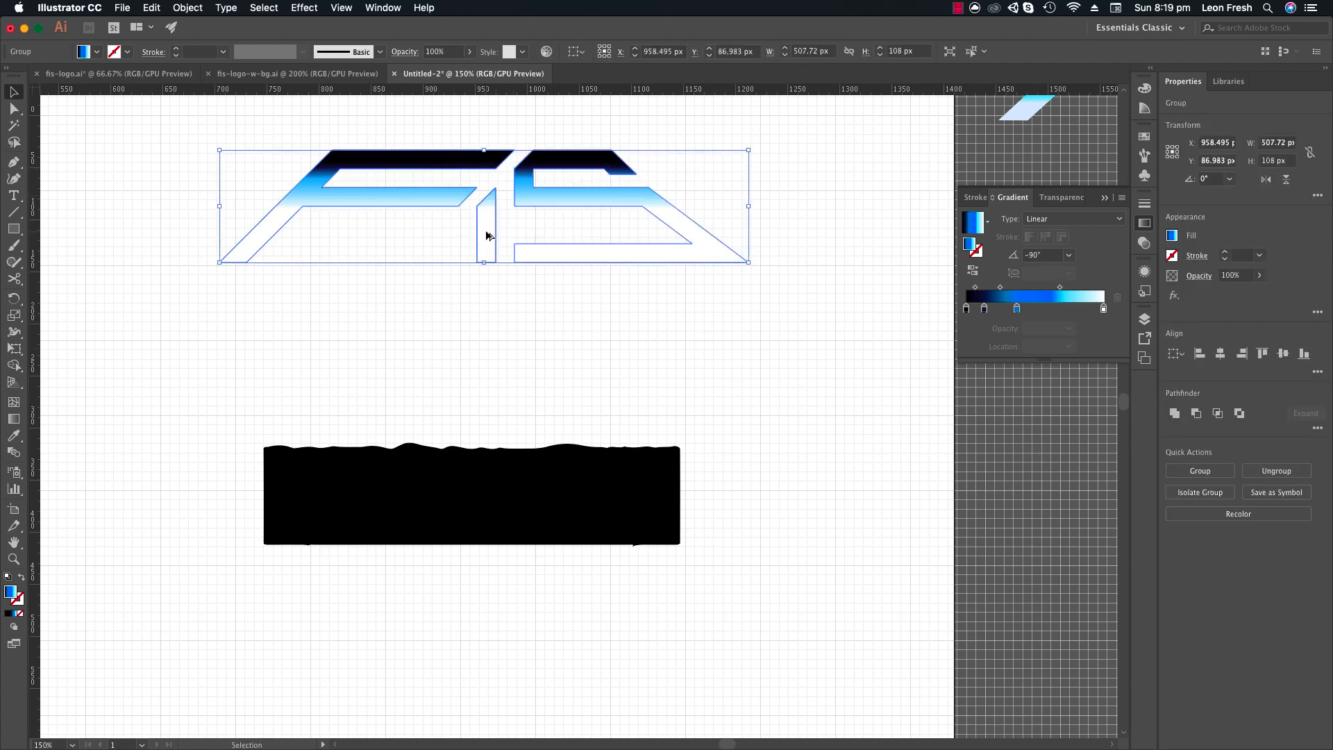
left_click_drag(486, 236, 484, 414)
Enlarge the ridge block from its center to about 524 px wide and move it up over the logo copy's lower half.
left_click(458, 478)
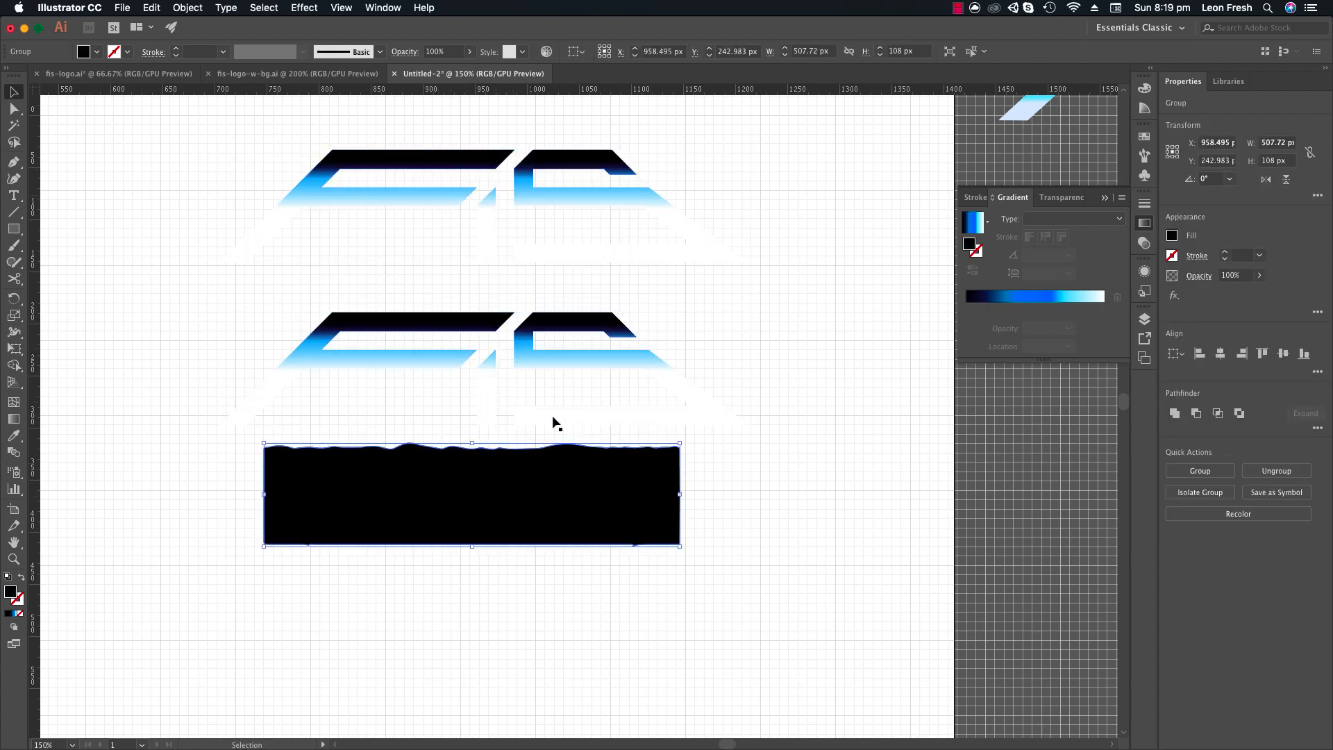
key("e")
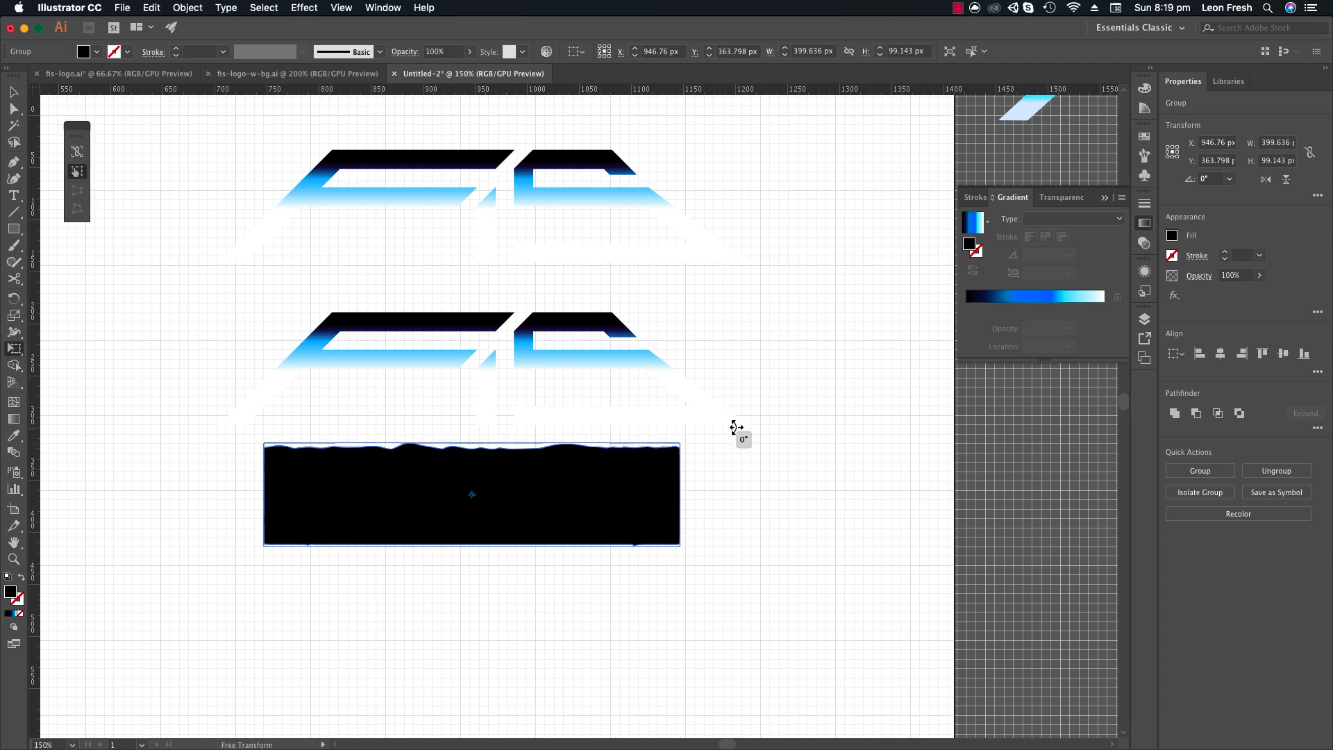
mouse_move(737, 428)
left_mouse_down()
mouse_move(738, 417)
mouse_move(745, 427)
left_mouse_up()
key("v")
left_click_drag(531, 504, 532, 429)
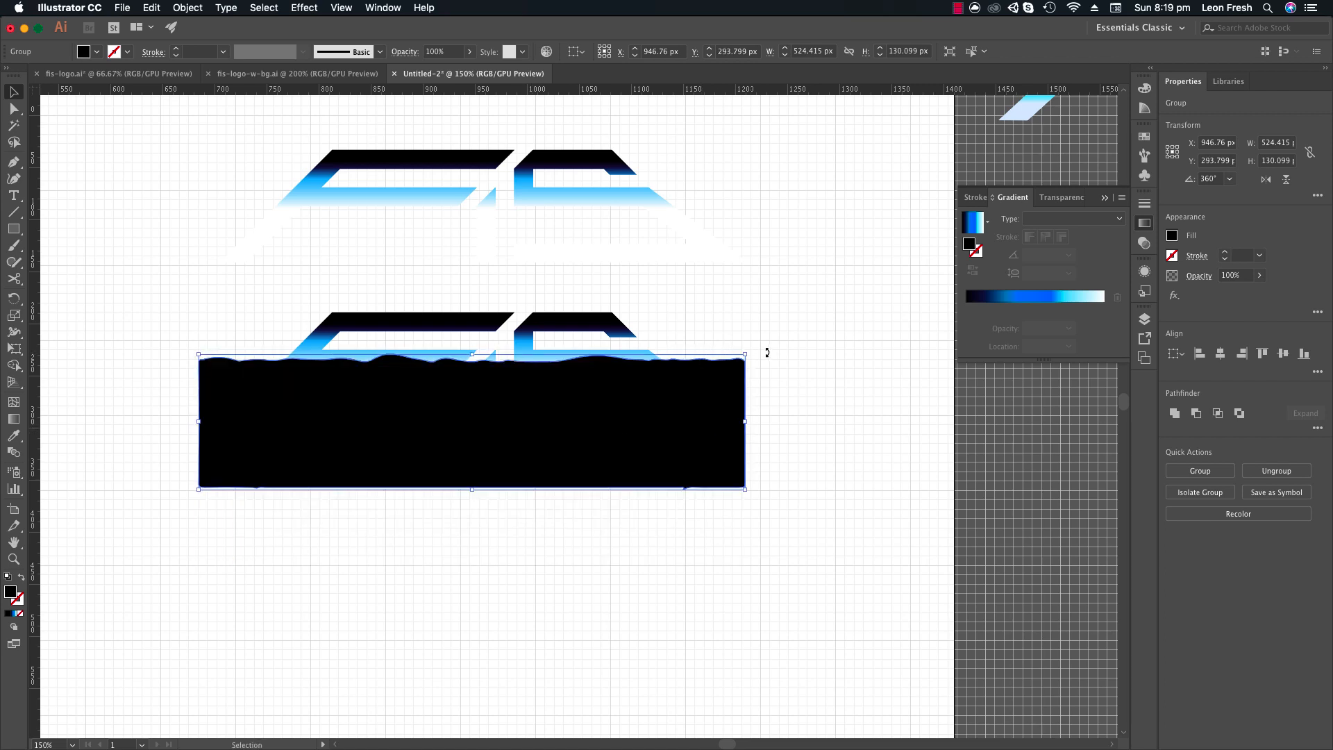
Enlarge the ridge block to about 558 px wide and nudge it slightly down over the logo copy.
key("e")
left_click_drag(745, 354, 762, 349)
key("v")
left_click_drag(655, 390, 655, 396)
key("Down")
key("Down")
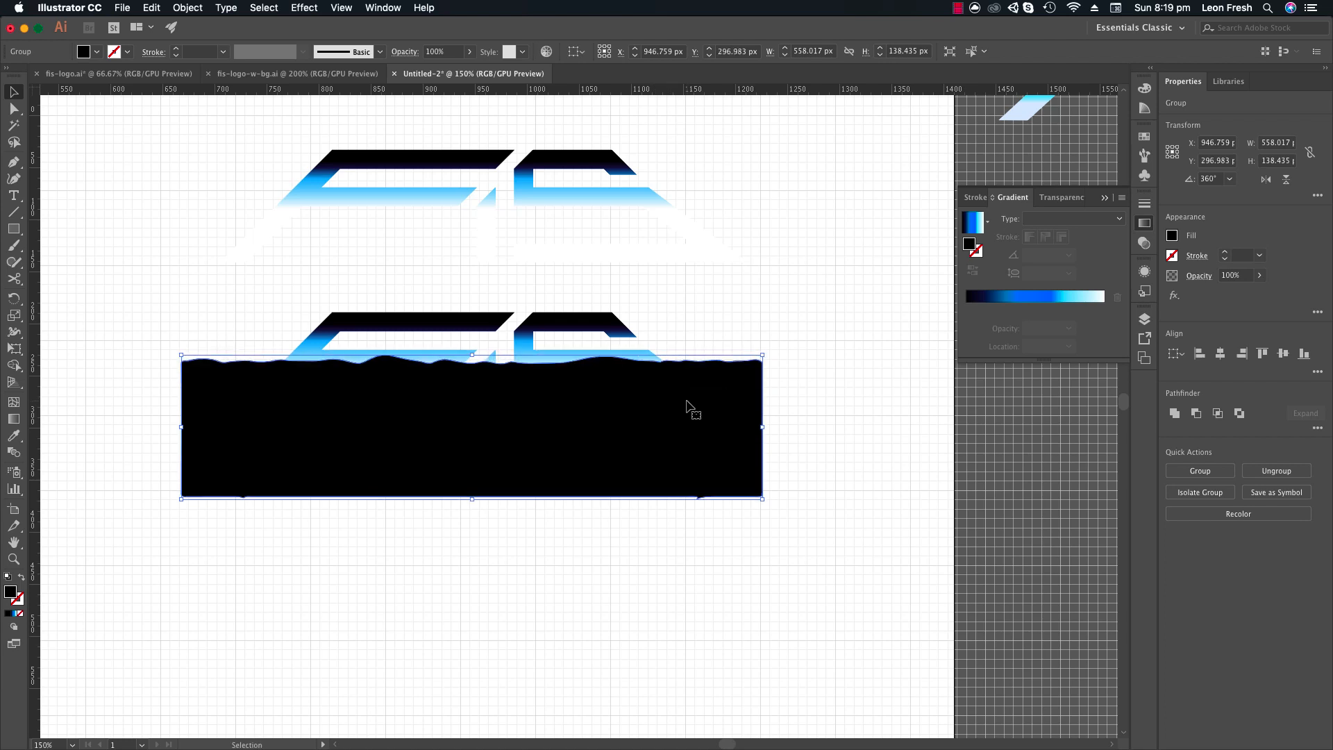
Try the ridge block further left across the logo copy and select both shapes to check their overlap.
left_click_drag(579, 441, 488, 439)
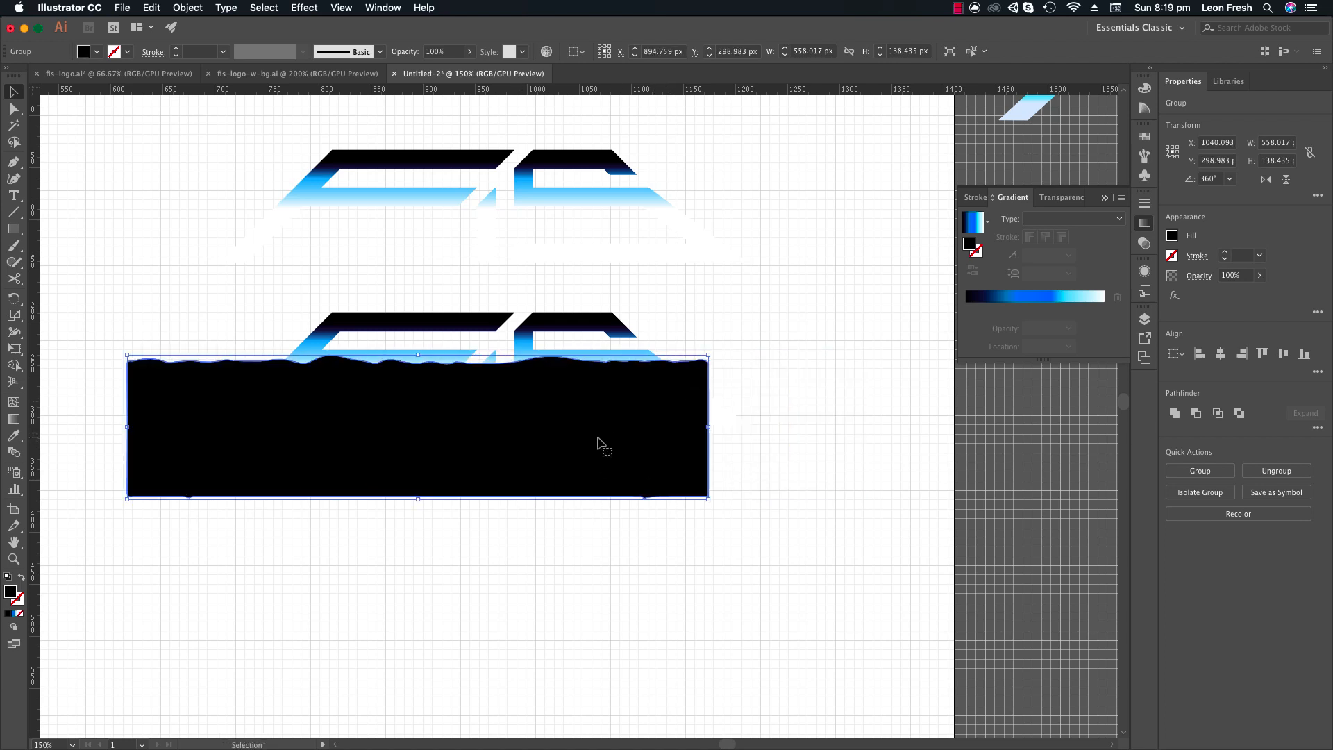
left_click(608, 436, "shift")
left_click_drag(617, 442, 599, 442)
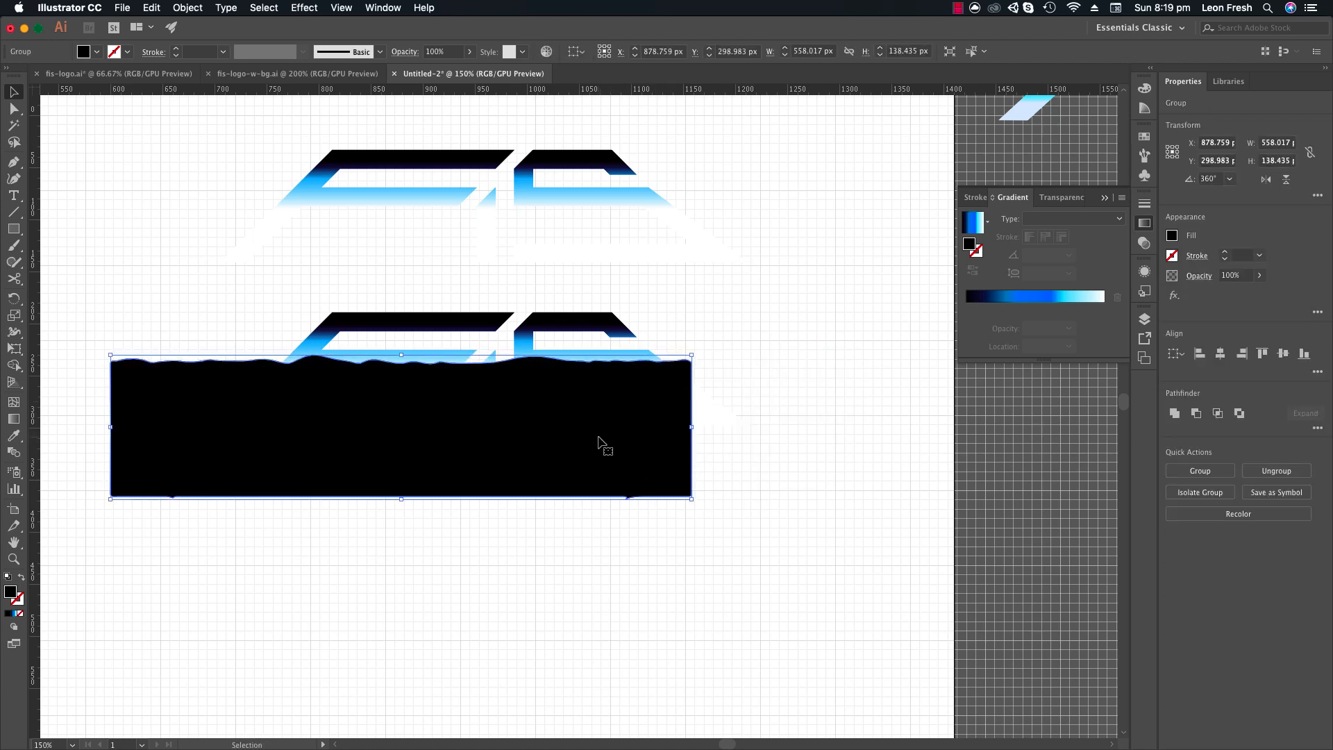
key("shift+Left")
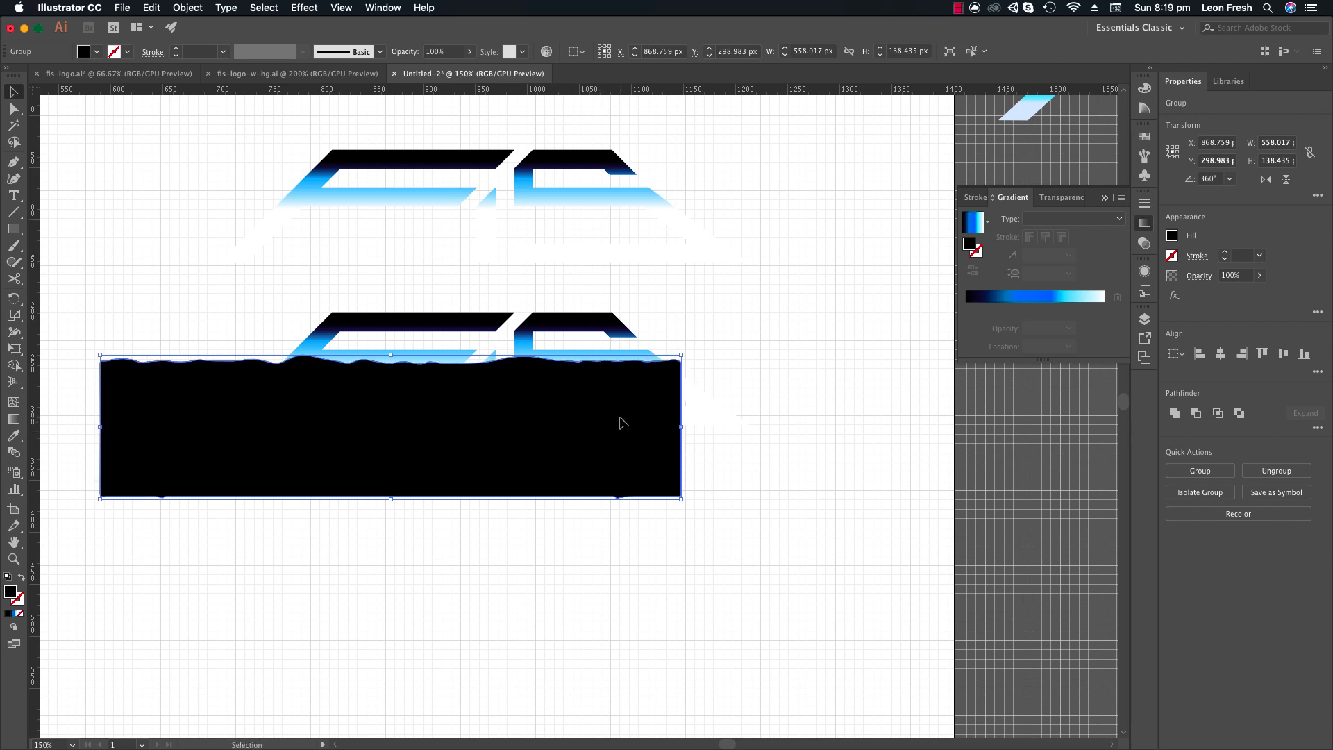
left_click_drag(725, 303, 312, 452)
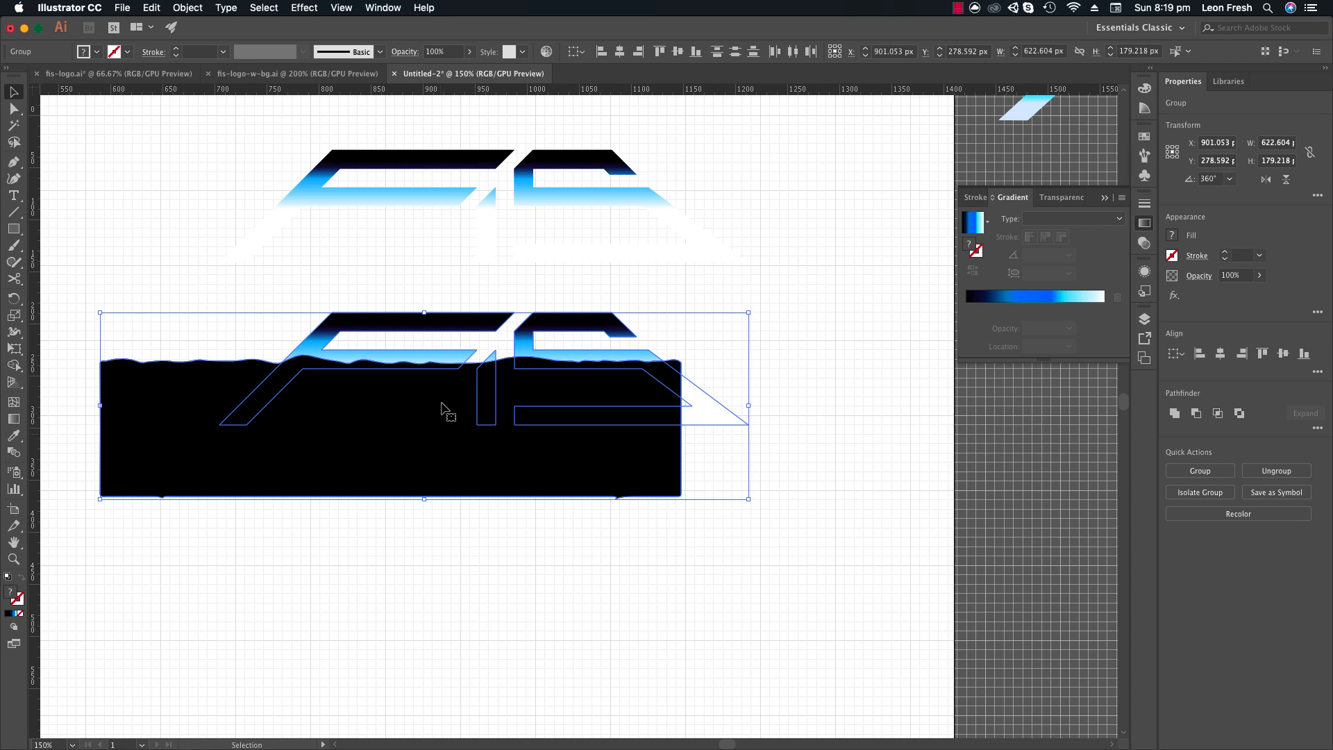
left_click_drag(747, 281, 165, 500)
key("super+shift+a")
Slide the ridge block right until its edge meets the logo copy's lower-right corner, and select both shapes together.
left_click(617, 494)
left_click_drag(616, 461, 680, 455)
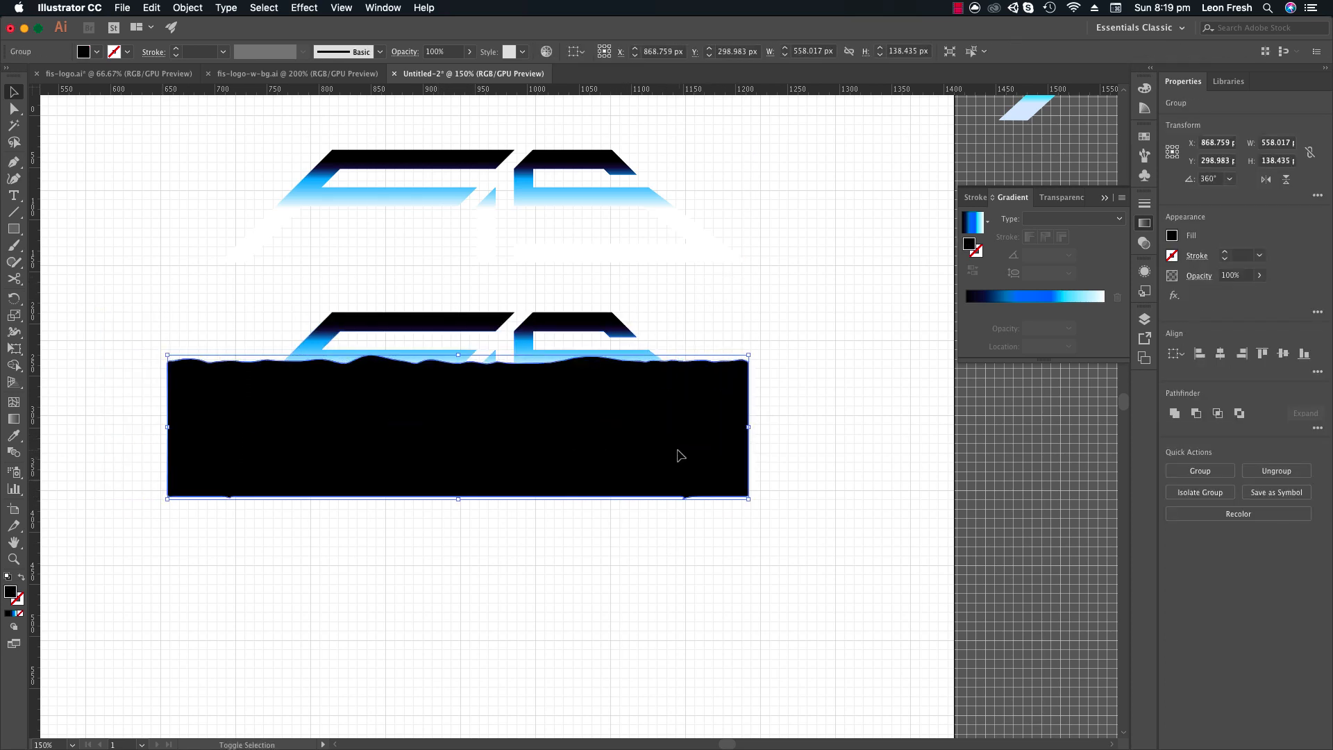
left_click_drag(644, 345, 187, 498)
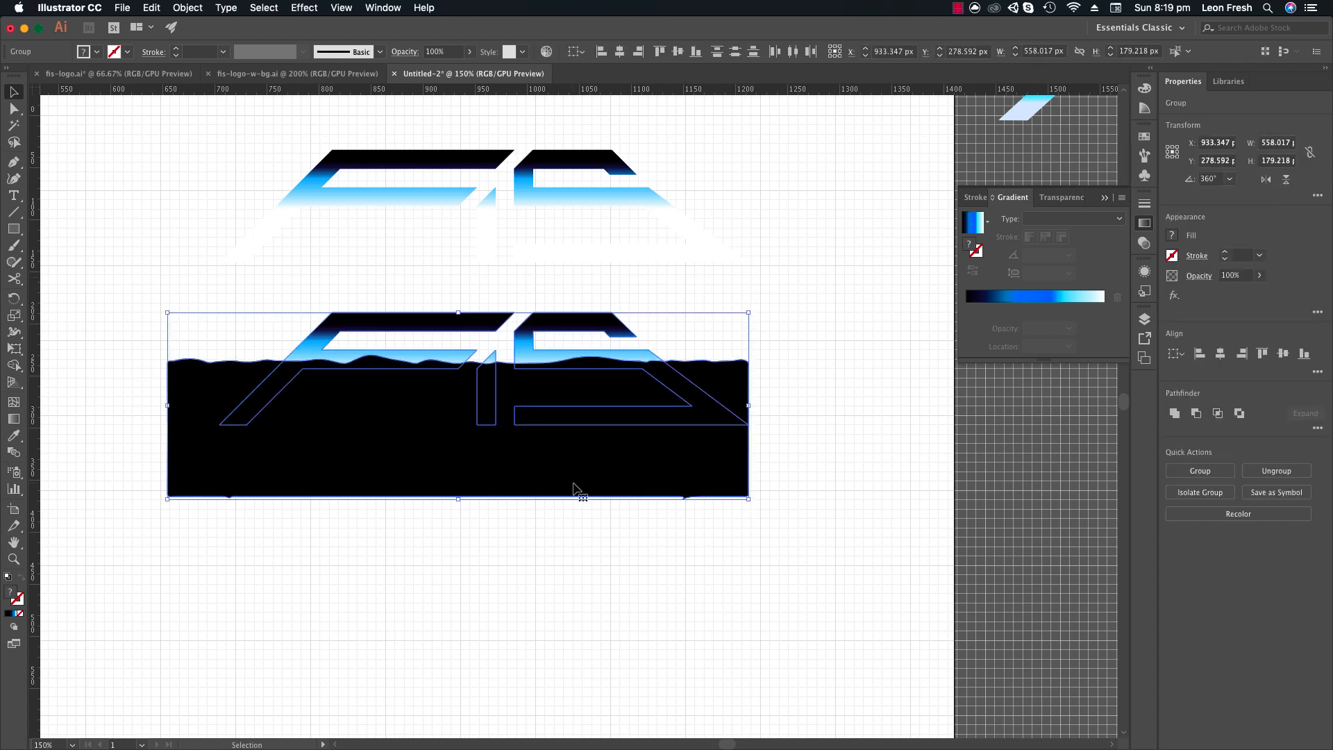
key("super+shift+a")
left_click(535, 467)
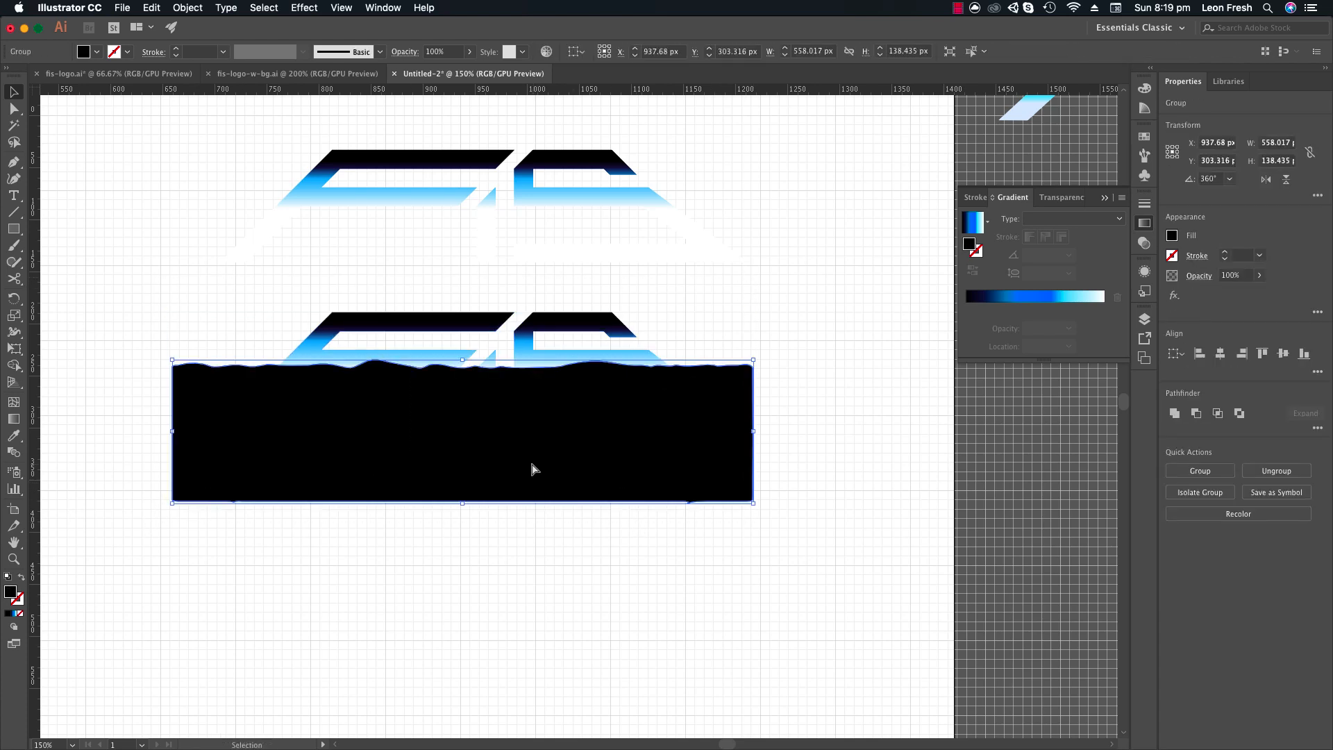
left_click(478, 519)
left_click_drag(724, 557, 198, 308)
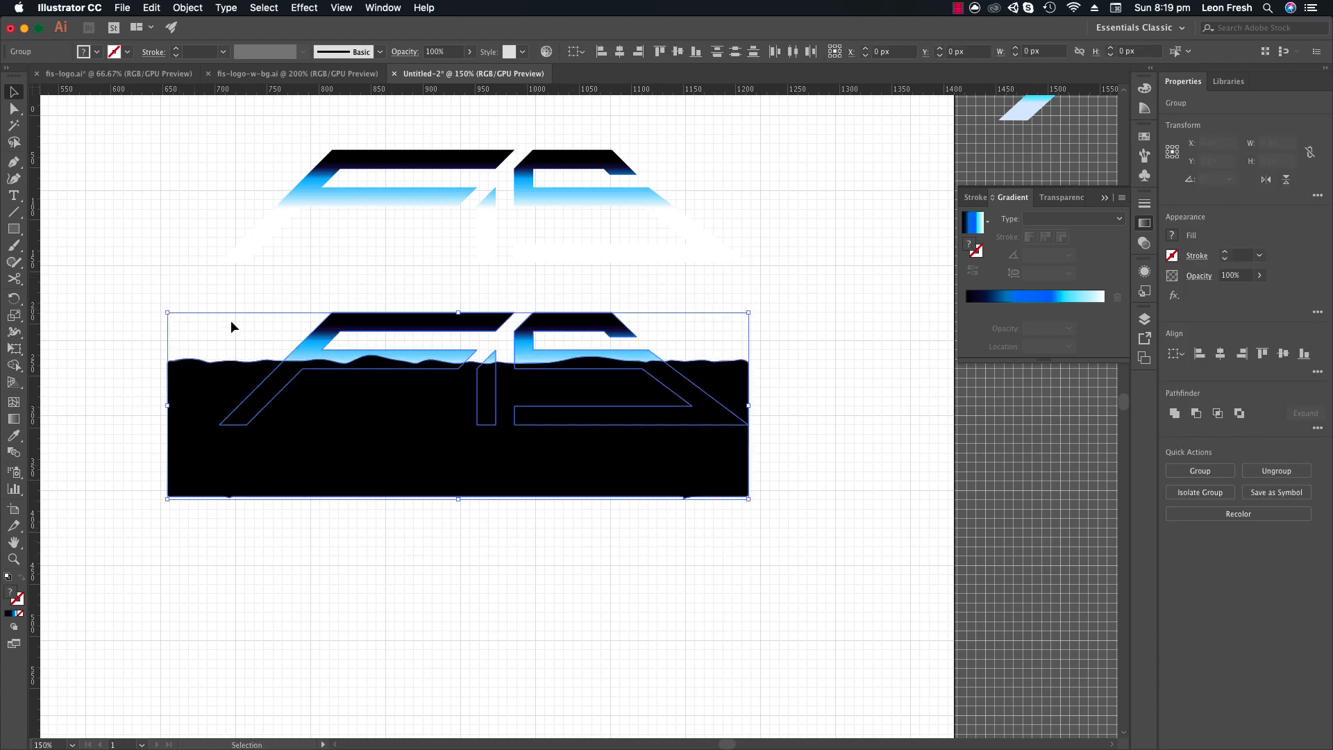
Trim the lower logo copy and black wave shape with Shape Builder, keeping only the letter parts below the wavy line.
left_click(618, 516)
left_click_drag(593, 473, 598, 472)
left_click_drag(732, 539, 263, 292)
key("z")
left_click(416, 413)
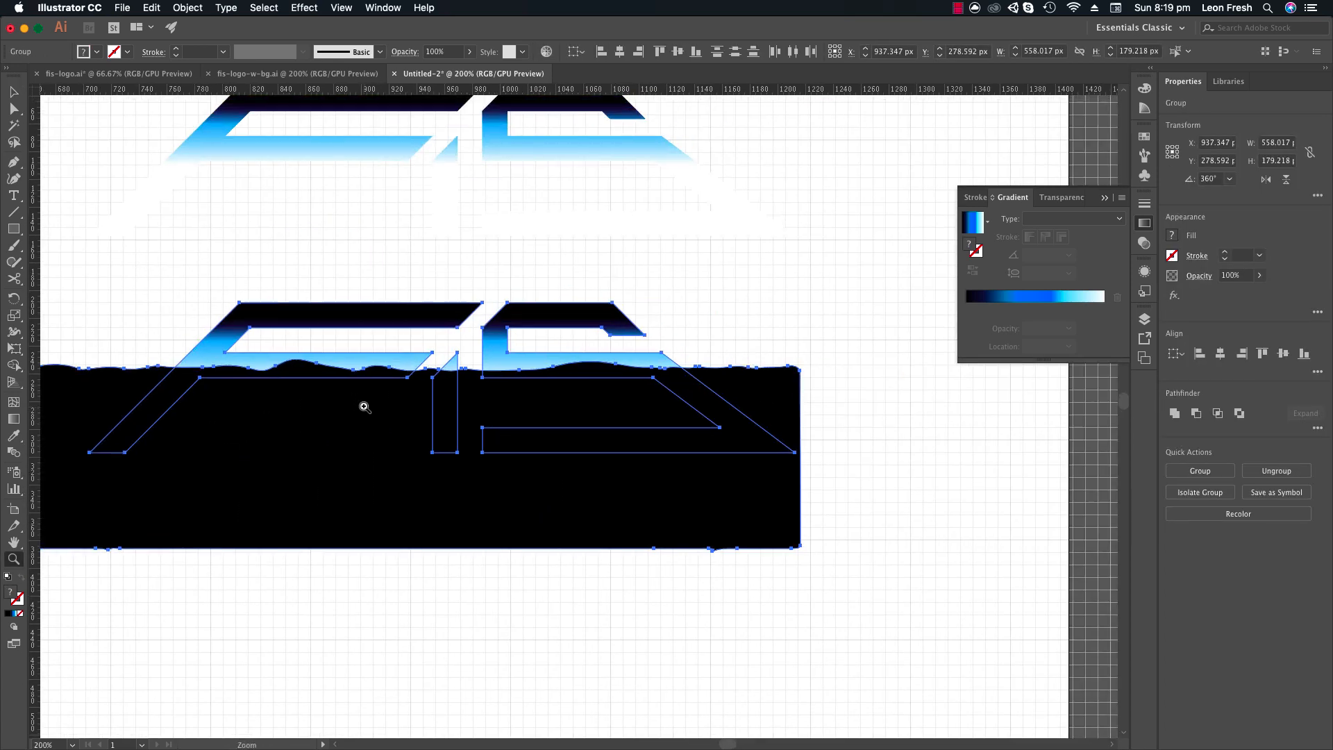
key("shift+m")
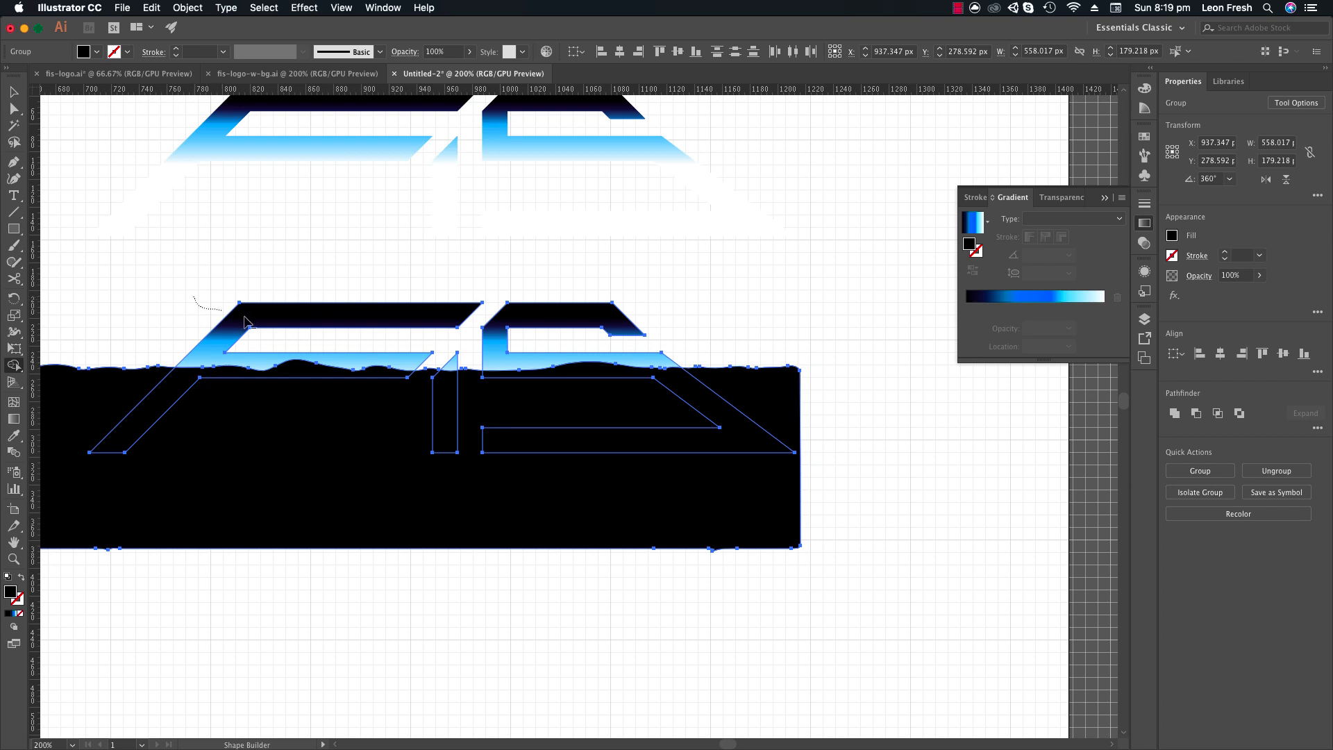
mouse_move(244, 321)
left_mouse_down()
mouse_move(337, 355)
mouse_move(420, 352)
mouse_move(472, 370)
left_mouse_up()
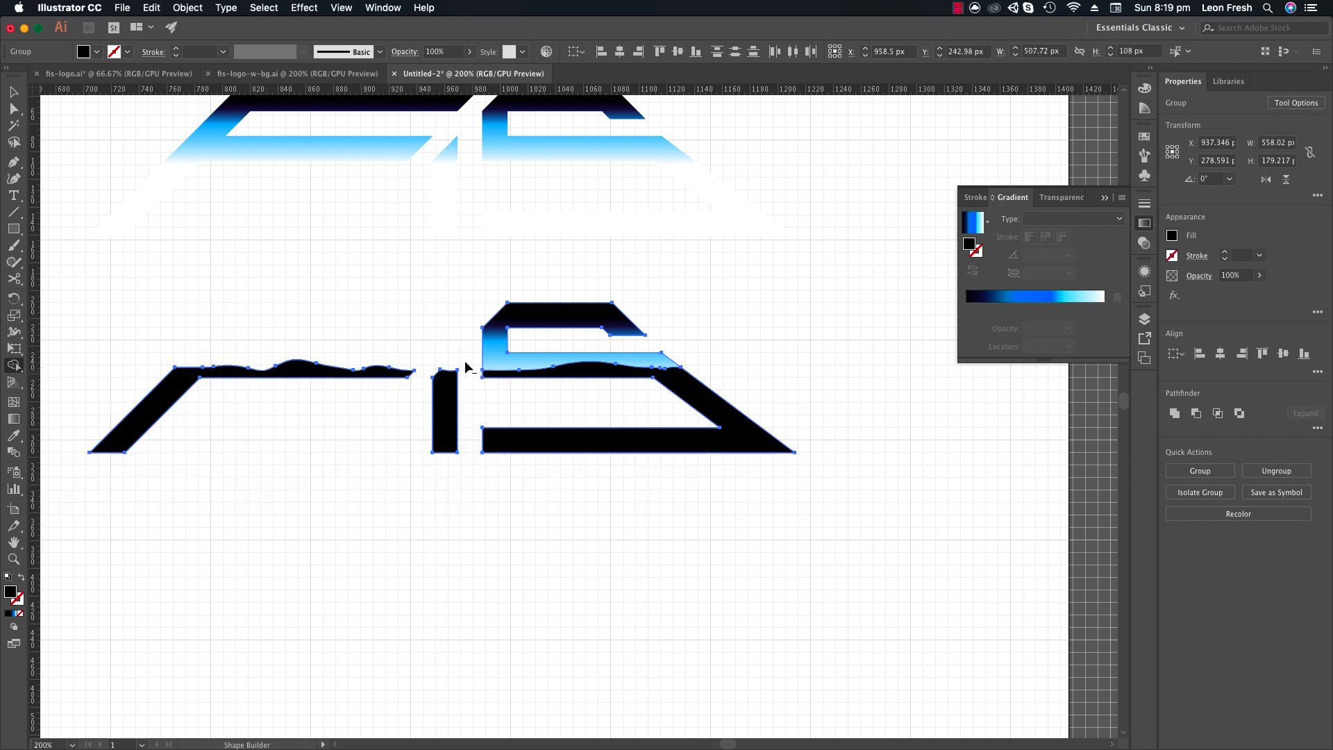
key("super+z")
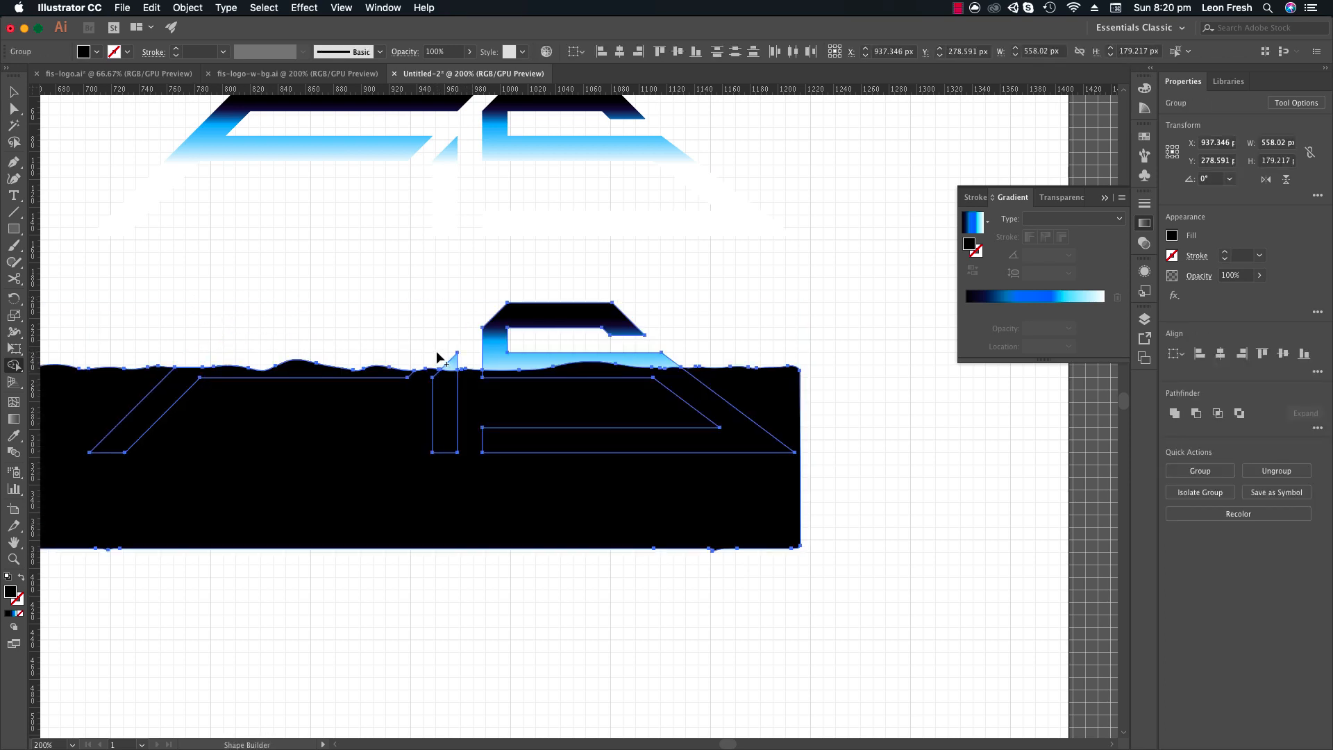
left_click_drag(446, 303, 500, 330)
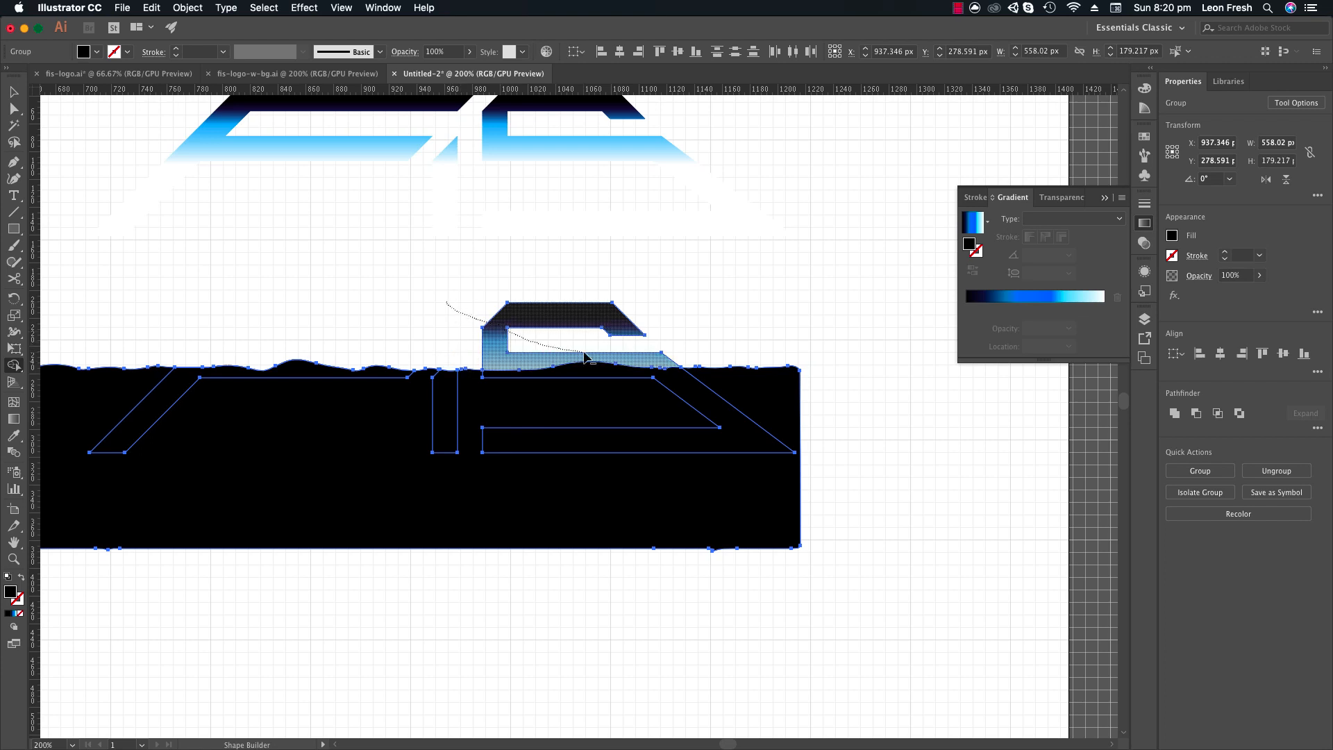
left_click_drag(585, 356, 588, 358)
left_click(513, 401, "alt")
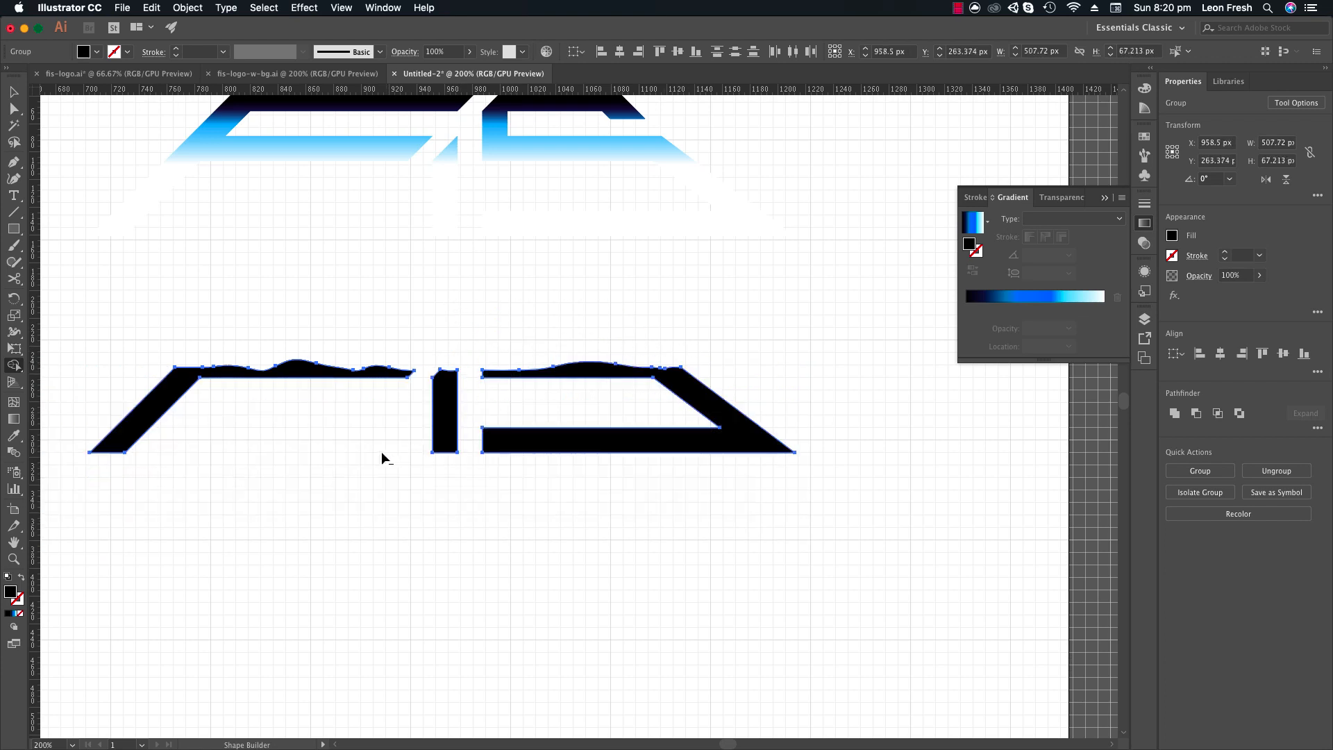
Apply the upper logo's linear gradient to the wavy letter pieces and run it vertically at -90° across all of them.
key("v")
left_click(423, 308)
left_click_drag(563, 312, 657, 467)
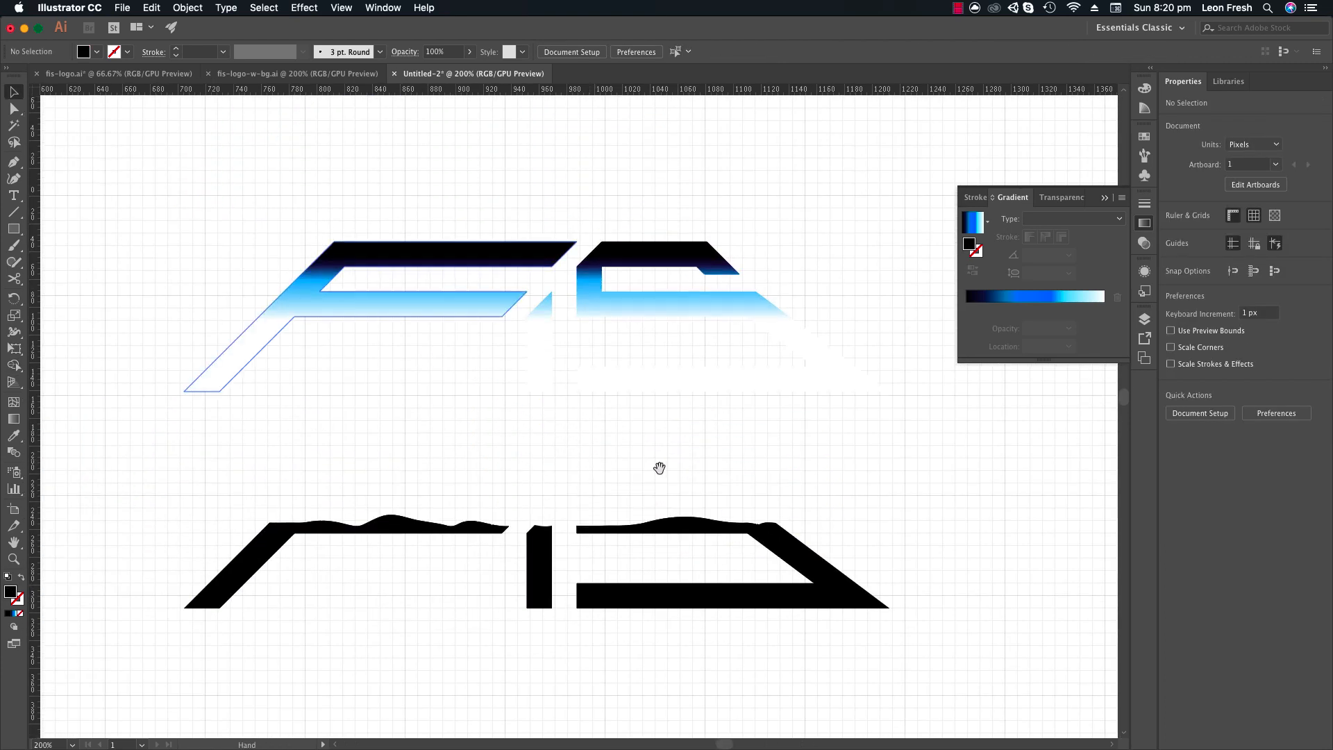
left_click_drag(551, 563, 70, 629)
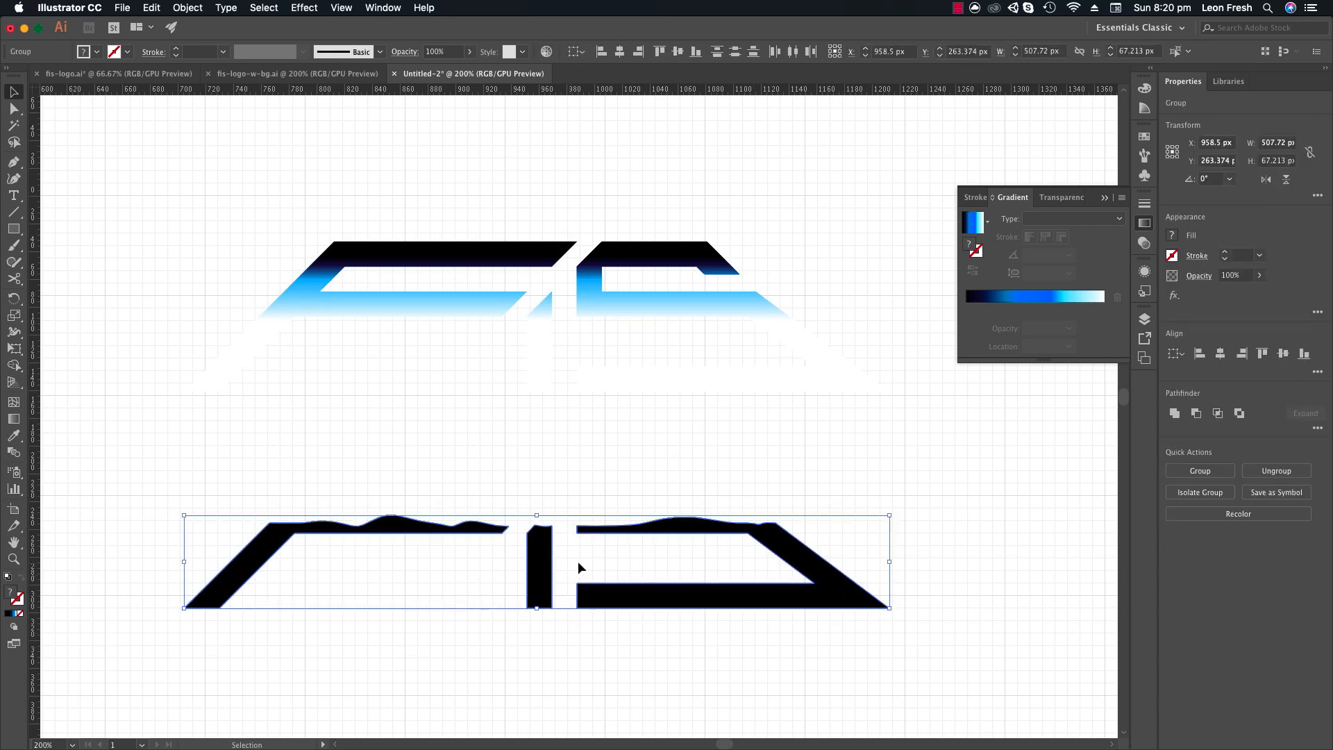
key("i")
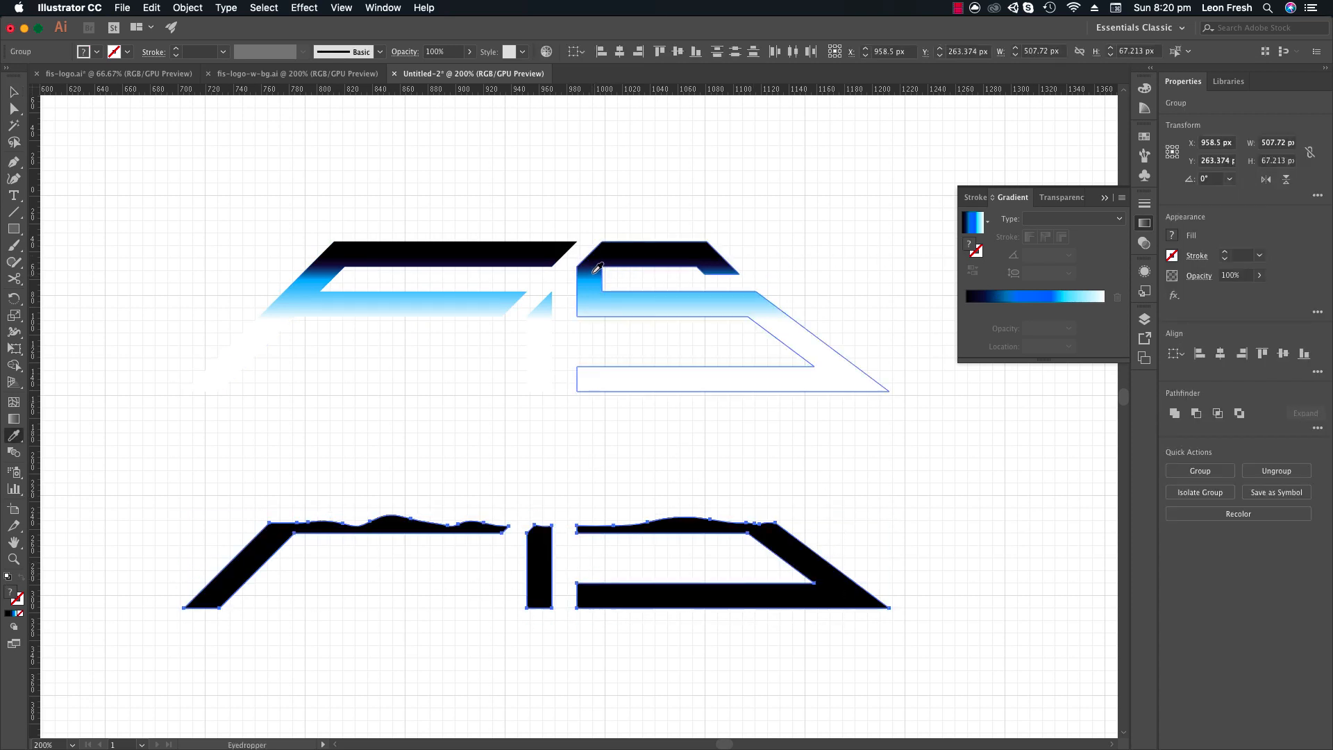
left_click(592, 280)
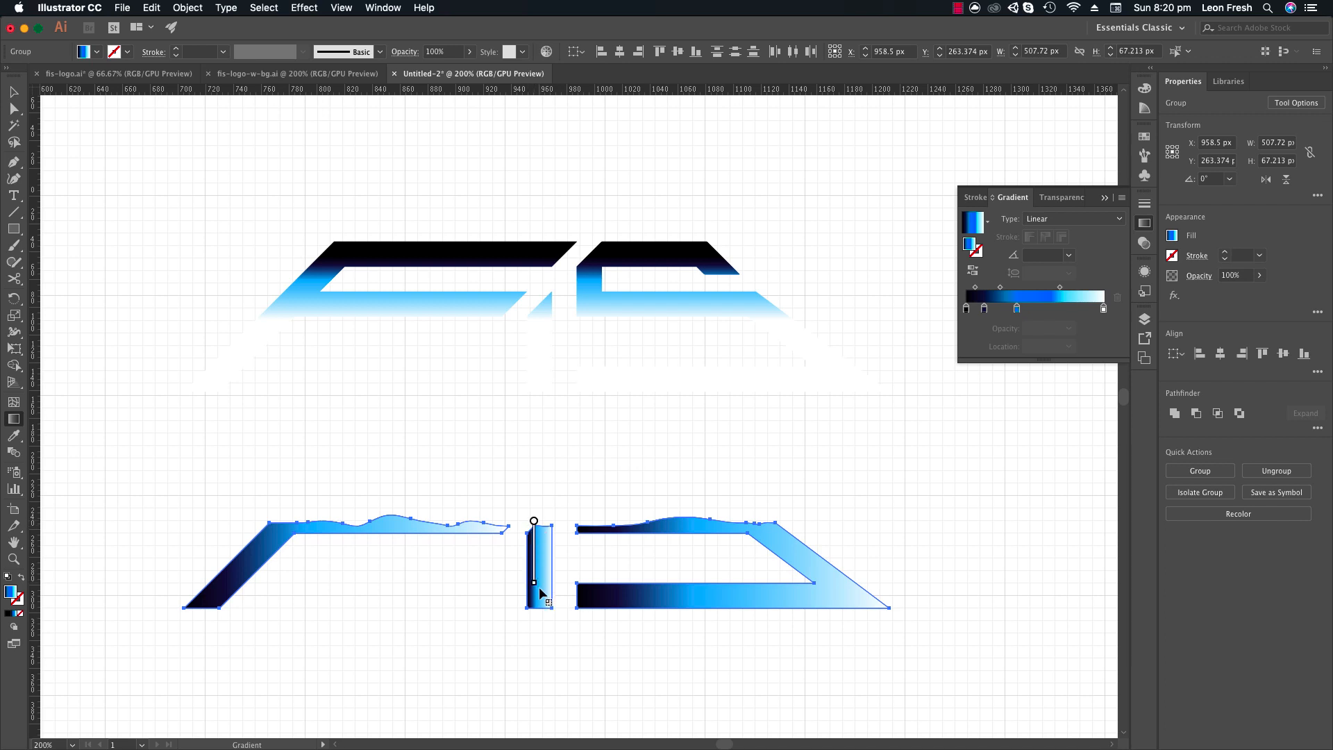
mouse_move(536, 611)
left_mouse_down()
mouse_move(503, 599)
mouse_move(548, 460)
mouse_move(548, 358)
left_mouse_up()
key("v")
key("super+z")
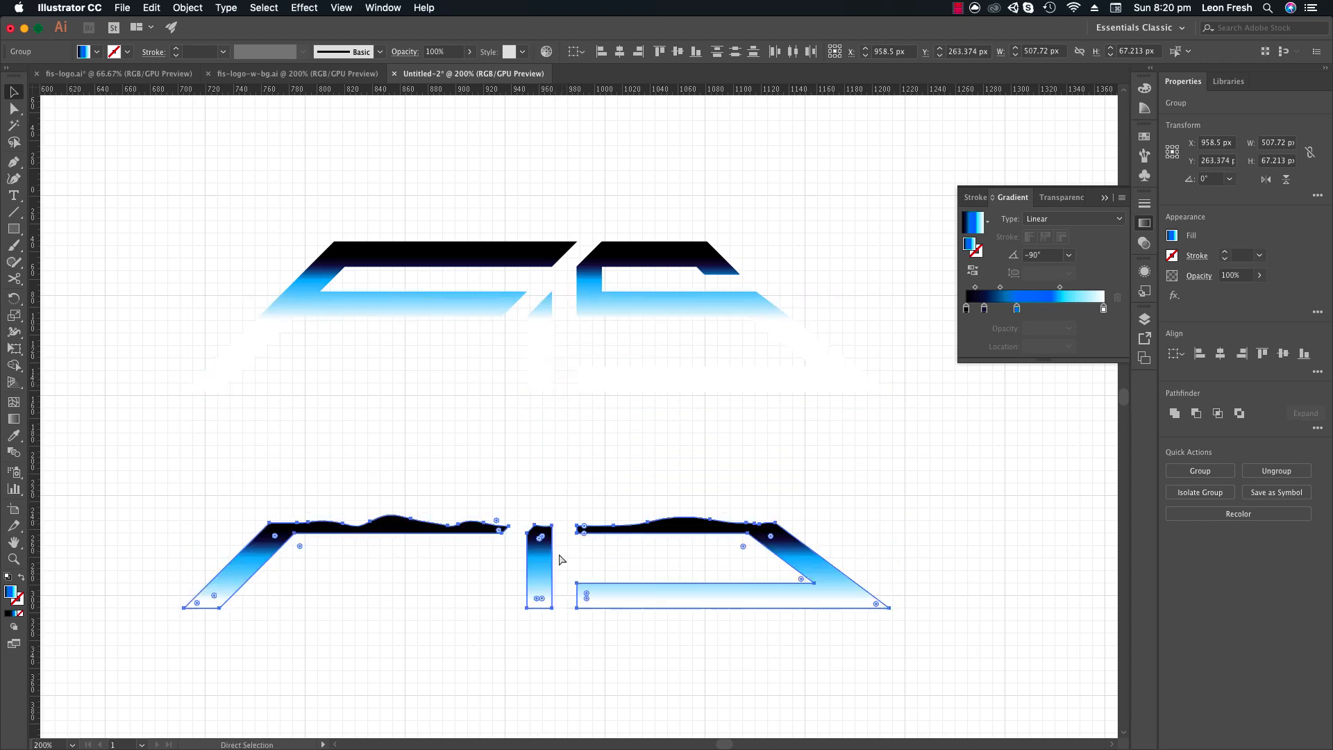
Move the wavy gradient pieces up onto the upper logo and align their edges with the matching letter edges.
left_click_drag(540, 557, 551, 340)
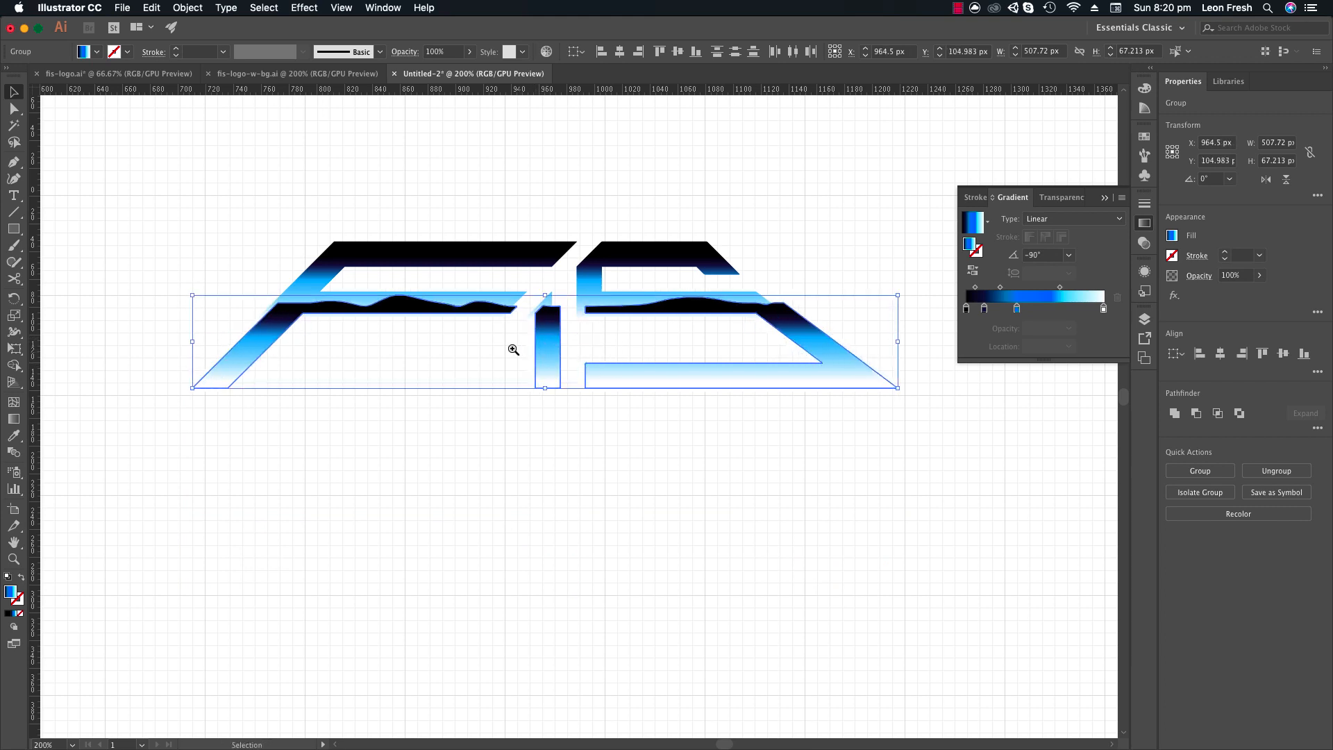
left_click(515, 350, "super")
left_click_drag(379, 385, 451, 445)
left_click(383, 396, "super")
left_click_drag(477, 424, 493, 401)
left_click_drag(518, 398, 507, 369)
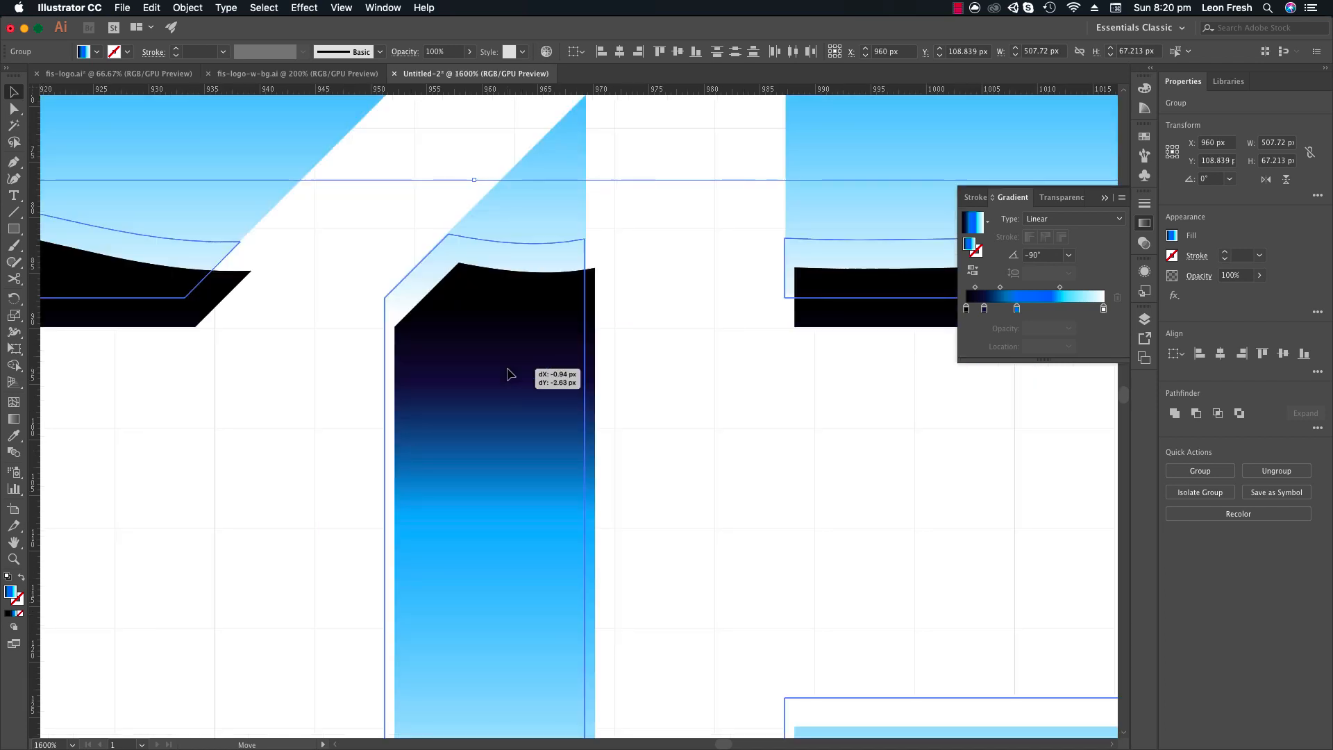
left_click(619, 386, "alt+super")
left_click(628, 396, "alt+super")
left_click(631, 400, "alt+super")
left_click(633, 401, "alt+super")
left_click(633, 400, "alt+super")
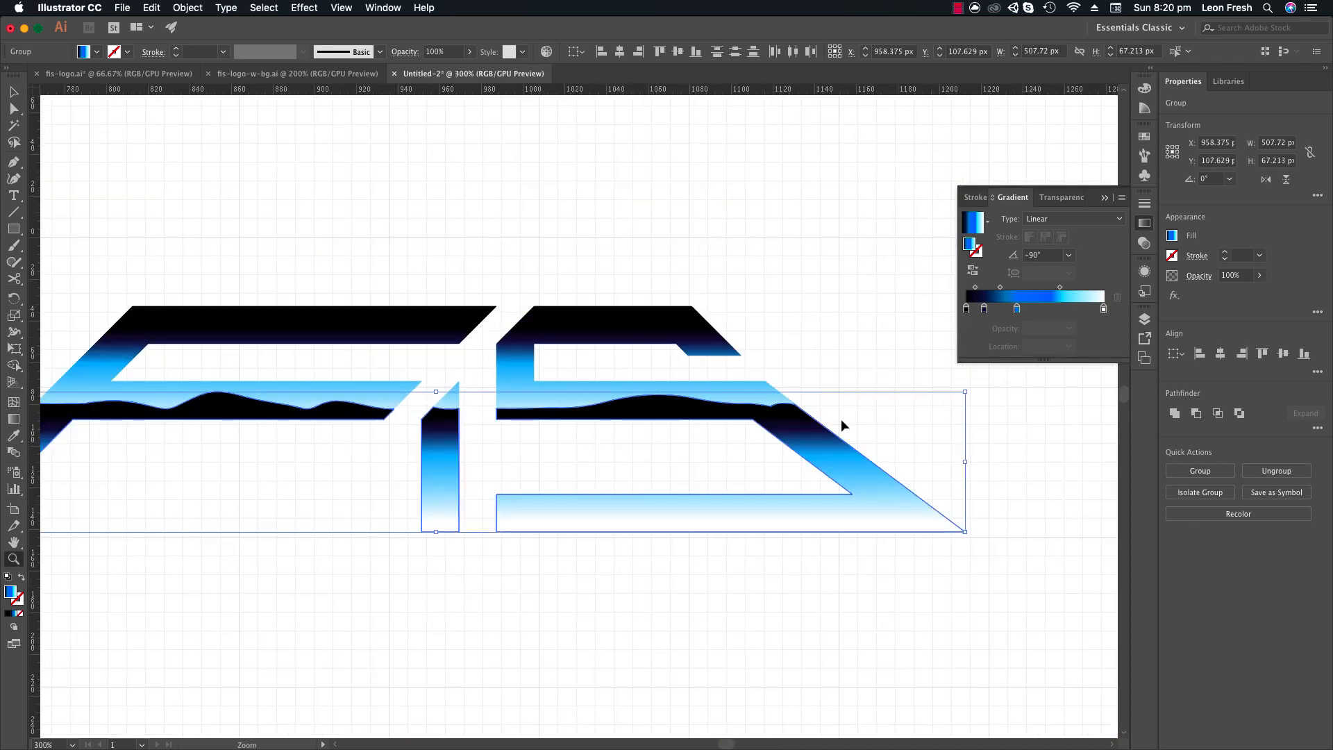
left_click(836, 344)
left_click(598, 394, "alt+super")
left_click(602, 414, "alt+super")
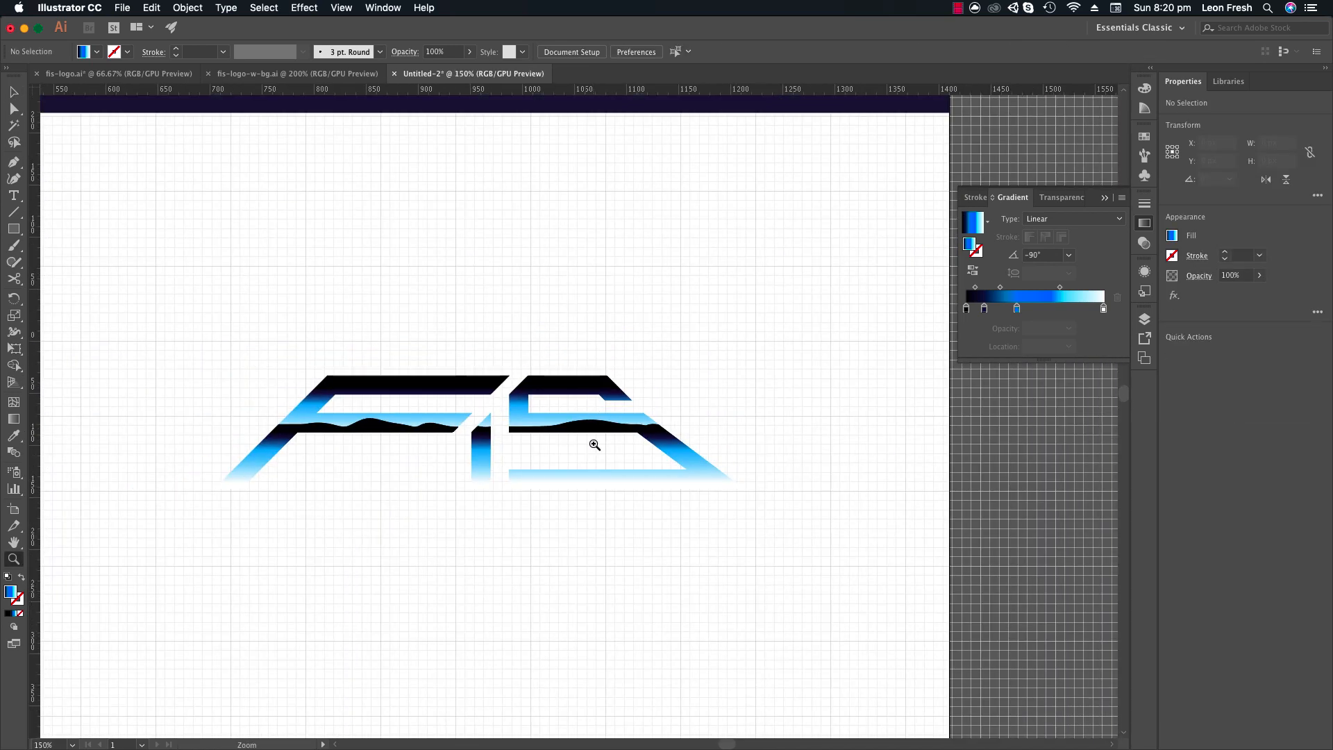
Try to reshape the tall wave peak on the F by moving its anchor points and handles.
left_click_drag(614, 438, 644, 405)
mouse_move(526, 478)
left_mouse_down()
mouse_move(580, 444)
mouse_move(571, 425)
mouse_move(525, 462)
left_mouse_up()
left_click(487, 414)
left_click(560, 395)
left_click_drag(661, 404, 598, 405)
key("a")
left_click(300, 376)
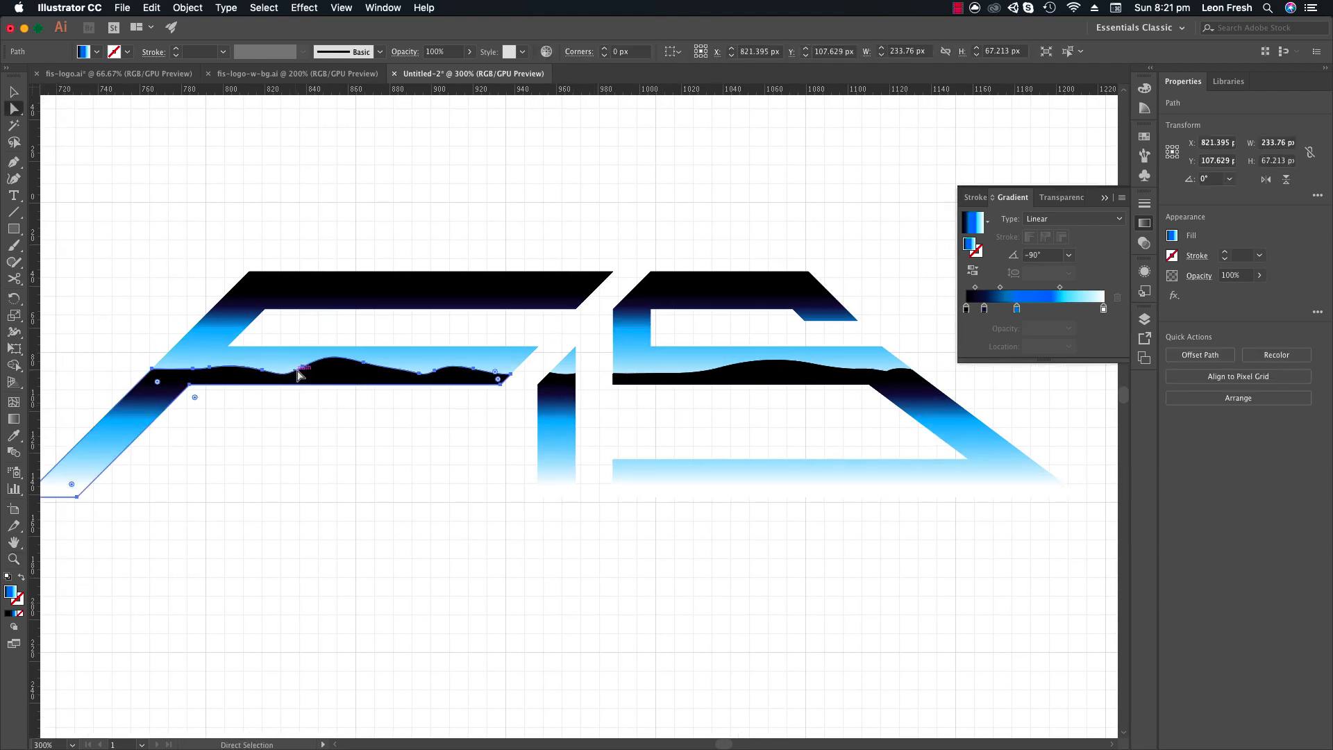
left_click(303, 366)
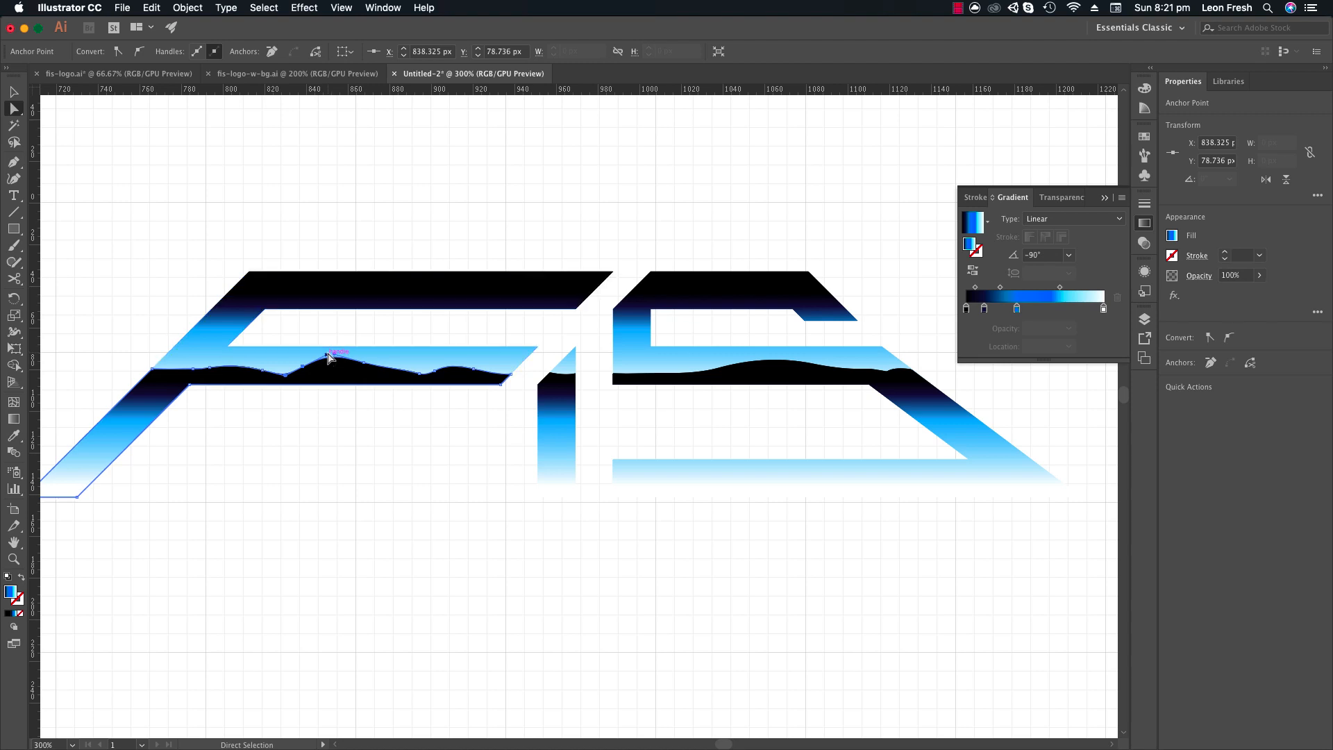
left_click_drag(328, 358, 334, 355)
left_click(363, 363)
left_click(336, 363)
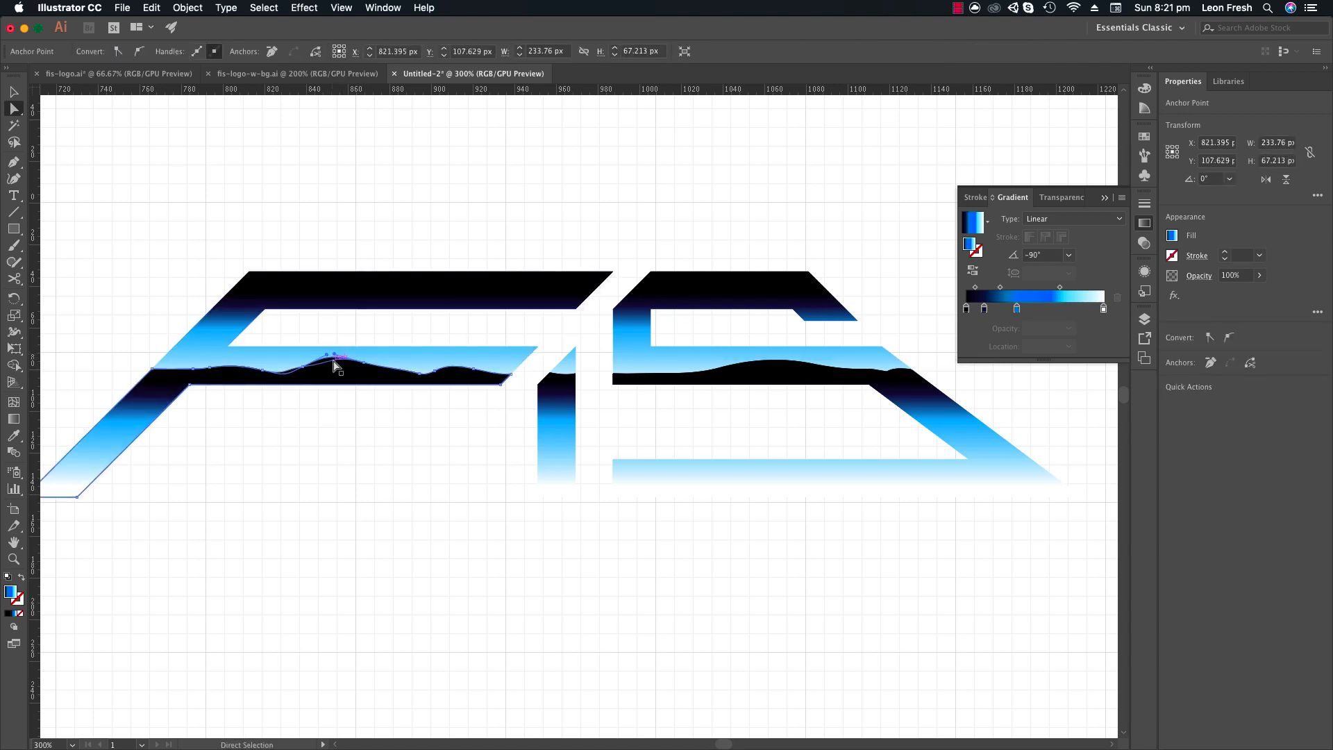
key("ctrl+g")
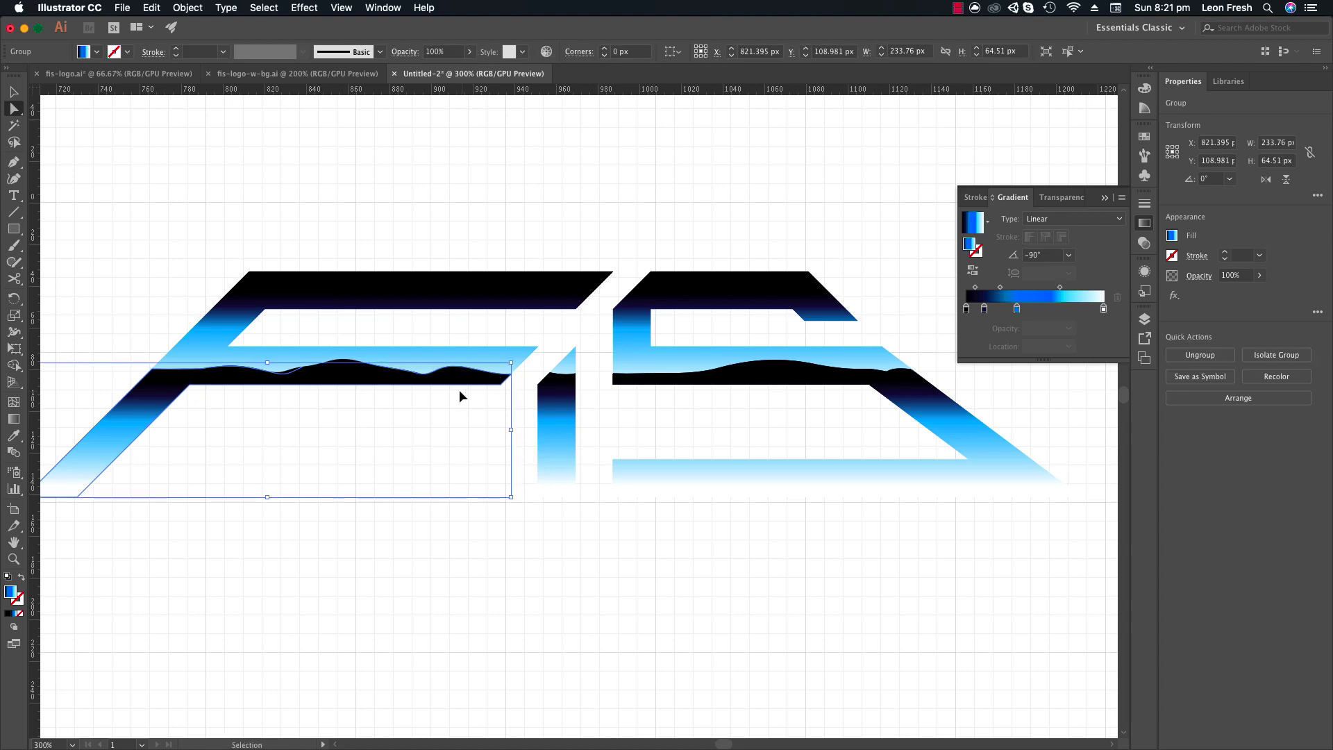
Undo the edits to the F's wave peak and clear the selection.
key("ctrl+z")
key("ctrl+z")
key("ctrl+z")
key("ctrl+z")
key("ctrl+z")
key("ctrl+z")
left_click(425, 530)
key("v")
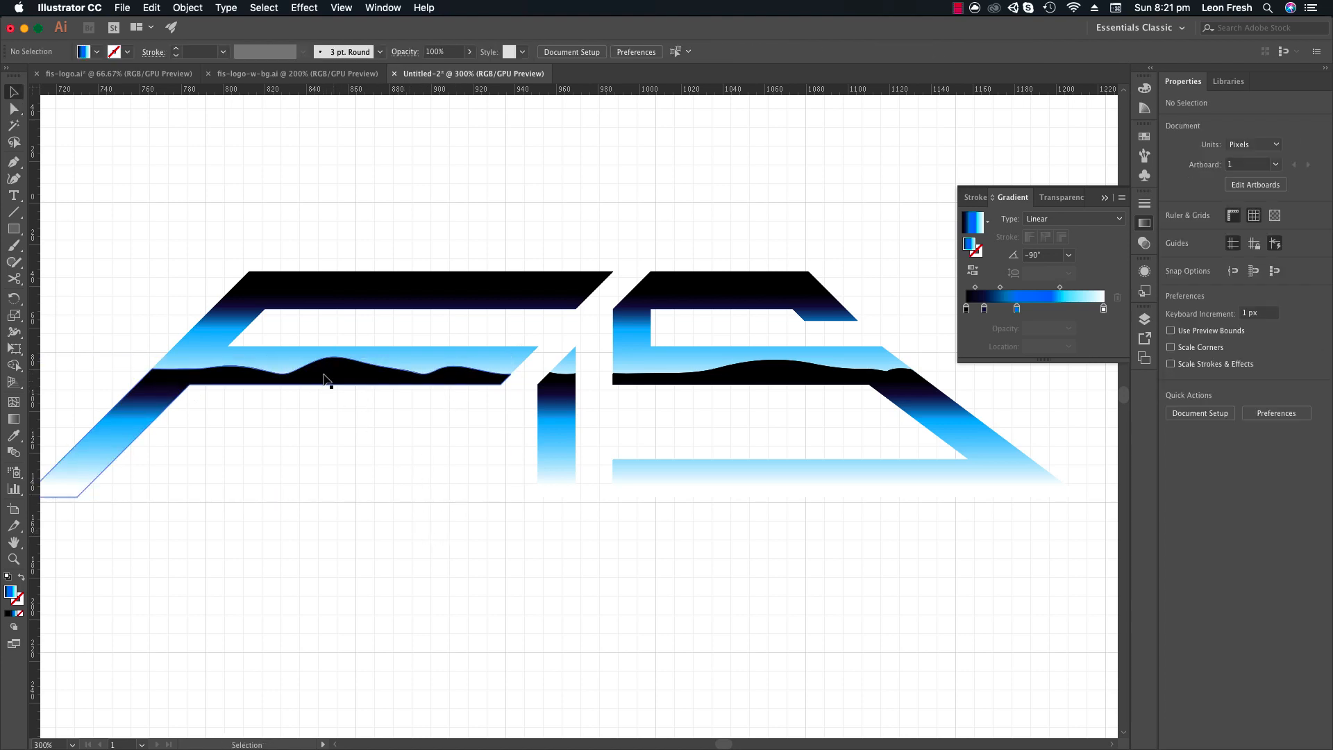
Copy the wavy letter pieces, clear the duplicate stacked there, and paste the copy in front at the same position.
left_click(325, 374)
key("super+c")
key("super+v")
key("Delete")
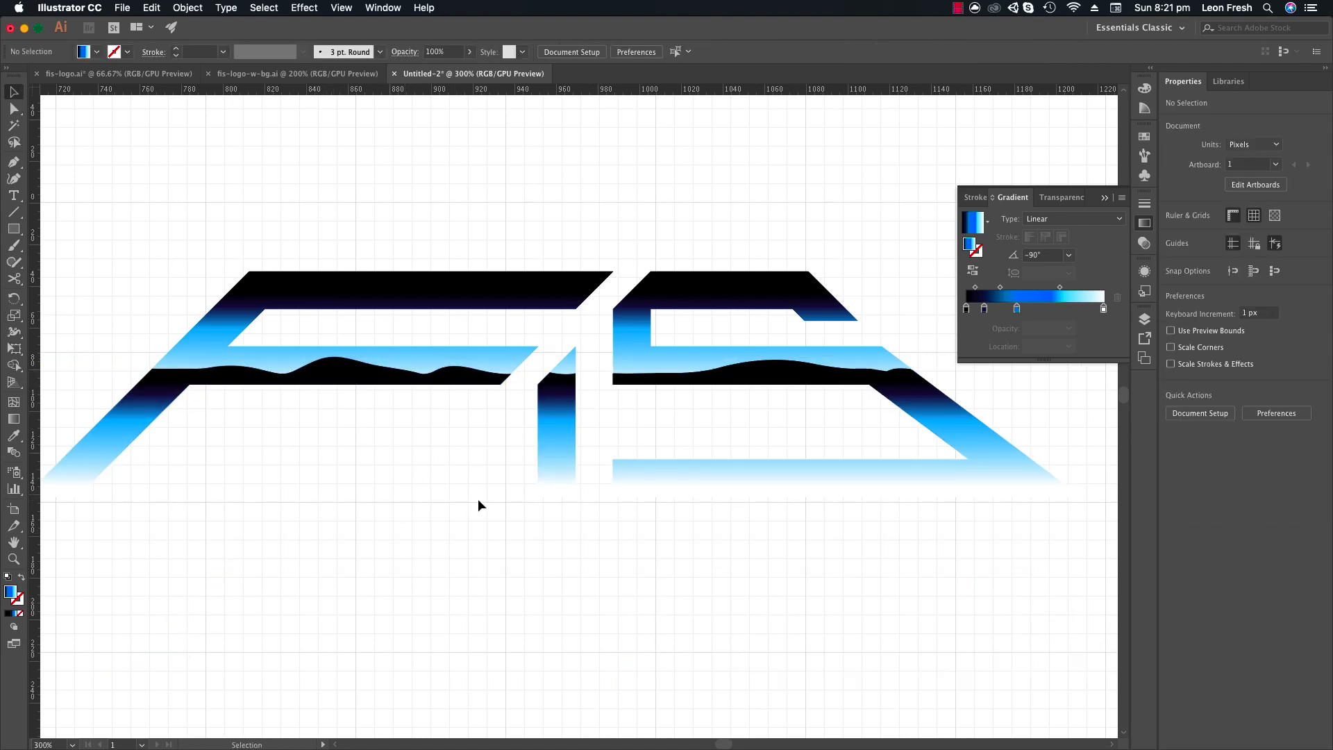
key("super+f")
Lower and smooth the tall middle wave peak on the F with Direct Selection by adjusting its curve handles.
key("z")
left_click(390, 390)
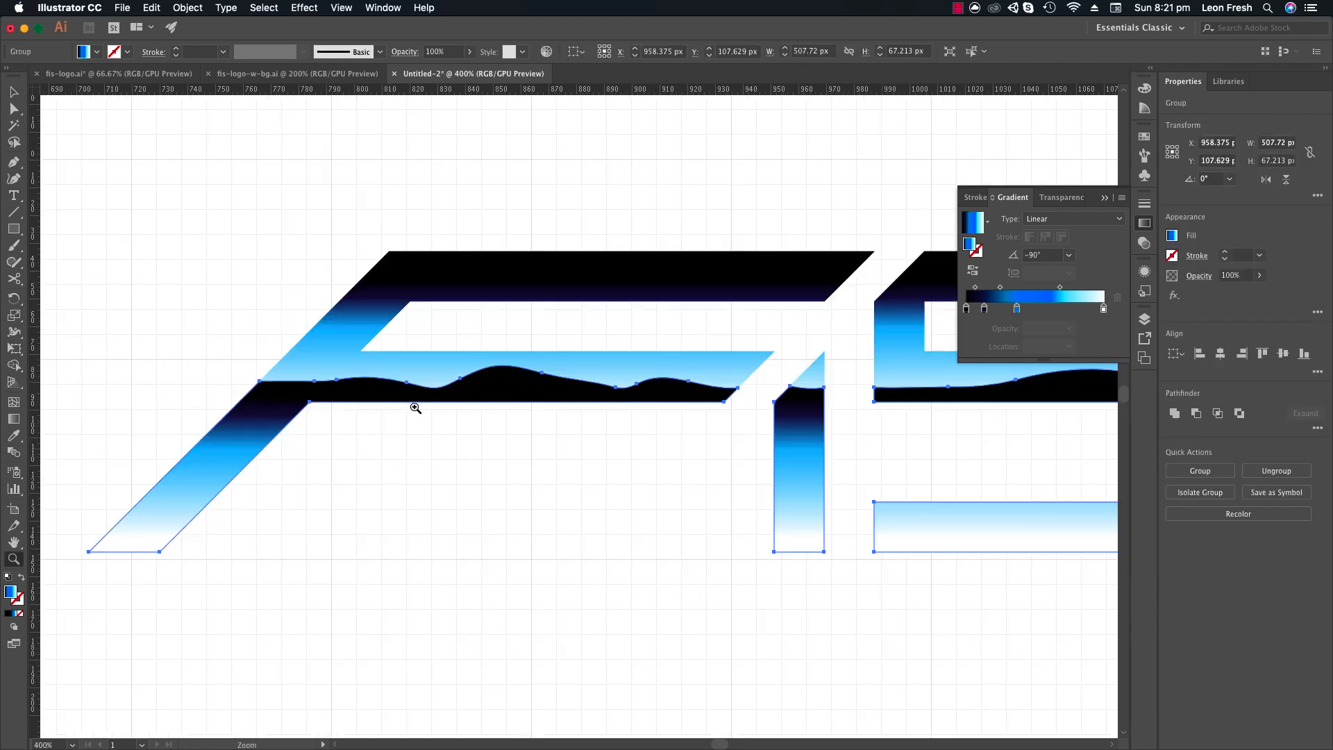
left_click(436, 416)
key("a")
left_click(602, 353)
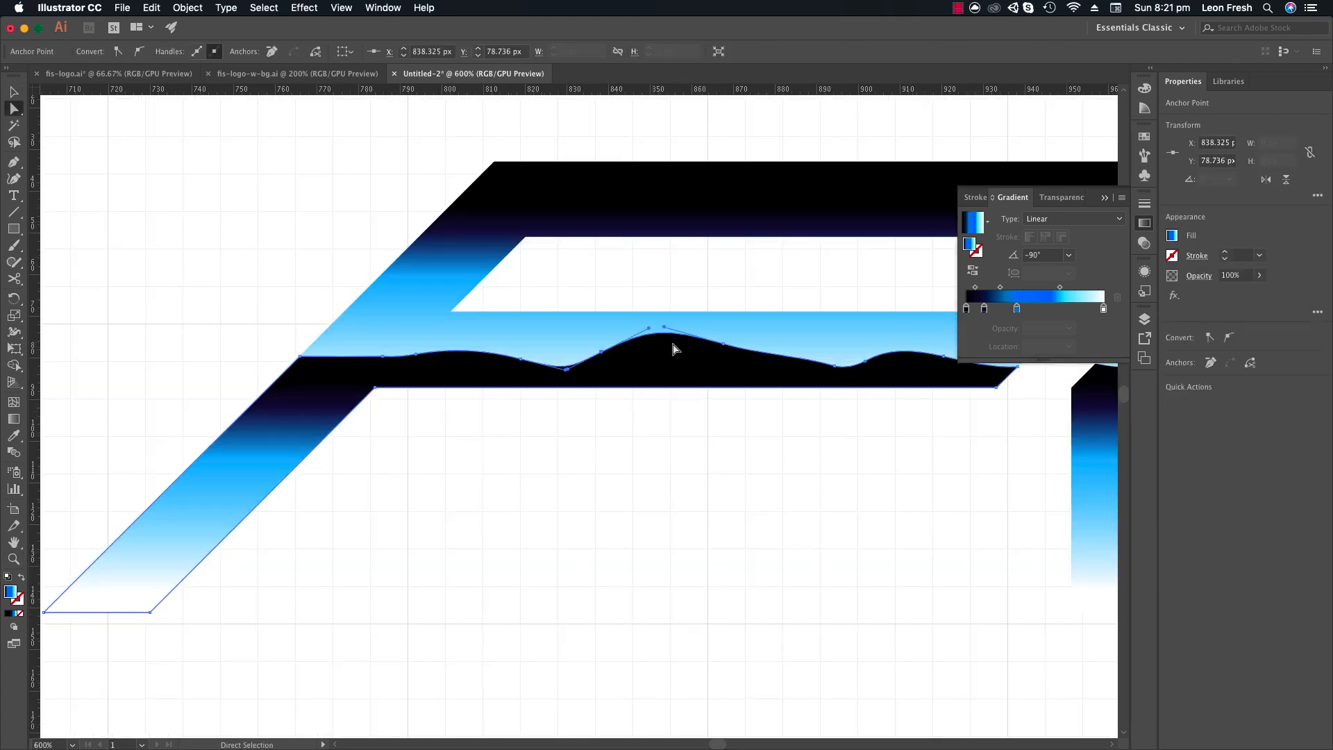
left_click_drag(648, 334, 770, 358)
left_click(865, 361)
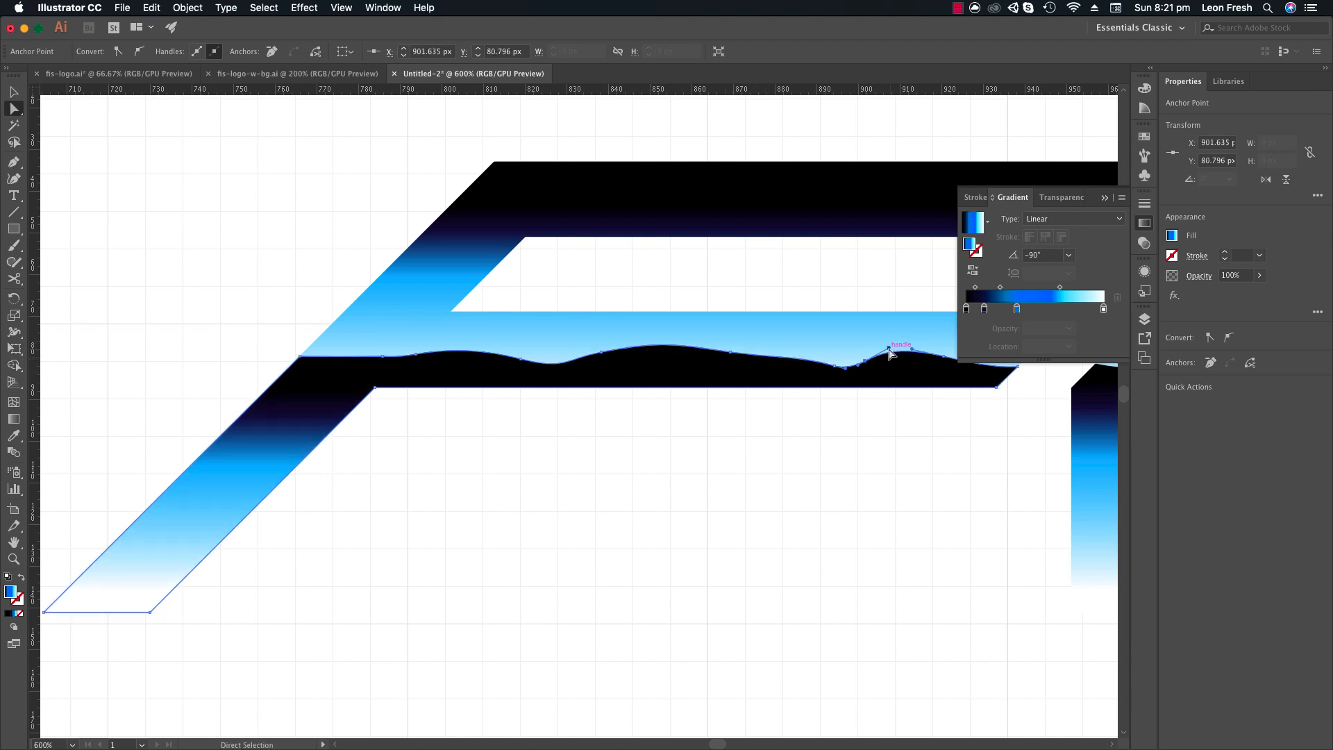
Widen the F's middle wave peak by moving its right anchor to about X 870.8, Y 78.9 px and adjusting the curve handle.
left_click(694, 361)
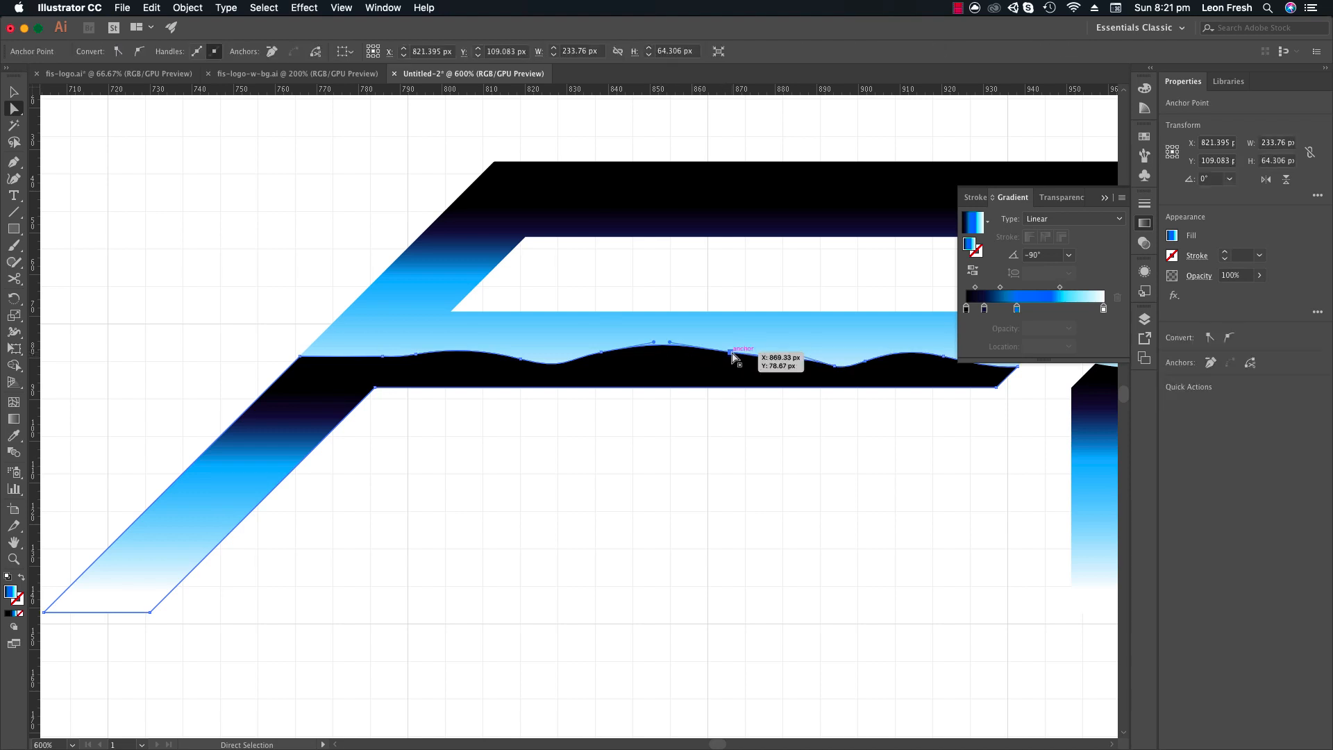
left_click_drag(730, 353, 737, 354)
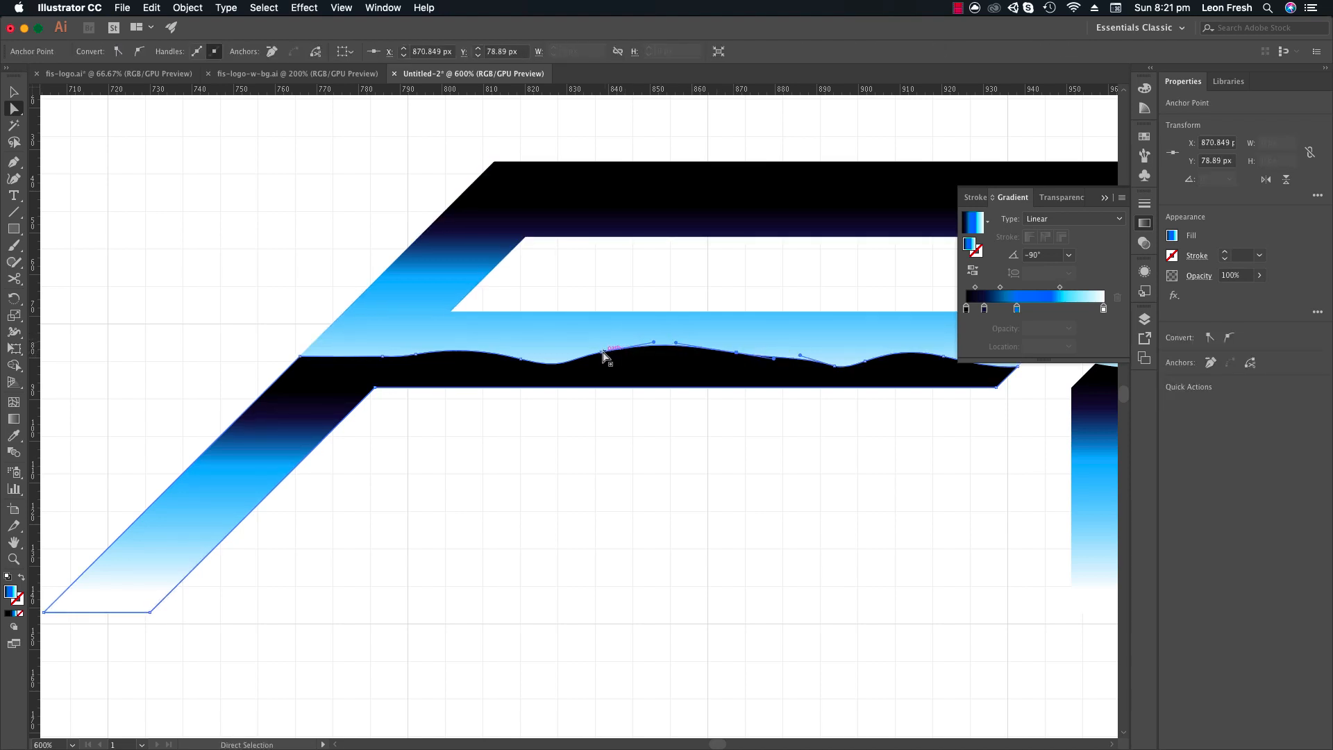
left_click_drag(653, 342, 659, 343)
Soften the wave peak on the S by adjusting the curve handle on its left slope.
key("space")
left_click_drag(761, 375, 415, 349)
left_click(649, 277)
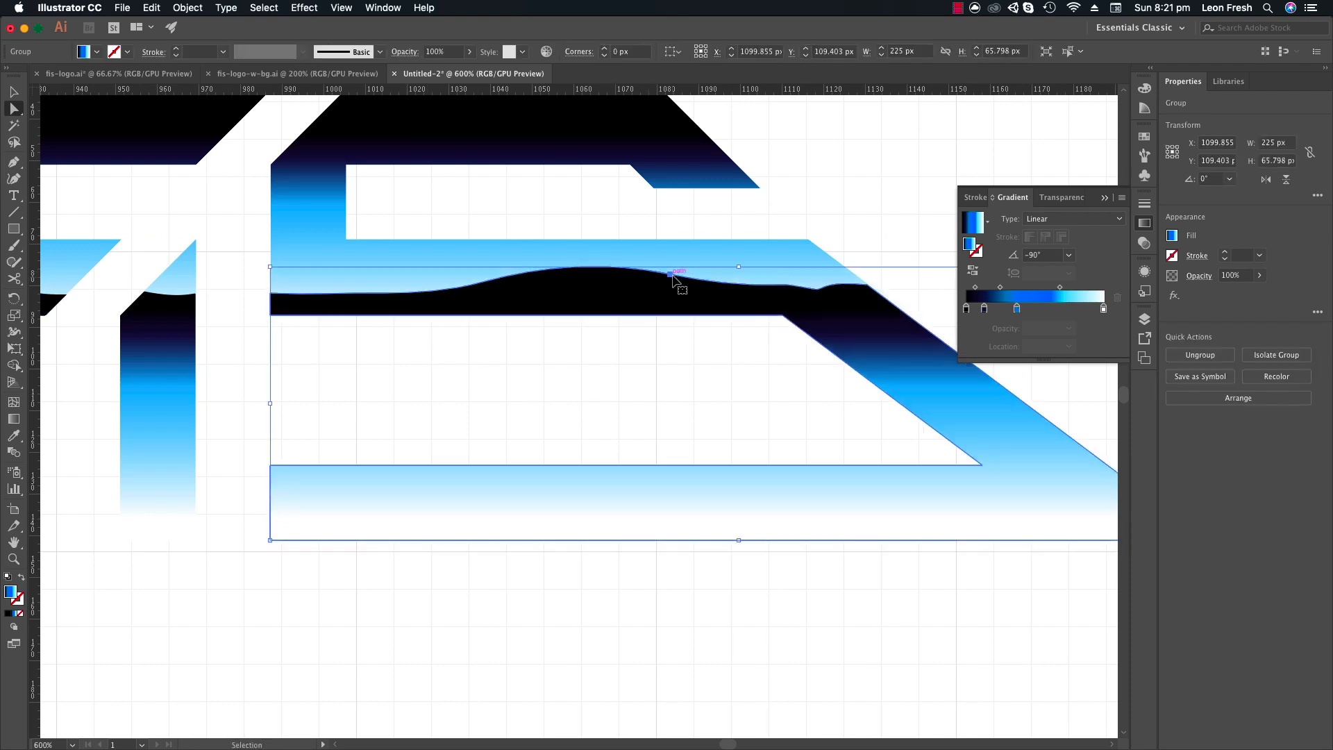
left_click(672, 279)
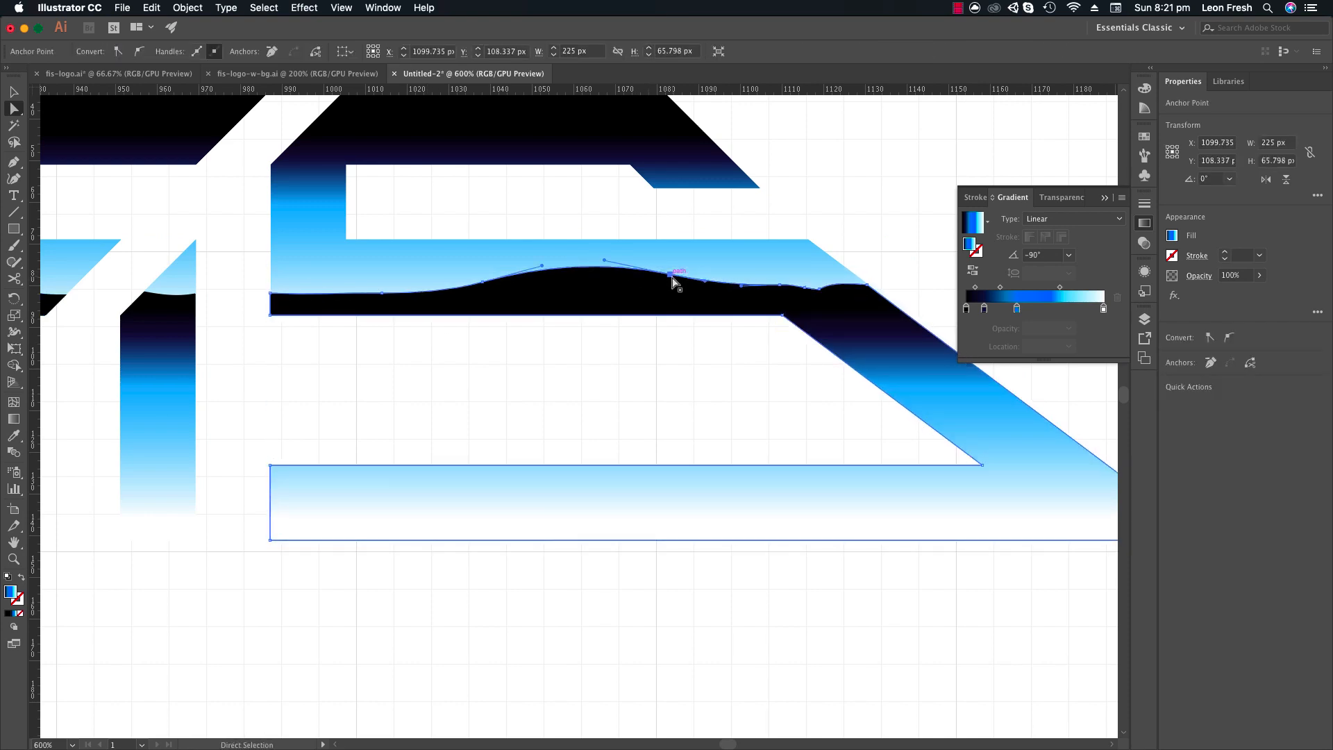
left_click(484, 284)
left_click_drag(544, 270, 549, 277)
left_click(574, 375)
Examine the whole FIS logo with its reshaped wavy gradient edge.
left_click(456, 435, "alt+super")
left_click(467, 436, "alt")
left_click(495, 440, "alt")
left_click(497, 440, "alt")
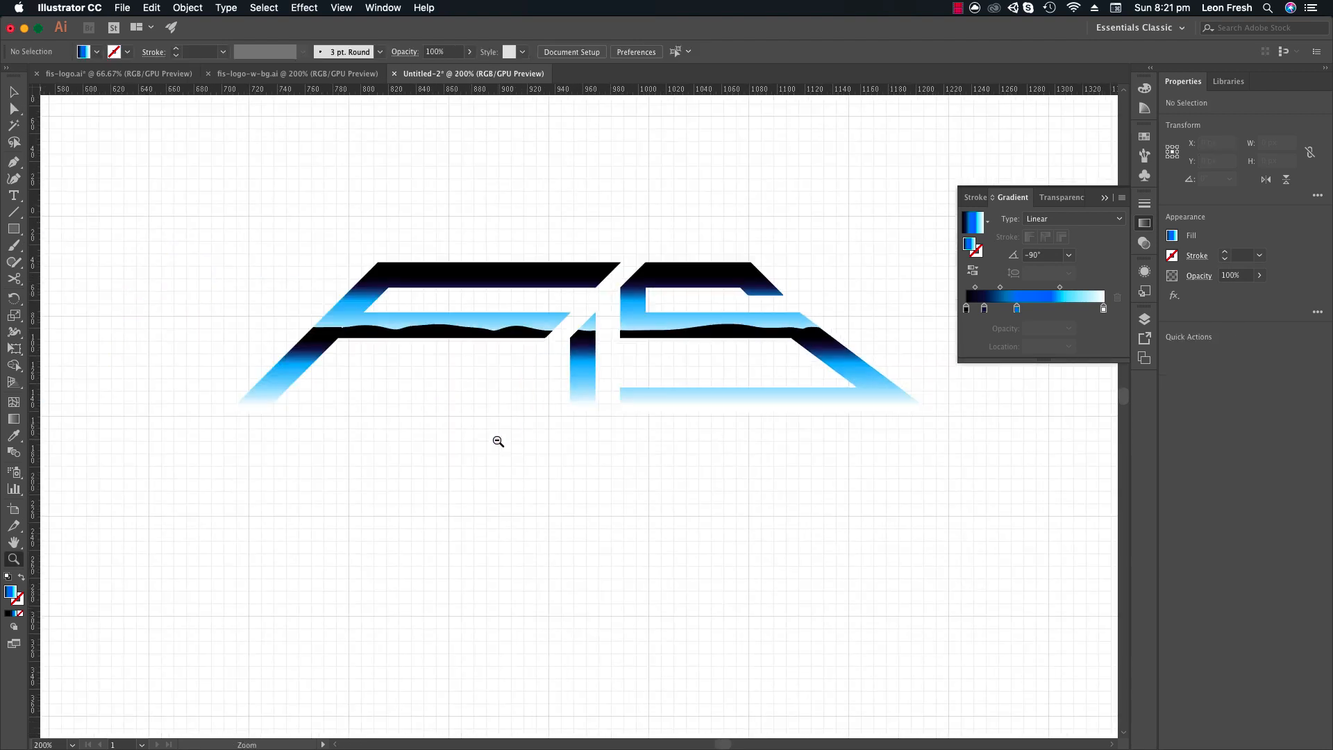
left_click(497, 440, "alt")
left_click_drag(557, 443, 451, 439)
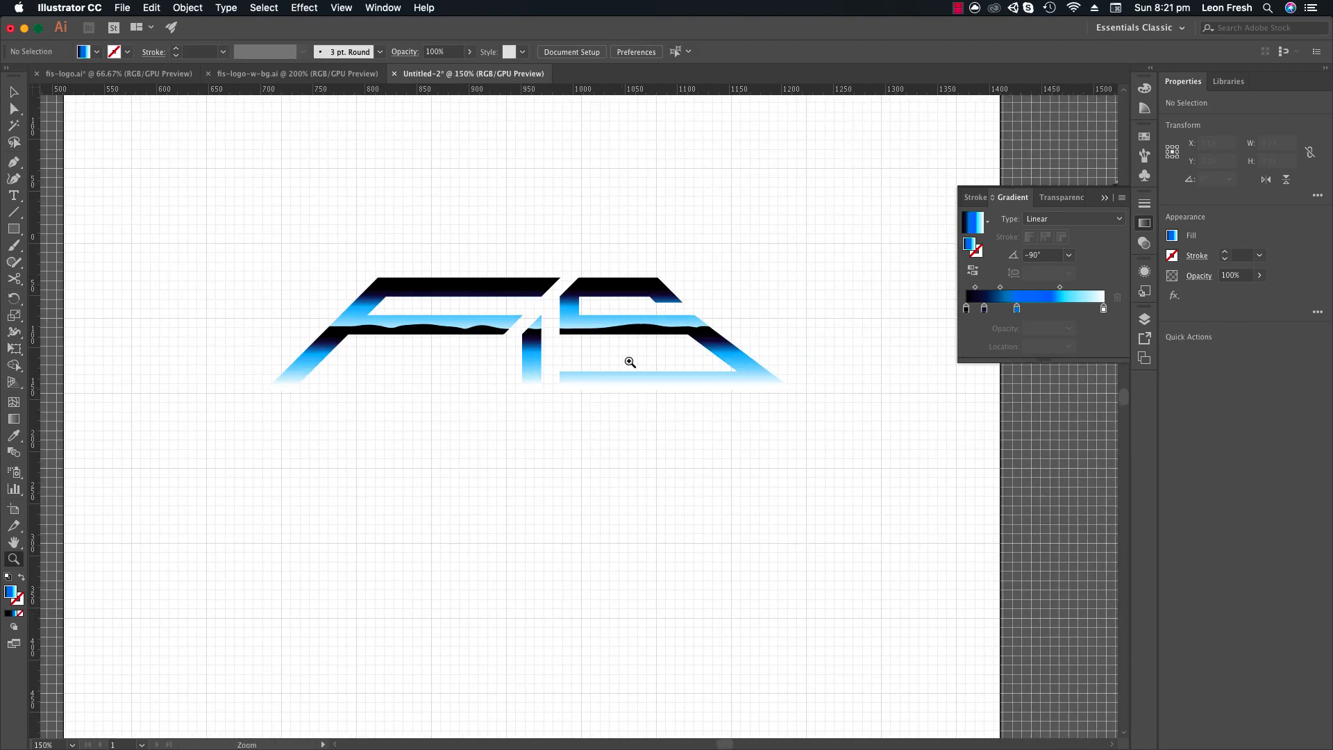
key("v")
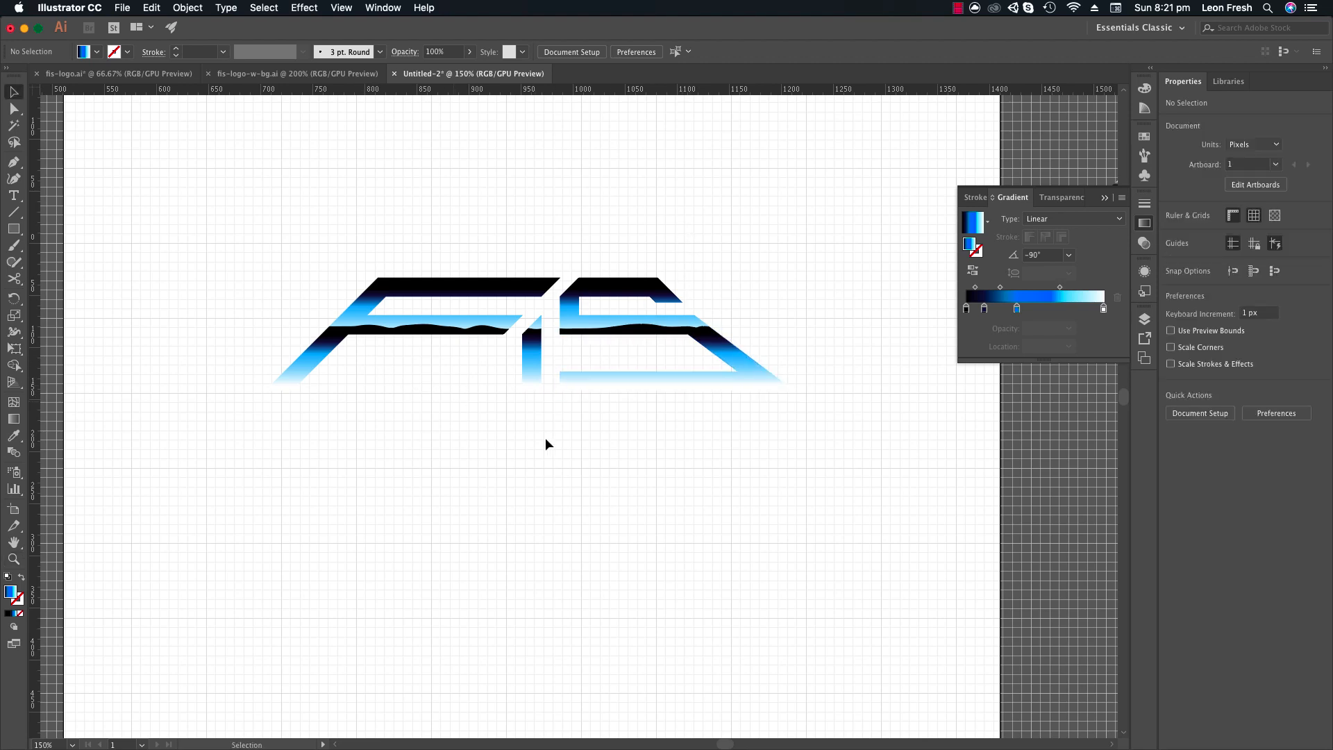
left_click_drag(484, 273, 500, 373)
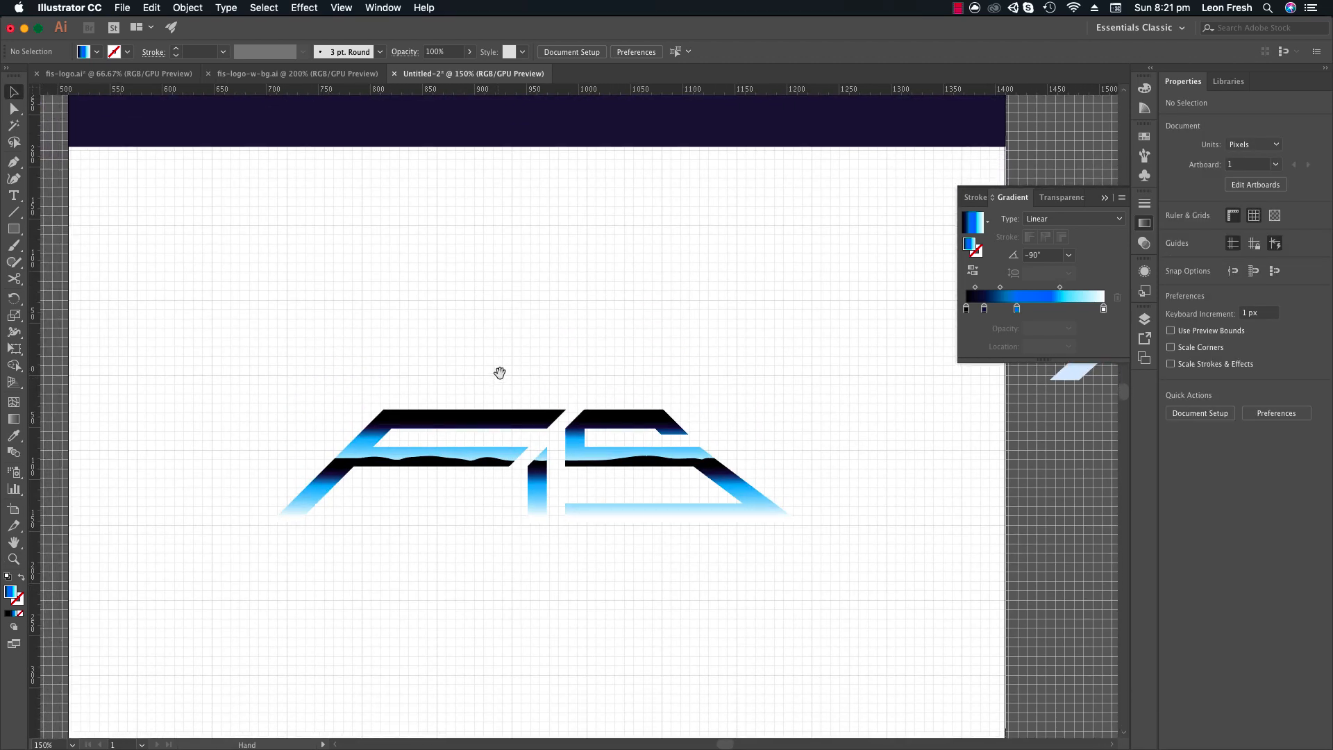
left_click(395, 425)
key("a")
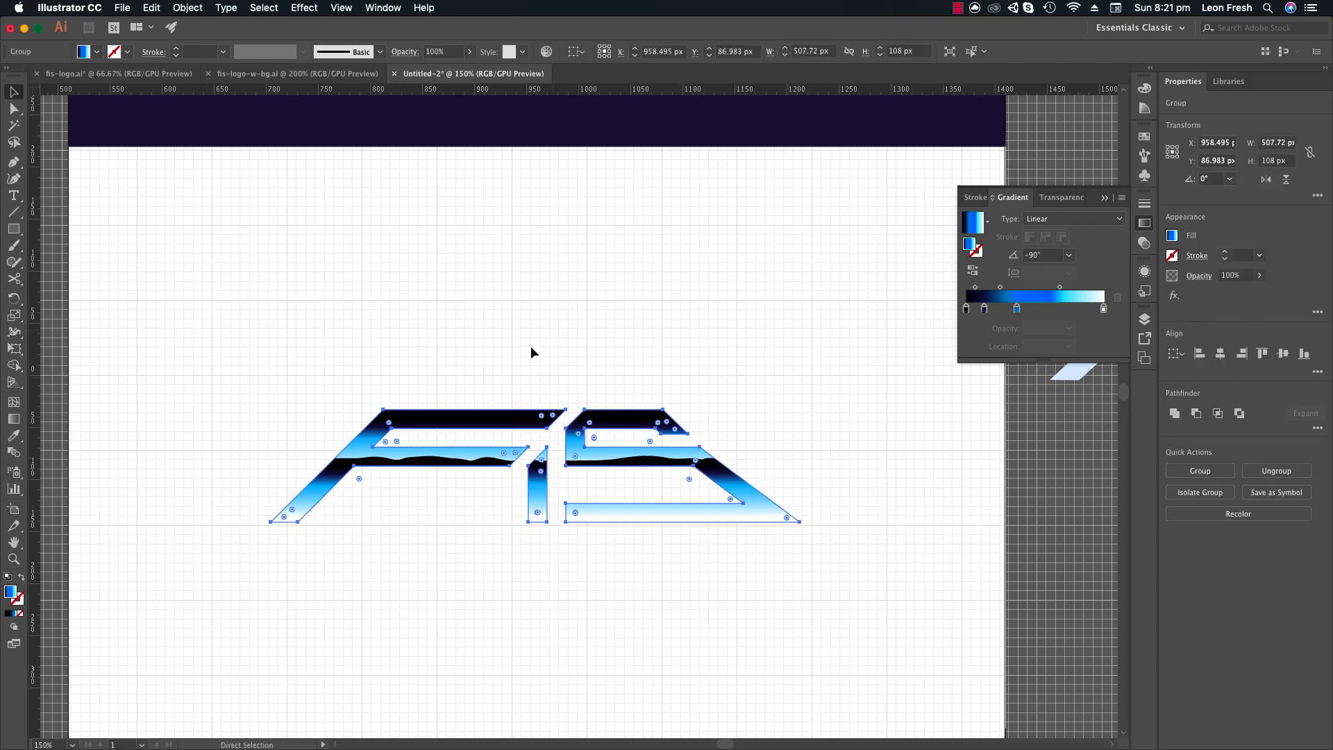
key("v")
left_click(573, 339)
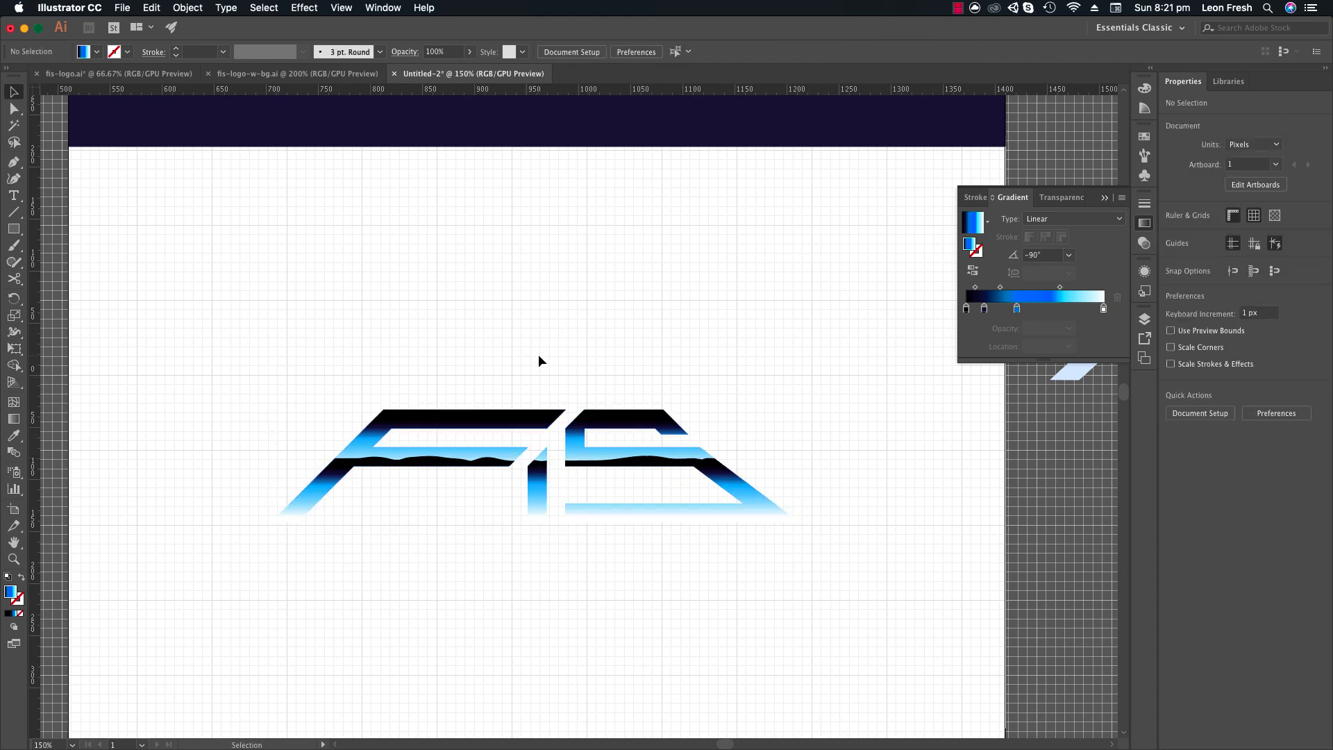
left_click(534, 410)
left_click(466, 357)
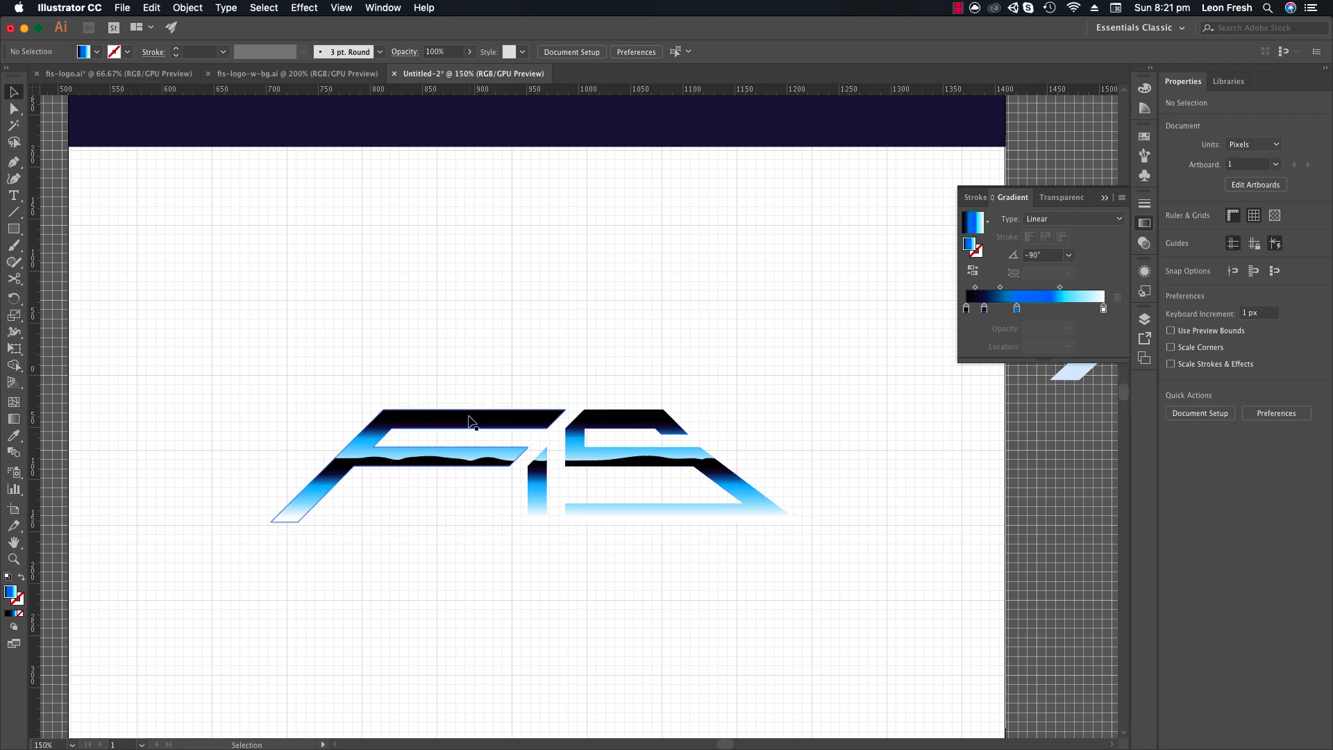
left_click(482, 420)
left_click(493, 340)
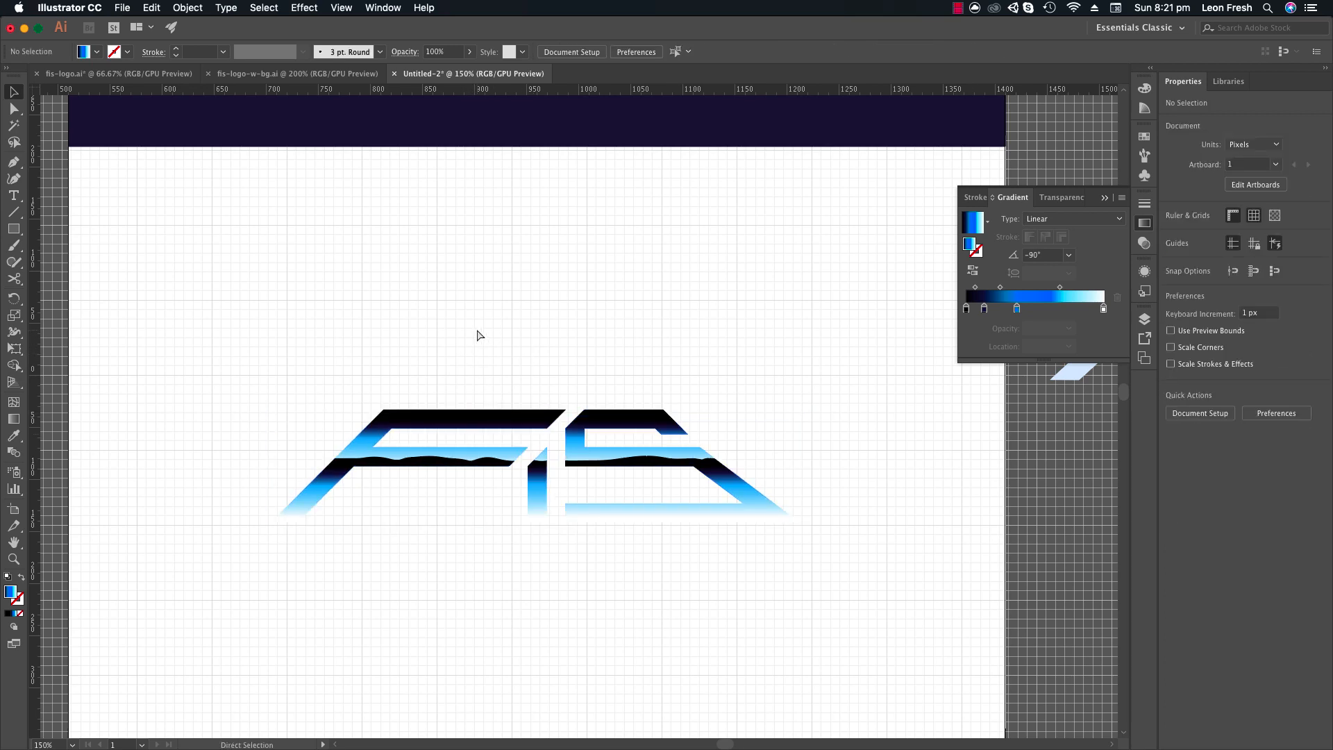
left_click(472, 424)
left_click_drag(476, 426, 467, 251, "alt")
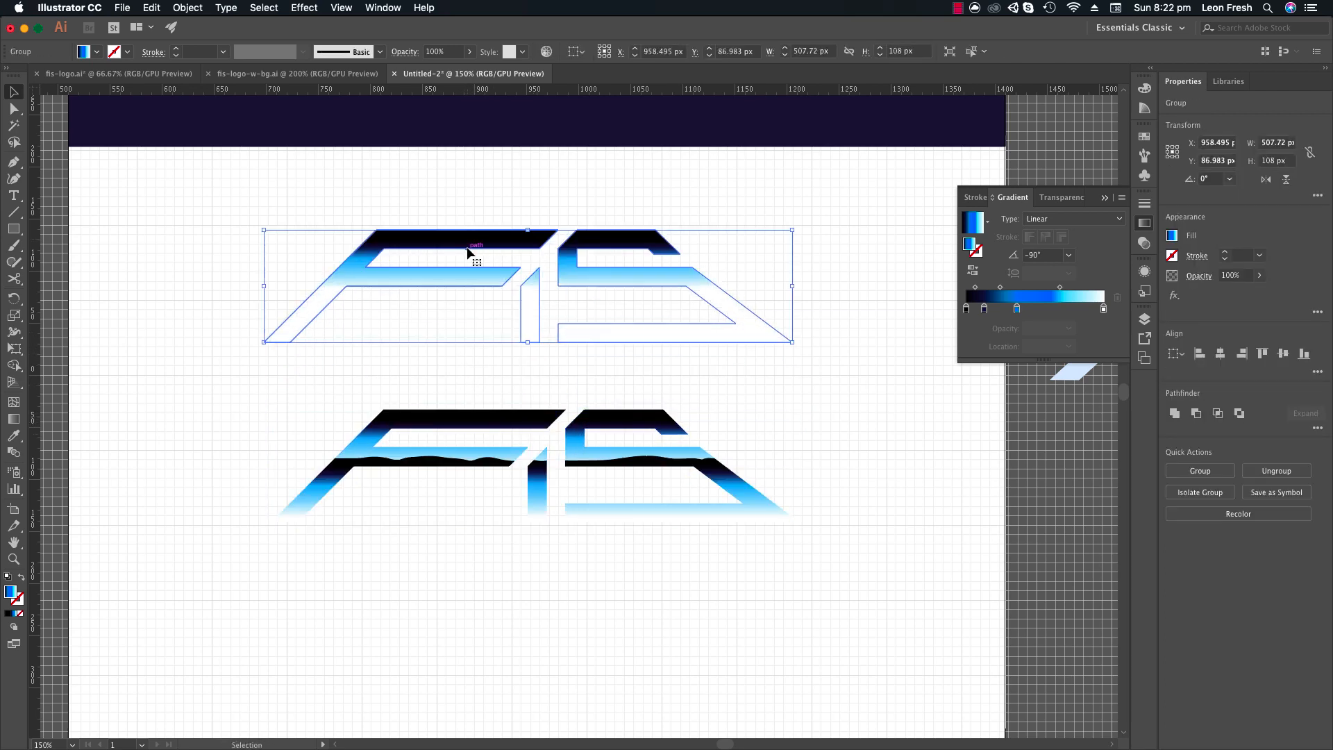
key("super+z")
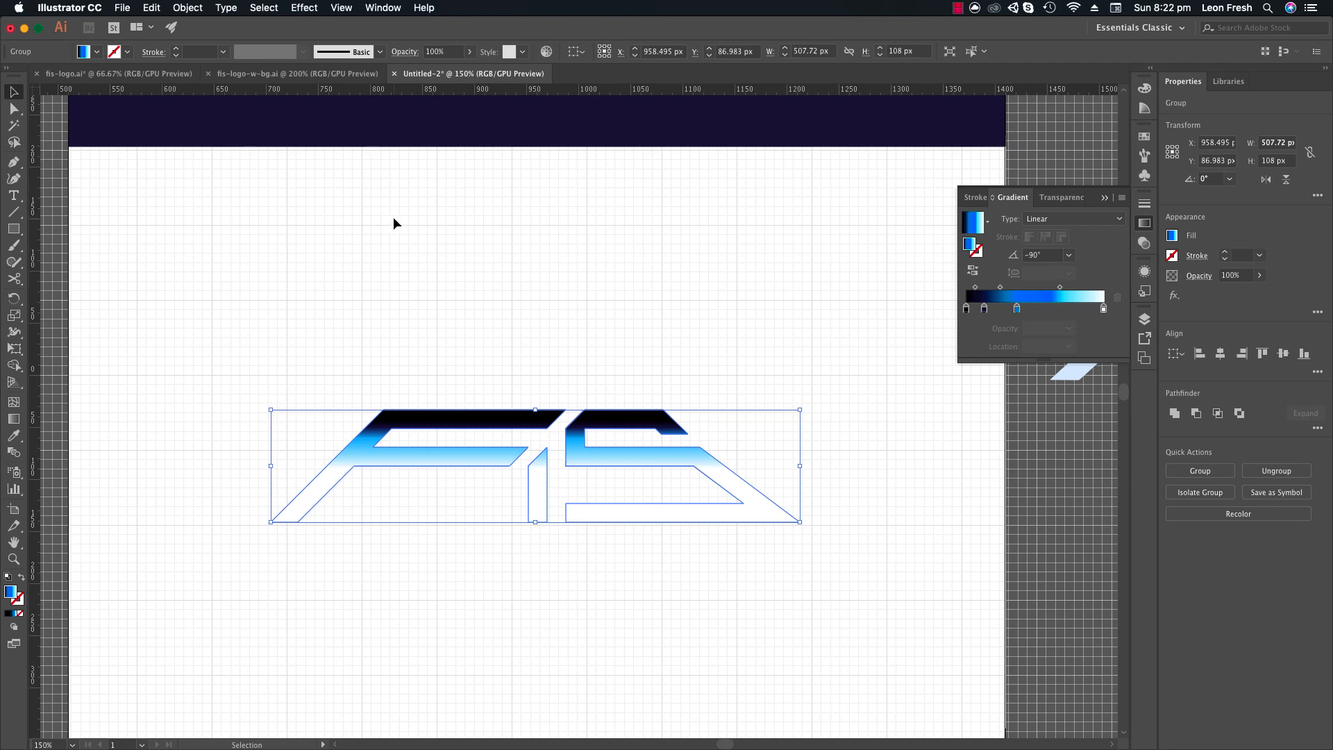
Swap the gradient from fill to stroke on the logo copy in front and set its stroke weight to 6 pt.
key("shift+x")
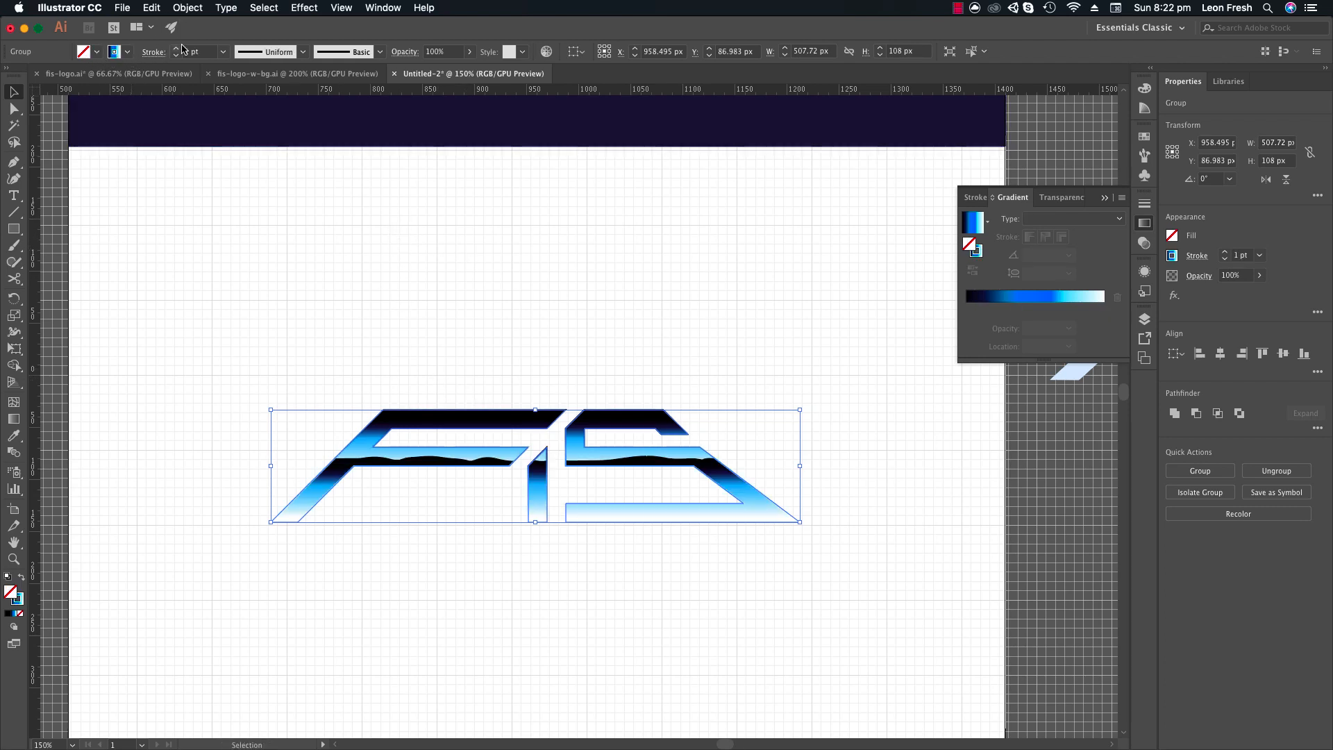
left_click(176, 48)
left_click(176, 48)
left_click(176, 47)
left_click(177, 48)
left_click(177, 48)
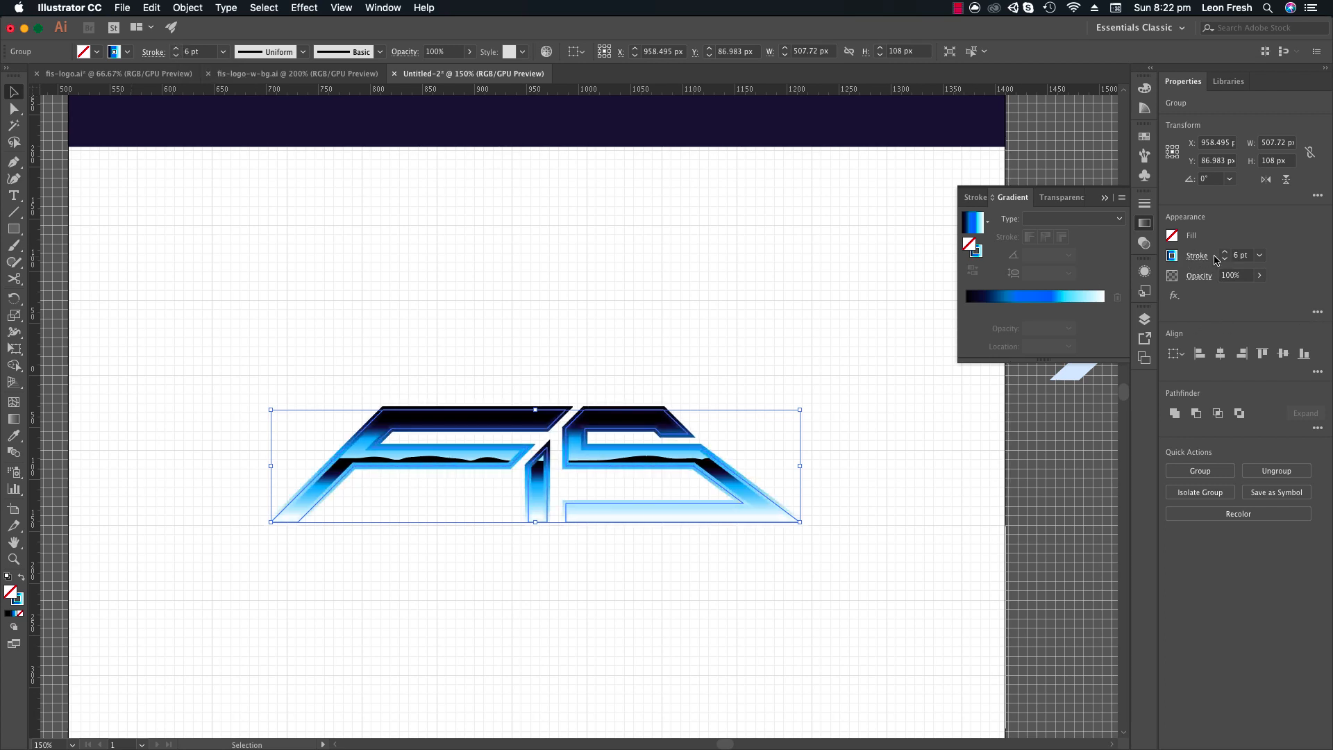
Give the logo's gradient stroke round caps and round corners and reduce its weight to 4 pt.
left_click(1202, 257)
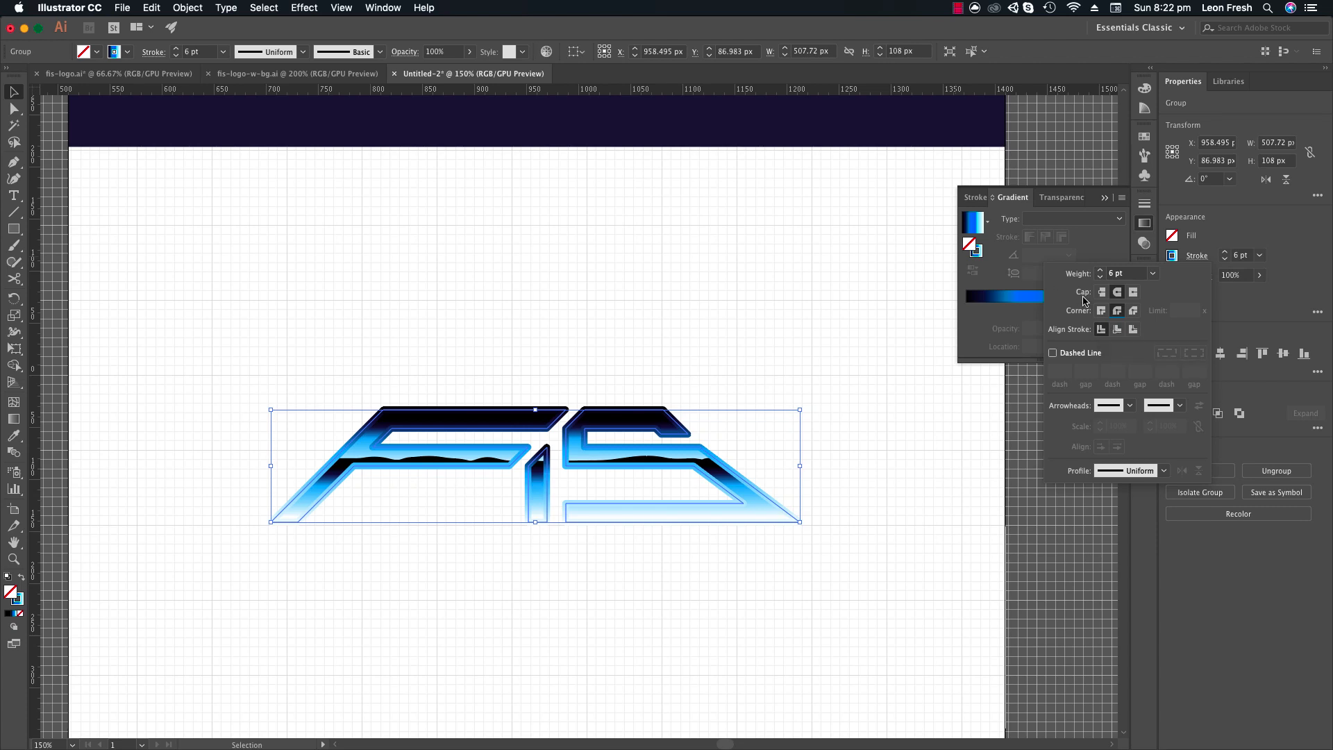
left_click(1099, 277)
left_click(1100, 277)
left_click(1100, 277)
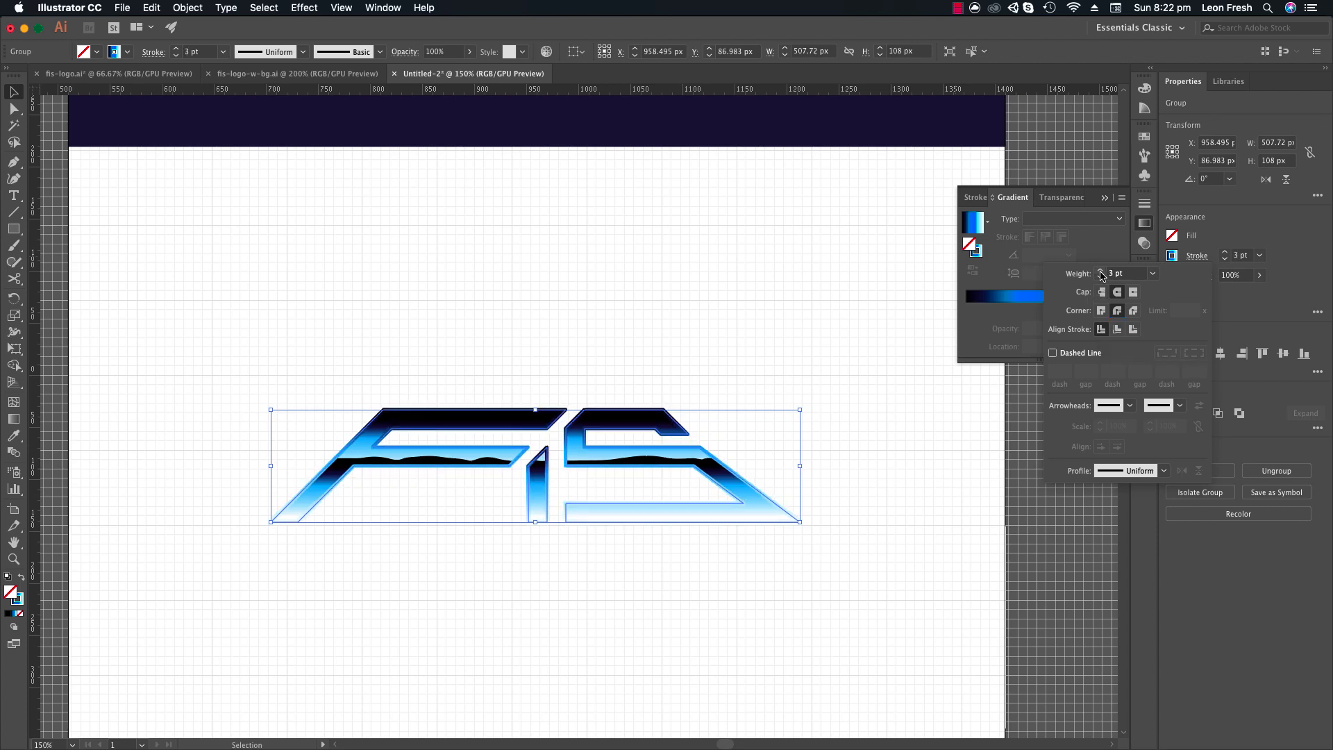
left_click(1100, 270)
Inspect the outline up close and set the logo's gradient stroke weight to 5 pt.
key("shift+x")
key("z")
left_click(576, 463)
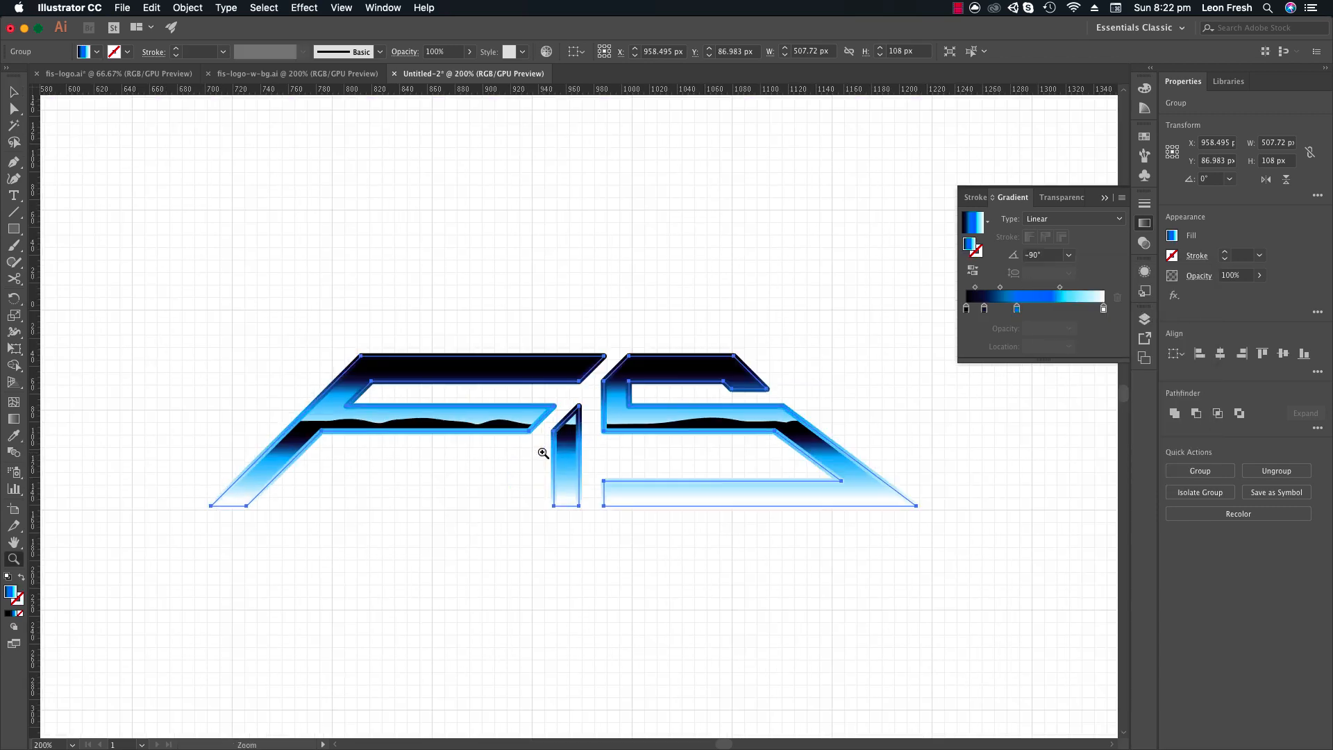
key("v")
key("z")
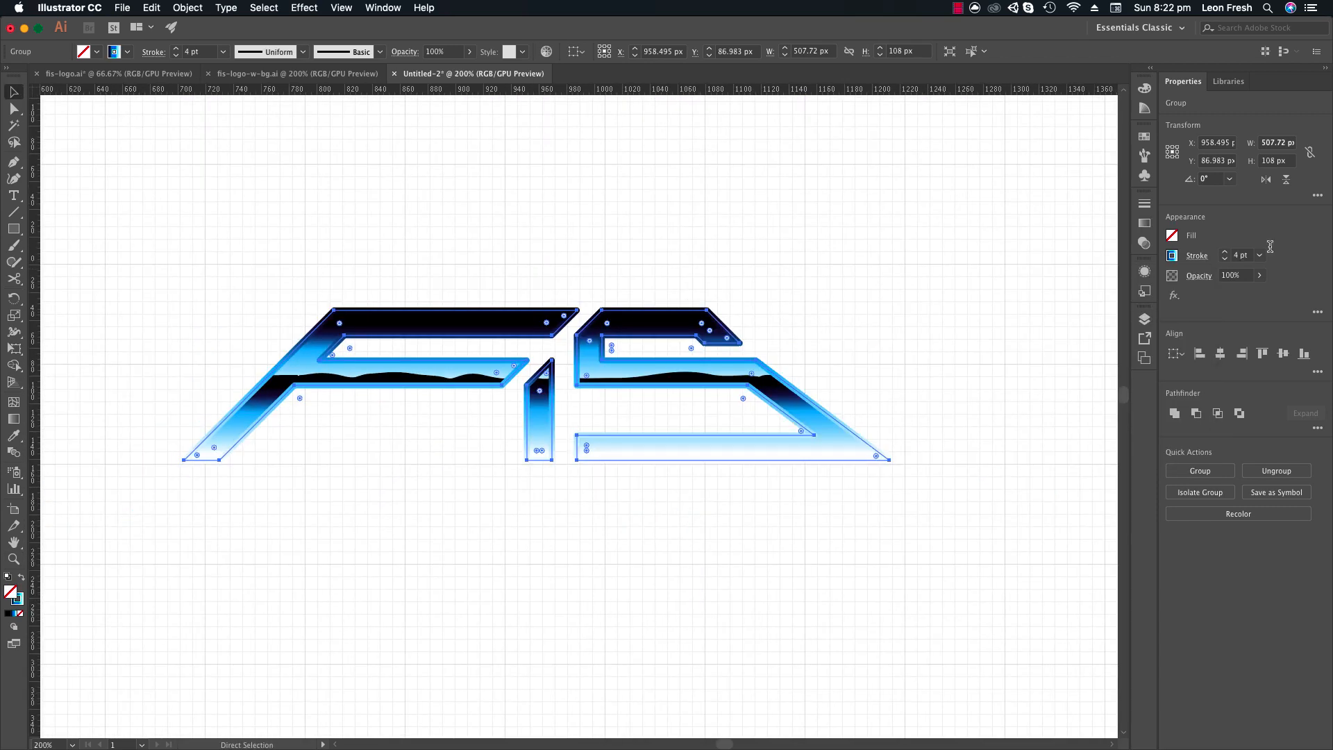
left_click(1224, 253)
key("v")
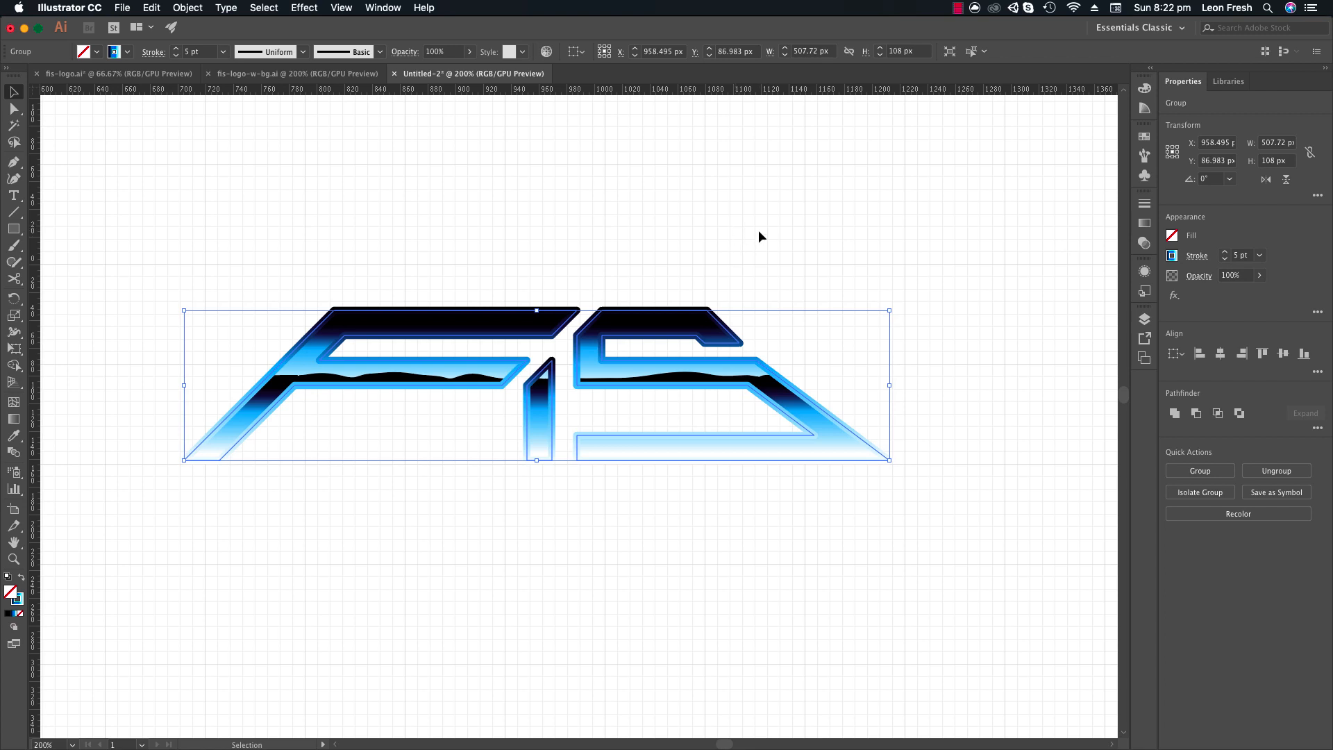
Expand the logo's gradient stroke into filled outline shapes.
left_click(187, 6)
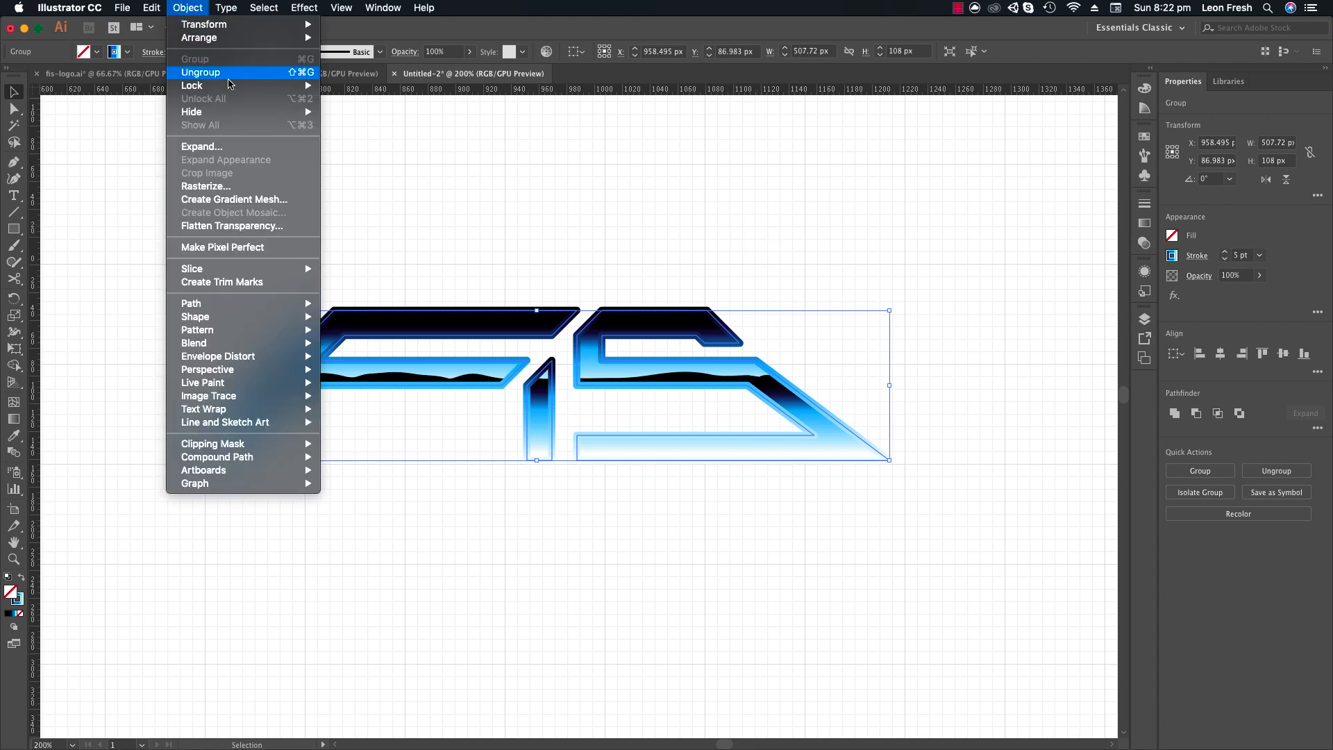
left_click(208, 146)
left_click(946, 404)
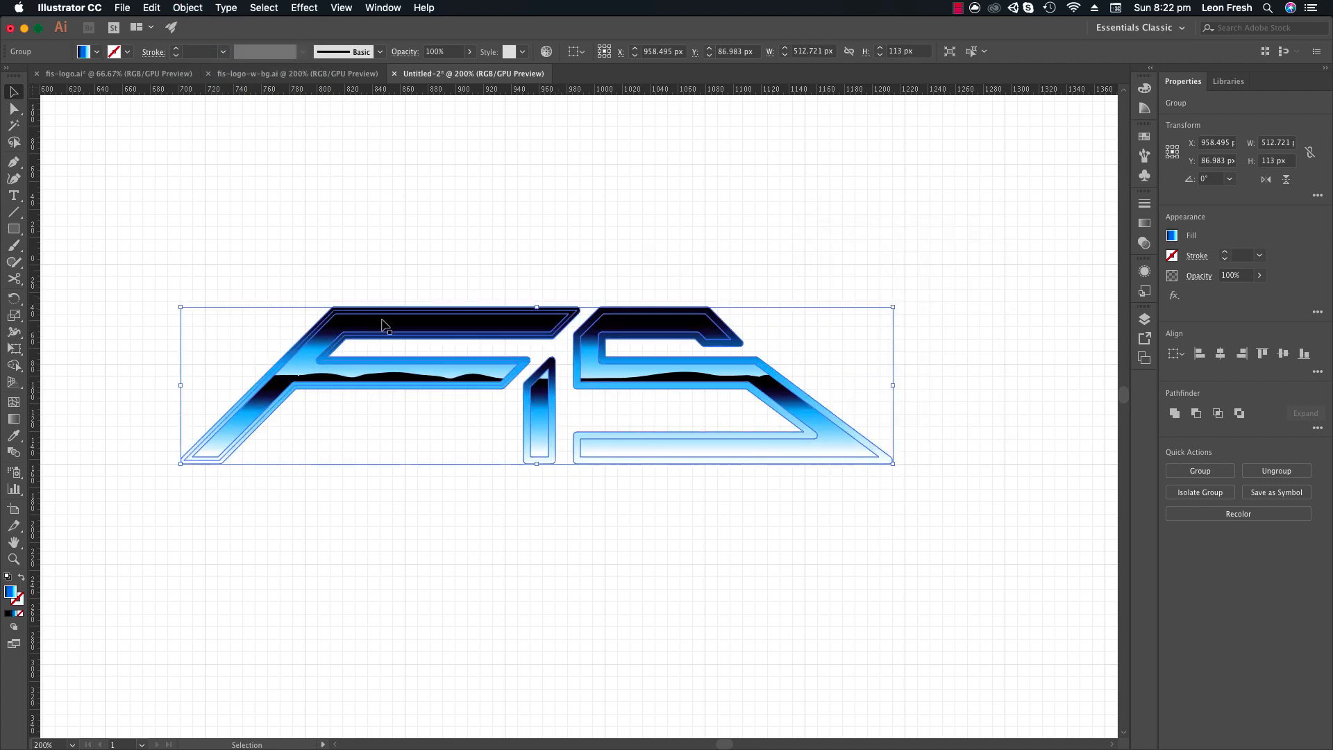
Cut the F's expanded outline with the Knife at the inner corner below the middle arm and at both foot corners.
key("super+space")
left_click(453, 413)
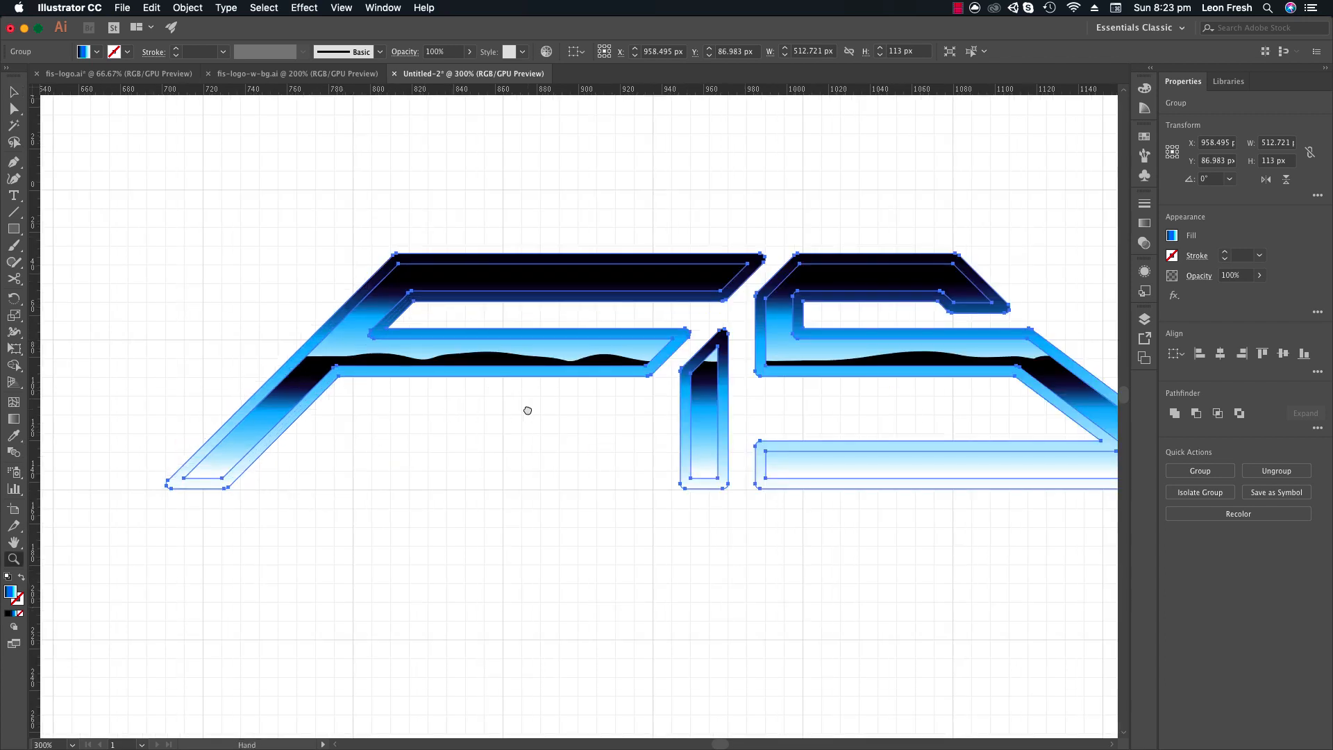
left_click_drag(620, 394, 546, 387)
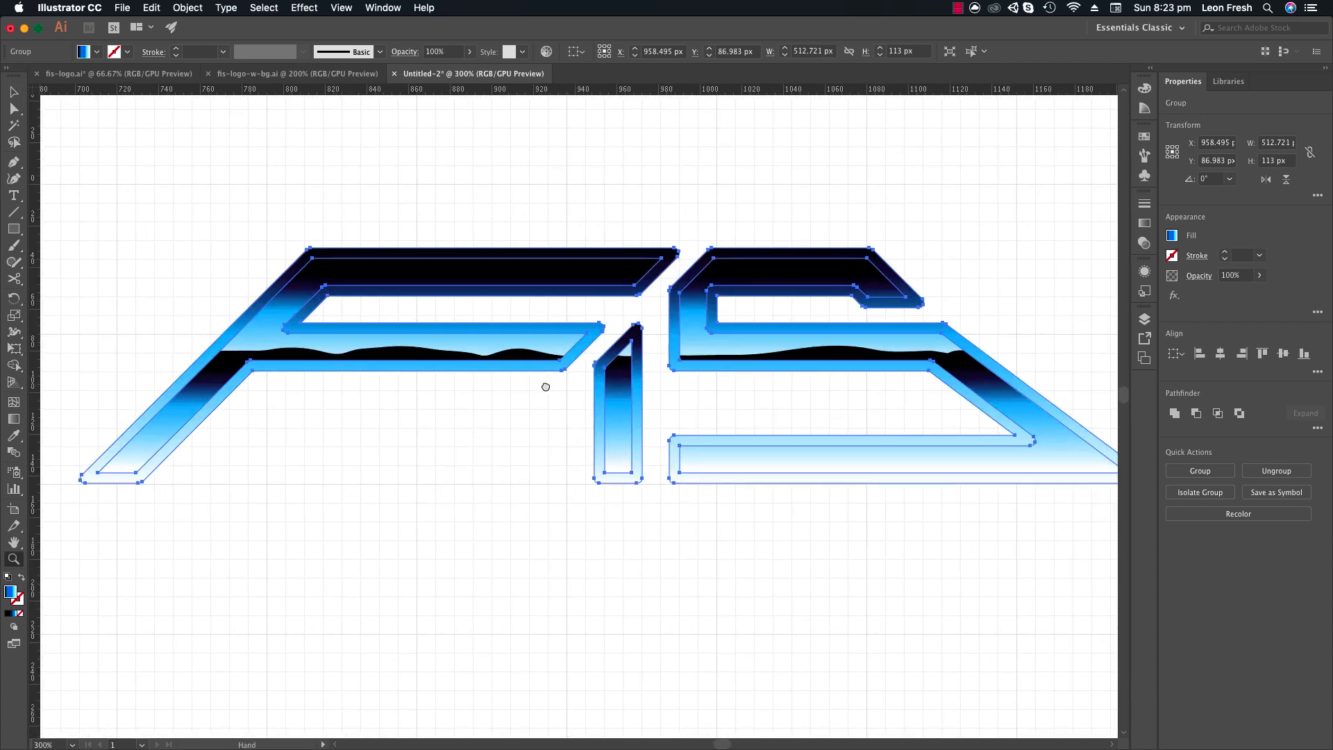
left_click(331, 387)
left_click(524, 407)
left_click_drag(606, 420, 580, 425)
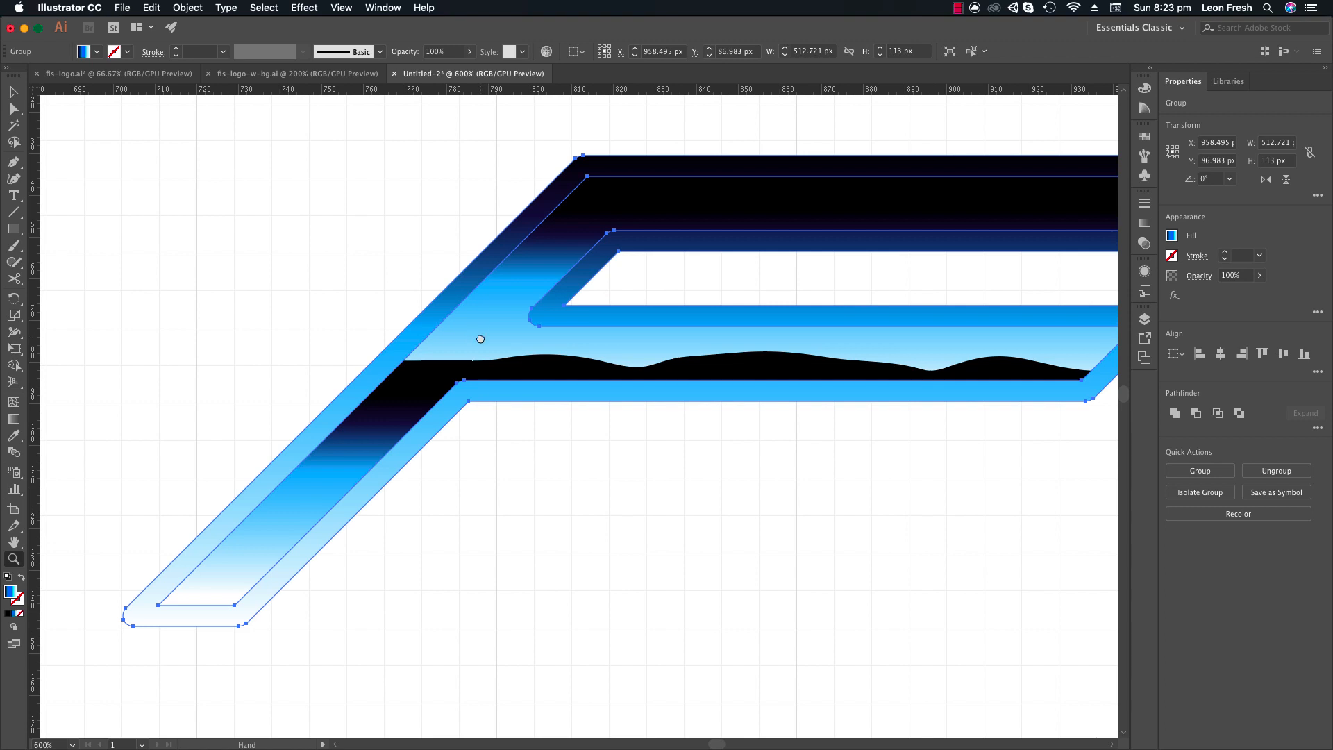
left_click_drag(632, 293, 220, 325)
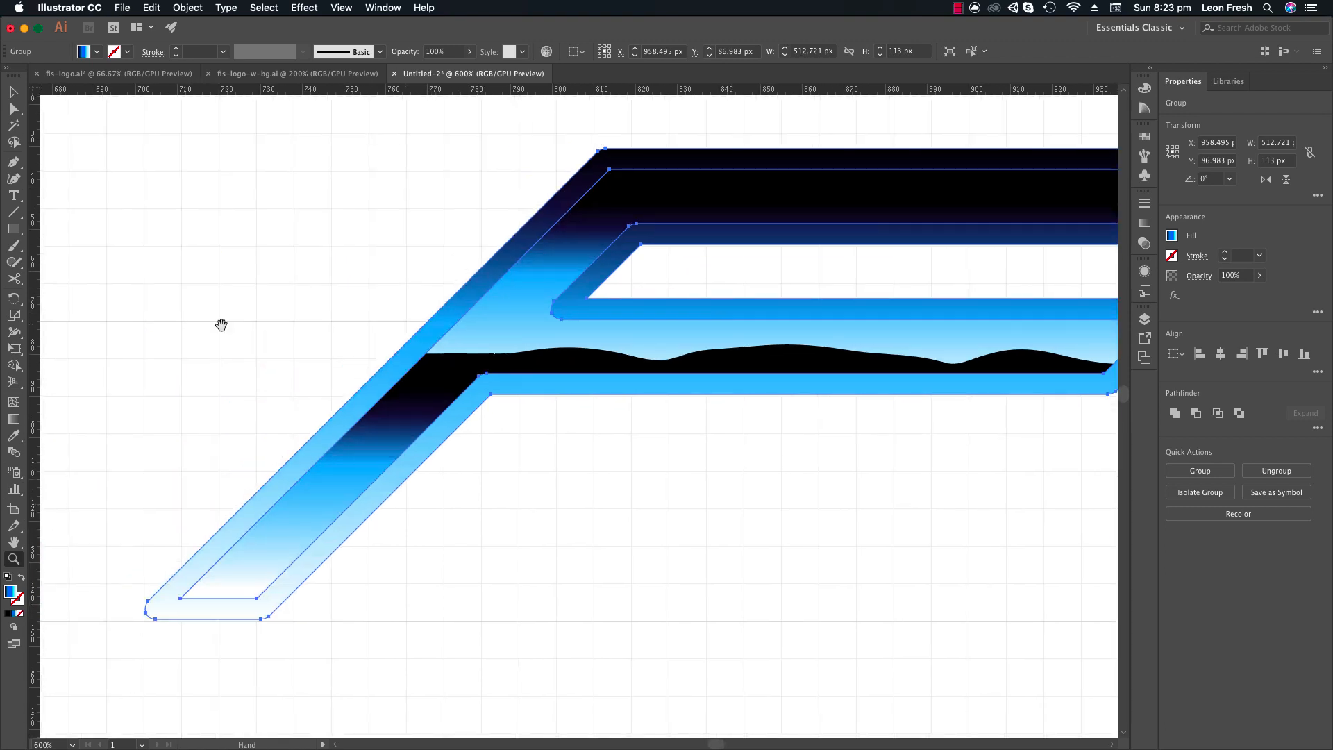
left_click(27, 284)
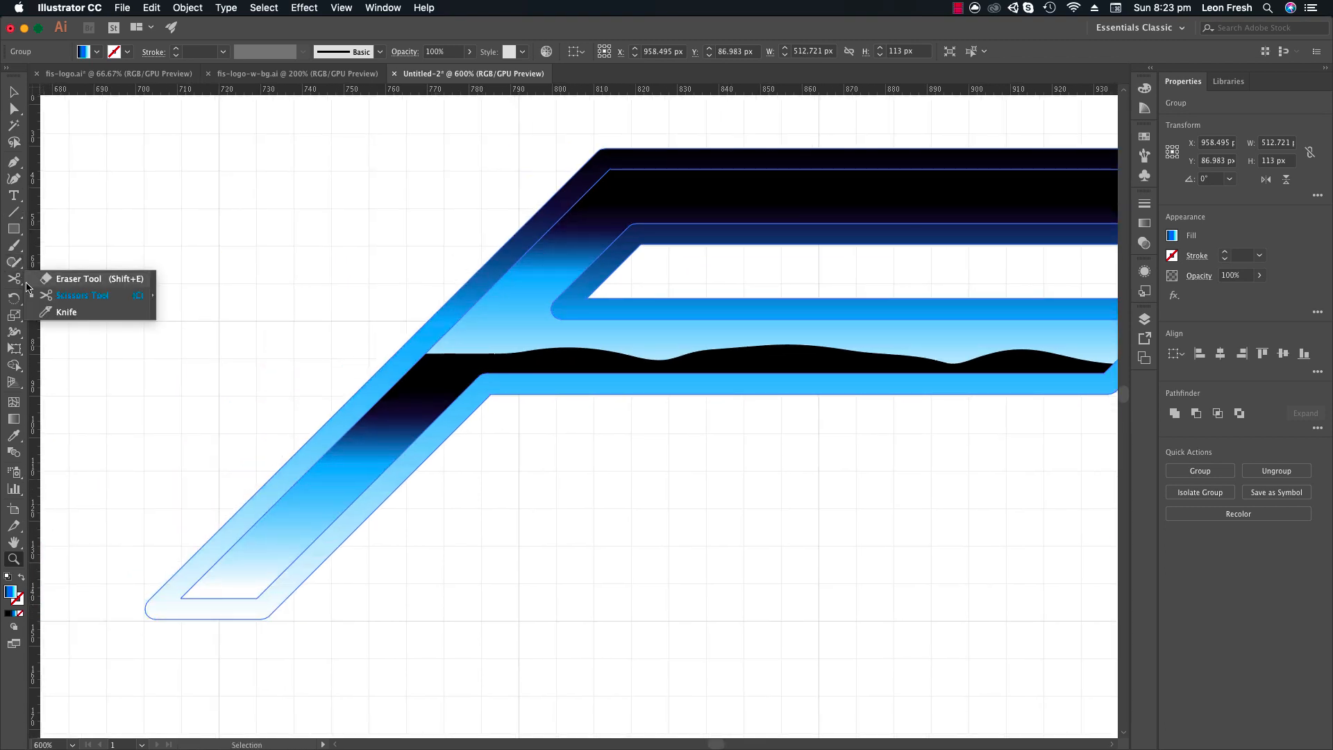
left_click(75, 314)
left_click_drag(464, 497, 464, 400)
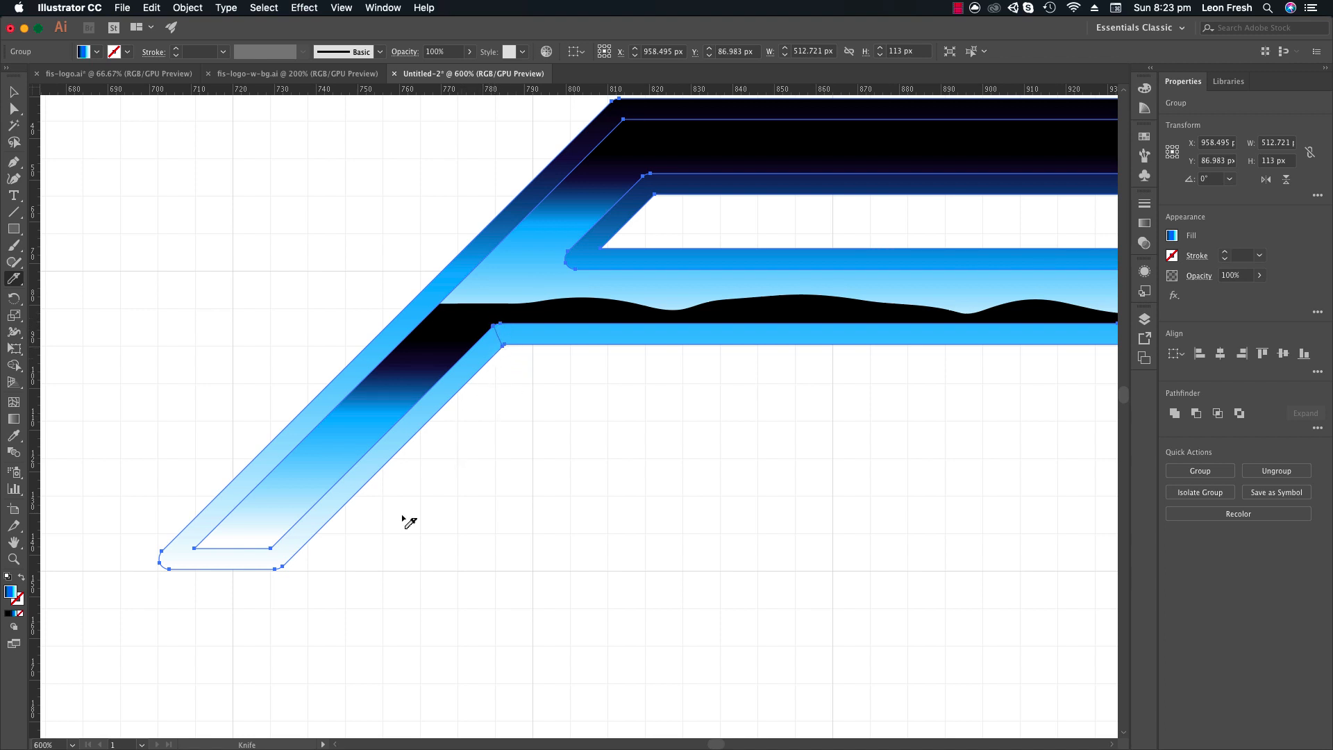
left_click_drag(284, 568, 299, 601)
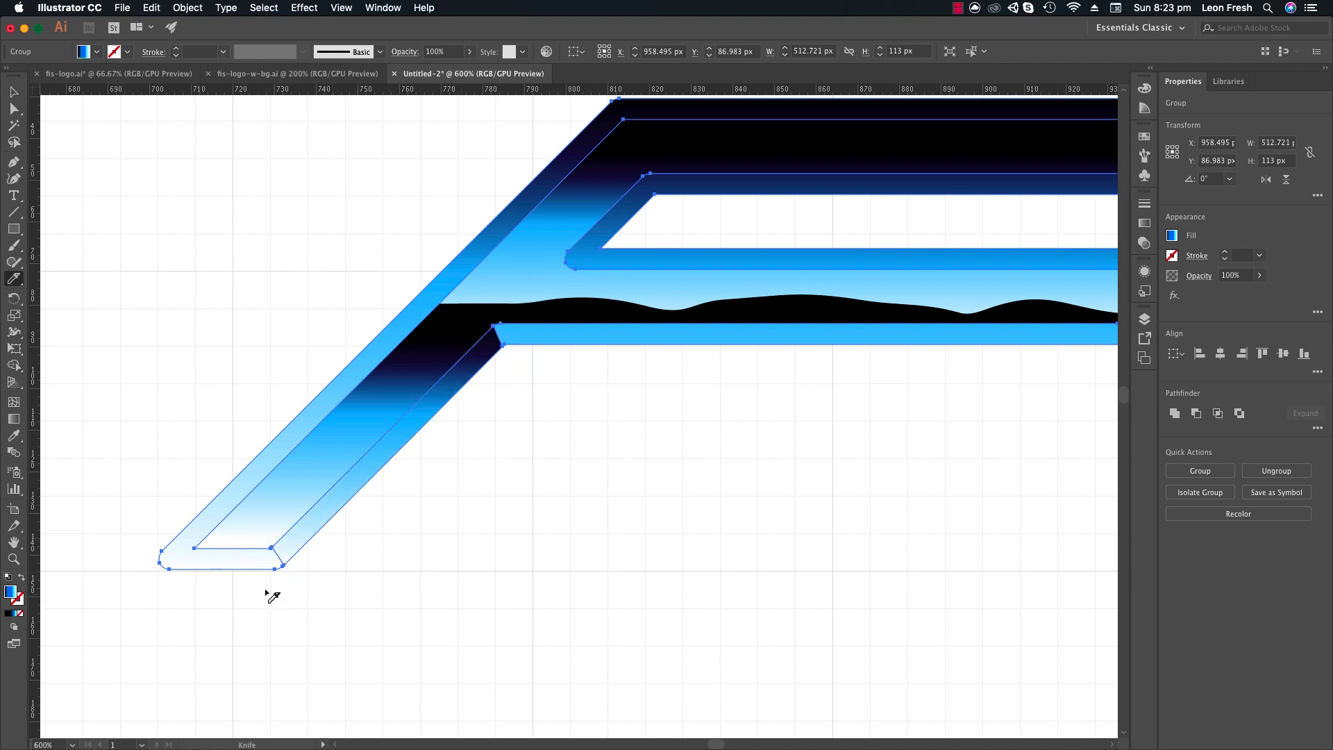
left_click_drag(109, 578, 109, 578)
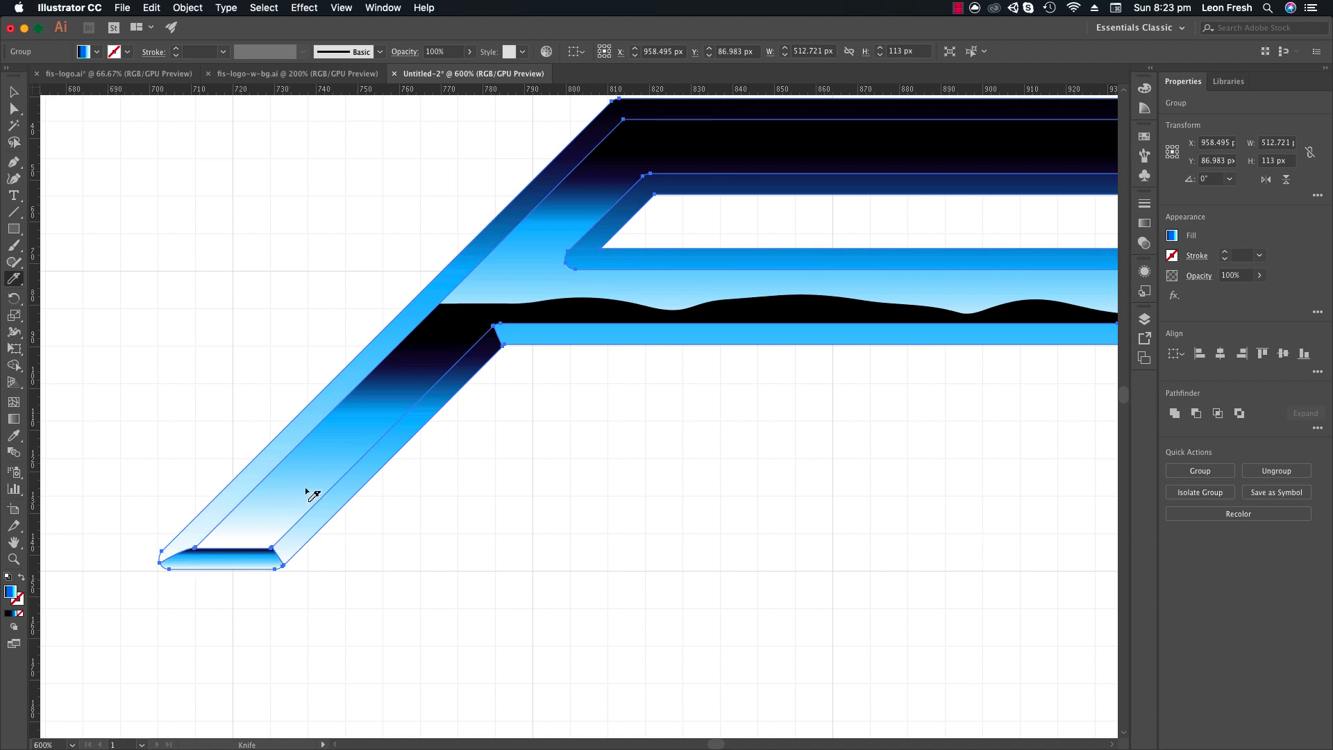
Cut the F's outline with the Knife at its upper outer corner and at the inner corners between its two arms.
mouse_move(462, 340)
left_mouse_down()
mouse_move(455, 390)
mouse_move(278, 545)
left_mouse_up()
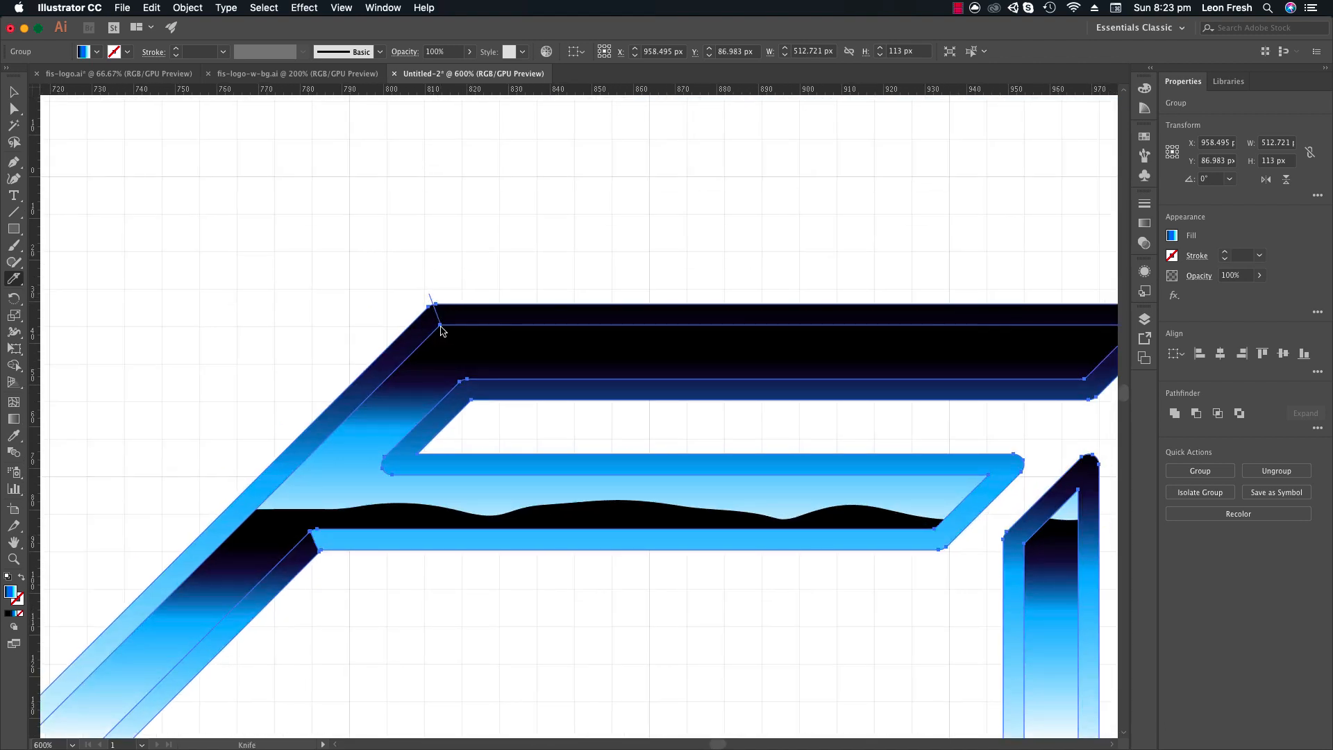
scroll(485, 345, "right", 3)
scroll(485, 345, "down", 2)
mouse_move(440, 331)
left_mouse_down()
mouse_move(485, 346)
mouse_move(393, 368)
left_mouse_up()
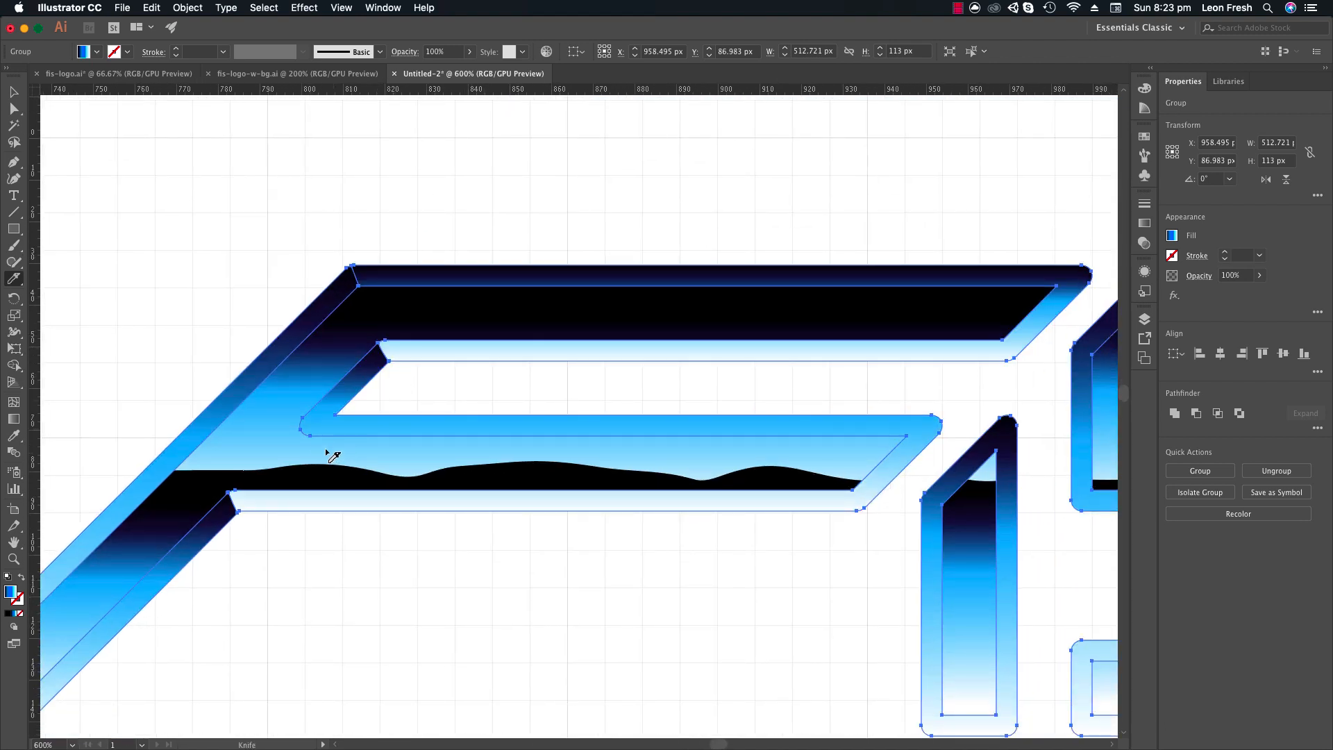
left_click_drag(292, 436, 347, 409)
Cut the F's outline with the Knife at the corners of the slanted ends of its middle and top arms.
left_click_drag(448, 457, 475, 378)
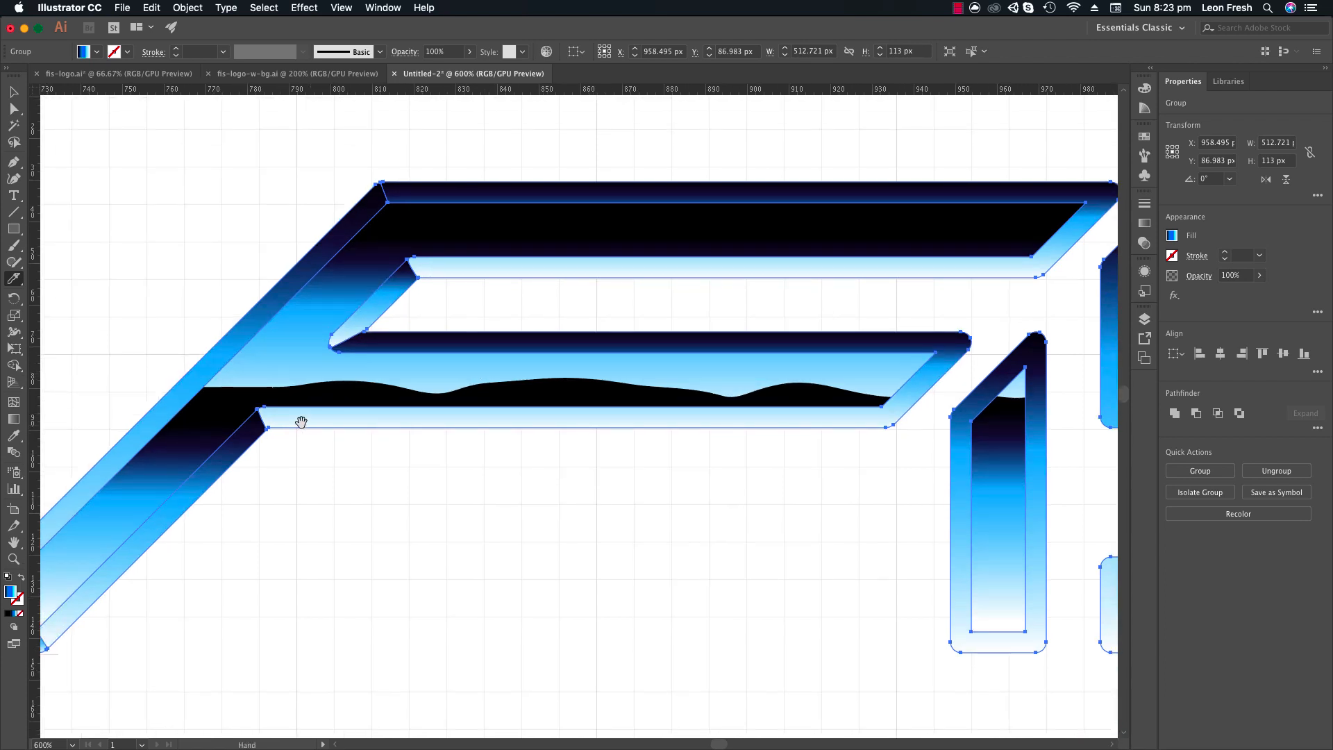
left_click_drag(798, 369, 567, 353)
left_click_drag(644, 383, 683, 454)
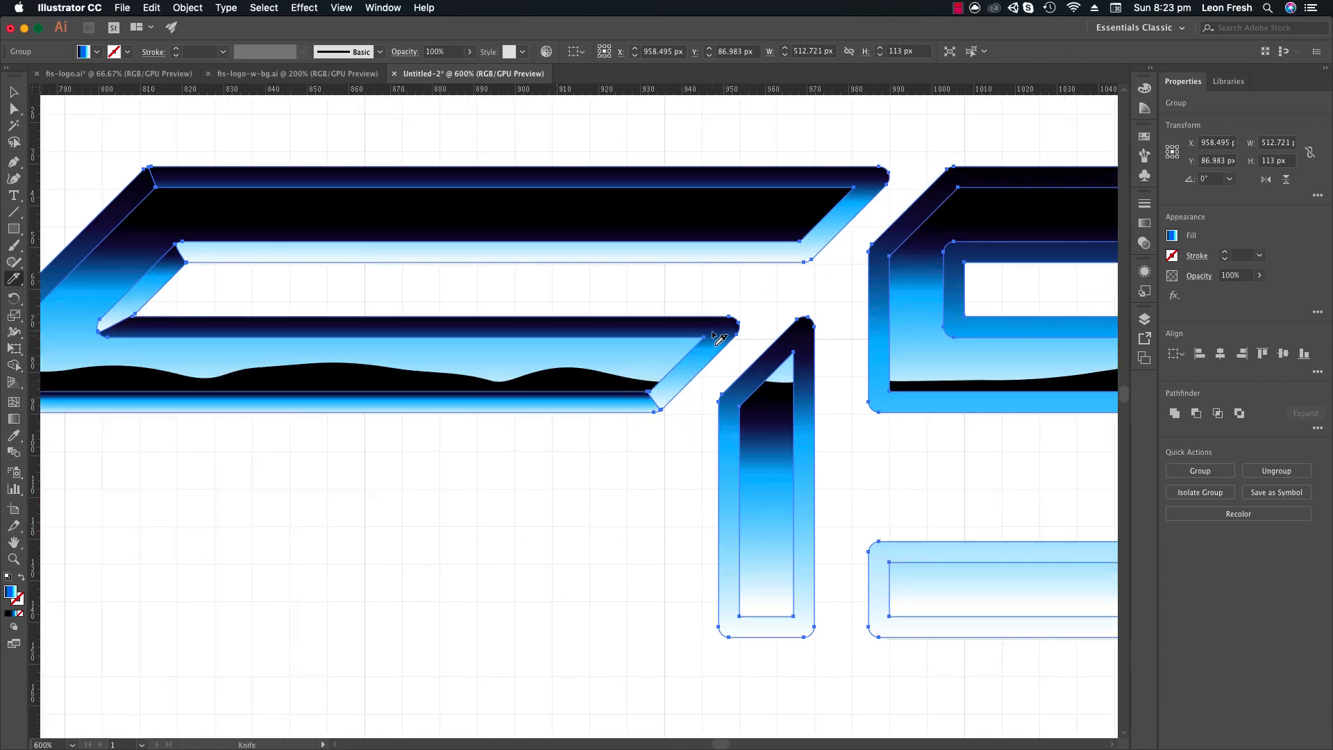
left_click_drag(790, 311, 793, 313)
left_click_drag(772, 301, 722, 346)
left_click_drag(747, 278, 768, 311)
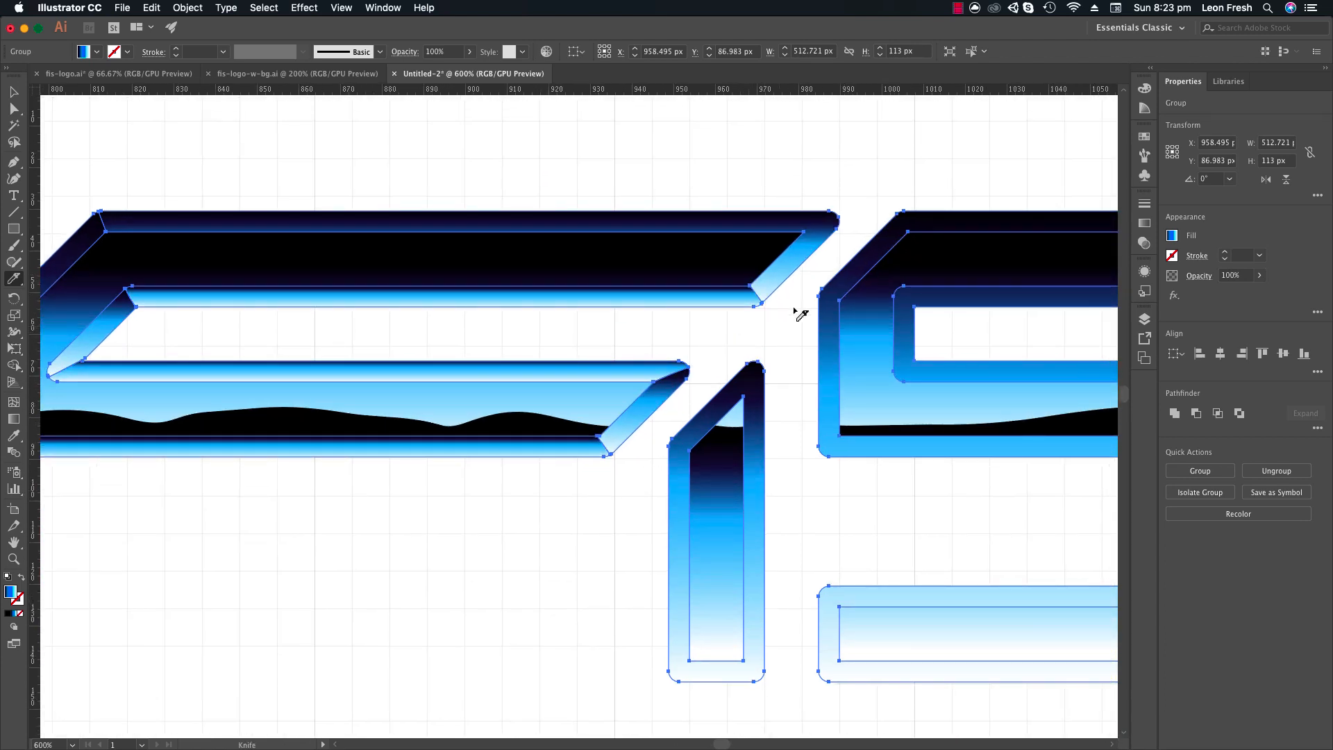
left_click_drag(791, 236, 848, 215)
Cut the I's expanded outline with the Knife at its slanted top and bottom corners.
left_click_drag(511, 283, 119, 166)
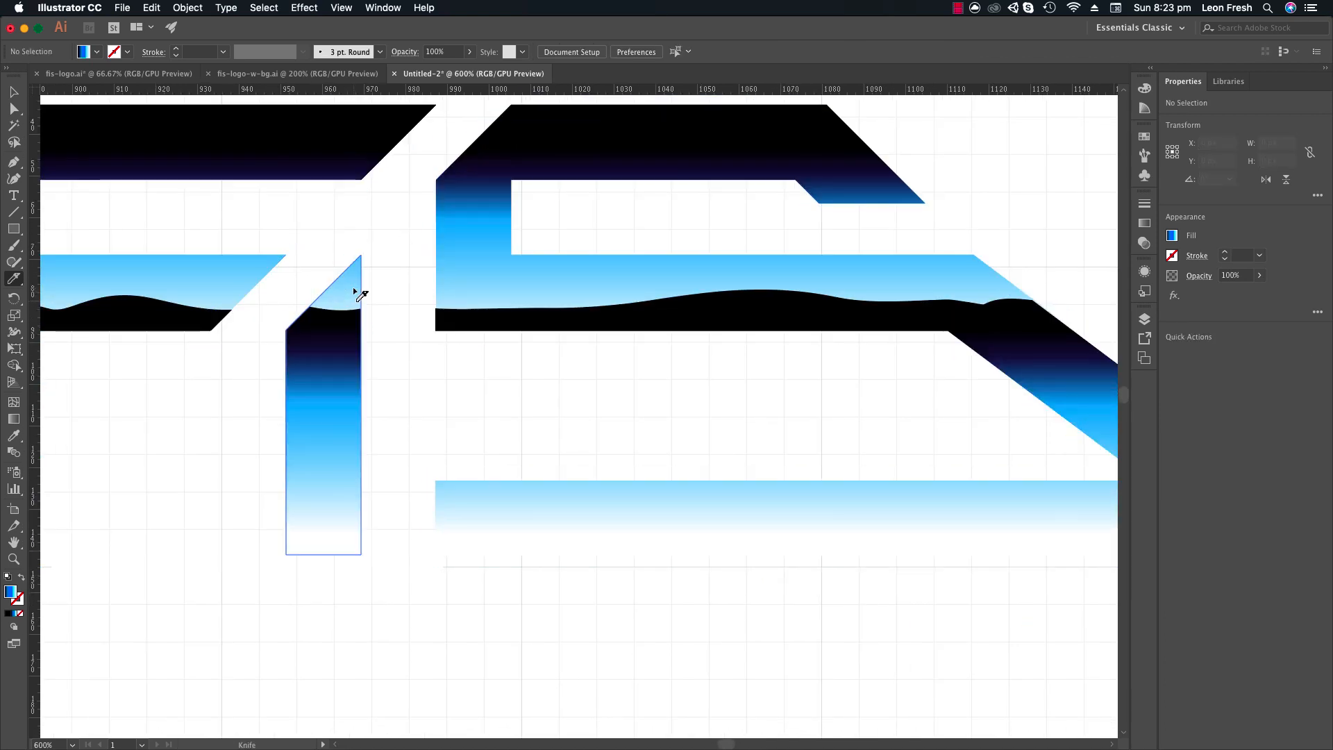
left_click_drag(348, 285, 371, 235)
mouse_move(304, 538)
left_mouse_down()
mouse_move(385, 463)
mouse_move(347, 501)
left_mouse_up()
left_click_drag(424, 464, 461, 502)
Cut the S's outline with the Knife at the bottom bar's left corners, its inner corner and its outer tip.
mouse_move(571, 462)
left_mouse_down()
mouse_move(452, 443)
mouse_move(375, 369)
left_mouse_up()
left_click_drag(415, 444, 321, 509)
left_click_drag(588, 417, 543, 420)
left_click_drag(365, 445, 310, 514)
mouse_move(1110, 428)
left_mouse_down()
mouse_move(467, 395)
mouse_move(411, 405)
left_mouse_up()
left_click_drag(351, 375, 299, 351)
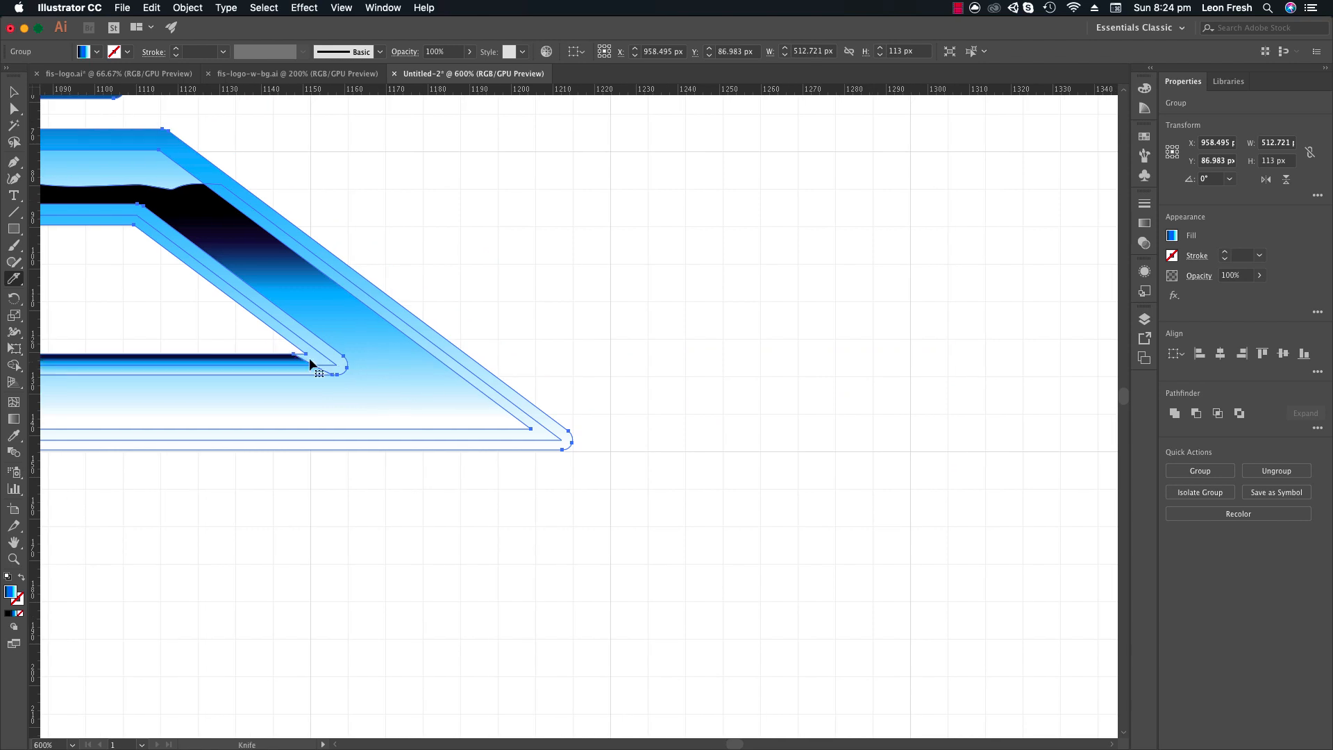
left_click_drag(517, 423, 586, 448)
Cut the S's outline with the Knife at both corners where the middle bar meets the diagonal and around its upper-left bend.
mouse_move(127, 196)
left_mouse_down()
mouse_move(529, 375)
mouse_move(530, 431)
left_mouse_up()
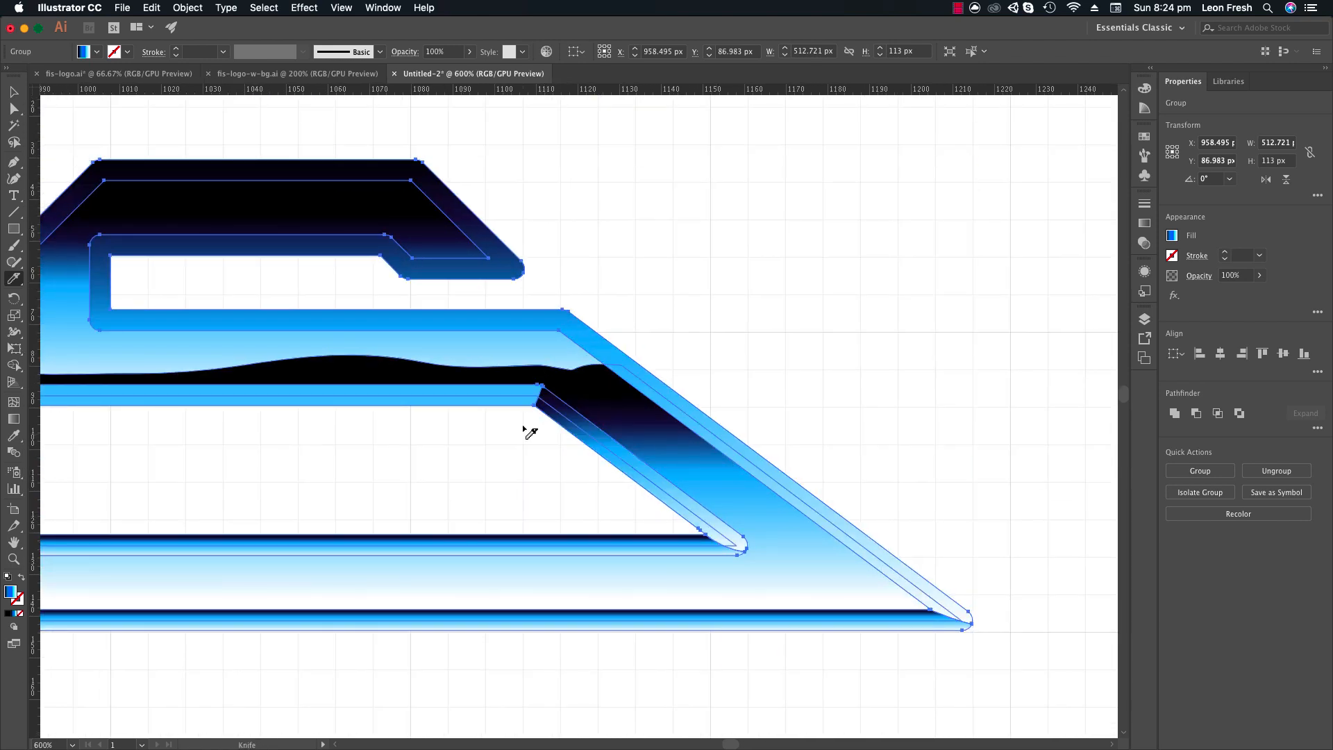
left_click_drag(569, 296, 548, 346)
mouse_move(130, 308)
left_mouse_down()
mouse_move(452, 298)
mouse_move(330, 400)
left_mouse_up()
mouse_move(374, 257)
left_mouse_down()
mouse_move(372, 300)
mouse_move(323, 269)
left_mouse_up()
left_click_drag(402, 179, 408, 196)
left_click_drag(415, 200, 431, 242)
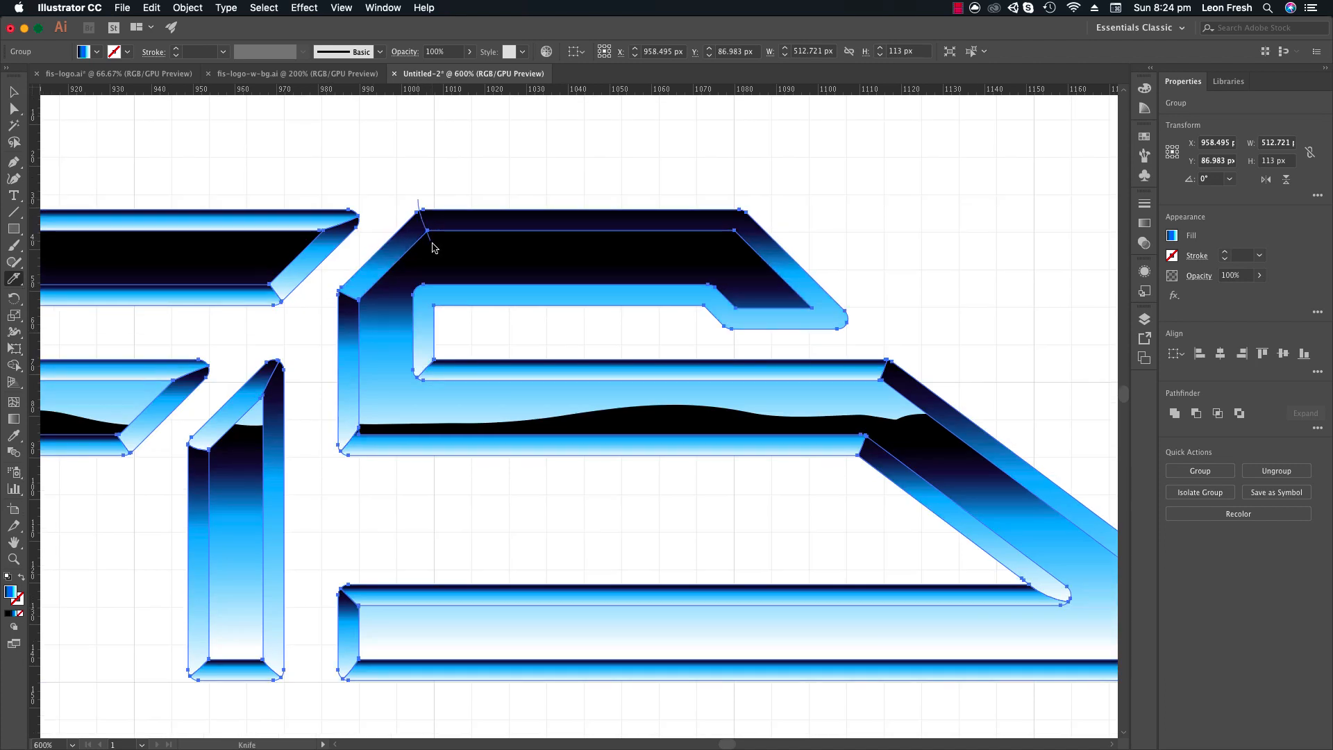
Cut the S's outline with the Knife at the top bar's right corner and upper arm's end, undoing any wrong cuts.
mouse_move(743, 199)
left_mouse_down()
mouse_move(705, 257)
mouse_move(724, 243)
mouse_move(700, 316)
mouse_move(723, 338)
left_mouse_up()
key("super+z")
key("super+z")
key("super+z")
left_click_drag(799, 300, 867, 329)
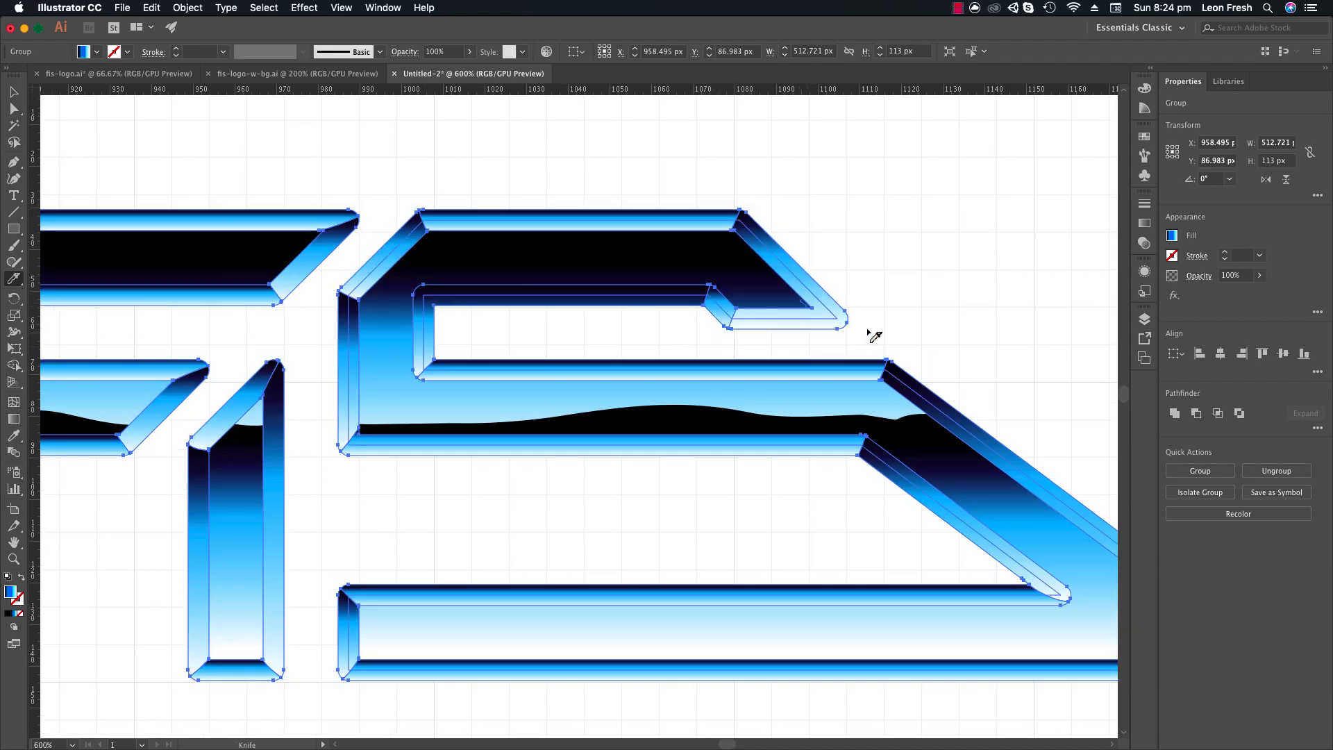
left_click_drag(939, 363, 844, 324)
Examine the whole FIS logo with its outline split into beveled gradient segments.
key("z")
left_click(687, 386, "alt")
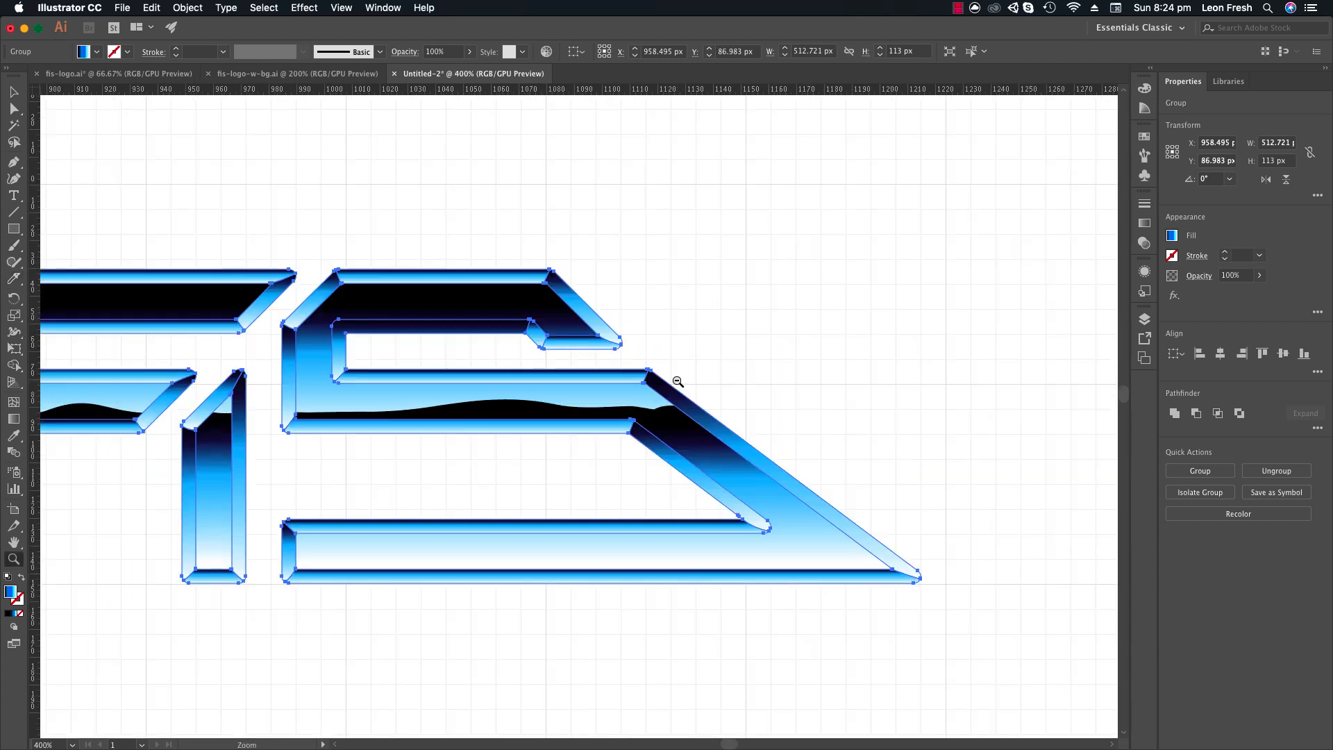
left_click(682, 389, "alt")
left_click(683, 393, "alt")
left_click(578, 439, "alt")
left_click(575, 444, "alt")
key("v")
left_click(612, 391)
left_click_drag(611, 397, 676, 380)
key("z")
left_click_drag(324, 258, 681, 467)
left_click(682, 490, "alt")
left_click(683, 491, "alt")
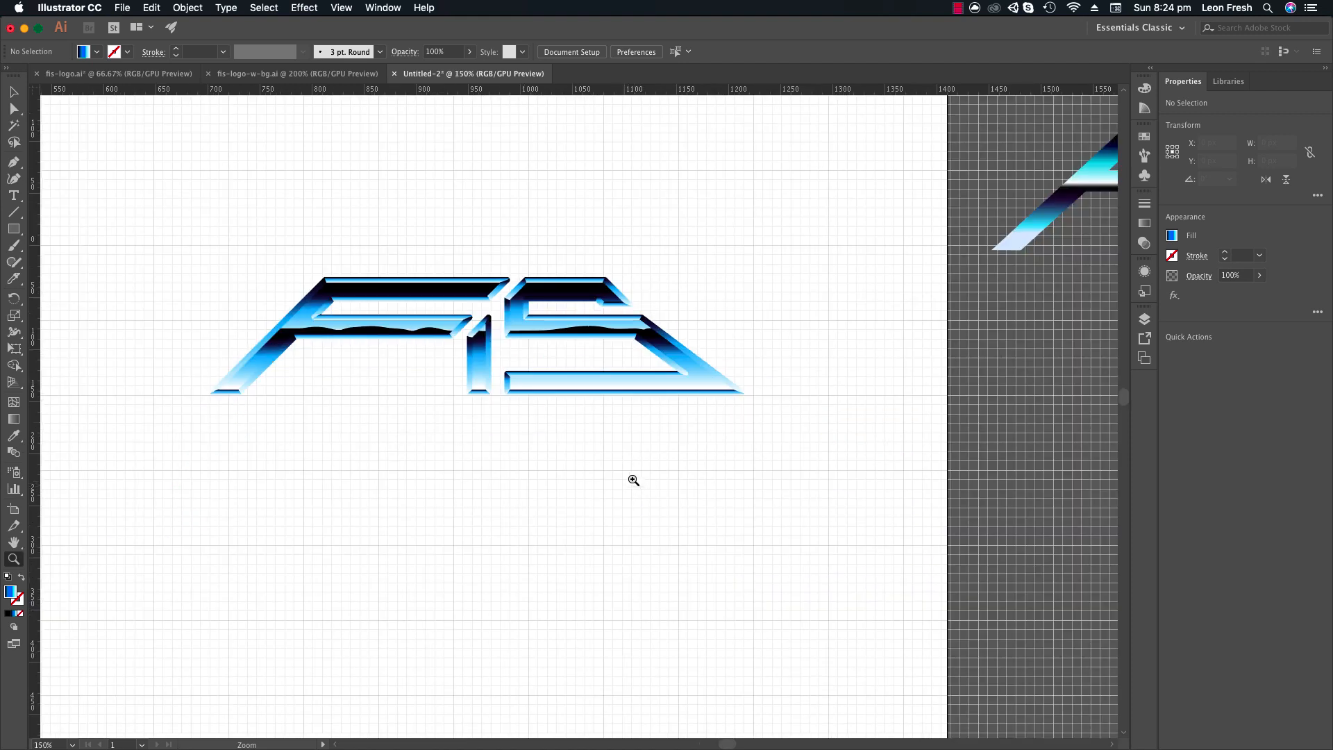
key("super+z")
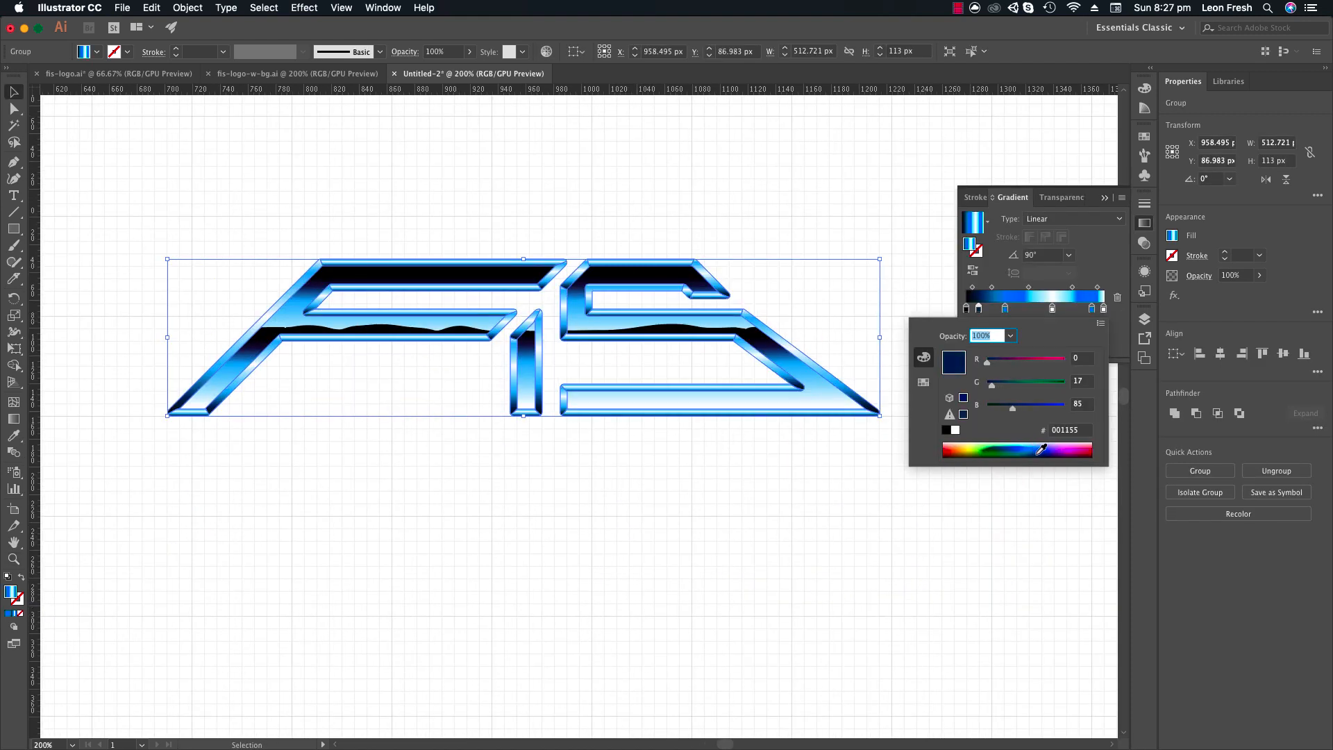
Recolor the second stop of the outline gradient to dark purple and deselect the logo.
left_click(1043, 452)
left_click_drag(1028, 443, 1070, 448)
left_click(876, 238)
left_click(875, 238)
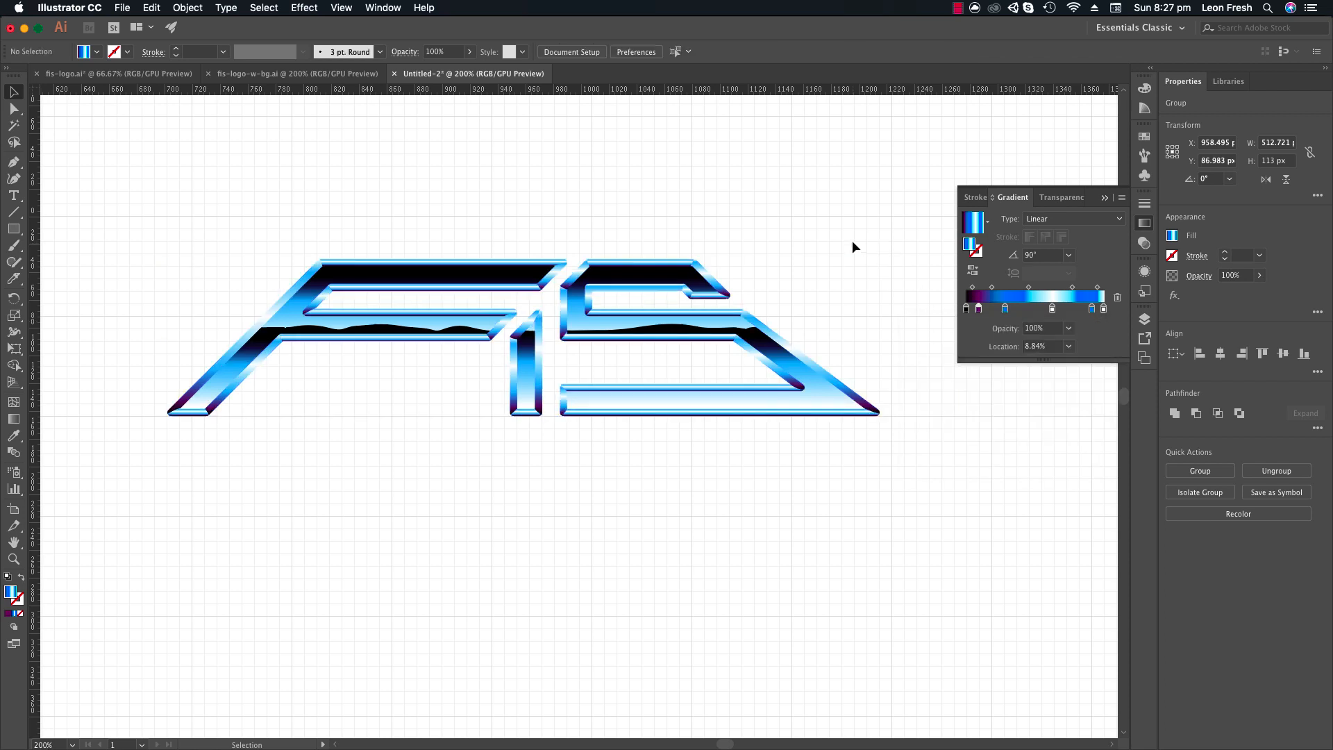
key("space")
left_click_drag(651, 325, 642, 313)
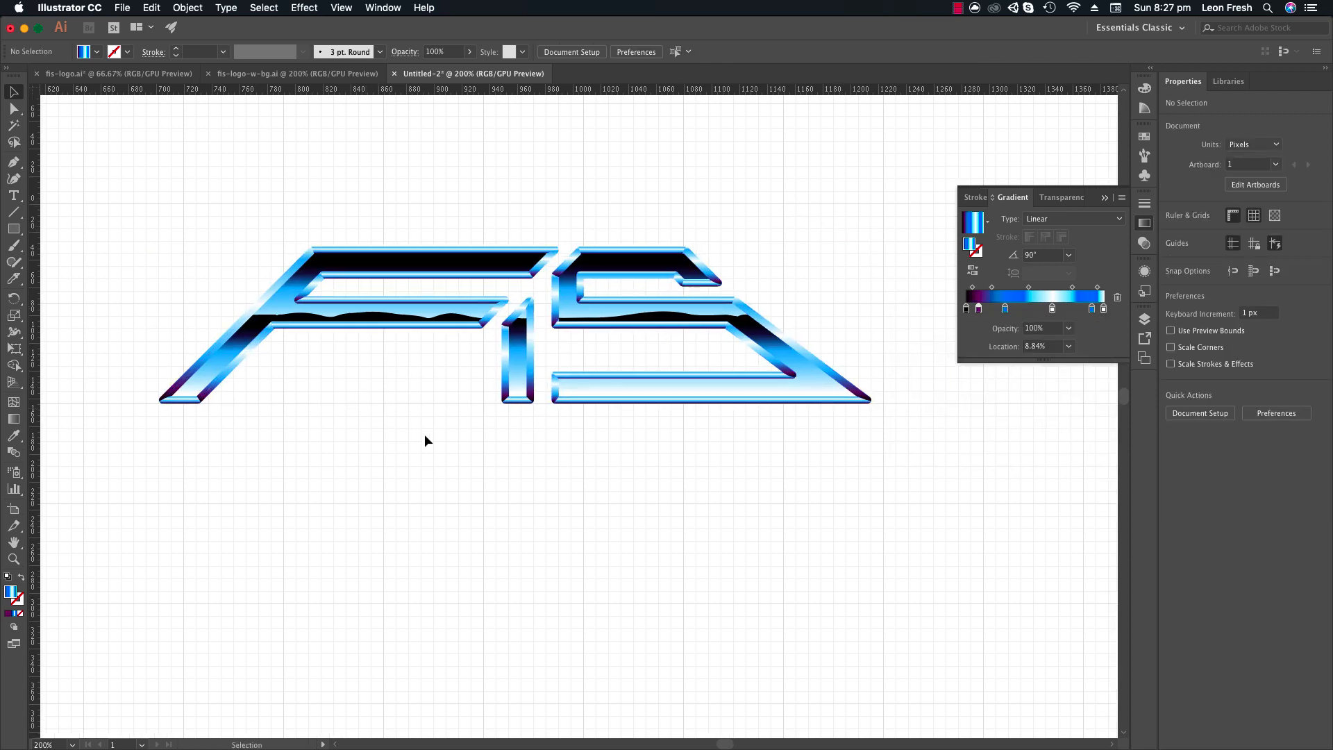
left_click_drag(452, 414, 534, 414)
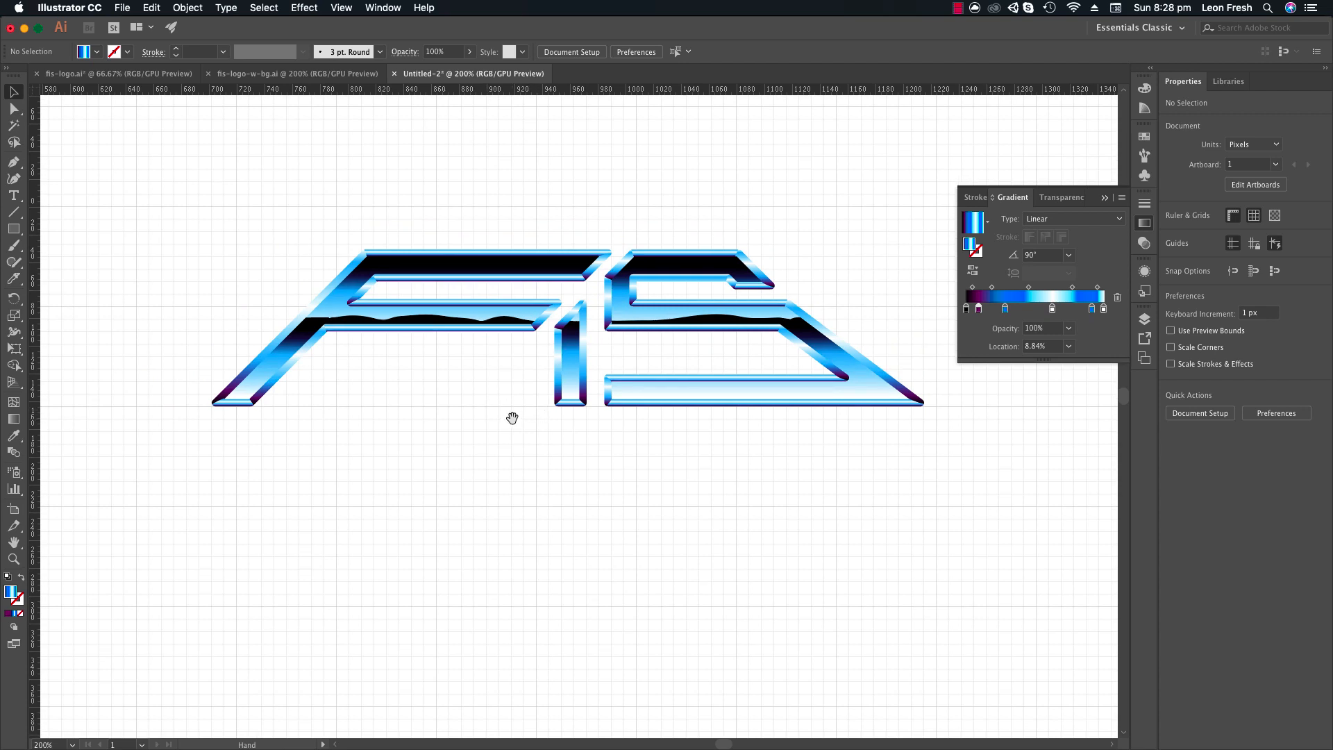
left_click(334, 308)
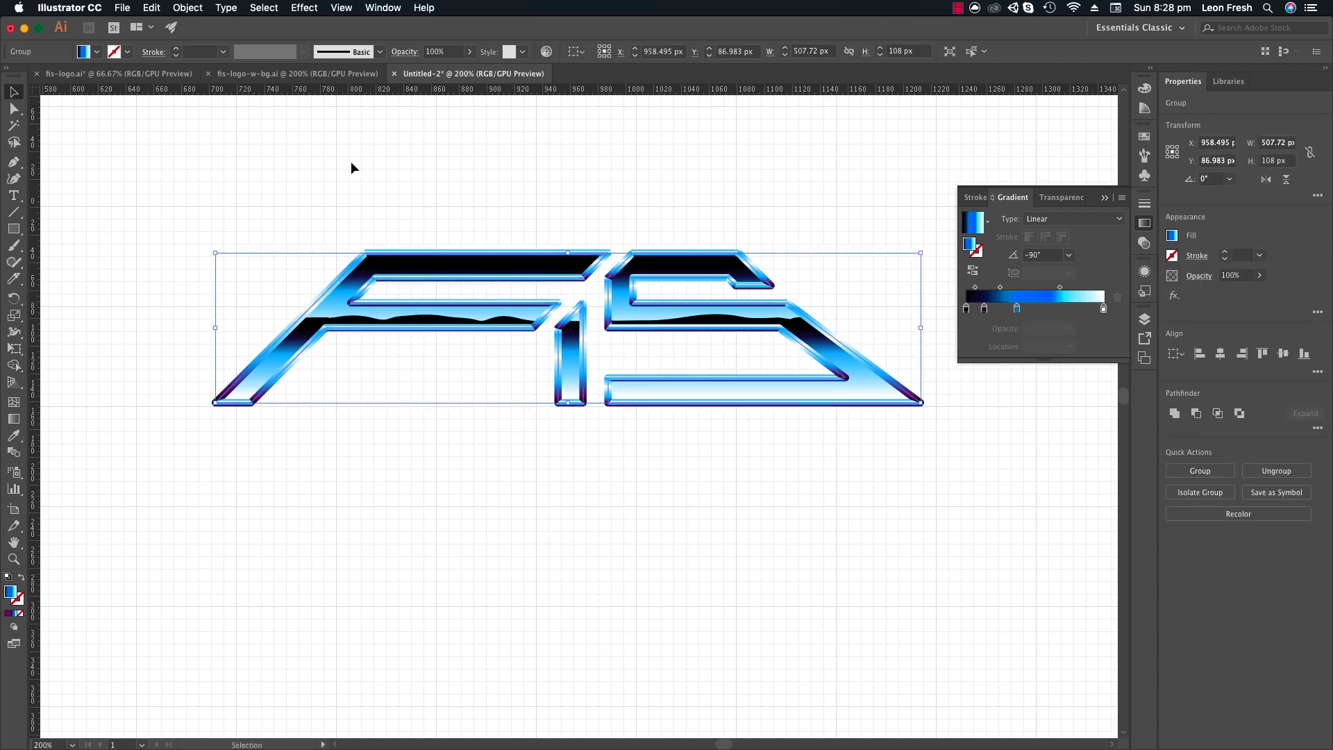
left_click(351, 164)
left_click(336, 327)
left_click_drag(338, 319, 391, 208)
key("super+z")
left_click(430, 207)
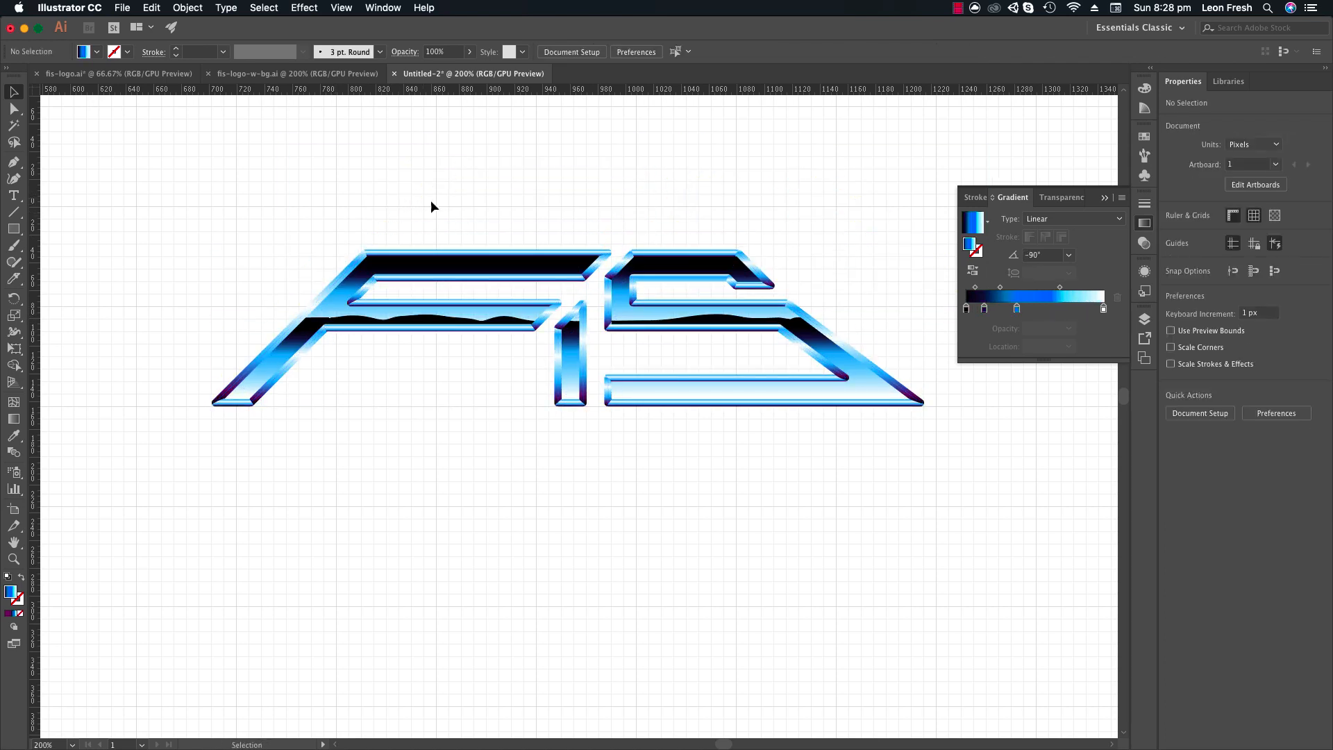
Duplicate the gradient FIS lettering in front of the logo and offset its path by -2 px with mitered joins.
key("super+a")
key("v")
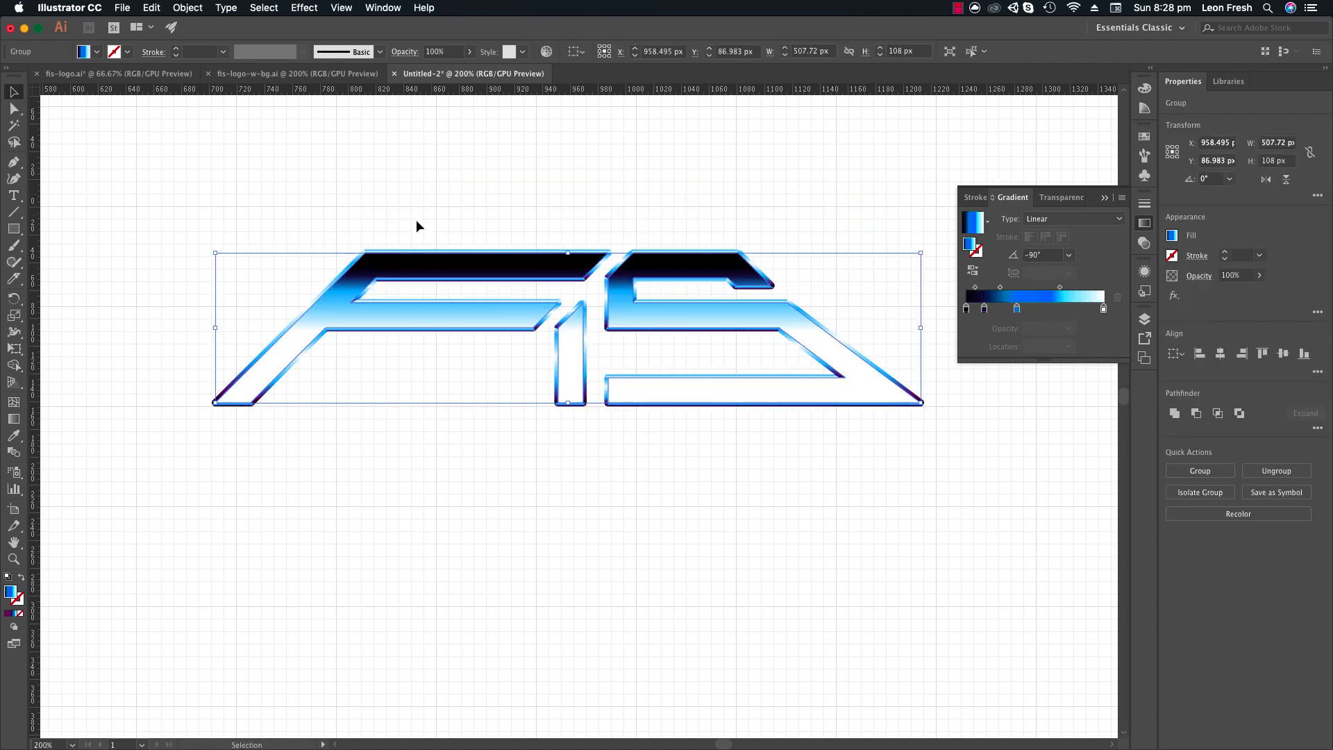
left_click(1145, 205)
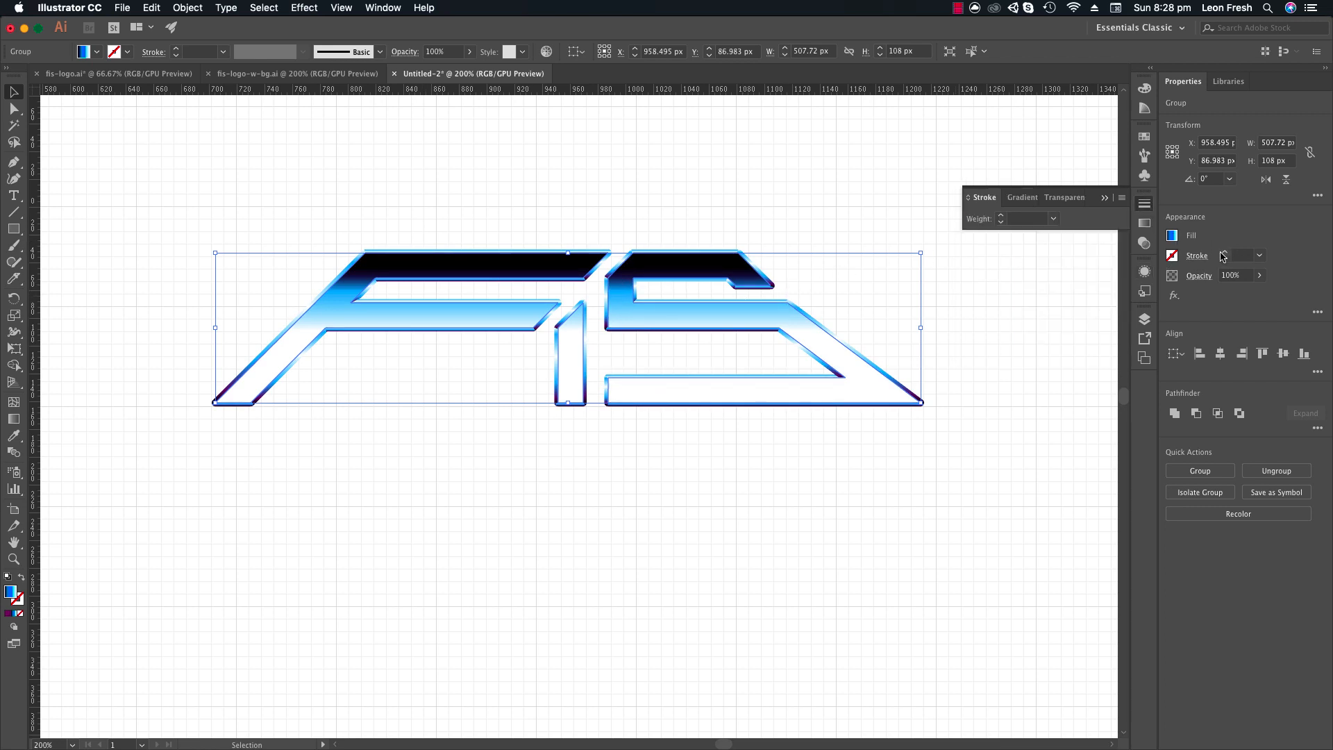
key("super+equal")
left_click(188, 7)
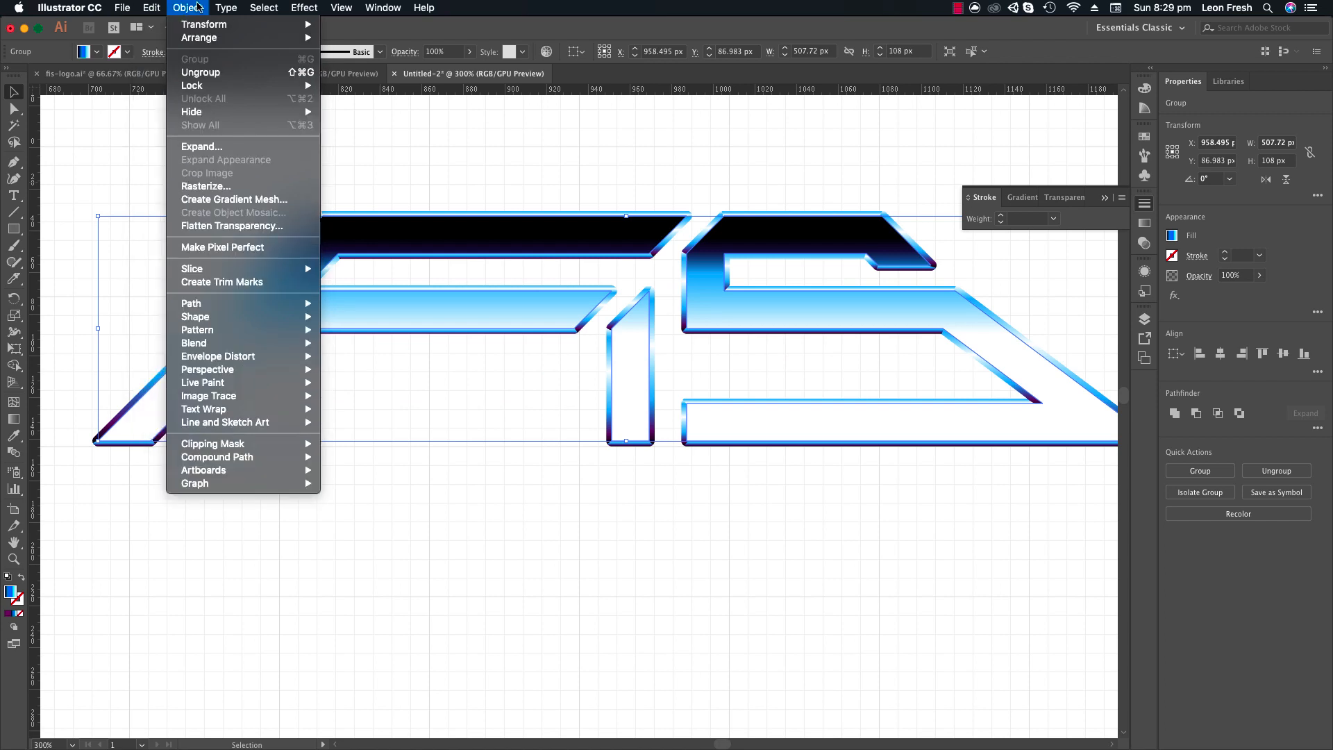
mouse_move(274, 354)
mouse_move(278, 304)
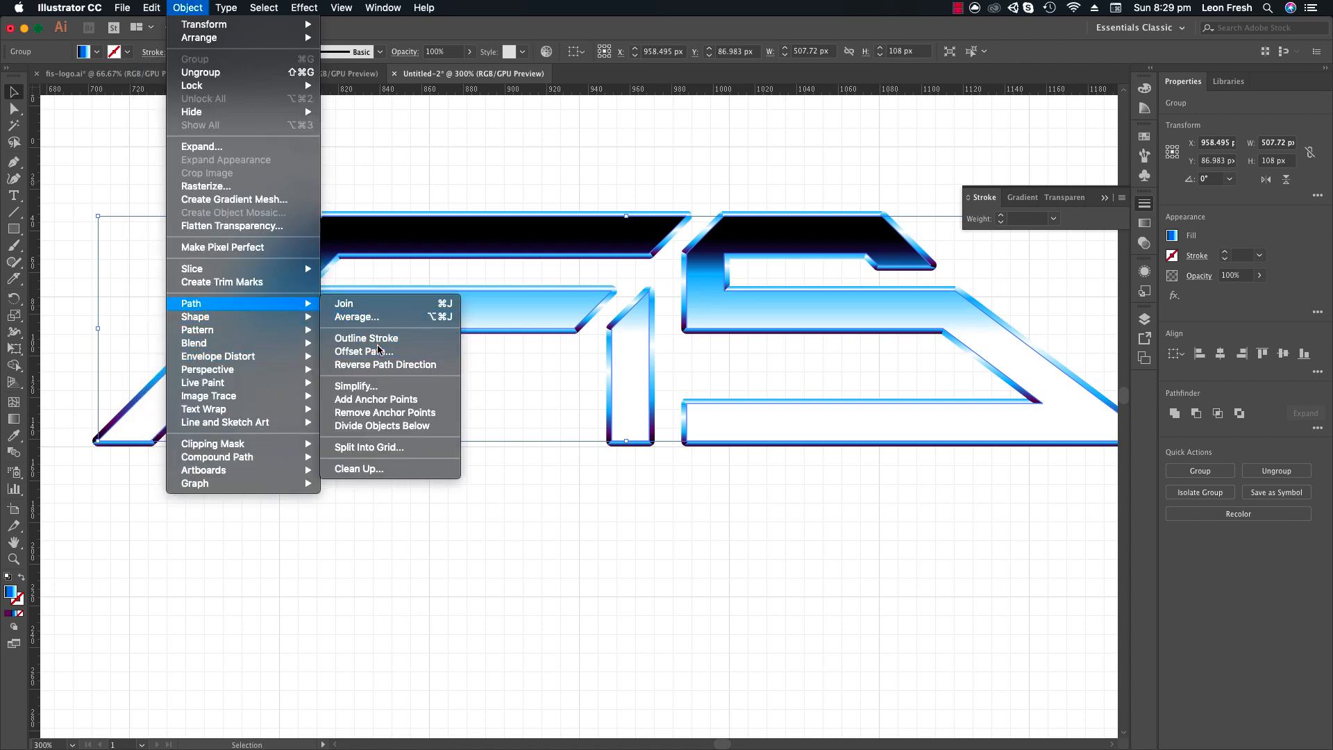
left_click(368, 352)
left_click(736, 425)
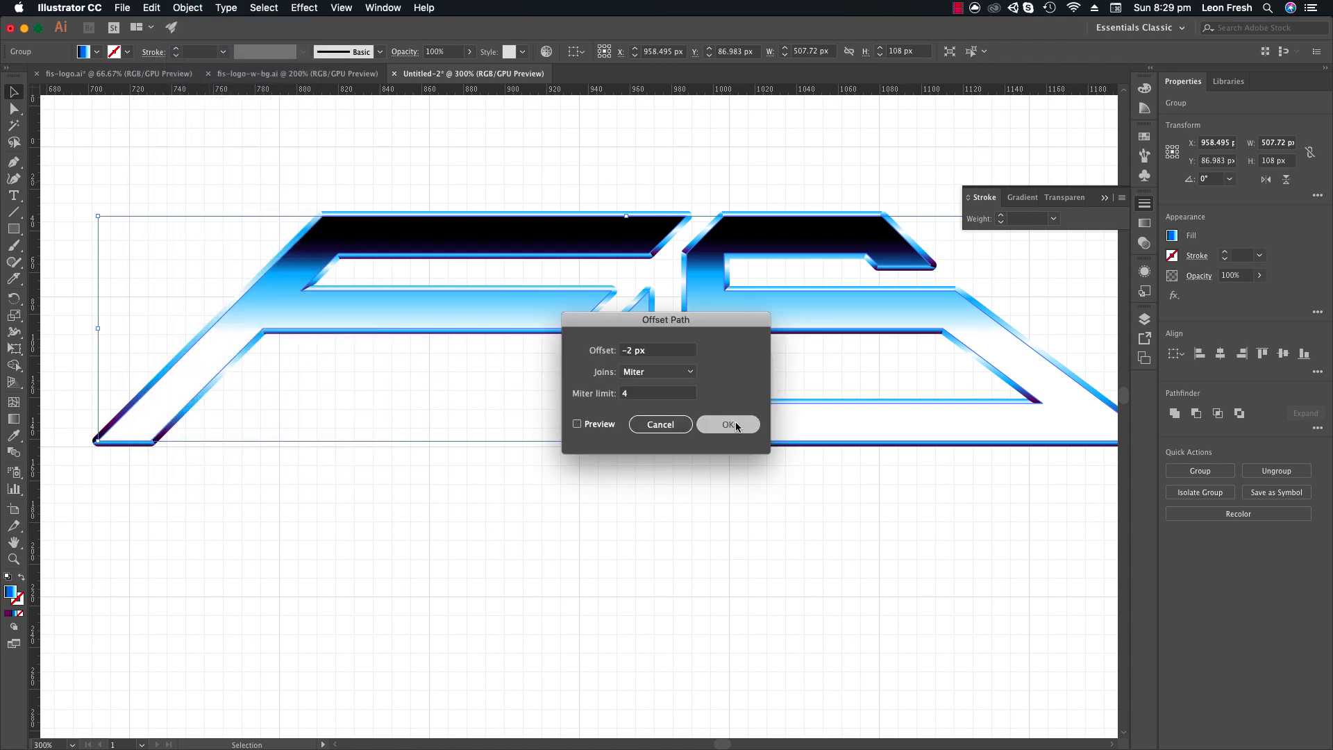
left_click_drag(431, 357, 378, 458)
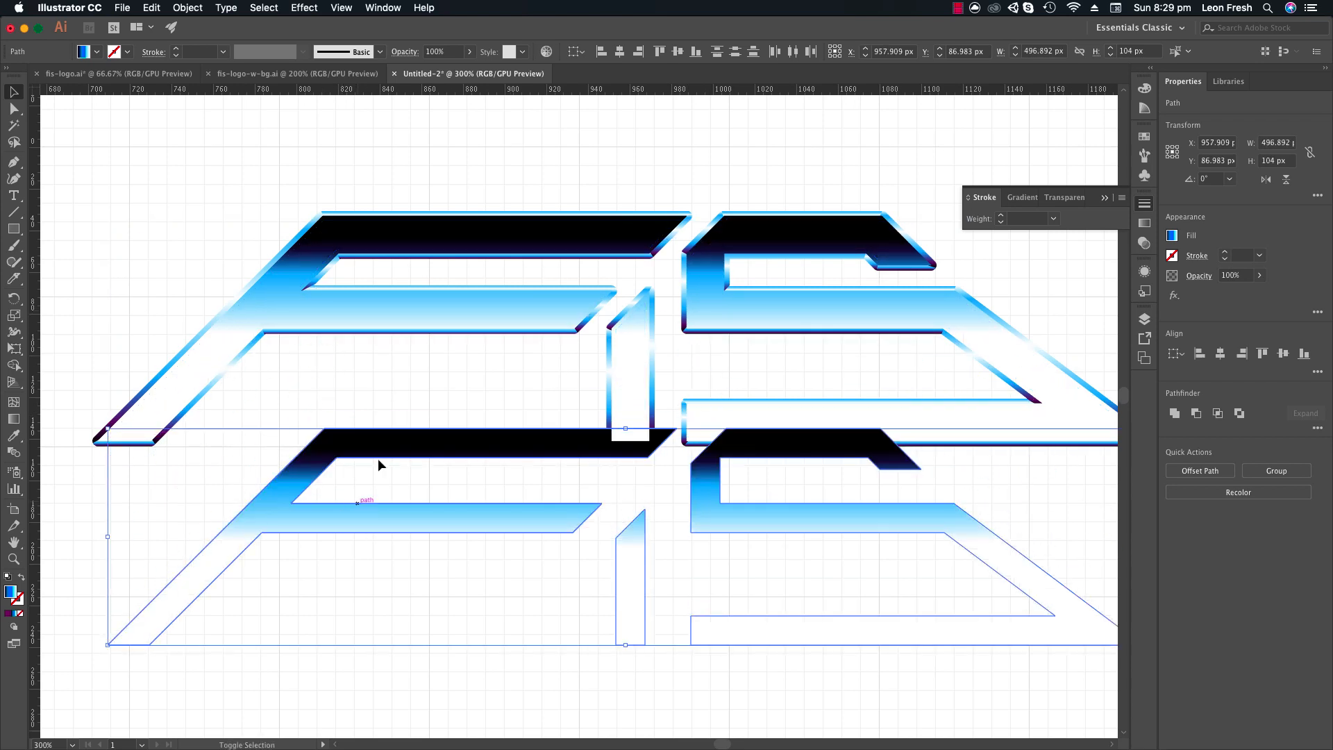
key("super+z")
key("z")
double_click(357, 361)
left_click_drag(675, 394, 437, 370)
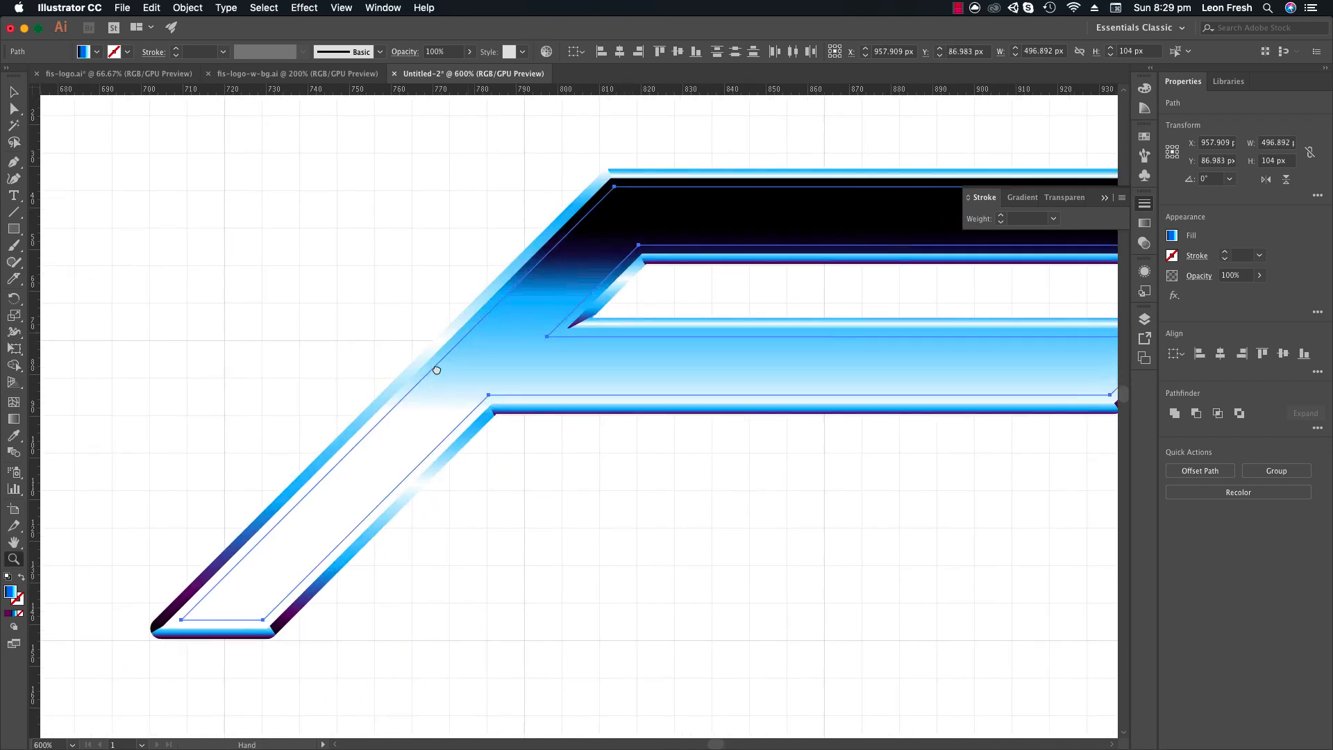
left_click_drag(654, 468, 655, 329)
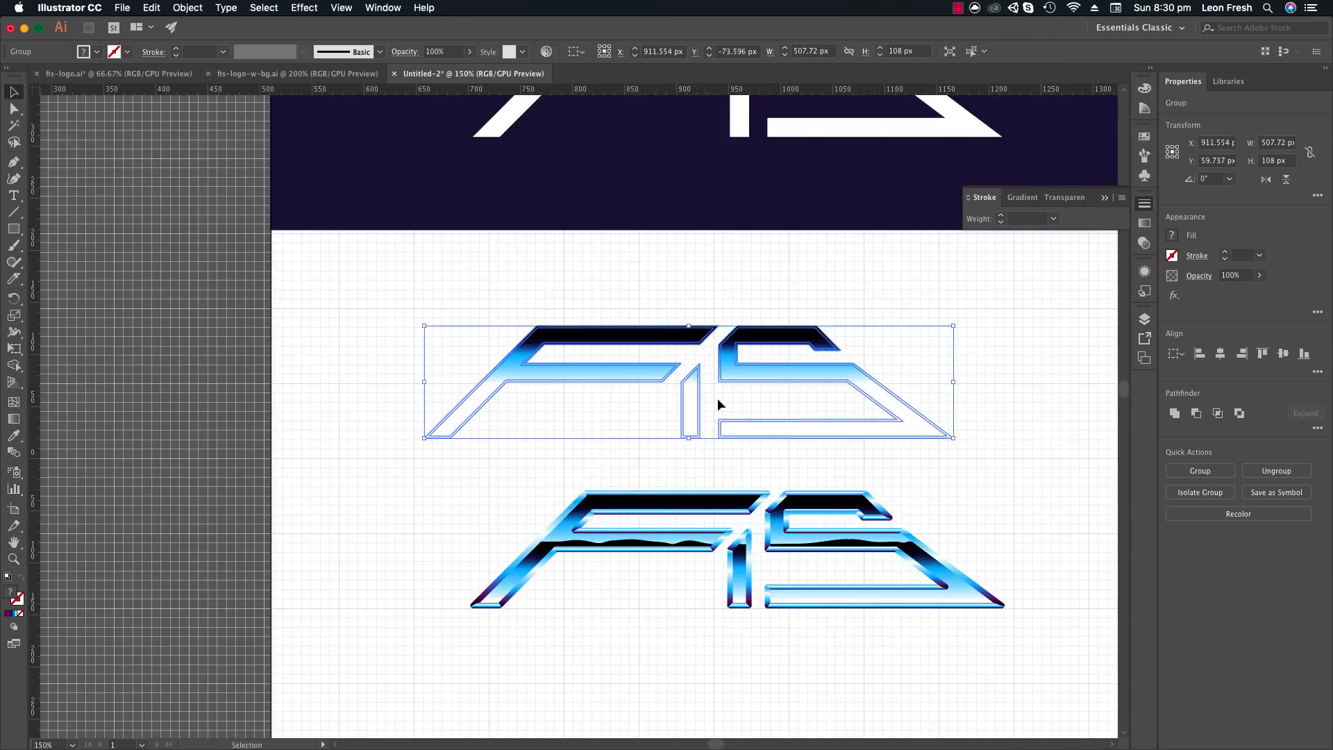
key("super+z")
key("super+z")
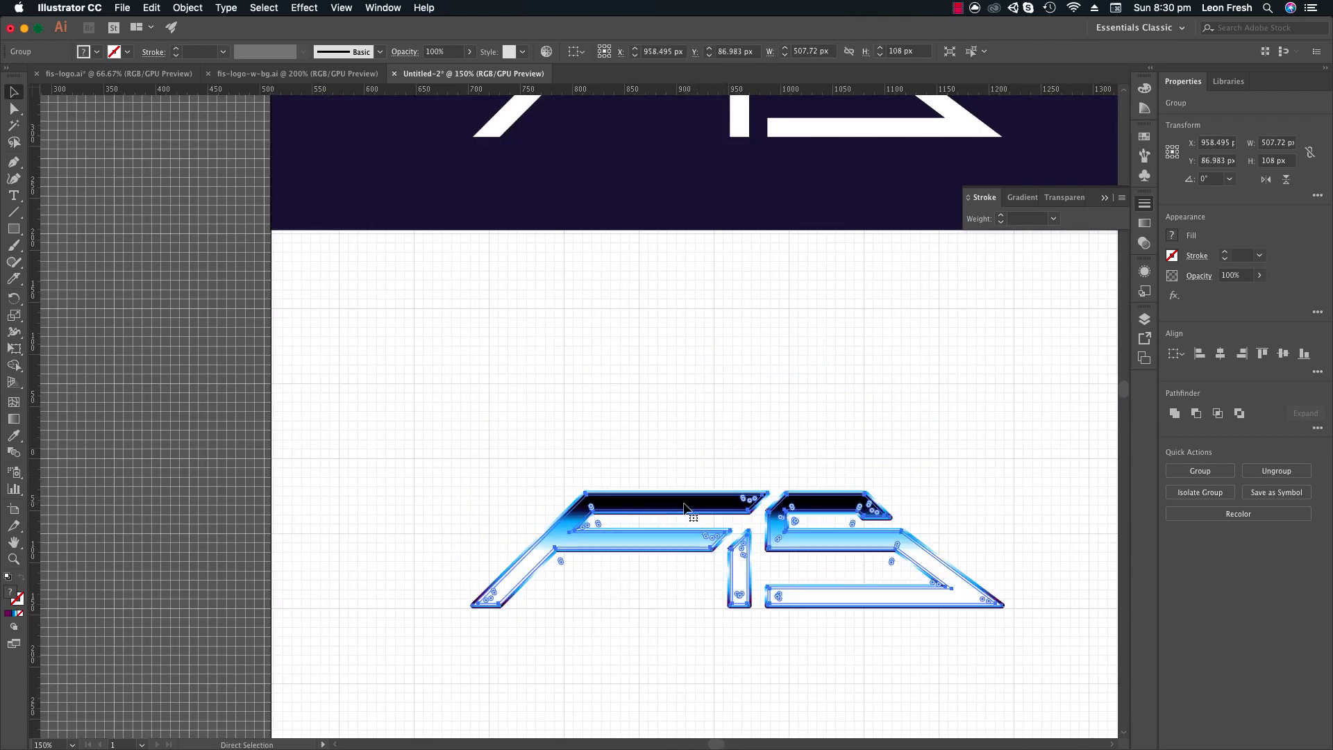
Move the duplicated lettering group with its offset paths straight up above the logo and set its fill to none.
left_click_drag(684, 508, 668, 377)
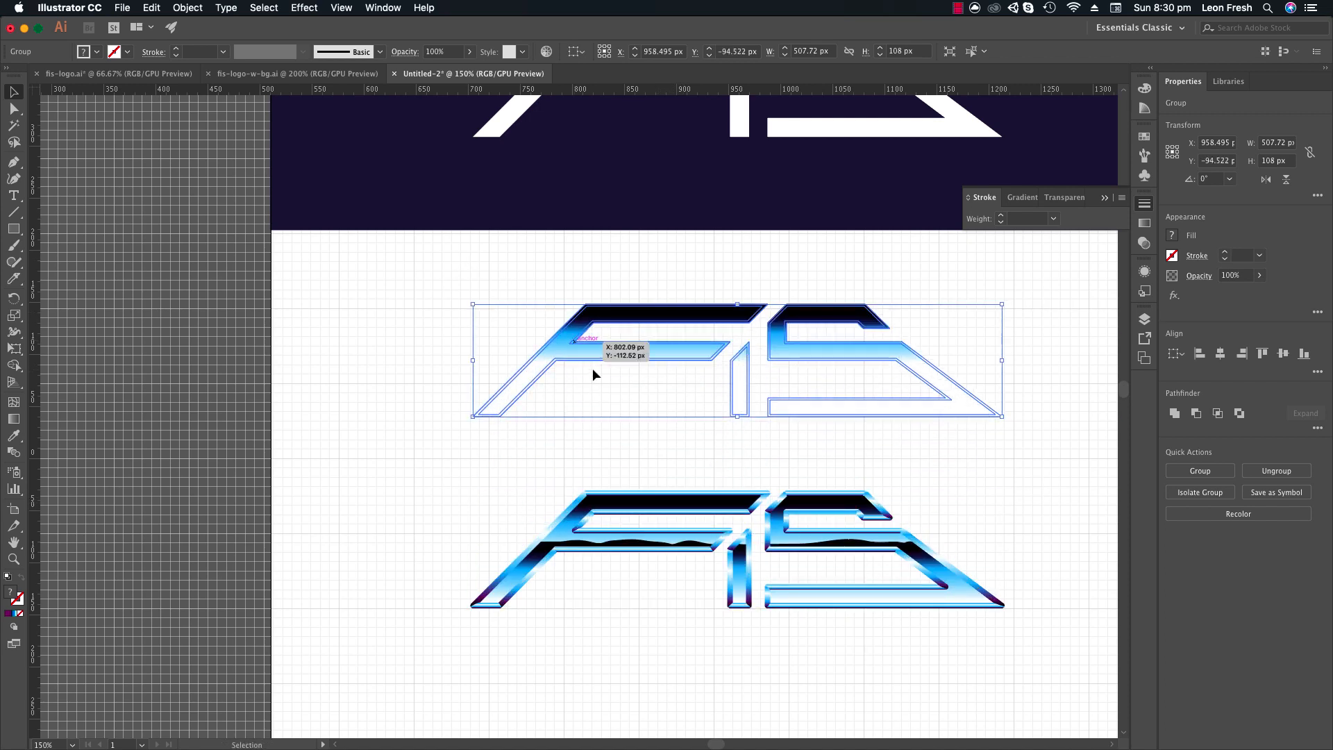
left_click(98, 52)
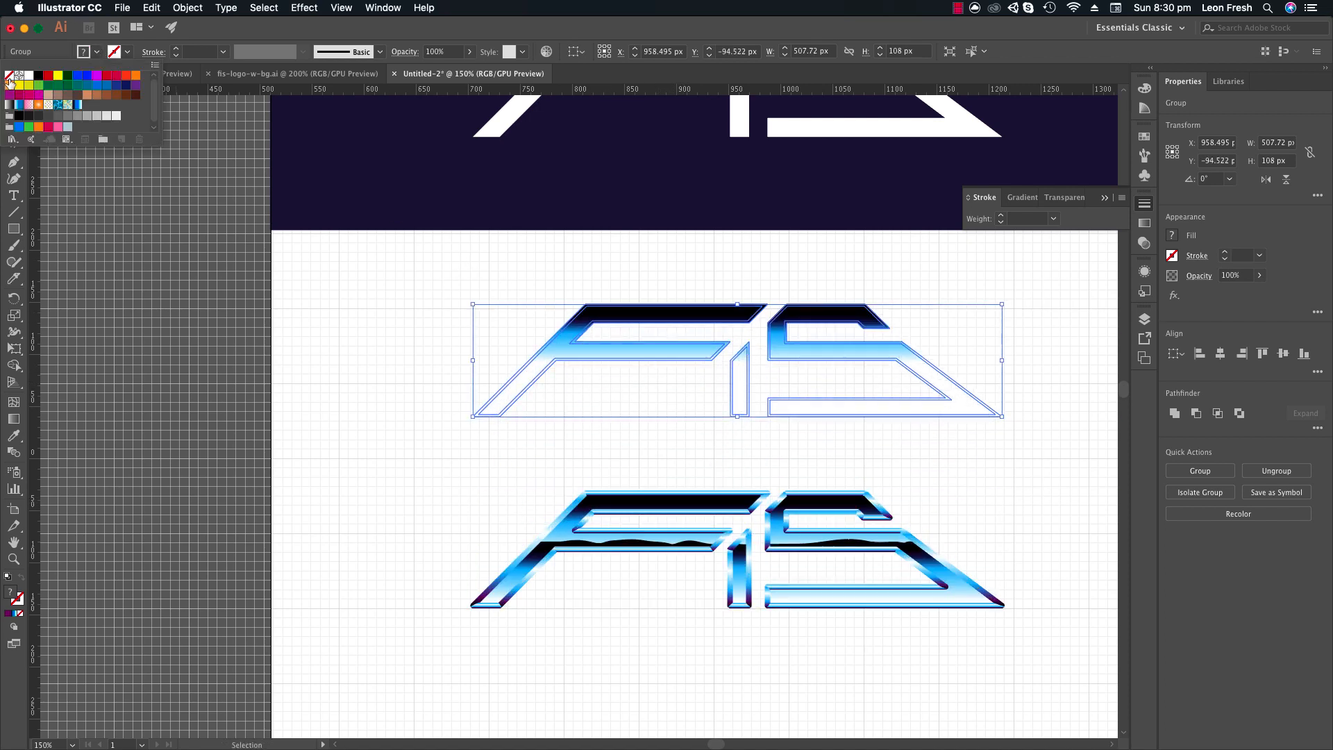
left_click(9, 76)
left_click(625, 336)
left_click(154, 9)
mouse_move(201, 7)
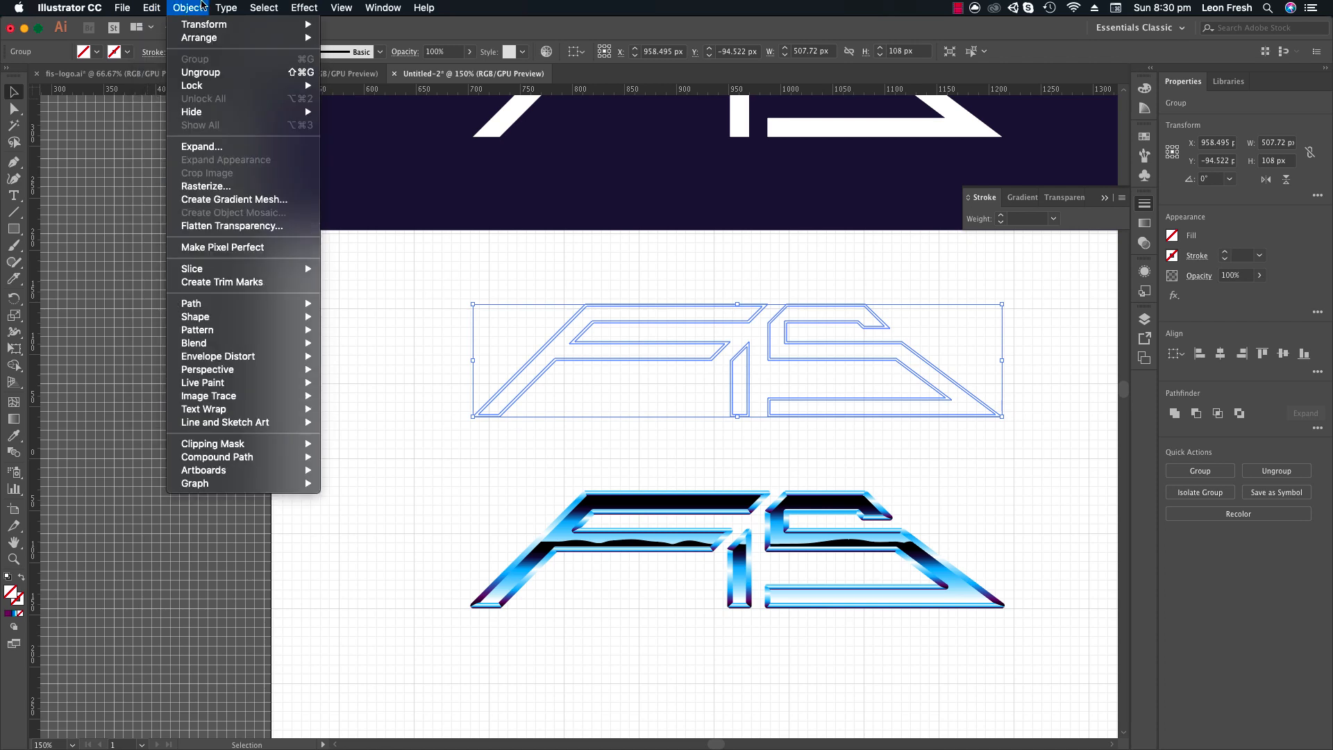
left_click(207, 147)
Remove the outer rims of the duplicated letters with the Shape Builder, leaving only the inner offset outlines.
key("z")
double_click(693, 419)
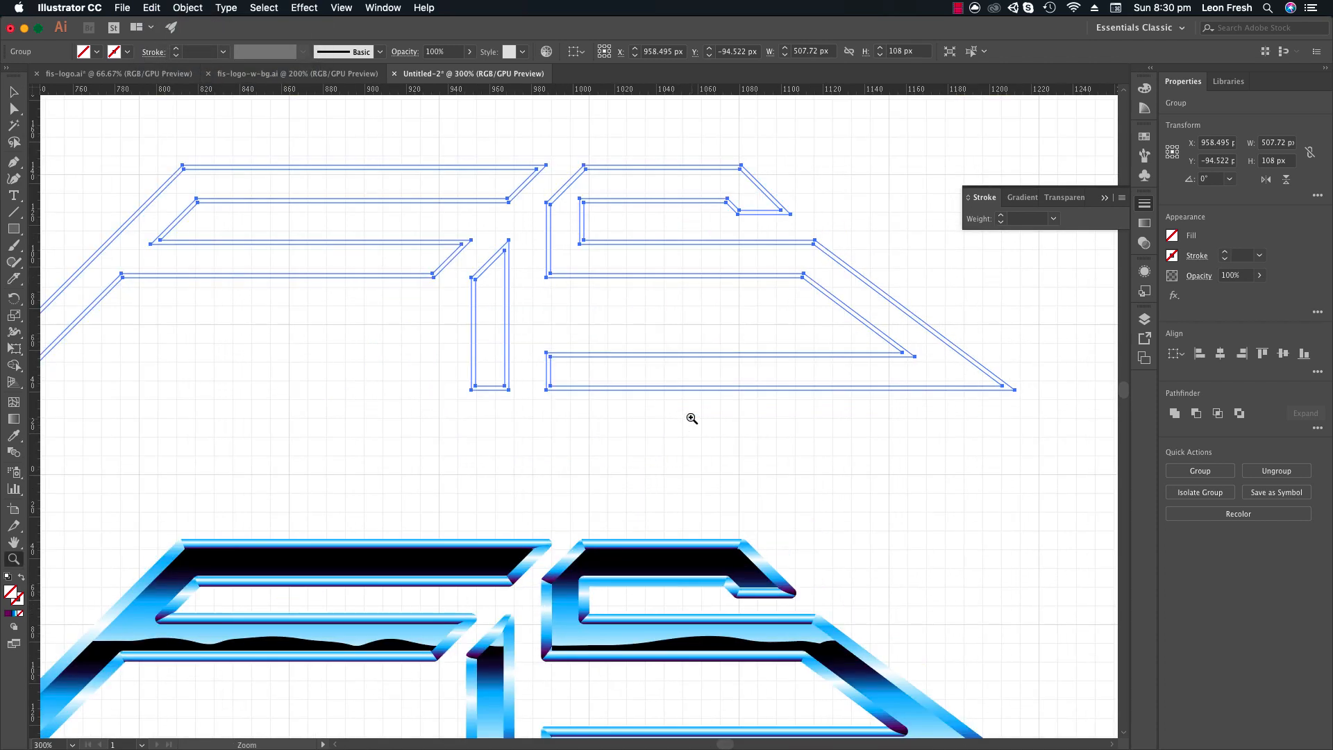
left_click(692, 397)
key("shift+m")
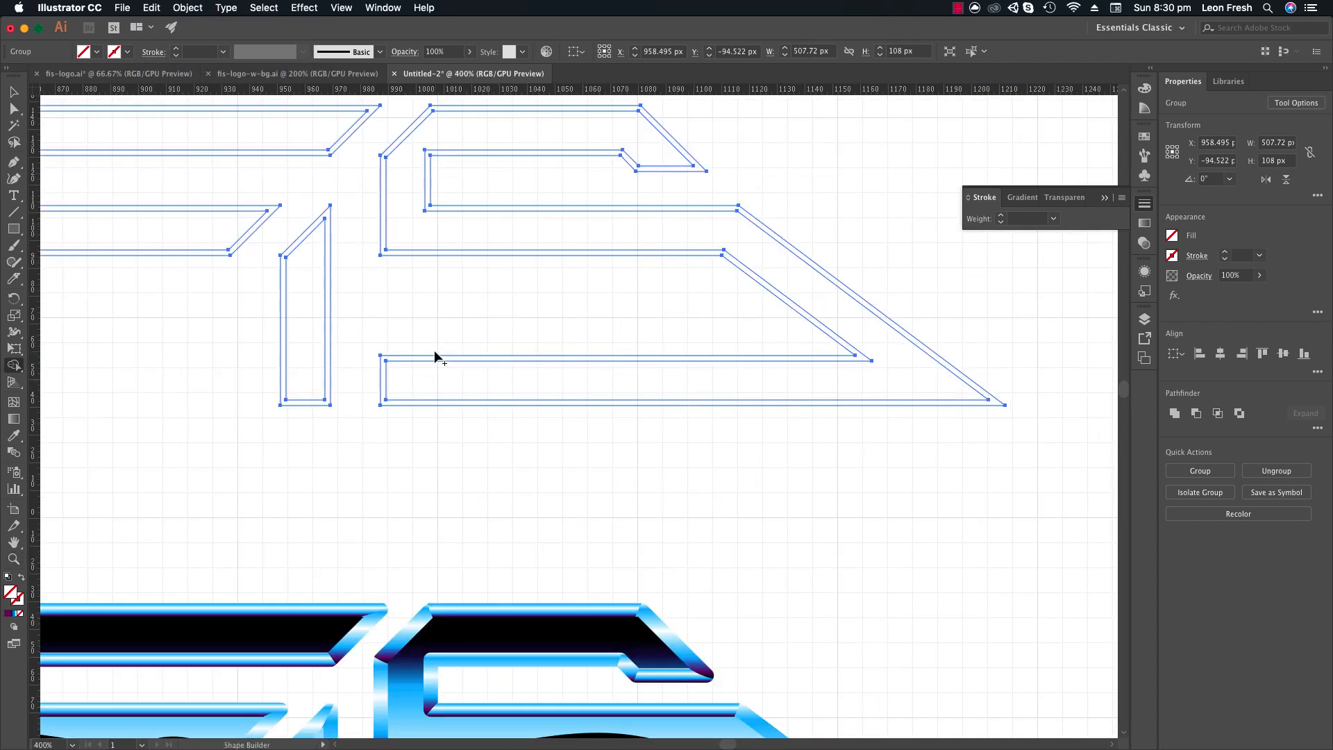
left_click(433, 360)
left_click_drag(392, 306, 670, 420)
left_click(606, 399, "alt")
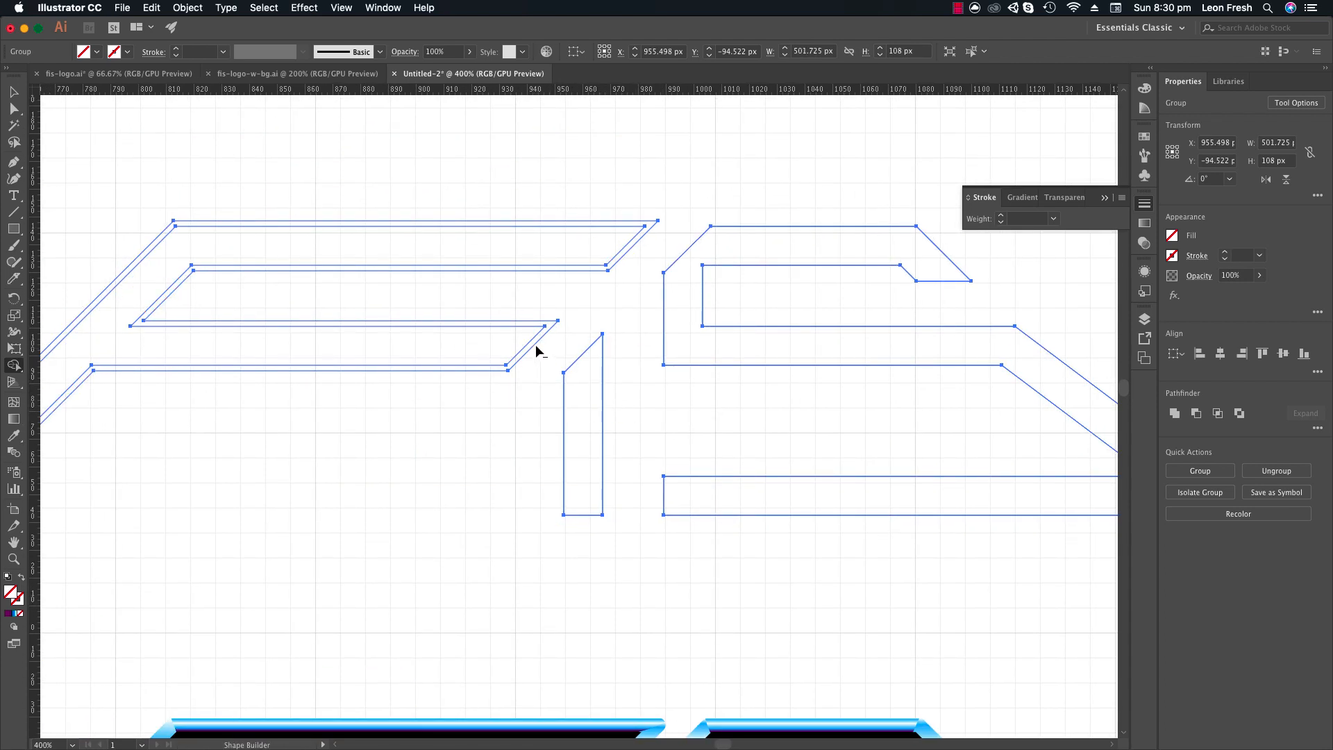
left_click(533, 344, "alt")
left_click_drag(584, 334, 611, 296)
Move the inner outlines back down onto the logo so they follow the inside edge of the bevel.
left_click(538, 401, "alt")
left_click(538, 401, "alt")
left_click(538, 401, "alt")
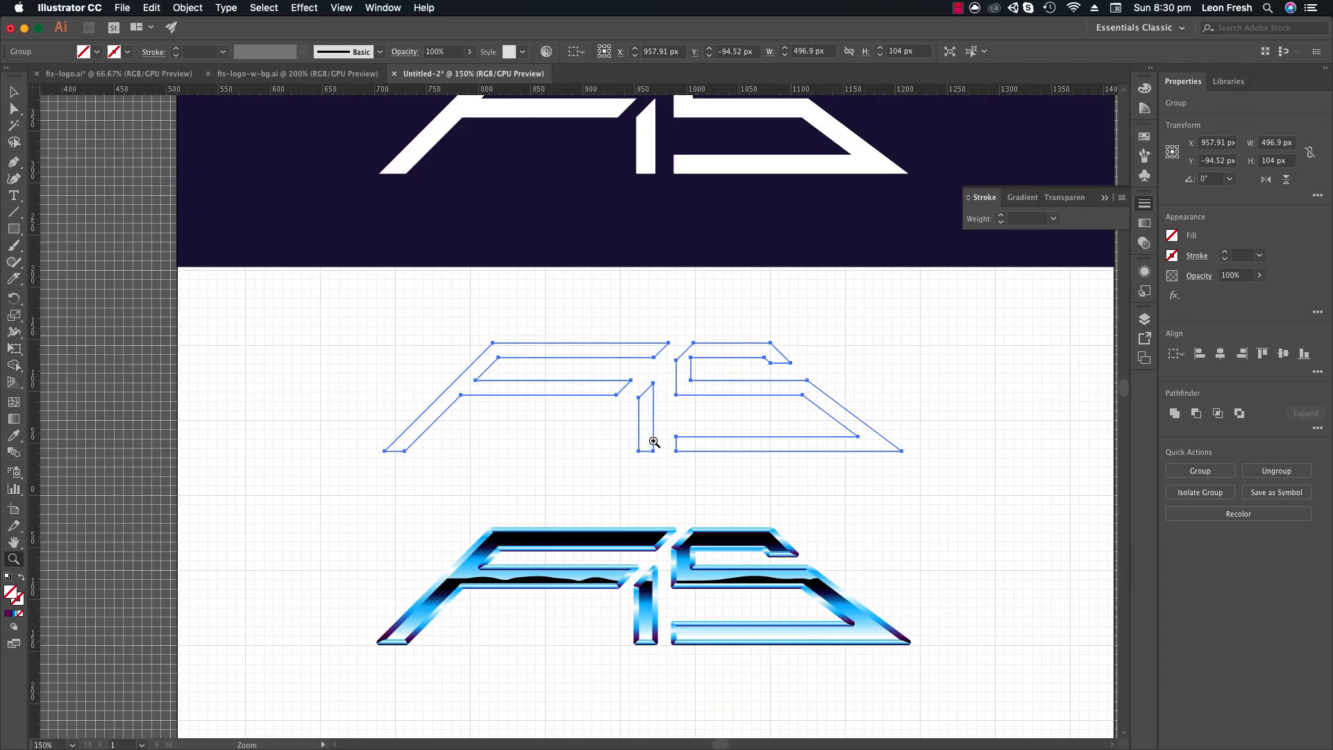
left_click_drag(605, 349, 588, 536)
left_click(531, 400)
left_click(531, 399)
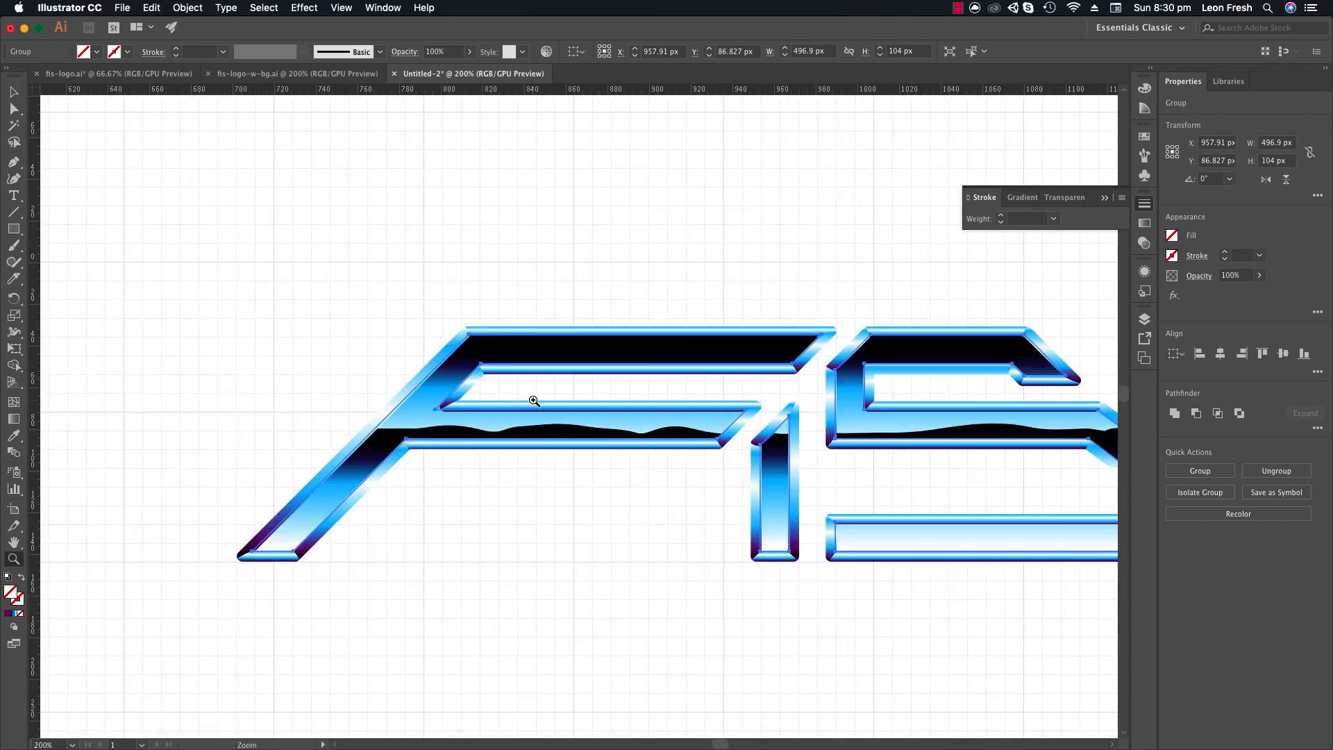
left_click(582, 400)
left_click(581, 399)
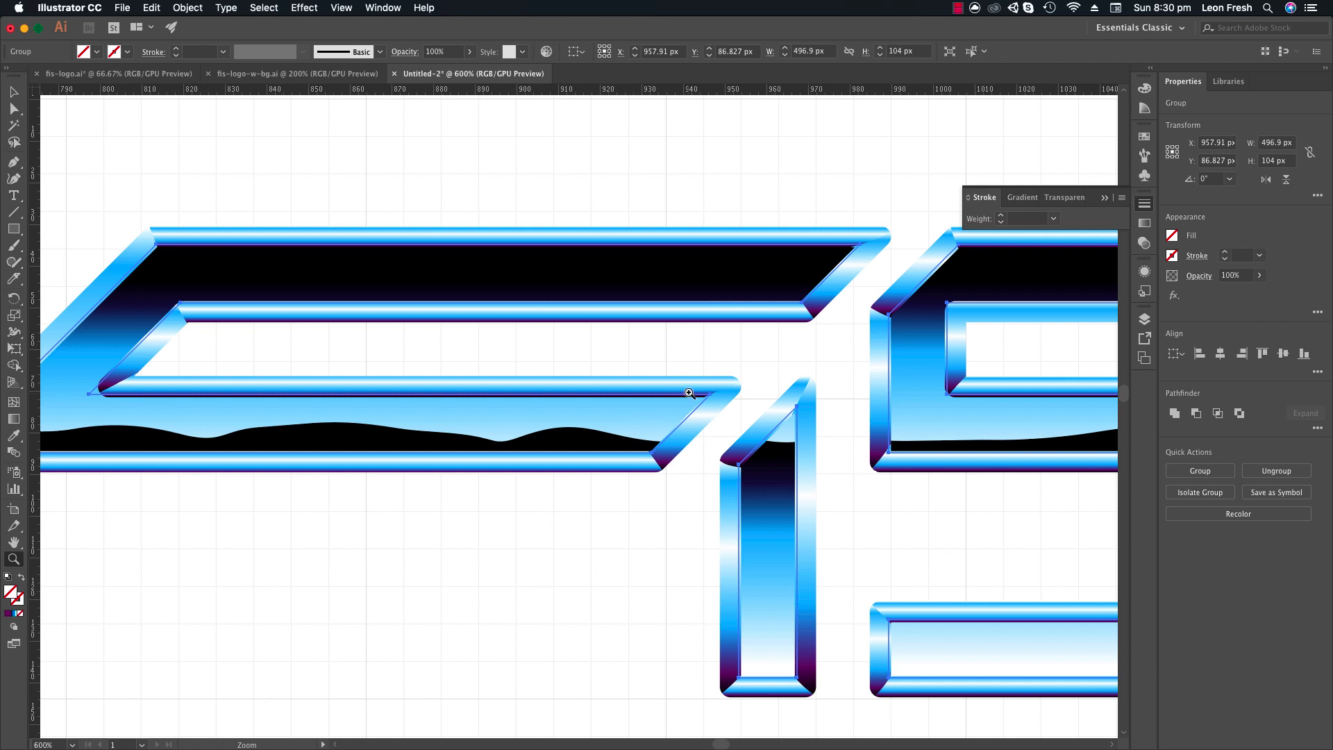
key("v")
key("Up")
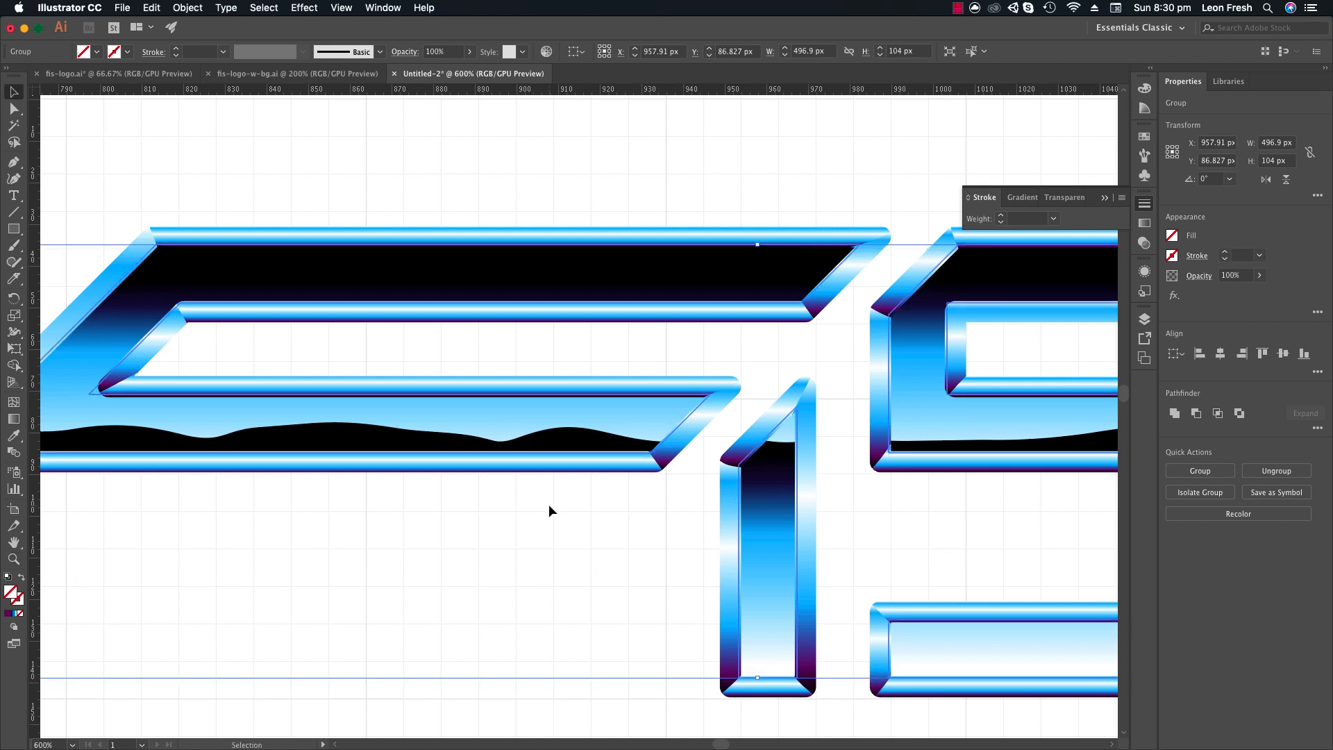
key("Down")
Give the inner outlines a white 1 pt stroke with no fill and deselect them.
left_click(97, 51)
left_click(27, 75)
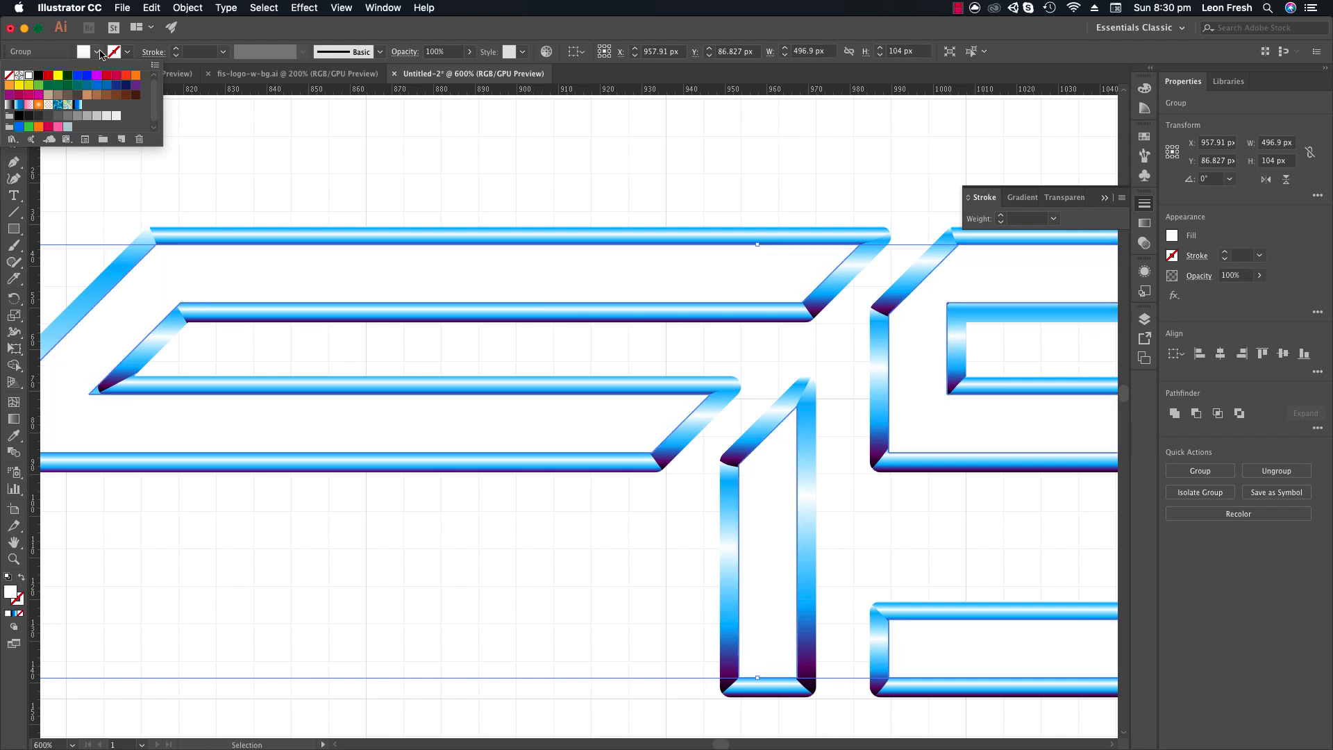
left_click_drag(360, 226, 409, 213)
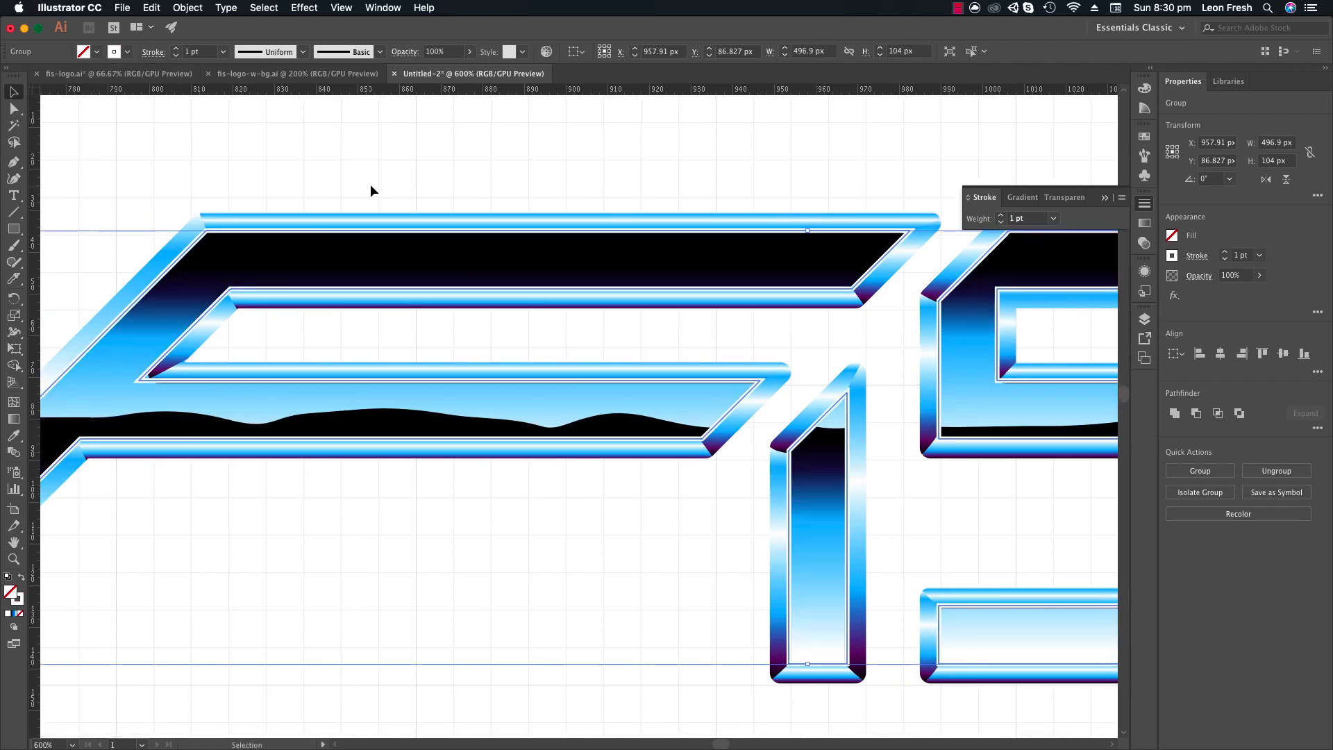
left_click(377, 161)
key("z")
left_click(524, 361, "alt")
left_click(516, 357, "alt")
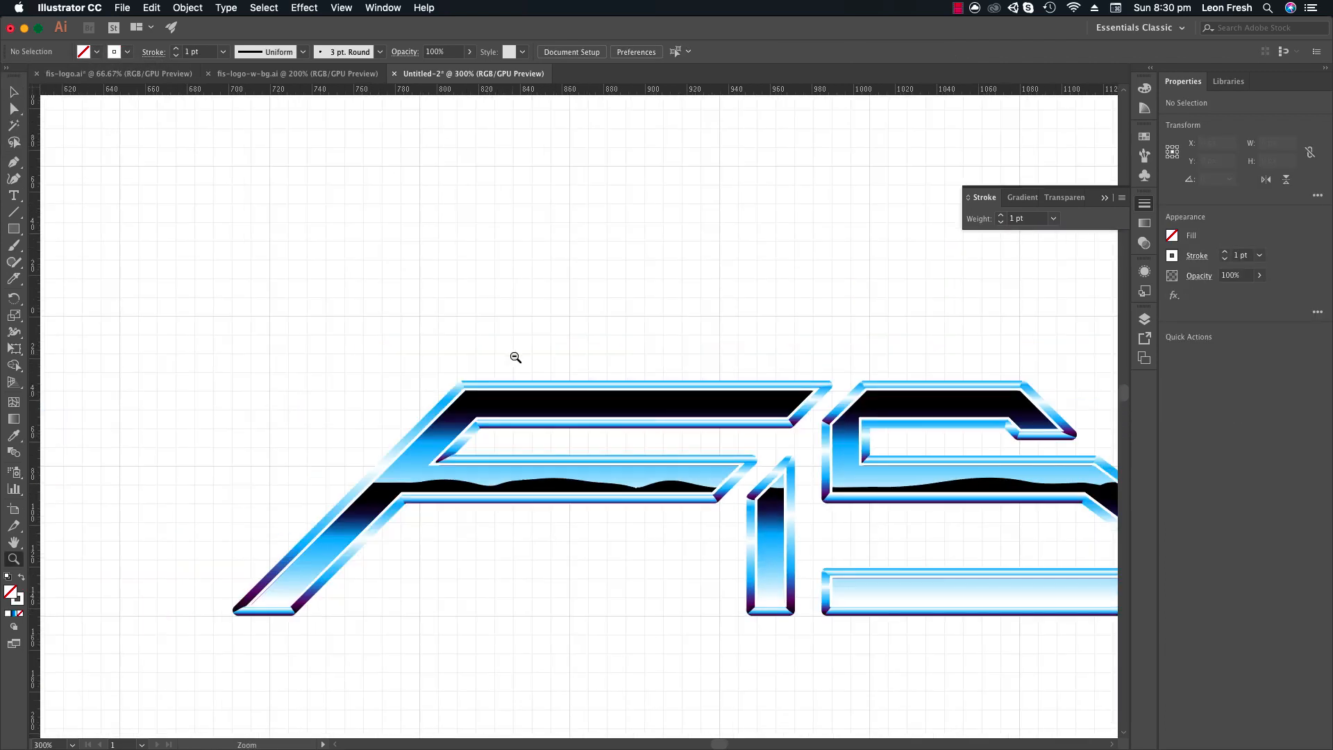
left_click(620, 447, "alt")
Set the white inner outline's stroke to round caps and round corners.
left_click(543, 448)
left_click(540, 441)
left_click(542, 434)
left_click(506, 332, "super")
key("shift+x")
key("super+z")
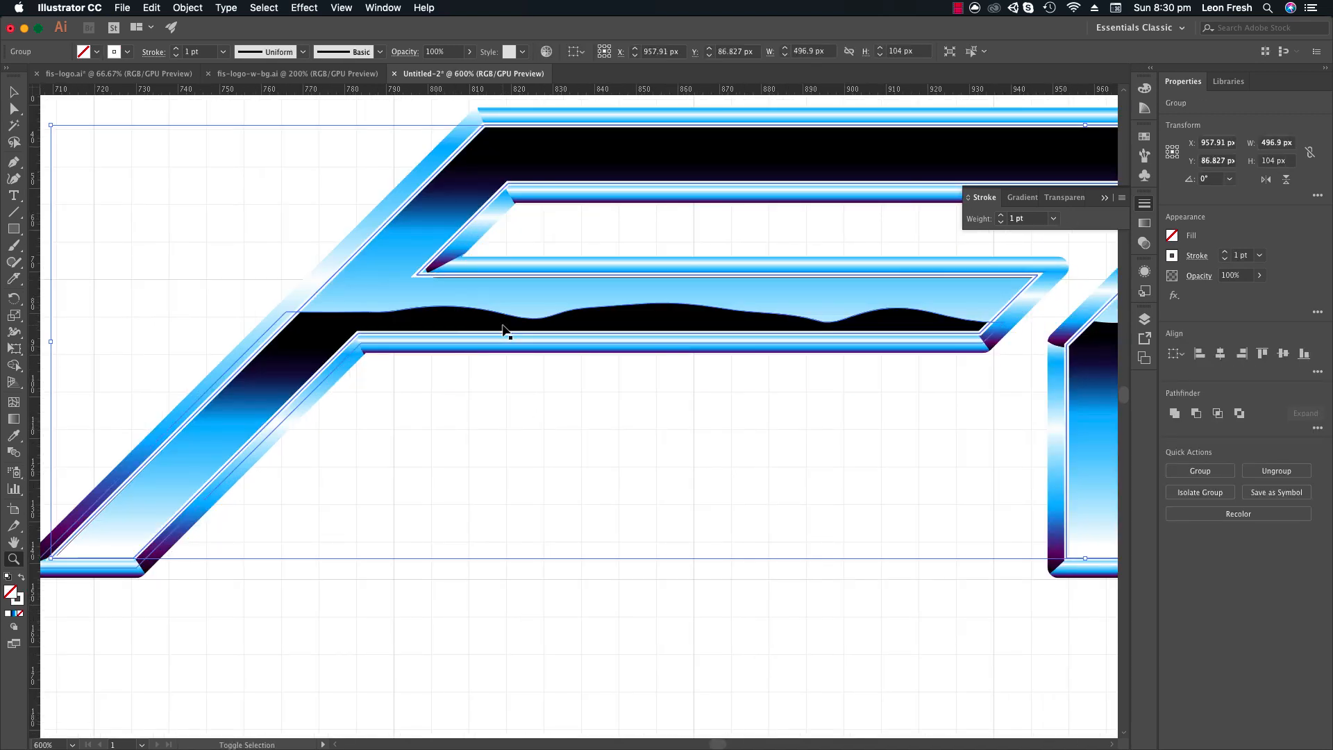
key("v")
left_click(1196, 256)
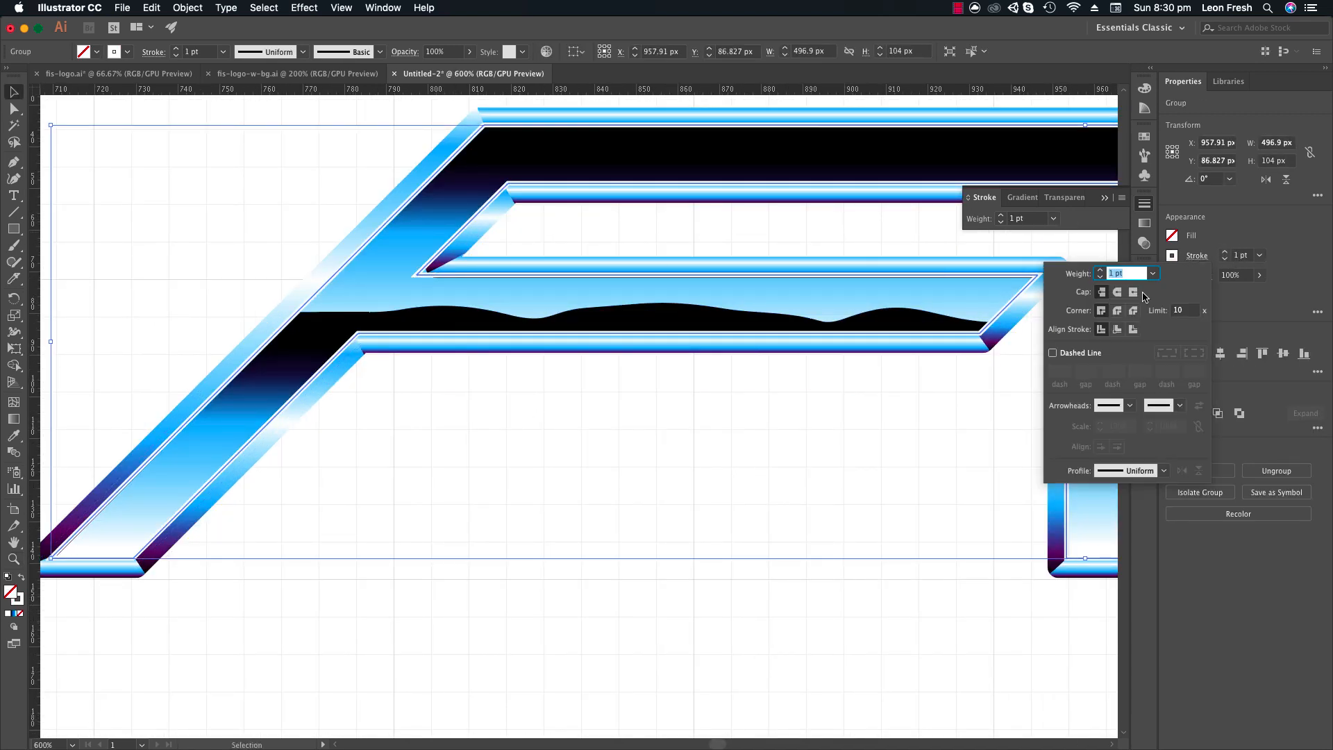
left_click(1118, 292)
left_click(1117, 311)
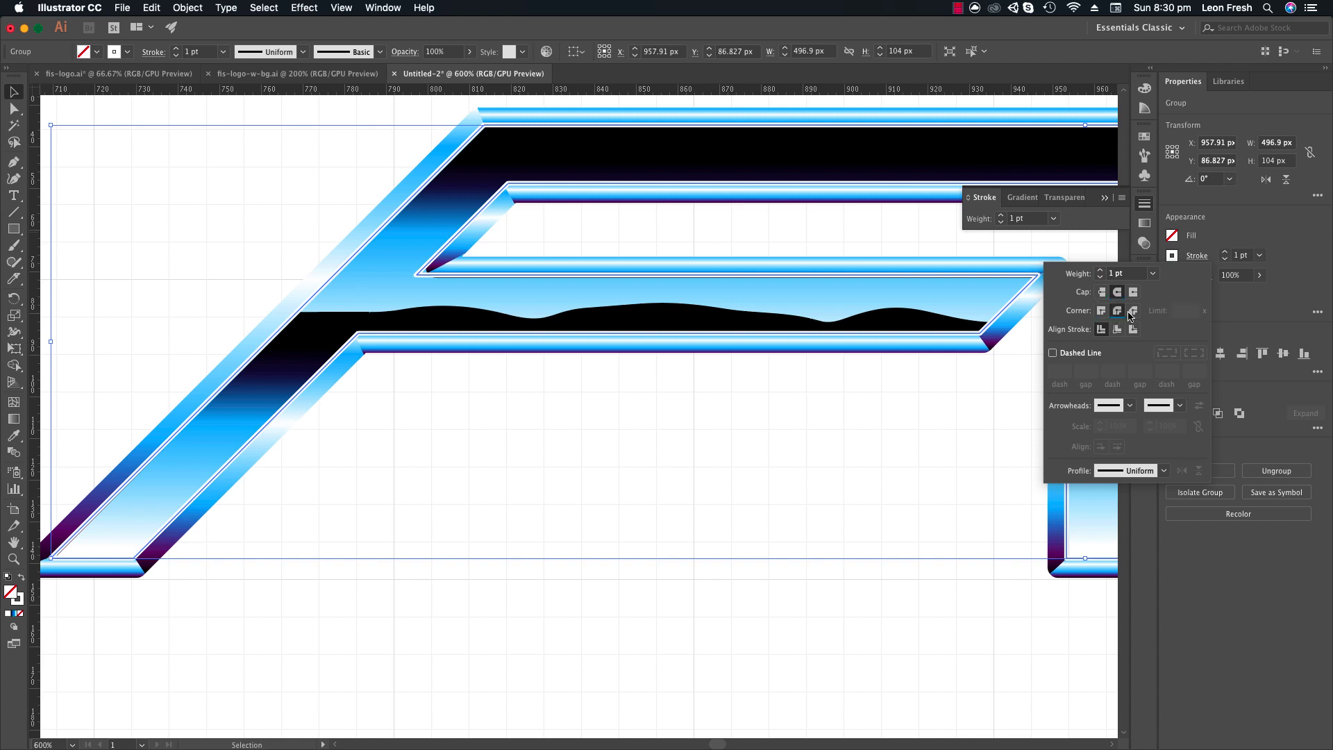
left_click(510, 419)
left_click(552, 426)
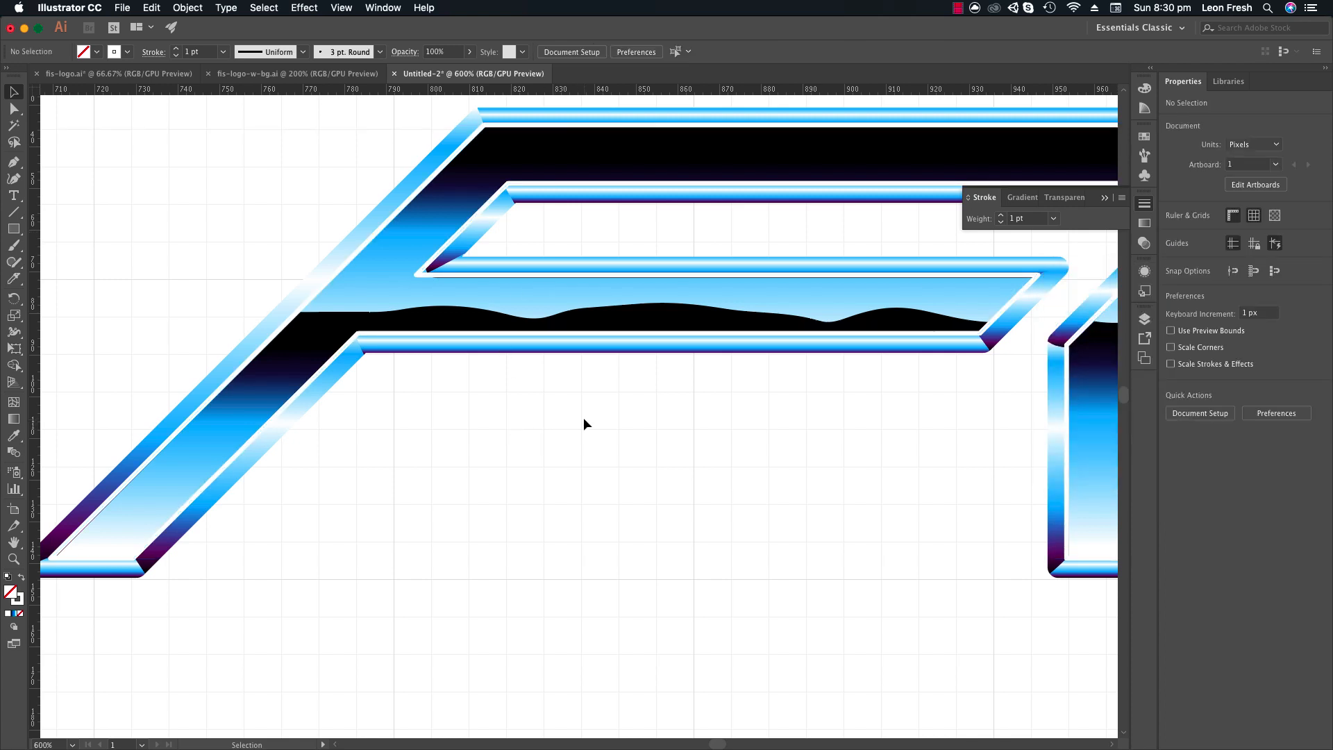
Examine the whole FIS logo with its white inner outline at different magnifications.
key("z")
left_click(597, 385, "alt")
left_click(604, 393, "alt")
left_click(688, 413, "alt")
left_click(690, 415, "alt")
left_click(571, 439, "alt")
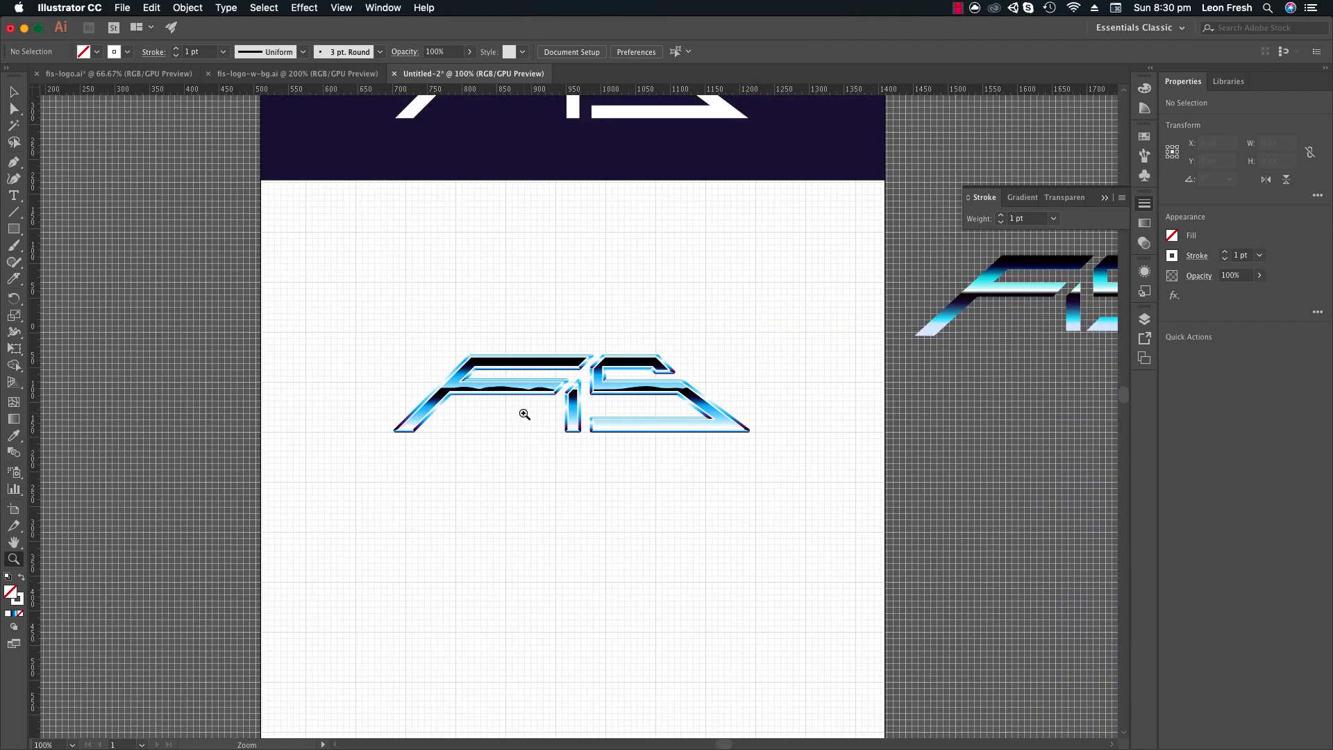
left_click(524, 415)
left_click(631, 392)
left_click_drag(628, 436, 620, 413)
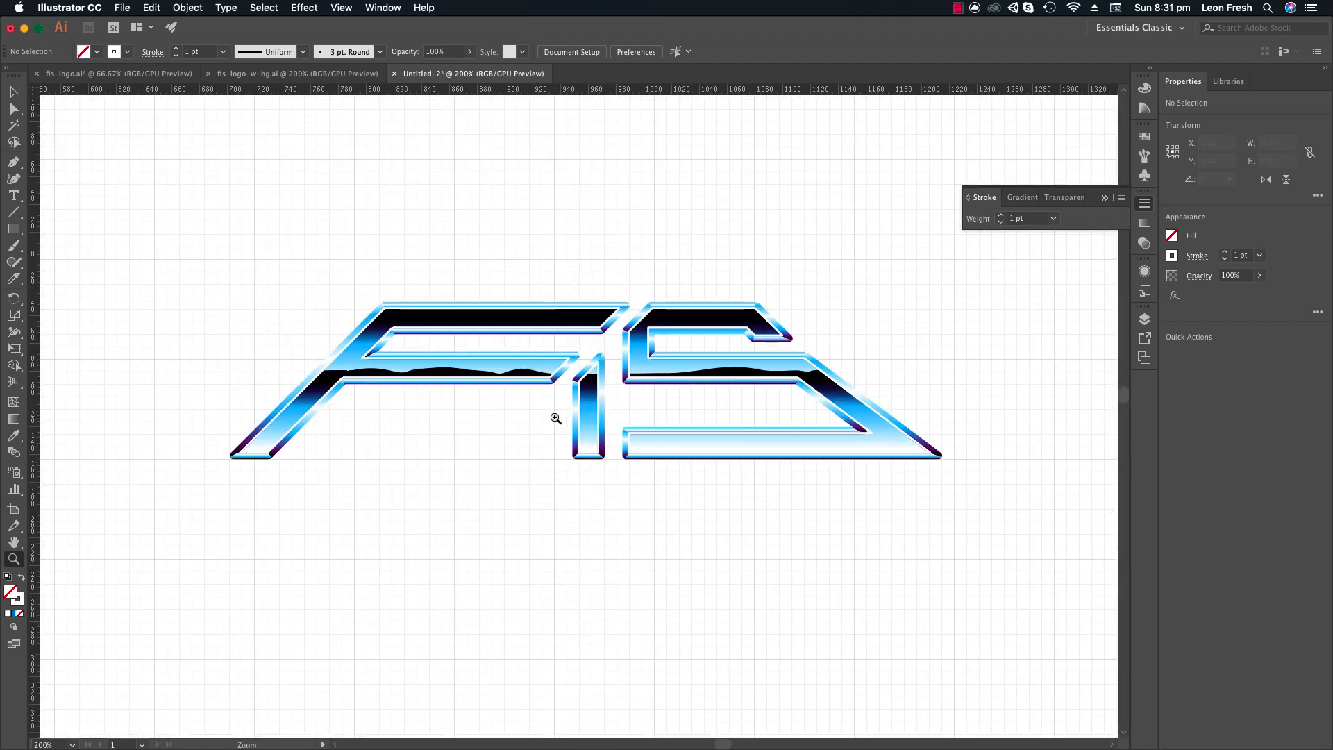
left_click(564, 422, "alt")
left_click(586, 412)
left_click(586, 413)
Reduce the white inner outline's stroke weight to 0.75 pt and deselect it.
left_click(456, 278, "super")
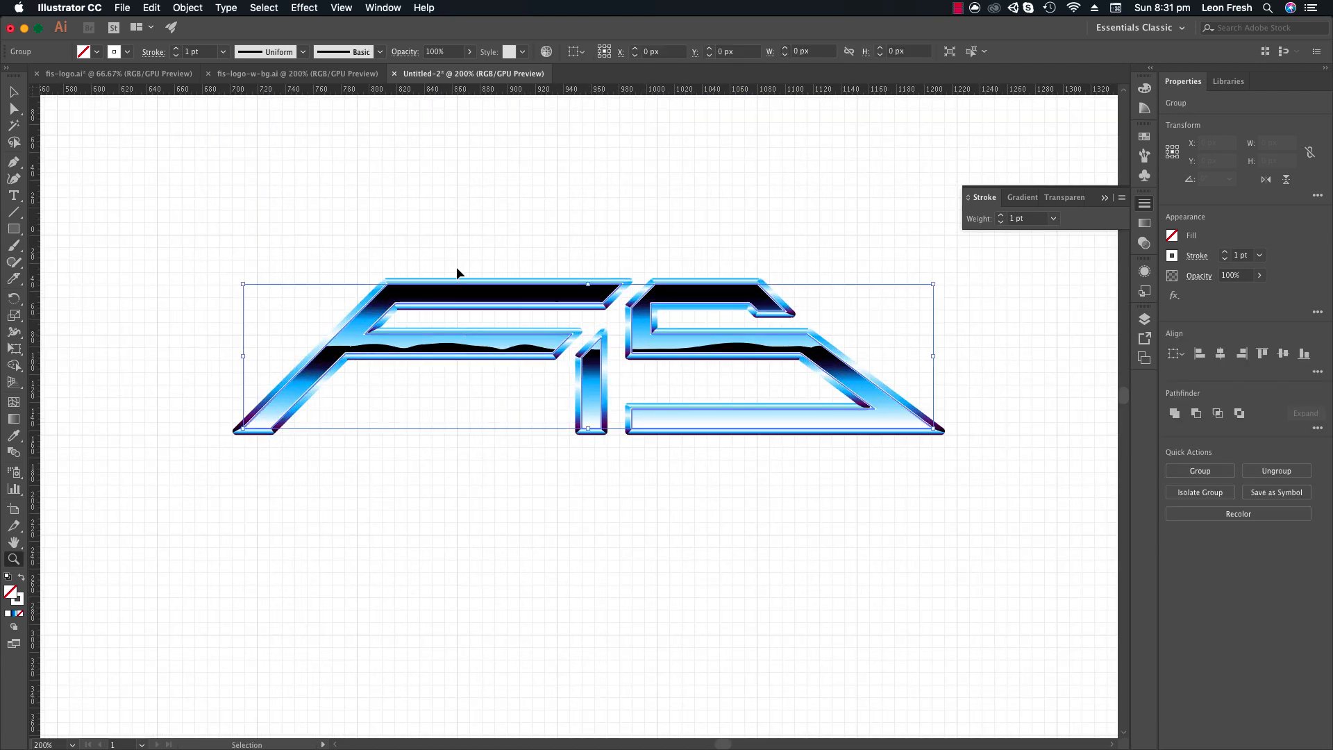
left_click(223, 51)
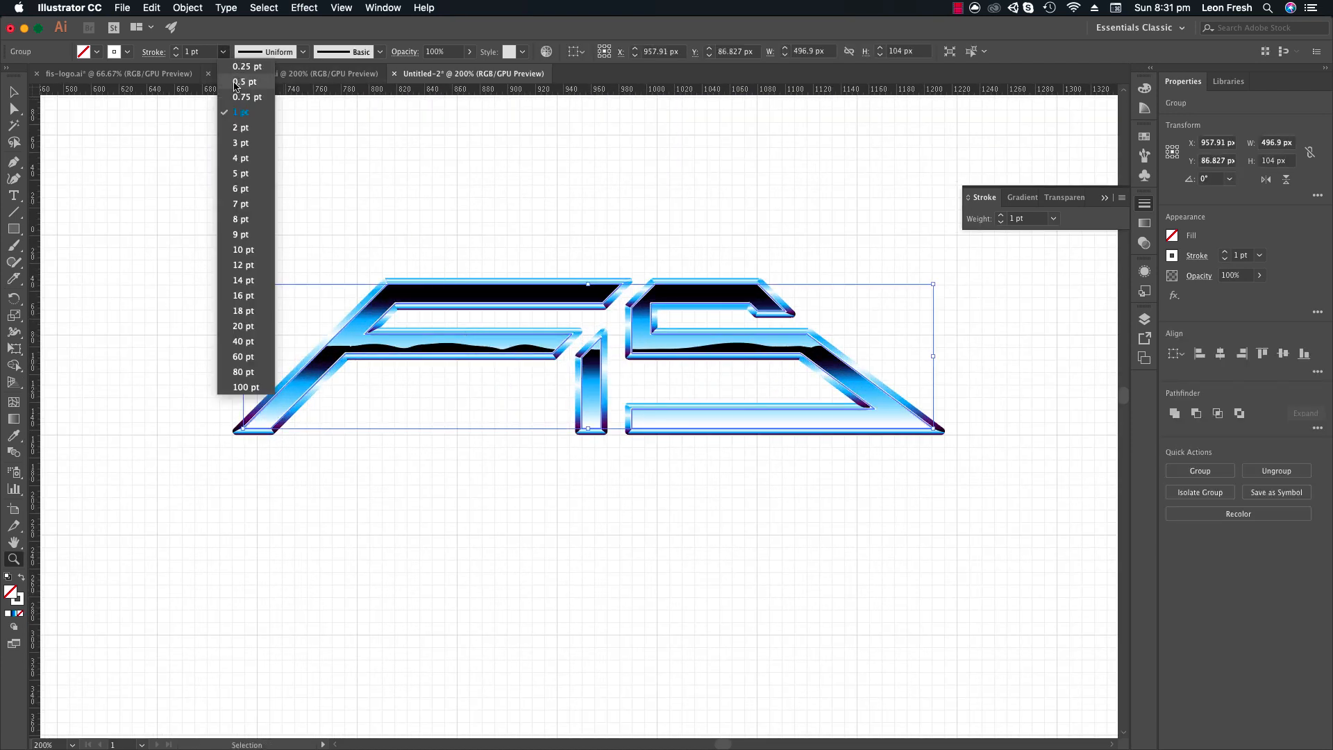
left_click(236, 83)
left_click(544, 252)
key("z")
left_click(531, 386, "alt")
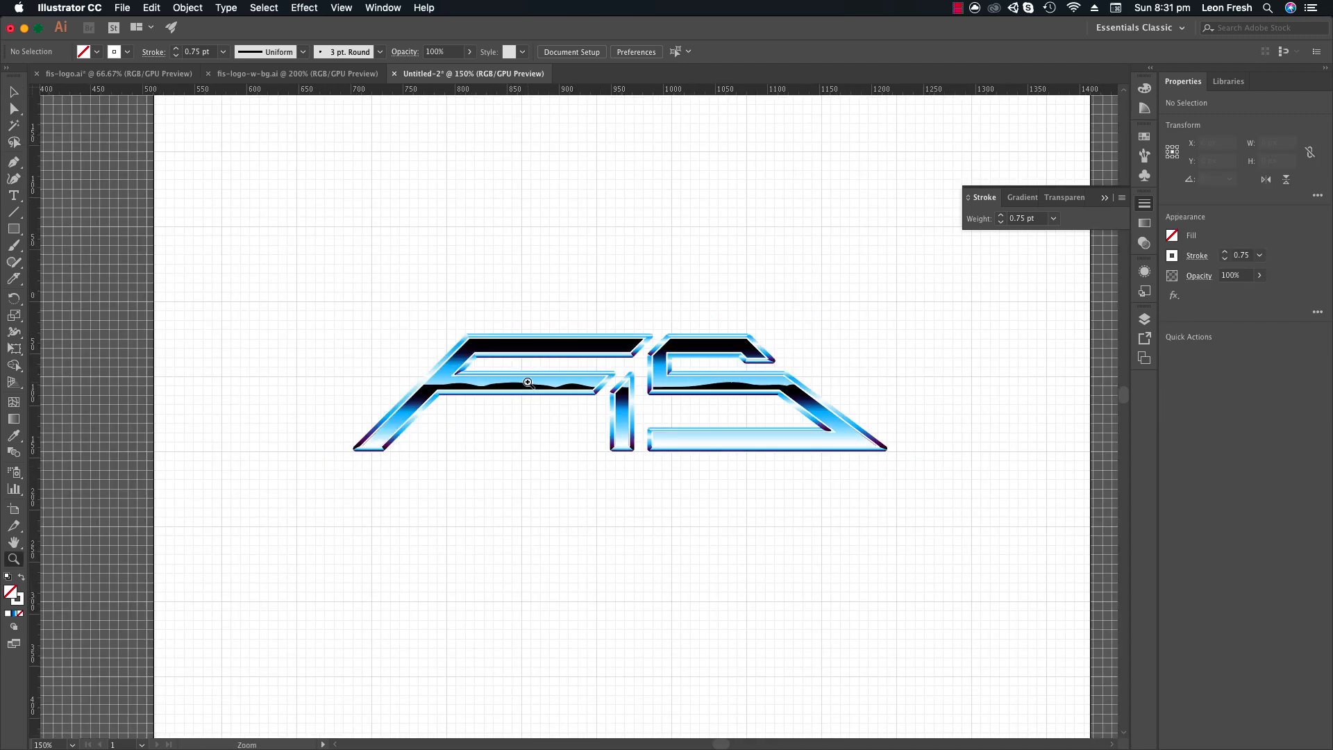
left_click_drag(472, 377, 447, 350)
left_click(583, 394, "alt")
left_click_drag(613, 422, 570, 342)
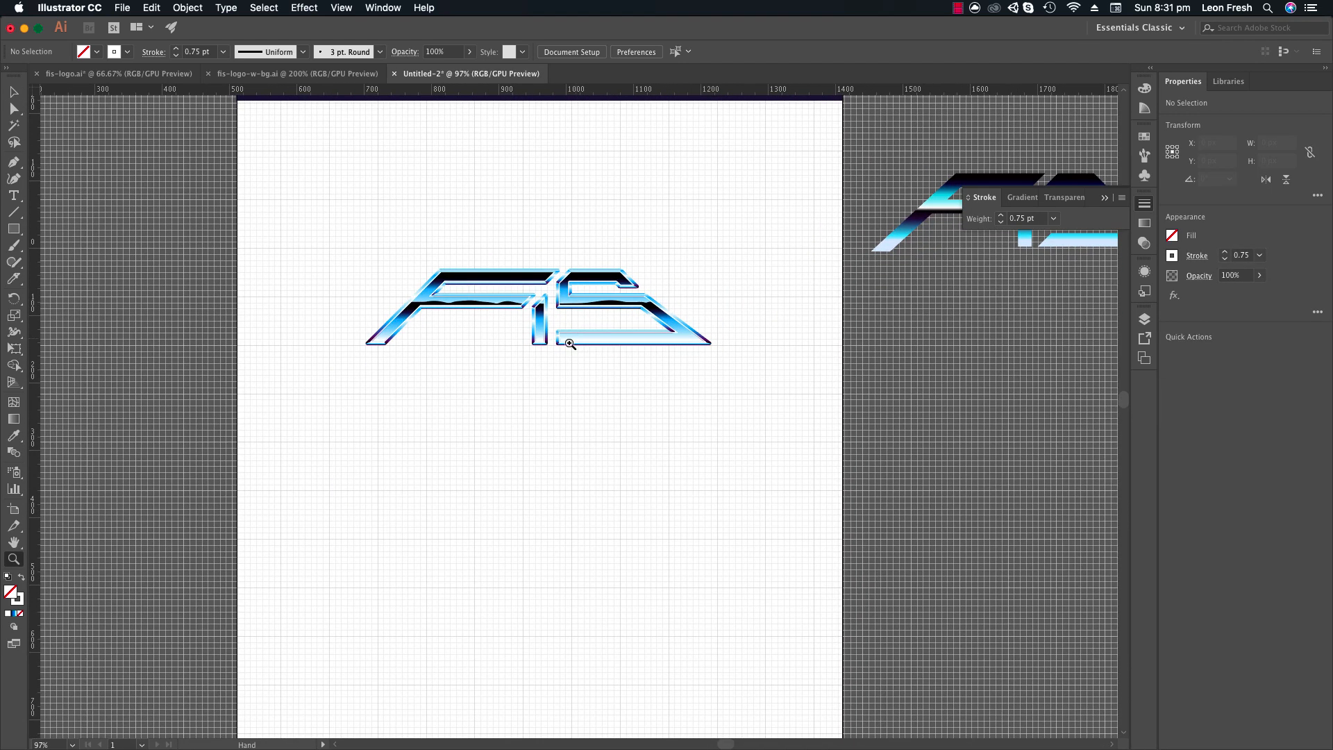
Draw a rectangle across the artboard's full width around the FIS logo, about 900 by 403 px.
left_click(546, 355)
left_click(550, 354)
left_click_drag(594, 393, 586, 389)
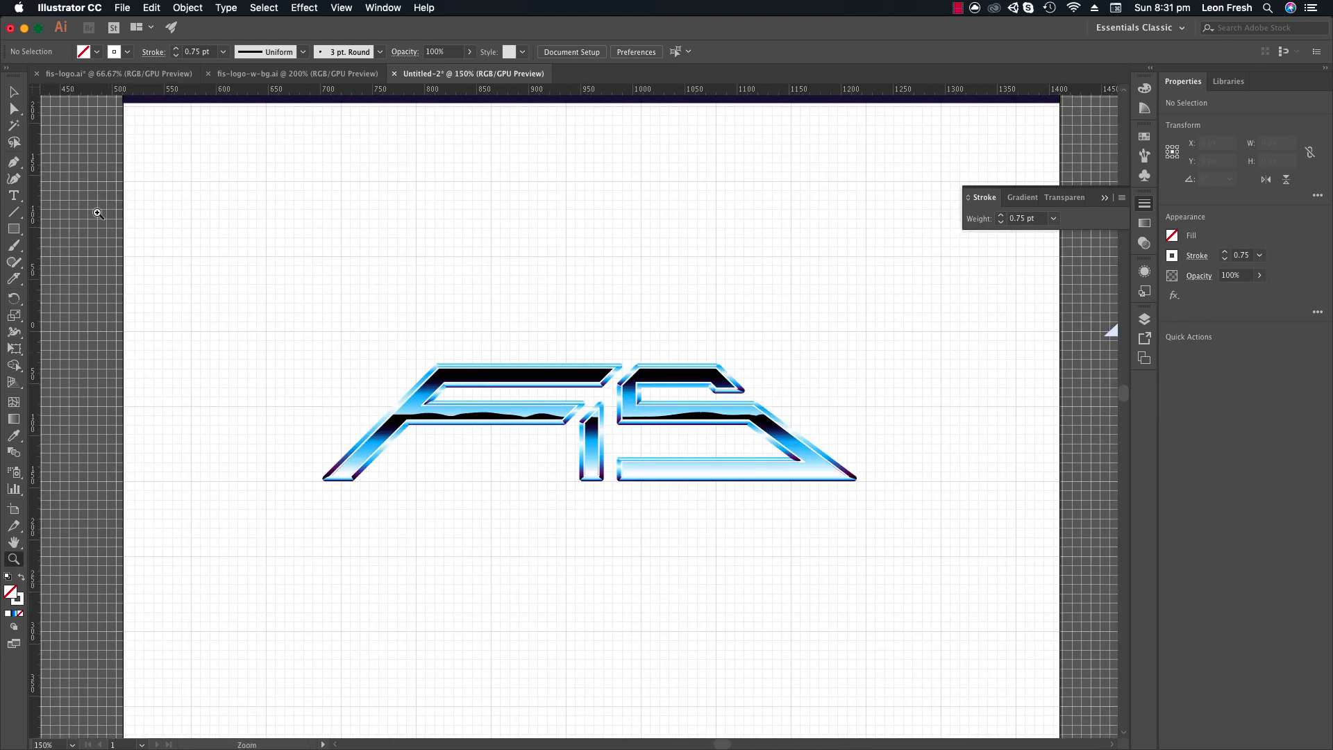
left_click(15, 230)
left_click_drag(129, 219, 937, 634)
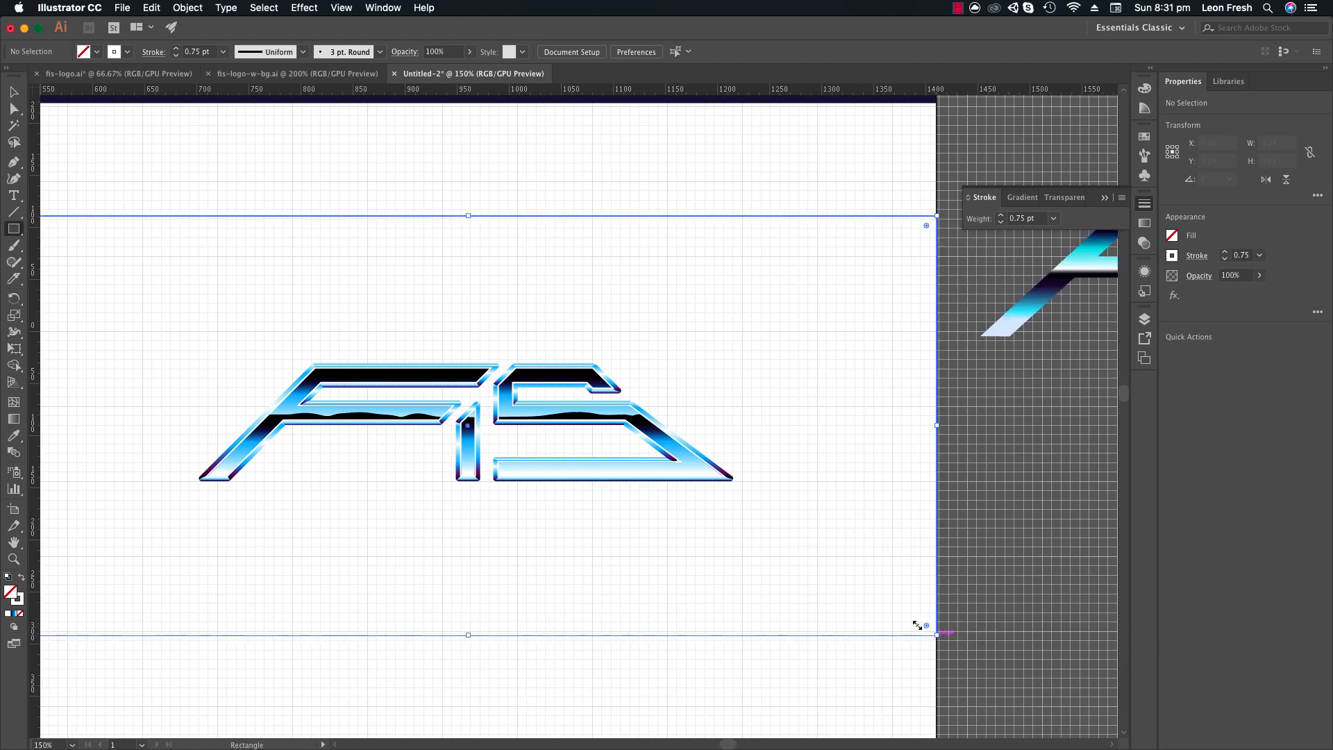
Fill the rectangle with the dark purple sampled from the upper banner, send it behind the logo and deselect it.
key("z")
left_click(743, 430, "alt")
left_click(744, 429, "alt")
key("i")
left_click(497, 240)
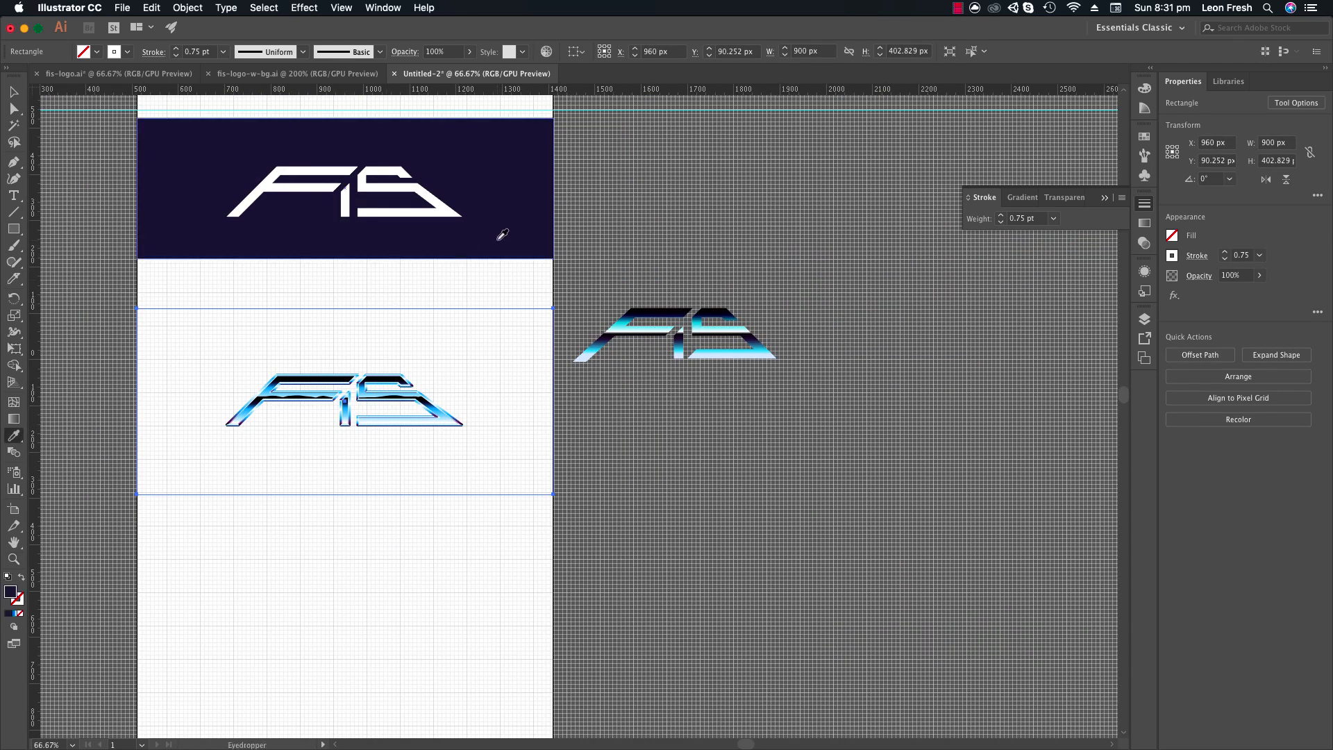
key("v")
key("super+shift+bracketleft")
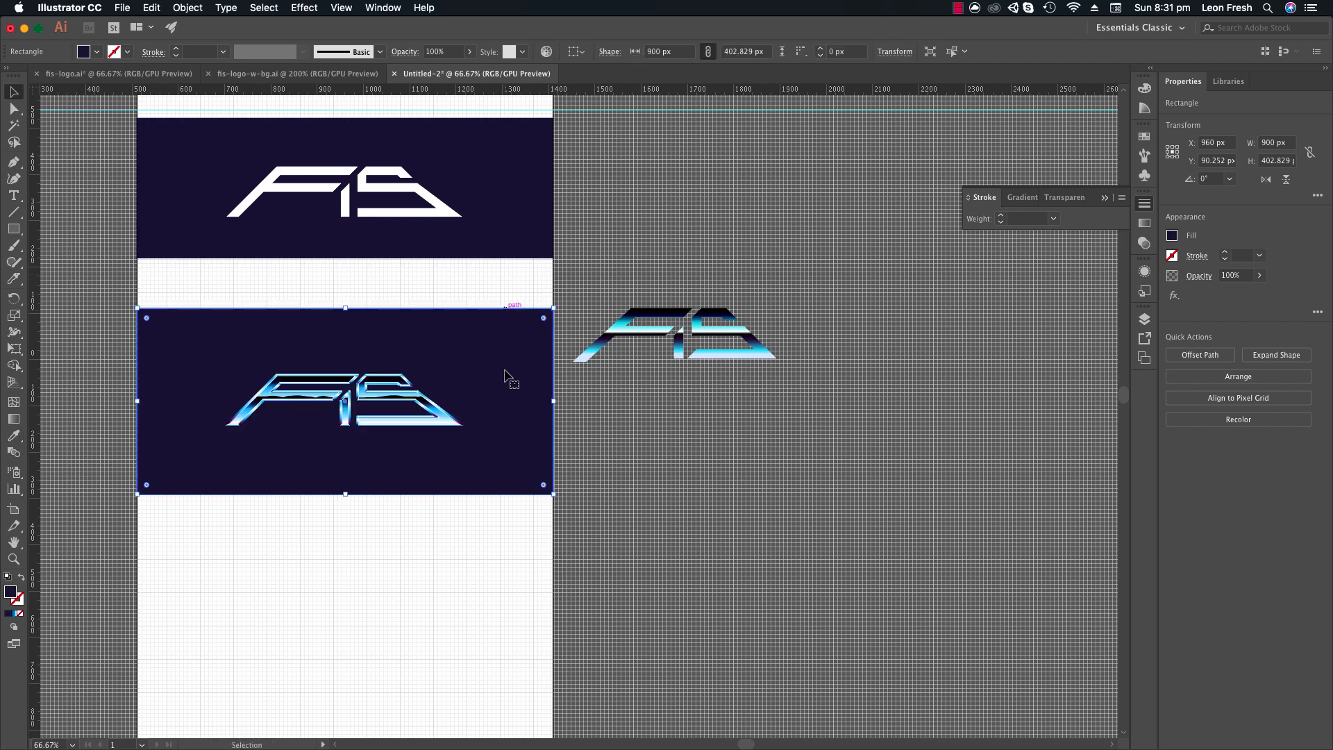
left_click(557, 455)
Examine the logo on its dark background and compare it with the finished design in fis-logo-w-bg.ai.
key("z")
left_click(446, 454)
left_click(559, 379)
left_click_drag(491, 423, 579, 460)
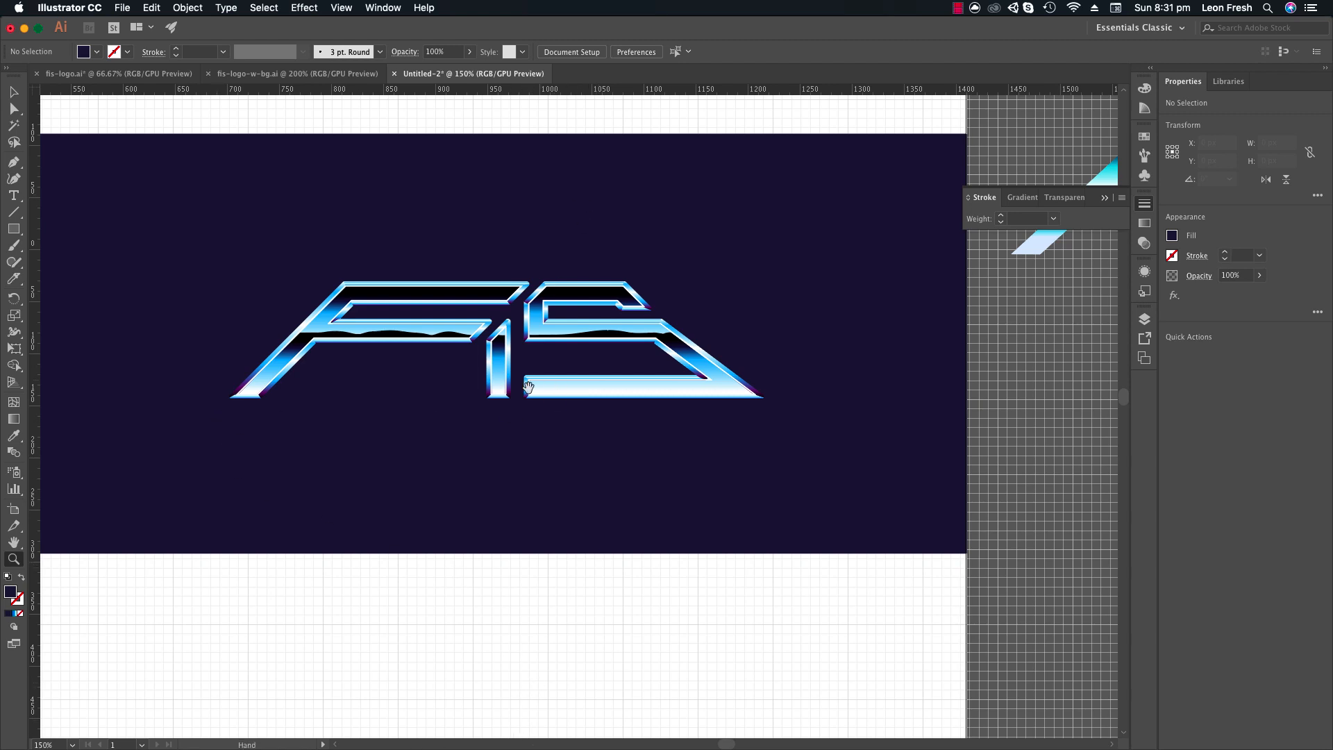
left_click_drag(468, 356, 486, 355)
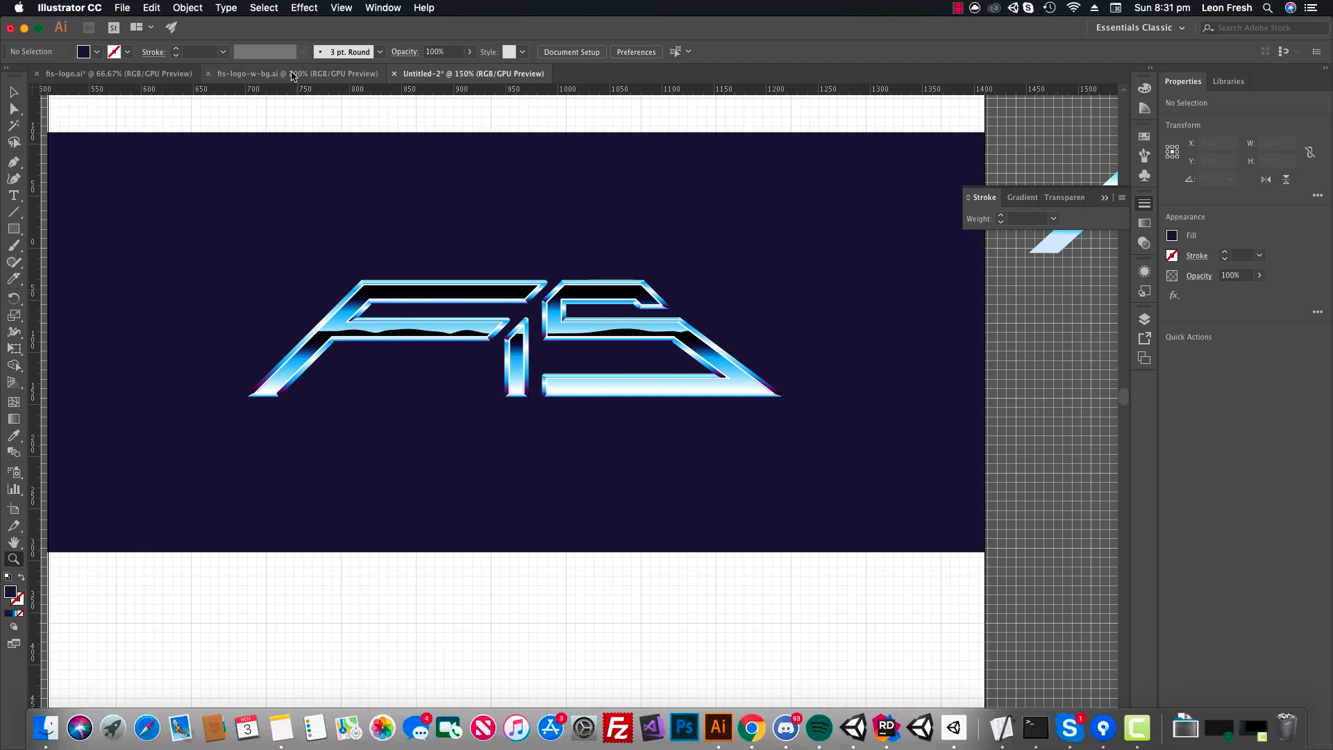
left_click(297, 73)
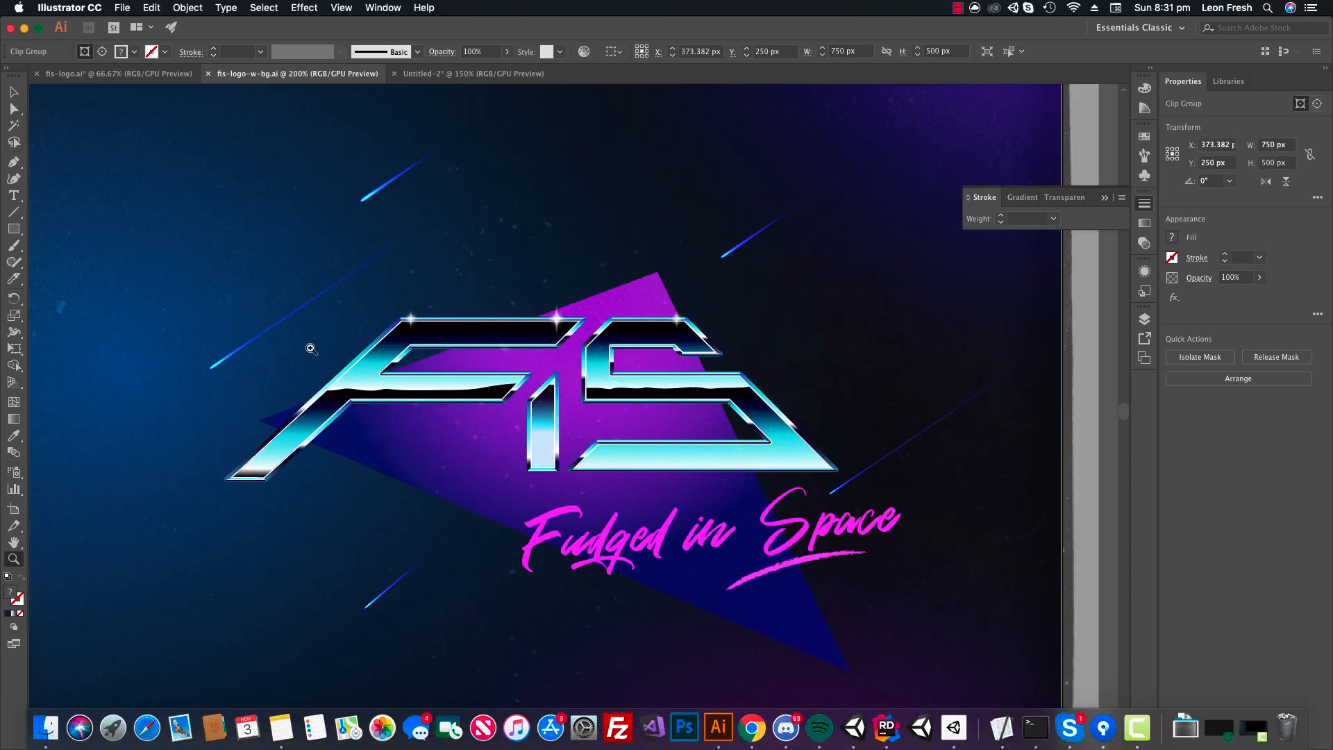
key("v")
left_click(427, 73)
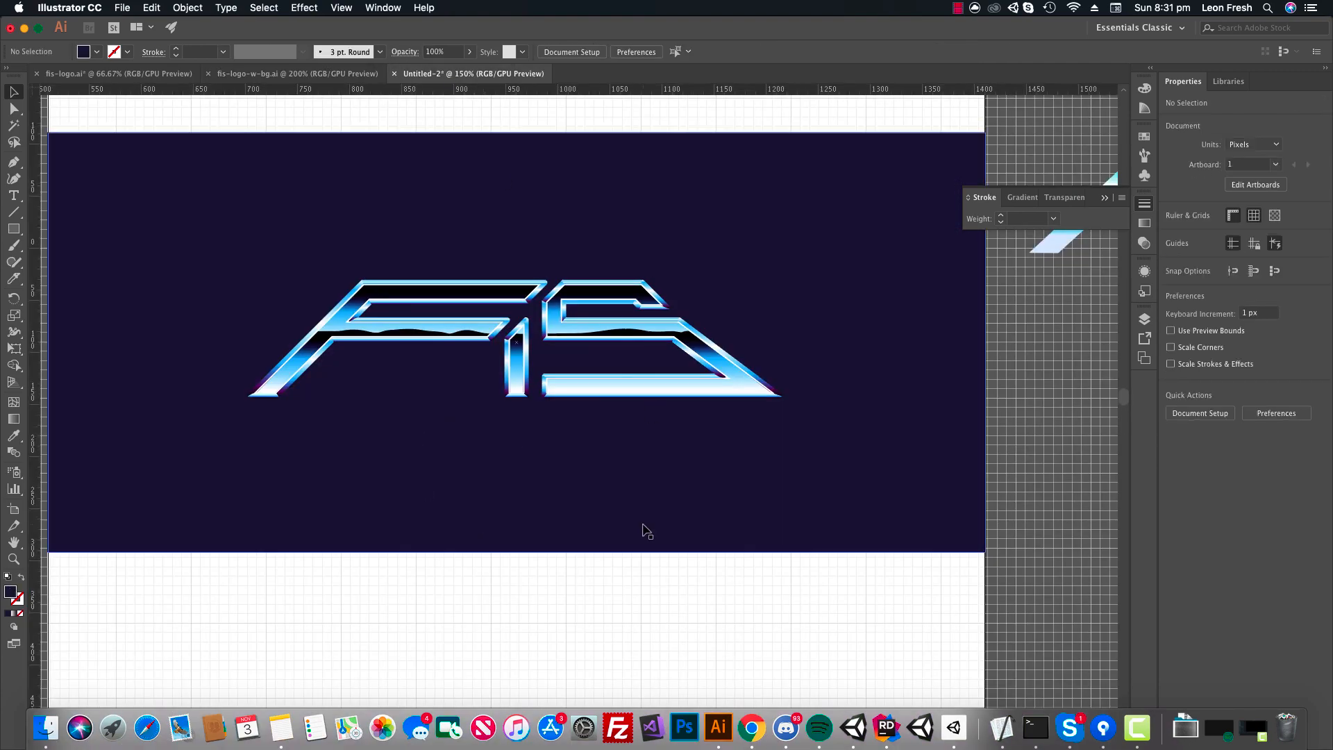
Switch to Chrome, view the falling-stars gradient night background among Freepik's stars results, and return to Illustrator.
left_click(751, 729)
scroll(937, 458, "down", 5)
scroll(937, 458, "up", 2)
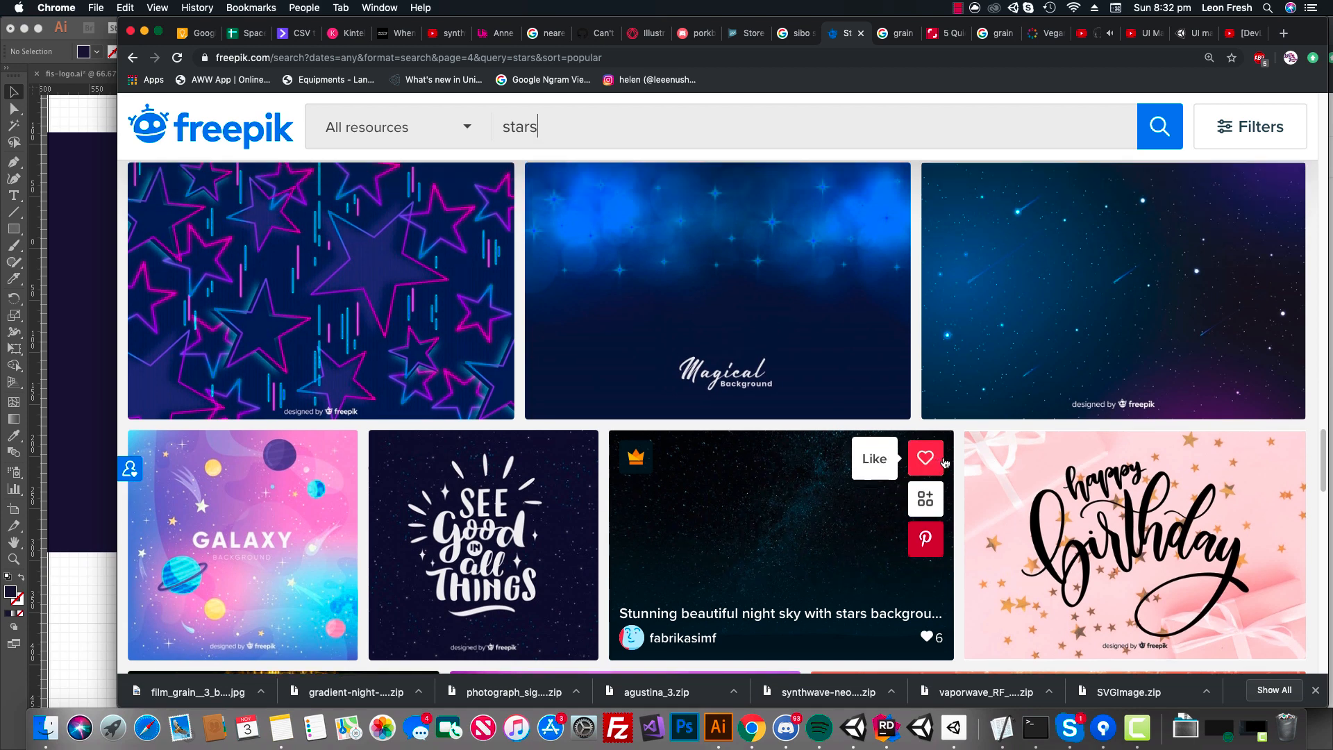
left_click(1096, 331)
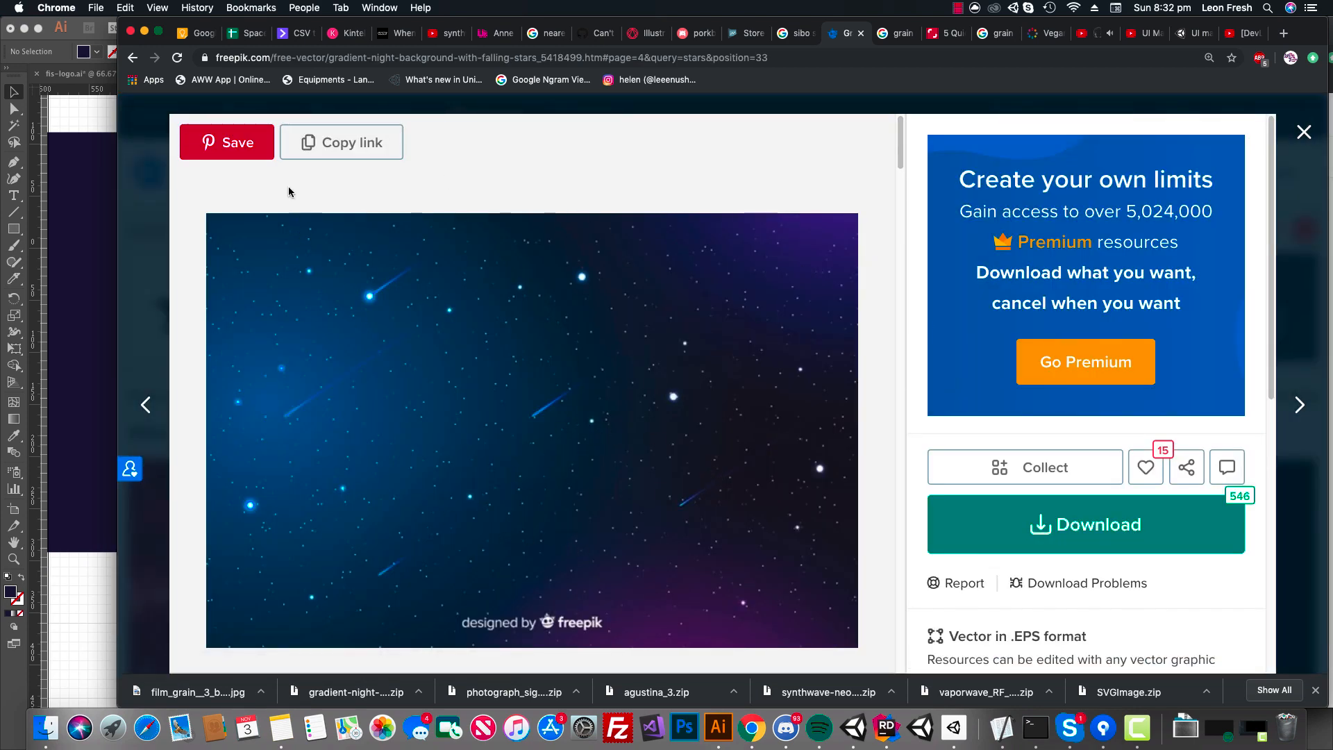
left_click(429, 58)
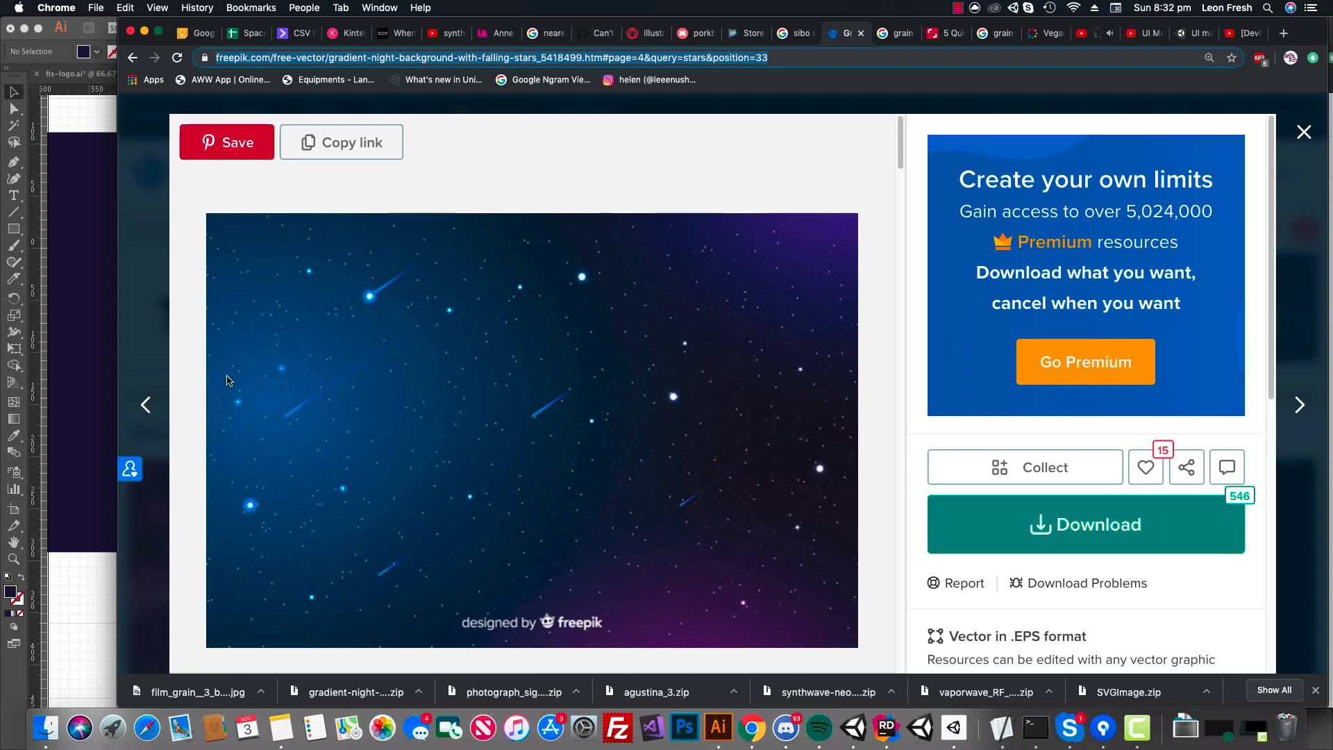
left_click(139, 319)
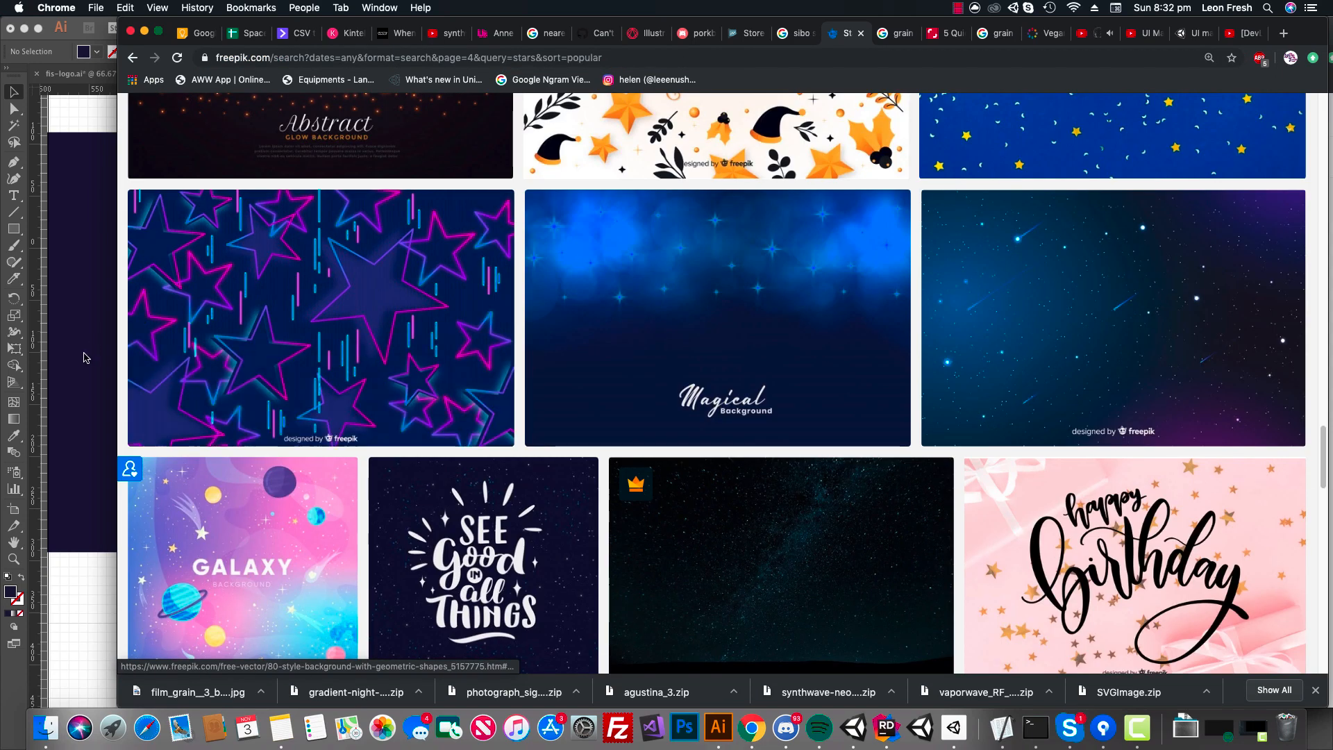
left_click(66, 345)
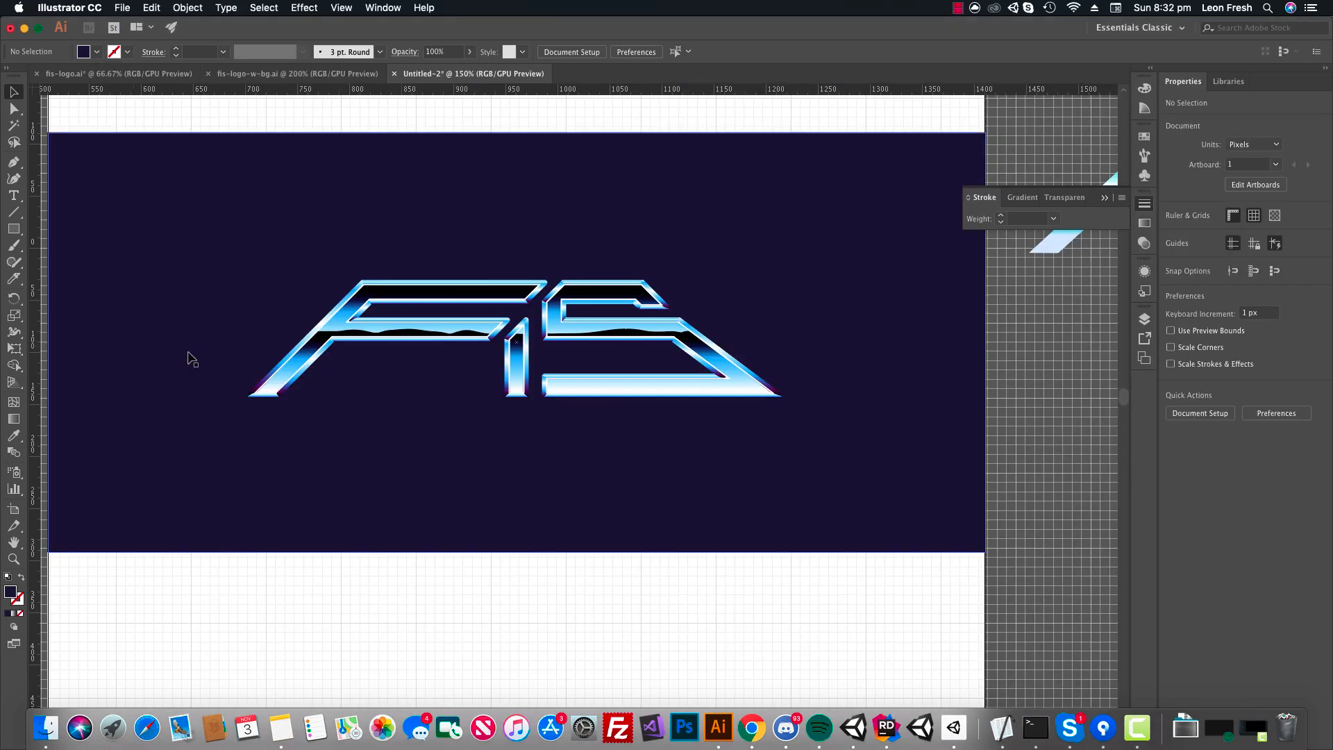
Copy the gradient night background and its shooting stars from the fis-logo-w-bg.ai document.
left_click(314, 74)
left_click(442, 386)
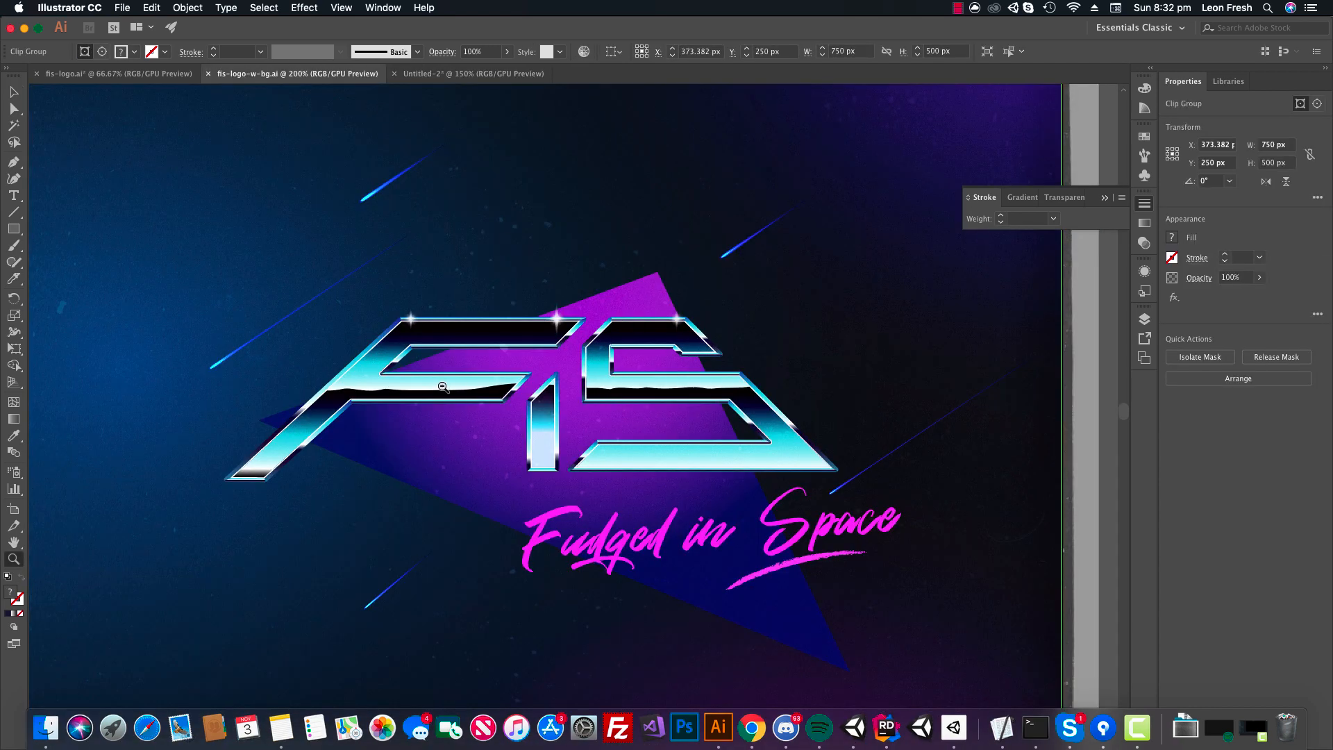
left_click(442, 386, "alt+super")
left_click(443, 386, "alt+super")
left_click(513, 377, "alt+super")
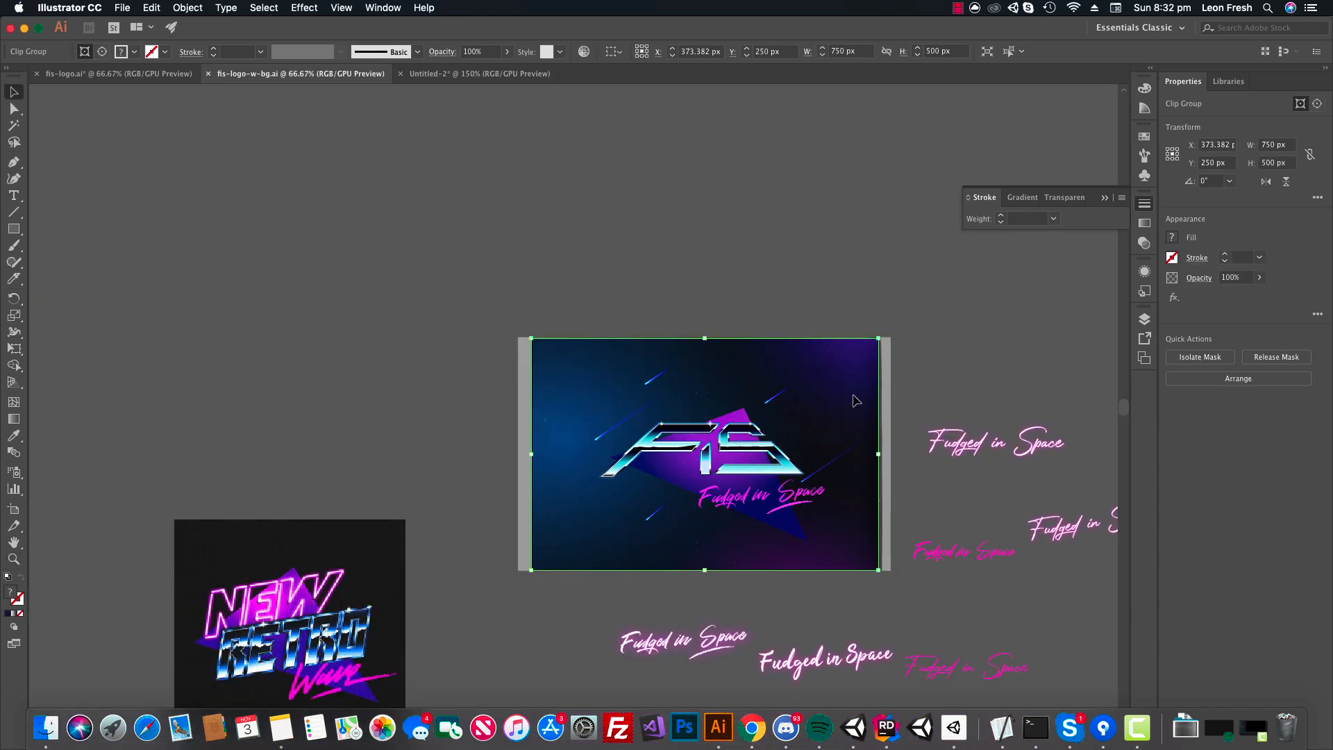
left_click_drag(859, 400, 618, 238)
key("super+z")
left_click(910, 316)
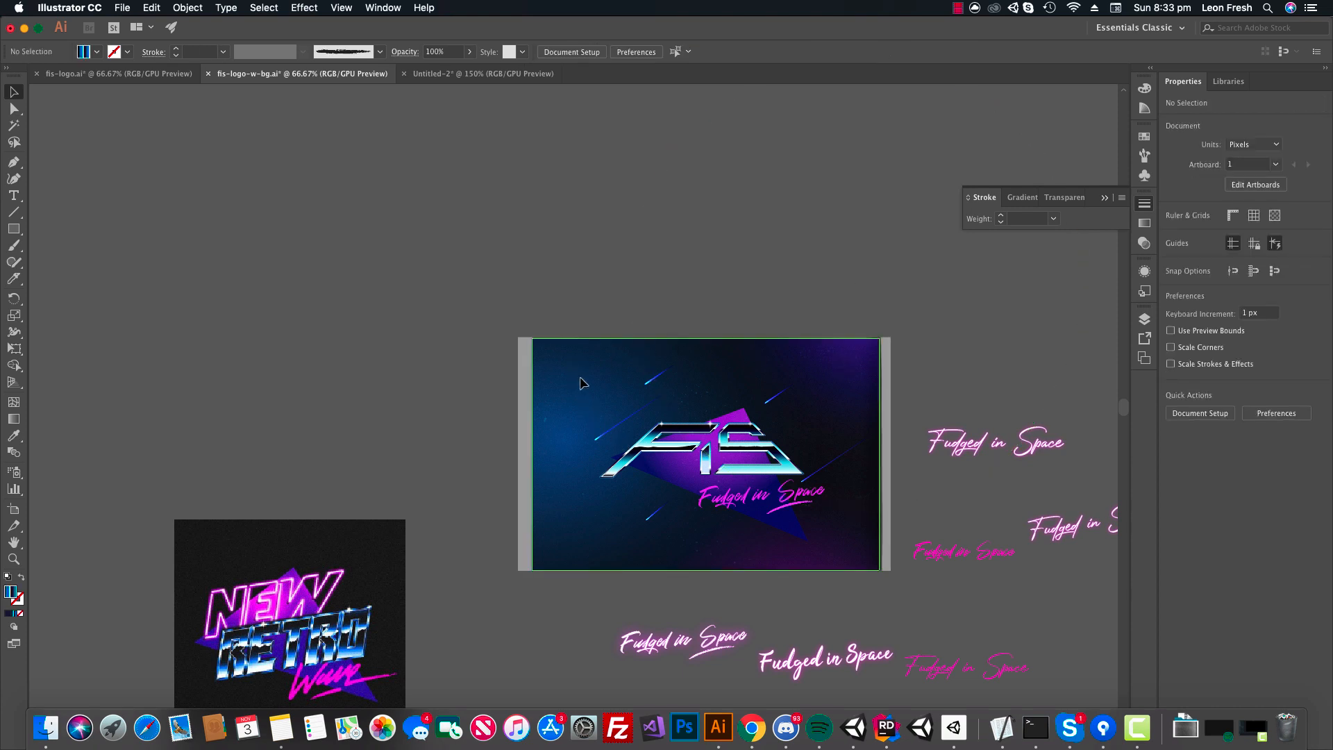
left_click_drag(582, 383, 540, 437)
key("super+z")
left_click(548, 294)
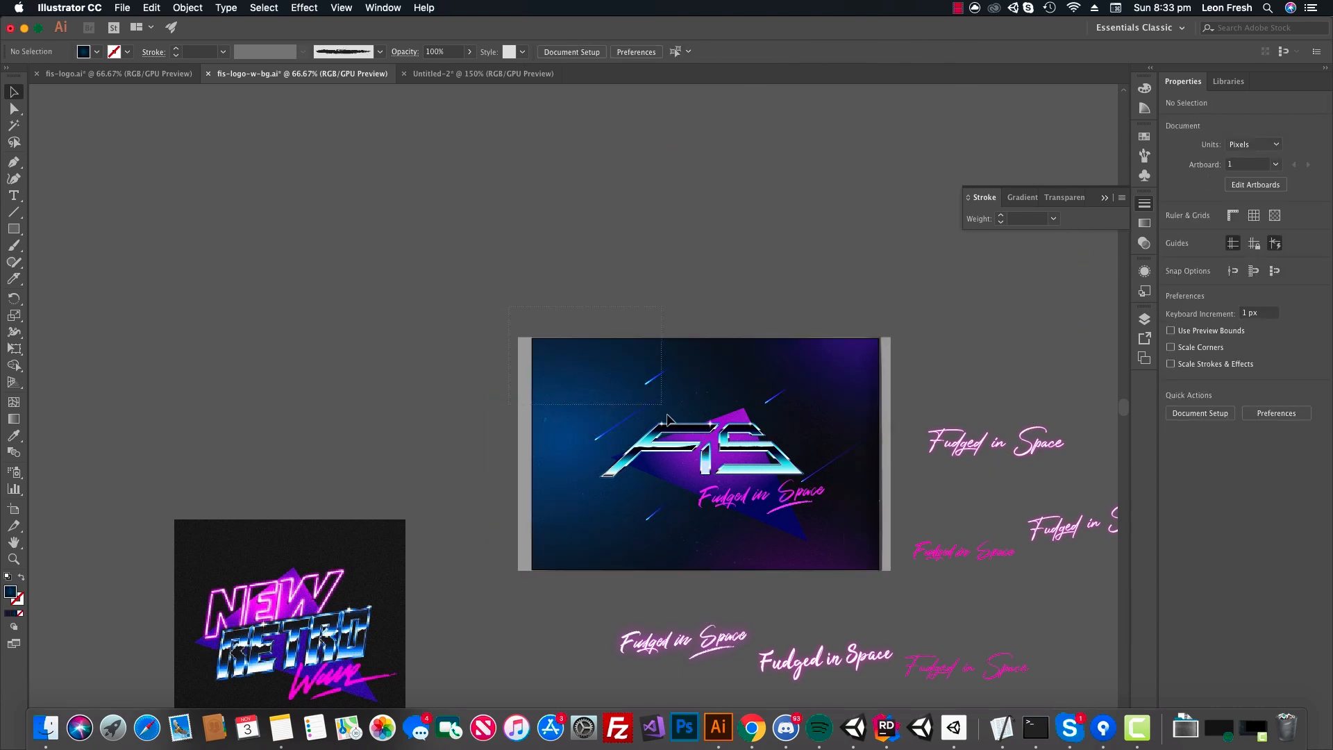
left_click(636, 430)
mouse_move(694, 414)
left_mouse_down()
mouse_move(654, 353)
mouse_move(494, 285)
left_mouse_up()
key("super+z")
Paste the night background into Untitled-2 below the dark logo banner and scale it to the artboard's full width.
left_click(455, 75)
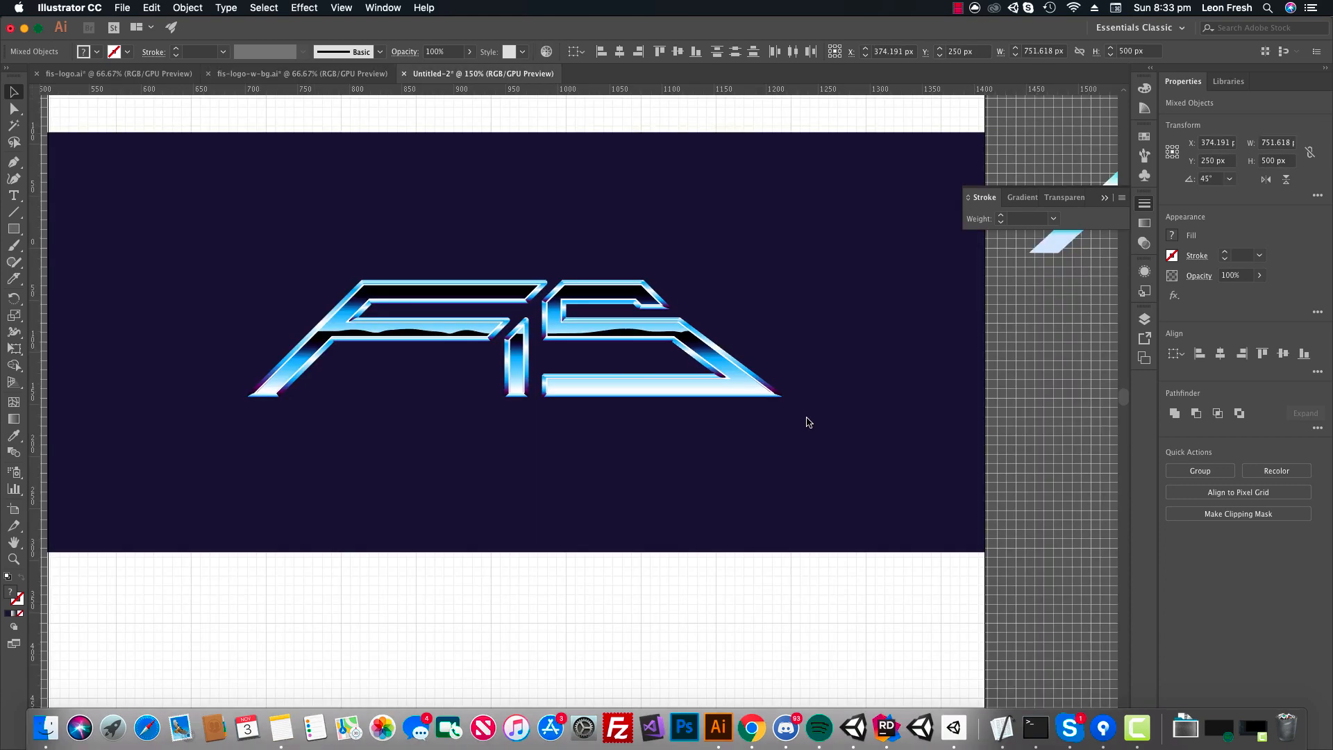
key("z")
left_click(663, 467, "alt")
left_click(661, 468, "alt")
left_click(660, 471, "alt")
left_click_drag(540, 488, 695, 323)
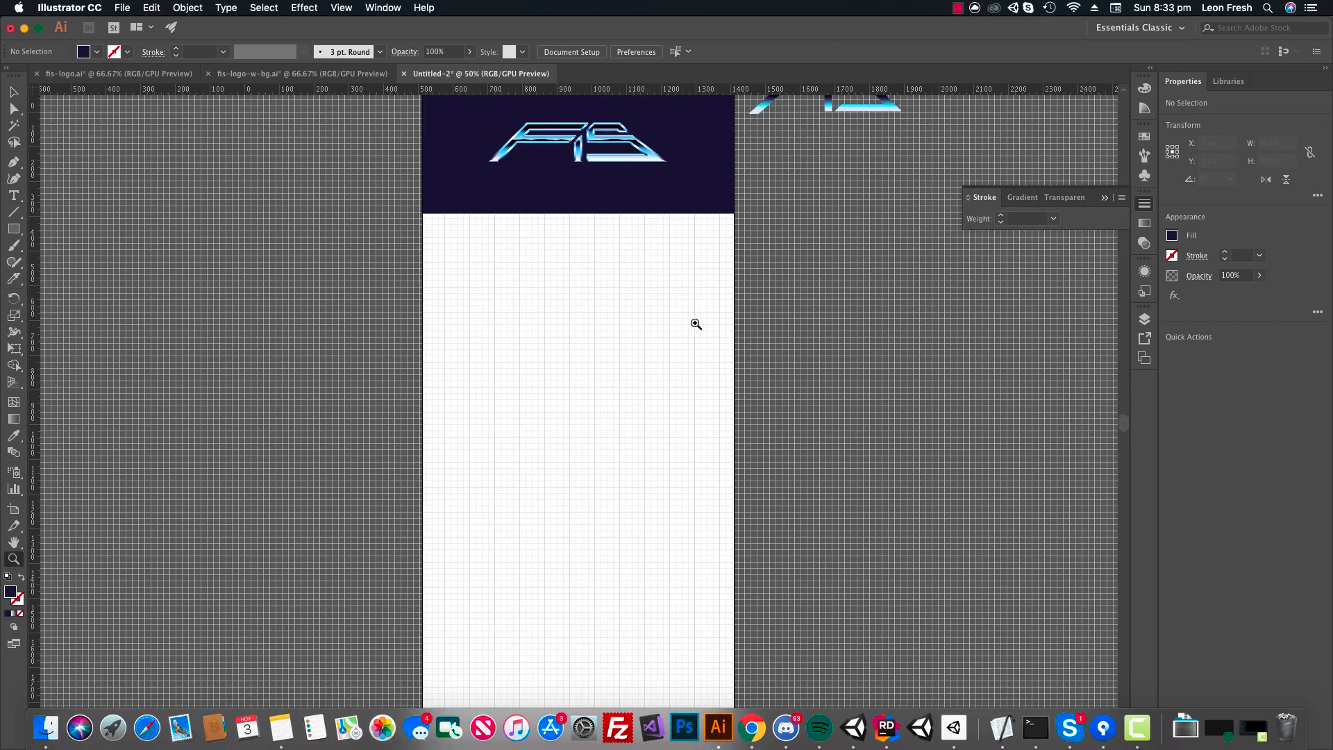
key("super+v")
left_click_drag(589, 372, 618, 380)
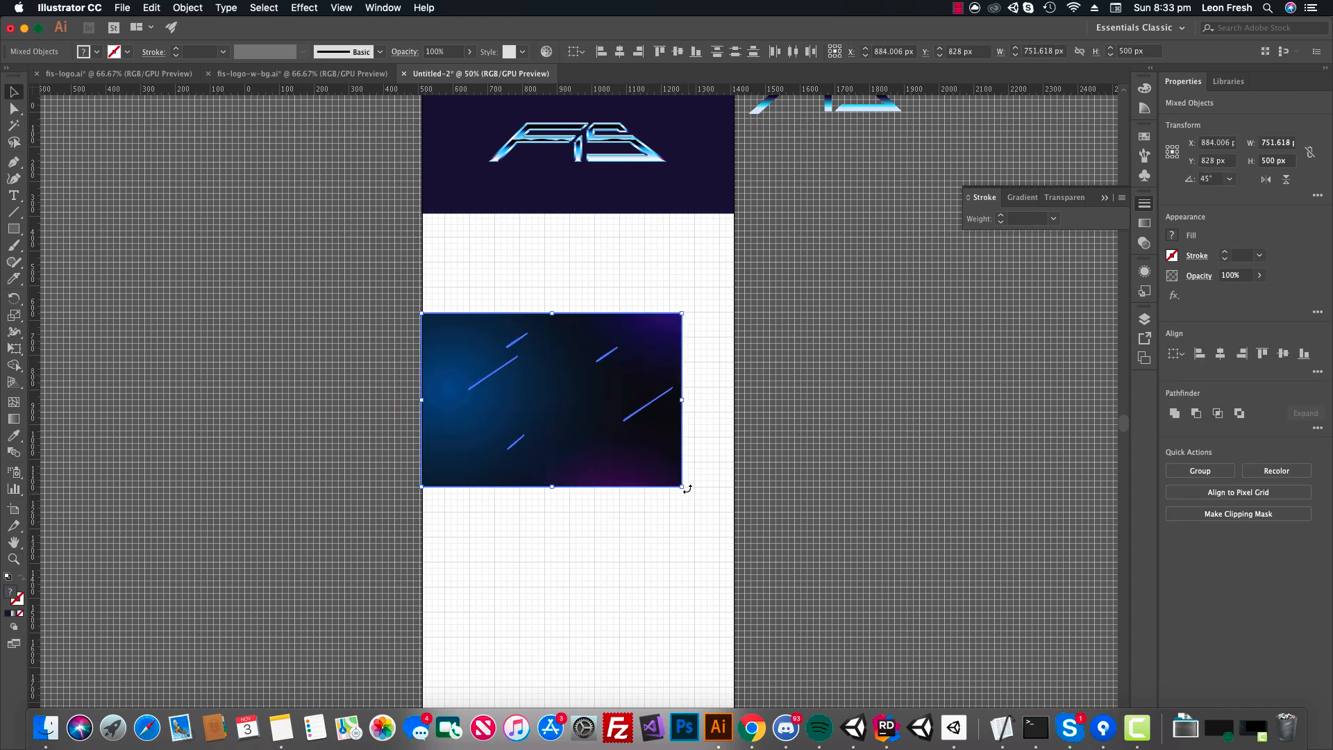
left_click_drag(682, 487, 722, 512)
left_click_drag(732, 520, 734, 521)
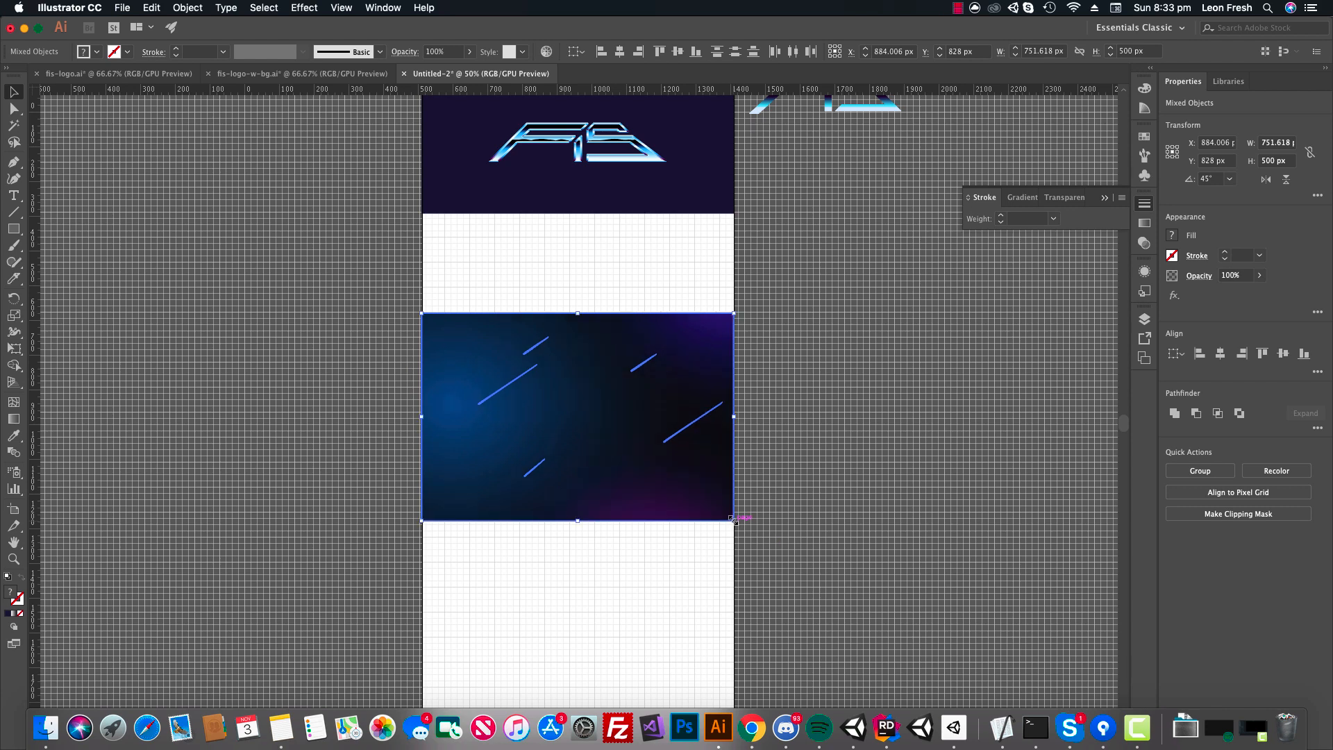
left_click(770, 388)
Duplicate the whole FIS logo from the dark banner, without its rectangle, onto the middle of the night background.
scroll(598, 309, "up", 3)
key("super+space")
double_click(595, 298)
left_click(643, 419)
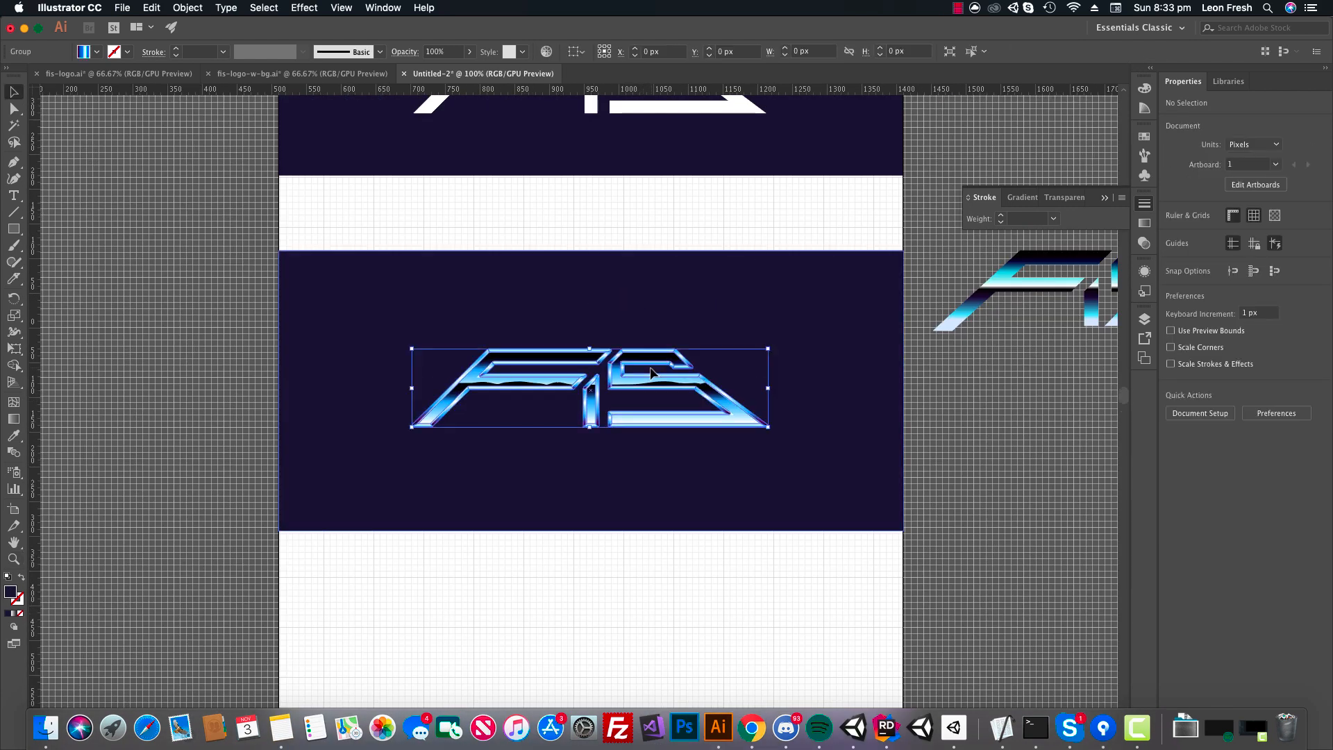
left_click_drag(761, 607, 434, 306)
left_click(789, 356, "shift")
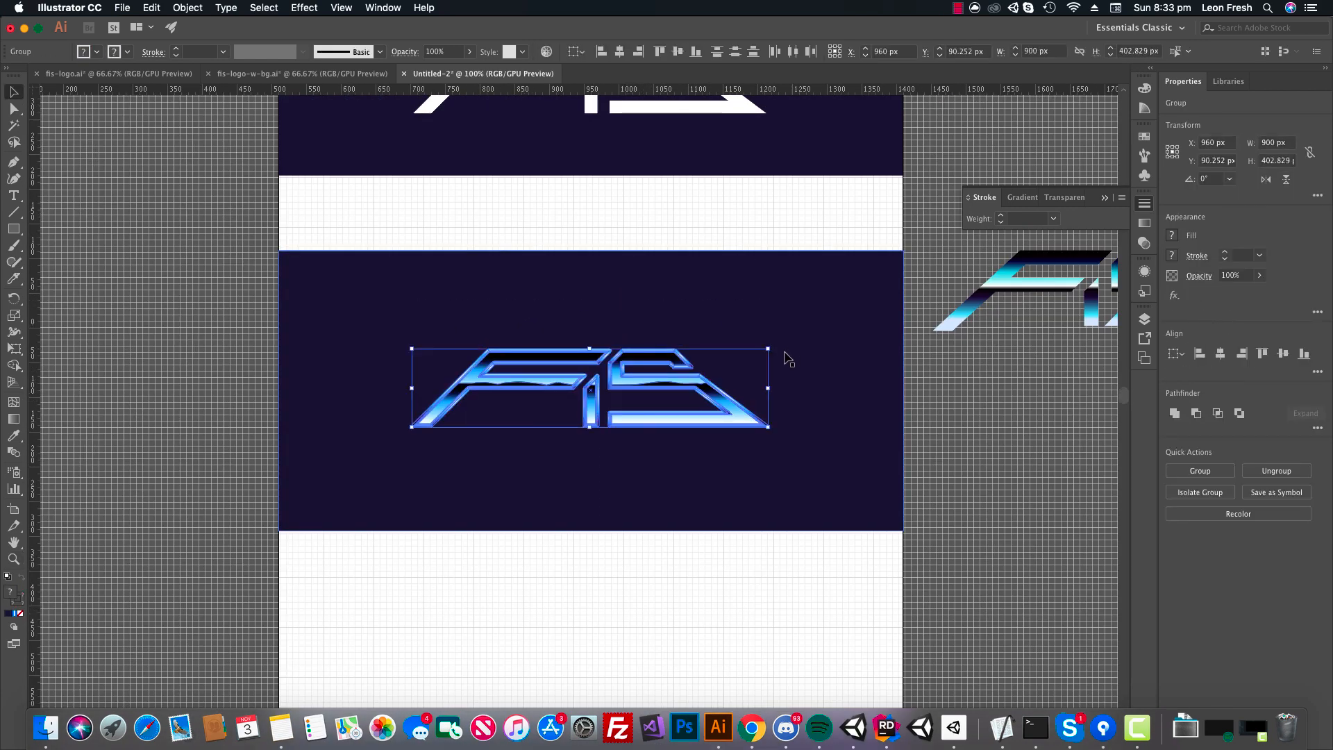
left_click(648, 560)
left_click(596, 409)
left_click_drag(593, 652, 601, 255)
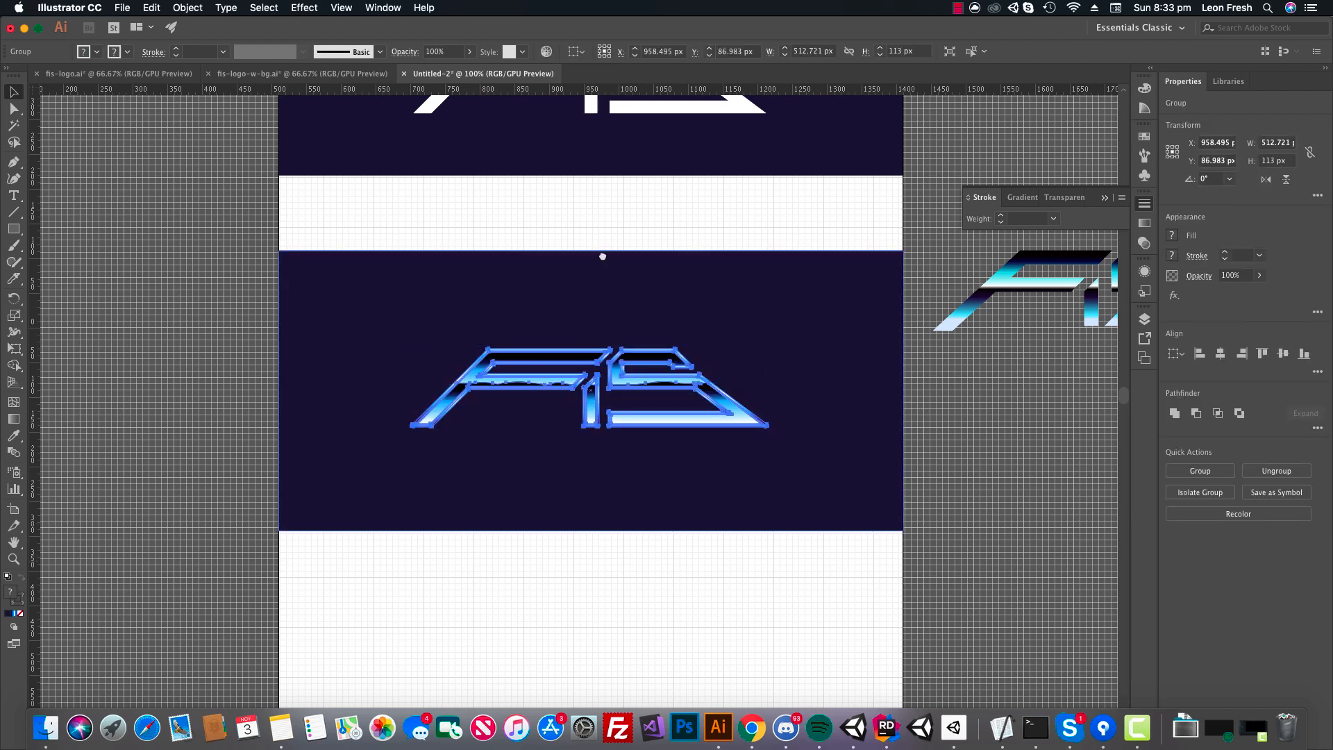
left_click(595, 375, "alt+super")
left_click_drag(604, 336, 610, 308)
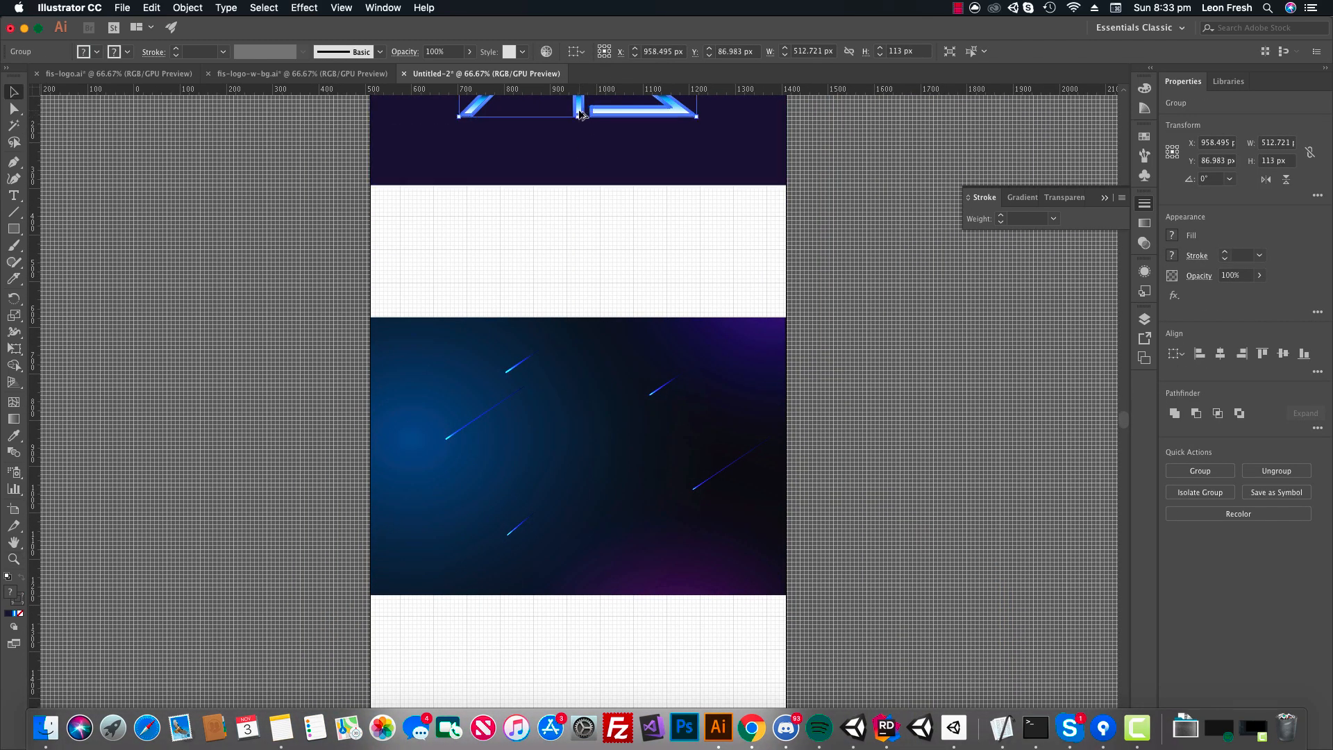
left_click_drag(580, 113, 579, 467)
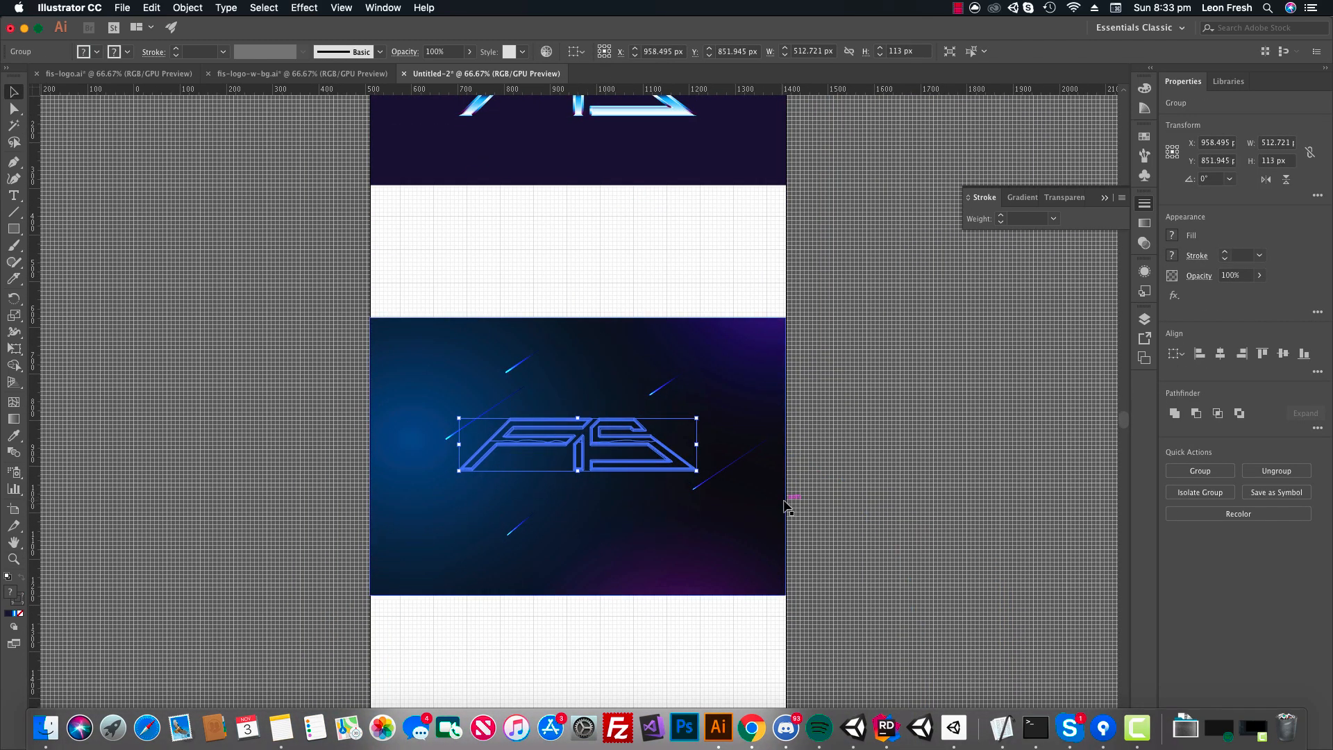
Bring the logo copy in front of the night background and nudge it up slightly.
left_click(904, 509)
scroll(732, 467, "up", 4)
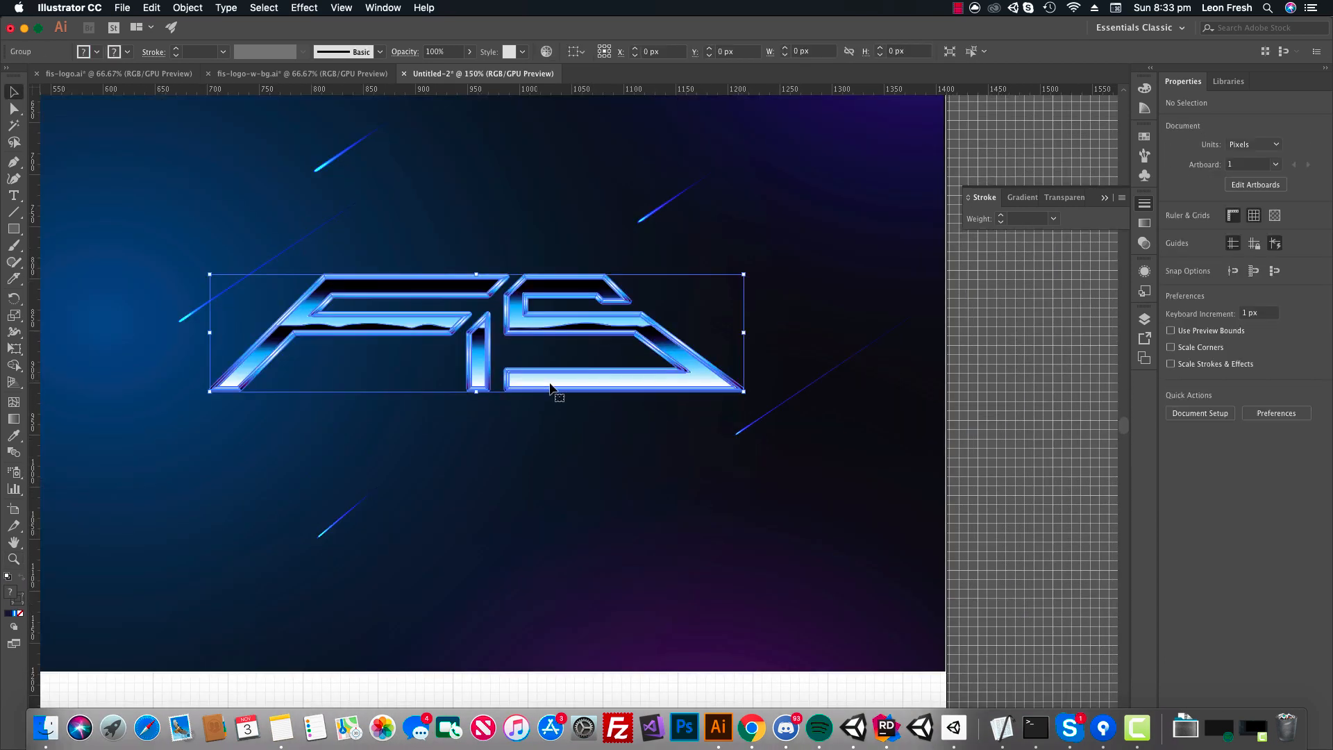
left_click_drag(549, 386, 549, 382)
left_click(383, 8)
mouse_move(281, 3)
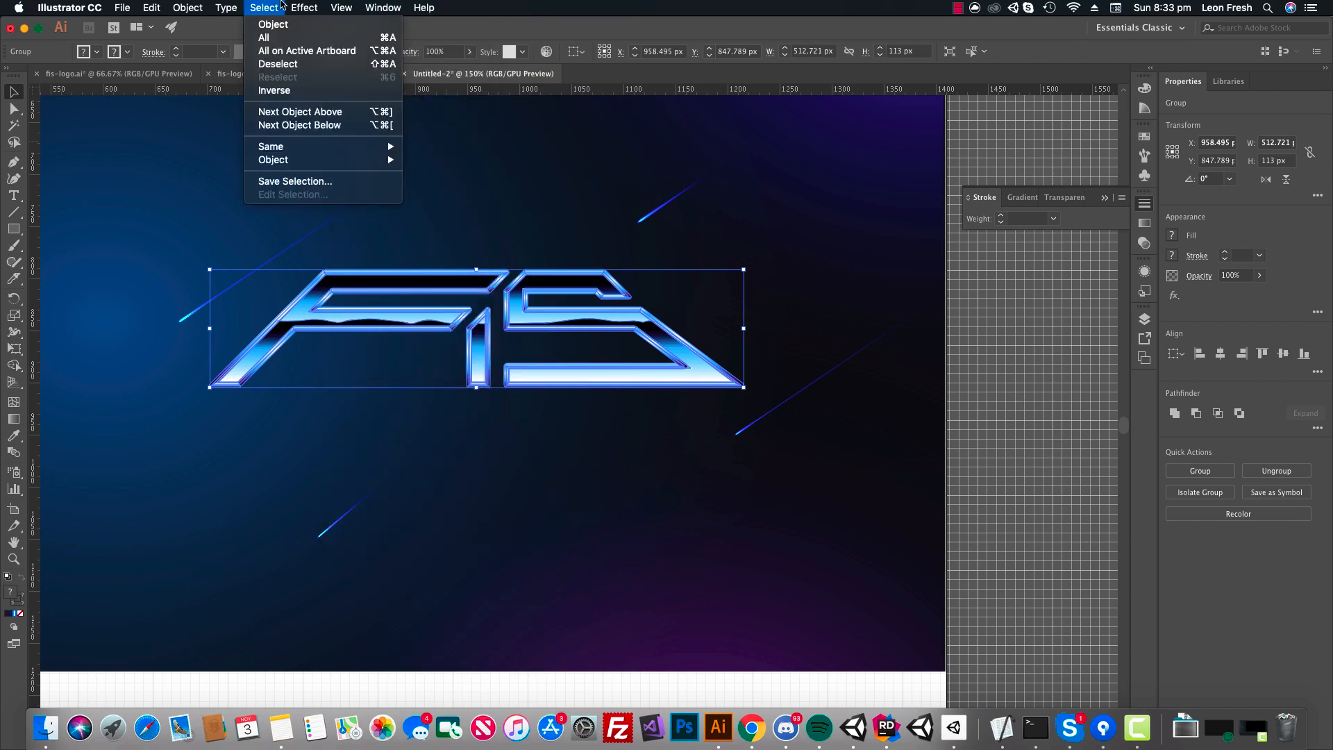
right_click(532, 332)
mouse_move(604, 478)
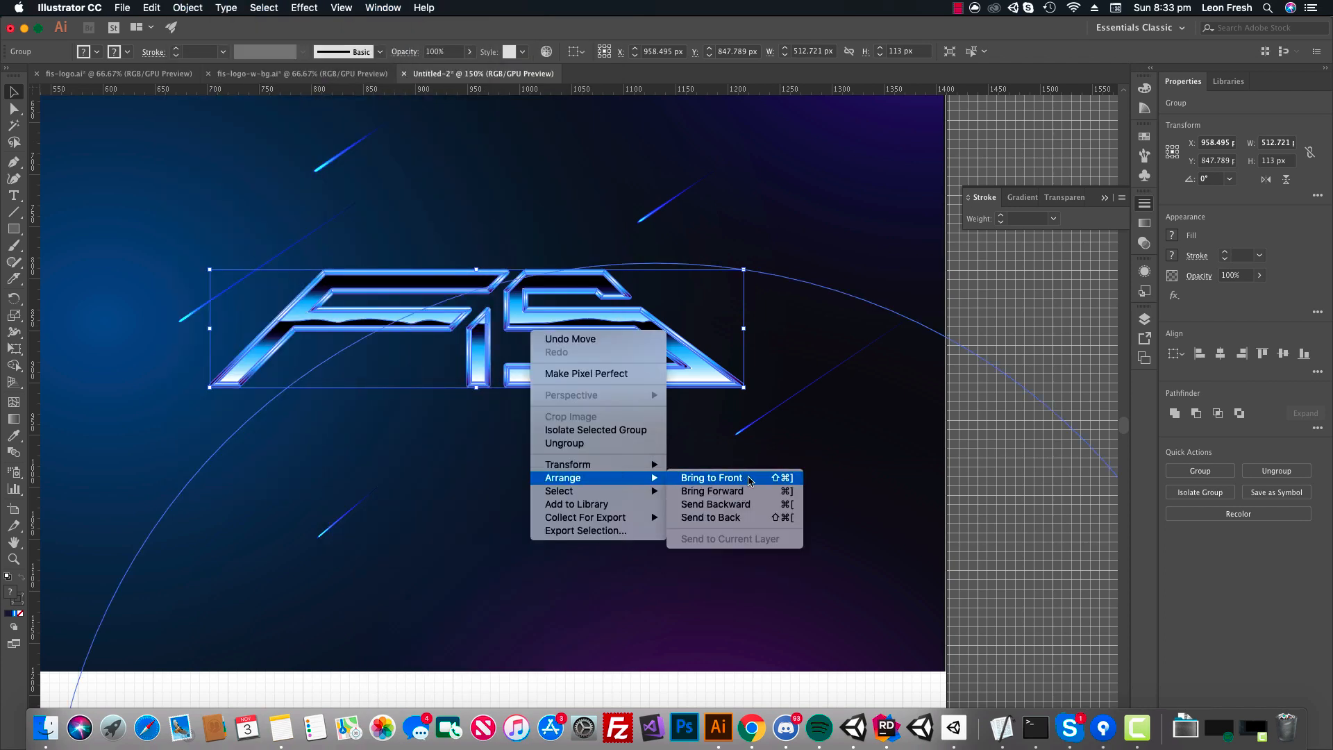
left_click(998, 414)
Move the logo copy slightly higher on the night background and deselect it.
key("z")
left_click(420, 378, "alt")
left_click(419, 378, "alt")
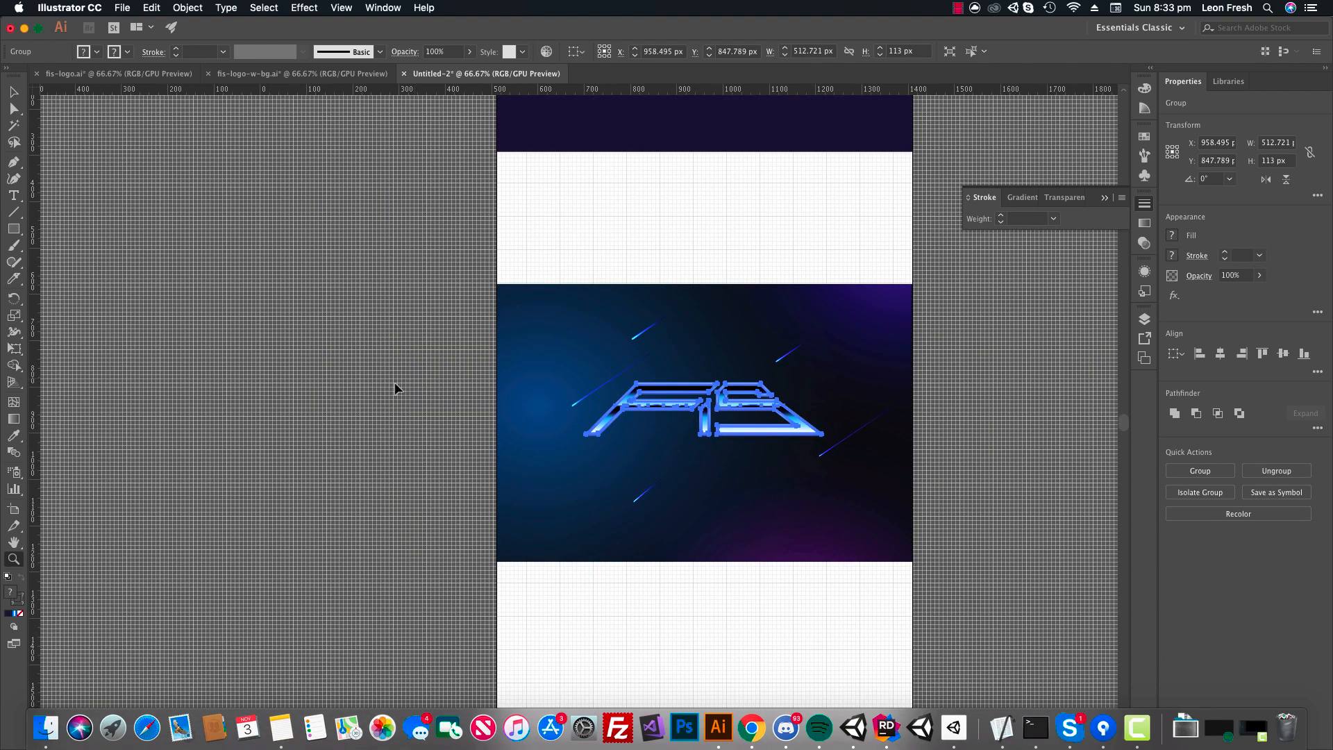
key("v")
left_click(394, 383)
key("space")
left_click_drag(517, 432, 513, 510)
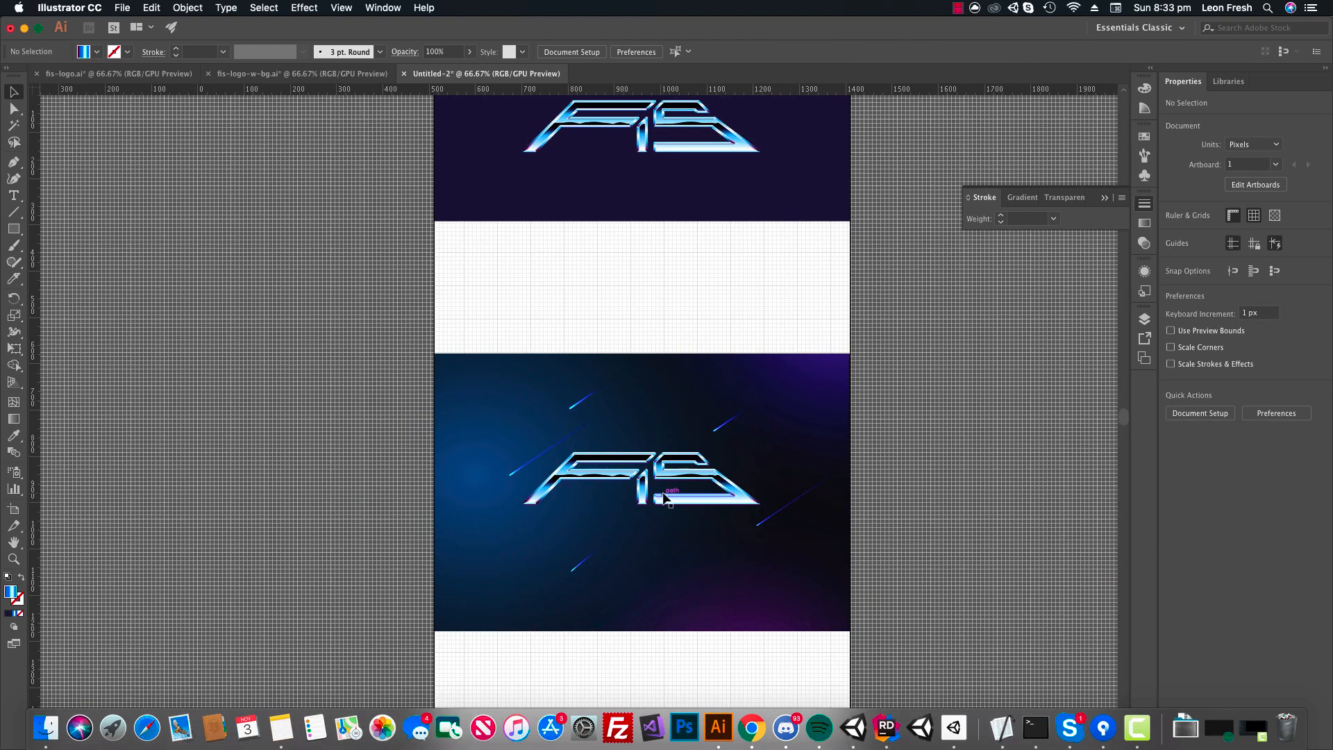
left_click_drag(664, 497, 600, 404)
left_click(860, 441)
Examine the logo on the night background at different magnifications.
key("z")
left_click(623, 468)
left_click(568, 398)
key("space")
left_click(605, 429)
left_click(580, 442, "alt")
left_click(582, 433, "alt")
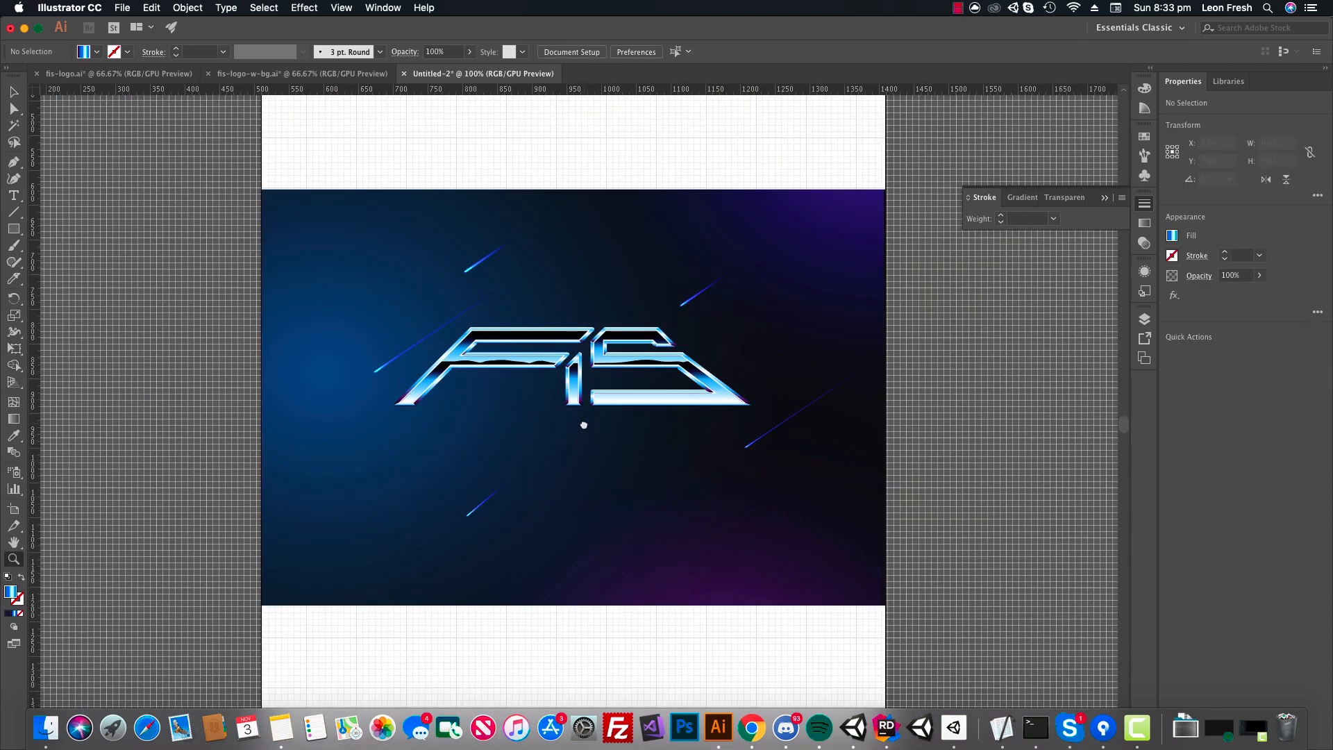
left_click(583, 417)
key("space")
left_click_drag(466, 333, 480, 345)
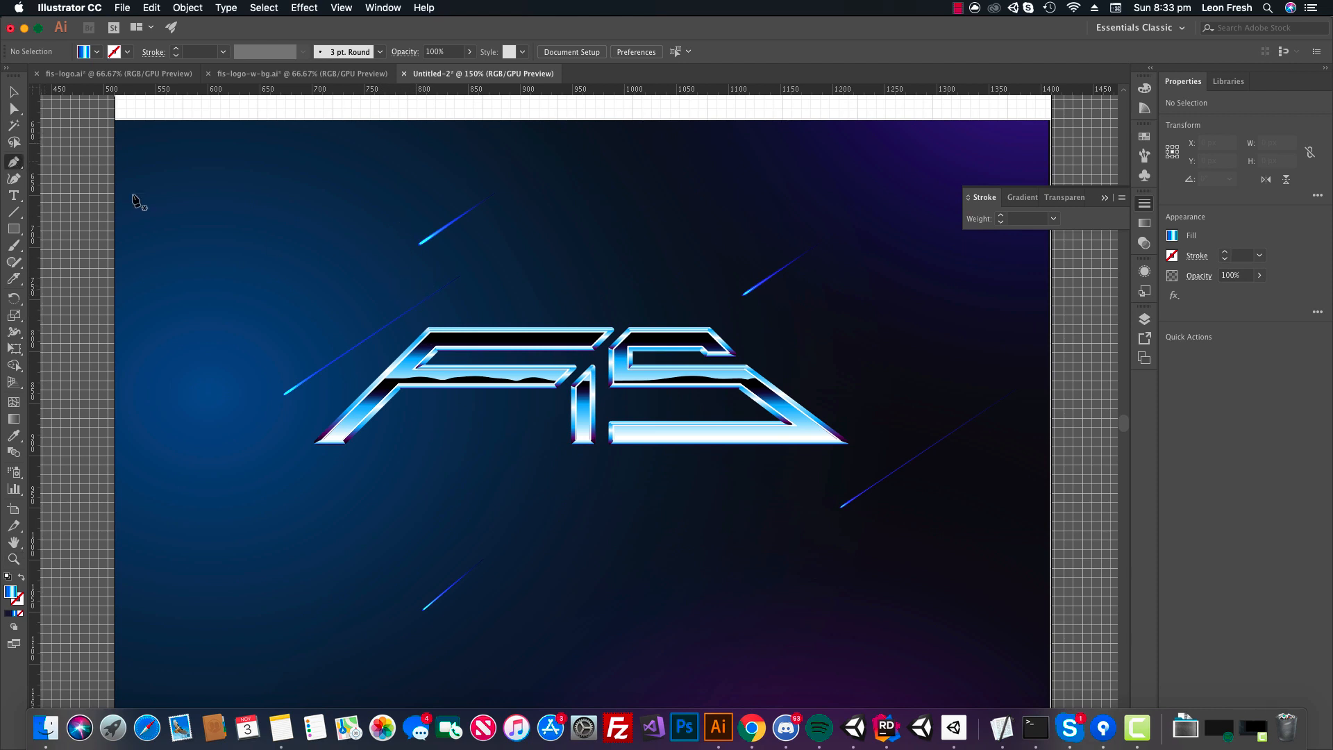
Draw a large filled triangle over the logo with the Pen tool and adjust its corners to about 597 by 403 px.
left_click(534, 288)
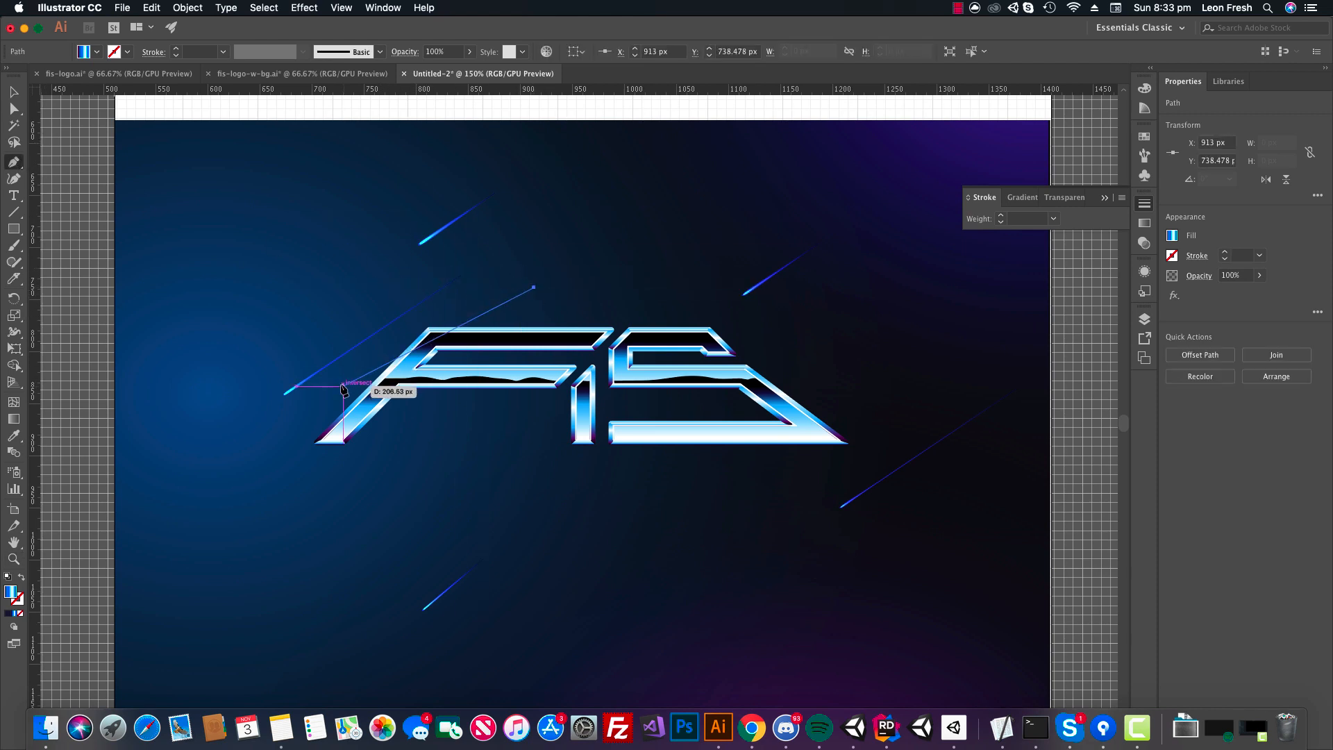
left_click(322, 393)
left_click(870, 635)
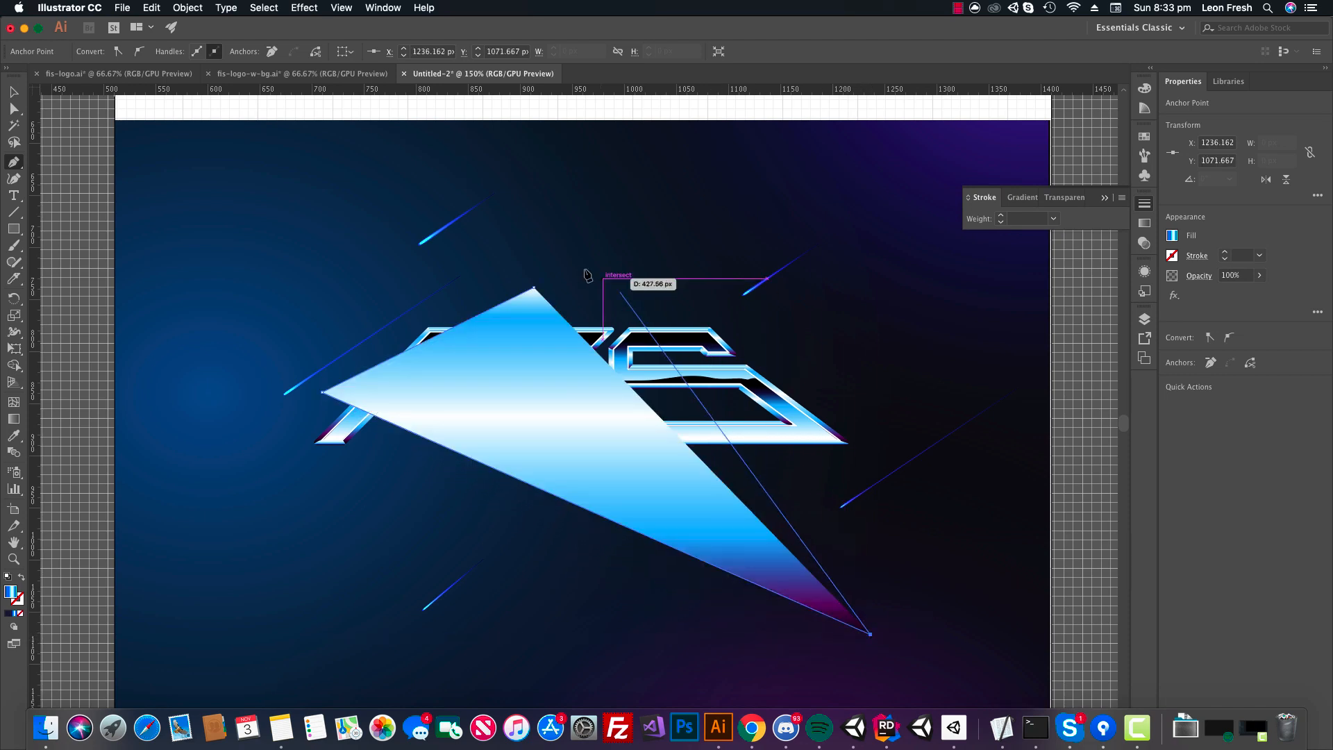
key("a")
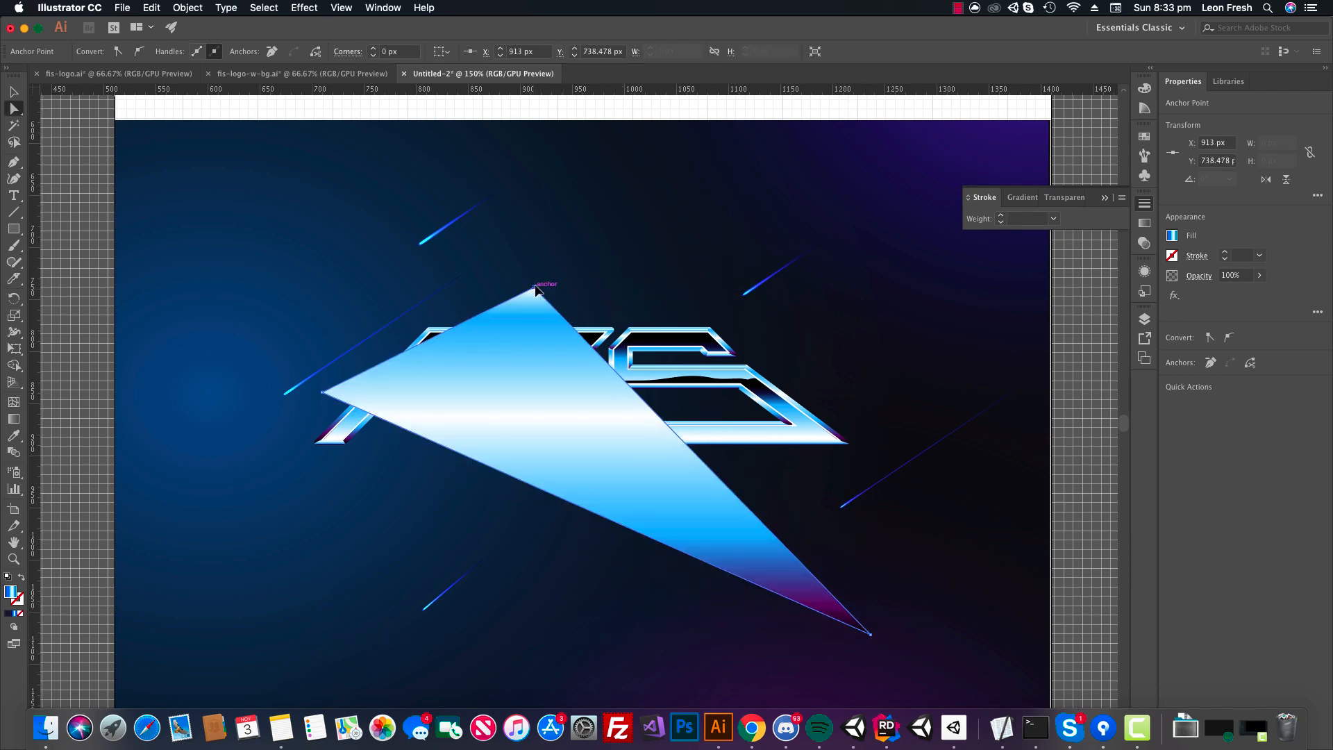
left_click_drag(534, 288, 620, 255)
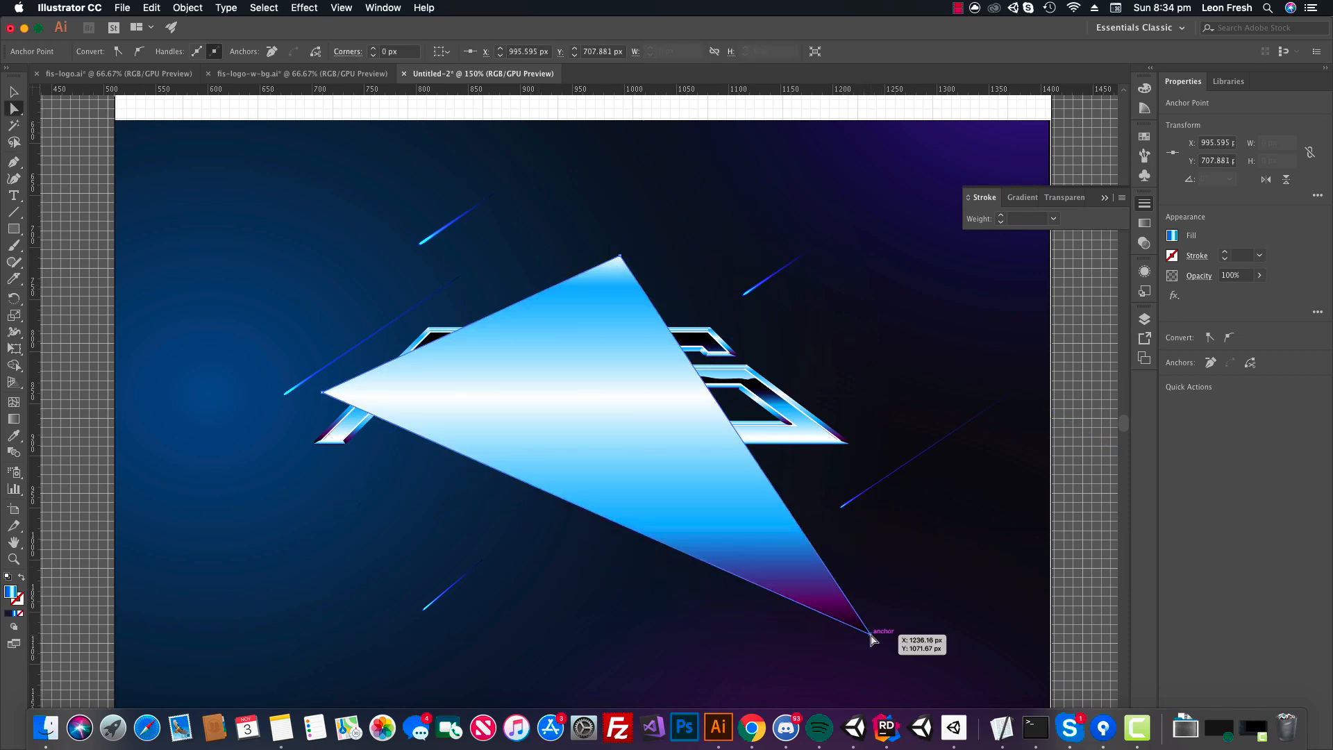
left_click_drag(871, 635, 923, 628)
left_click_drag(620, 258, 630, 258)
left_click_drag(924, 628, 942, 679)
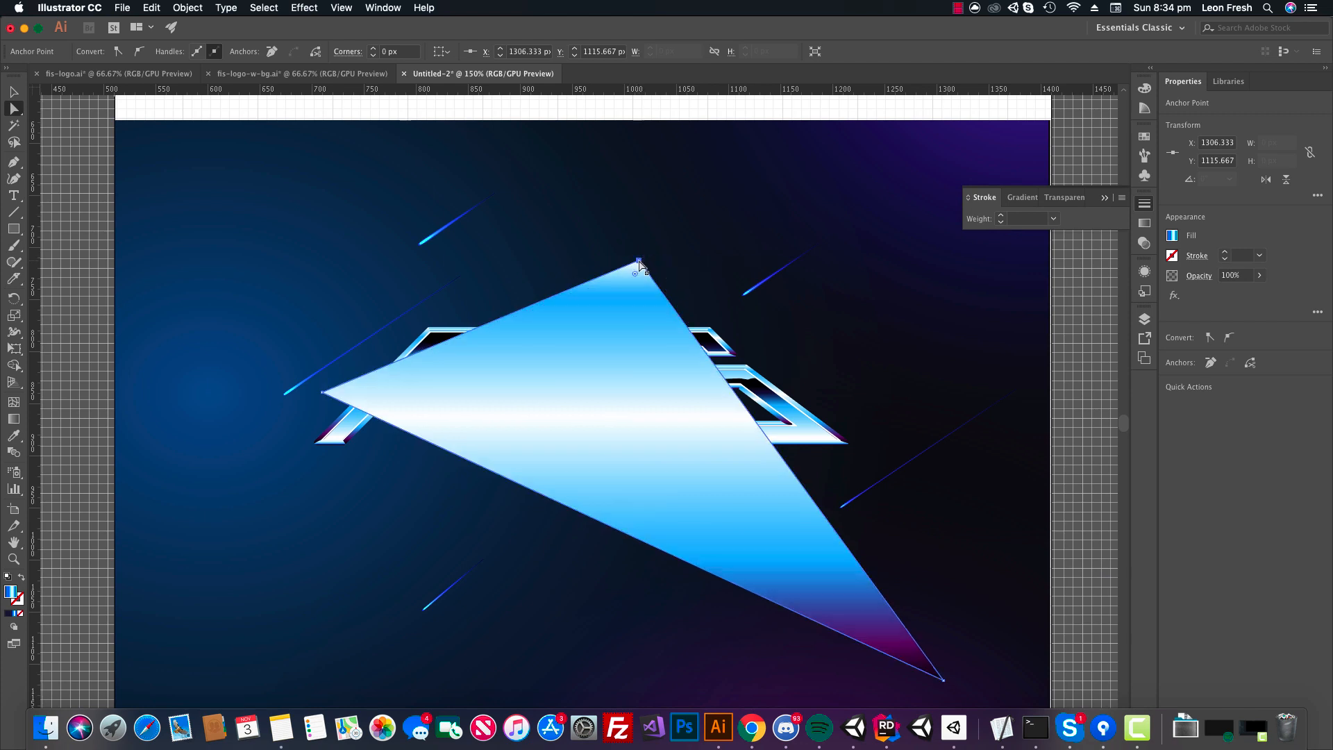
Change the triangle's fill to a radial gradient stretched diagonally from its upper-left edge past its lower-right corner.
key("g")
left_click(1144, 245)
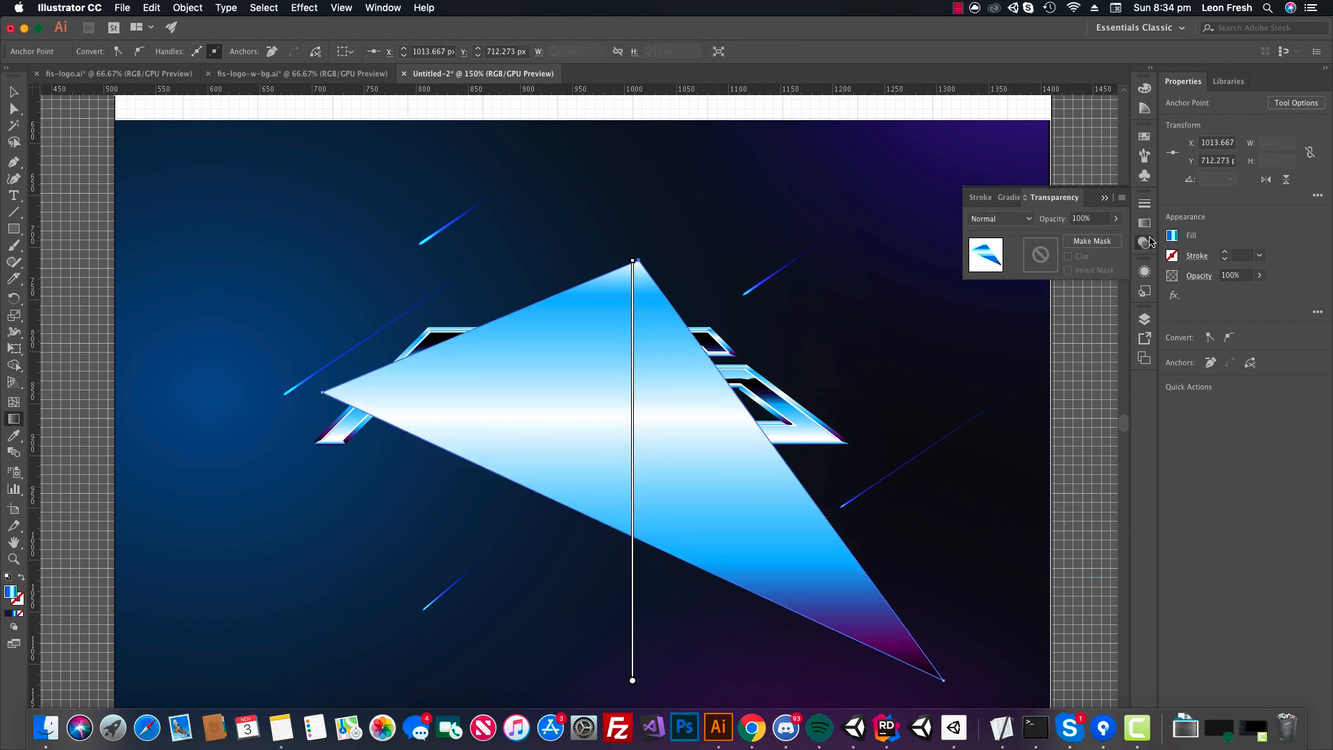
left_click(1146, 225)
left_click(1073, 218)
left_click(1062, 246)
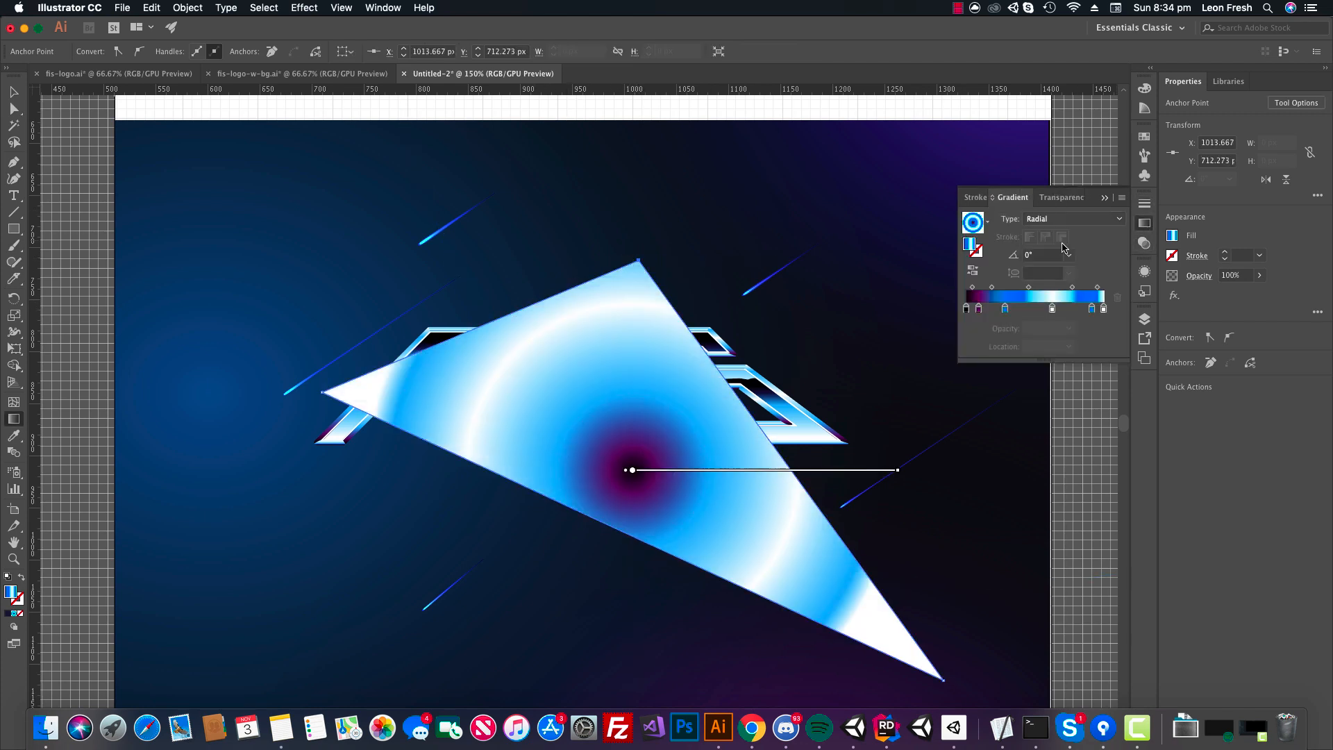
mouse_move(525, 290)
left_mouse_down()
mouse_move(960, 669)
mouse_move(974, 704)
left_mouse_up()
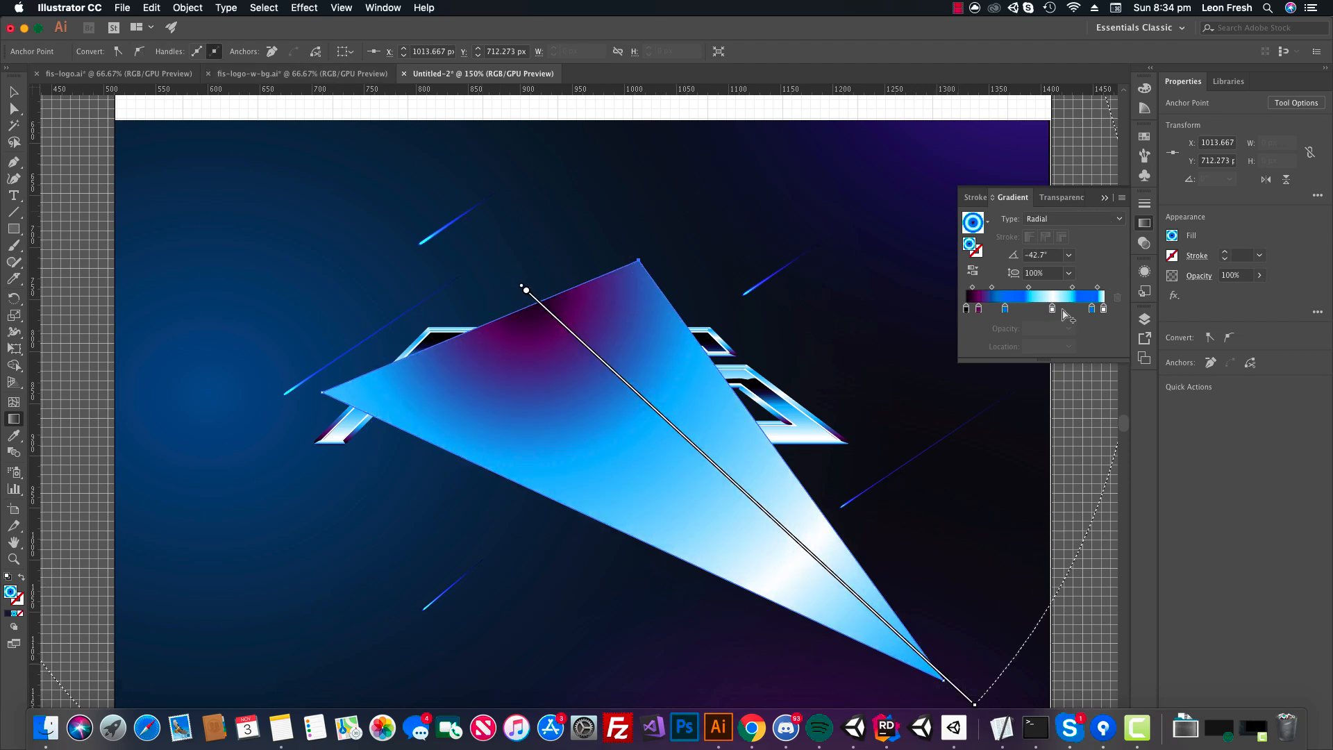
Reduce the triangle's gradient to one purple and one blue stop, placing the blue stop at 100%.
left_click_drag(1052, 308, 1097, 496)
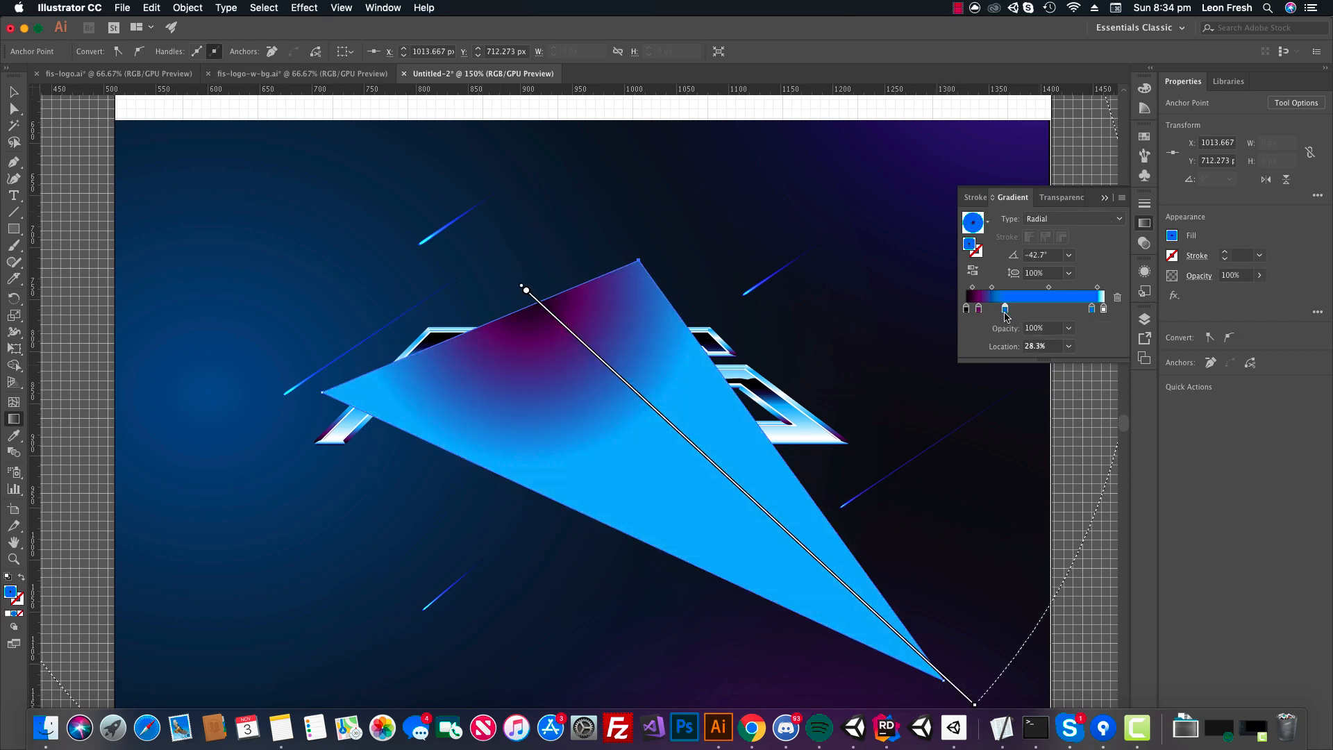
left_click_drag(1005, 308, 1018, 642)
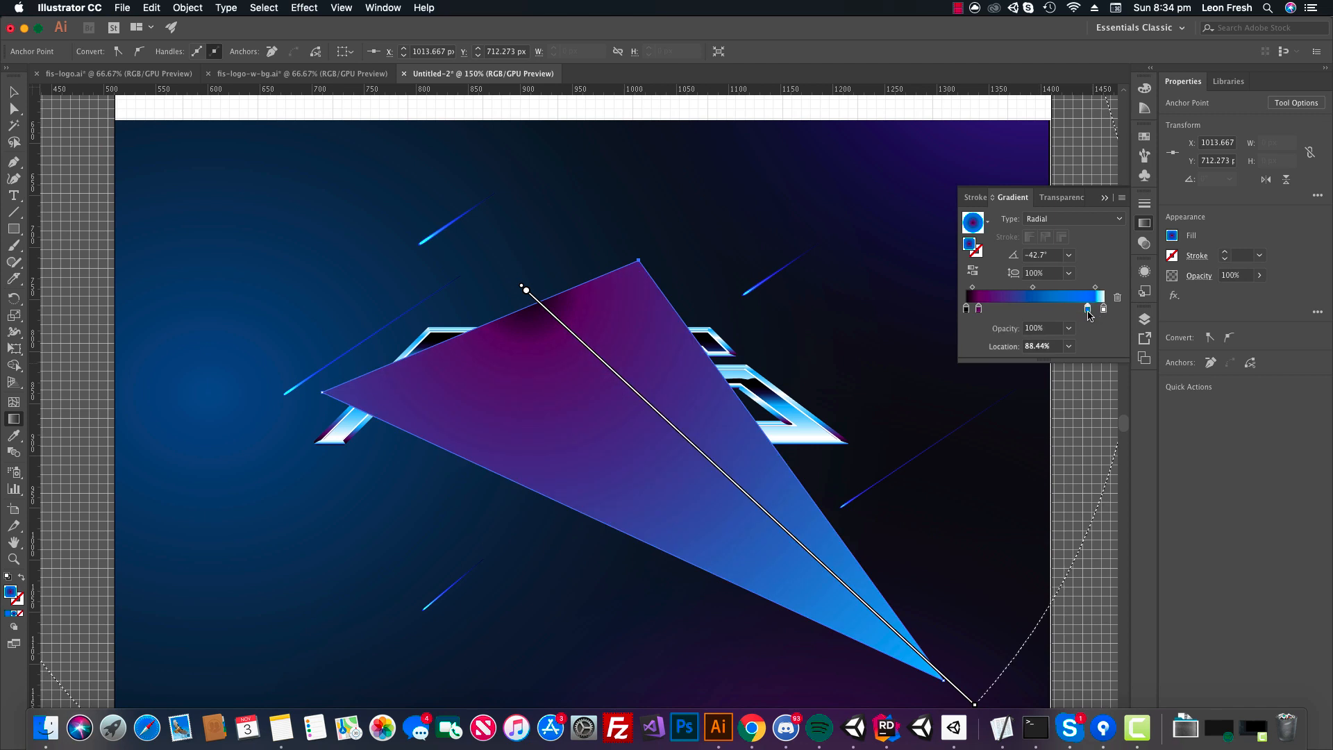
left_click_drag(968, 314, 955, 381)
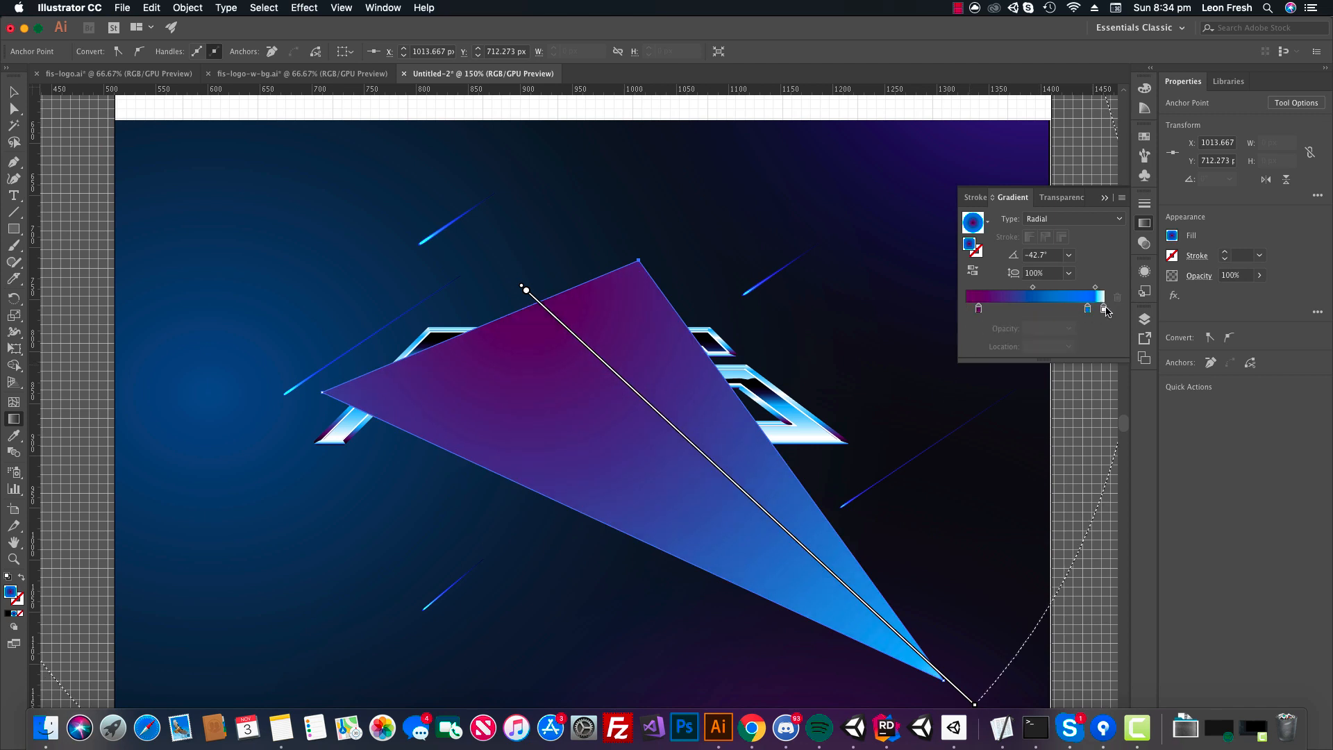
left_click_drag(1107, 355, 1105, 378)
left_click_drag(1093, 307, 1104, 308)
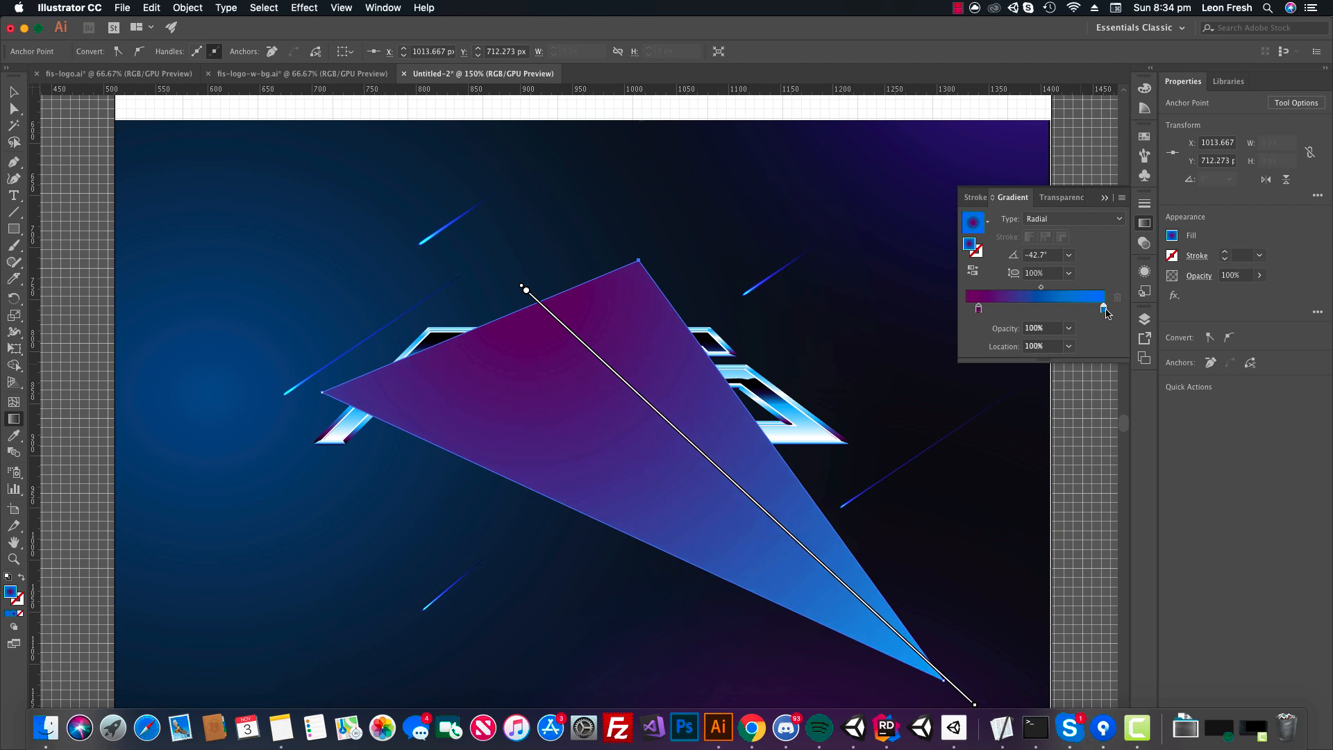
Recolor the gradient's outer stop deep blue and redraw the radial gradient across the triangle at about -57.5°.
double_click(1103, 308)
left_click(1051, 448)
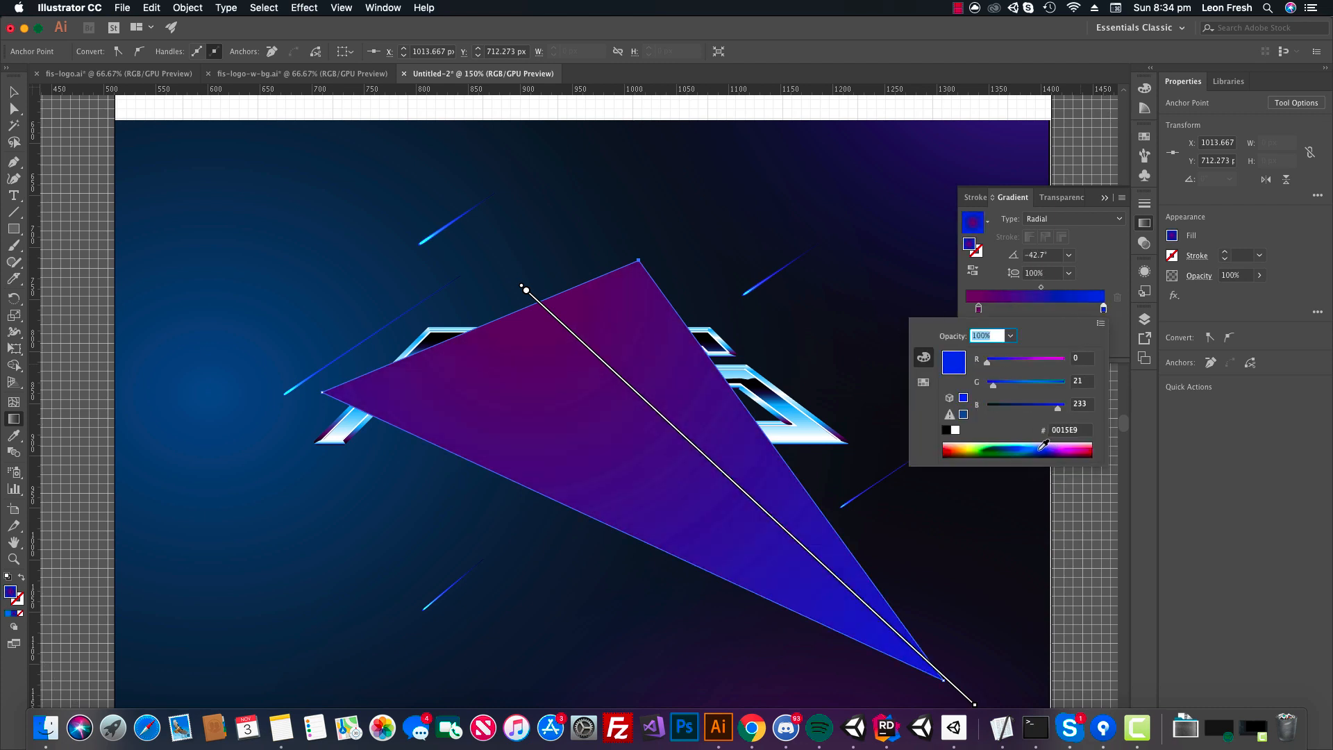
left_click(587, 290)
mouse_move(583, 309)
left_mouse_down()
mouse_move(886, 681)
mouse_move(747, 628)
left_mouse_up()
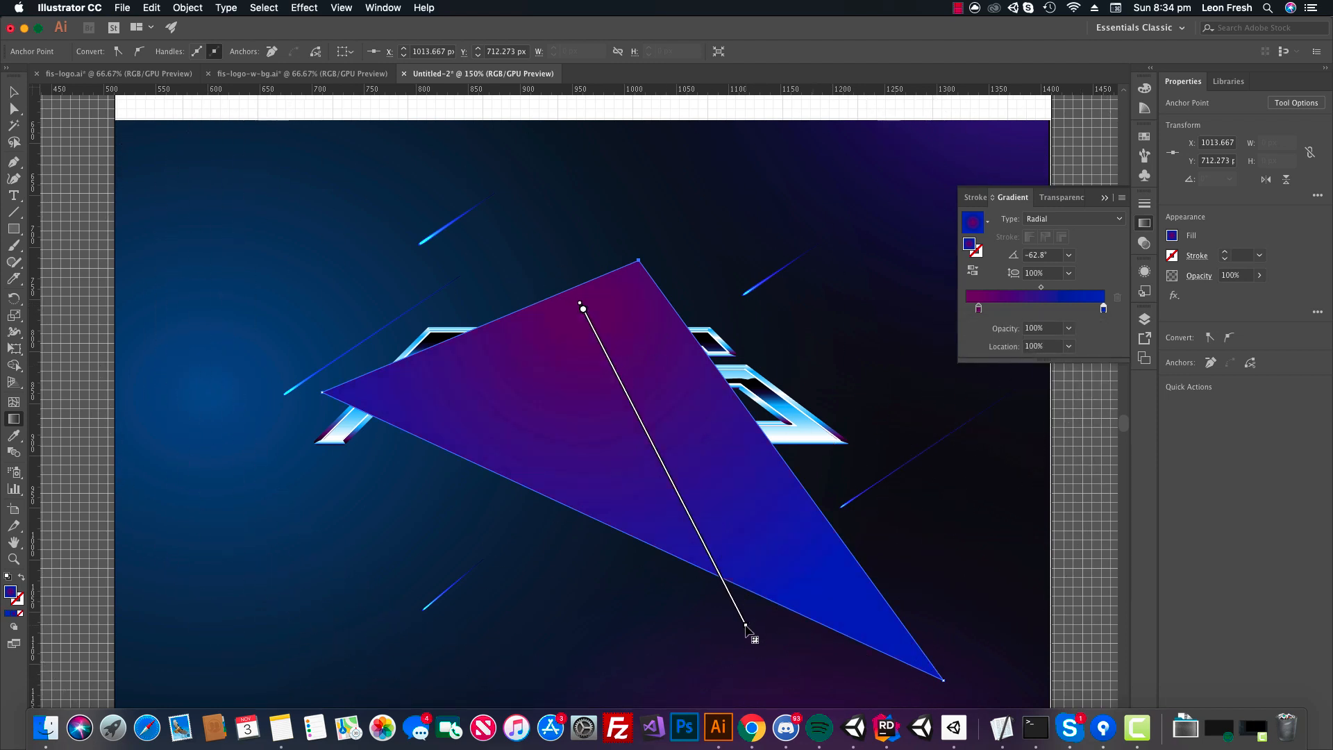
left_click_drag(556, 315, 764, 639)
Send the triangle behind the FIS logo and deselect it.
key("v")
left_click(1046, 527)
left_click(704, 538)
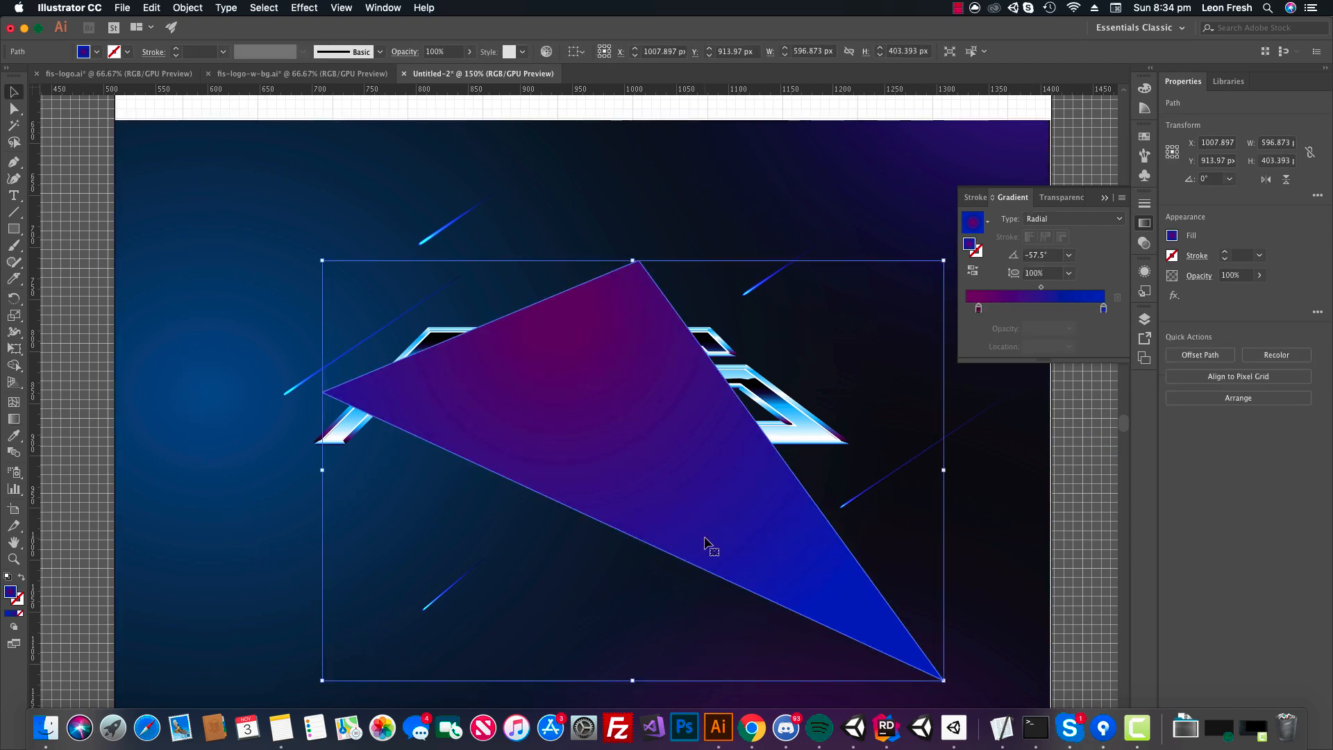
key("super+bracketleft")
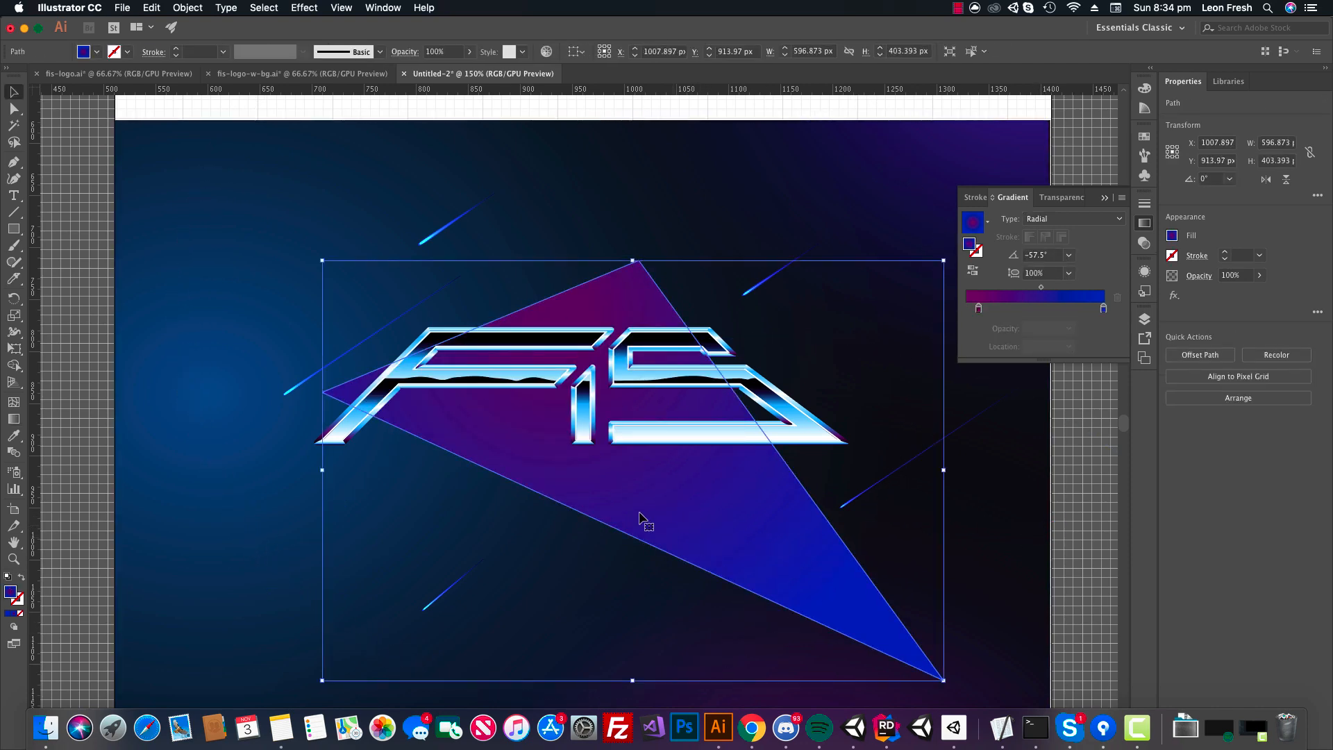
left_click(1056, 526)
Isolate the lower faces of the logo letters and redraw their vertical linear gradient, ending it just below the letters' base.
left_click(741, 369)
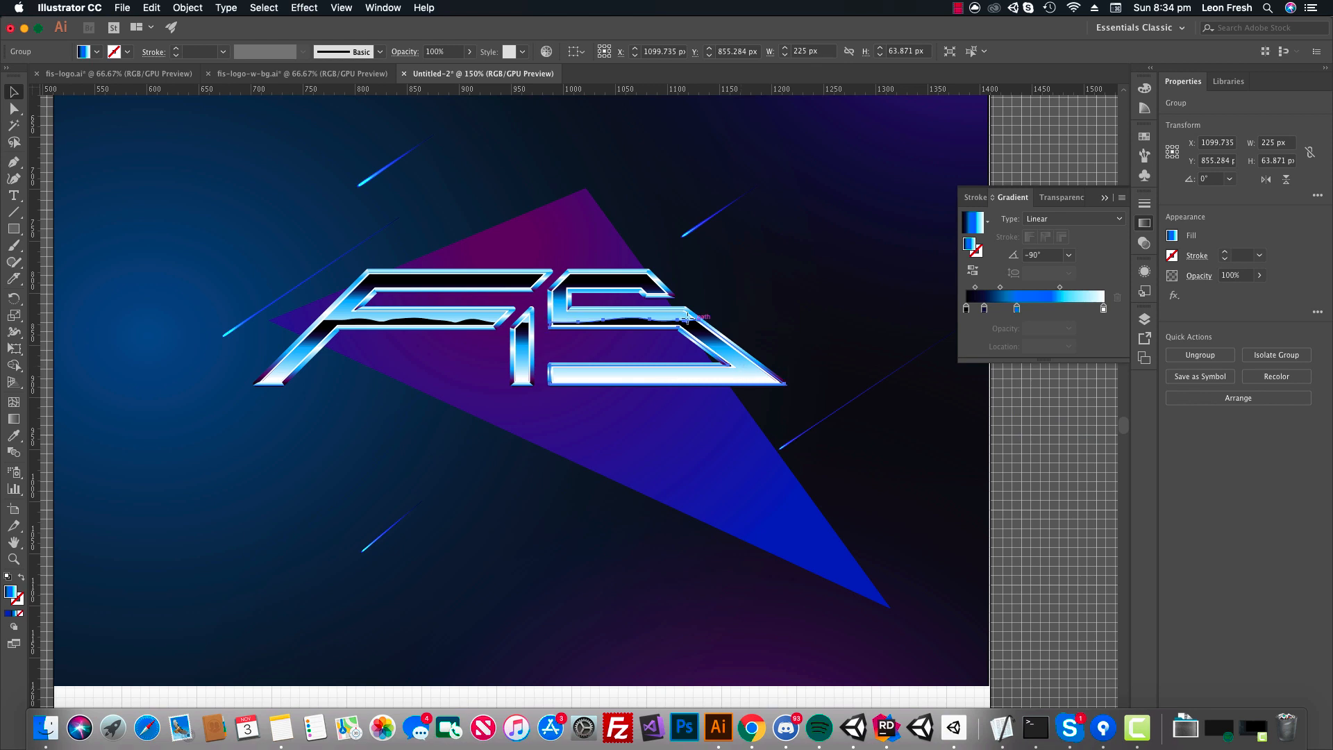
key("v")
left_click(516, 346, "shift")
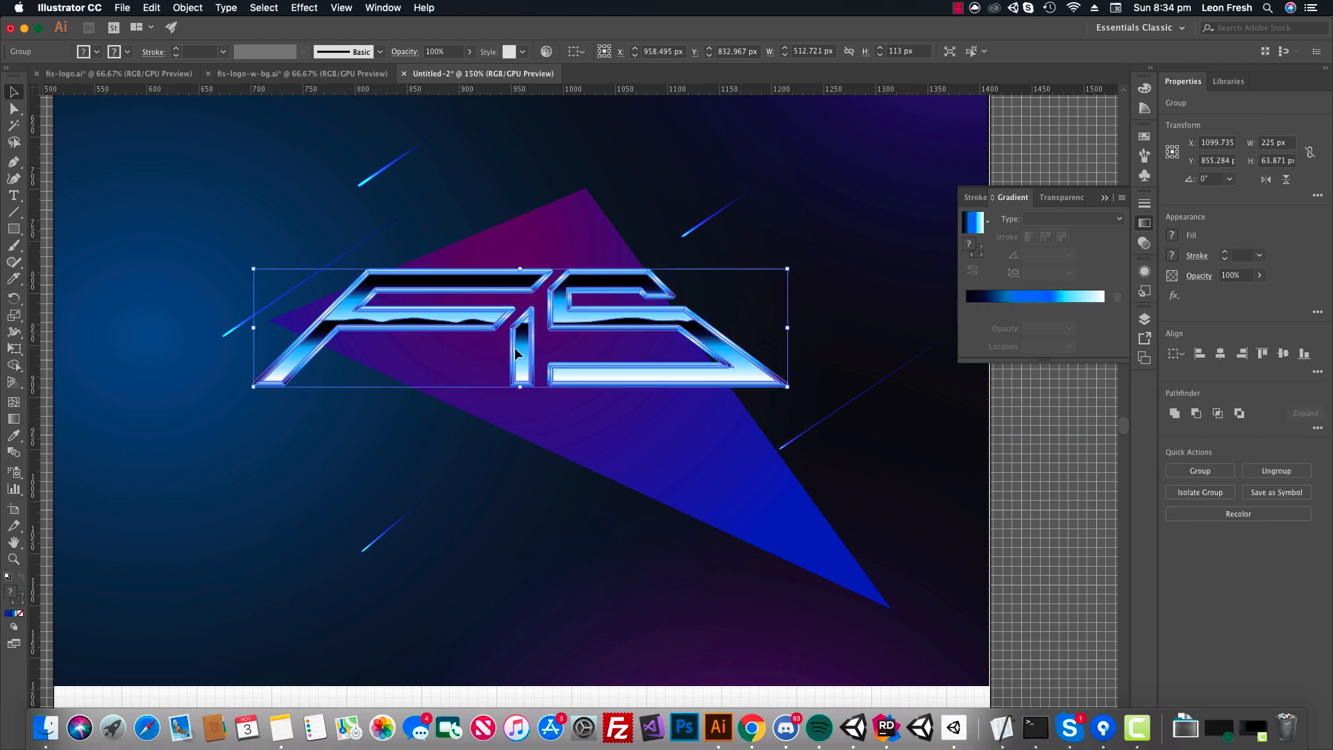
double_click(405, 329)
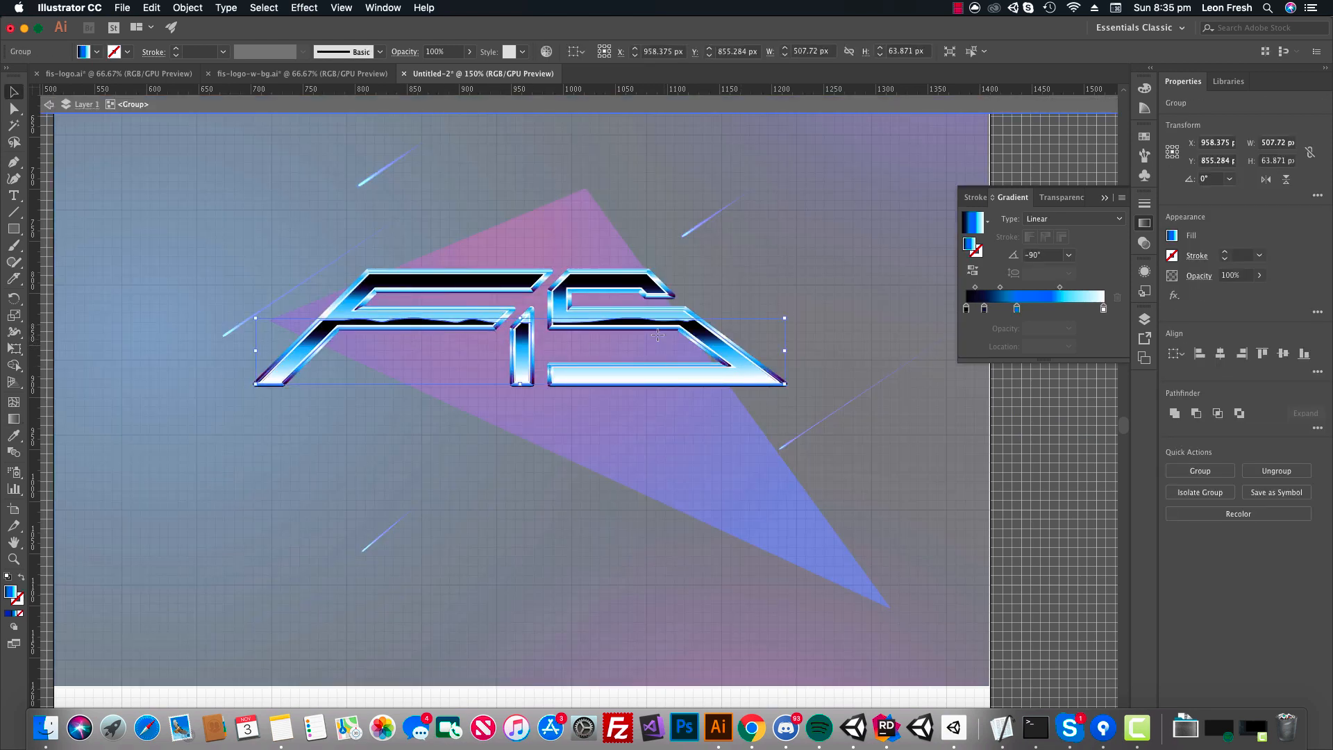
key("g")
left_click_drag(681, 400, 686, 436)
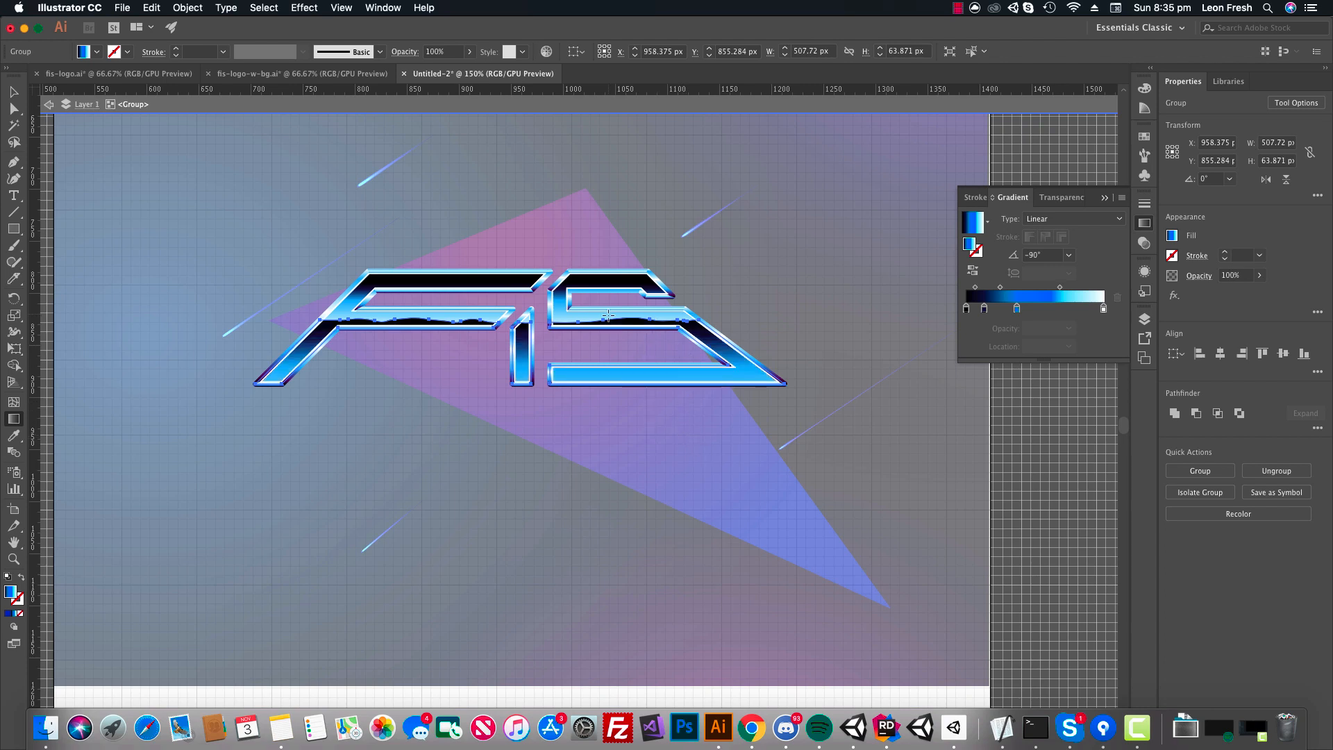
left_click_drag(608, 315, 618, 405)
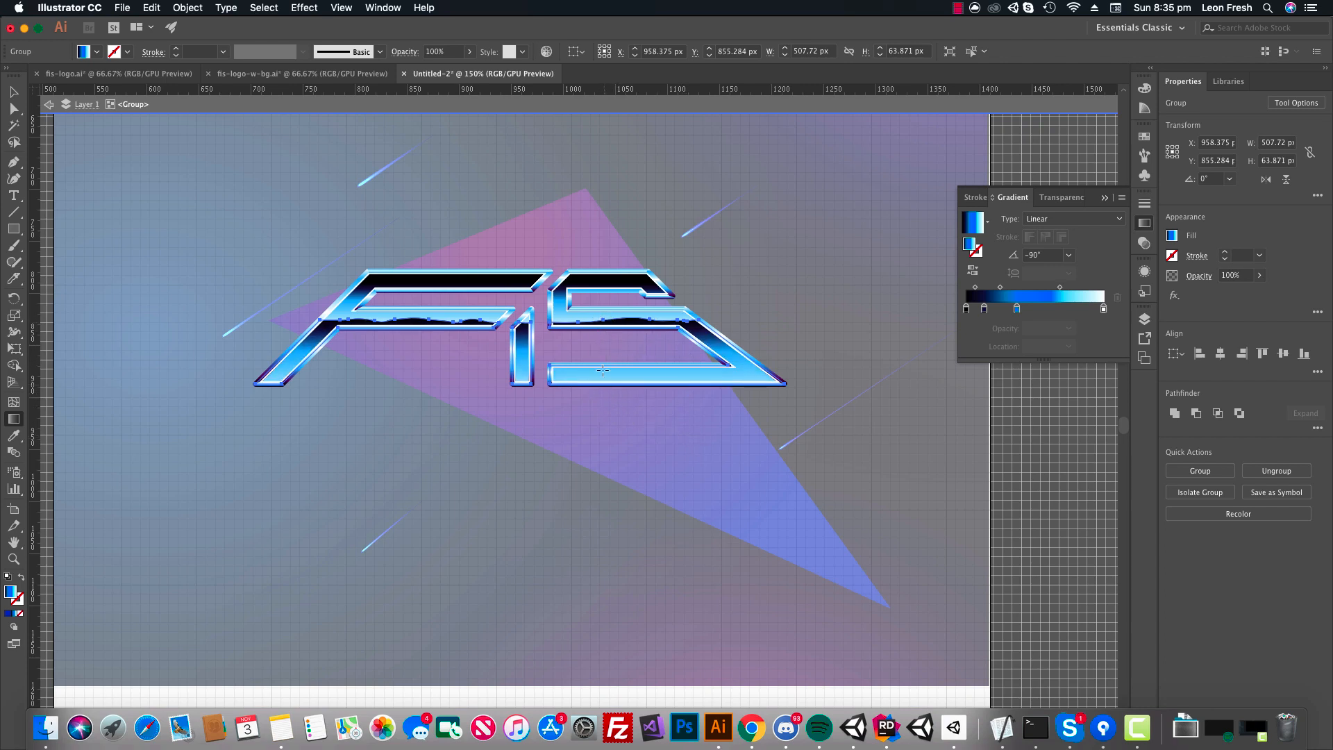
left_click_drag(604, 367, 601, 389)
key("v")
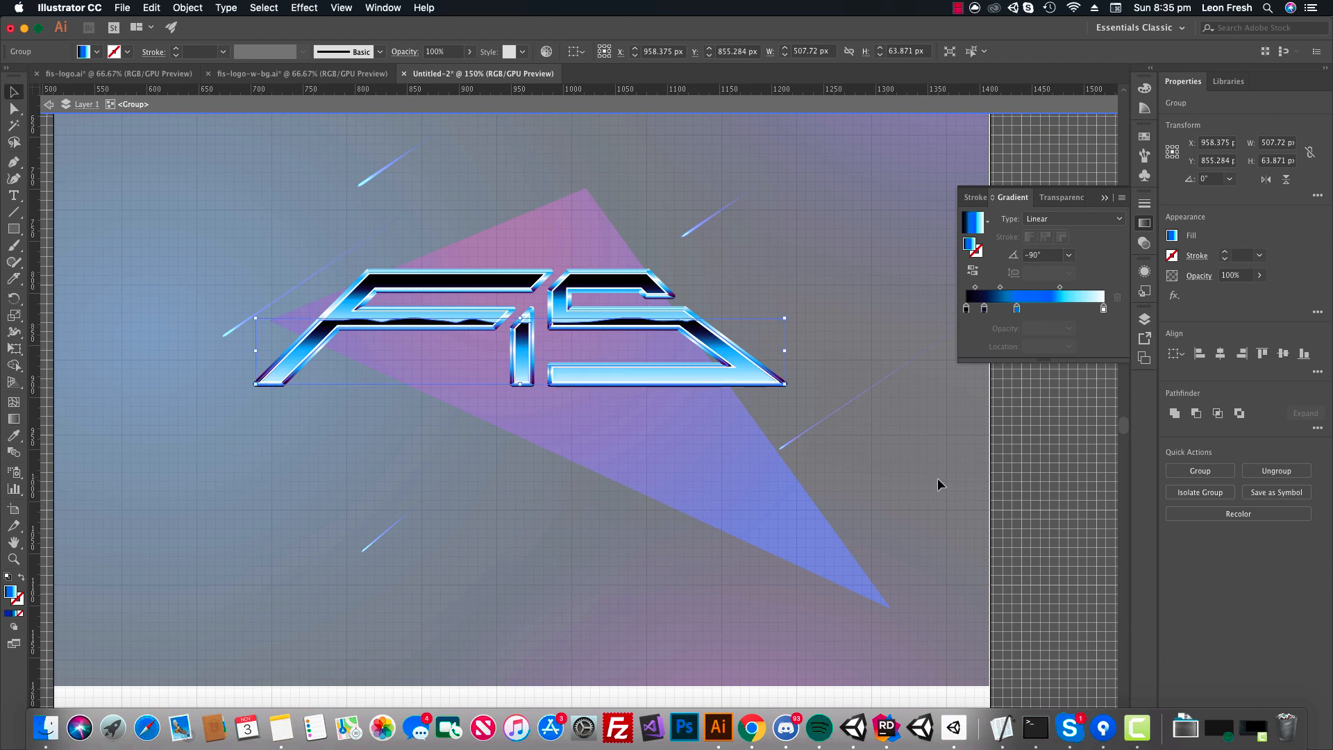
double_click(938, 476)
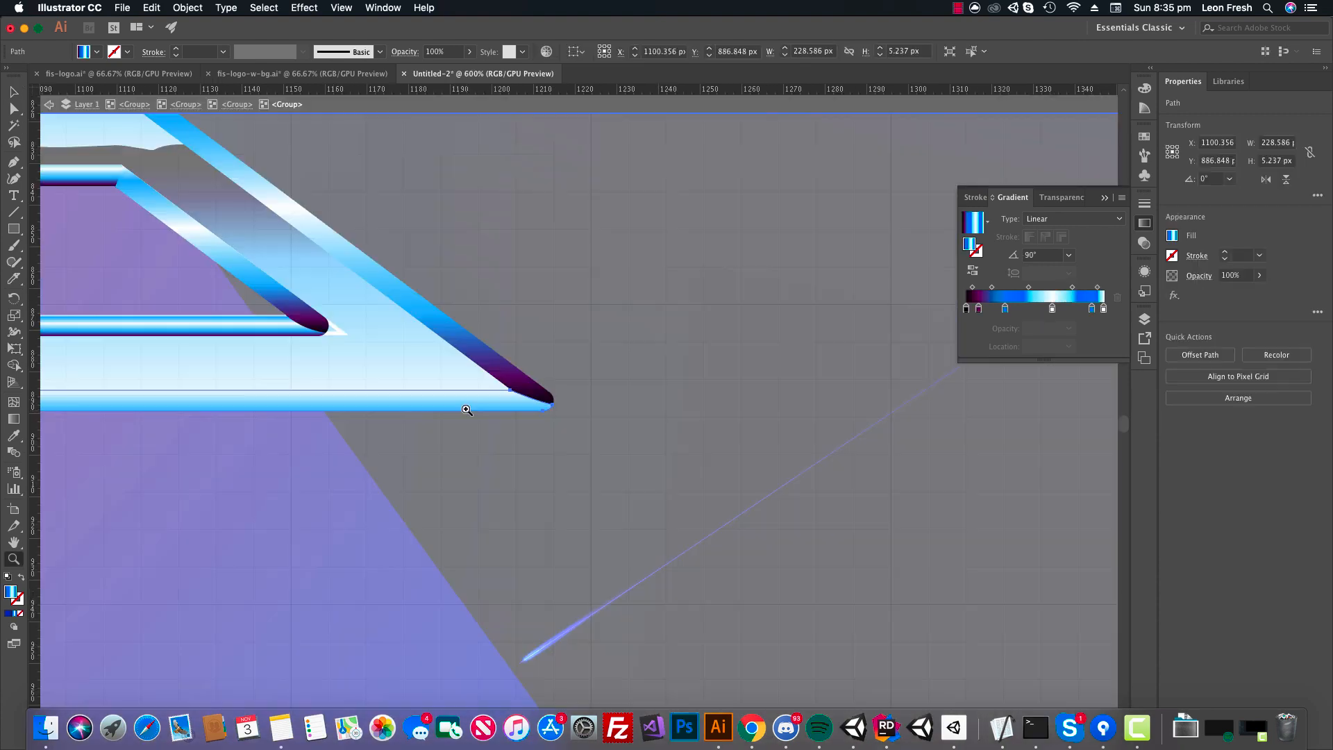
Leave isolation mode and examine the logo with the triangle behind it at different magnifications.
key("Escape")
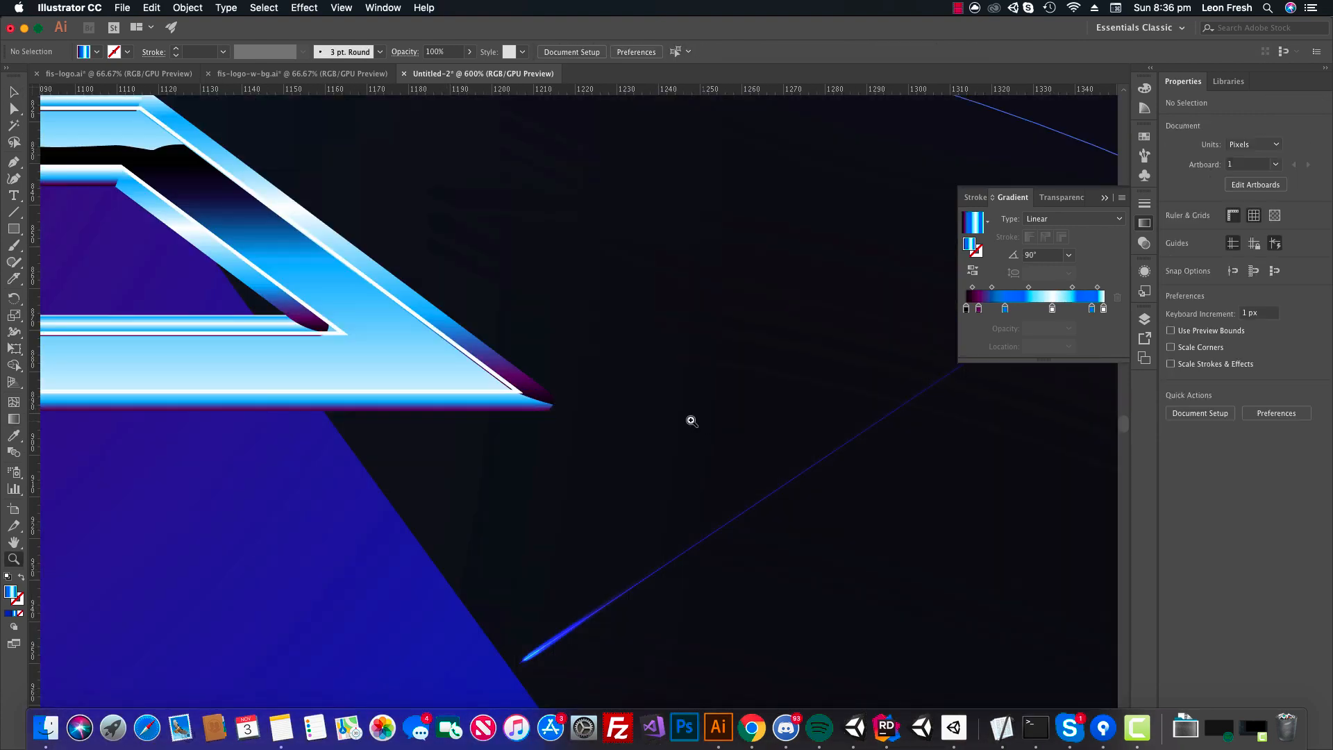
left_click(592, 424, "alt")
left_click(592, 424, "alt")
left_click(592, 424, "alt")
left_click(592, 424, "alt")
left_click(592, 424, "alt")
key("v")
left_click_drag(659, 407, 825, 421)
left_click(529, 393)
left_click(803, 414)
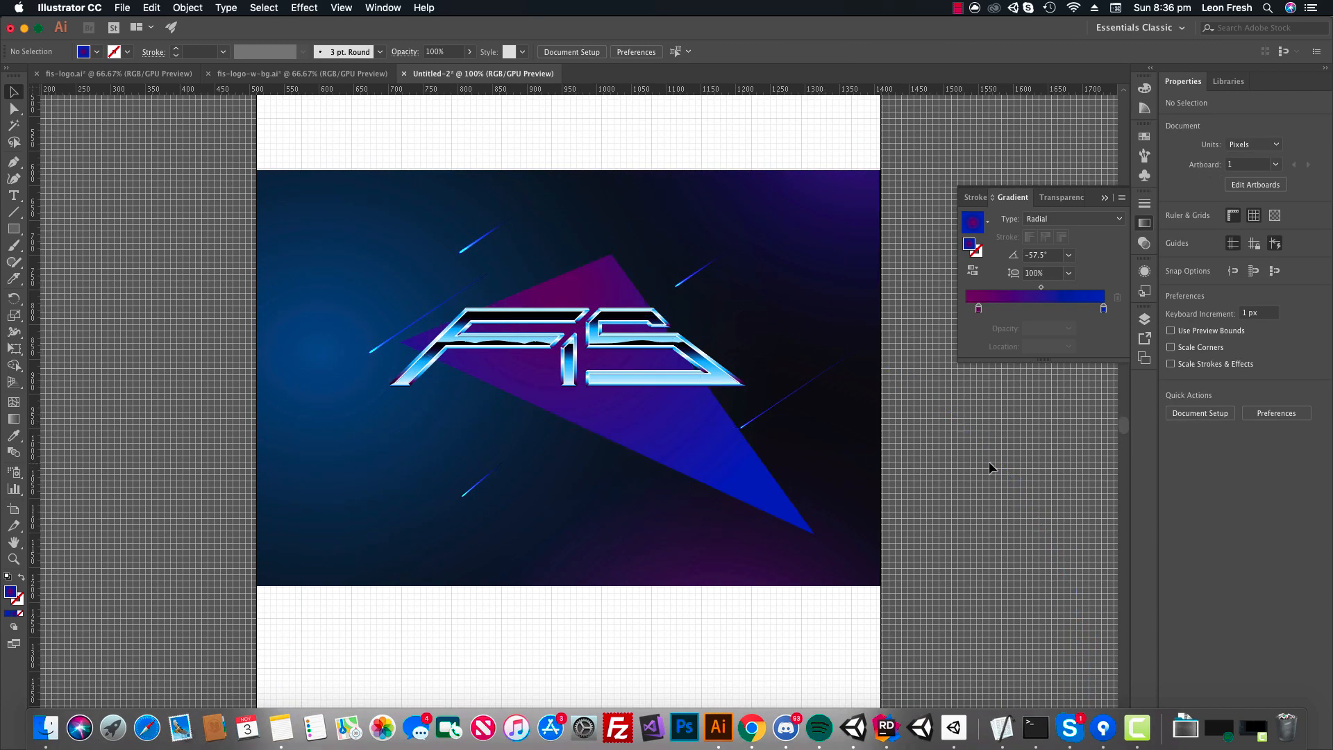
left_click_drag(963, 463, 1018, 459)
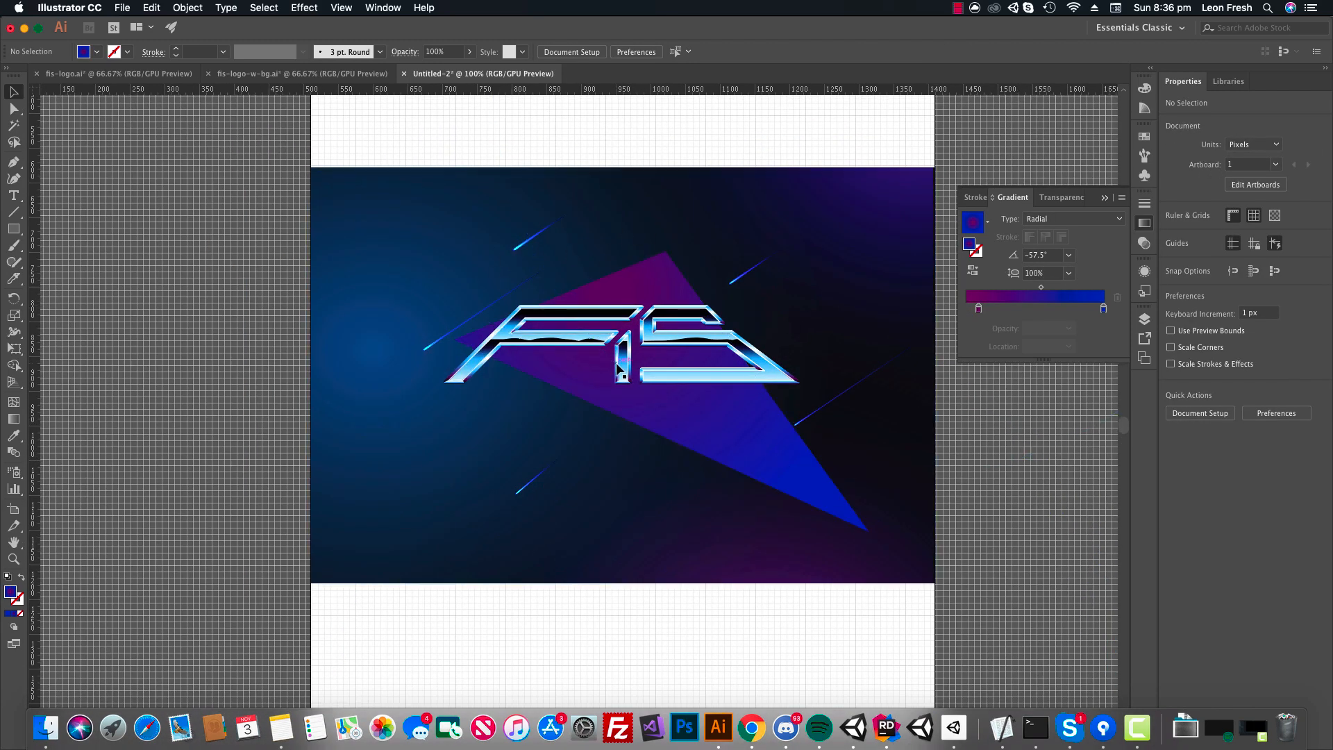
key("z")
left_click(638, 429)
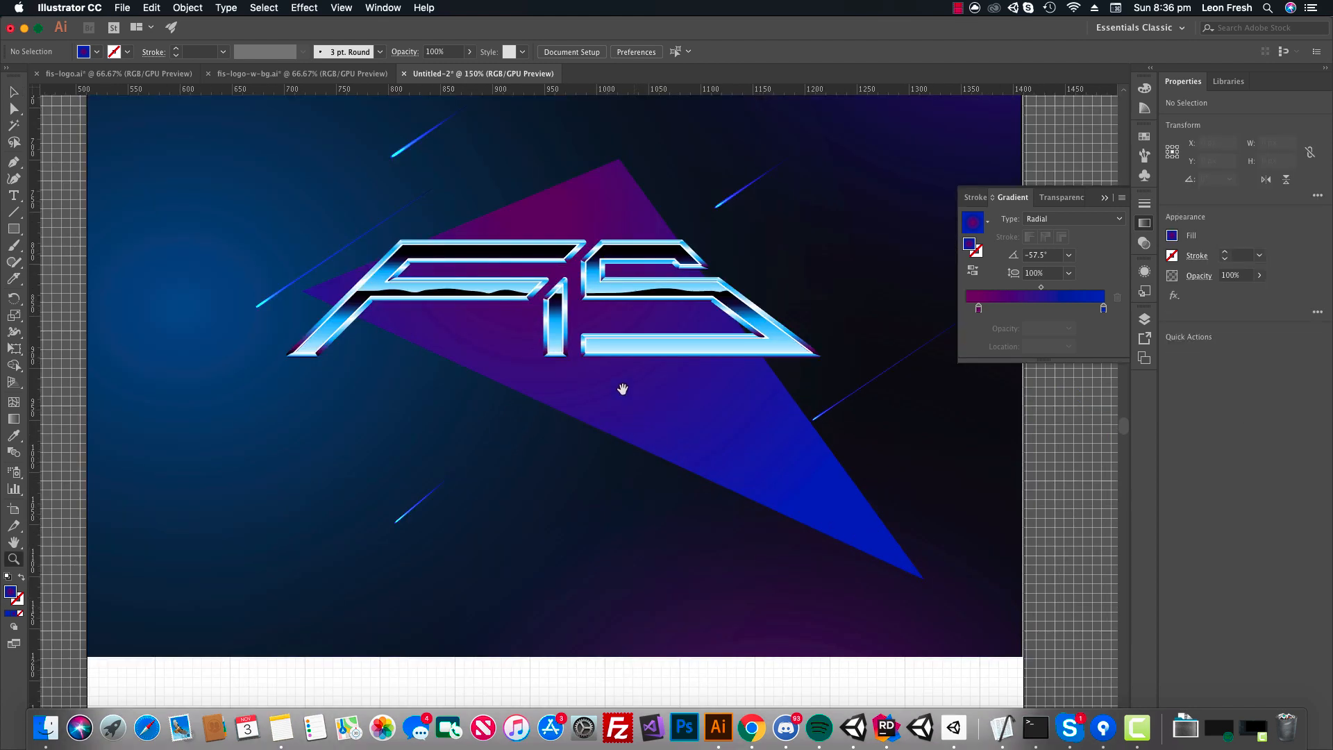
left_click_drag(675, 411, 700, 432)
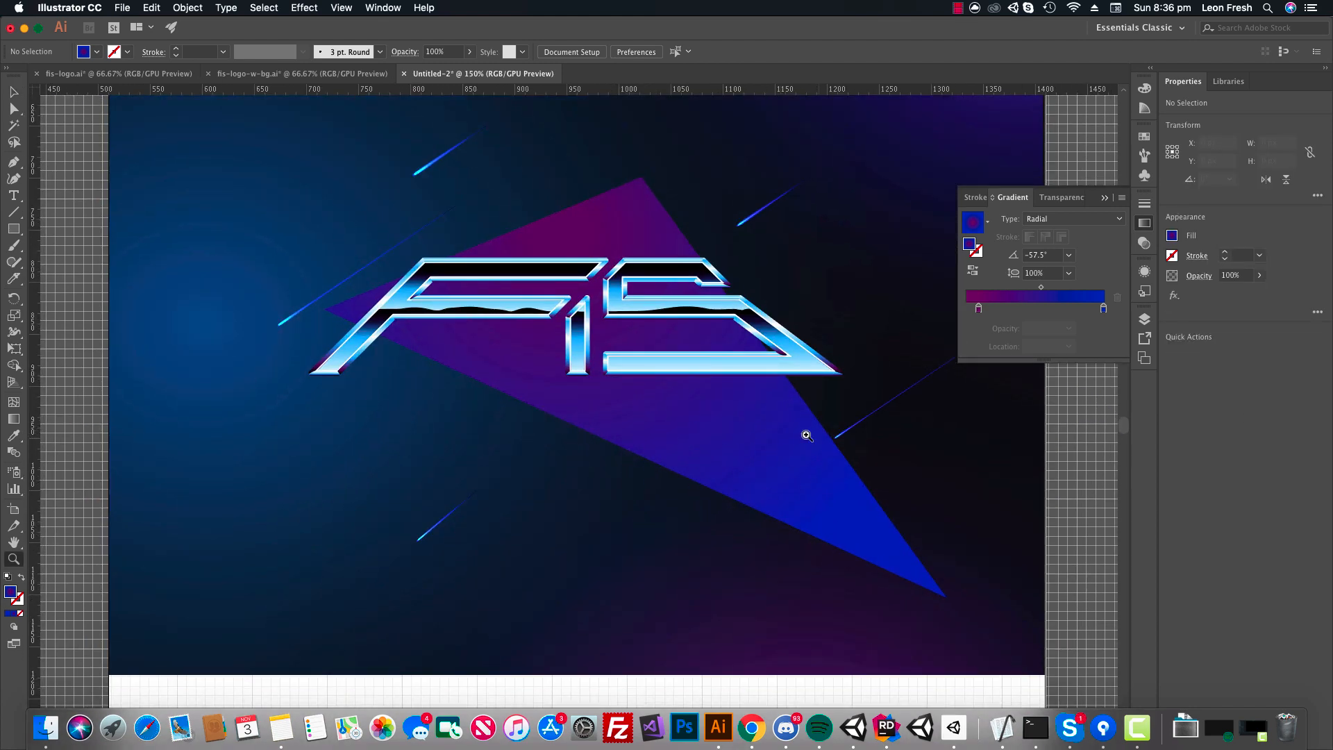
left_click_drag(864, 451, 522, 416)
left_click(478, 424, "alt")
left_click(477, 423, "alt")
left_click_drag(649, 431, 411, 292)
key("v")
left_click_drag(546, 515, 743, 645)
left_click_drag(632, 449, 725, 524)
Copy the magenta "Fudged in Space" lettering from fis-logo-w-bg.ai into the Untitled-2 document, beneath the logo.
left_click(327, 73)
left_click(958, 549)
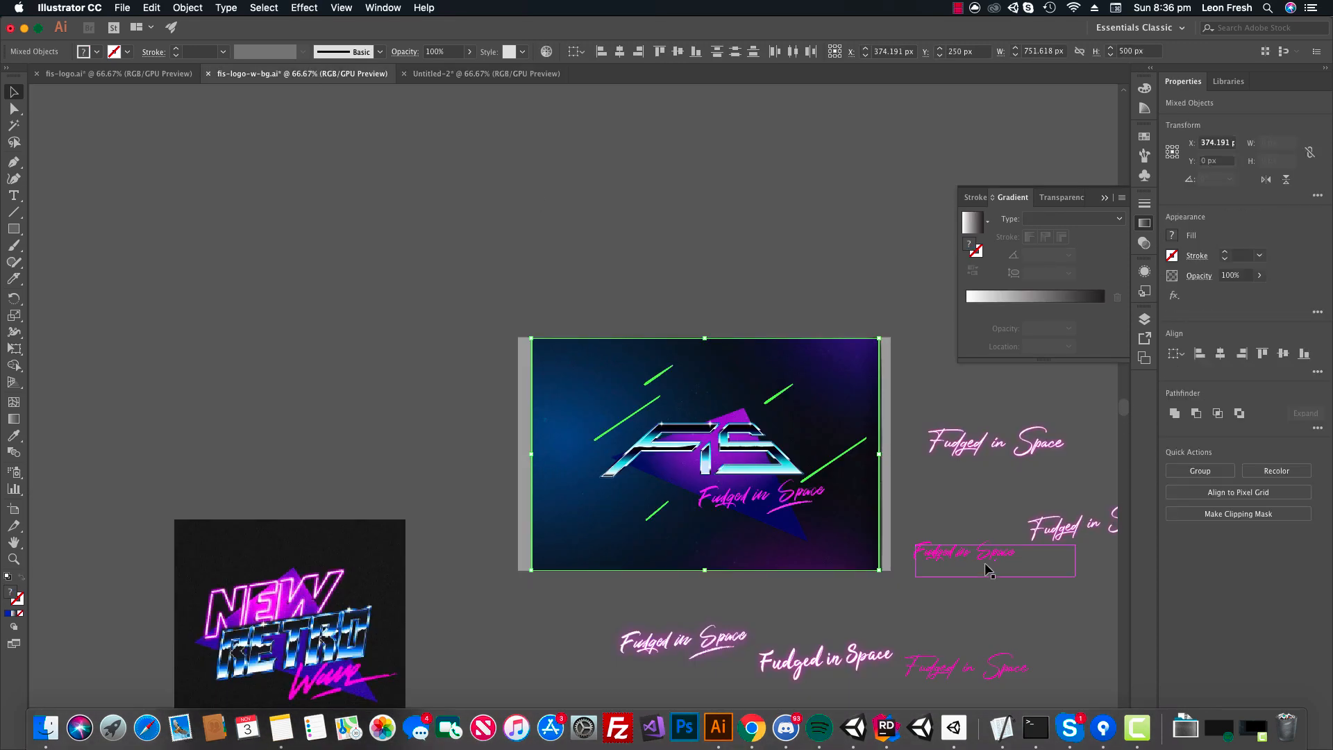
left_click(452, 73)
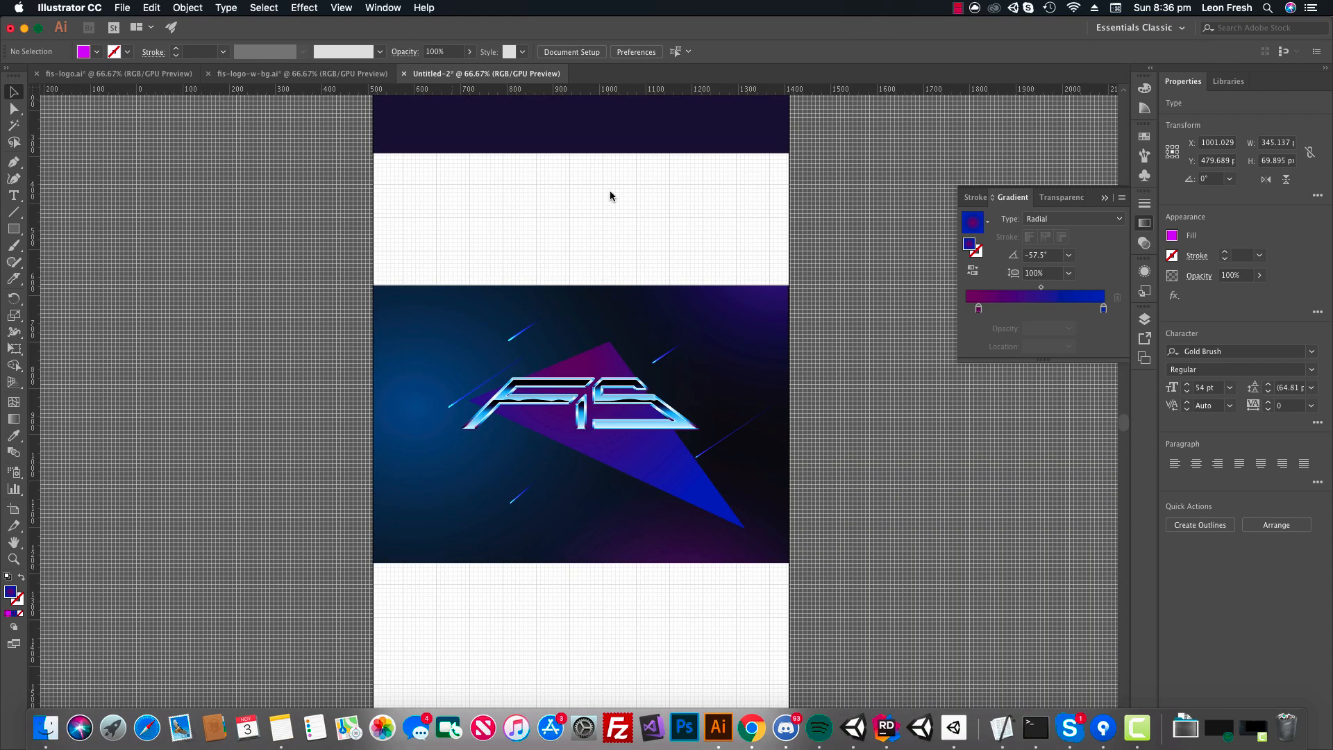
Preview "Fudged in Space" in the Gold Brush font on dafont.com in Chrome, and return to Illustrator and deselect the lettering.
key("super+Tab")
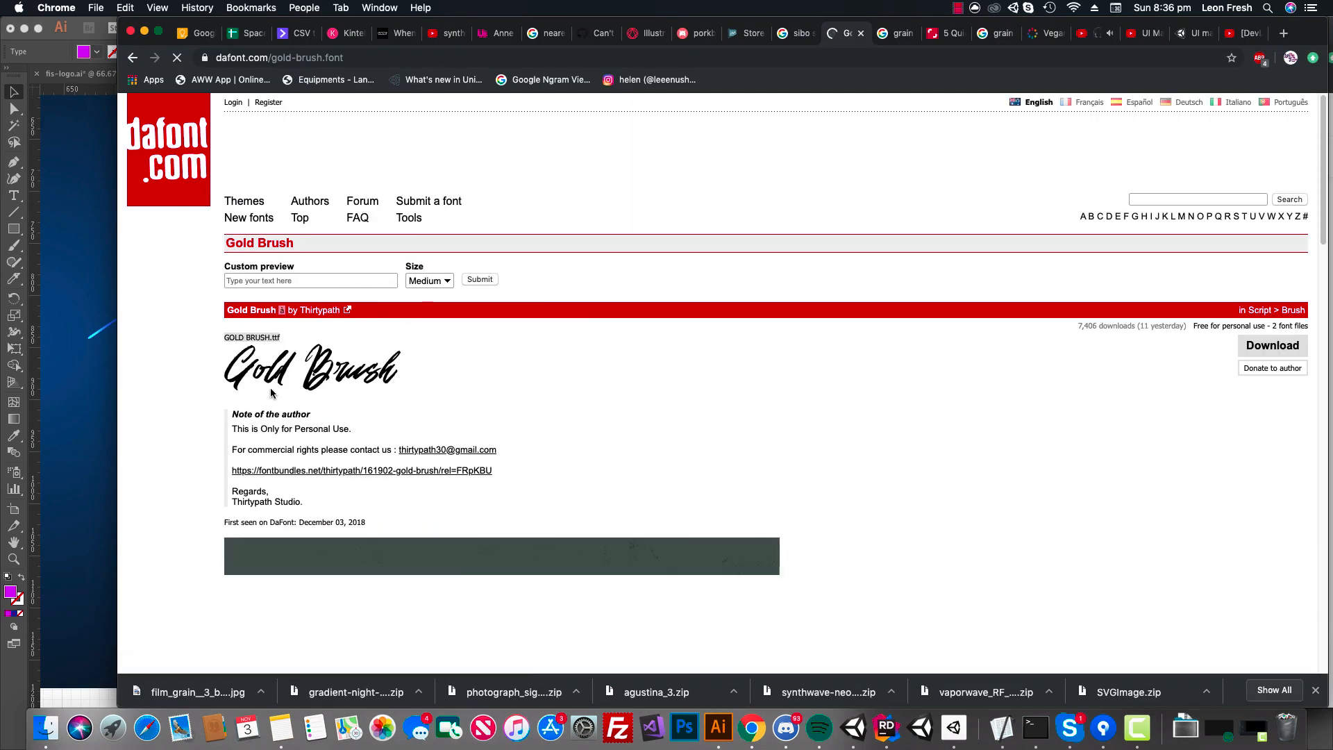
scroll(199, 397, "down", 5)
scroll(199, 396, "up", 5)
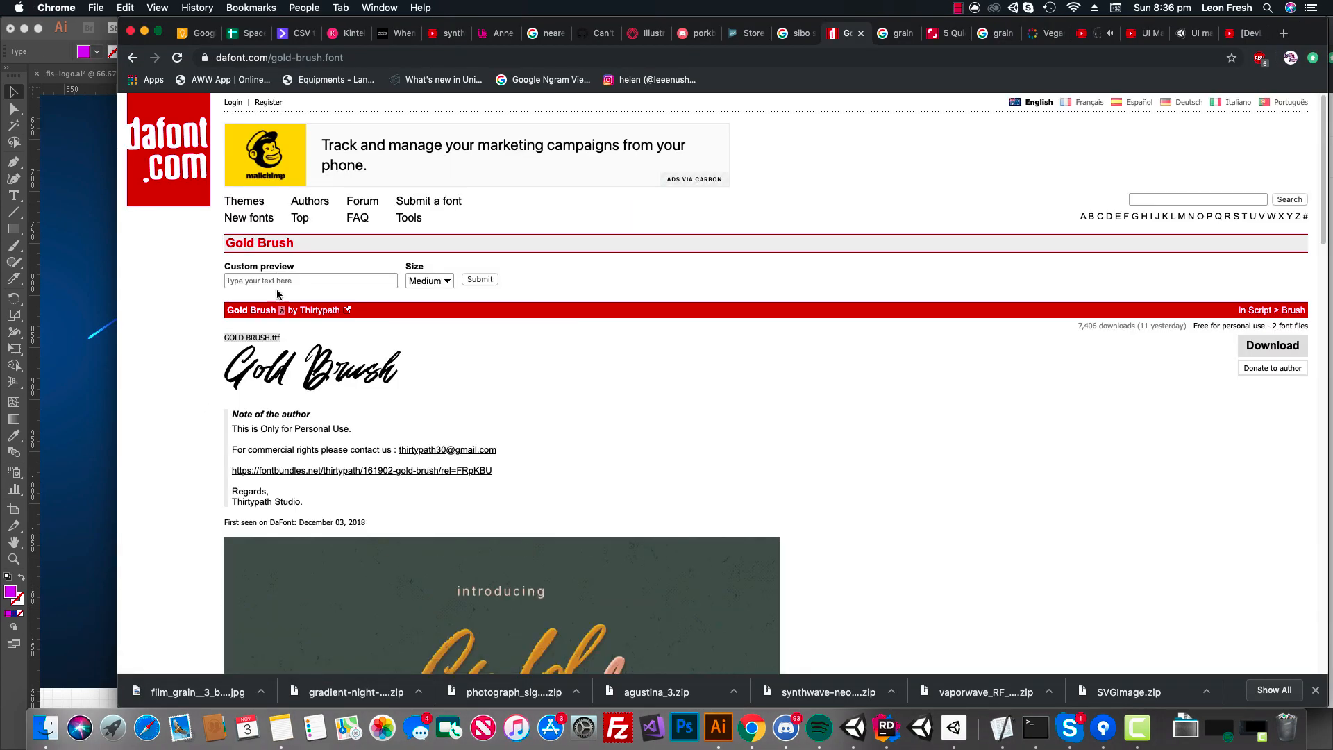
left_click(291, 280)
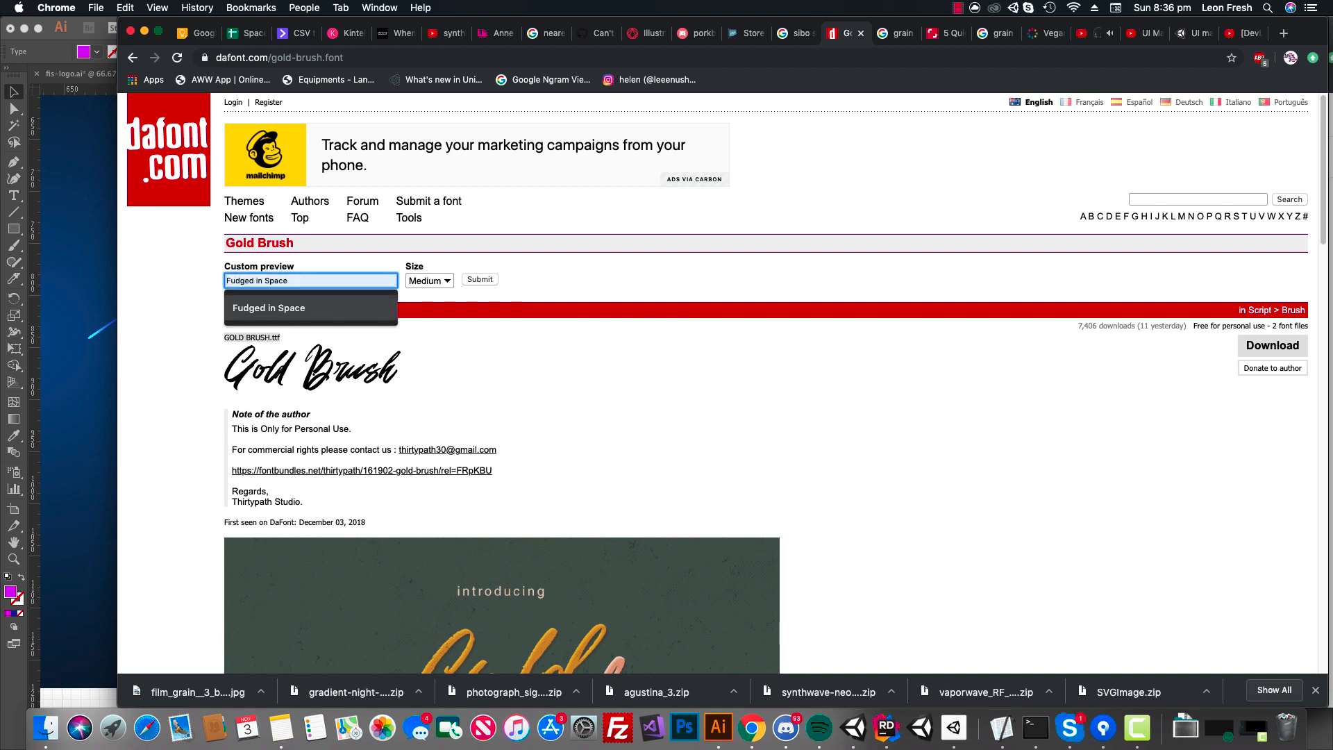
left_click(299, 307)
left_click(470, 280)
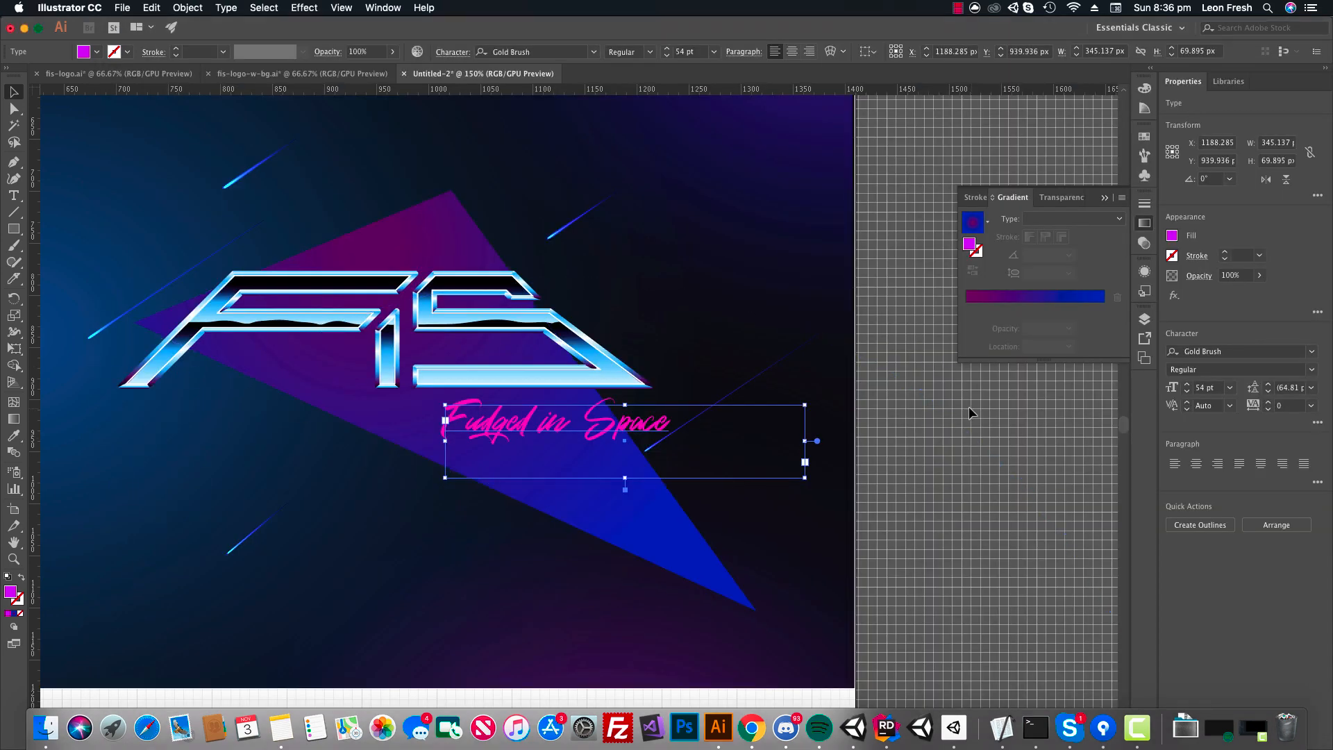
key("super+shift+a")
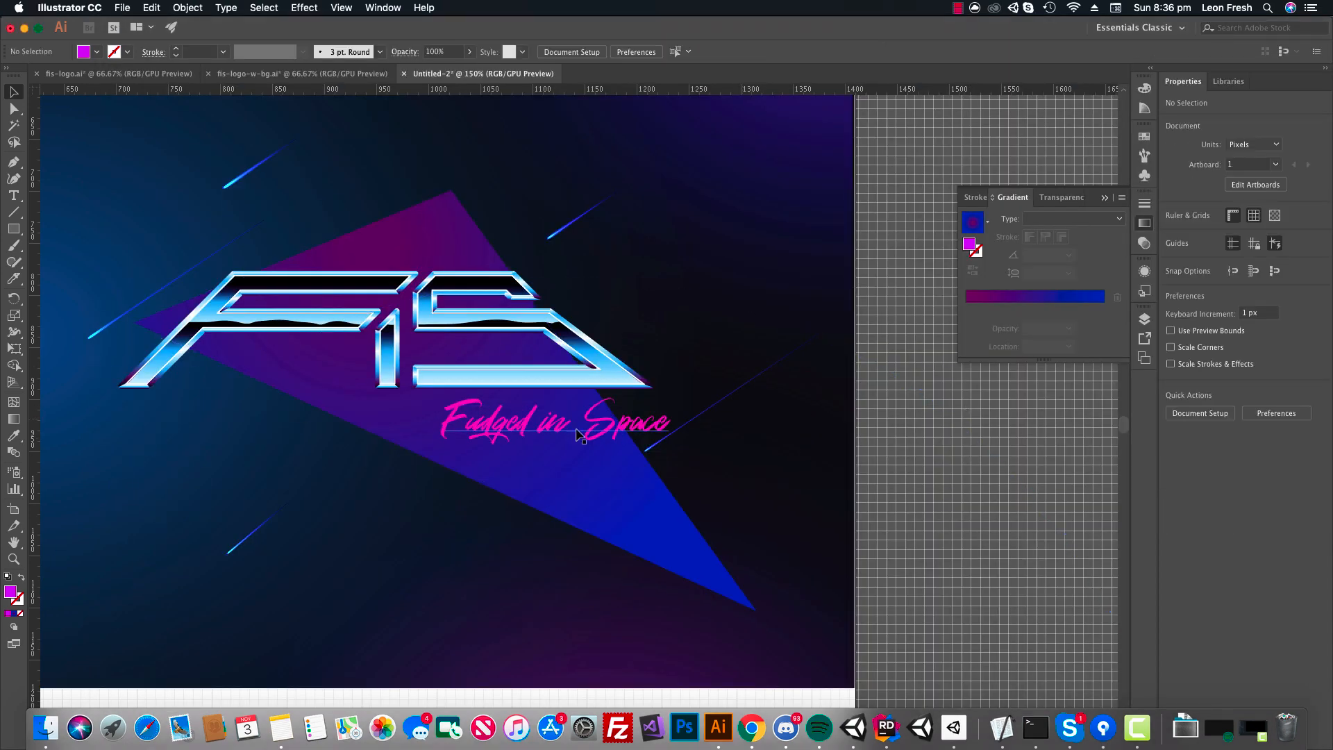
Tilt the "Fudged in Space" lettering upward by about 5° and position it beneath the S of the logo.
left_click_drag(499, 429, 497, 429)
left_click_drag(623, 417, 632, 421)
key("e")
left_click_drag(822, 380, 822, 370)
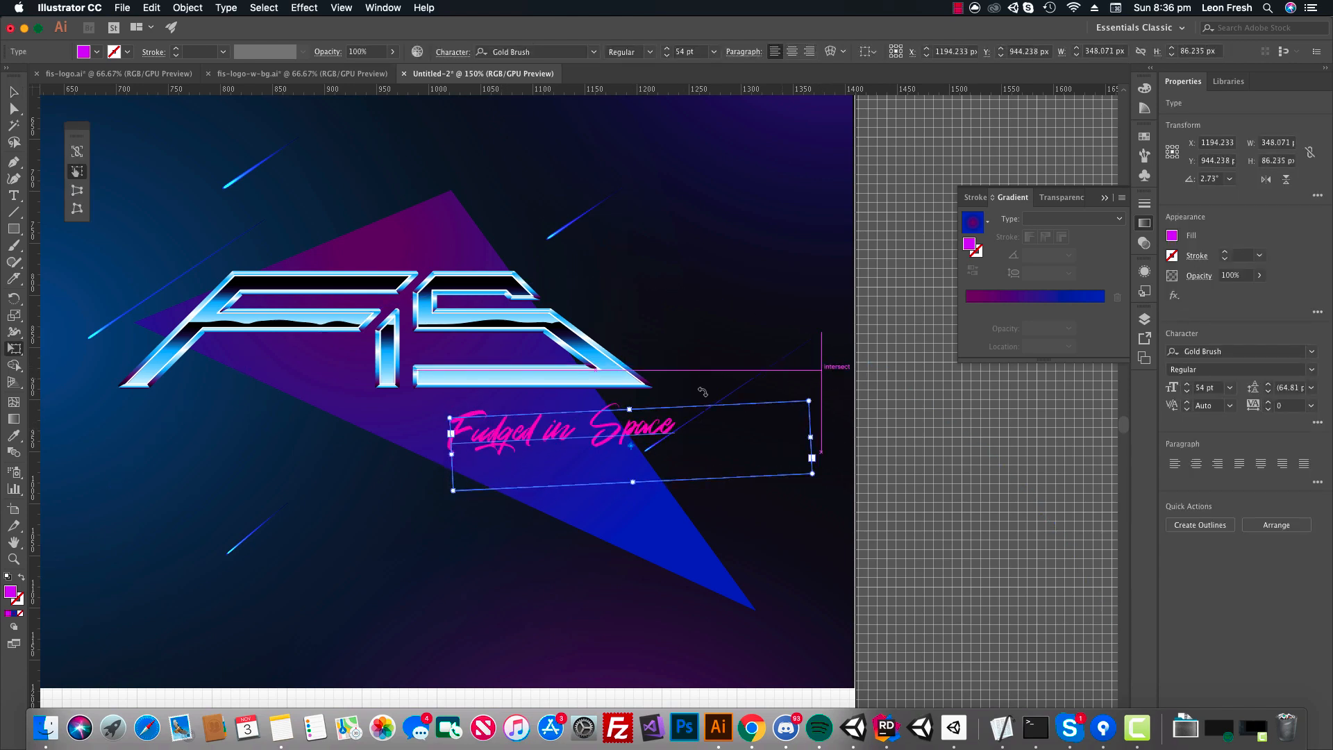
left_click_drag(610, 418, 621, 421)
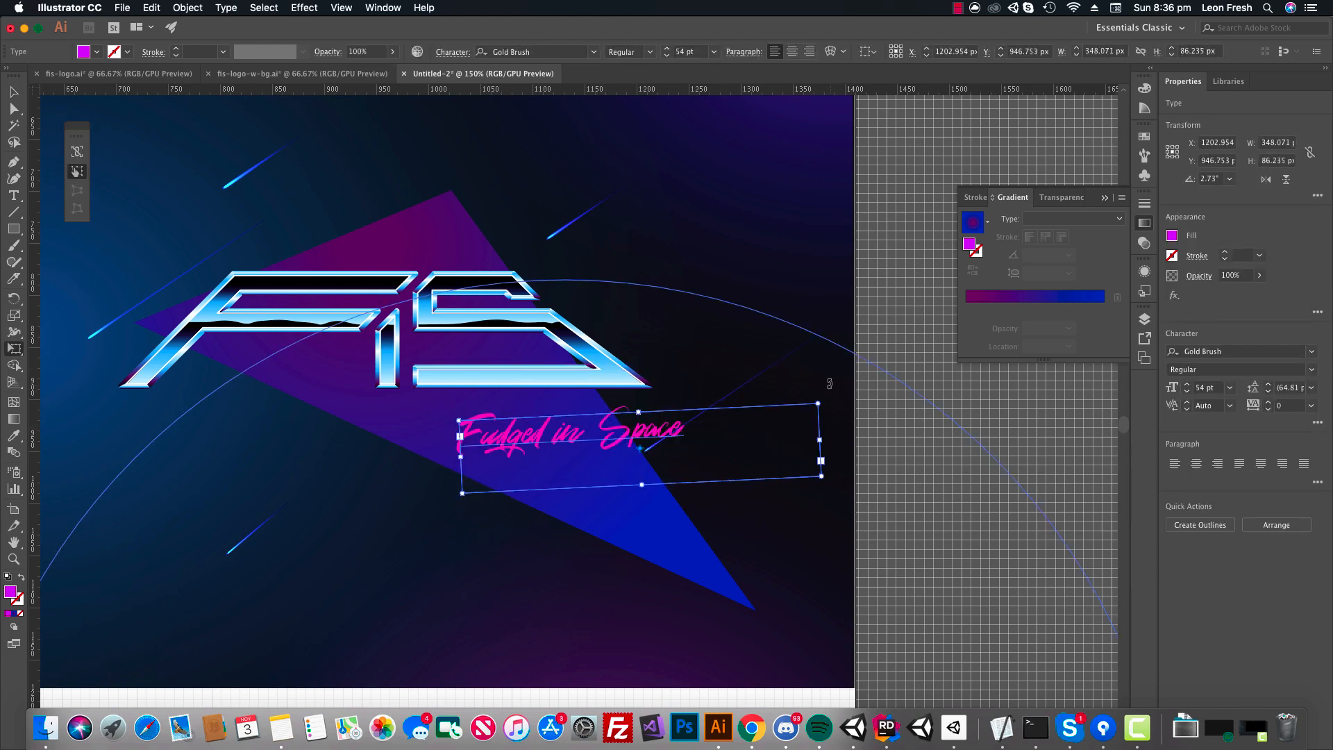
key("v")
left_click(914, 396)
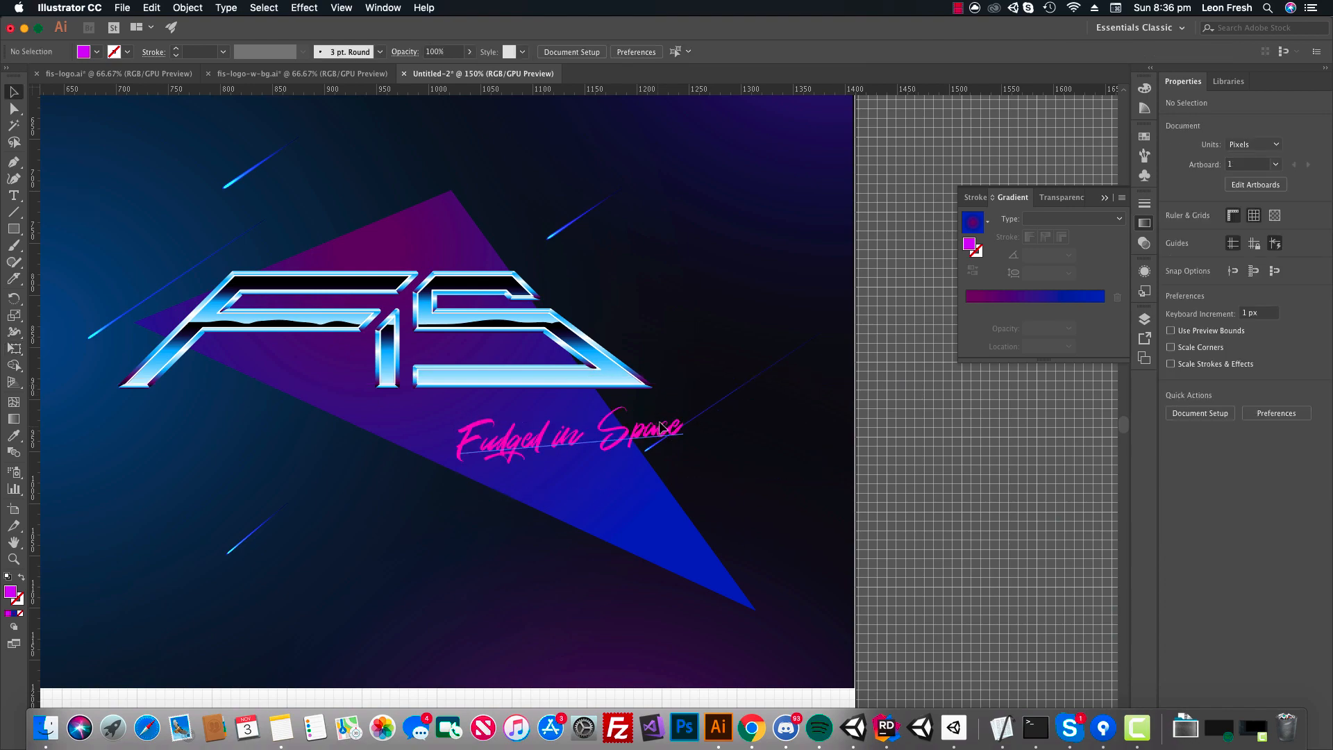
left_click_drag(660, 423, 664, 424)
left_click(901, 446)
Enlarge the "Fudged in Space" lettering to about 69.5 pt and keep it beneath the S.
key("z")
left_click(538, 447, "alt")
left_click(538, 447, "alt")
left_click(539, 448, "alt")
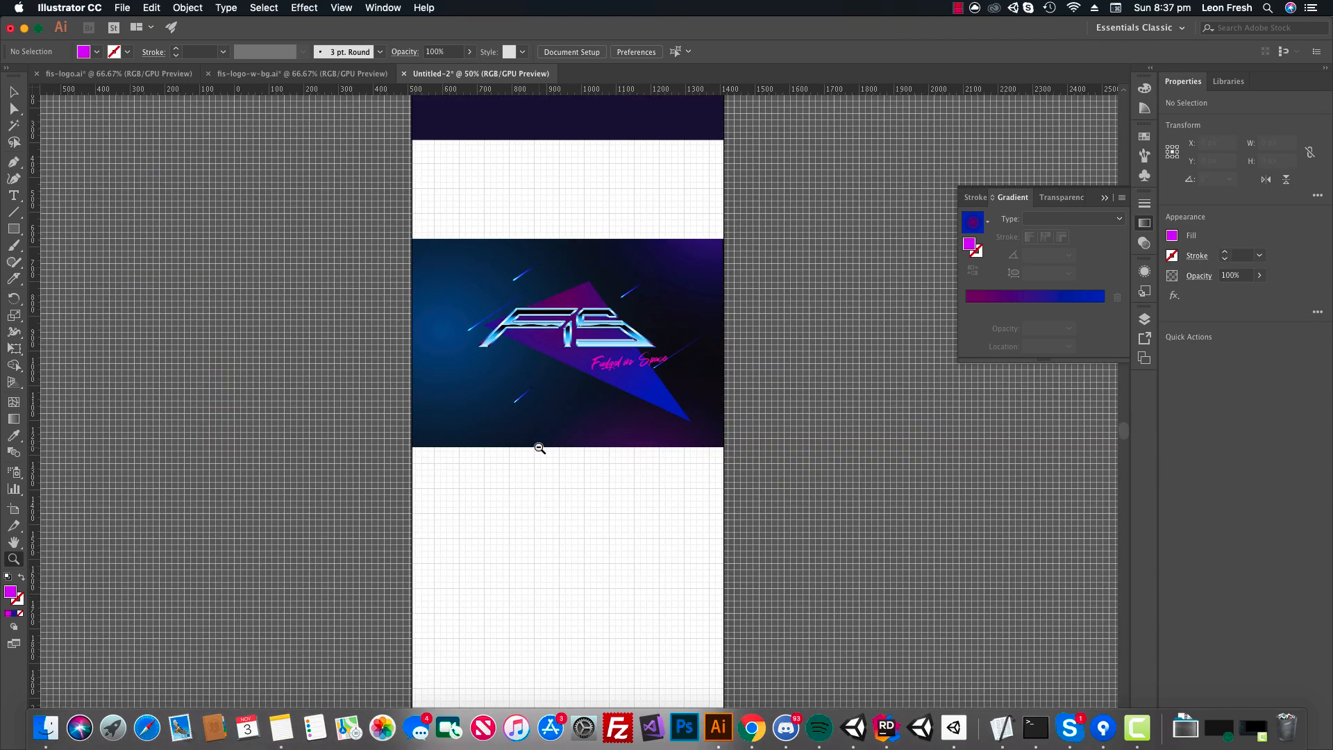
left_click_drag(570, 416, 651, 406)
left_click(581, 406)
left_click(581, 406)
key("v")
left_click(604, 411)
key("e")
key("v")
left_click_drag(651, 406, 649, 405)
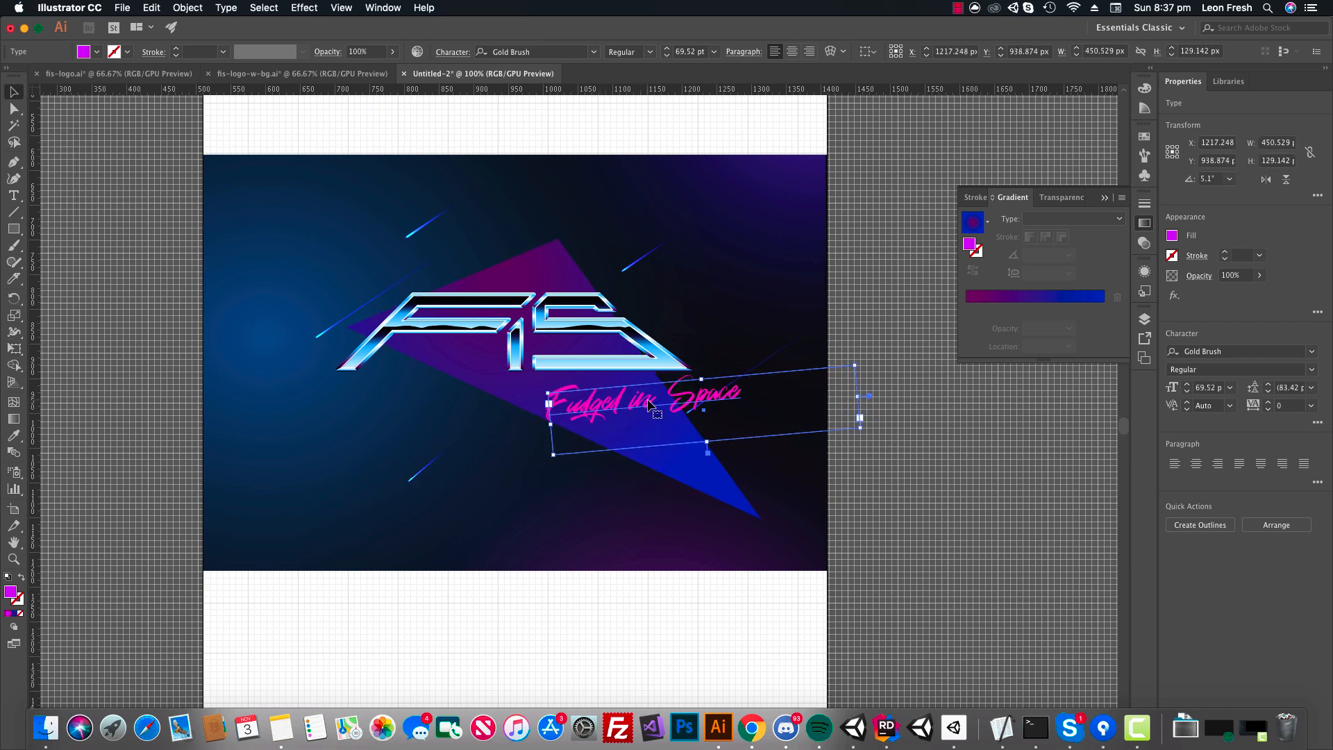
Shift the enlarged lettering slightly so it sits close under the end of the logo's S.
left_click(904, 426)
left_click_drag(919, 430, 922, 438)
left_click_drag(690, 408, 690, 406)
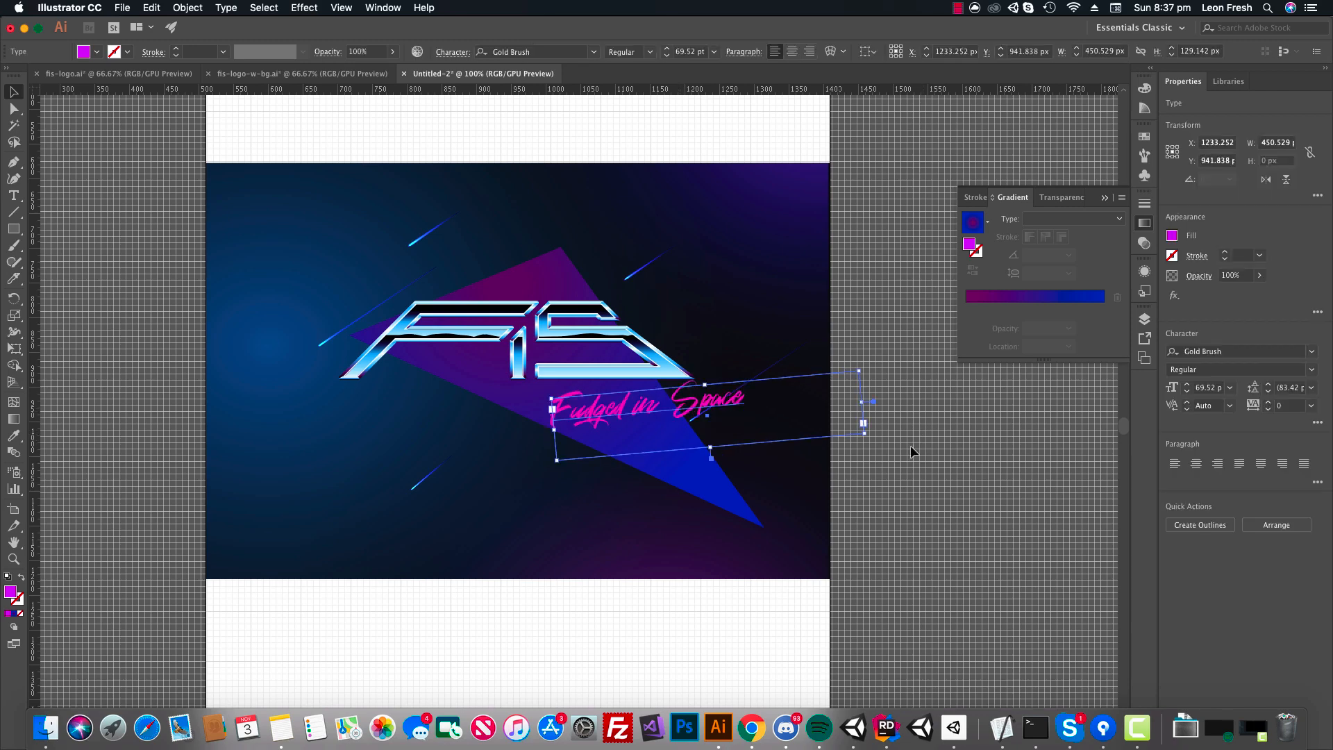
left_click(906, 446)
left_click_drag(815, 444, 841, 451)
left_click_drag(729, 416, 727, 415)
key("z")
left_click(705, 426)
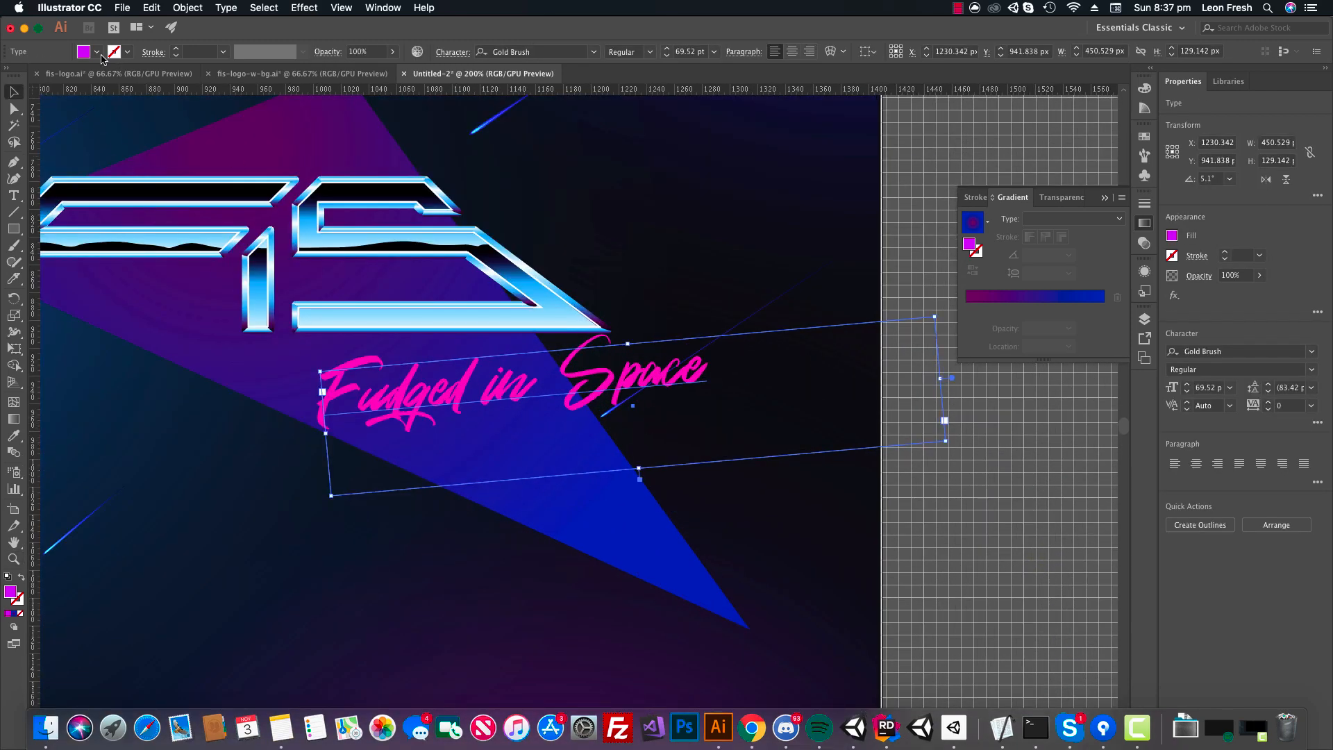
left_click(97, 53)
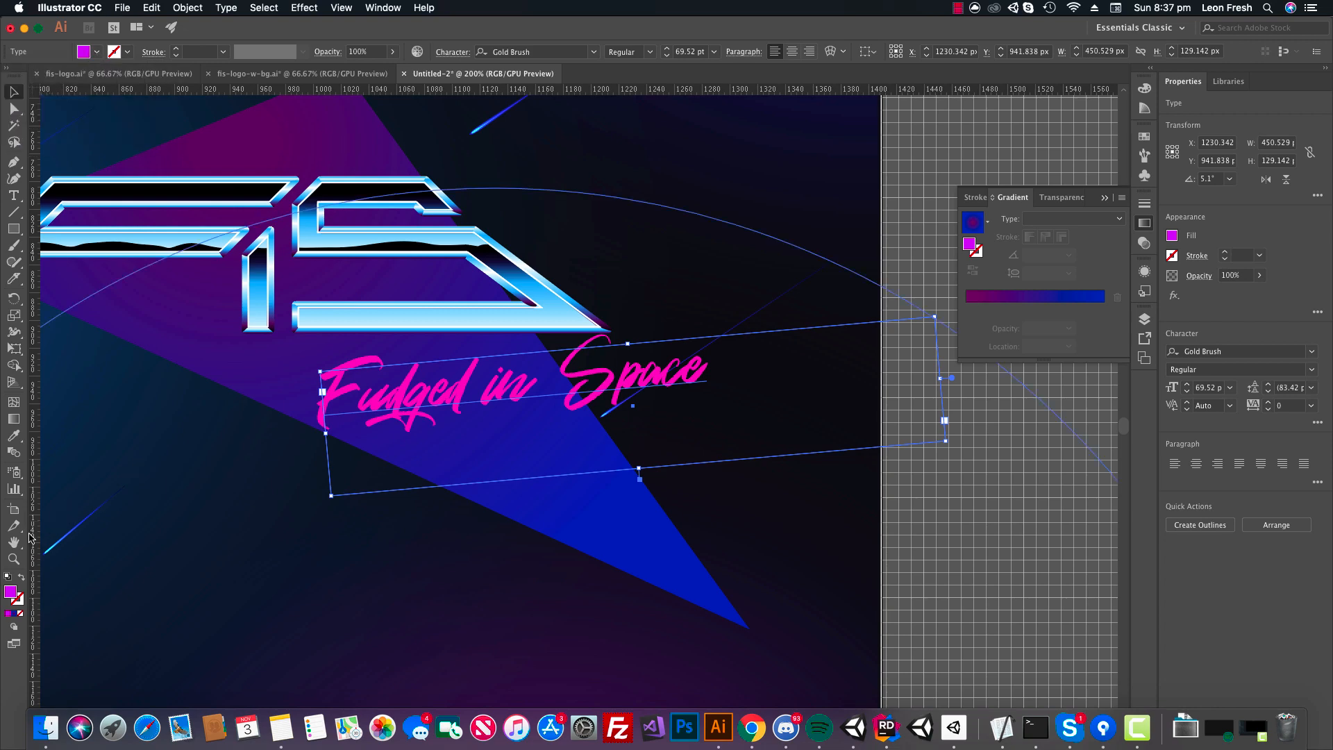
scroll(455, 458, "left", 2)
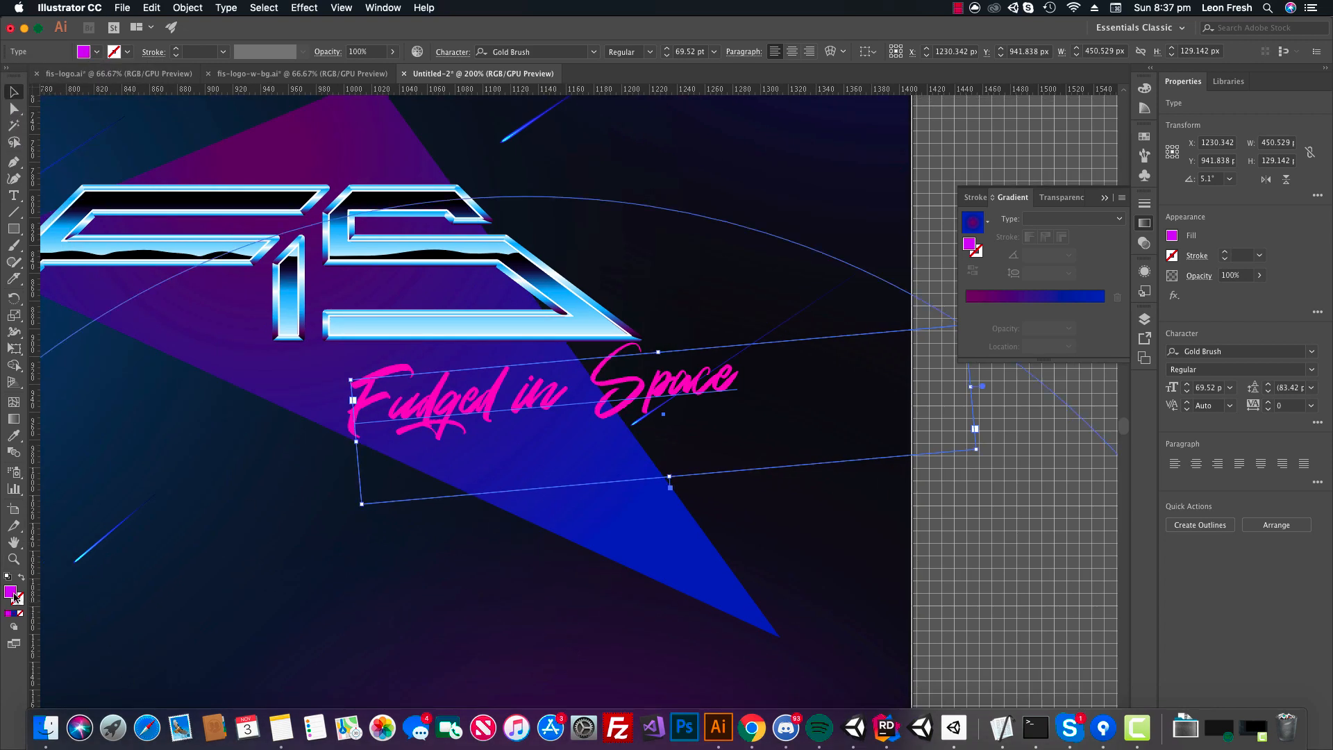
double_click(11, 592)
left_click(792, 380)
key("z")
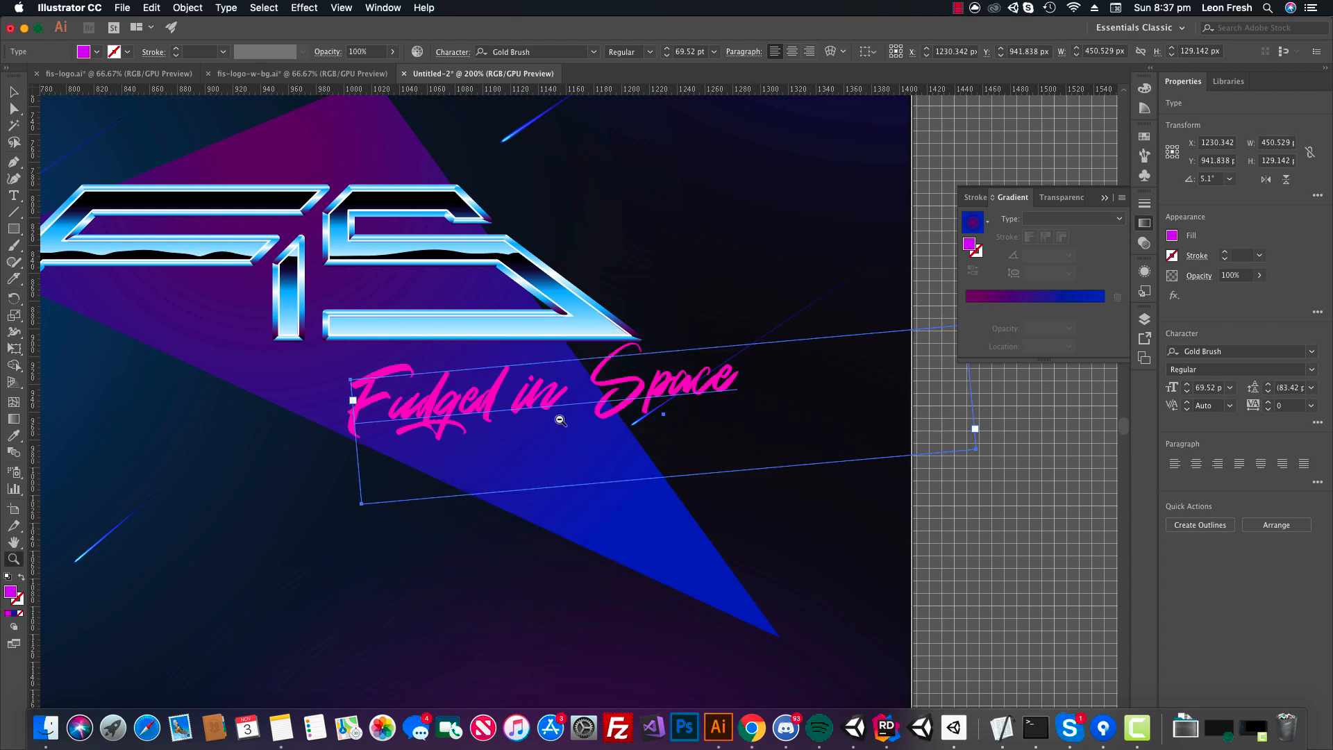
left_click(559, 420, "alt")
left_click(559, 420, "alt")
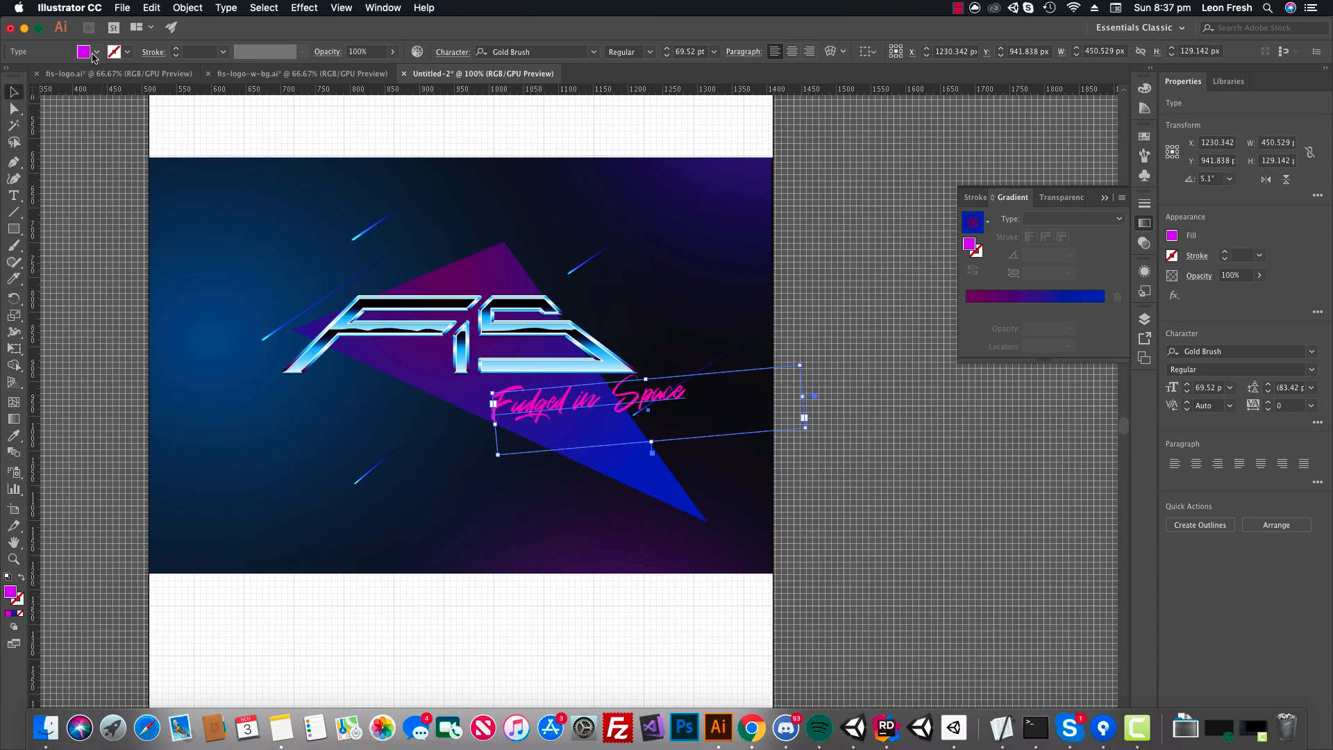
Fill the "Fudged in Space" lettering with white and give it a 0.5 pt magenta stroke.
left_click(95, 52)
left_click(28, 76)
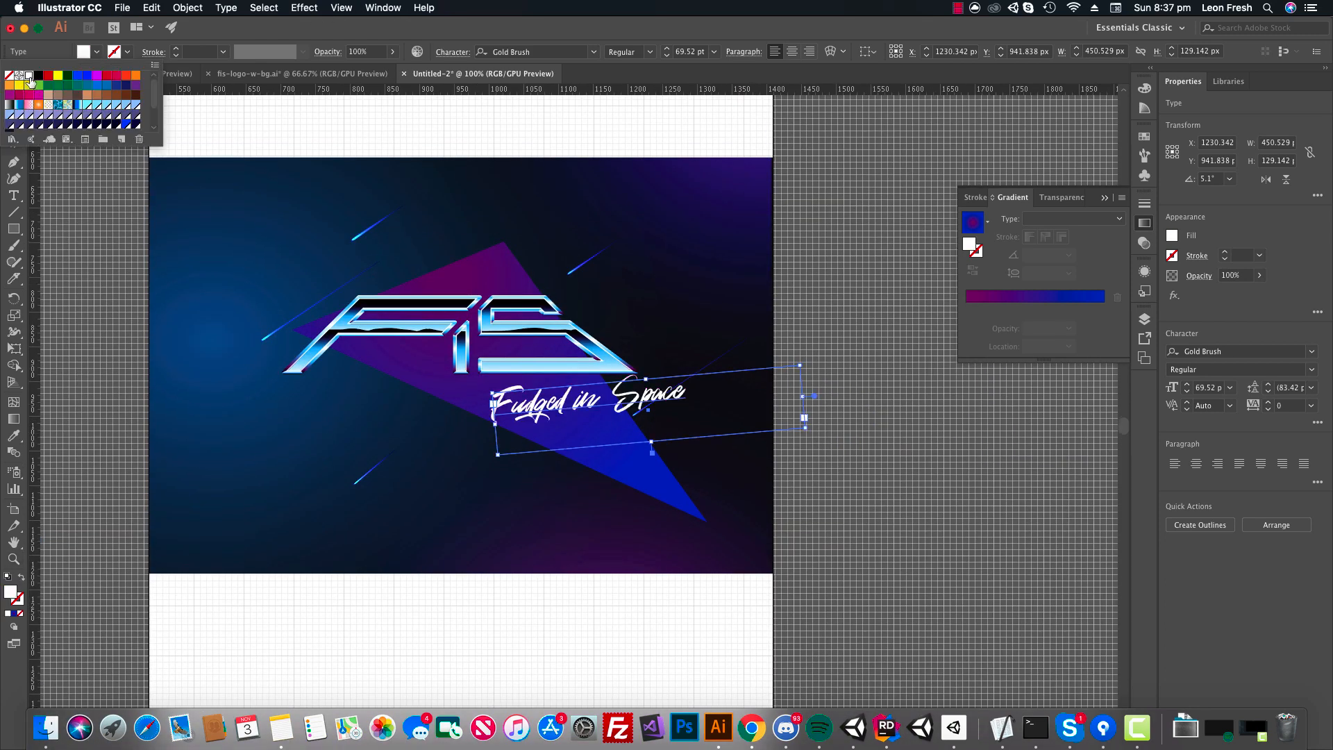
left_click(129, 54)
left_click(97, 76)
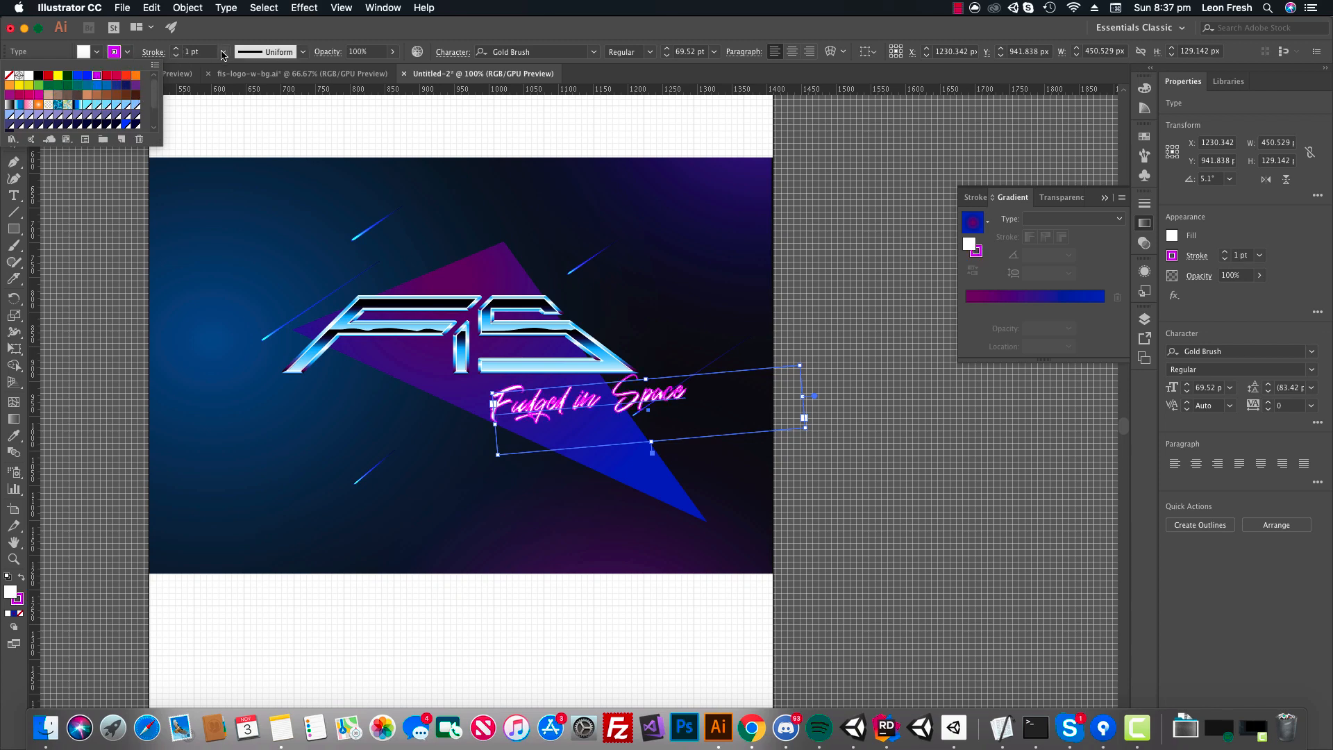
left_click(223, 54)
left_click(221, 52)
left_click(240, 81)
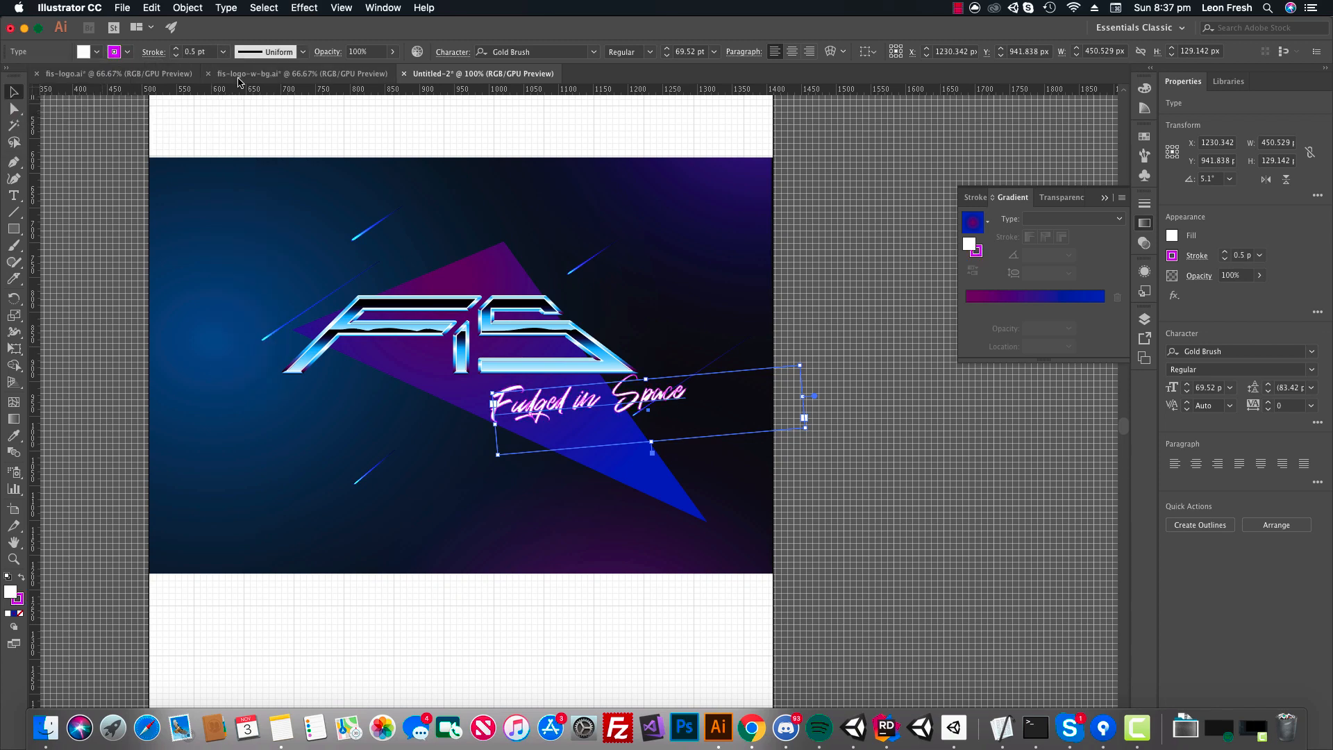
Apply a magenta Outer Glow to the lettering with Normal mode, 80% opacity and 5 px blur, and deselect it.
left_click(306, 8)
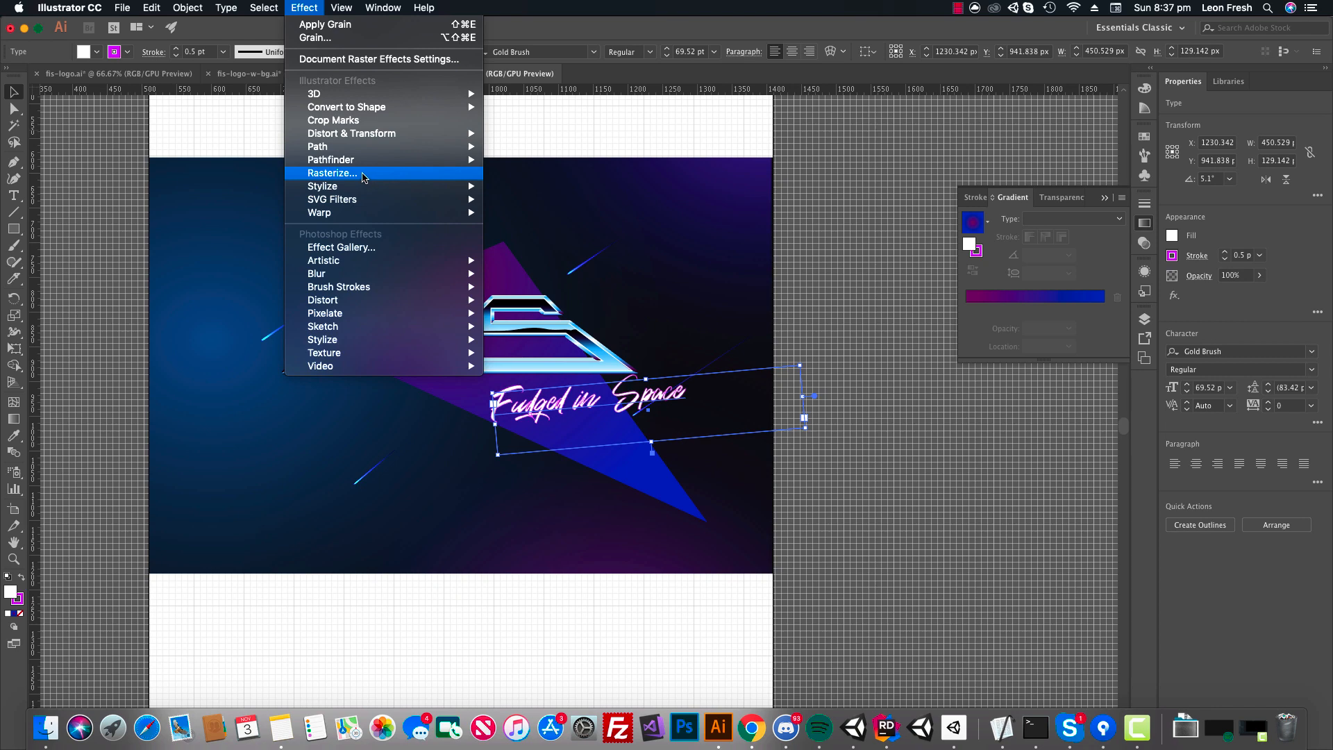
mouse_move(416, 186)
left_click(508, 226)
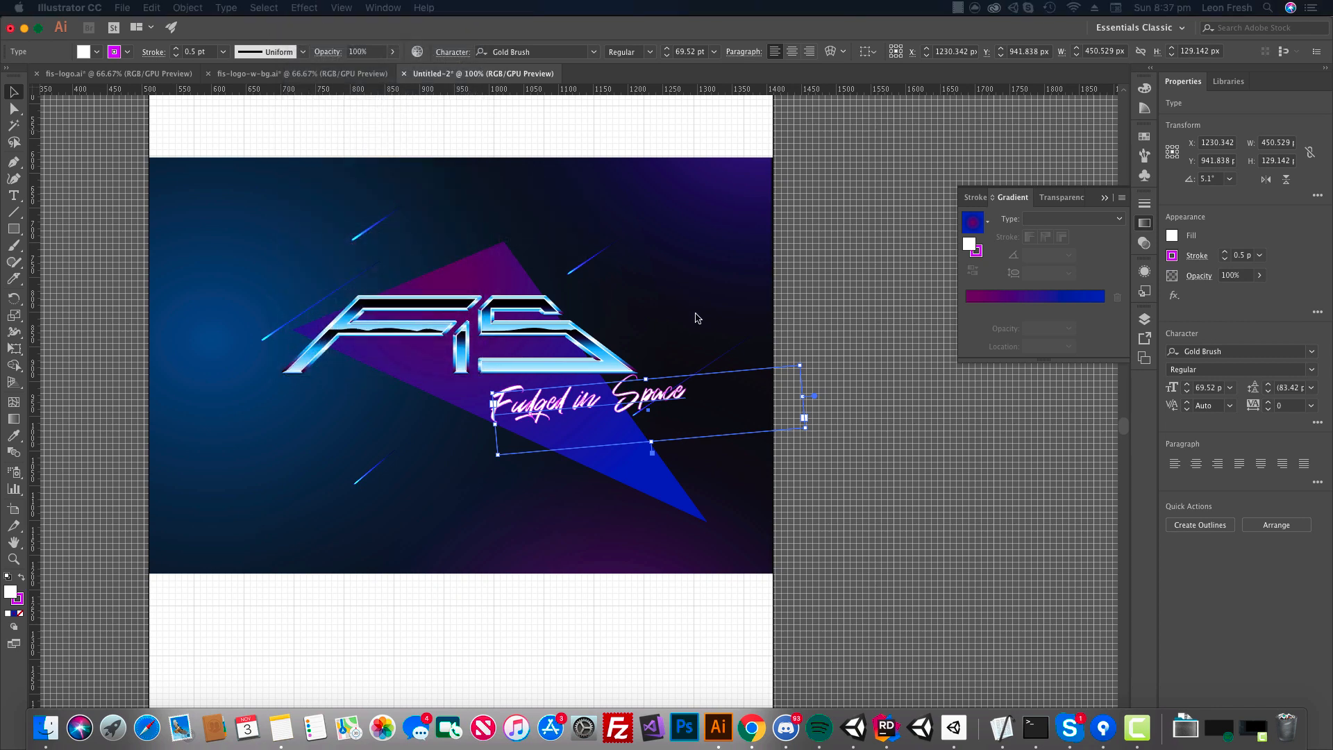
left_click_drag(1100, 320, 771, 356)
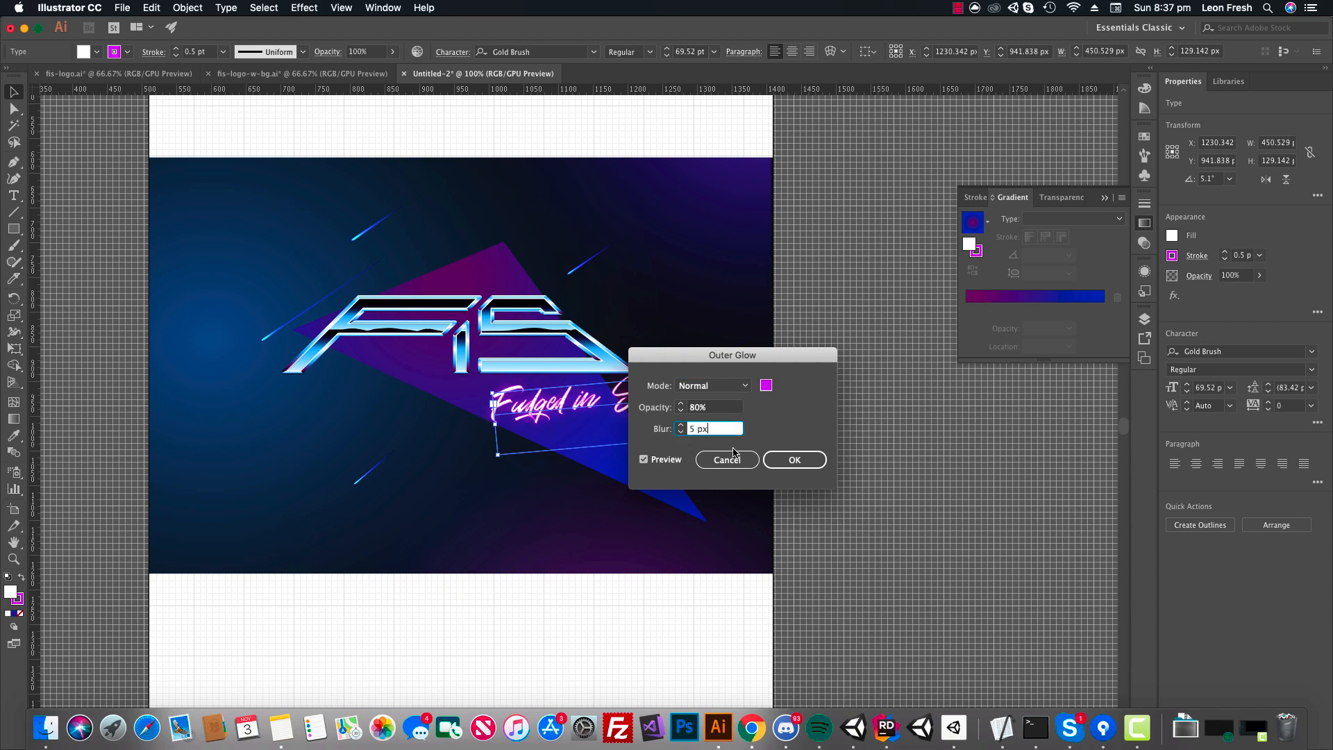
left_click(794, 460)
left_click(921, 429)
Examine the glowing lettering together with the logo and triangle at different magnifications.
scroll(888, 435, "down", 2)
scroll(888, 435, "left", 3)
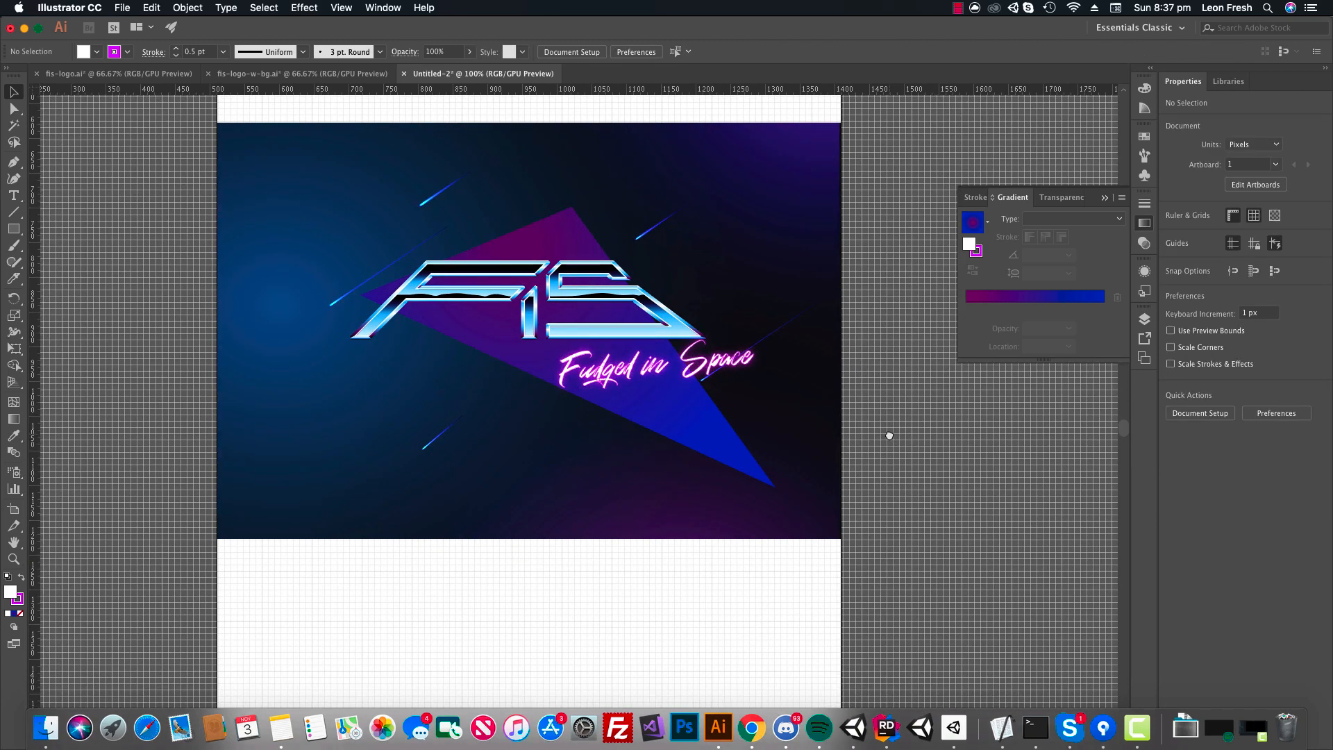
scroll(888, 436, "up", 2)
scroll(888, 436, "right", 1)
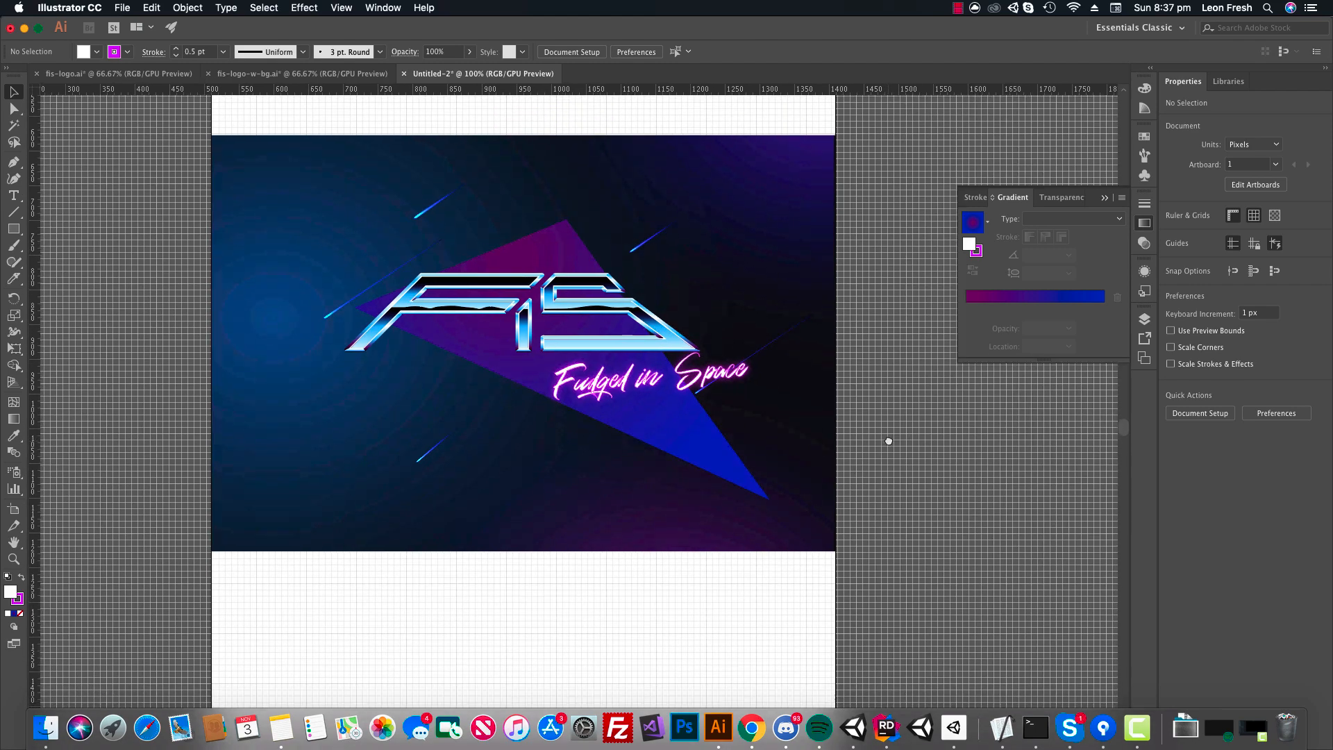
mouse_move(889, 441)
left_mouse_down()
mouse_move(891, 428)
mouse_move(898, 519)
mouse_move(882, 427)
left_mouse_up()
key("z")
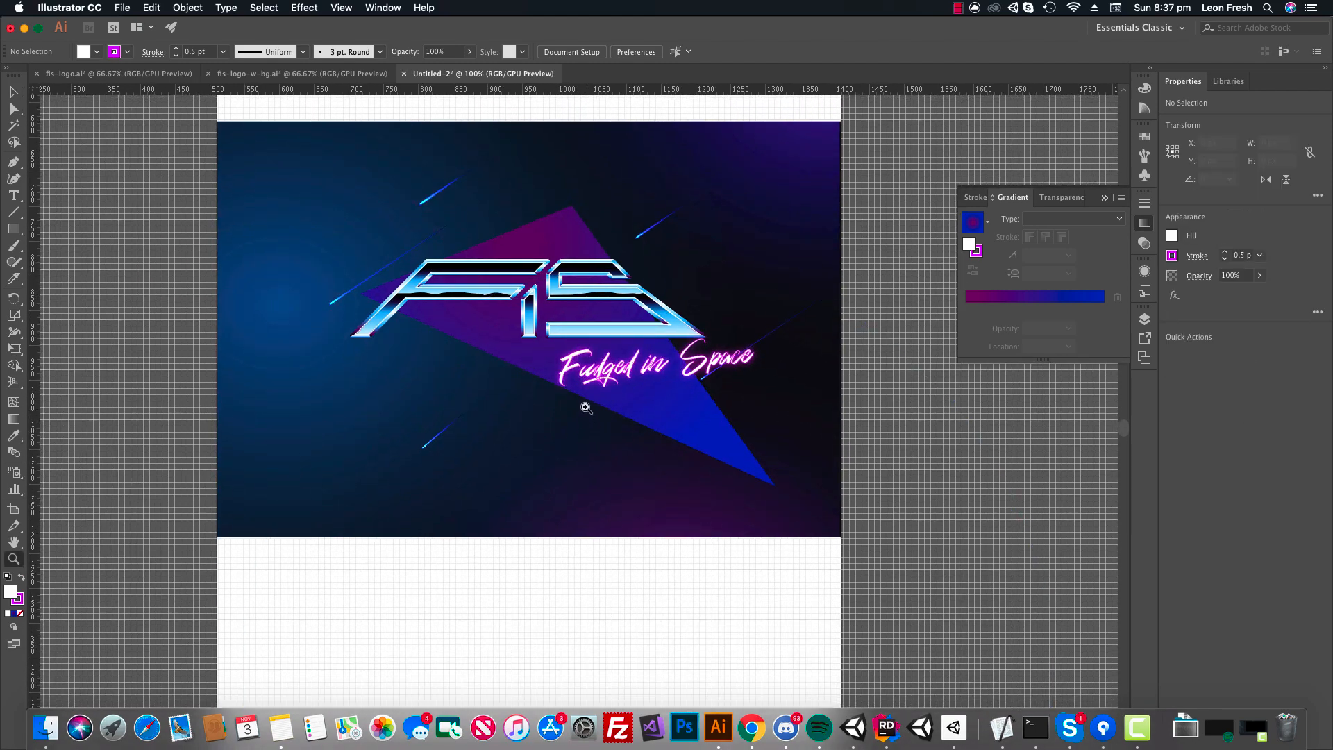
left_click(578, 404, "alt")
left_click_drag(520, 423, 544, 415)
left_click(544, 415)
left_click_drag(651, 396, 595, 432)
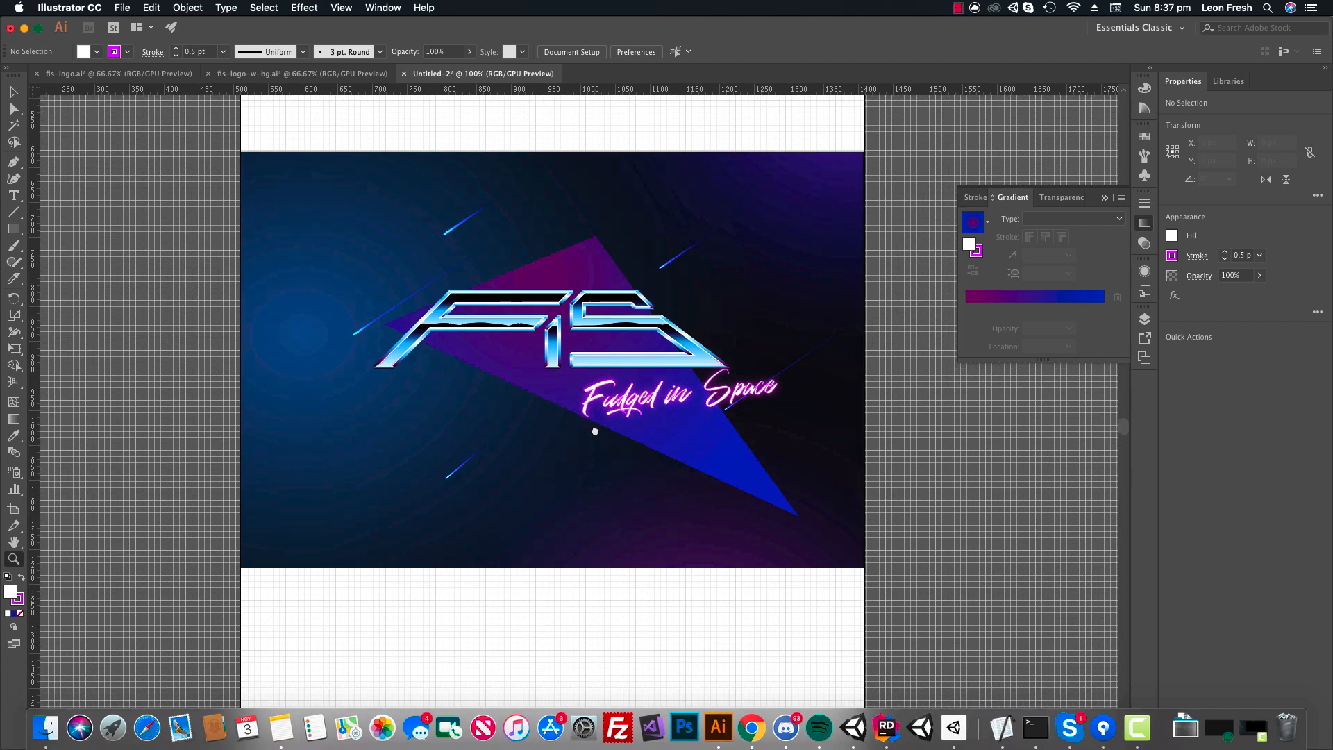
left_click(512, 321)
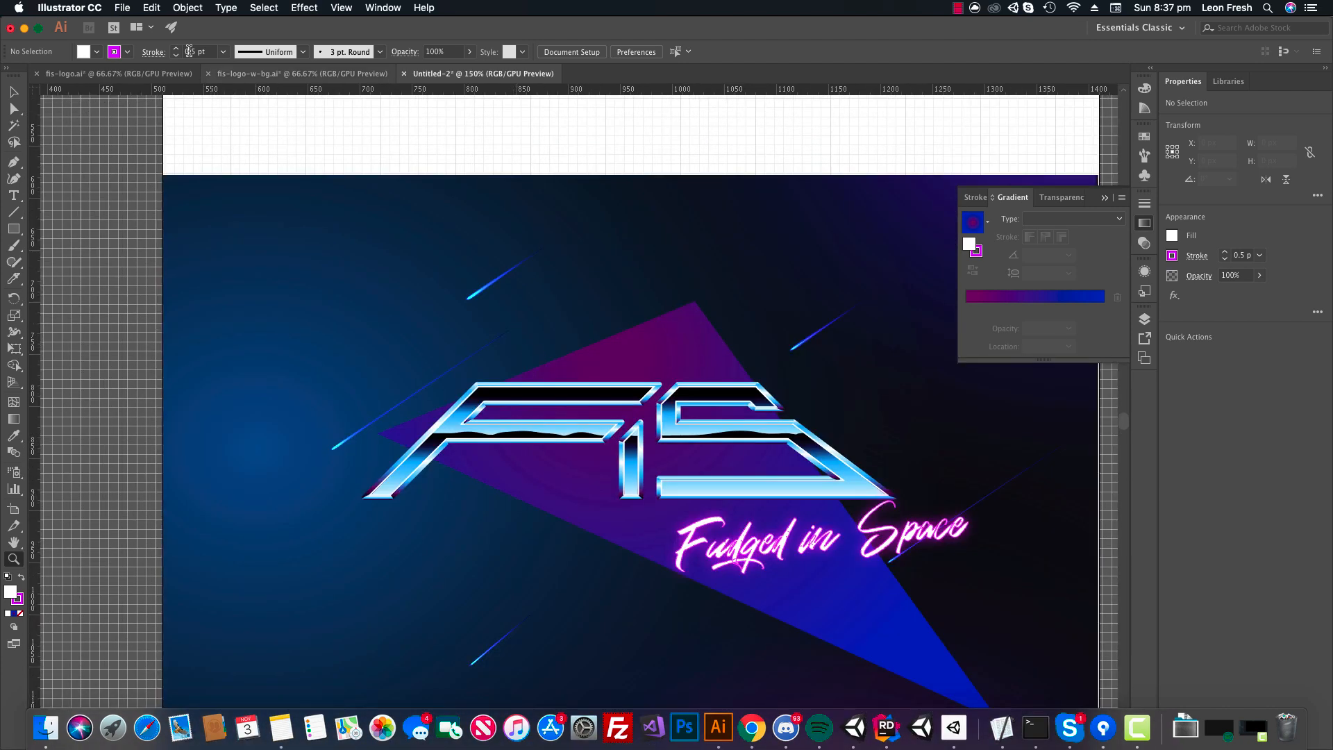
Open the finished artwork in fis-logo-w-bg.ai and examine the star sparkles along the logo's upper edge.
left_click(166, 74)
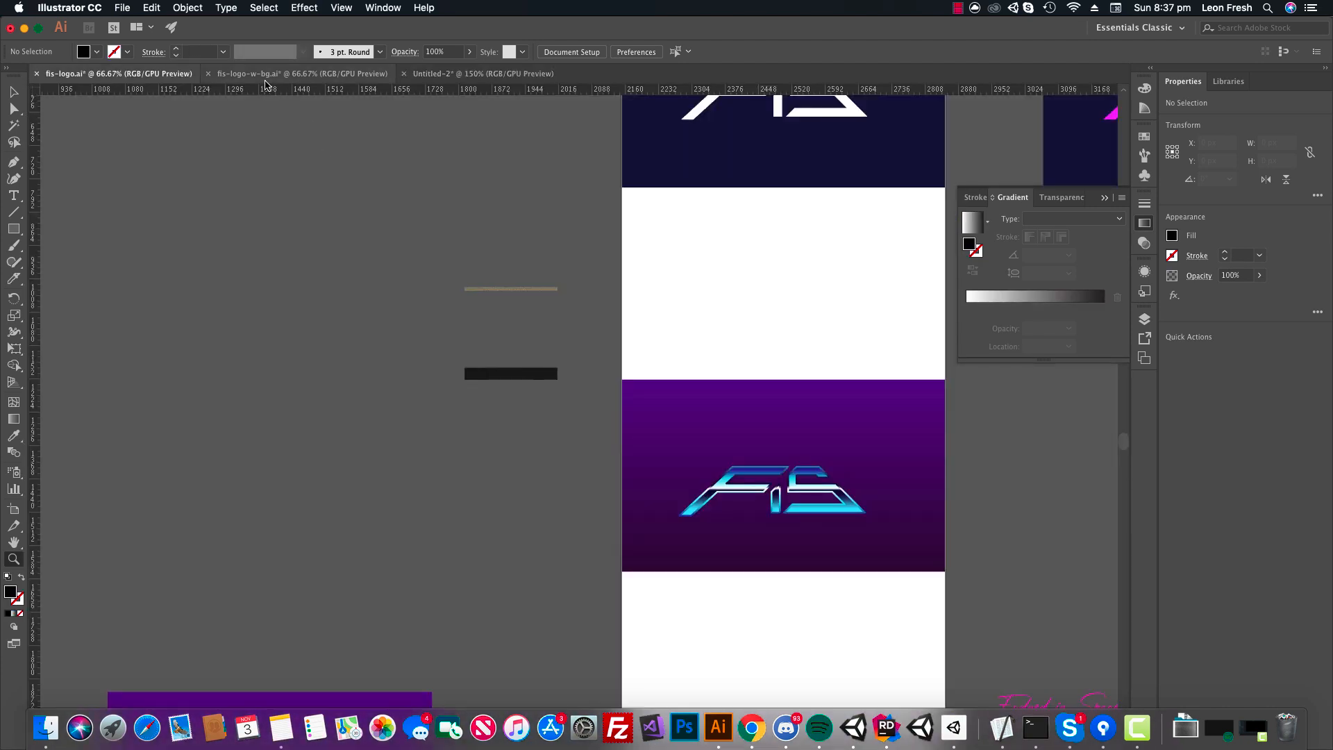
left_click(265, 75)
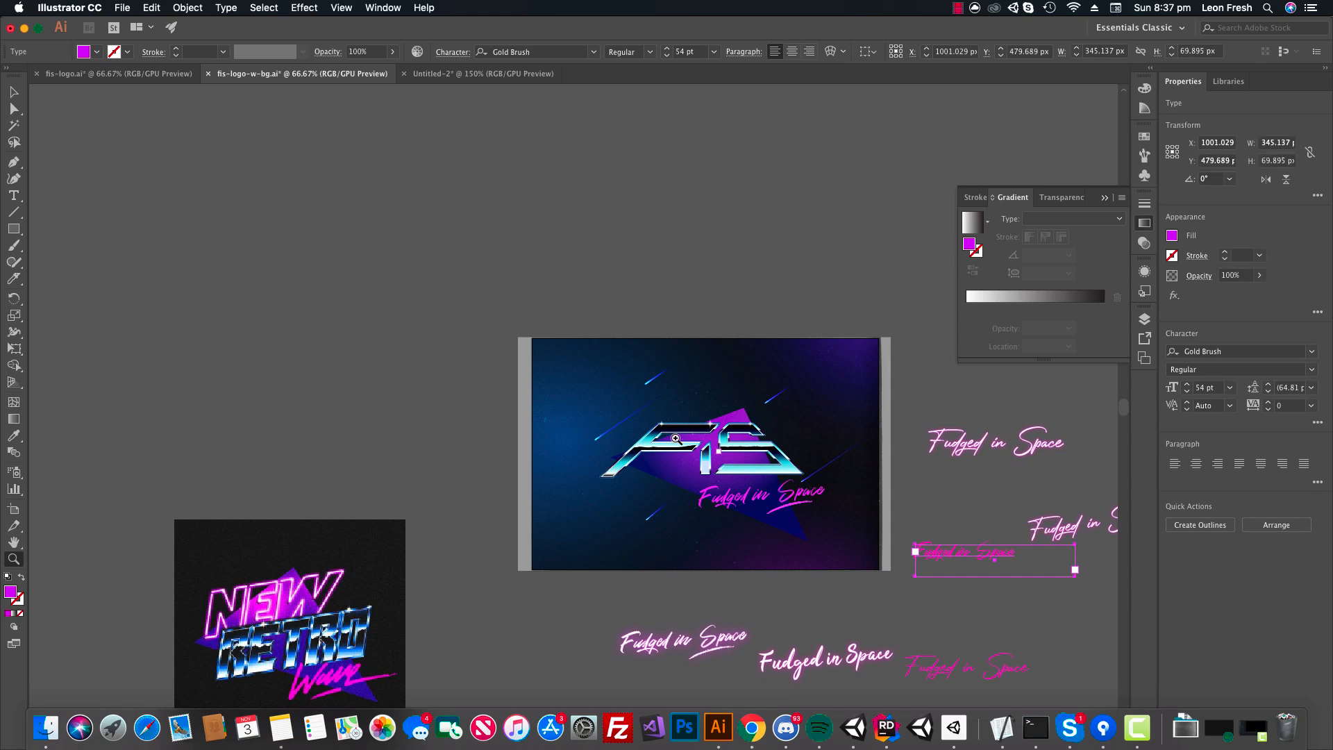
left_click(675, 438)
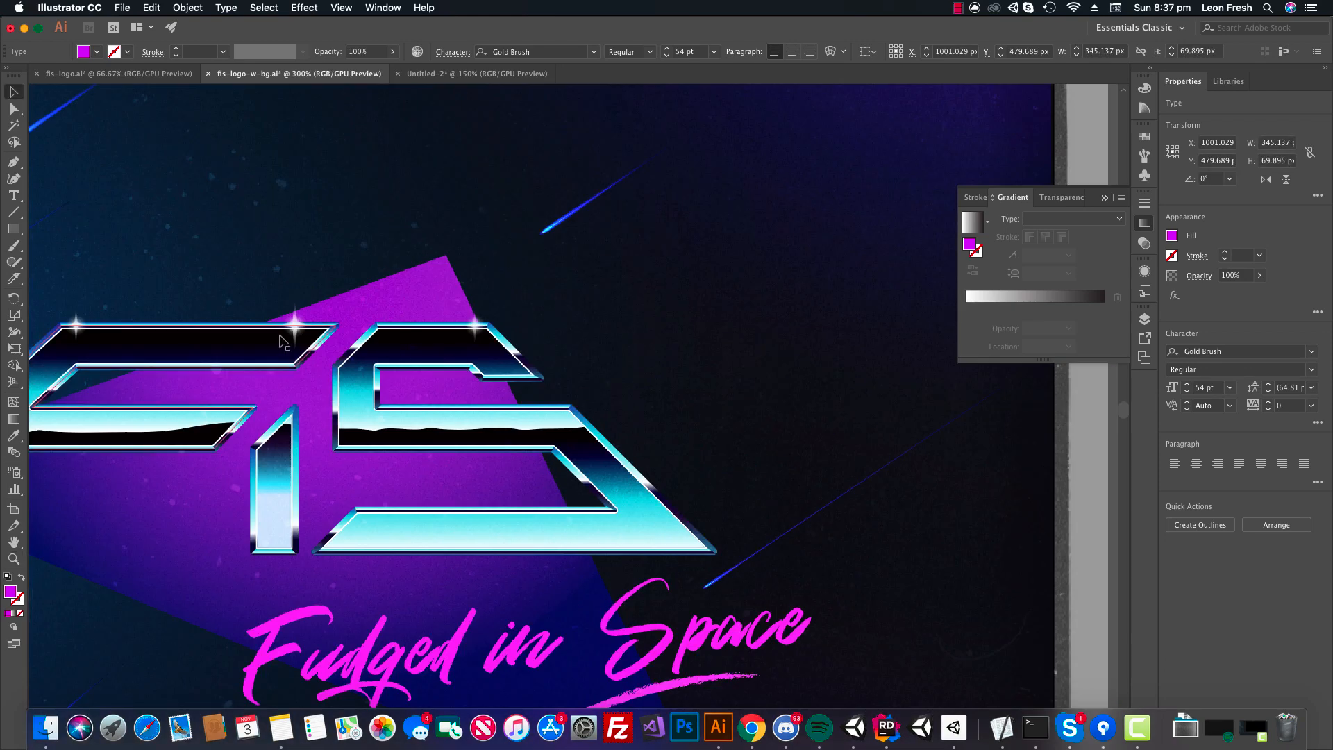
left_click(297, 309)
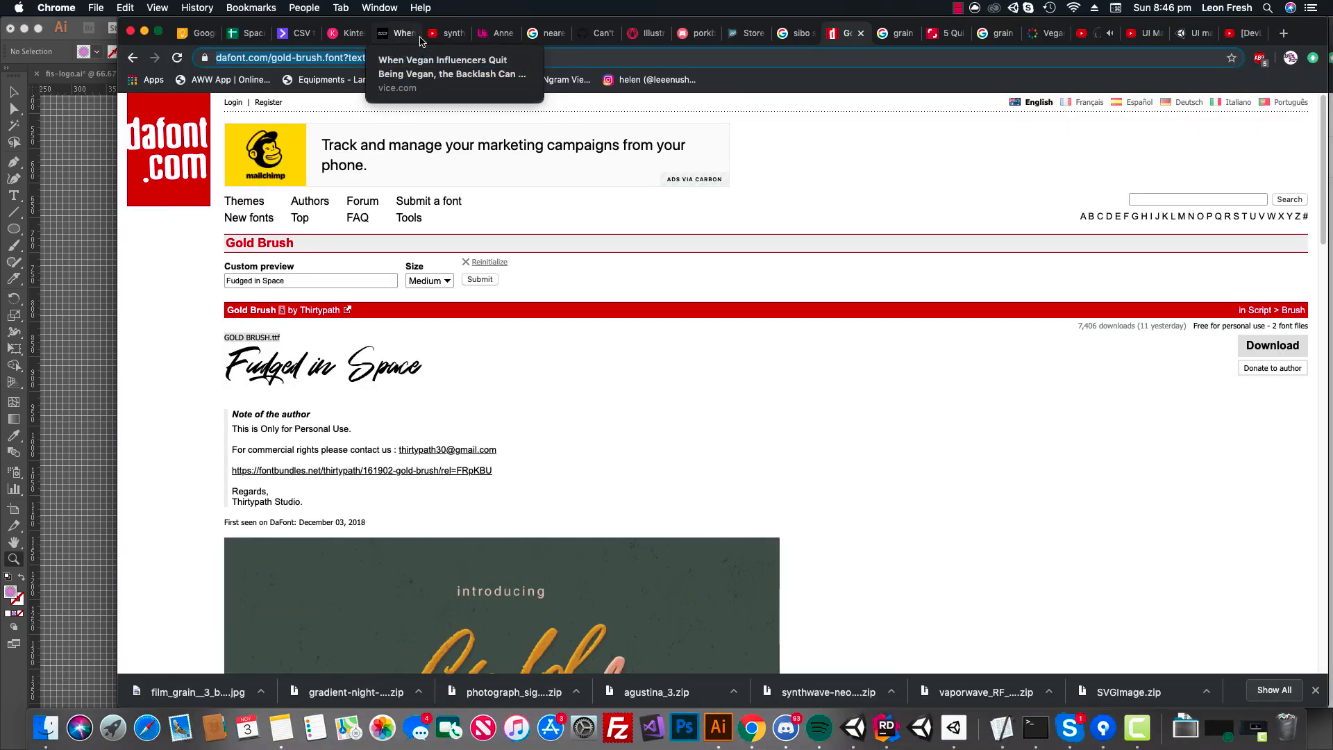
Search Google Images in Chrome for "high resolution film grain".
type("high resolution")
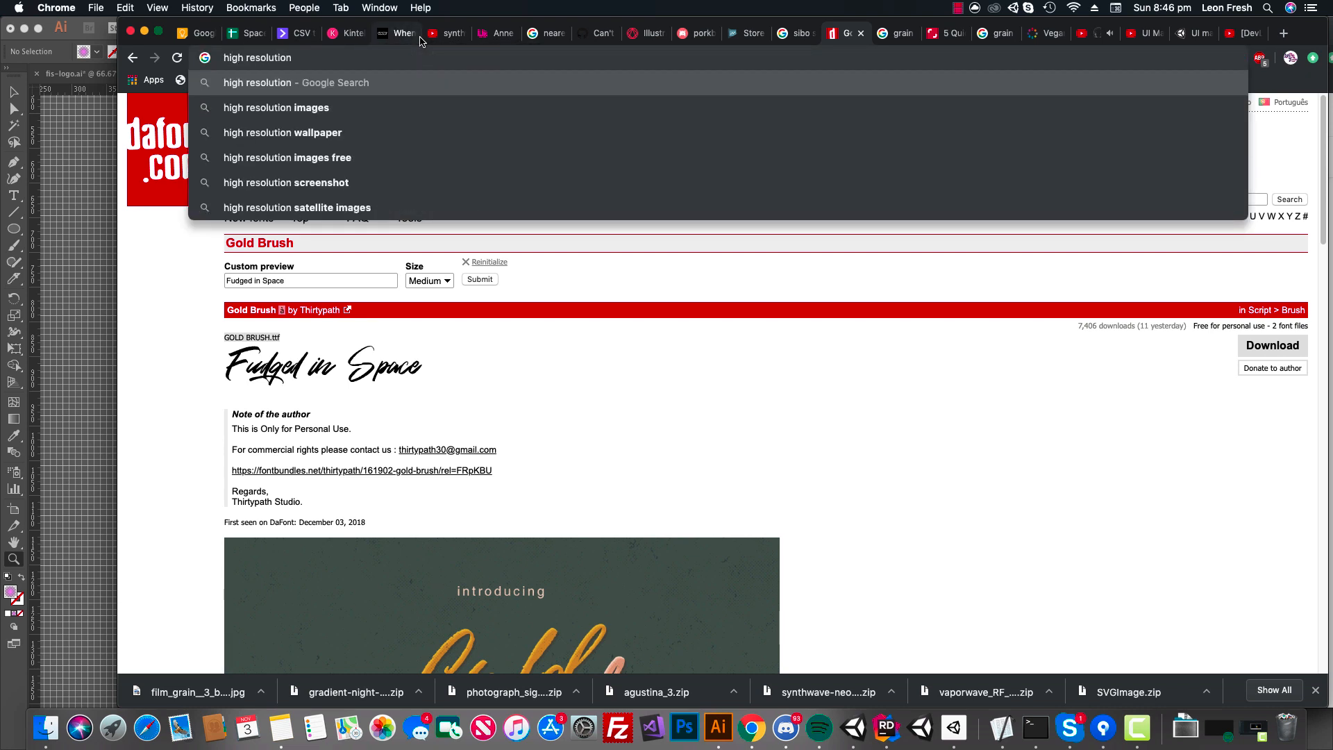
type(" film grain")
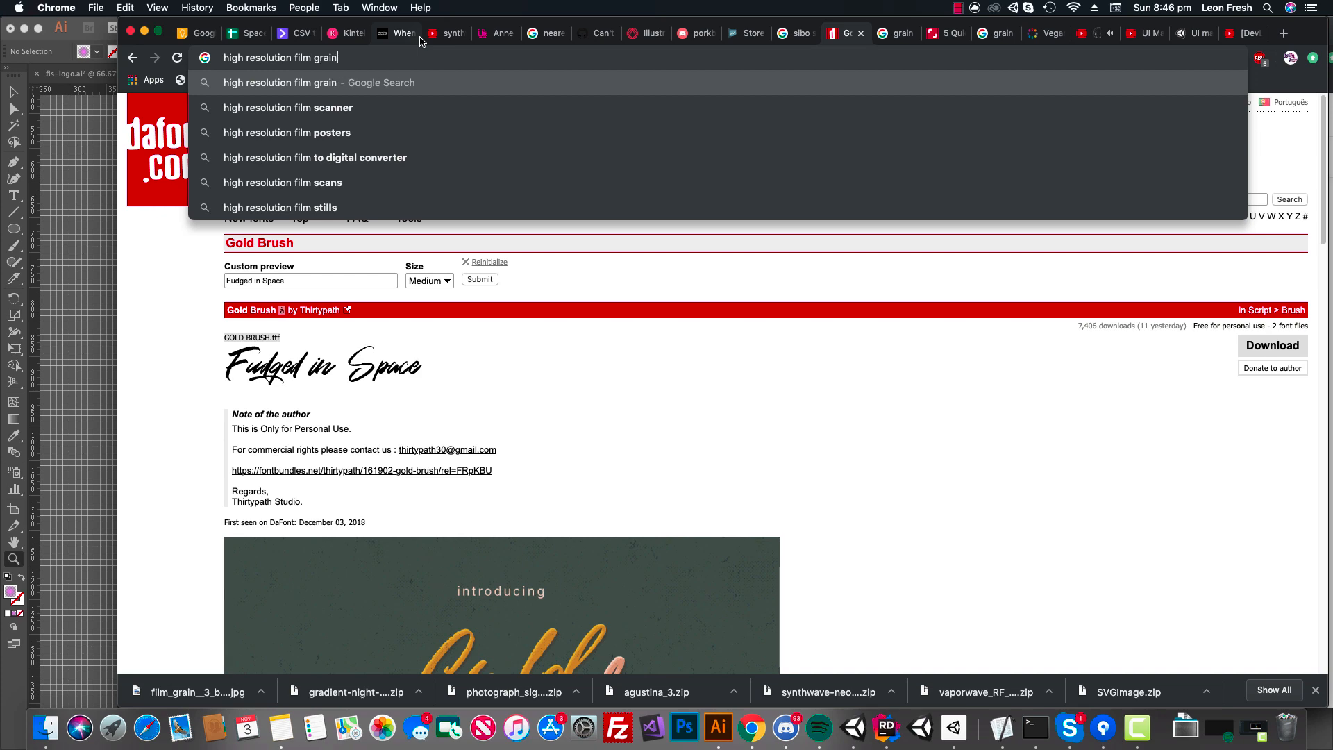
key("Return")
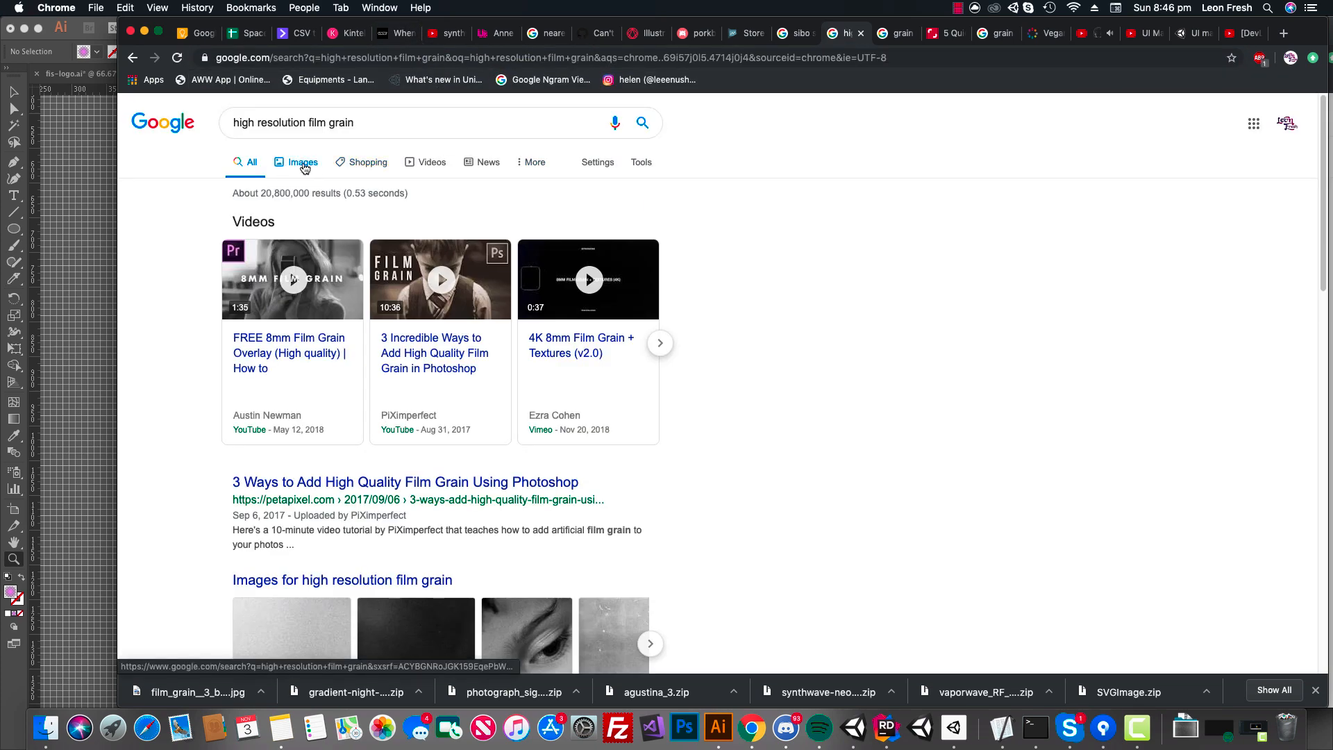
left_click(297, 162)
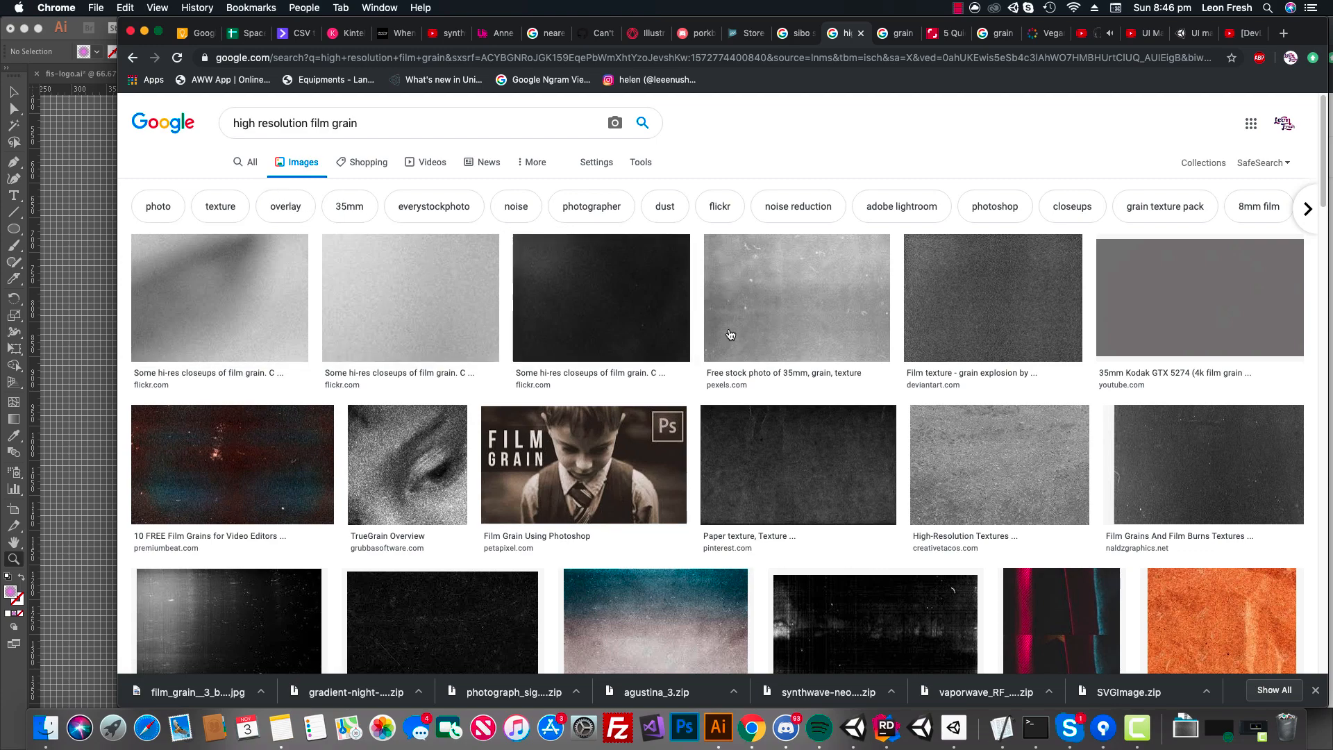
Open the 35mm grain texture stock photo on pexels.com and copy the image.
left_click(867, 309)
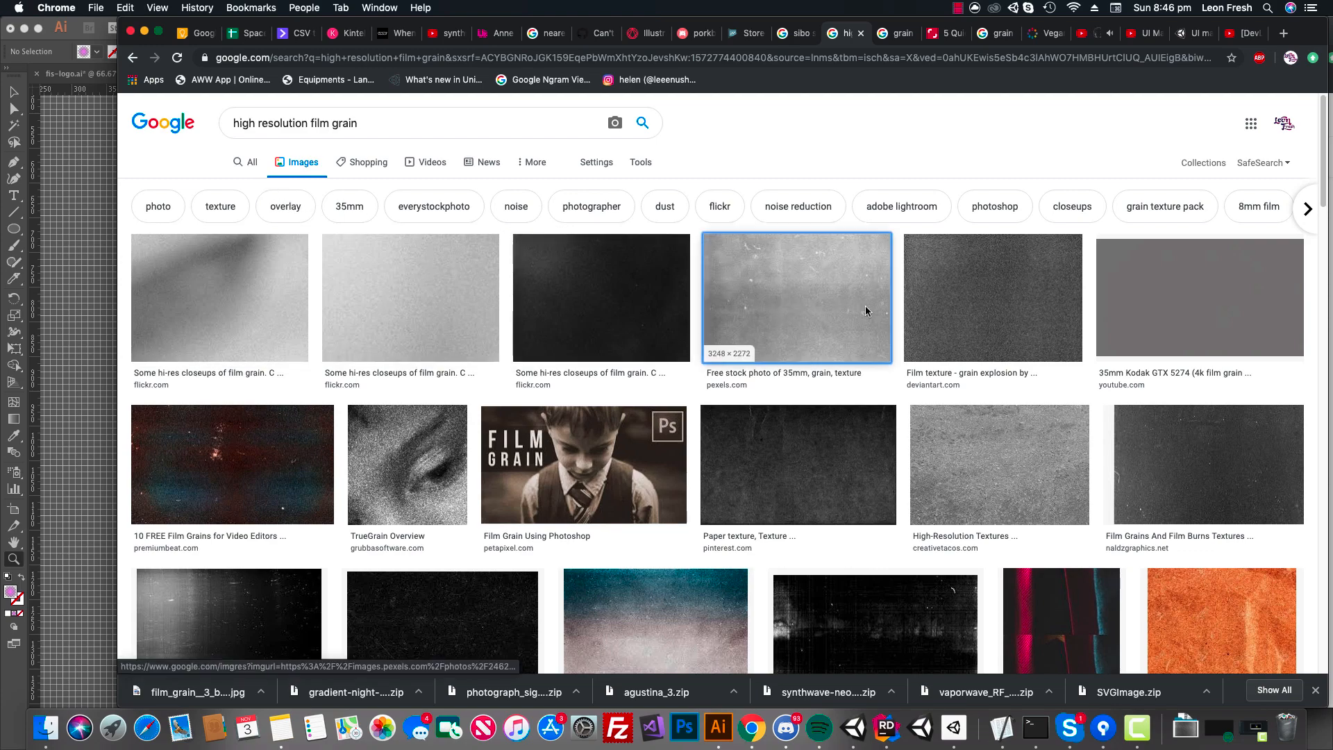
left_click(1075, 285)
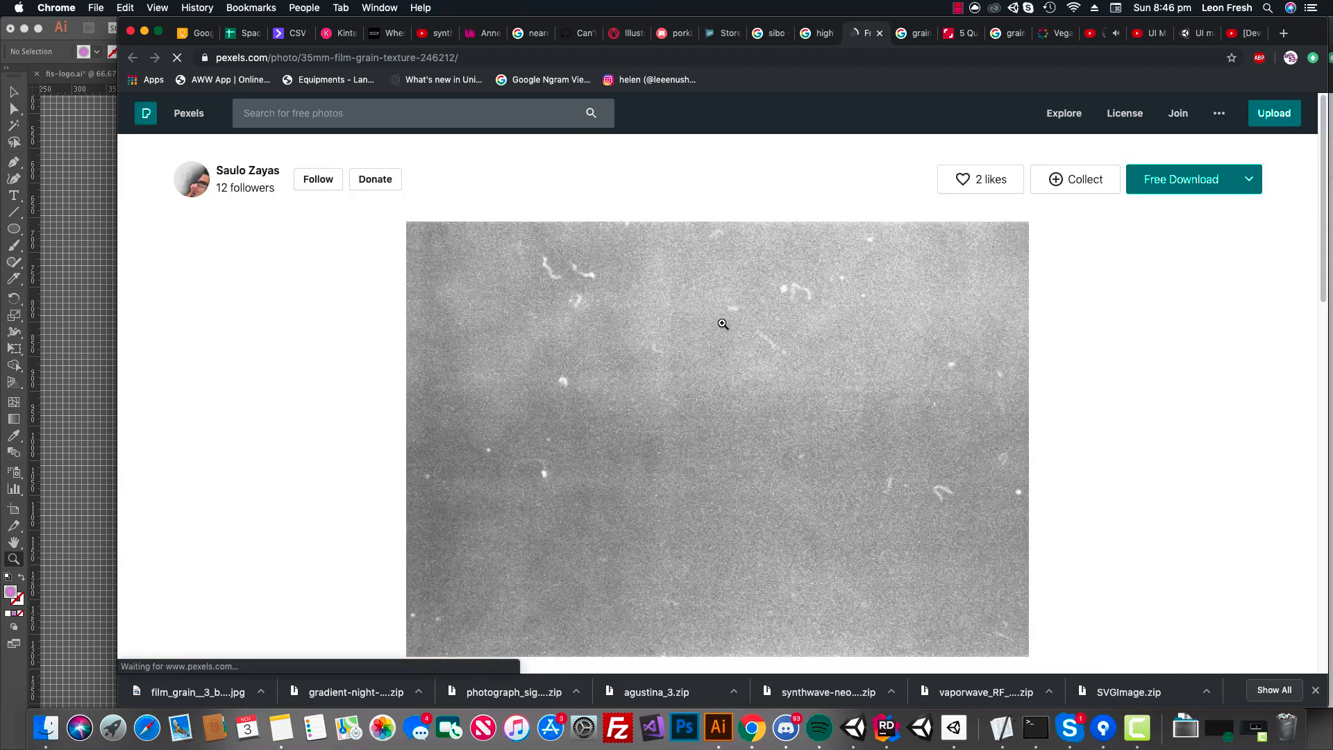
right_click(723, 323)
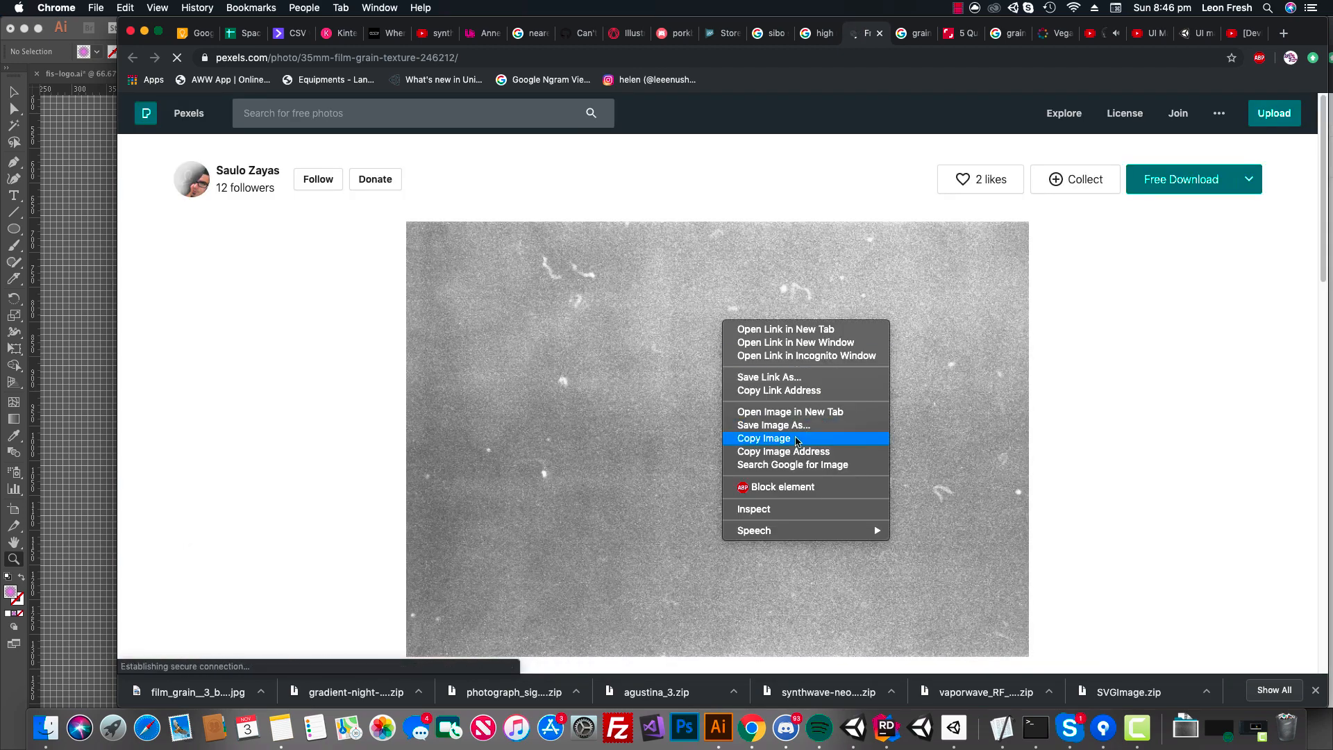
left_click(797, 440)
Switch back to Illustrator and paste the copied film grain image over the artwork in Untitled-2.
key("super+Tab")
key("v")
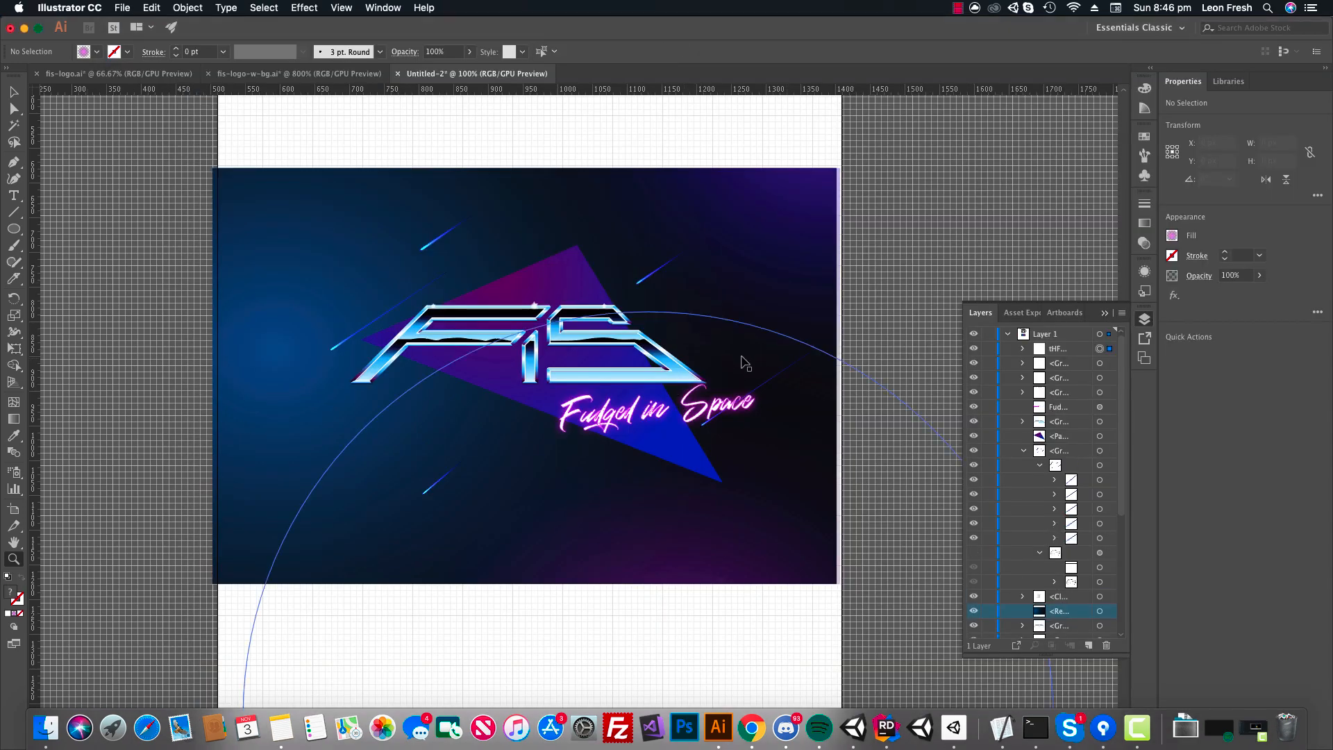
key("super+v")
key("super+minus")
key("super+minus")
key("super+minus")
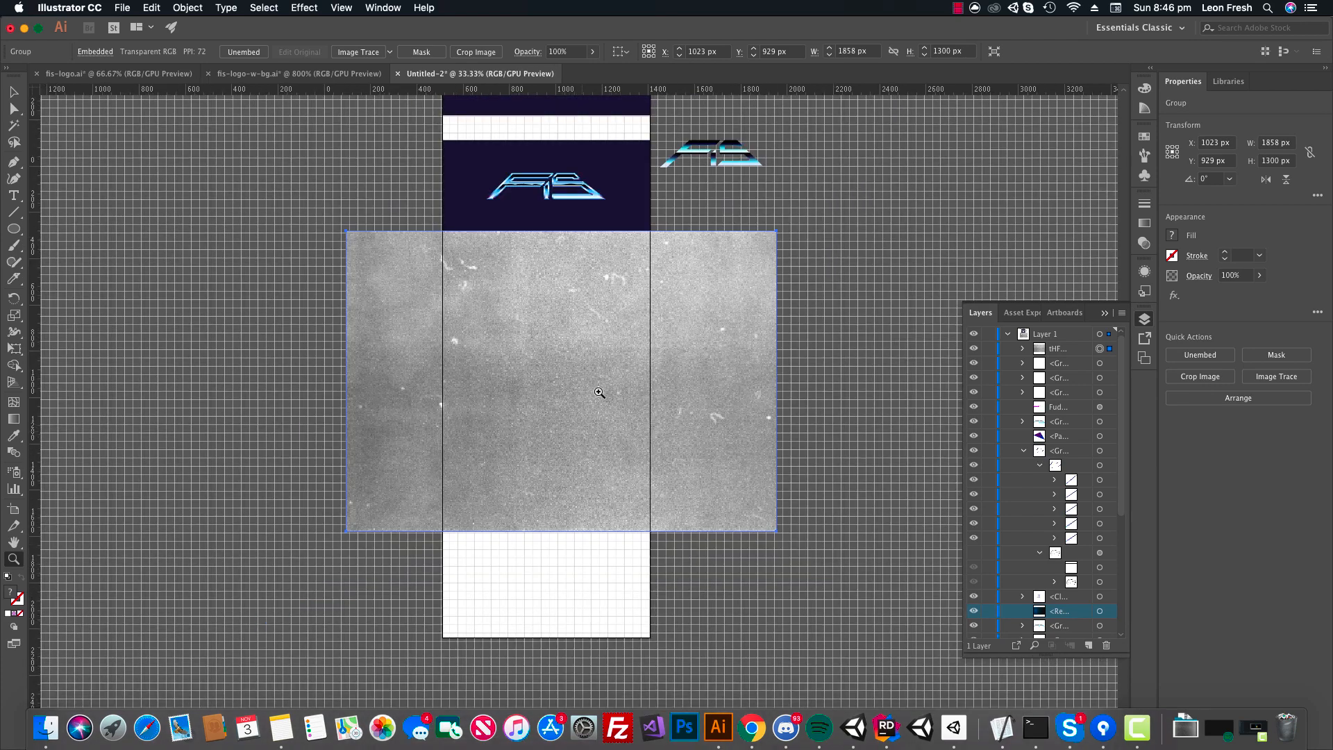
Scale the film grain image down to about 911 × 638 px and position it over the logo artwork.
key("e")
left_click_drag(741, 264, 658, 342)
key("v")
key("e")
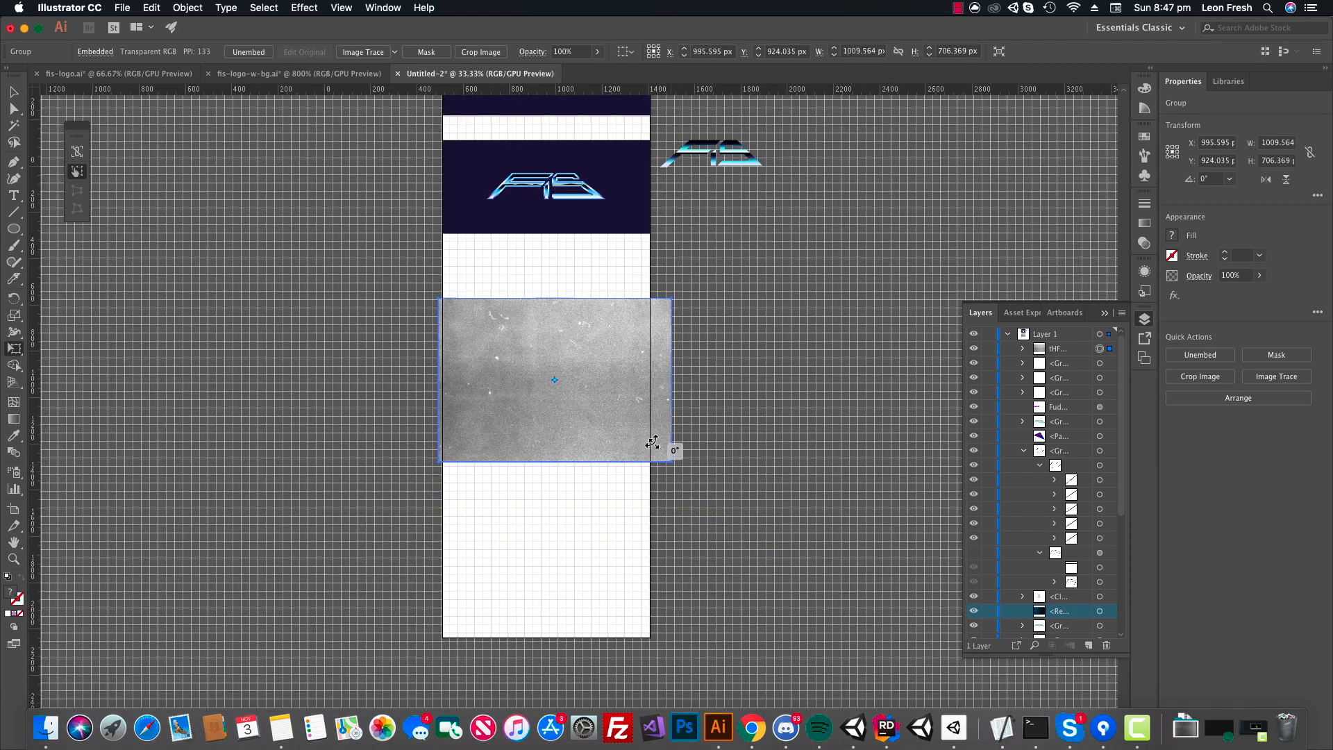
mouse_move(669, 461)
left_mouse_down()
mouse_move(670, 448)
mouse_move(649, 446)
left_mouse_up()
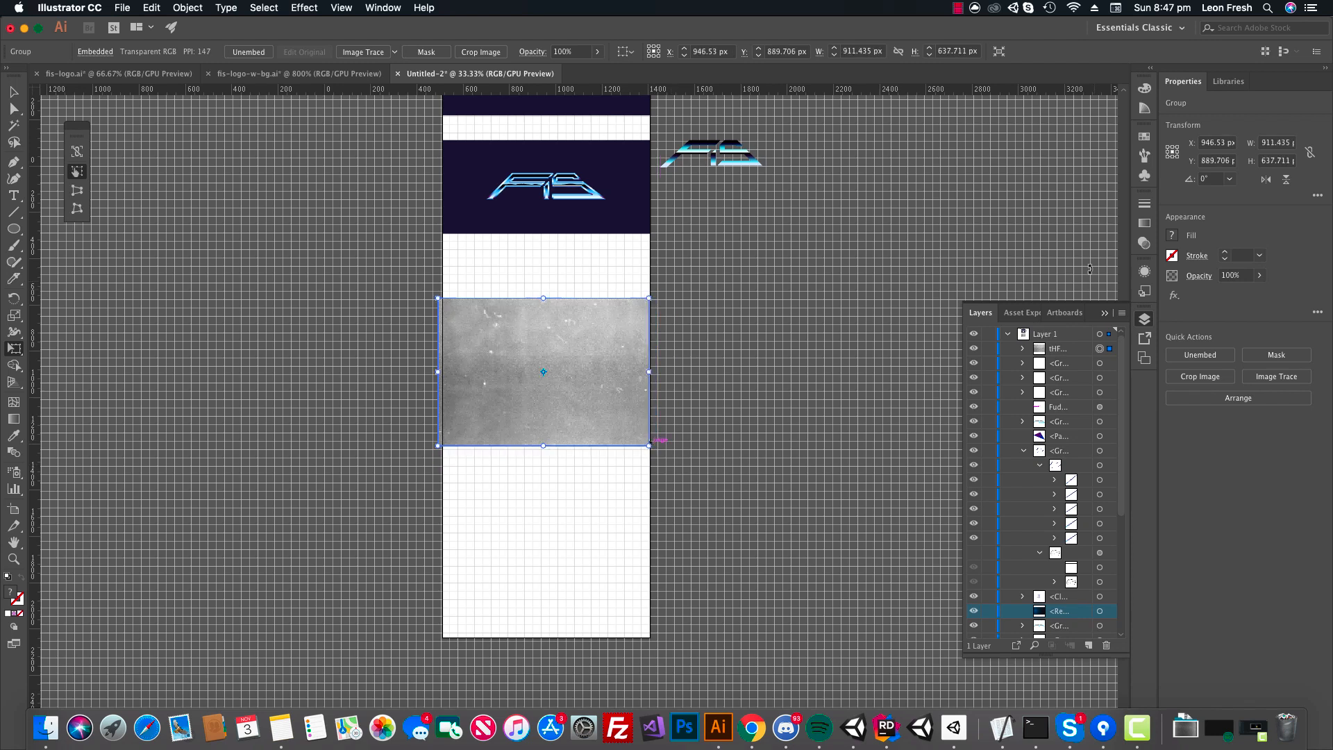
Set the grain image's blend mode to Soft Light and its opacity to 35%, and deselect it.
left_click(1144, 243)
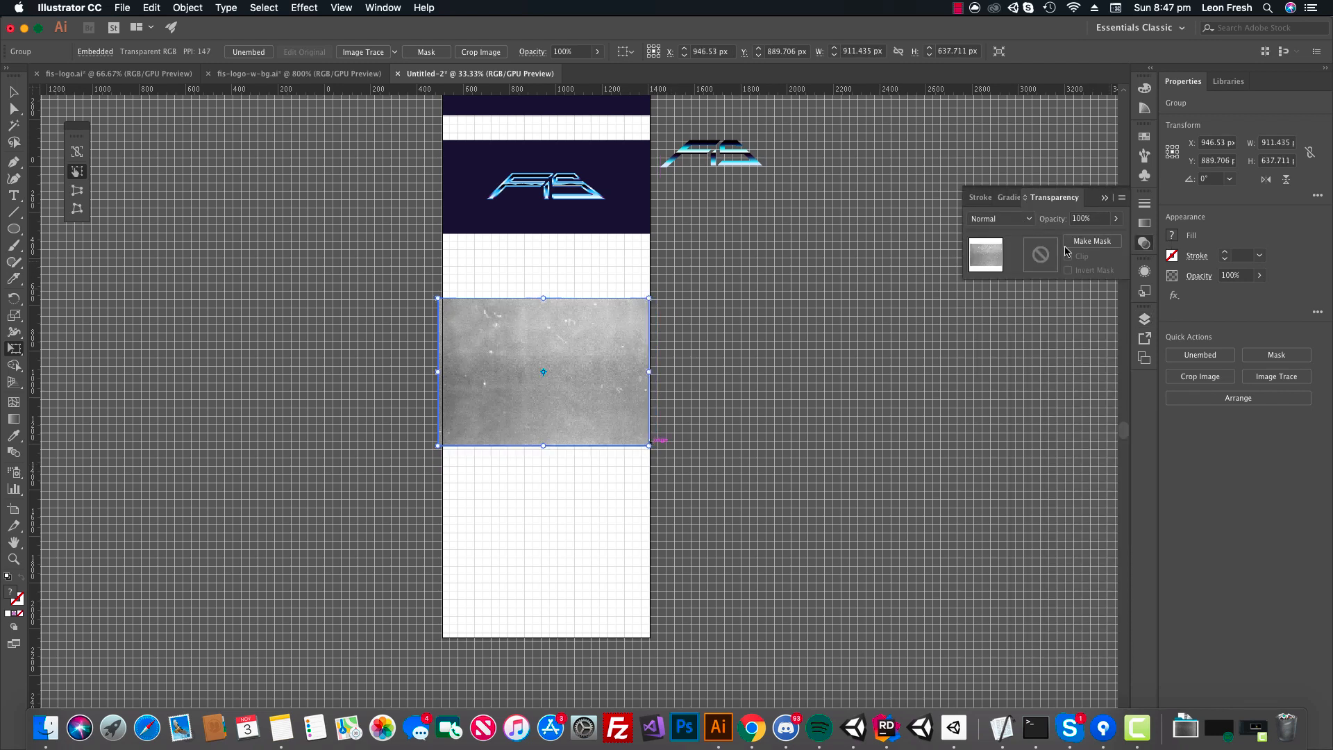
left_click(1025, 219)
left_click(1005, 366)
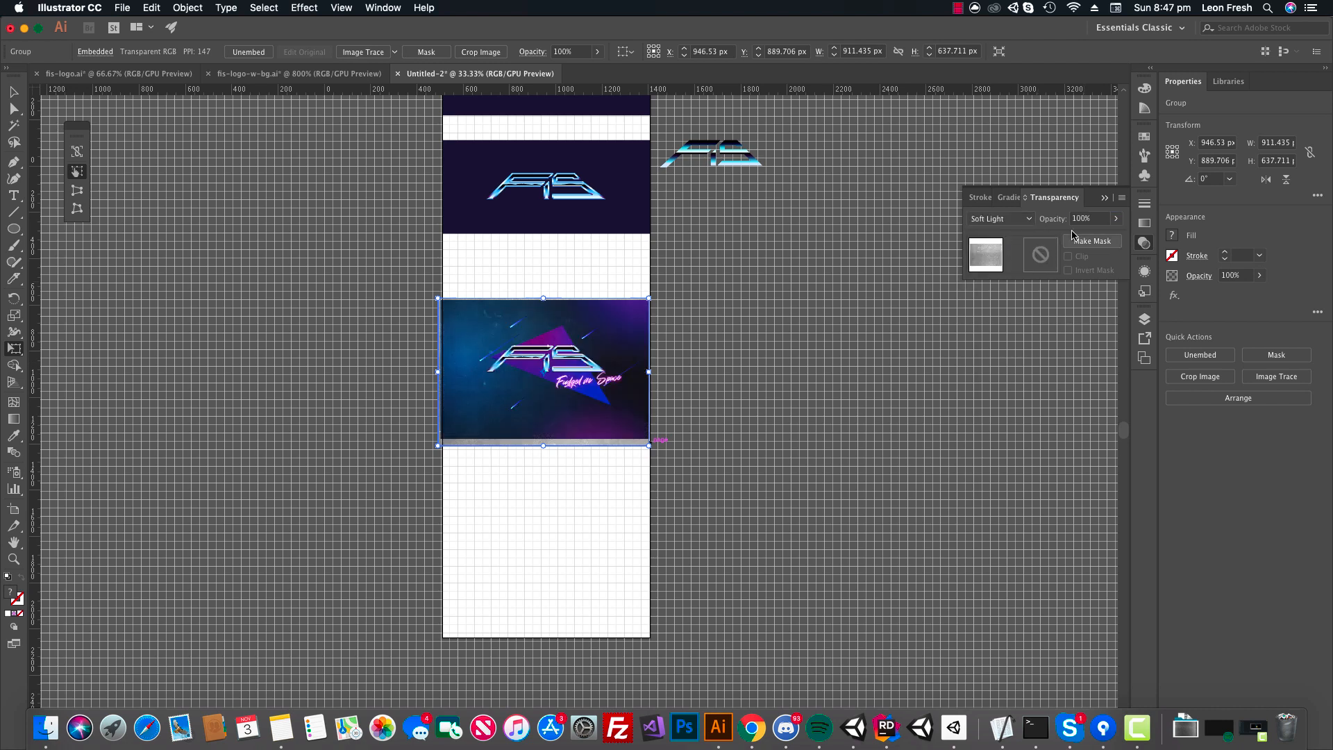
left_click_drag(1089, 234, 1080, 239)
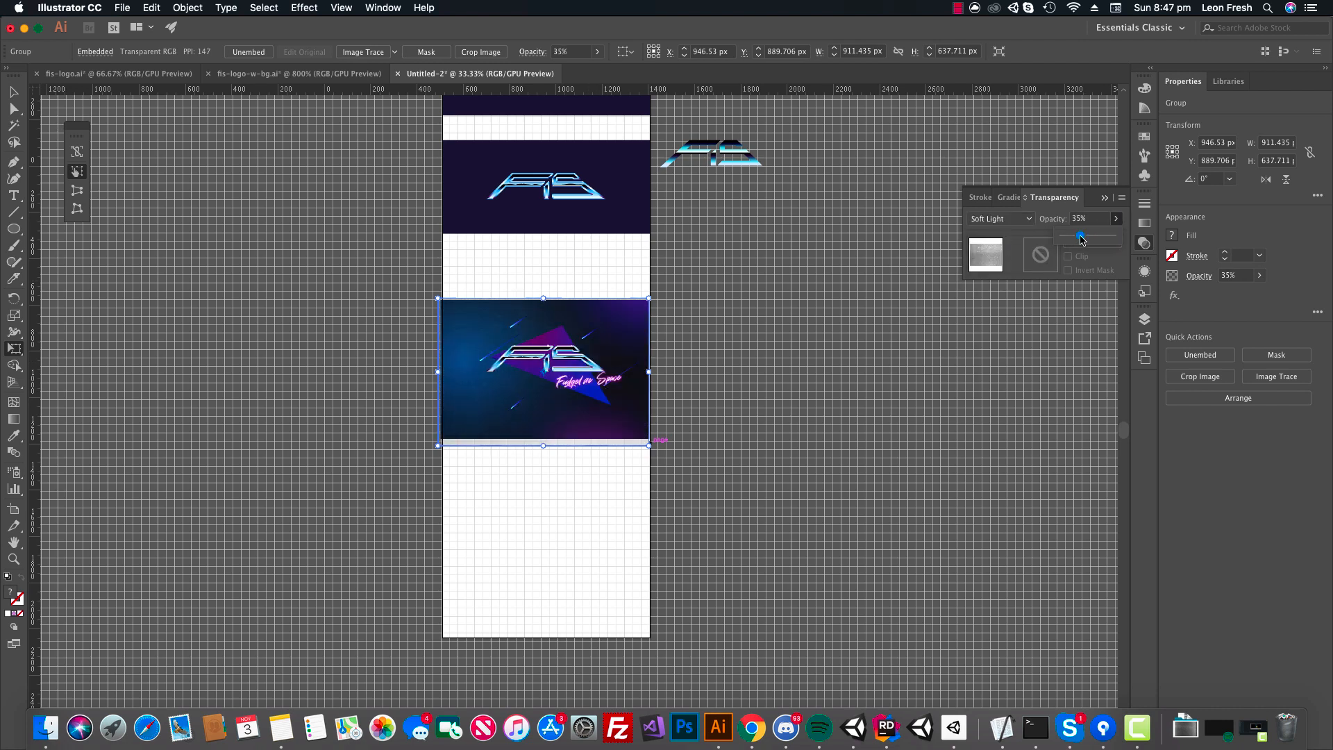
key("v")
left_click(671, 408)
Examine the film grain effect up close across the logo, lettering and background.
key("z")
left_click(603, 390)
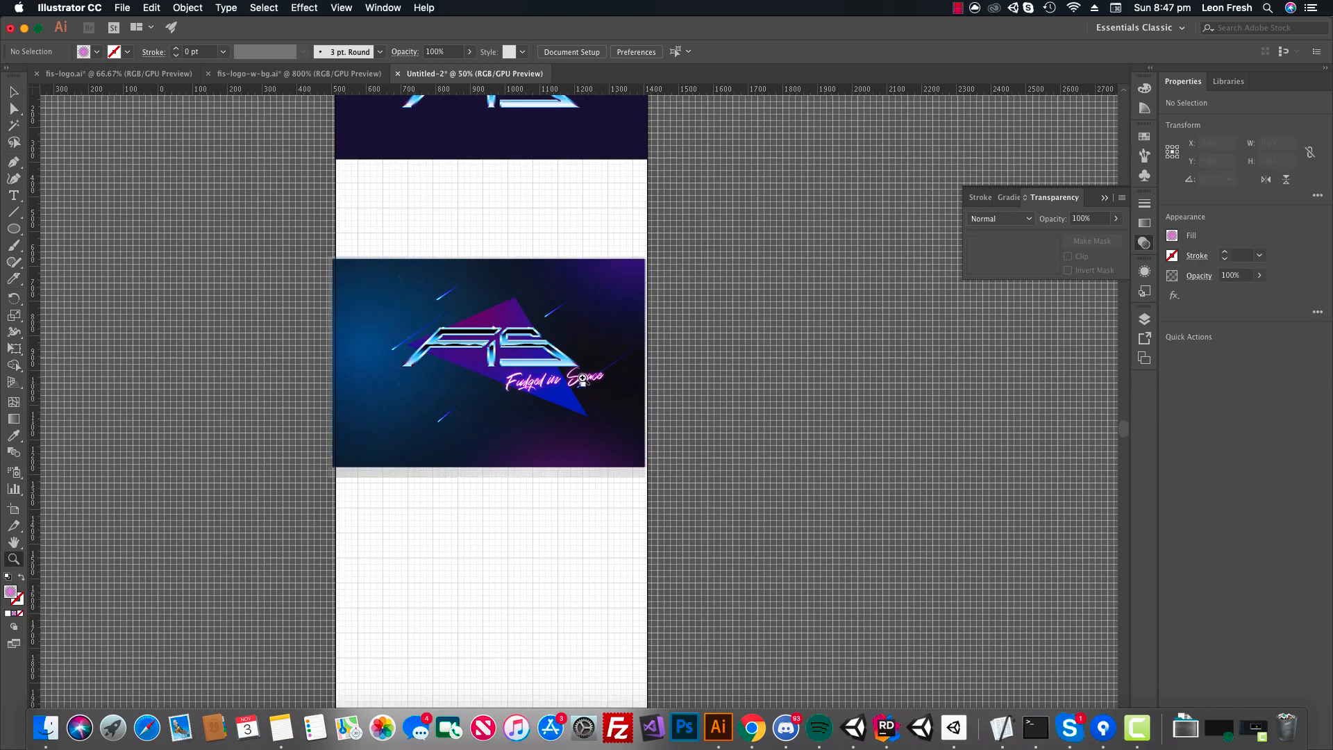
left_click(581, 379)
left_click(581, 378)
left_click(565, 385)
left_click_drag(528, 390, 768, 324)
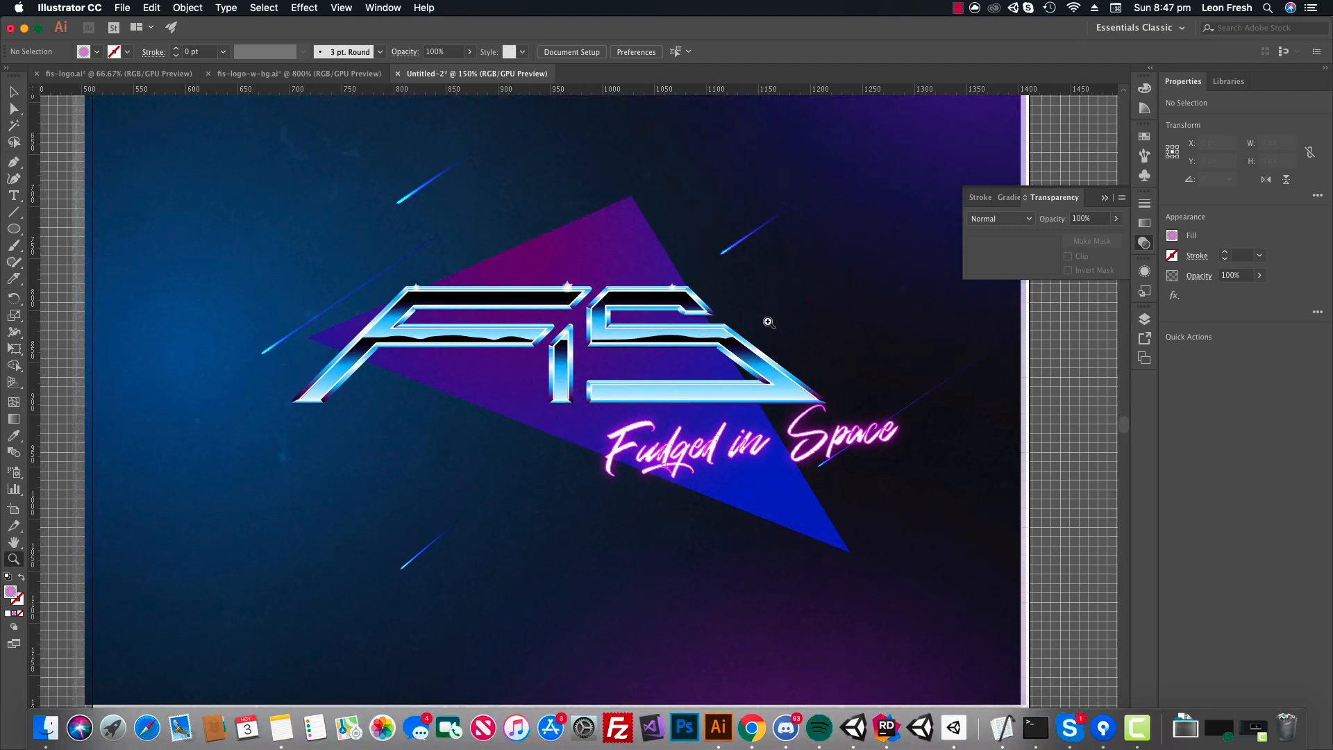
key("f")
left_click(751, 370)
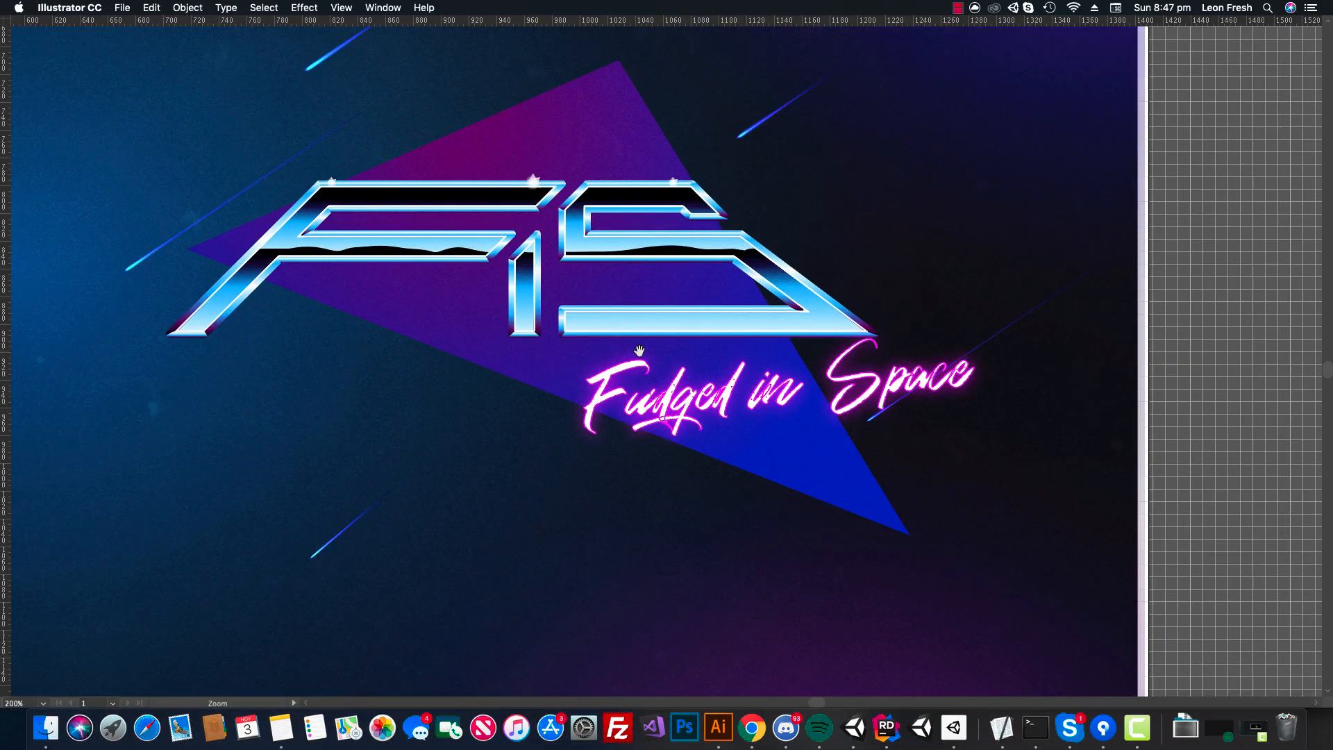
scroll(751, 370, "left", 5)
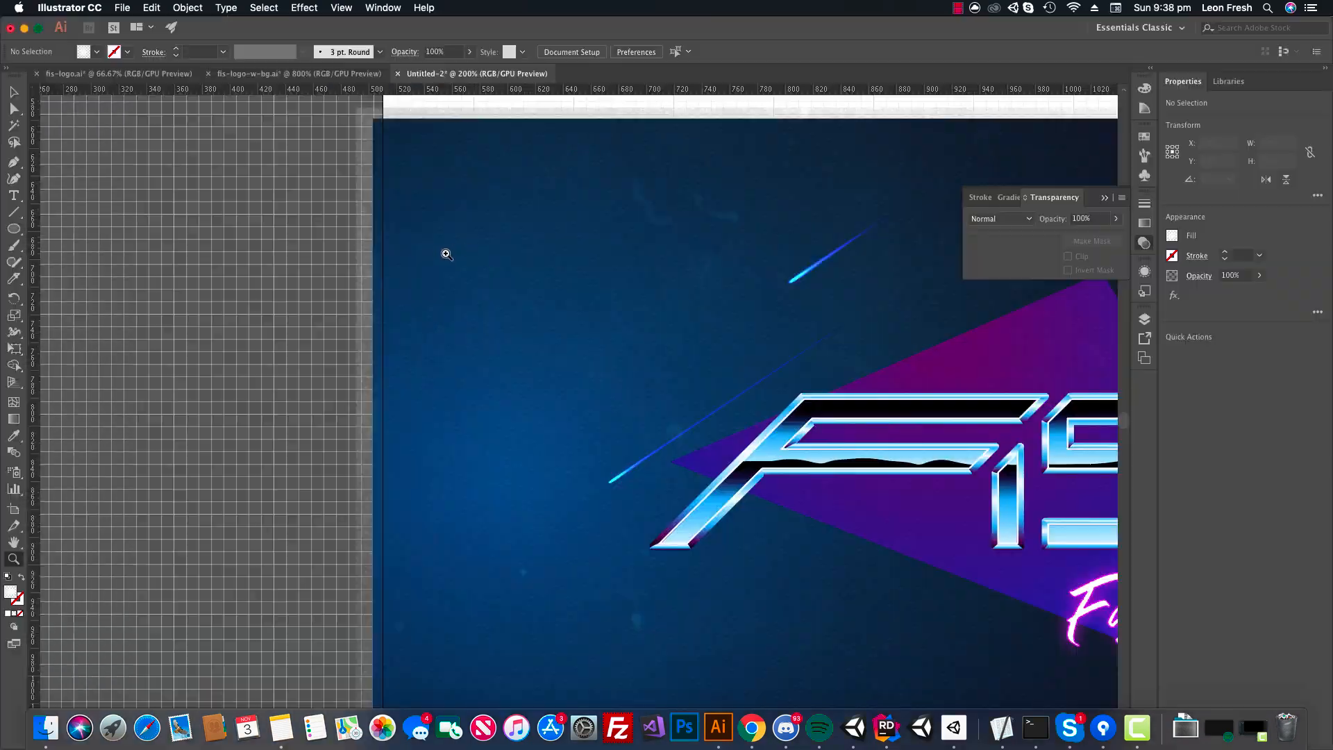
Draw an upright four-pointed star about 234 px wide with a white radial gradient fill beside the artwork, using the Star tool.
left_click(446, 254)
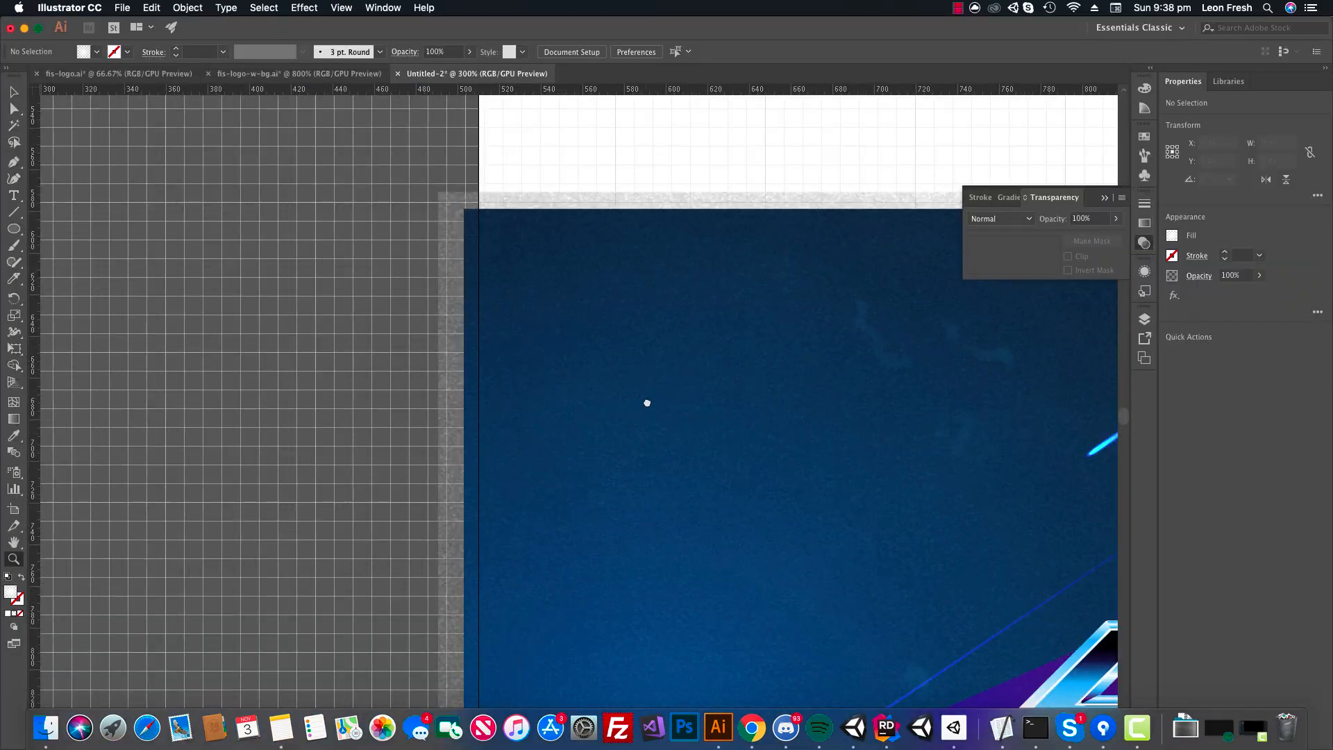
left_click_drag(645, 402, 284, 235)
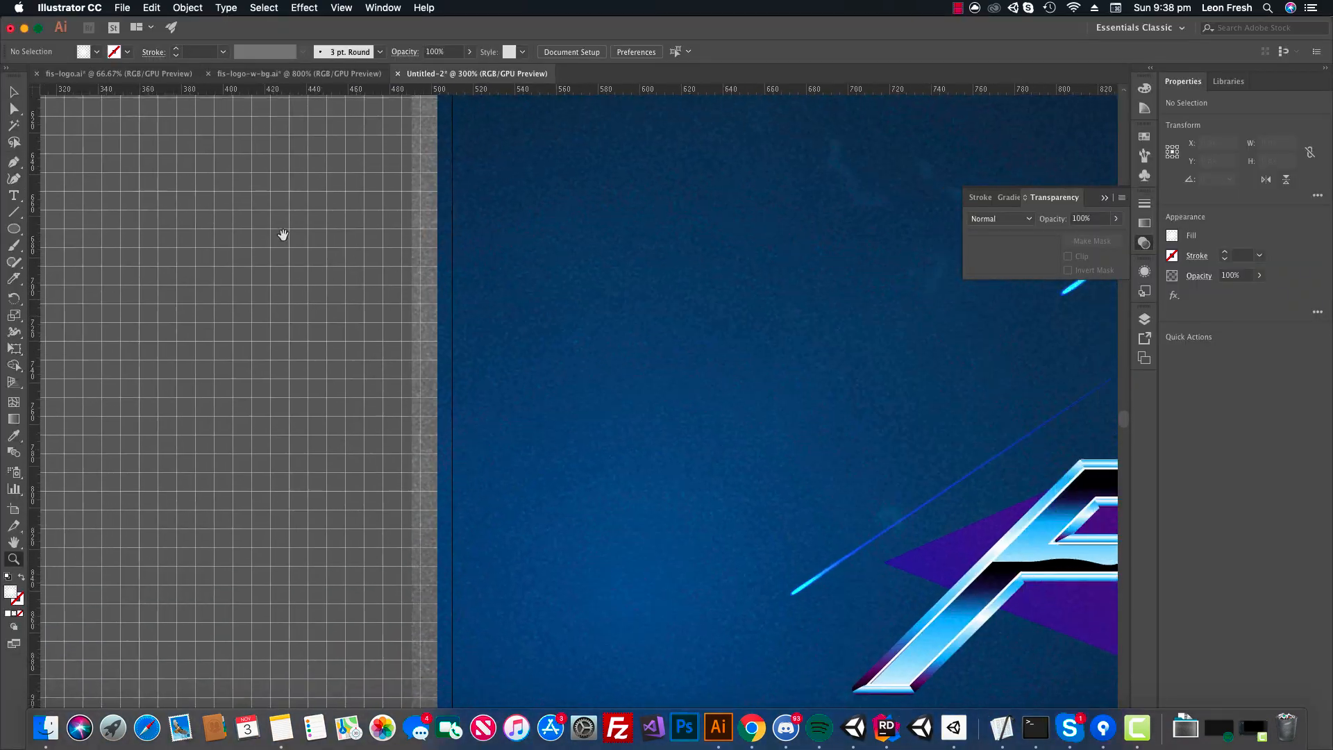
left_click(19, 229)
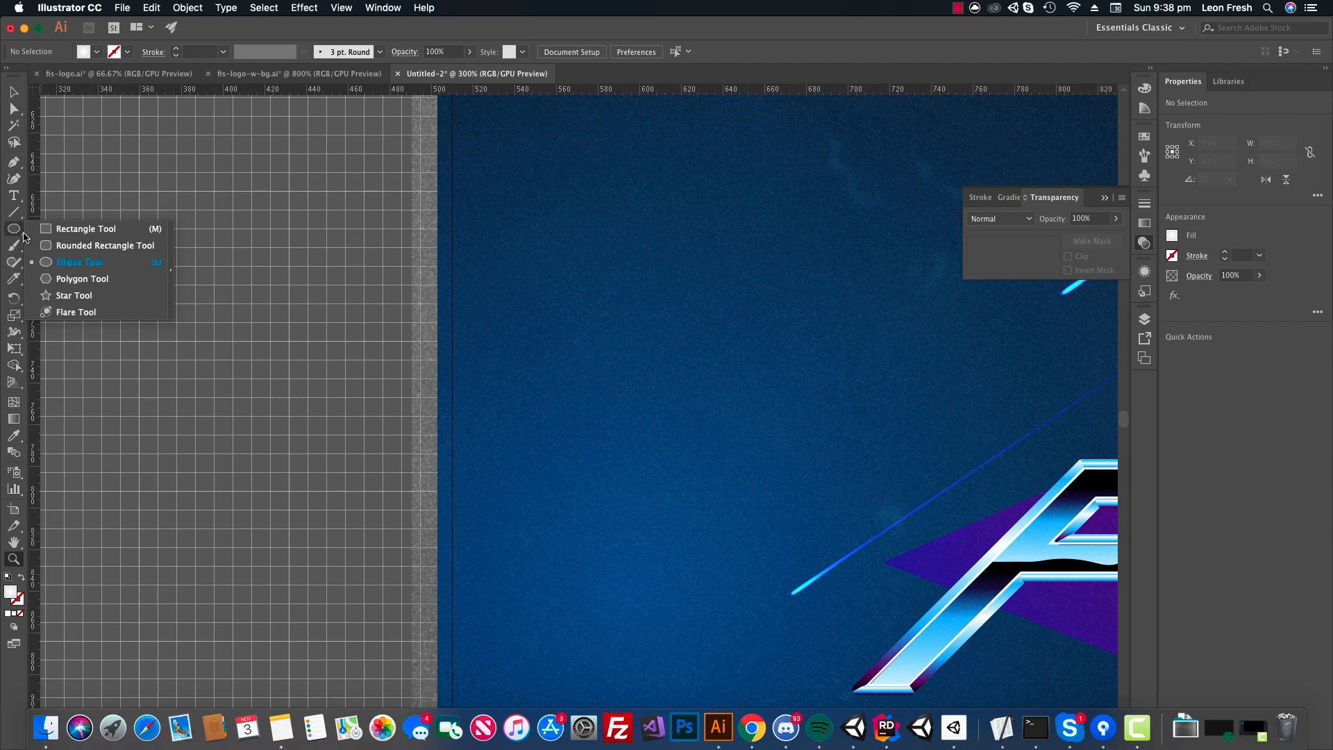
left_click(73, 295)
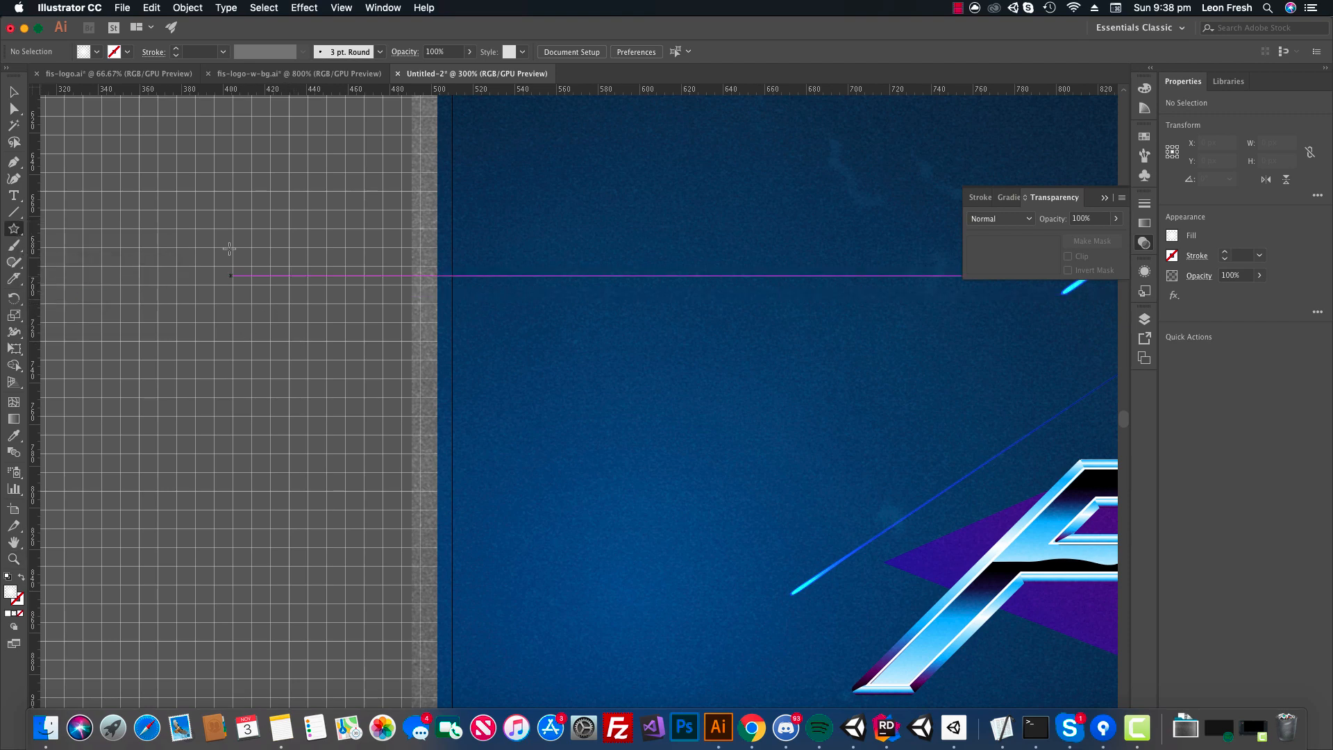
left_click(19, 230)
left_click(76, 296)
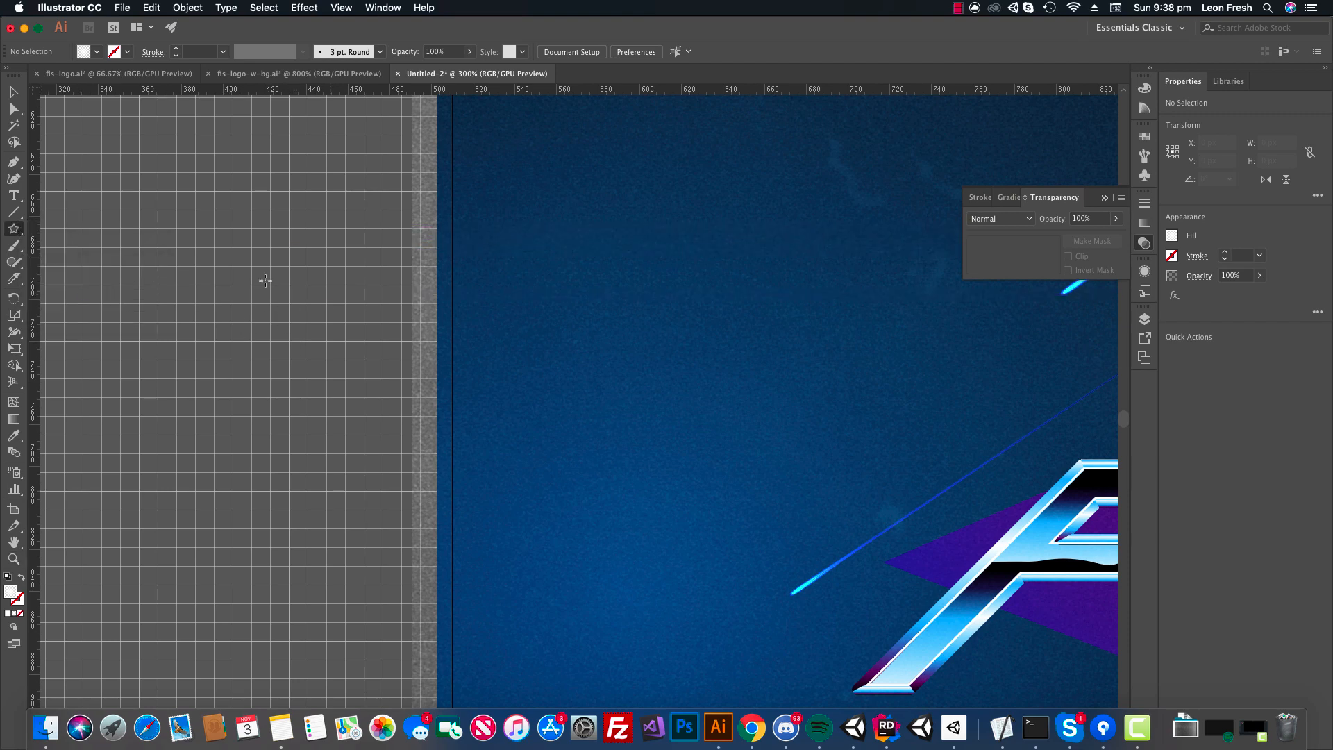
left_click(209, 297)
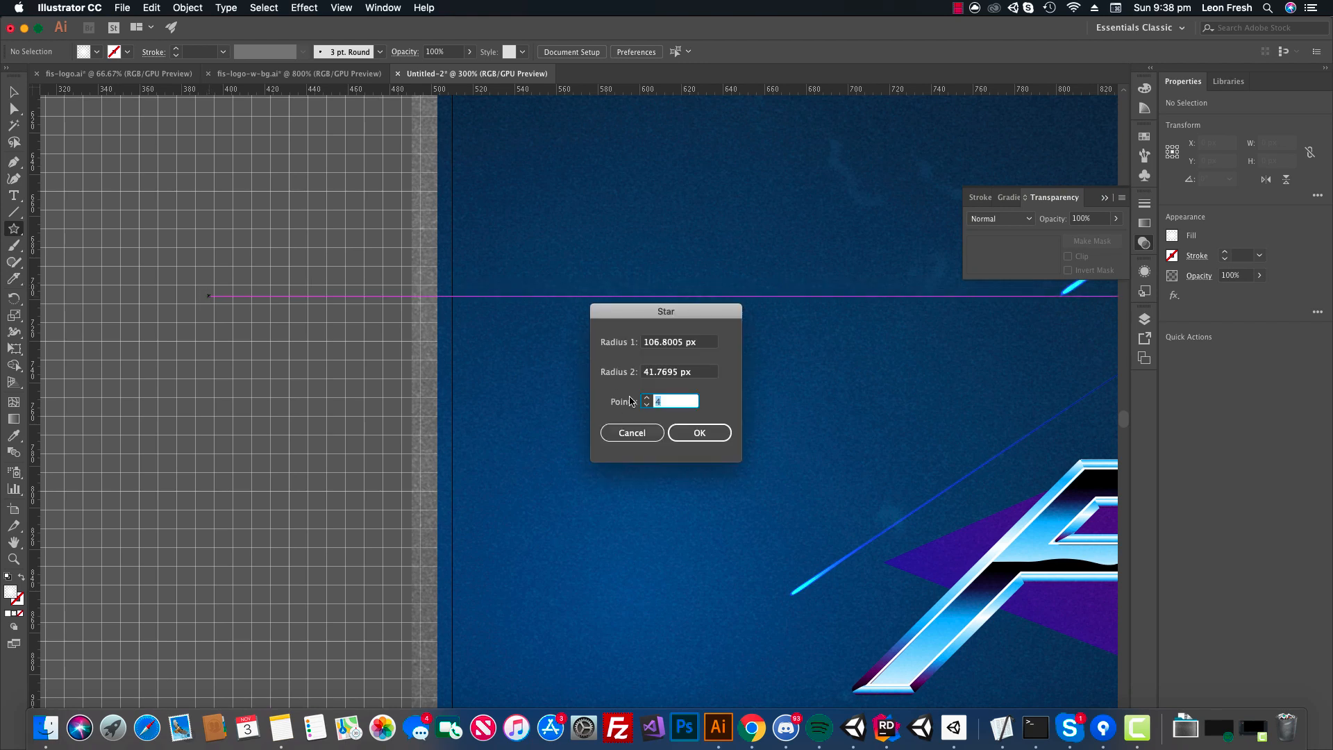
left_click(630, 433)
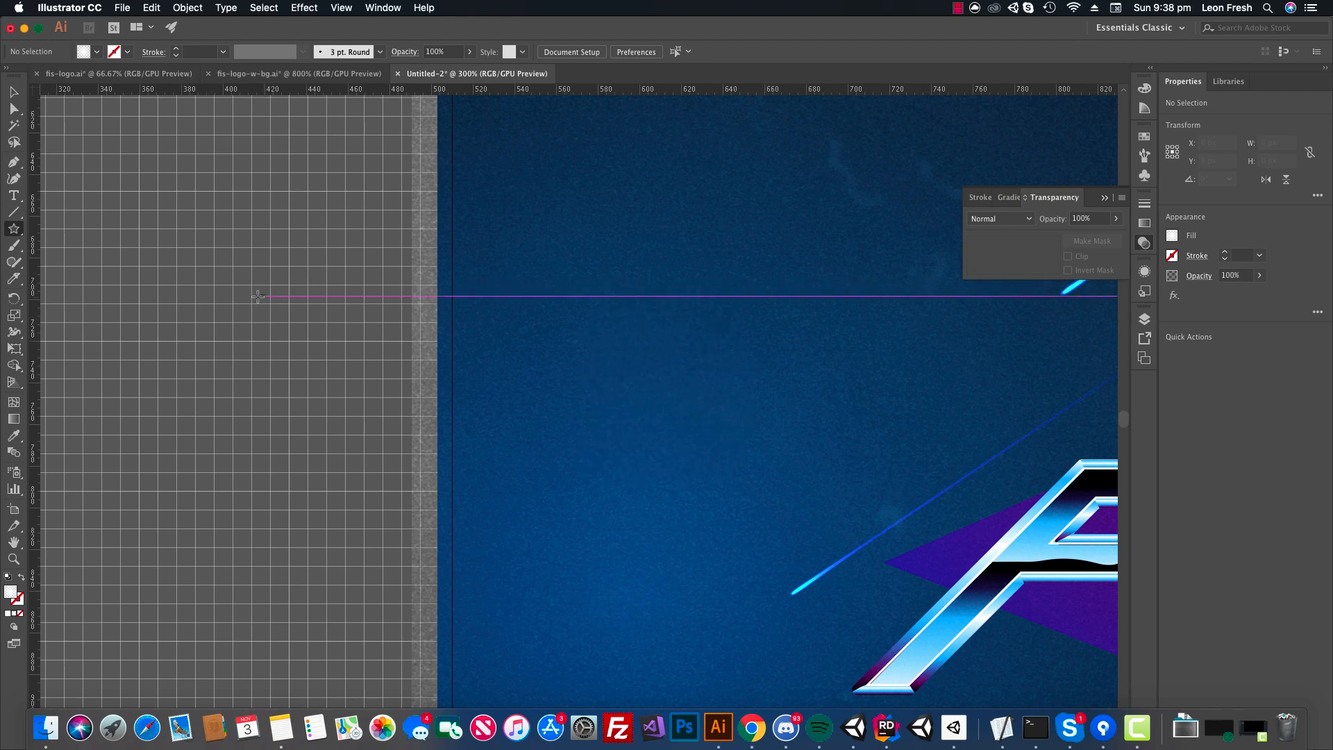
mouse_move(198, 263)
left_mouse_down()
mouse_move(258, 333)
mouse_move(201, 381)
mouse_move(198, 343)
mouse_move(212, 402)
mouse_move(203, 595)
mouse_move(199, 497)
mouse_move(201, 508)
left_mouse_up()
key("z")
left_click(261, 389, "alt")
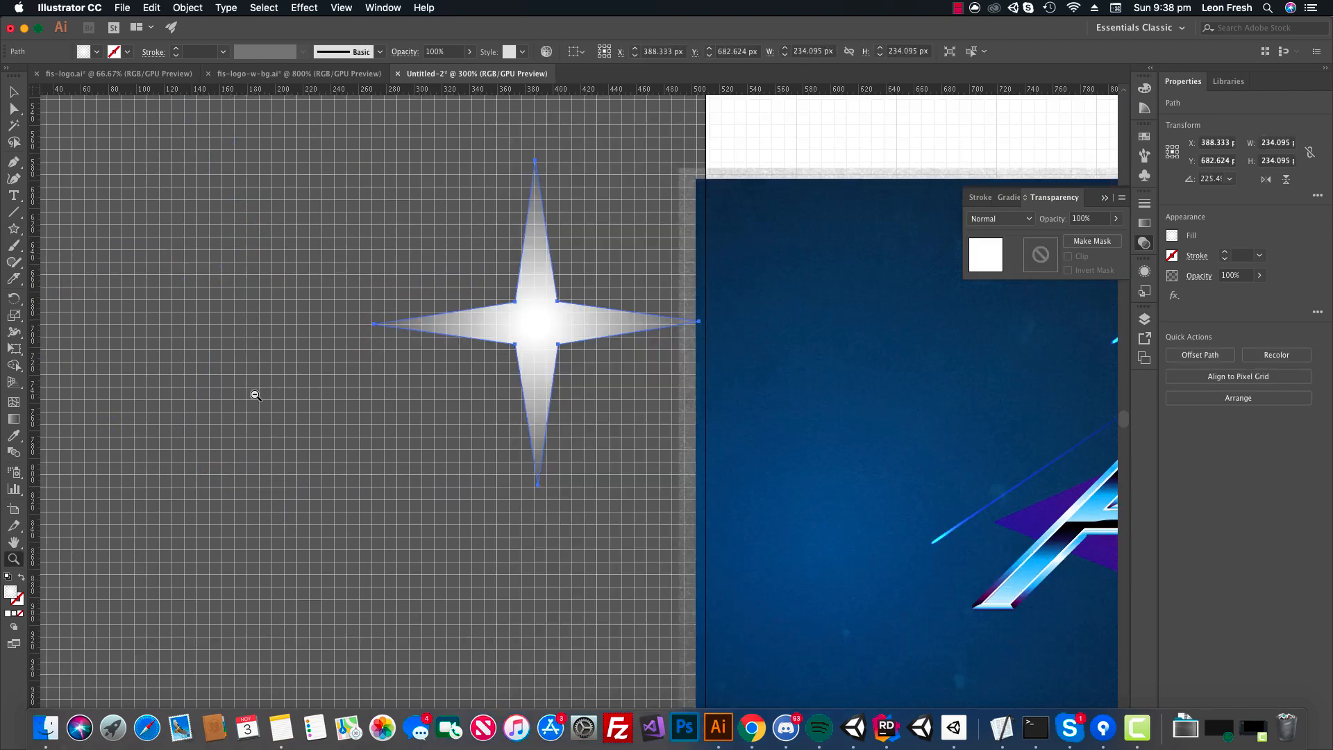
left_click(261, 387, "alt")
left_click_drag(986, 399, 665, 379)
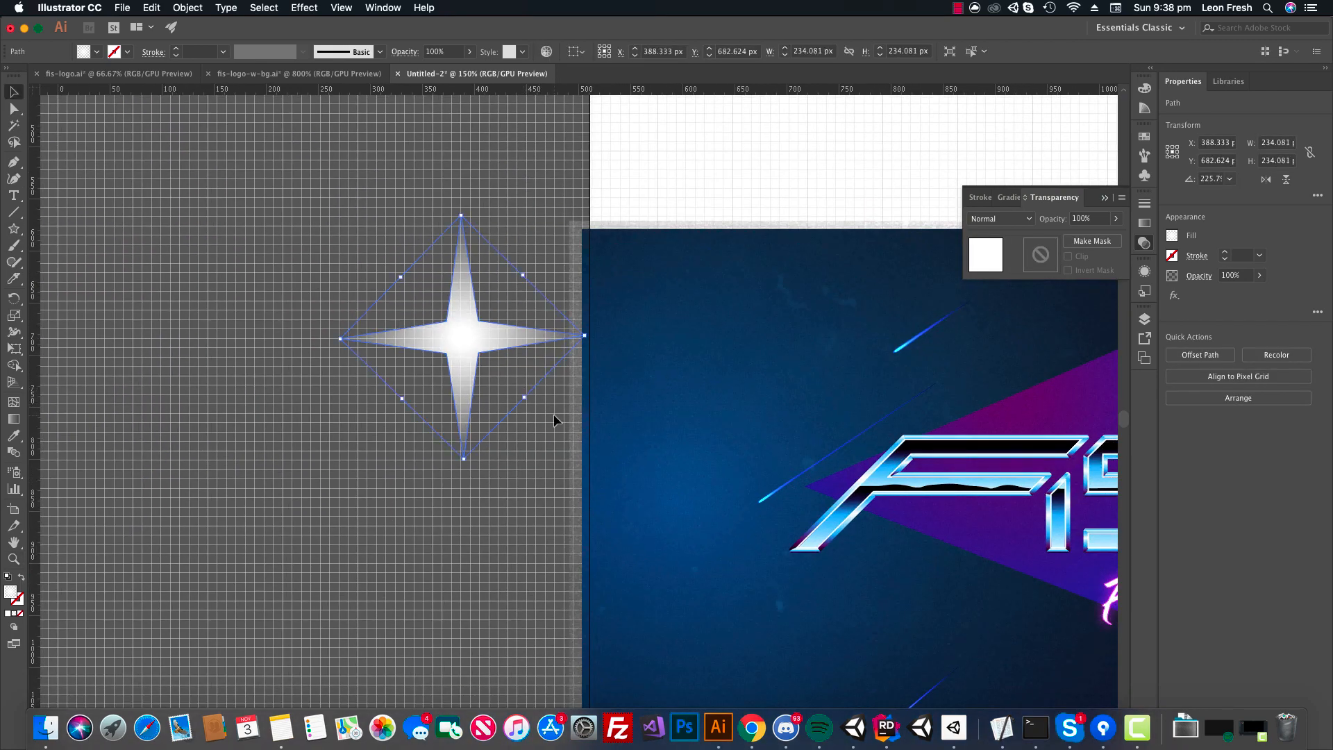
left_click(553, 415)
Draw a smaller four-pointed star with diagonal points and center it on the large star.
key("z")
left_click(526, 383)
left_click(529, 382)
key("v")
left_click(547, 360)
left_click(254, 247)
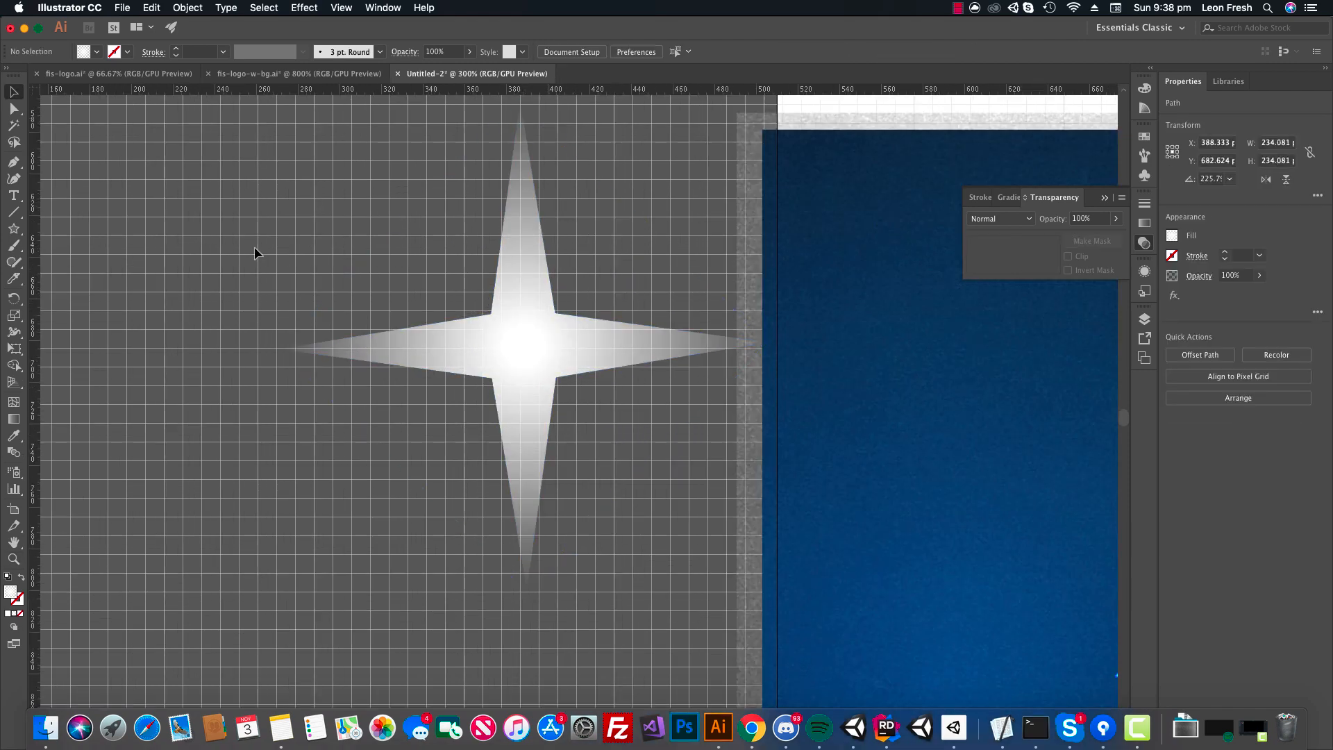
left_click(14, 230)
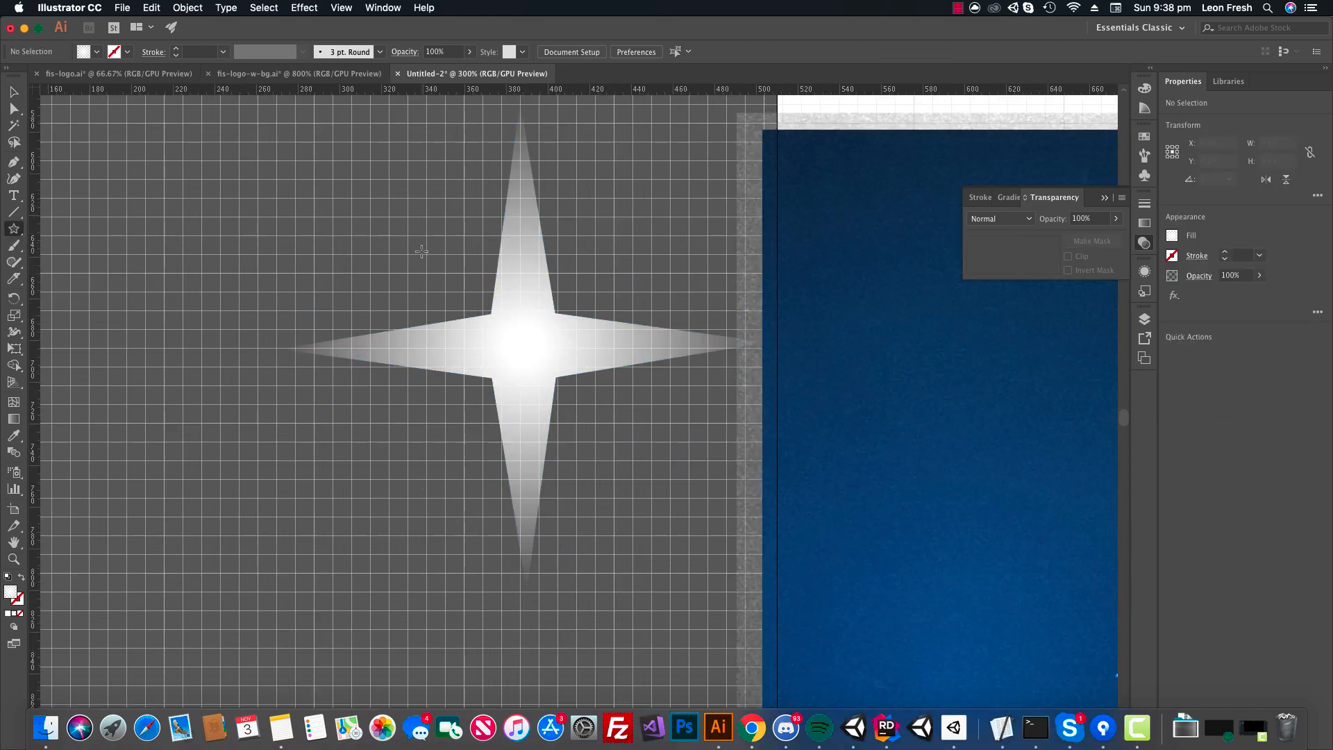
left_click_drag(421, 251, 514, 340)
key("v")
left_click_drag(404, 262, 510, 360)
left_click(648, 260)
Inspect the large star's radial gradient, including the opacity and location of its outer color stop.
key("z")
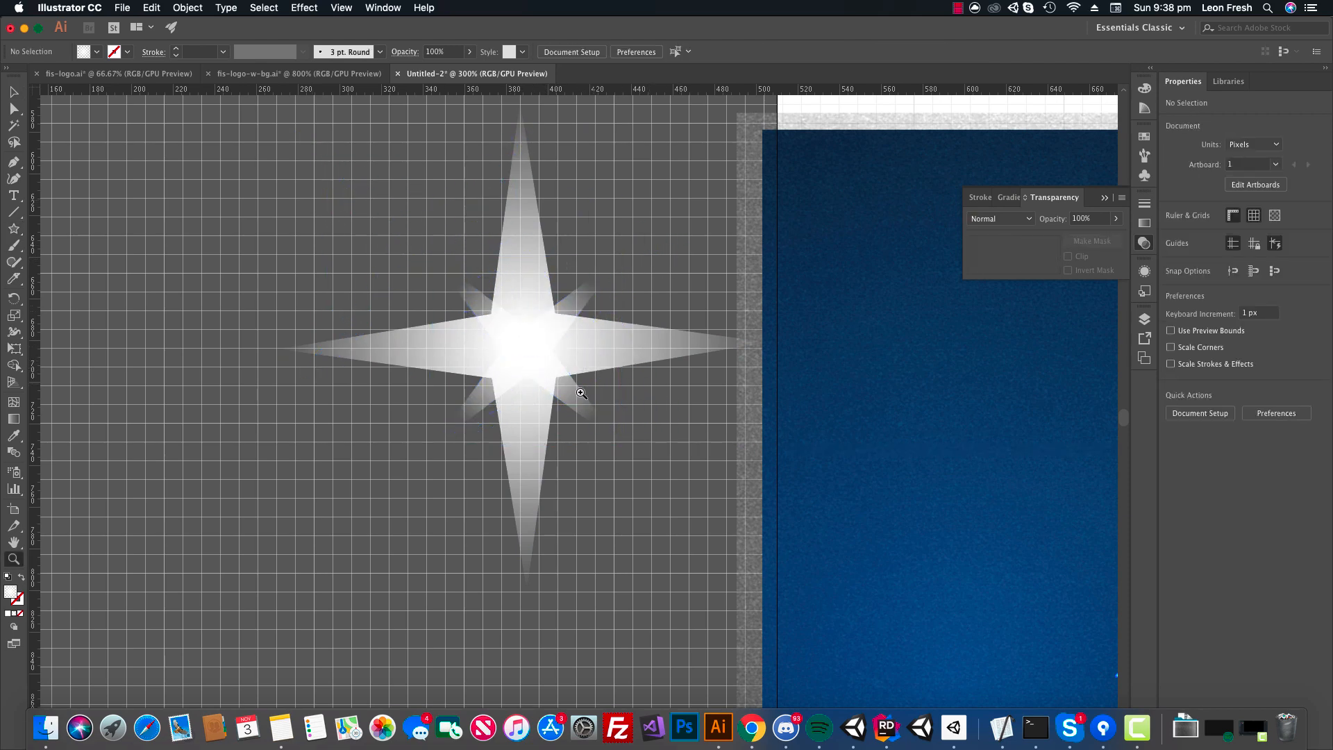
left_click(581, 393, "alt")
left_click(630, 427)
key("v")
left_click(598, 418)
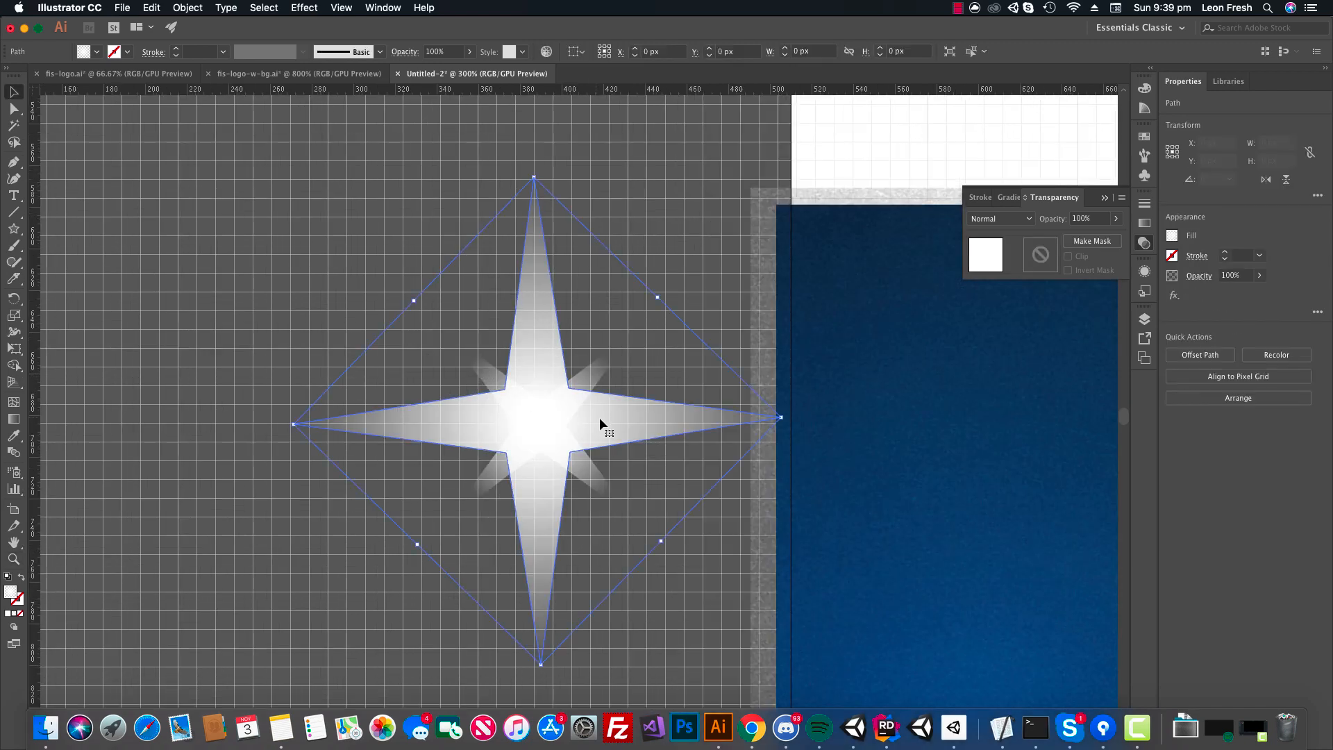
key("g")
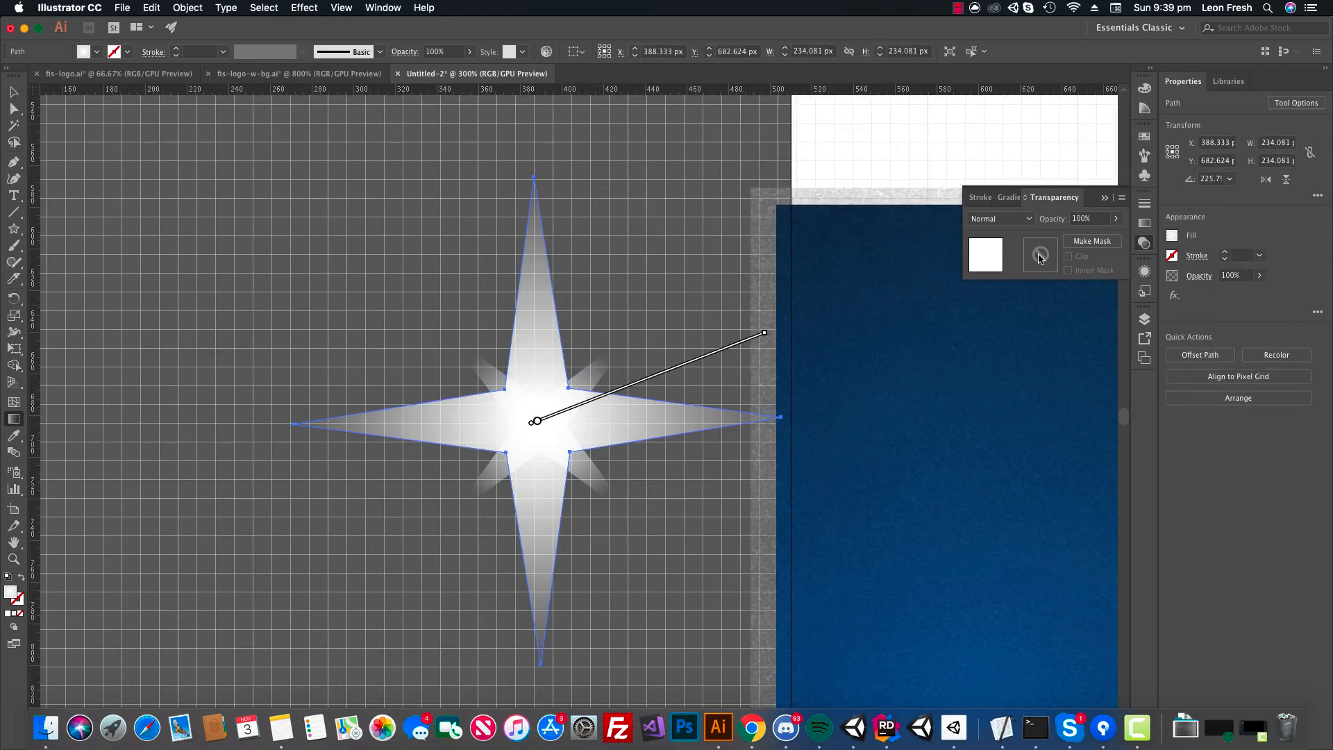
left_click(1145, 224)
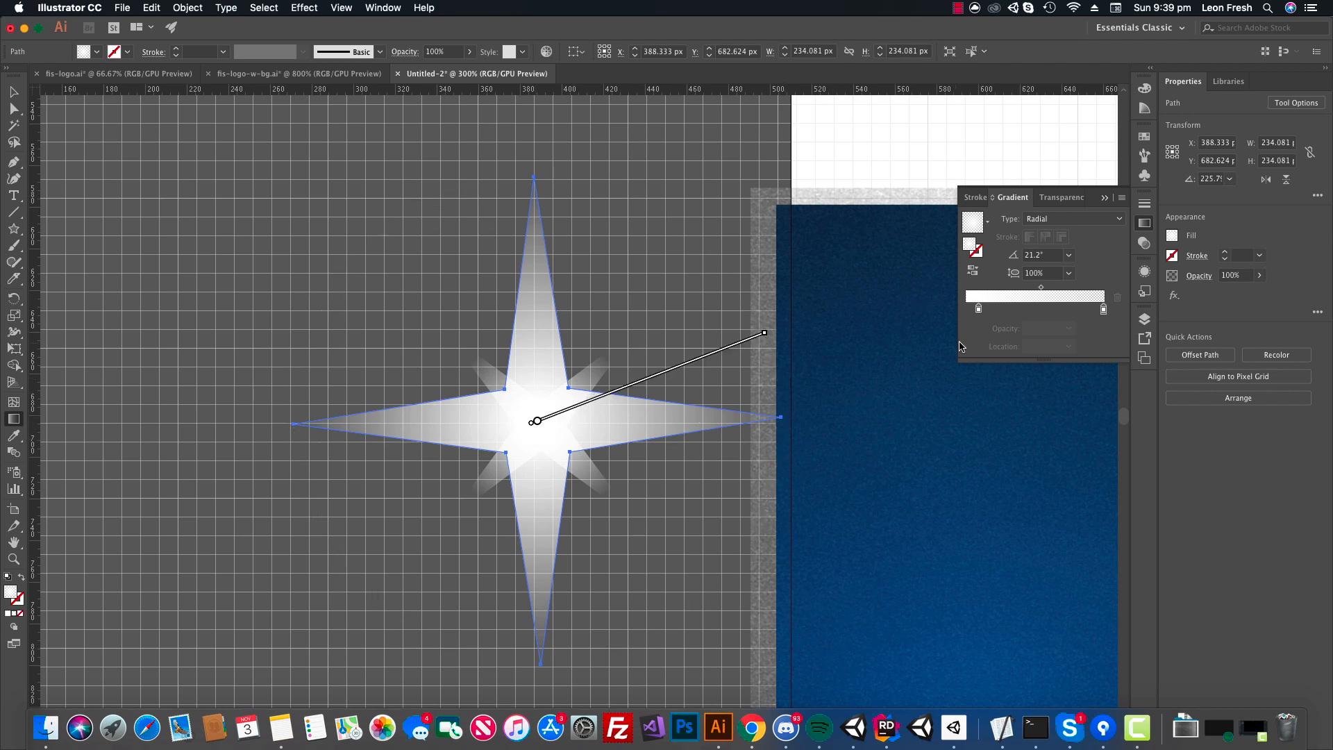
left_click(1103, 310)
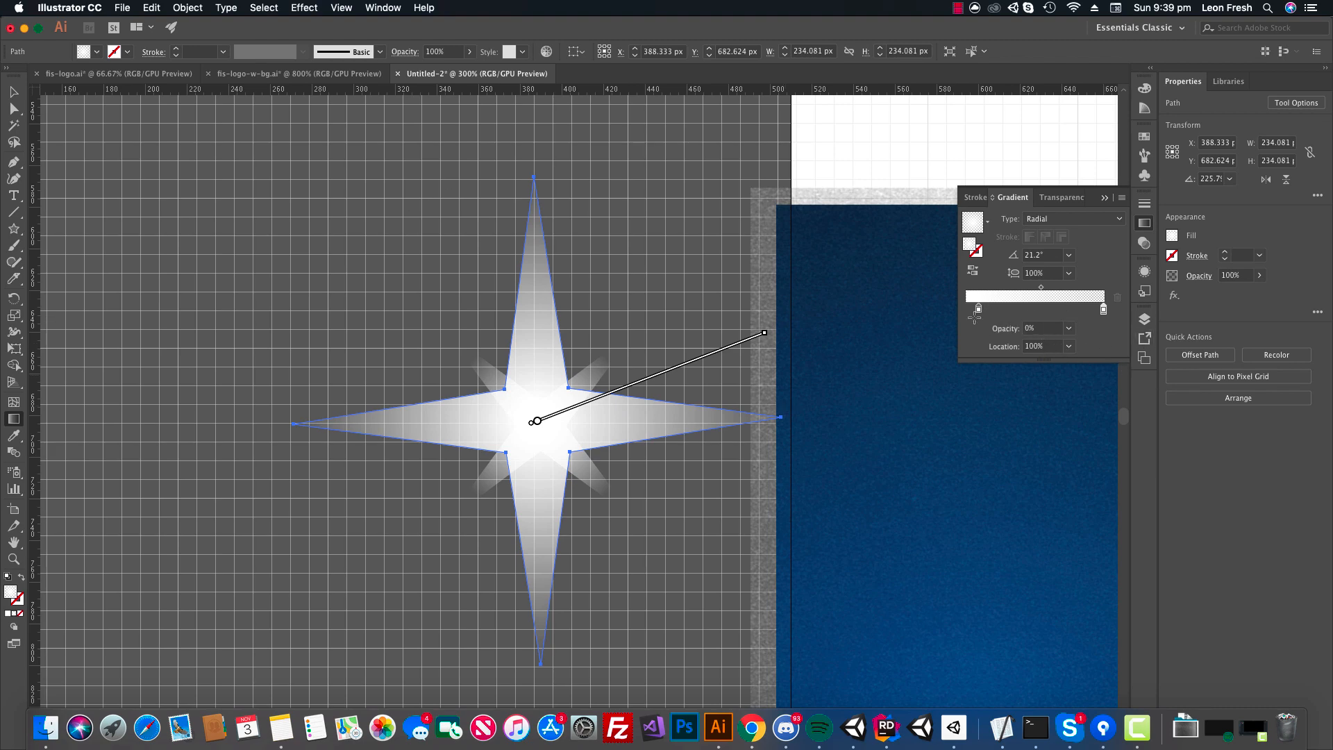
key("v")
left_click(630, 224)
Group the large and small stars into one sparkle and deselect it.
key("z")
left_click(702, 492, "alt")
left_click(703, 492, "alt")
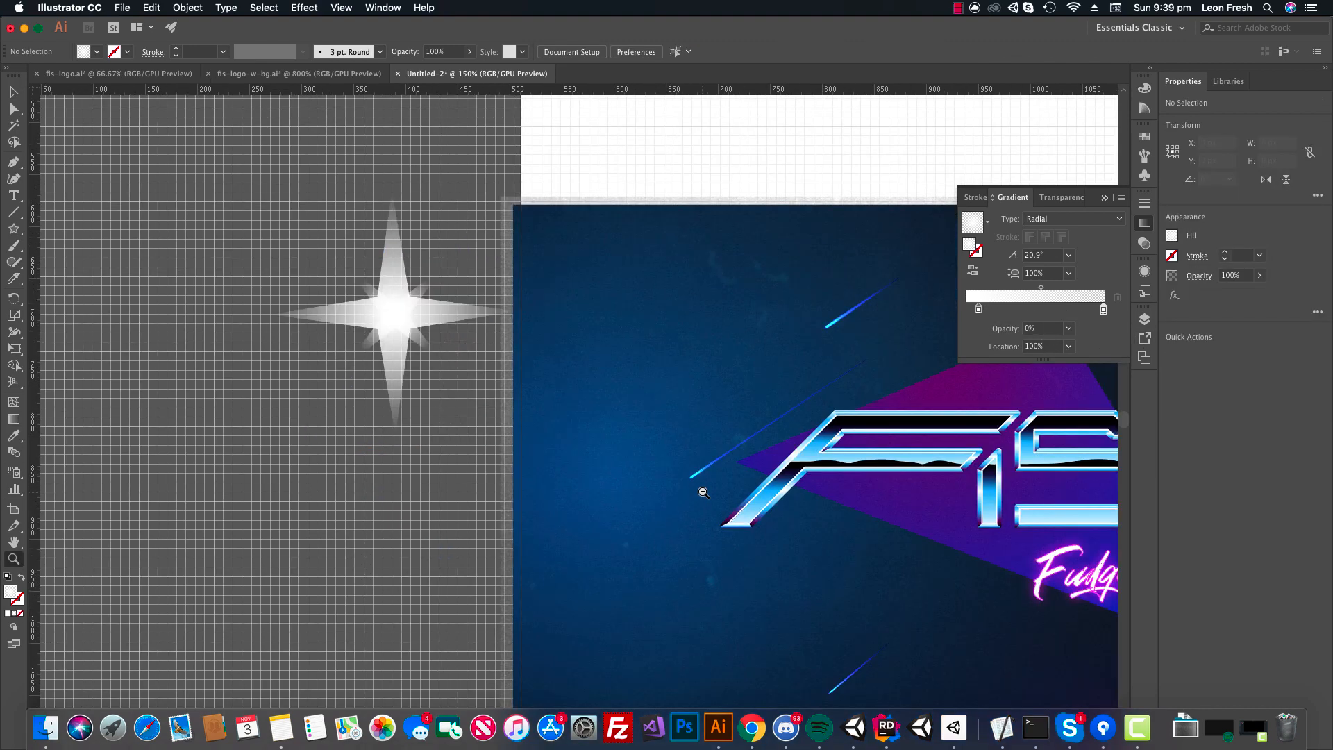
left_click(703, 492, "alt")
key("v")
left_click(298, 318)
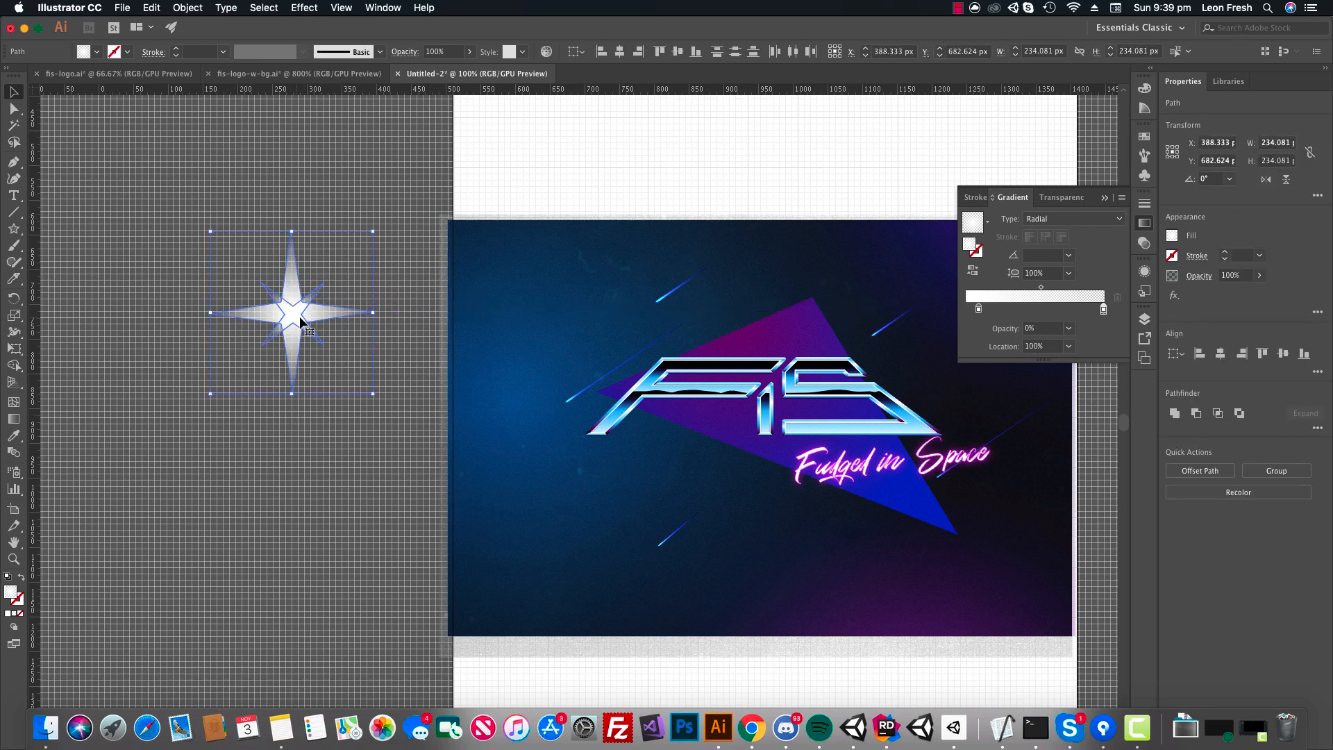
key("super+g")
left_click(386, 387)
Place a copy of the sparkle above the logo's F and scale it down to about 64 px wide.
left_click_drag(312, 328, 715, 360)
key("e")
left_click_drag(778, 264, 719, 328)
key("z")
left_click(699, 380)
left_click(644, 408)
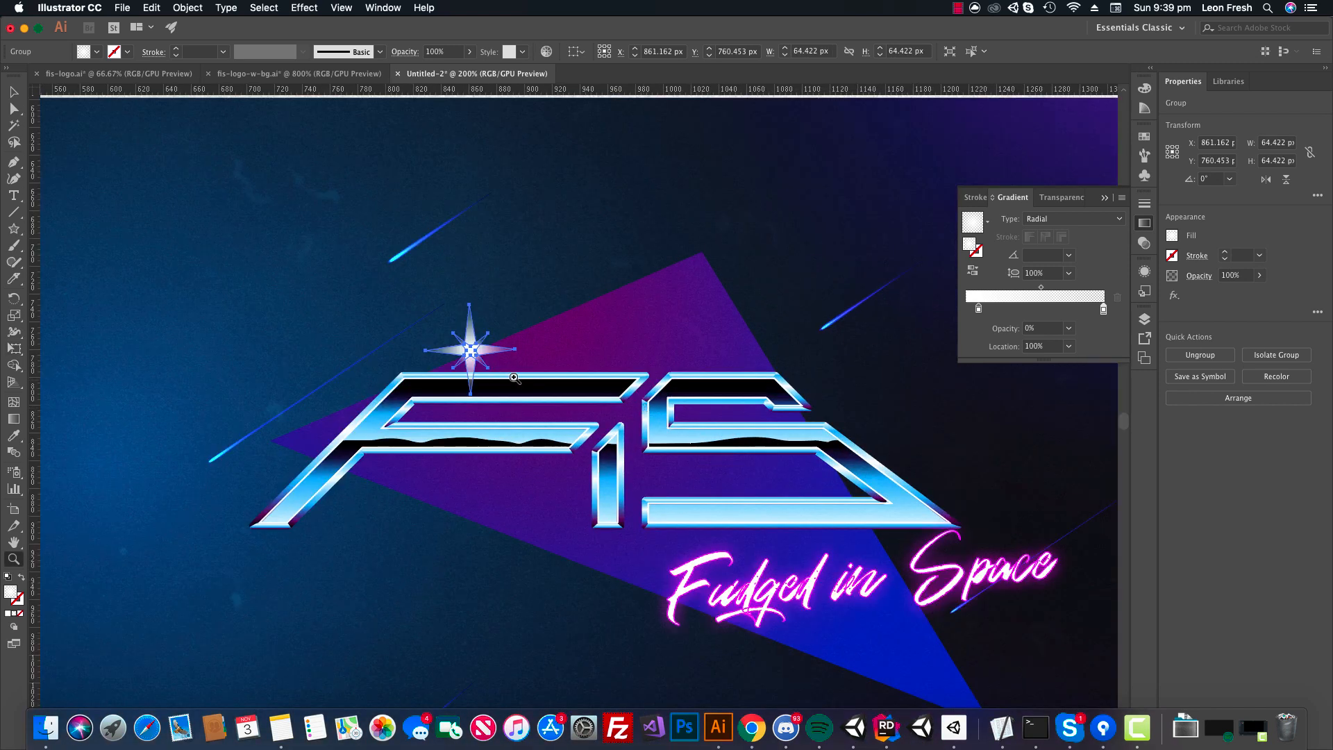
Move the sparkle copy to the upper-right end of the F's top edge and scale it down further.
left_click(515, 377)
key("v")
left_click_drag(506, 363, 728, 406)
key("e")
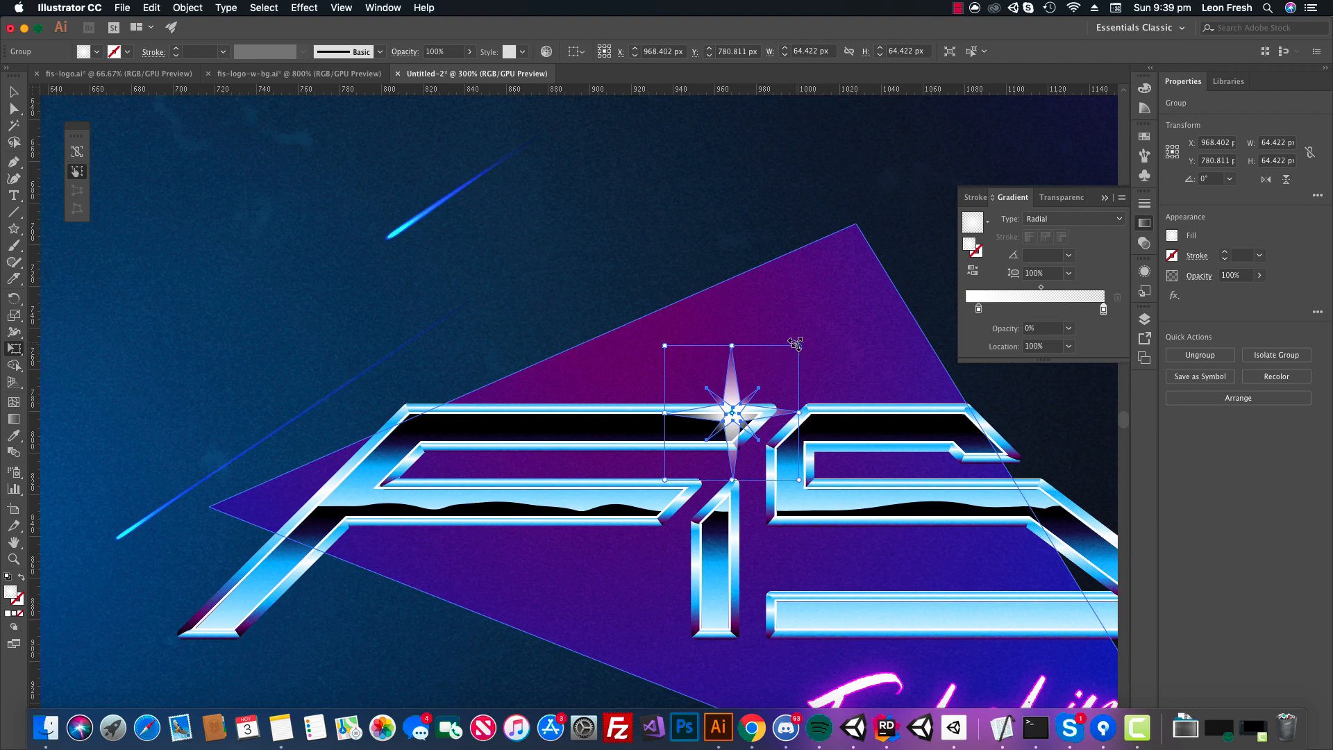
left_click_drag(796, 343, 755, 408)
Add smaller sparkle copies about 16 px wide on the F's upper-left corner and the S's upper-right corner.
key("v")
left_click(530, 206)
left_click_drag(976, 415, 961, 408)
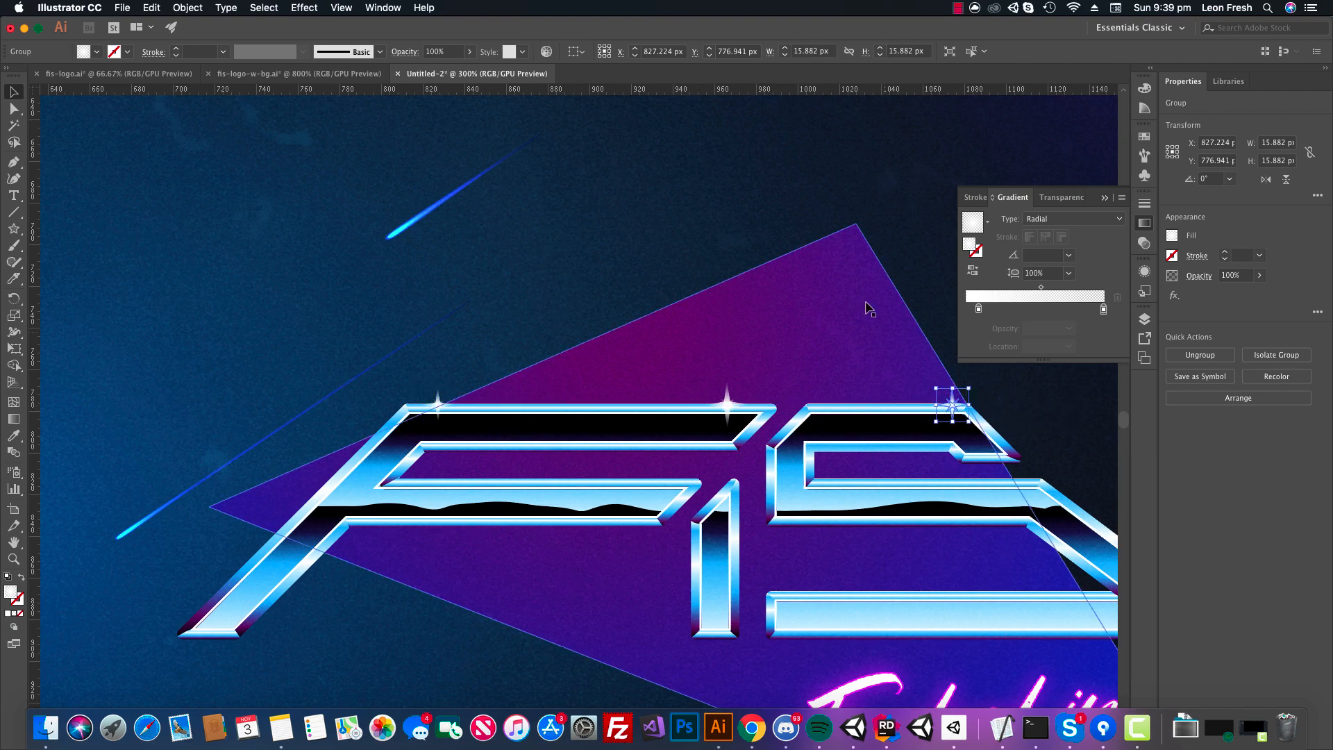
double_click(865, 306)
double_click(626, 153)
Examine the finished logo with its sparkles, lettering, triangle and grainy background.
left_click(726, 443, "alt+super")
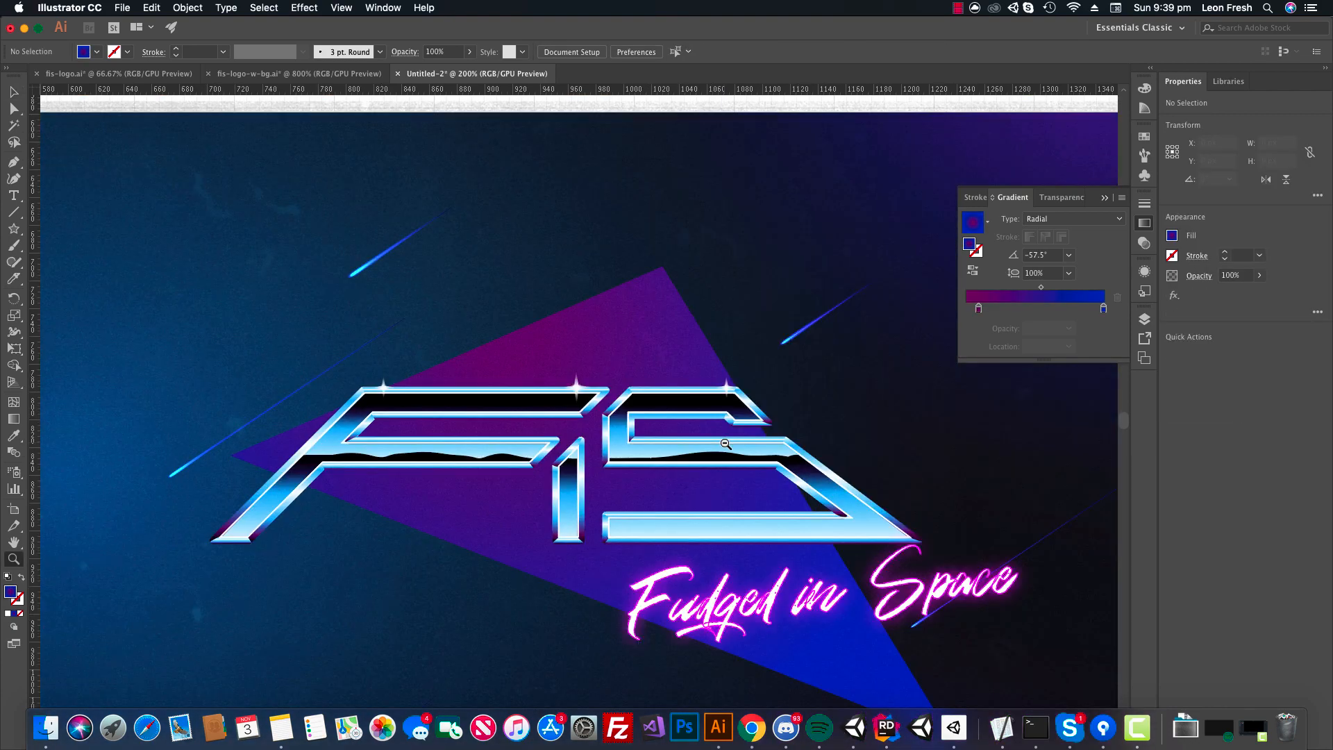
left_click(725, 443, "alt+super")
left_click(726, 443, "alt+super")
left_click_drag(668, 456, 776, 412)
left_click(593, 417, "super")
left_click(592, 416, "super")
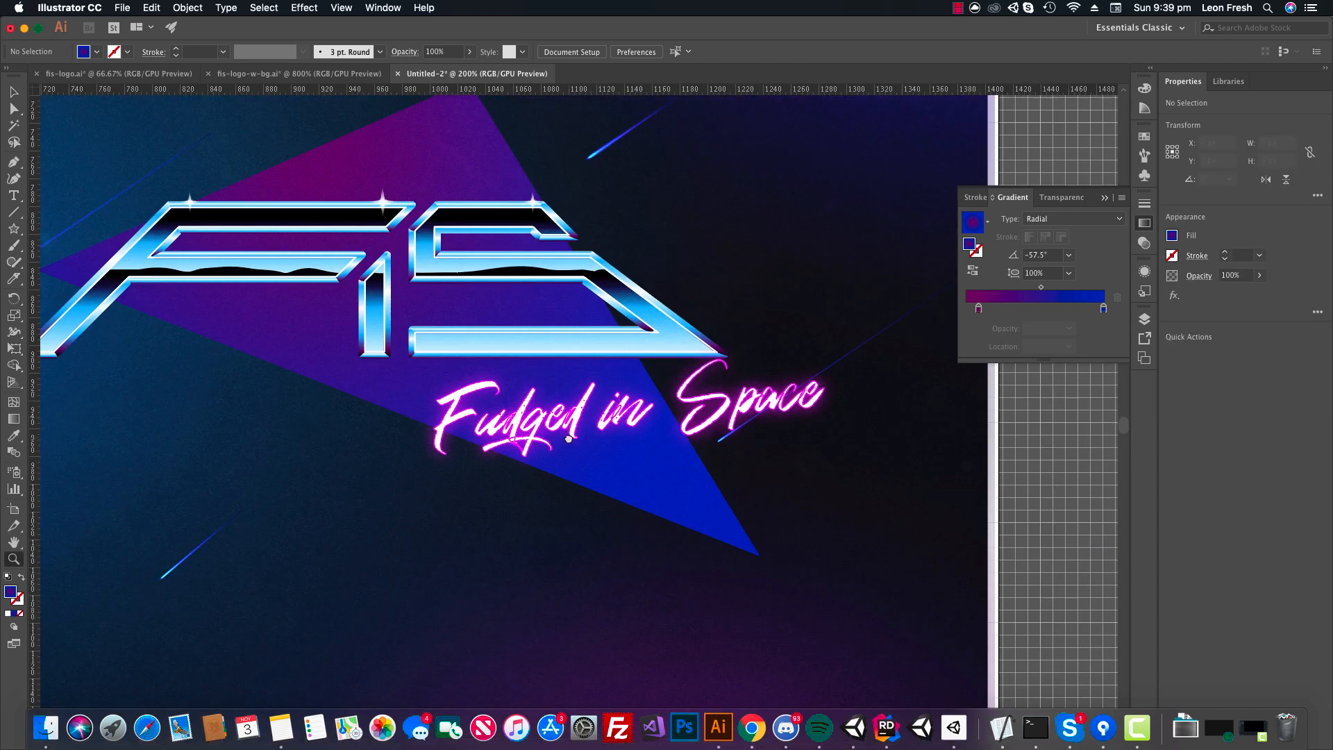
left_click_drag(562, 429, 691, 451)
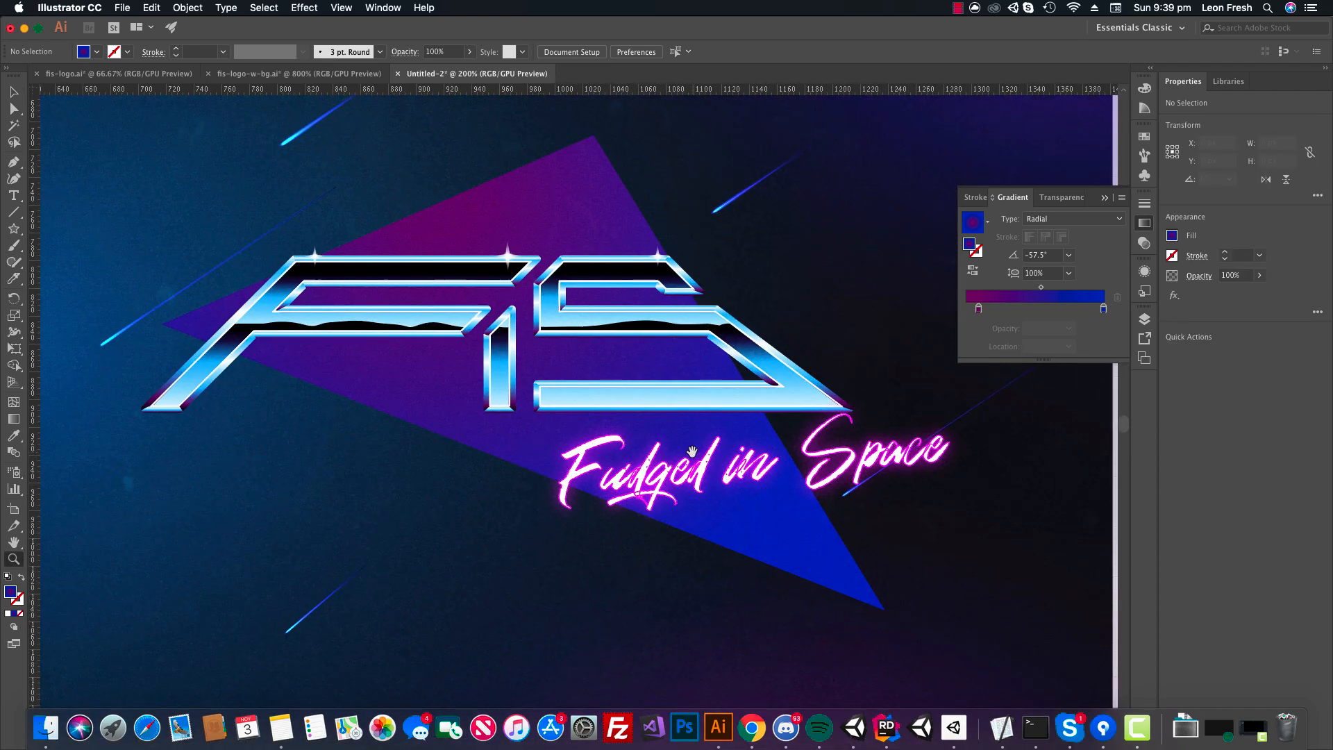
left_click(602, 392, "alt+super")
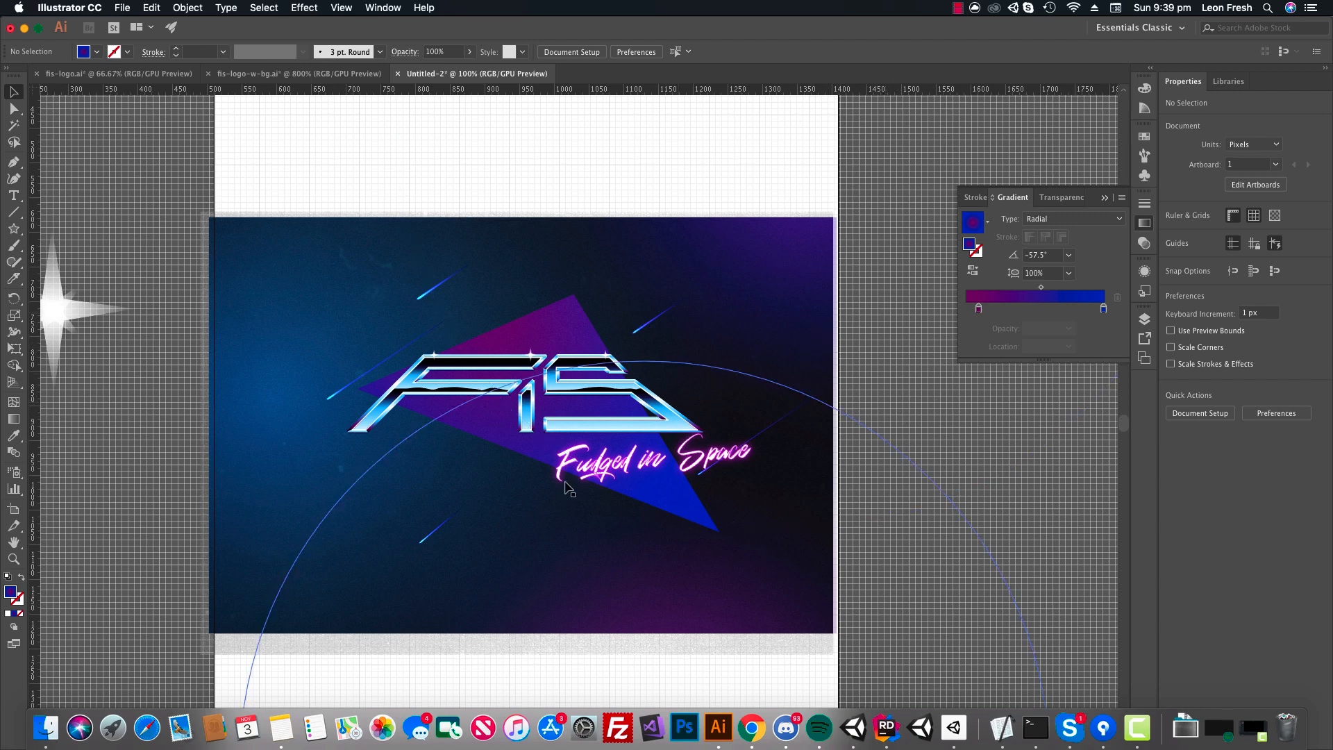
left_click(682, 422, "super")
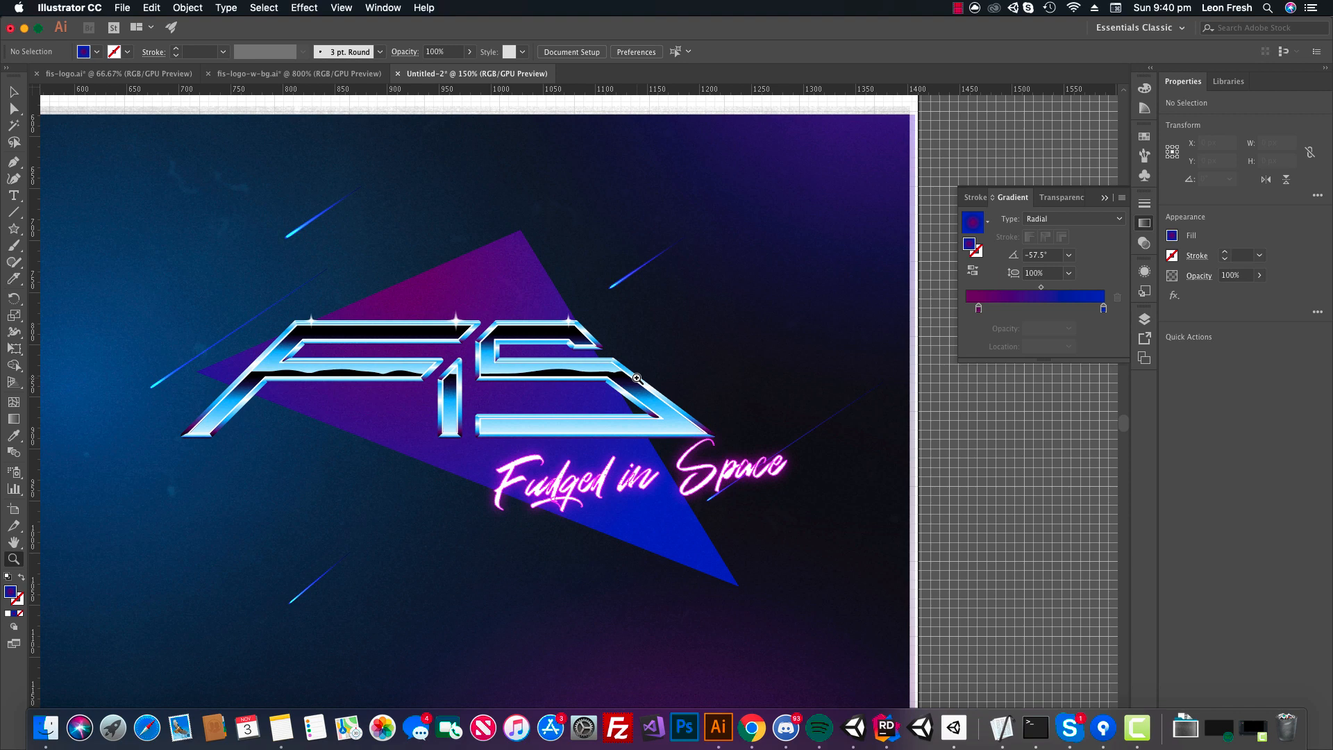
Move the "Fudged in Space" lettering about 33 px lower to open up space beneath the FIS logo.
left_click(658, 418)
key("v")
left_click(644, 477)
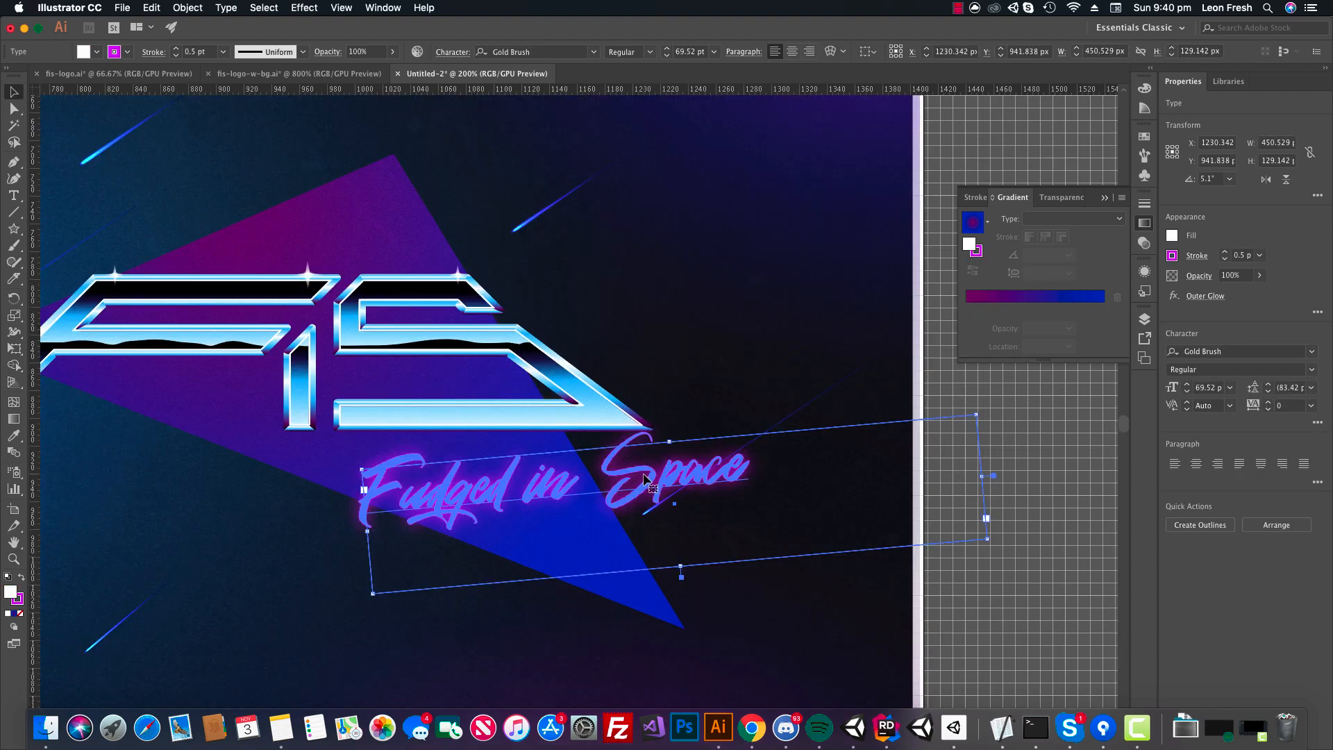
left_click_drag(645, 478, 645, 499)
left_click(661, 438)
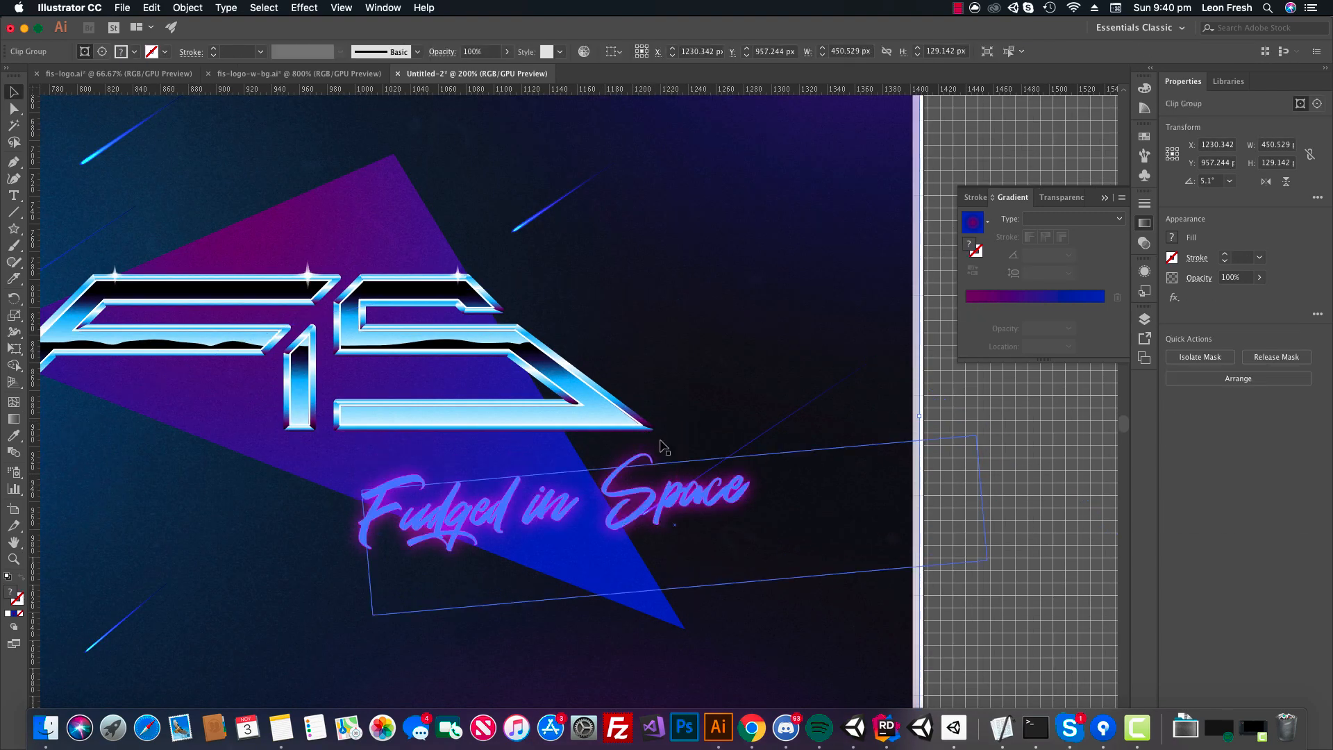
key("a")
key("v")
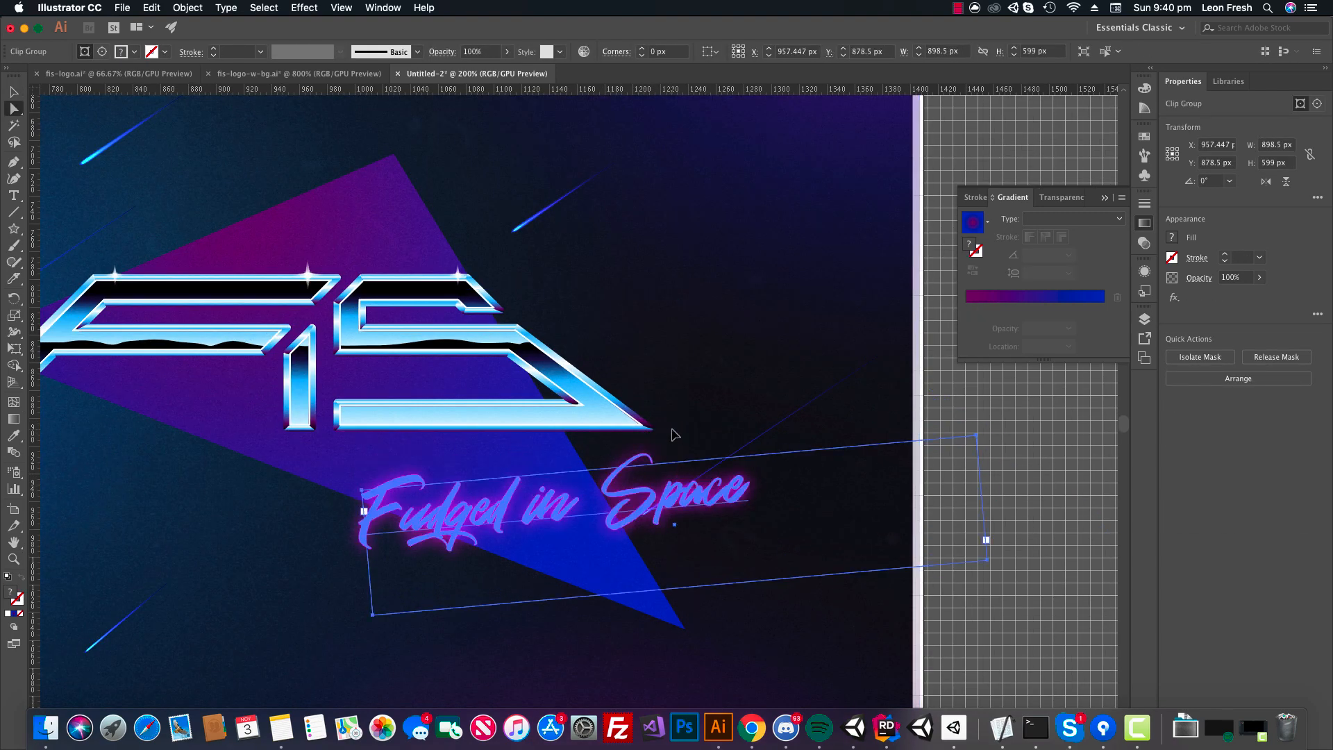
left_click(650, 484)
left_click(685, 421)
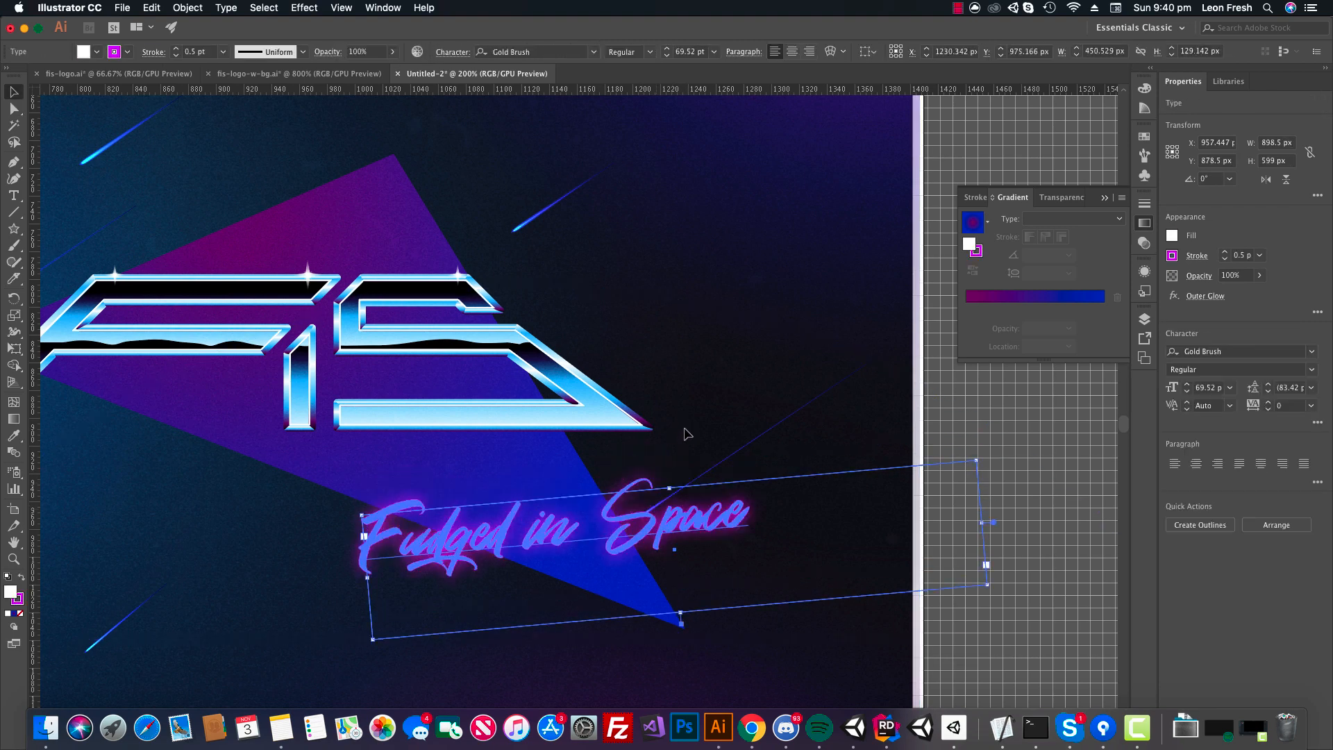
key("super+shift+a")
key("a")
left_click(627, 408)
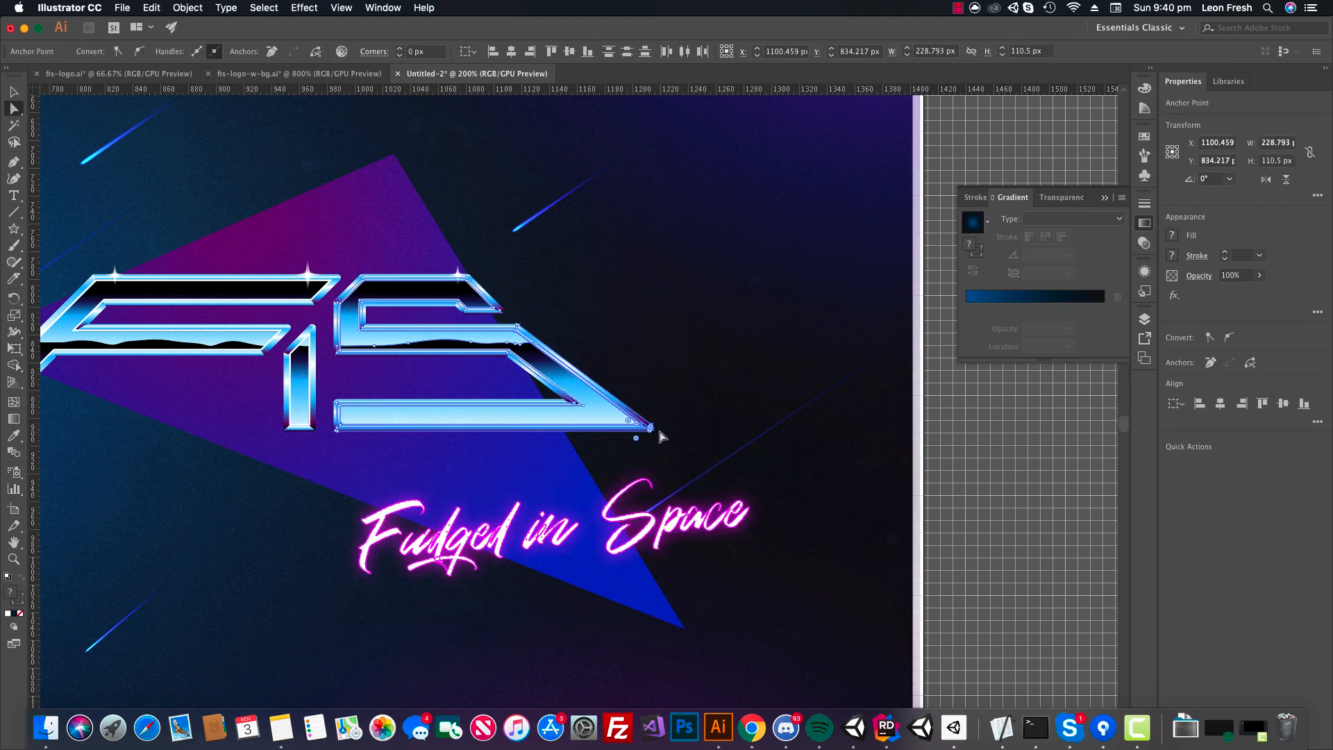
key("super+shift+a")
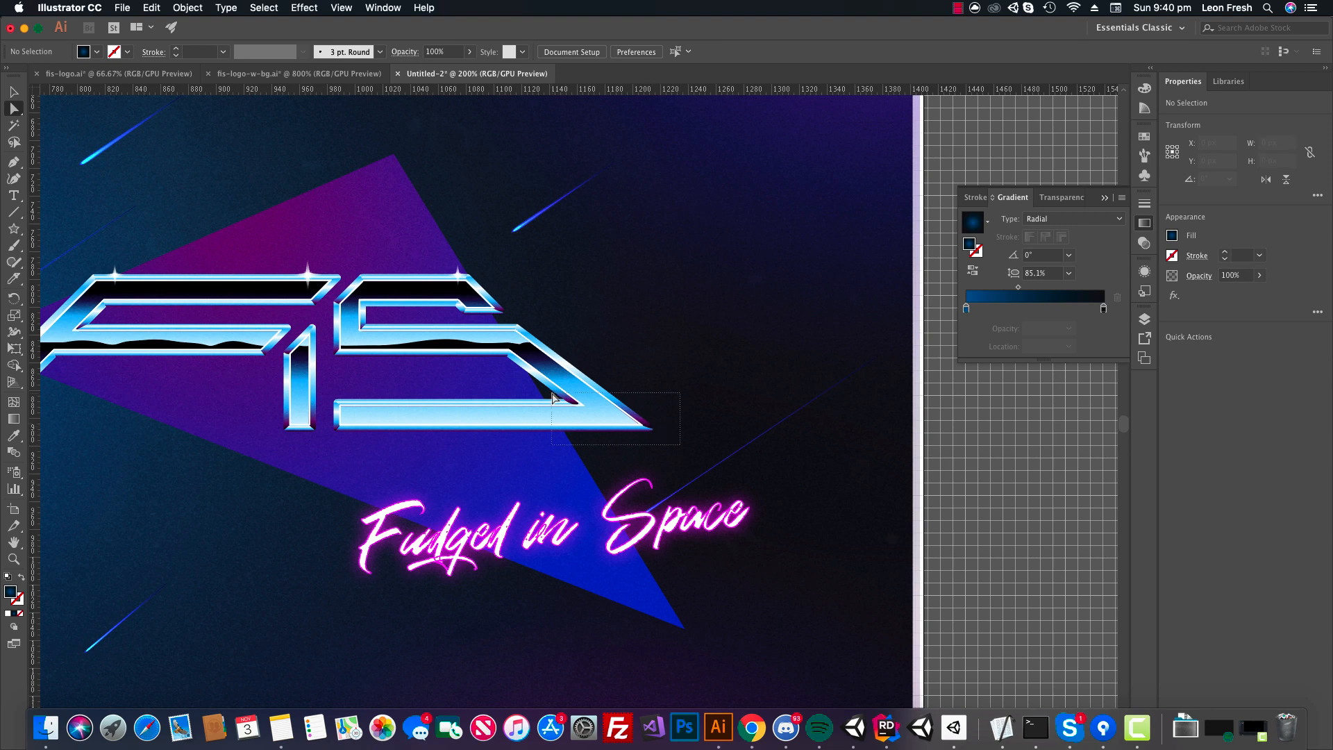
left_click_drag(673, 403, 670, 395)
left_click(646, 478)
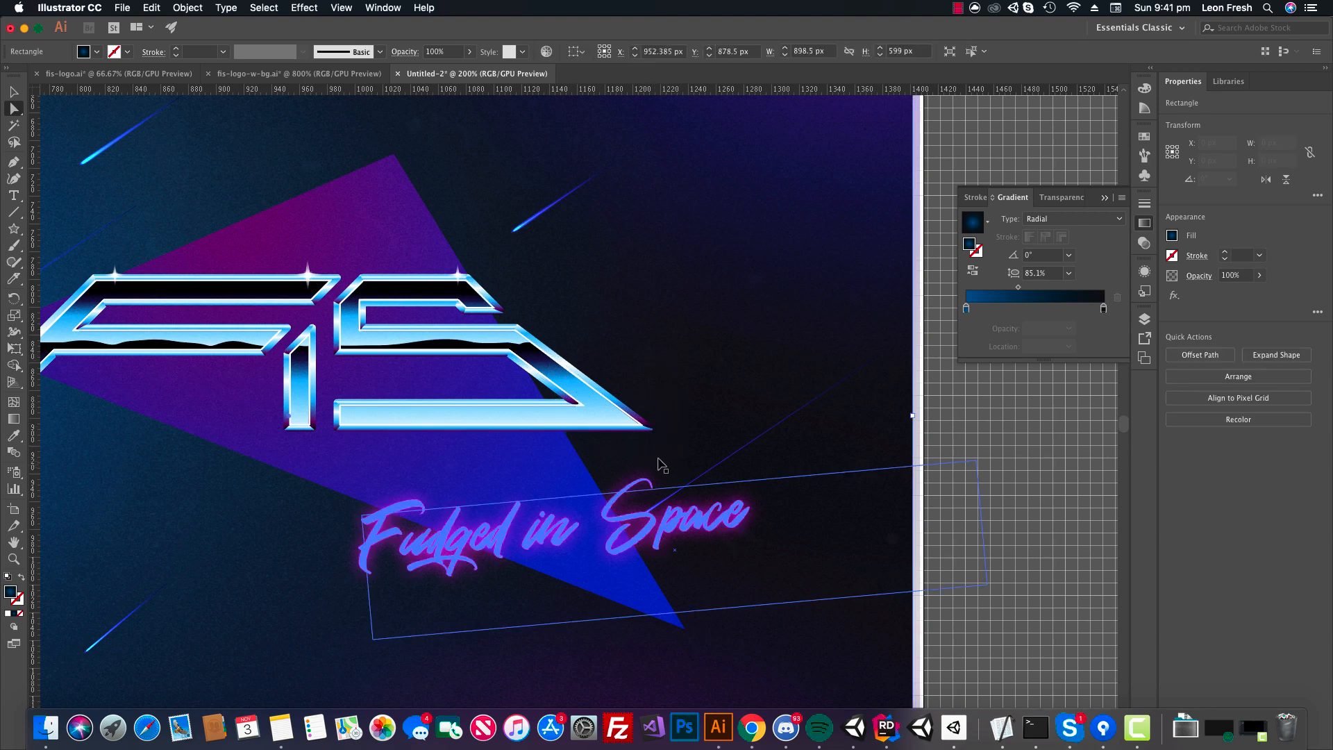
left_click(654, 390)
key("super+z")
key("v")
left_click(653, 371)
Review the whole composition at 100% and compare its logo, triangle and lettering with the version in fis-logo-w-bg.ai.
left_click_drag(617, 343, 904, 383)
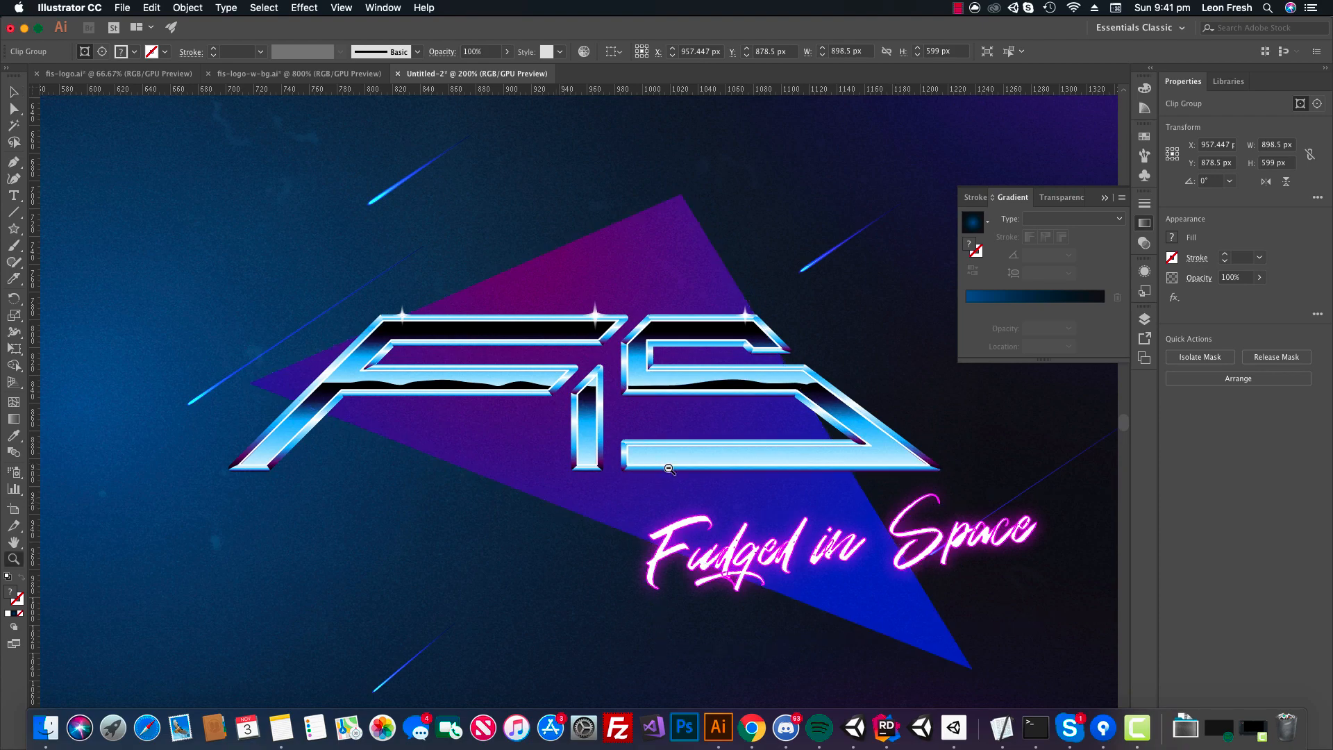
key("super+1")
left_click_drag(622, 451, 625, 456)
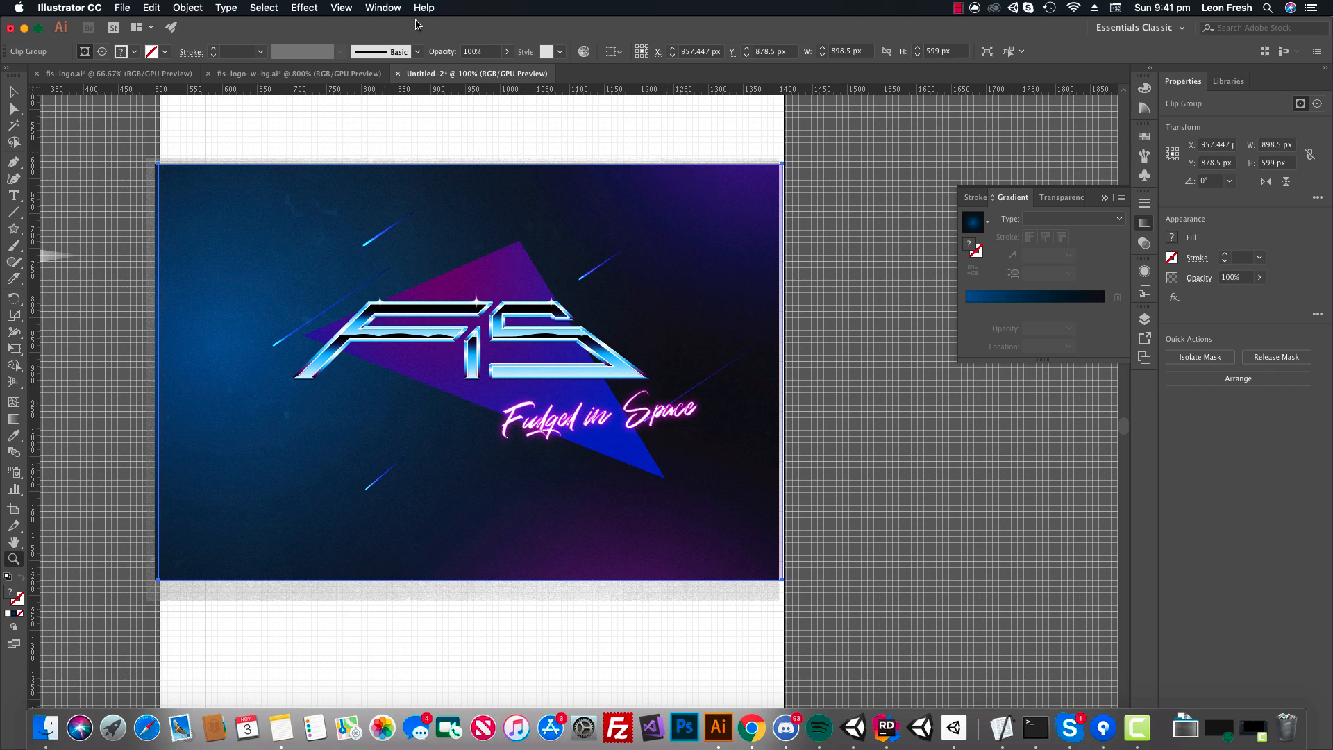
left_click(299, 72)
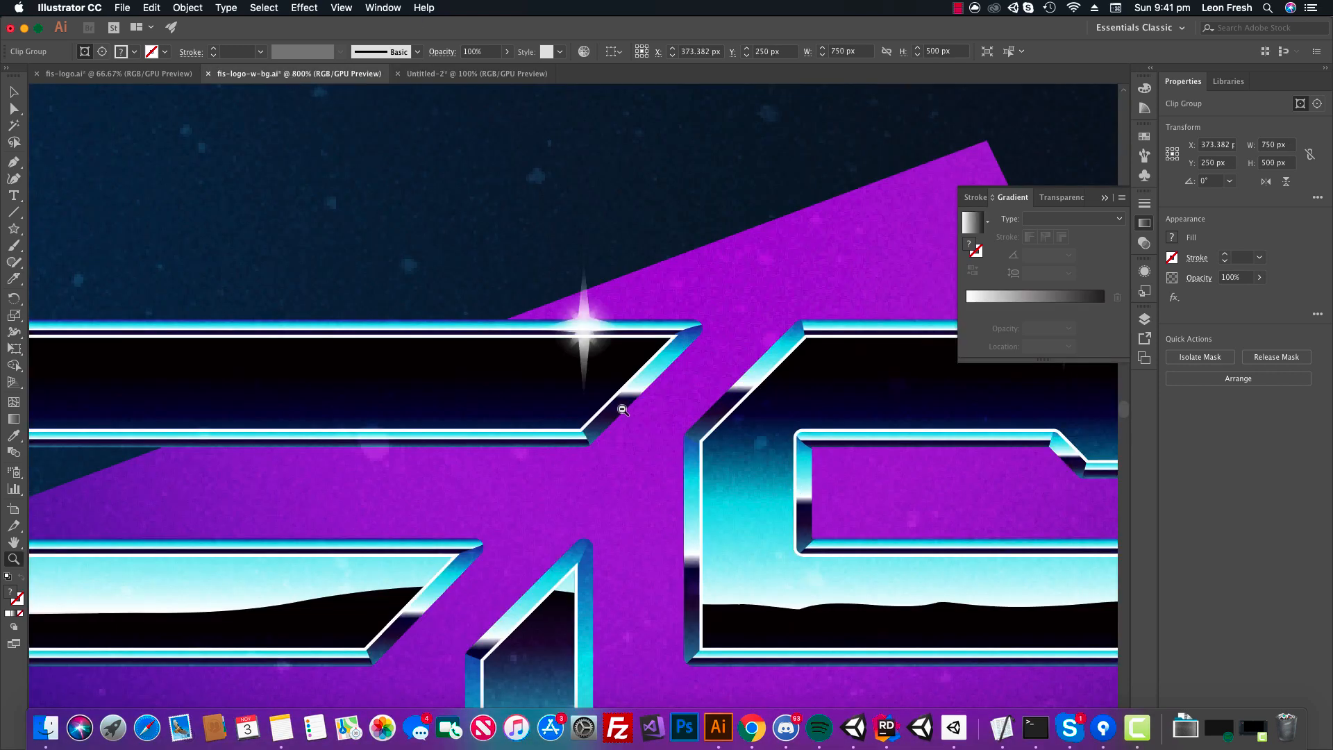
left_click(622, 409, "alt")
left_click(622, 409, "alt")
left_click(623, 409, "alt")
left_click(622, 410, "alt")
left_click_drag(593, 457, 606, 417)
left_click(638, 416)
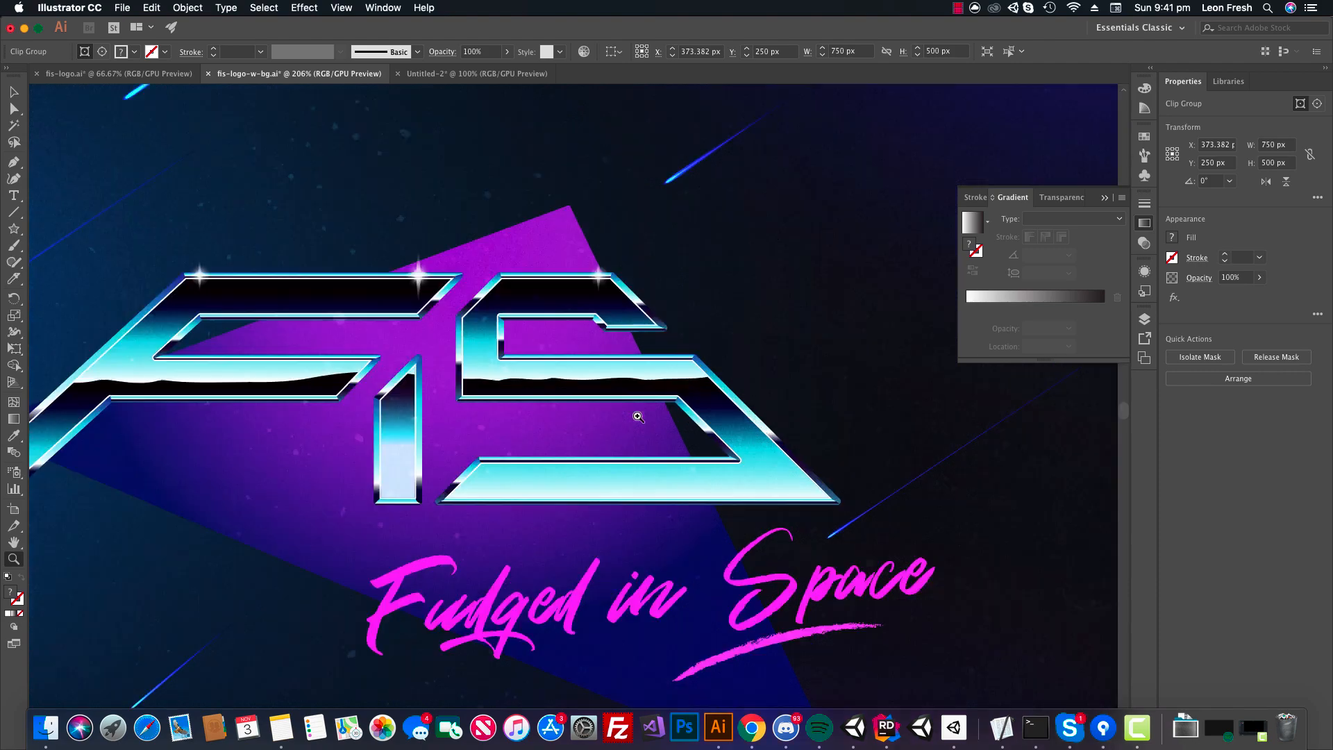
left_click_drag(644, 436, 752, 444)
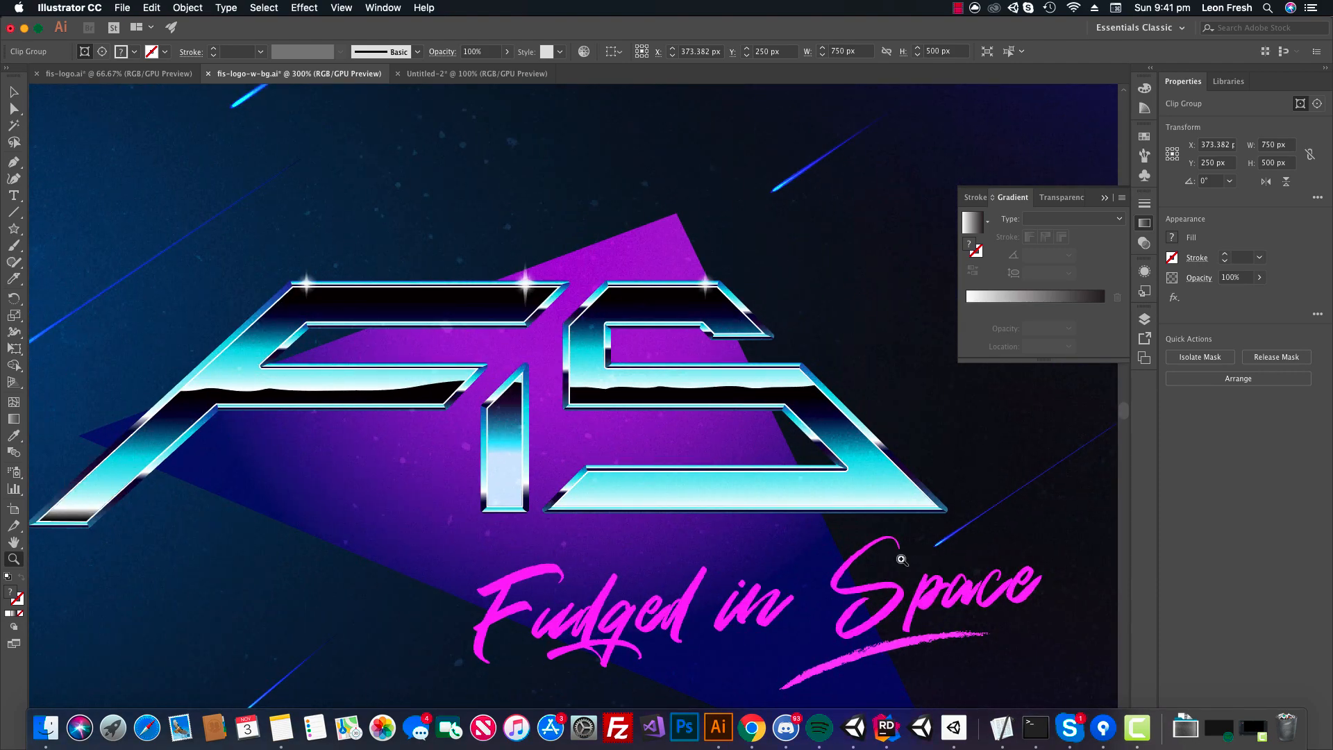
left_click(576, 409, "alt")
left_click(578, 406, "alt")
left_click(578, 405, "alt")
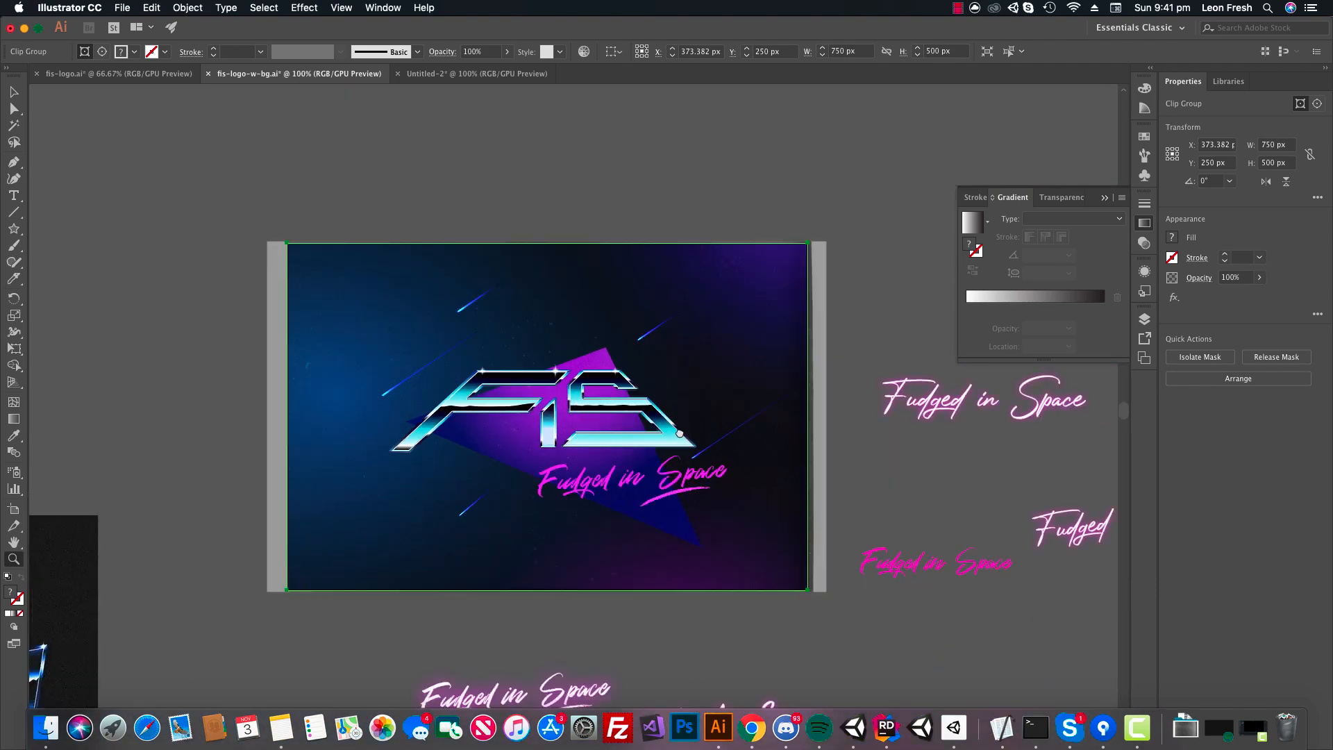
left_click_drag(676, 426, 667, 415)
left_click(608, 363)
left_click_drag(607, 365, 576, 375)
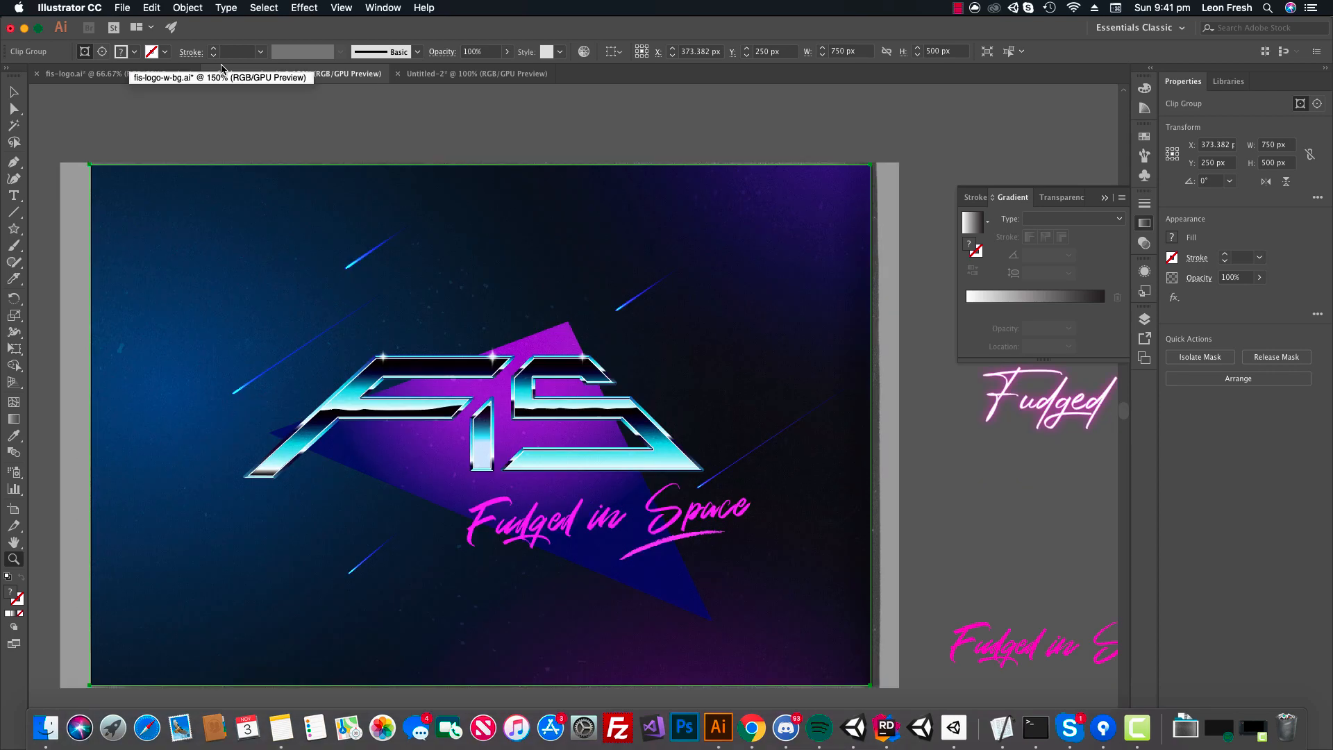